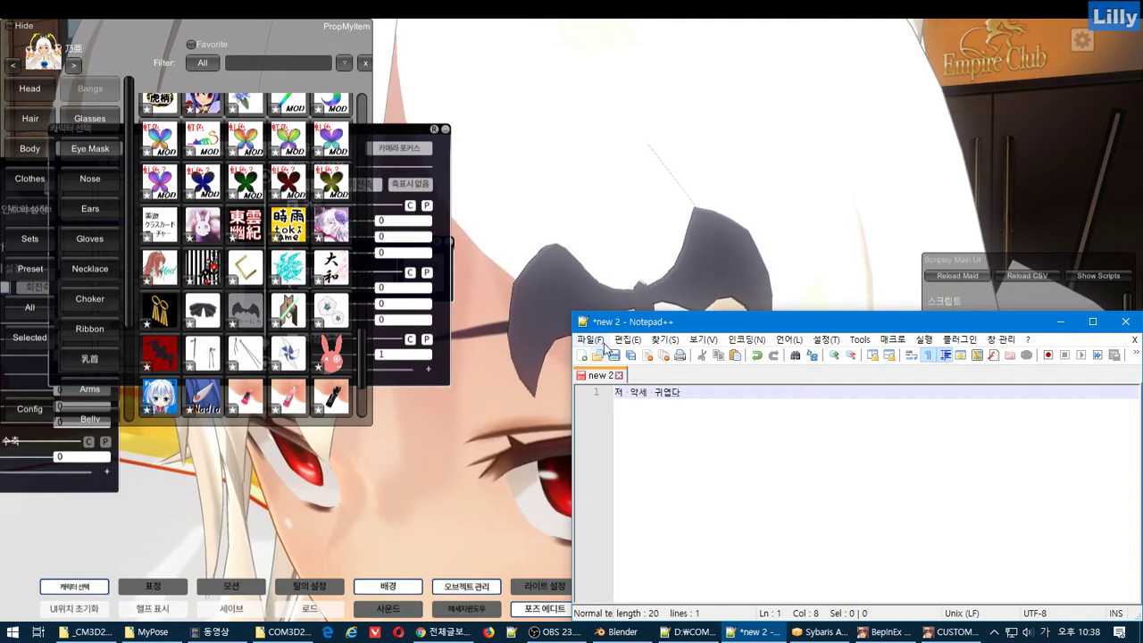
# Open the Export Menu for the bat hair accessory and copy its menu name, satanya_acckami_i_.
pyautogui.click(679, 205)
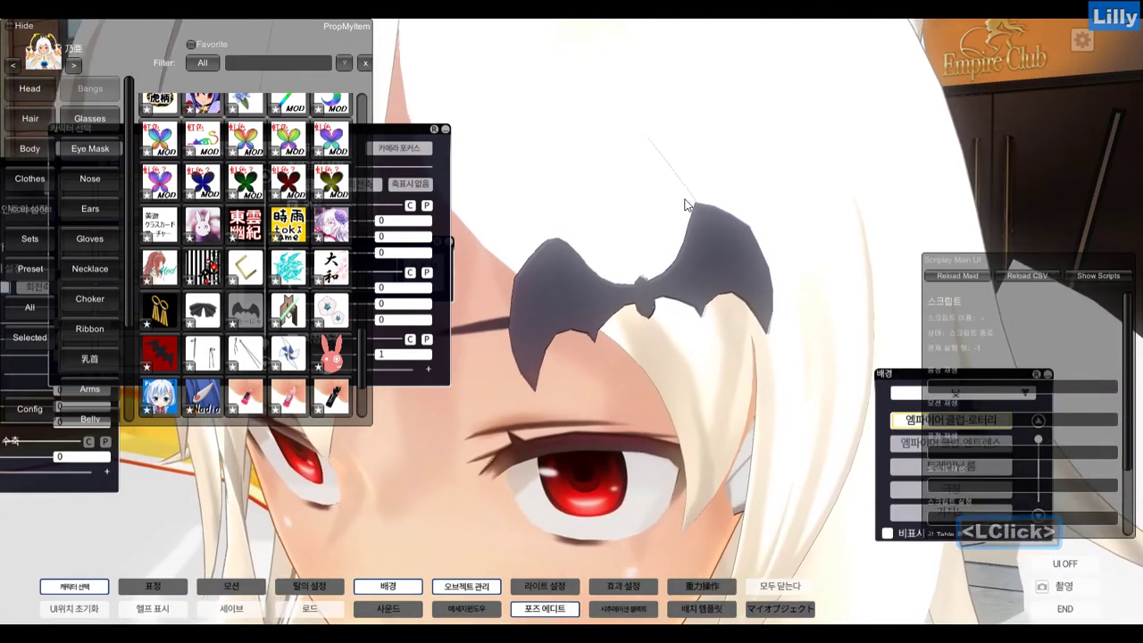
pyautogui.press('F12')
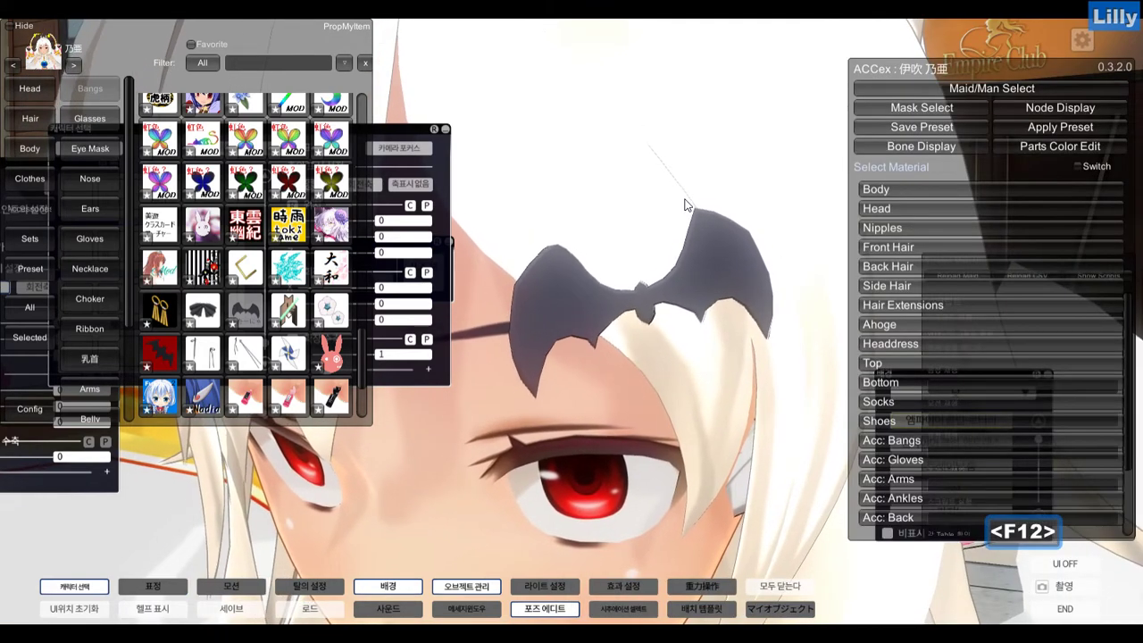
pyautogui.click(880, 440)
pyautogui.click(884, 514)
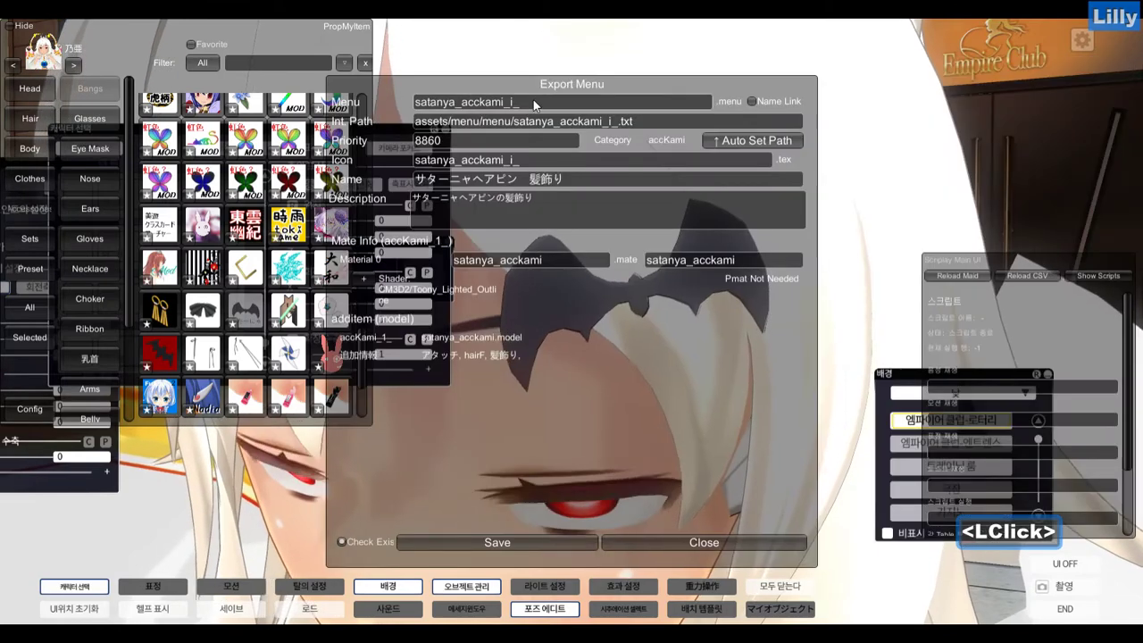
pyautogui.moveTo(548, 106); pyautogui.dragTo(396, 101)
pyautogui.hotkey('ctrl', 'c')
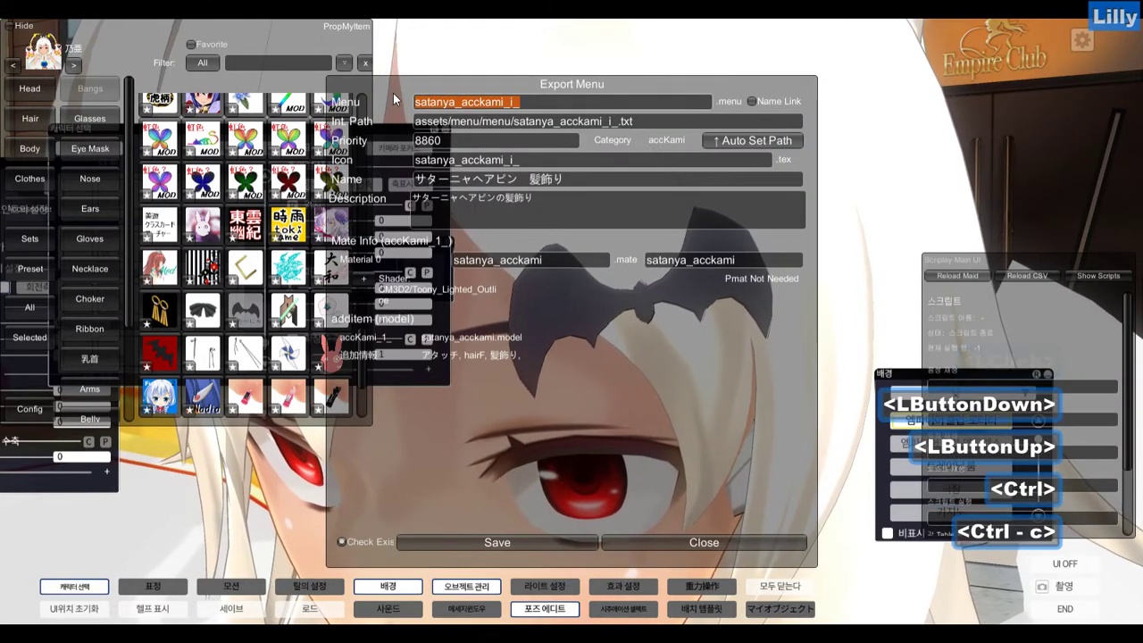
# Switch to Everything, search for satanya_acckami_i_, and open the folder containing the .menu file.
pyautogui.press('super')
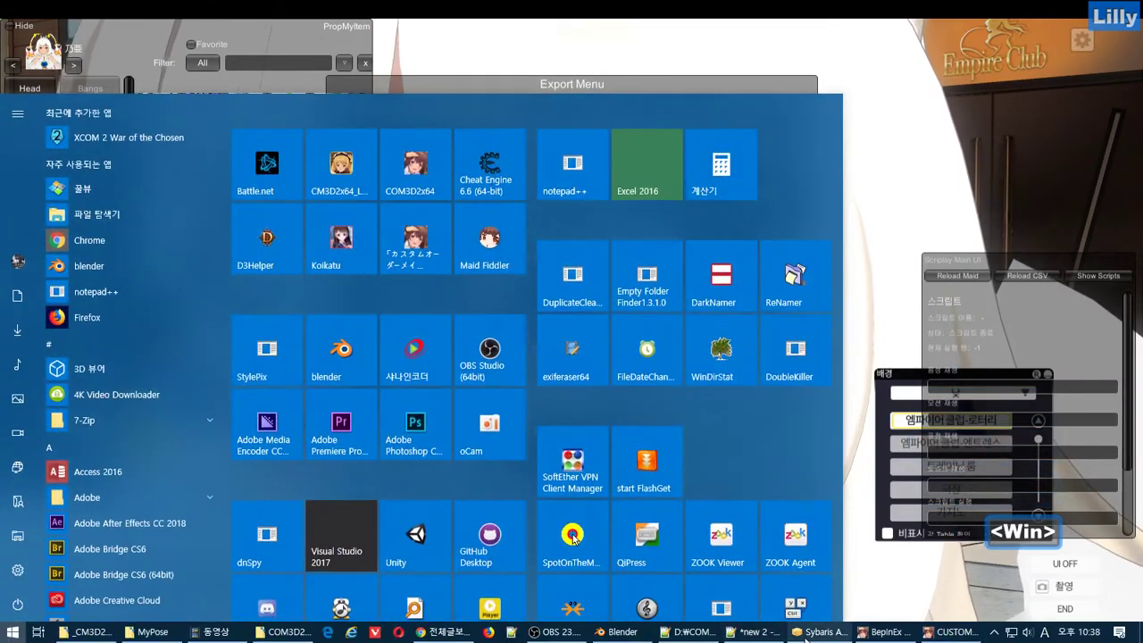
pyautogui.moveTo(758, 636)
pyautogui.click(993, 632)
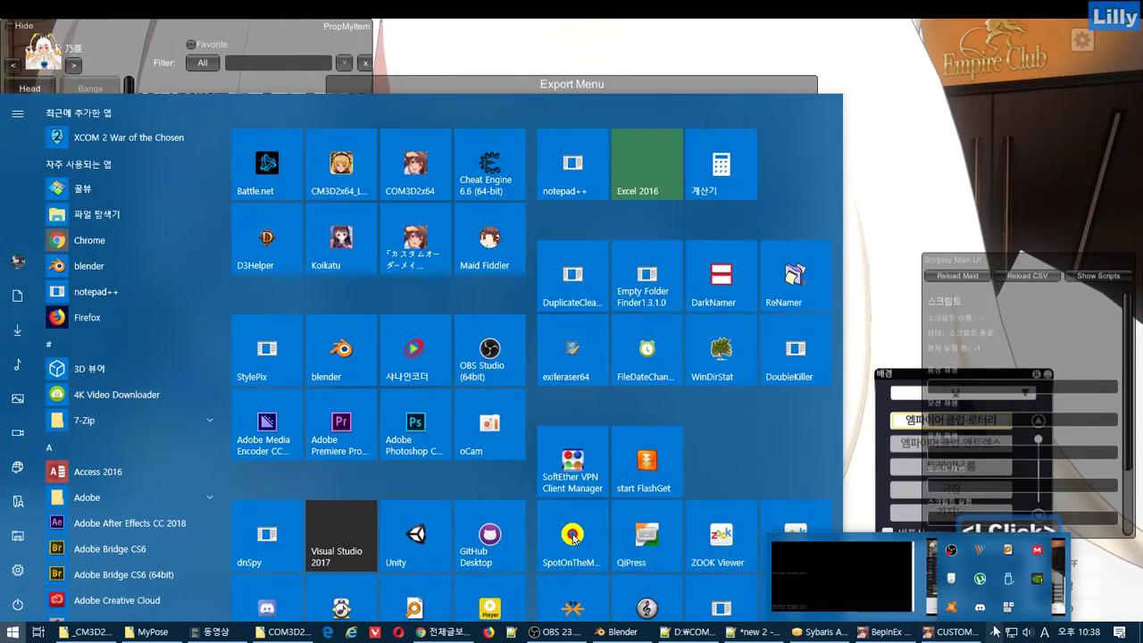
pyautogui.click(1009, 550)
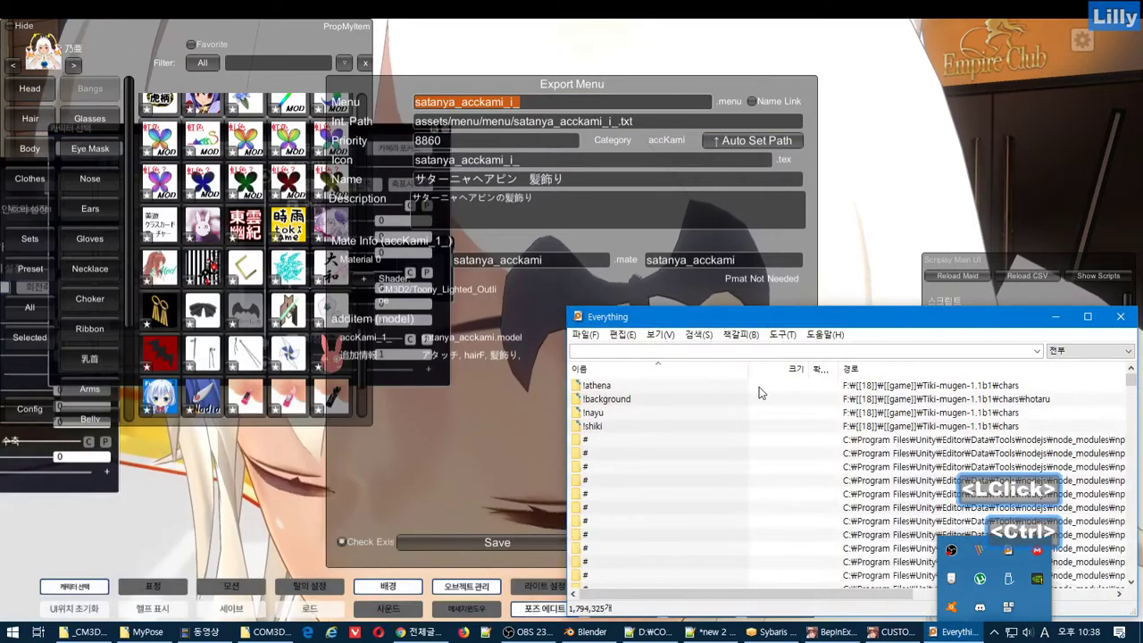
pyautogui.hotkey('ctrl', 'v')
pyautogui.rightClick(662, 390)
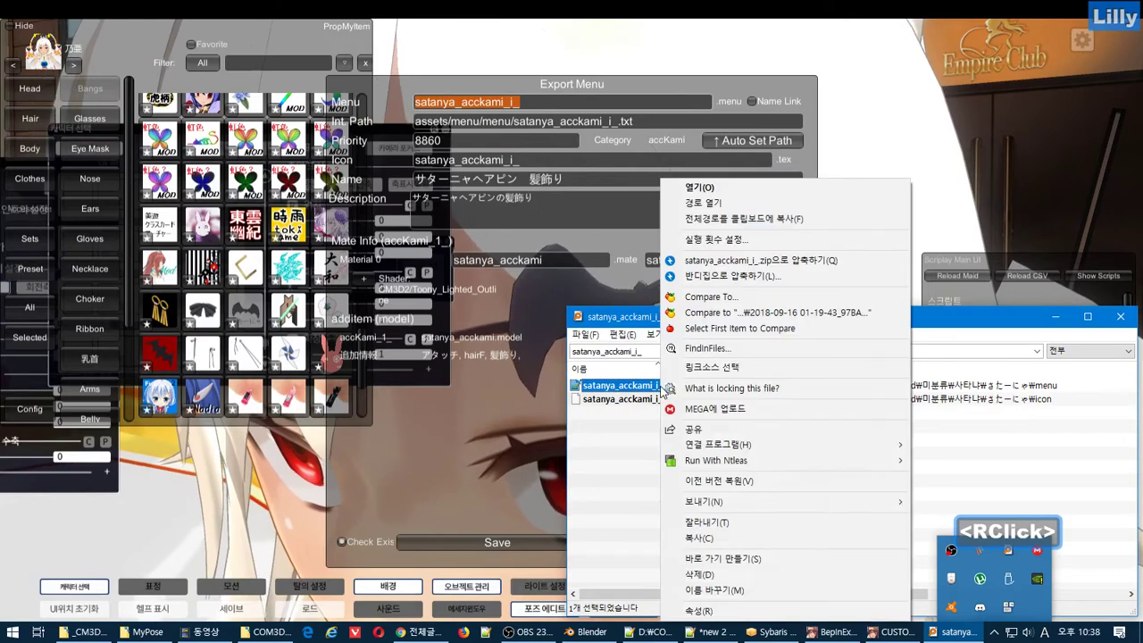
pyautogui.click(734, 210)
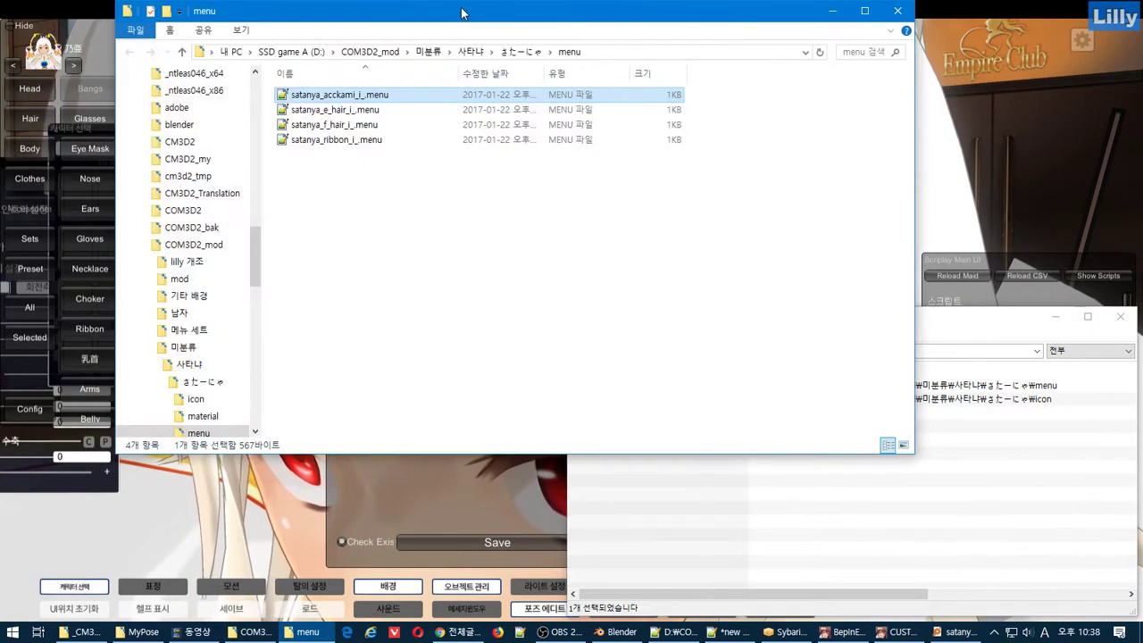
# Go to the mod's model folder, find satanya_acckami.model, and copy the folder path.
pyautogui.moveTo(462, 12); pyautogui.dragTo(1140, 3)
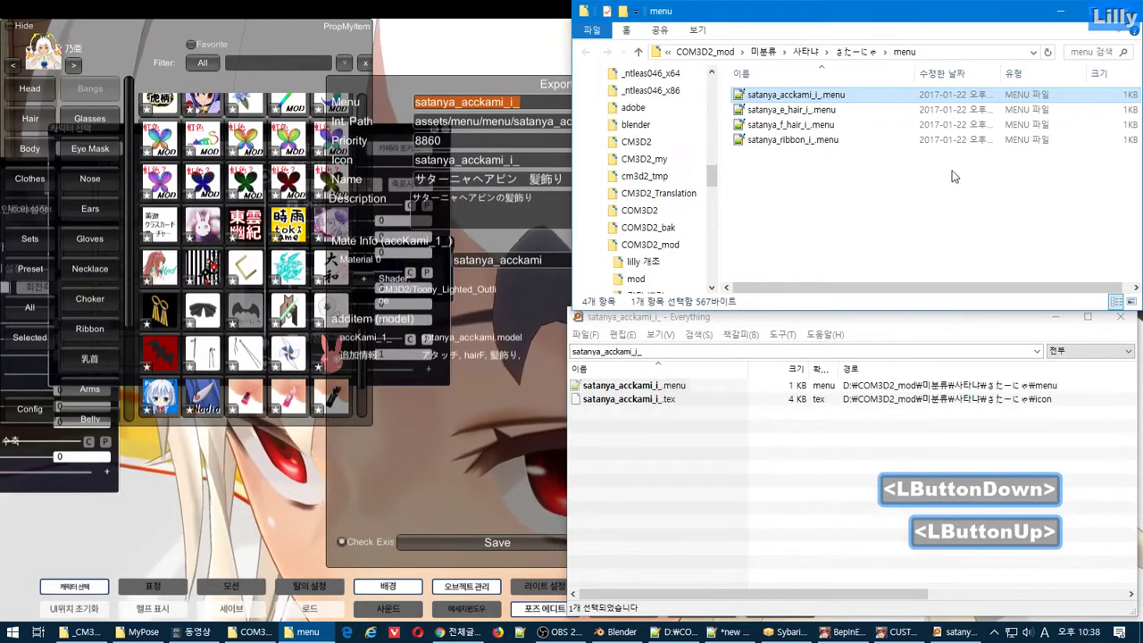
pyautogui.click(951, 173)
pyautogui.click(851, 56)
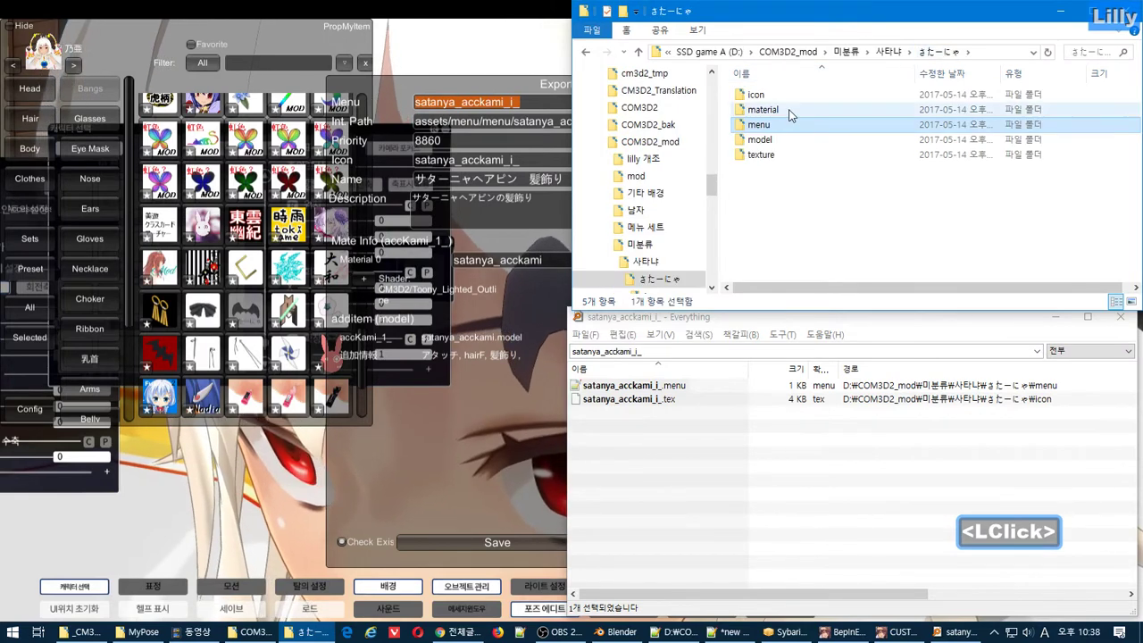
pyautogui.click(787, 142)
pyautogui.doubleClick(785, 147)
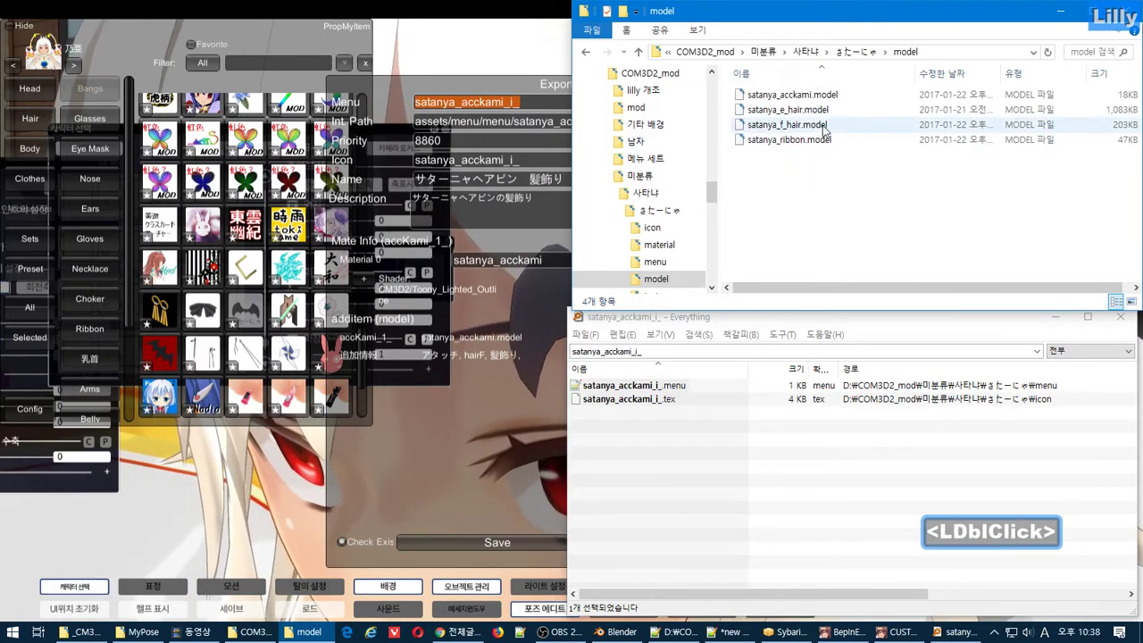
pyautogui.click(814, 97)
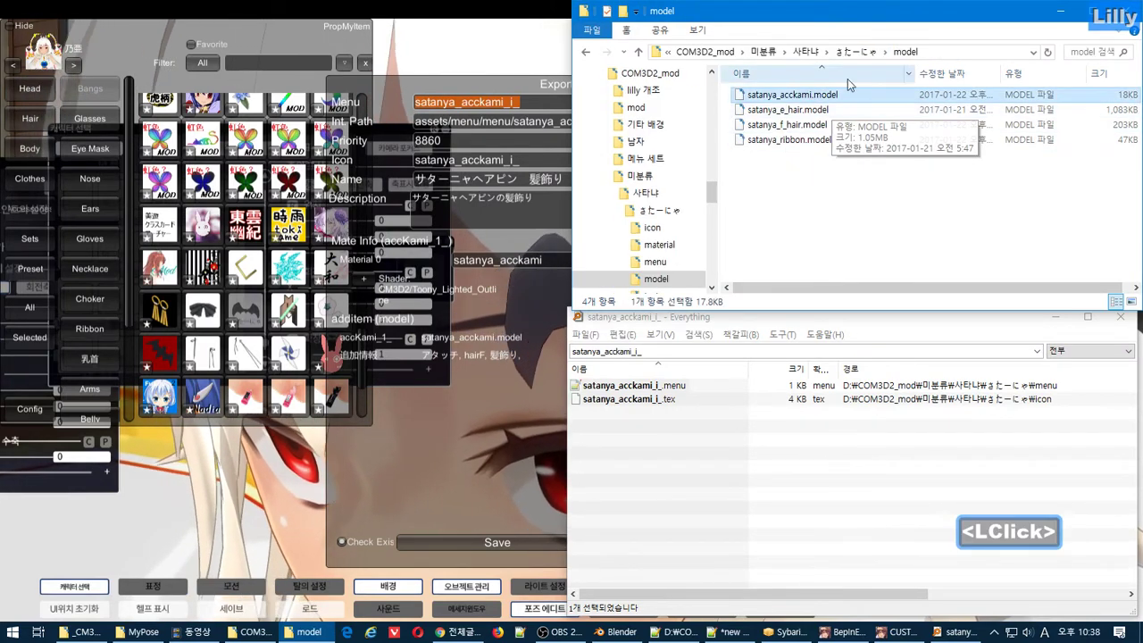
pyautogui.click(943, 52)
pyautogui.hotkey('ctrl', 'c')
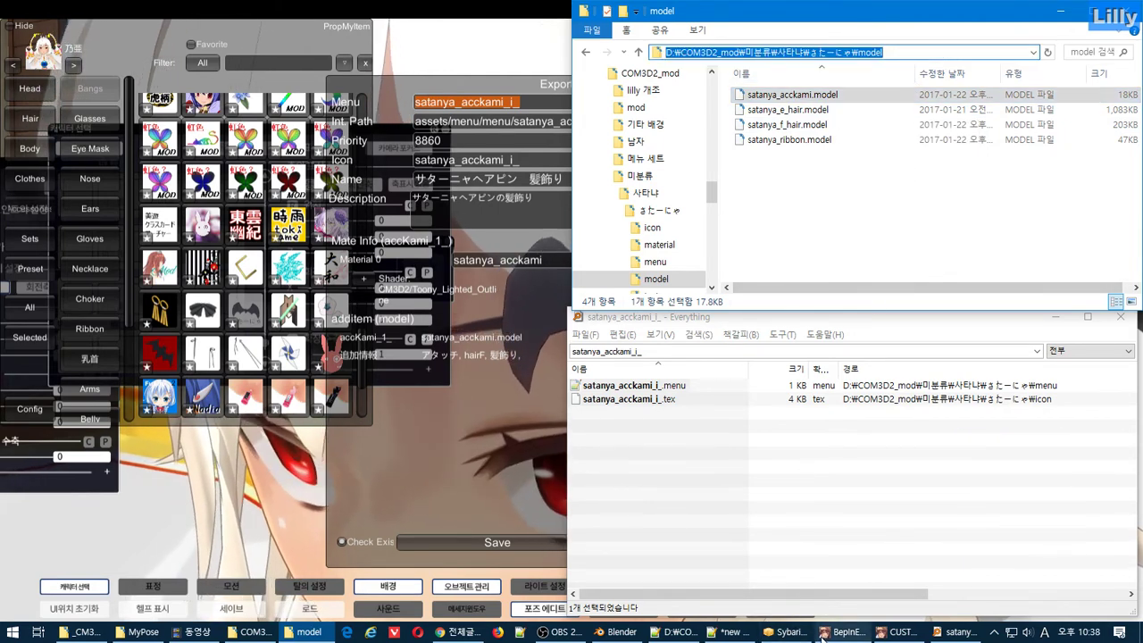
# Switch to Blender and delete the default cube.
pyautogui.click(619, 631)
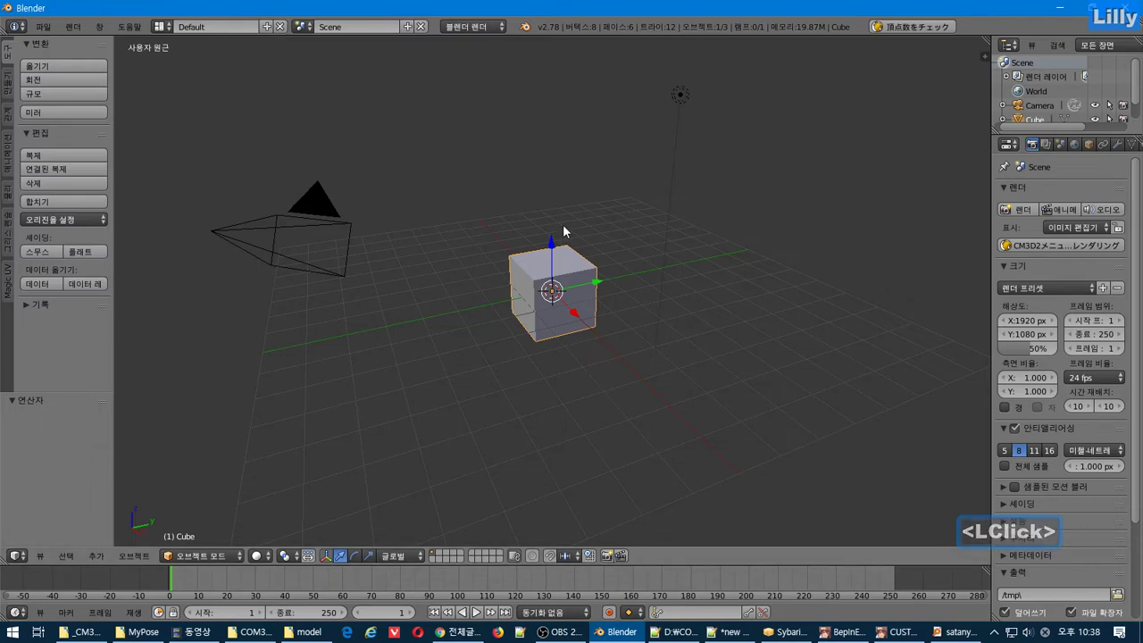
pyautogui.press('Delete')
pyautogui.press('Return')
# Import satanya_acckami.model as a CM3D2 model from the copied folder path and show it in front orthographic view.
pyautogui.click(43, 27)
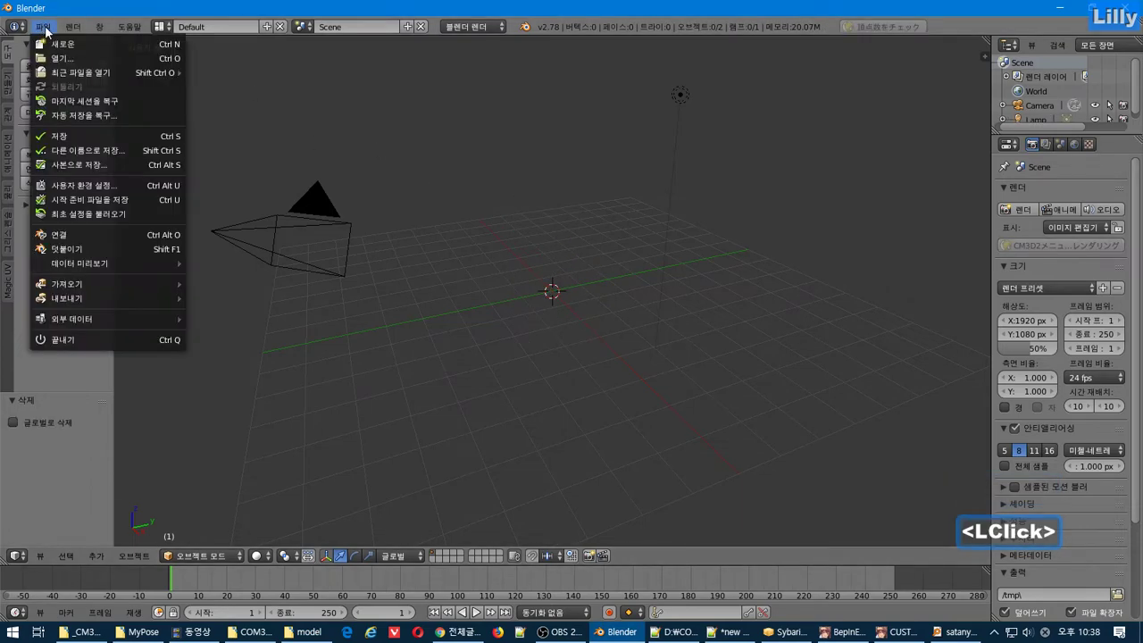
pyautogui.moveTo(138, 286)
pyautogui.click(259, 427)
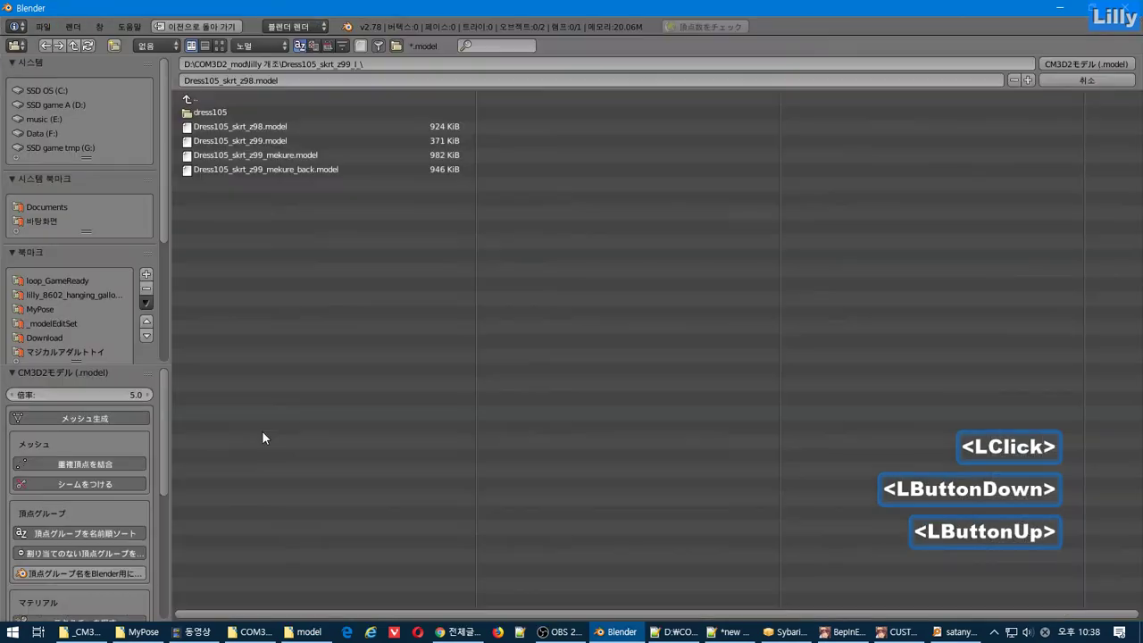
pyautogui.click(401, 61)
pyautogui.hotkey('ctrl', 'v')
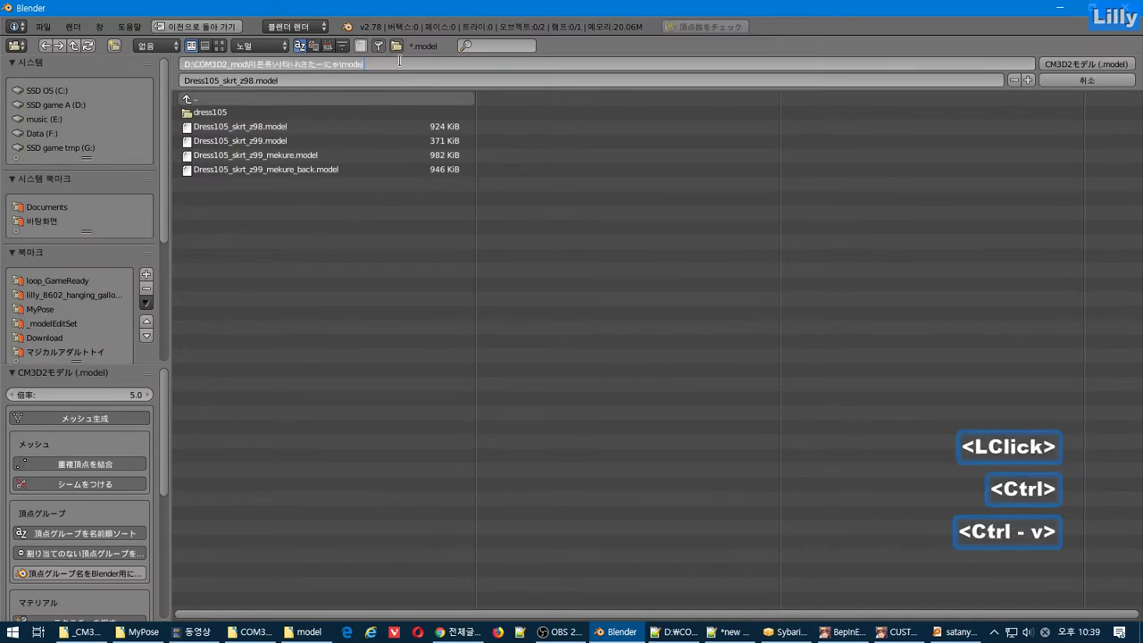
pyautogui.press('Return')
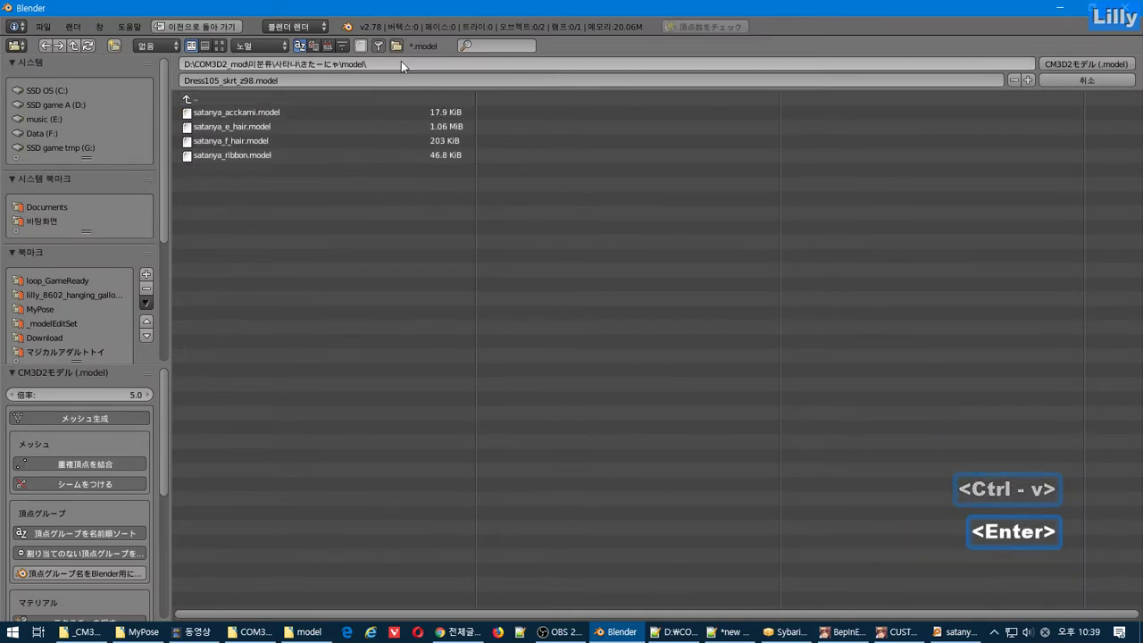
pyautogui.click(324, 114)
pyautogui.click(324, 114)
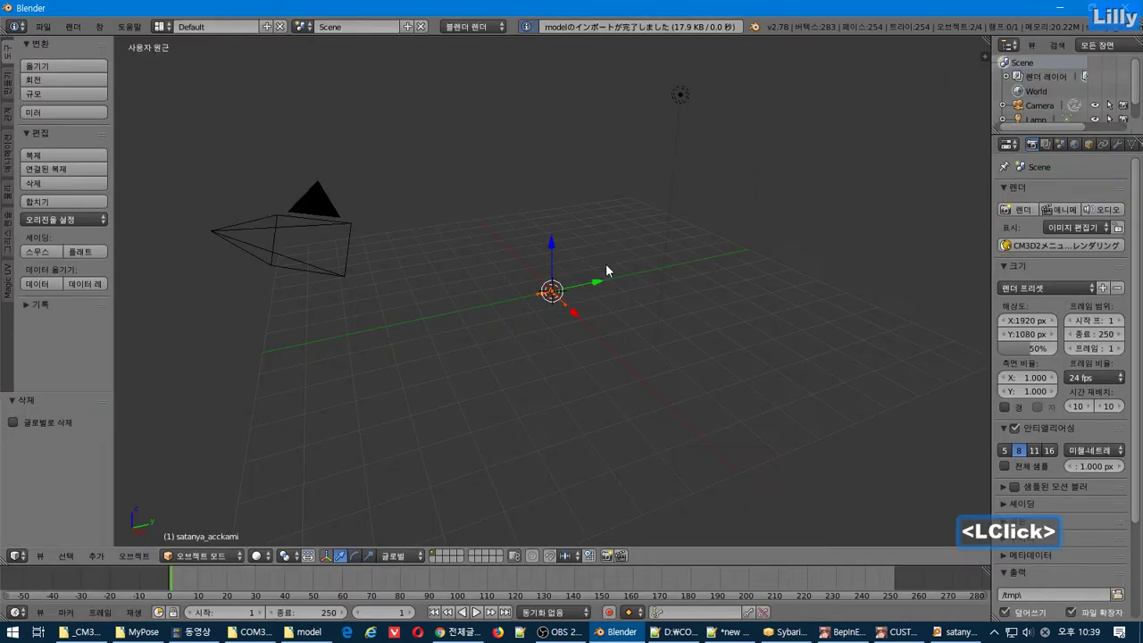
pyautogui.scroll(9, 590, 312)
pyautogui.moveTo(612, 331); pyautogui.dragTo(725, 316, button='middle')
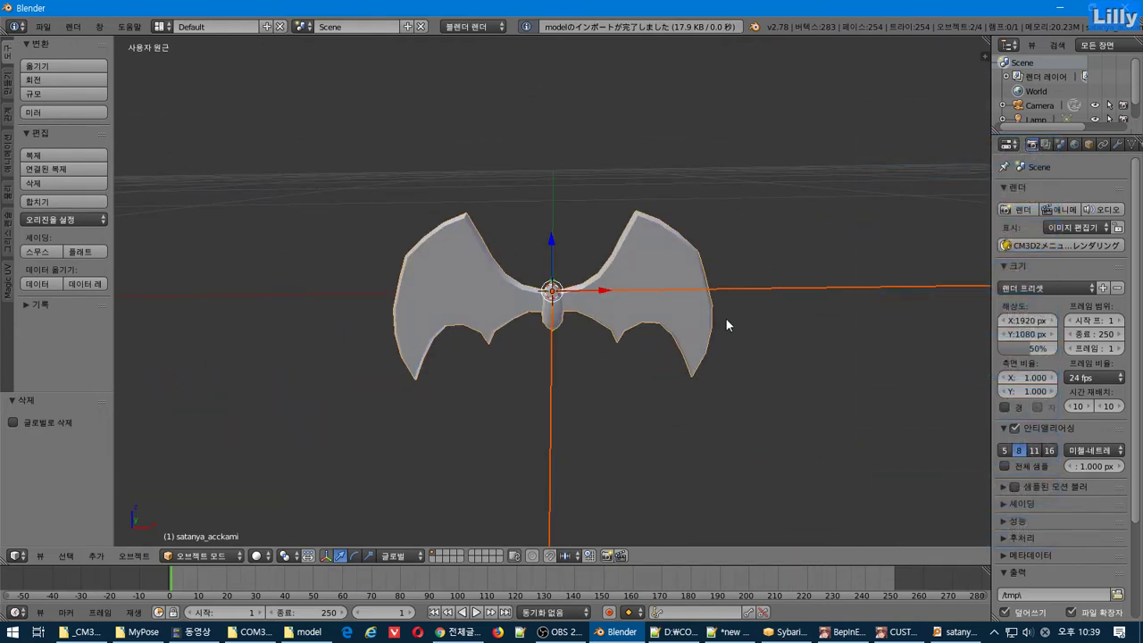
pyautogui.press('KP_5')
pyautogui.press('KP_1')
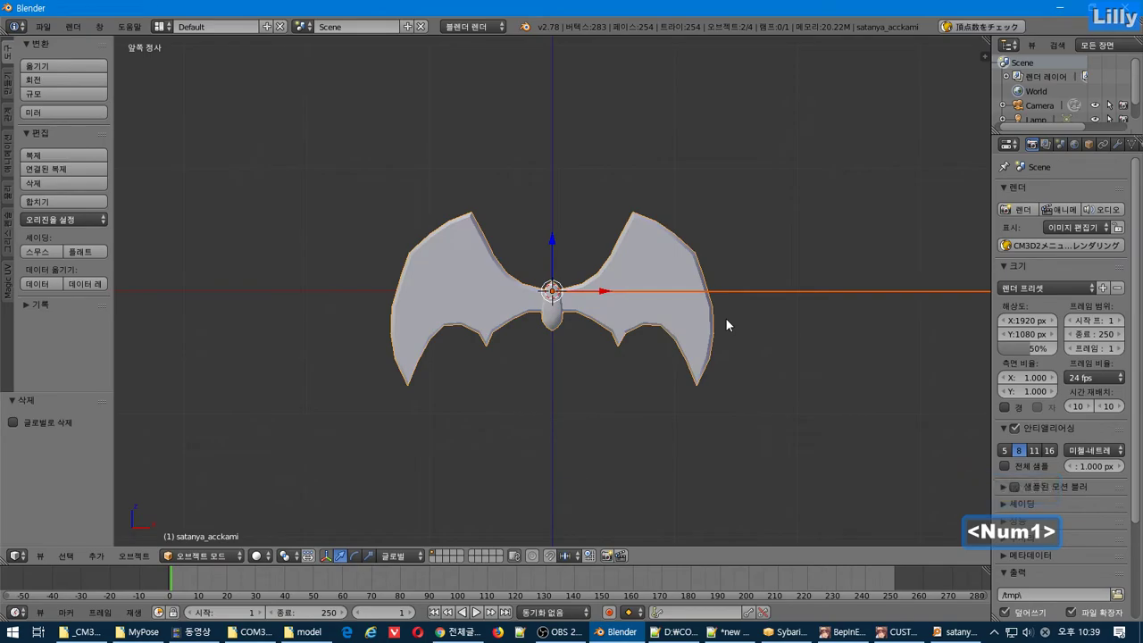
# Switch back to the game, dismiss the accessory export window, and quit the game.
pyautogui.hotkey('alt', 'Tab')
pyautogui.hotkey('alt', 'Tab')
pyautogui.hotkey('alt', 'Tab')
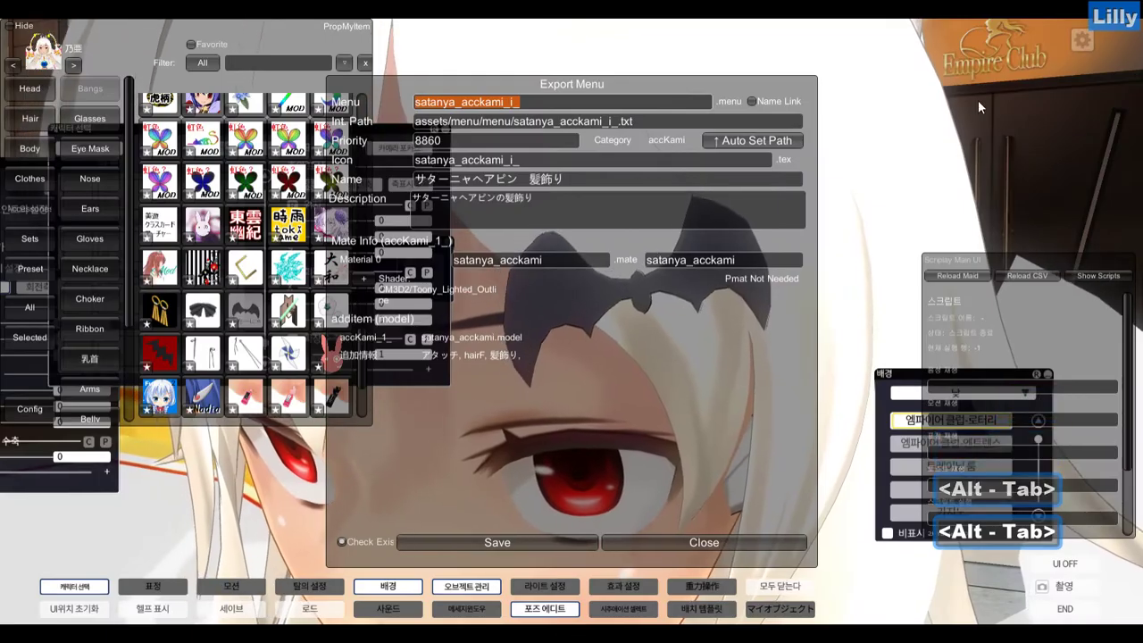
pyautogui.press('F12')
pyautogui.click(981, 136)
pyautogui.press('F12')
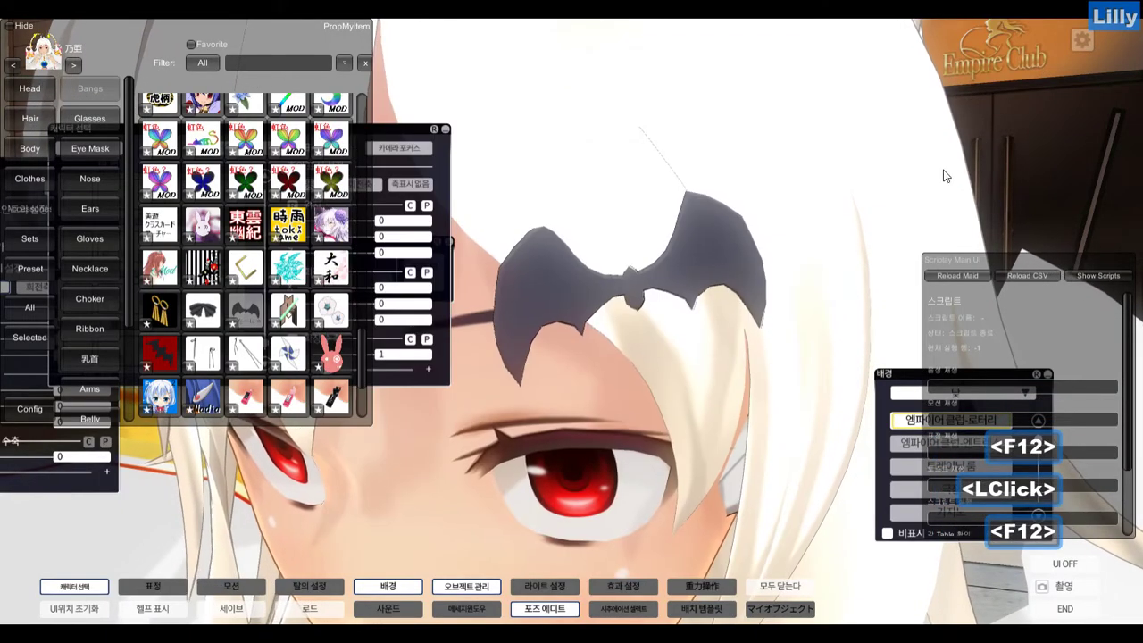
pyautogui.click(926, 41)
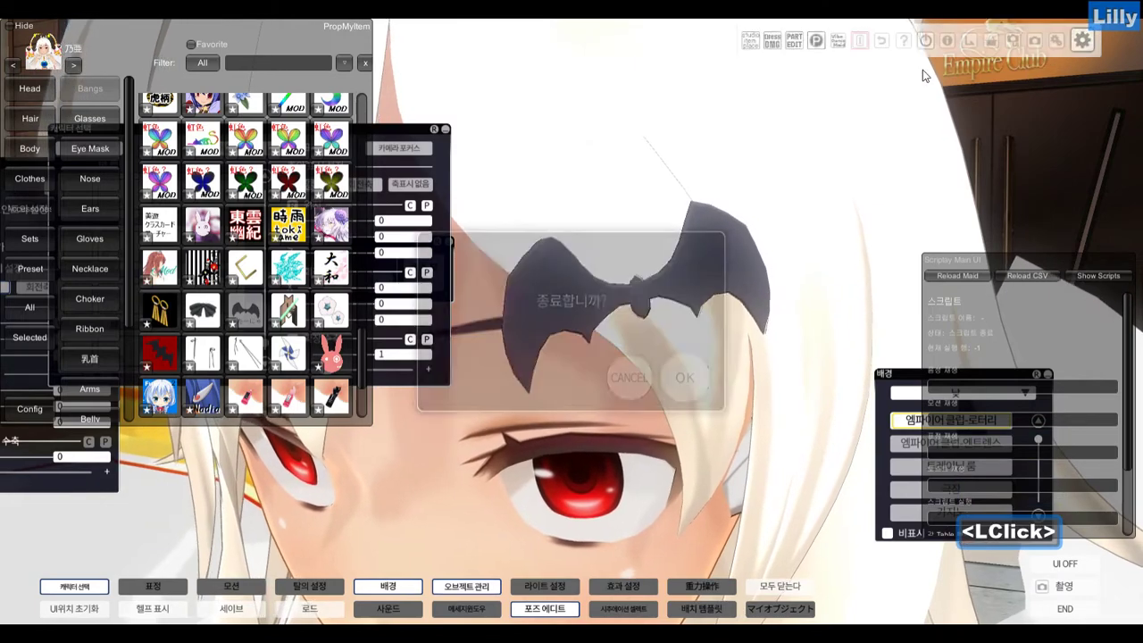
# Switch to File Explorer and create a new text document in the model folder.
pyautogui.hotkey('alt', 'Tab')
pyautogui.hotkey('alt', 'Tab')
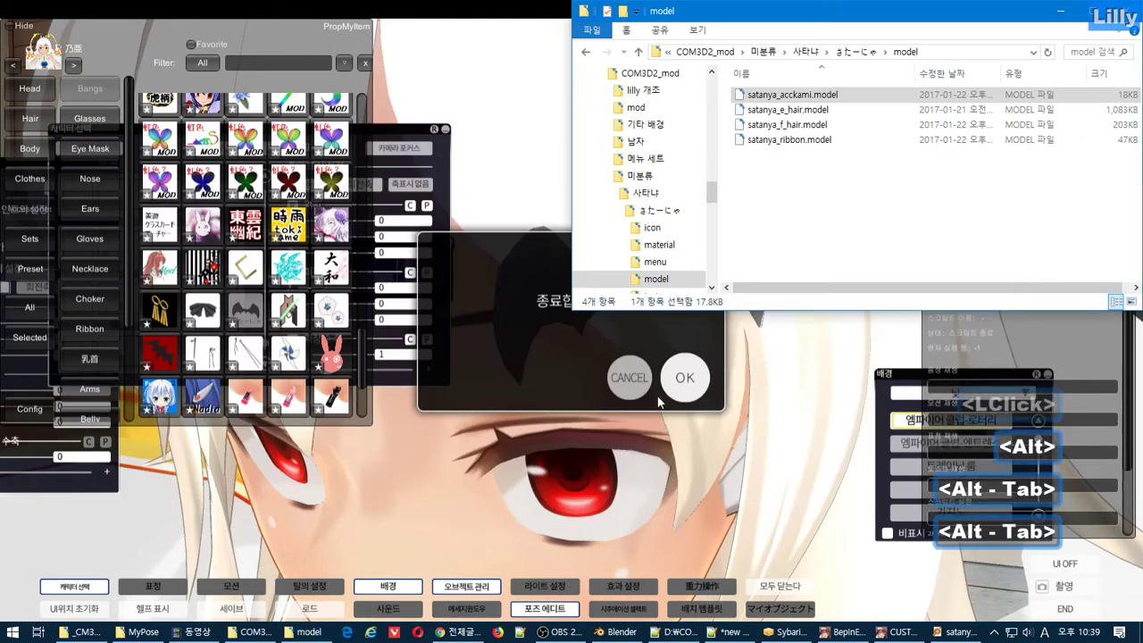
pyautogui.rightClick(816, 184)
pyautogui.click(866, 398)
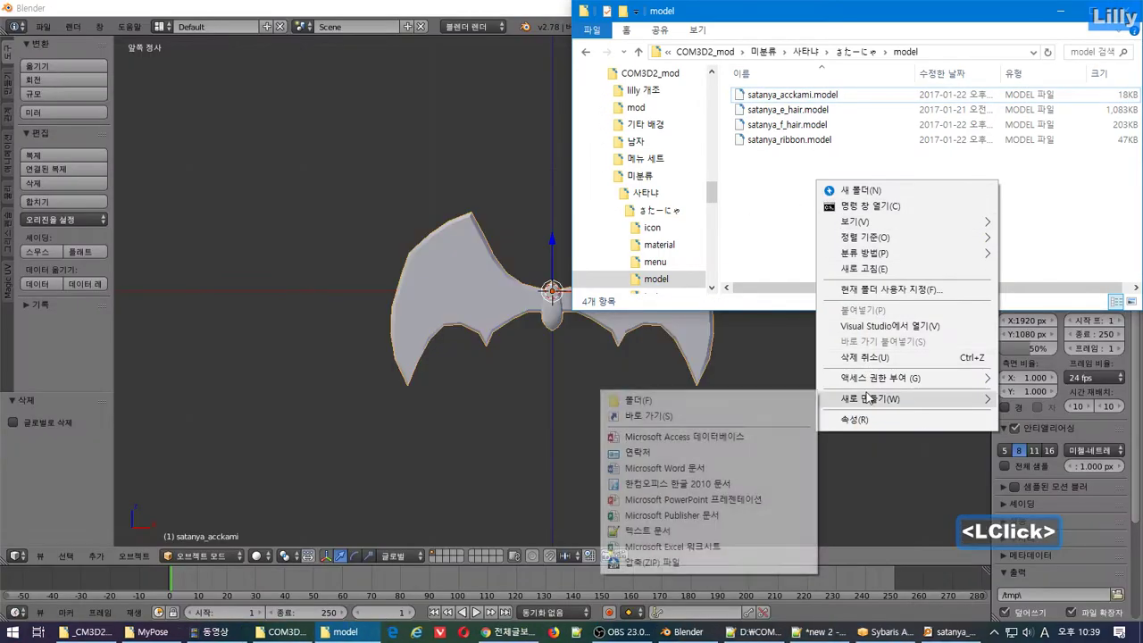
pyautogui.click(647, 530)
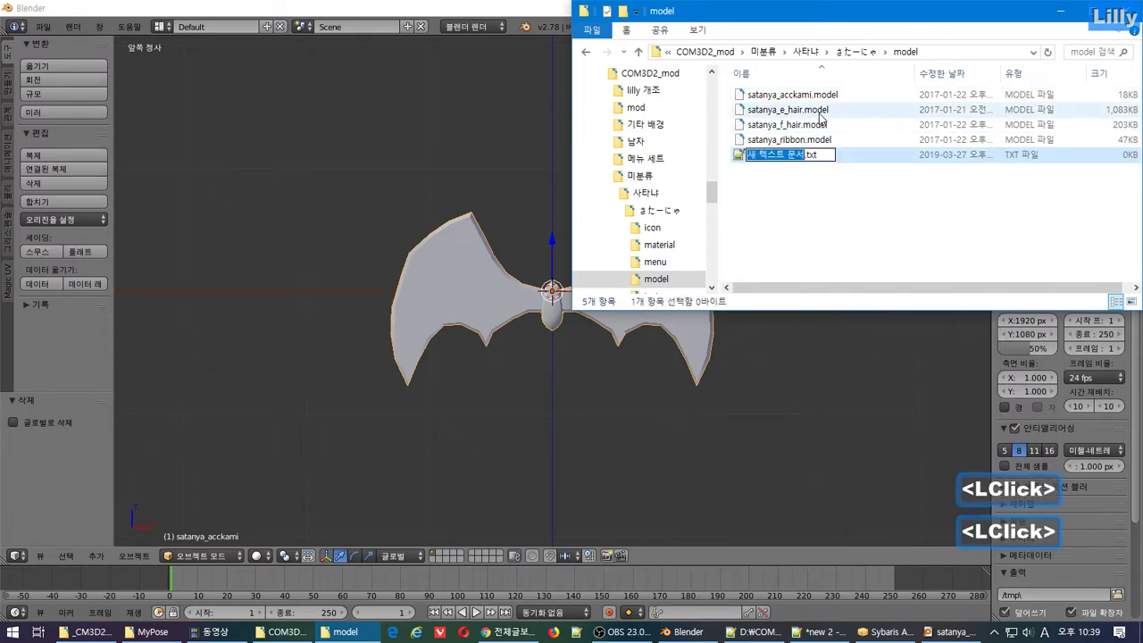
pyautogui.click(790, 94)
pyautogui.press('F2')
pyautogui.hotkey('ctrl', 'v')
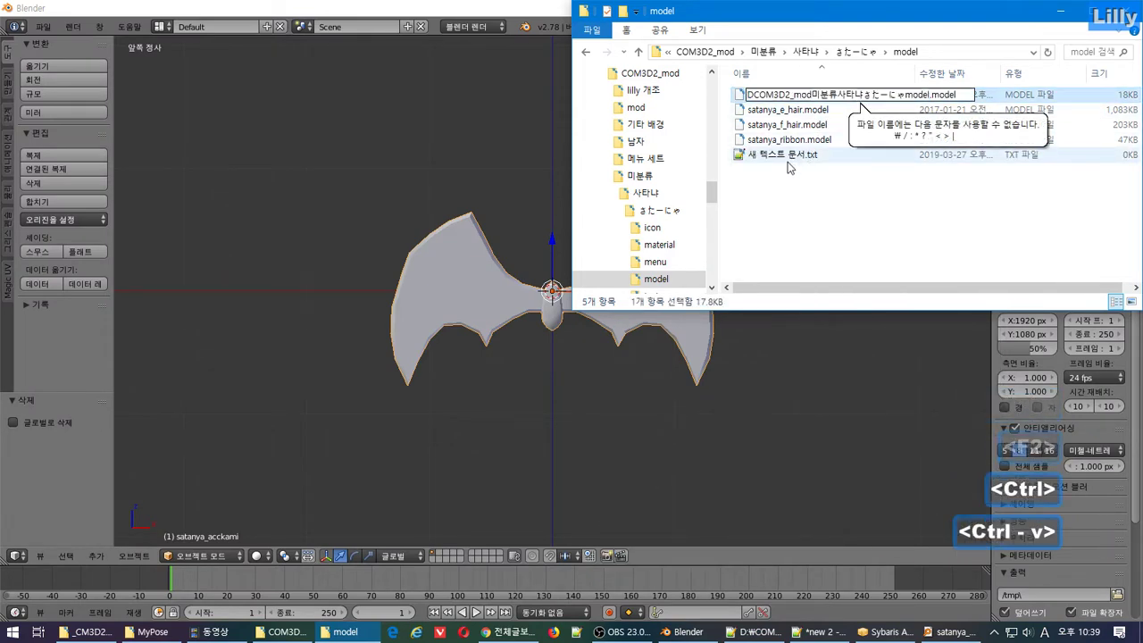
pyautogui.press('Escape')
# Rename the new text document as satanya_acckami.anm, reusing the base name copied from satanya_acckami.model.
pyautogui.press('F2')
pyautogui.hotkey('ctrl', 'c')
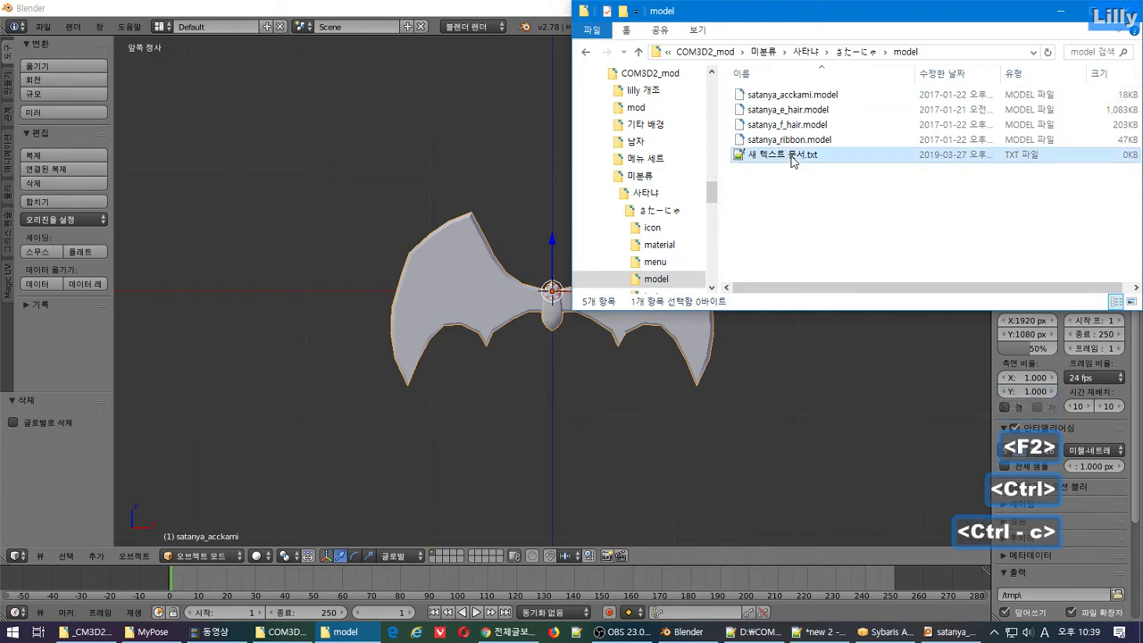
pyautogui.click(784, 159)
pyautogui.press('F2')
pyautogui.hotkey('ctrl', 'v')
pyautogui.press('End')
pyautogui.press('BackSpace')
pyautogui.press('BackSpace')
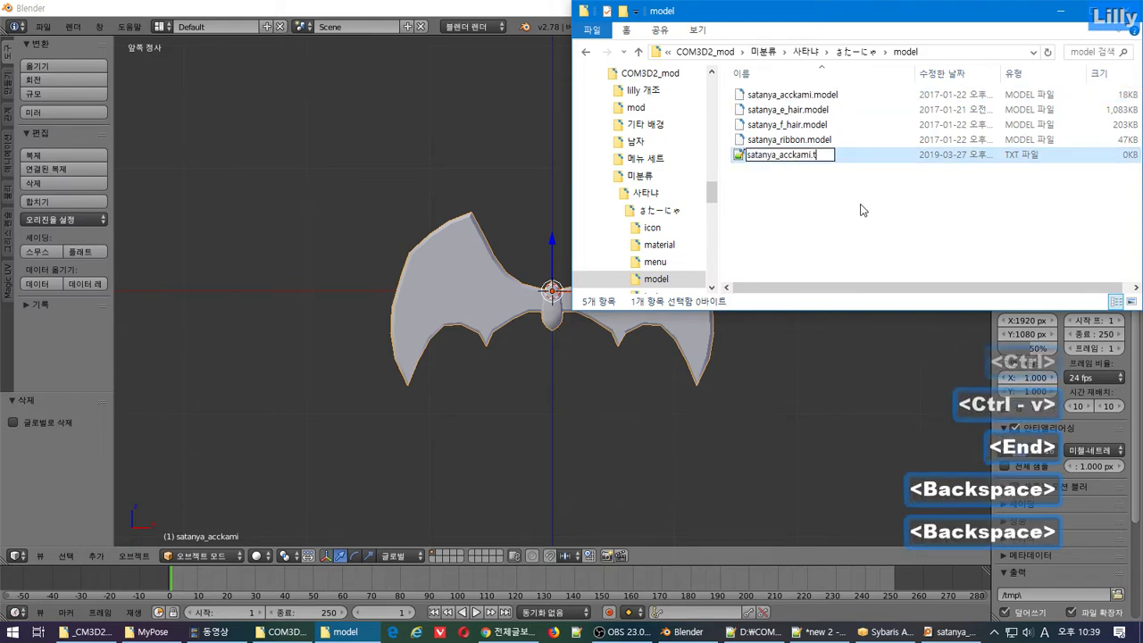
pyautogui.write('anm')
pyautogui.press('Return')
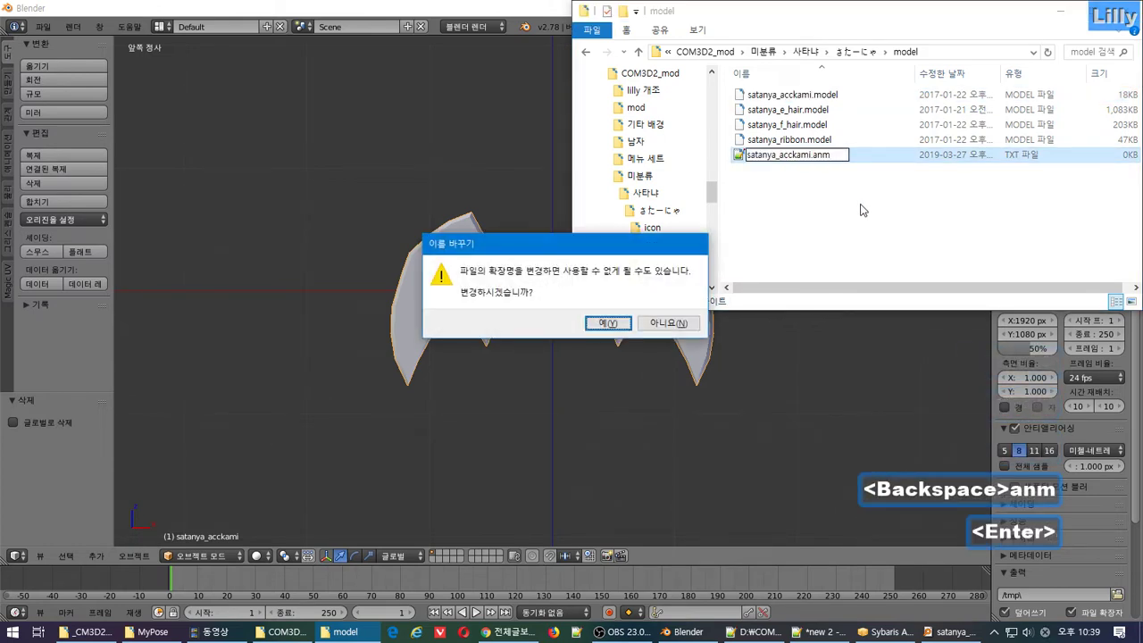
pyautogui.press('Return')
# Switch to Notepad++ and add a second note line reading "미리 anm 빈파일 만들어서 게임 미리 로딩시켜놀거".
pyautogui.click(813, 631)
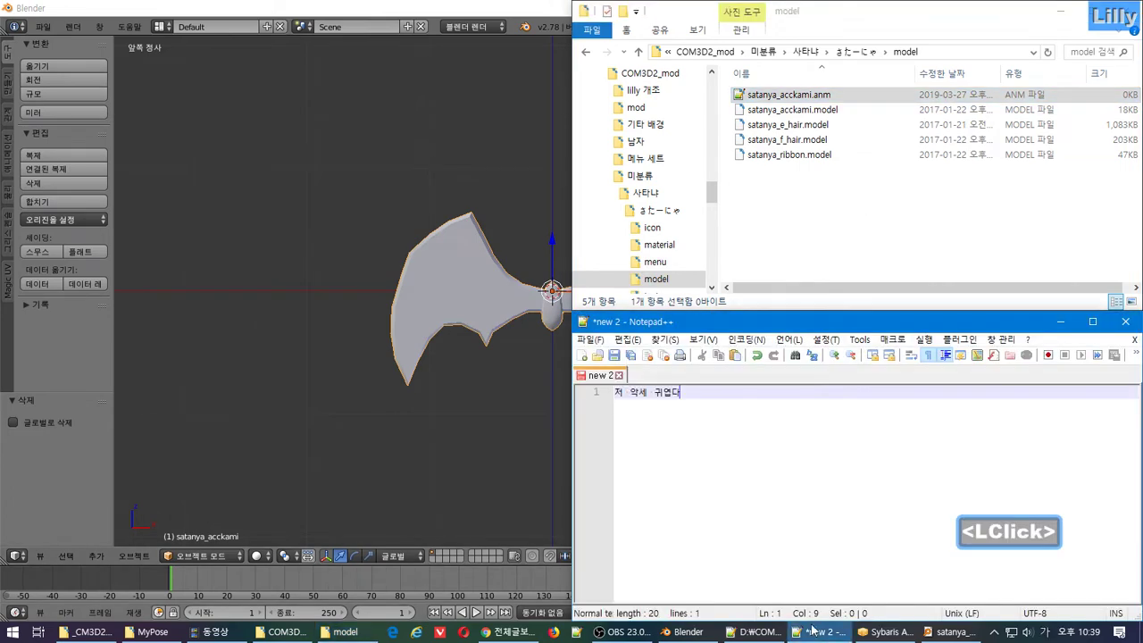
pyautogui.press('Return')
pyautogui.write('dl')
pyautogui.press('BackSpace')
pyautogui.press('BackSpace')
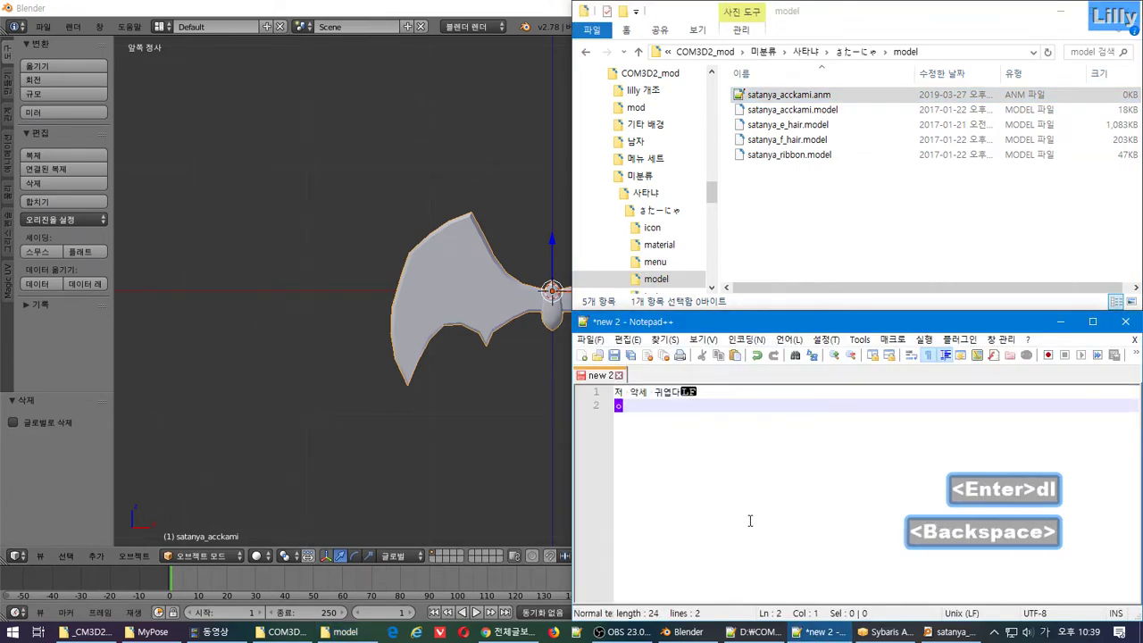
pyautogui.click(625, 632)
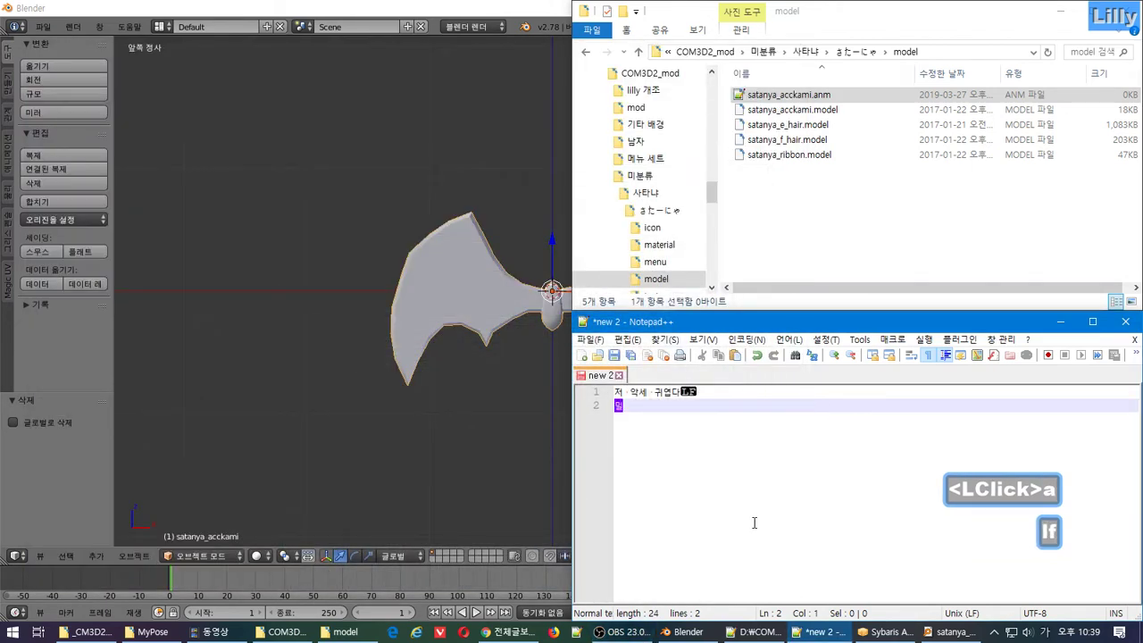
pyautogui.write('미리')
pyautogui.press('Hangul')
pyautogui.write('anm')
pyautogui.press('Hangul')
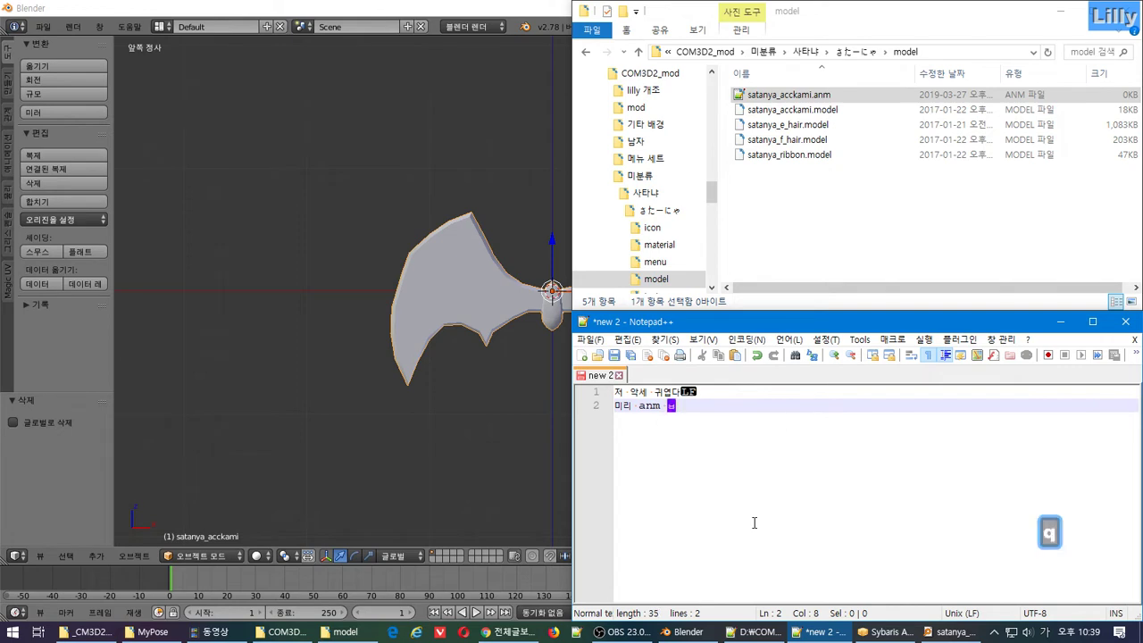
pyautogui.write('빈파일 만들어')
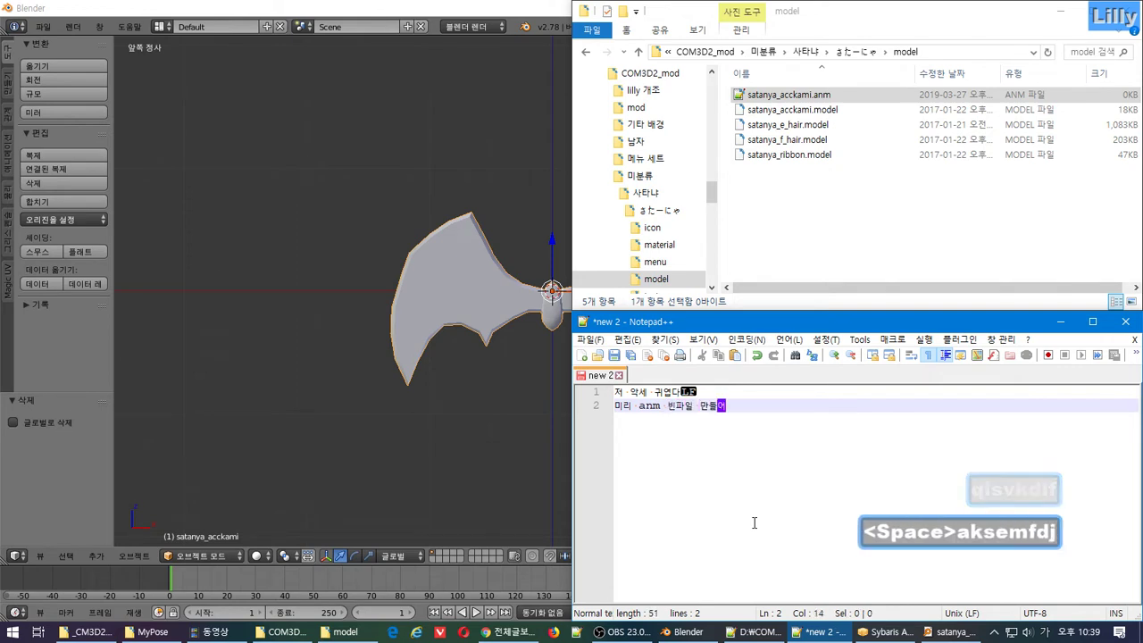
pyautogui.write('서 게임 ')
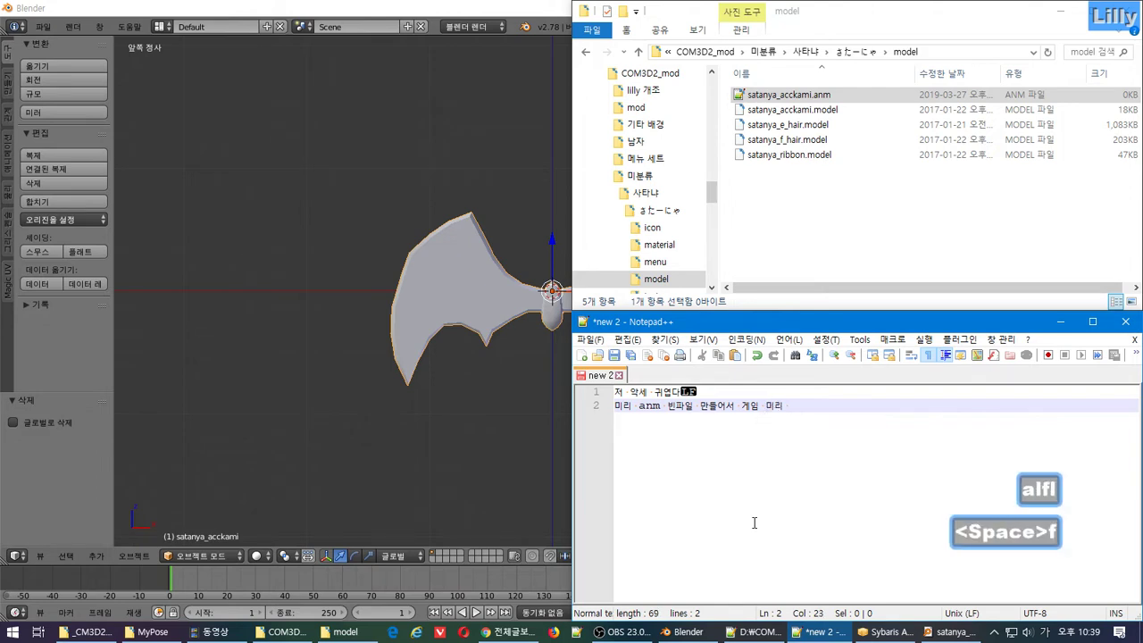
pyautogui.write('미리 로딩ㅅ')
pyautogui.write('놁')
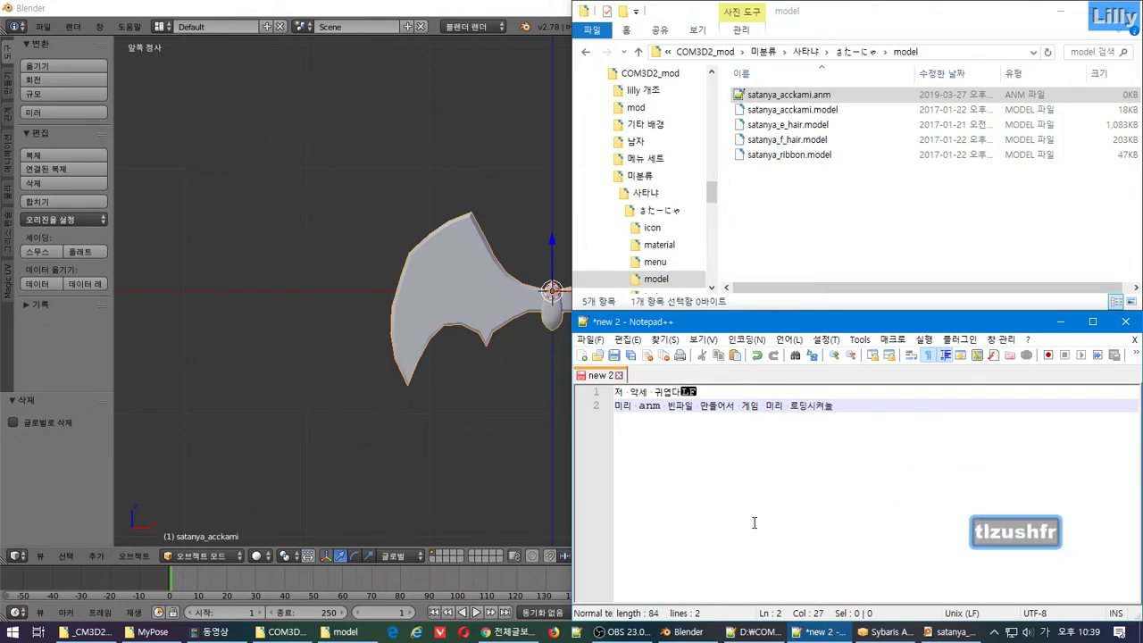
# Insert "파일명을" before "게임" in the second note line and add the particle "에" after it.
pyautogui.press('Left')
pyautogui.press('Left')
pyautogui.press('Left')
pyautogui.press('Left')
pyautogui.press('Left')
pyautogui.press('Left')
pyautogui.press('Left')
pyautogui.press('Left')
pyautogui.press('Left')
pyautogui.press('Left')
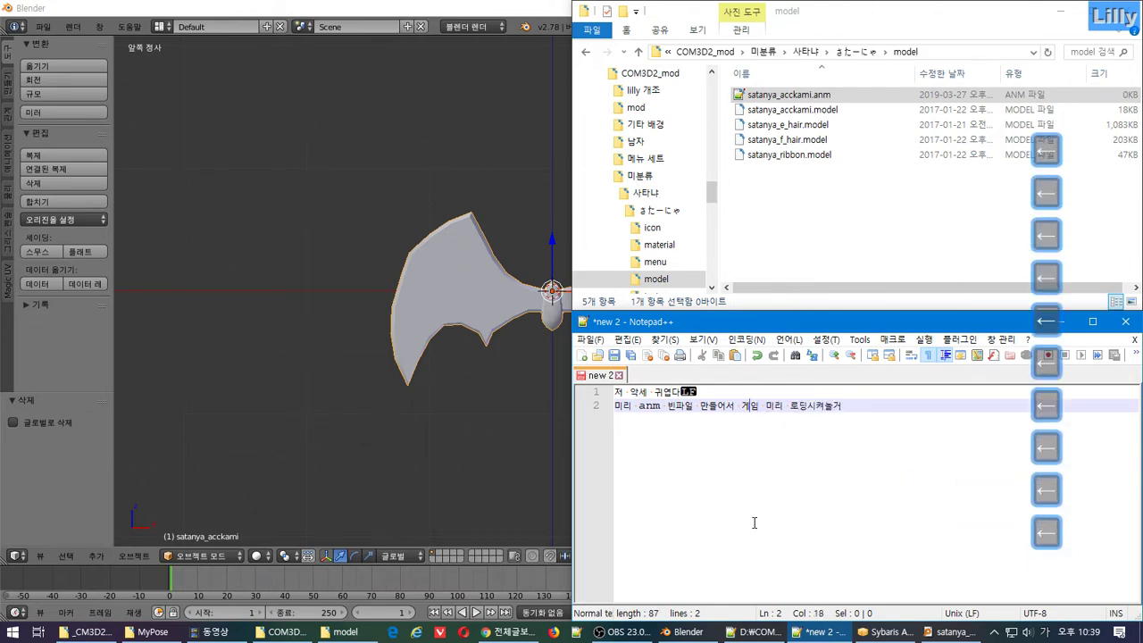
pyautogui.write('파일명을')
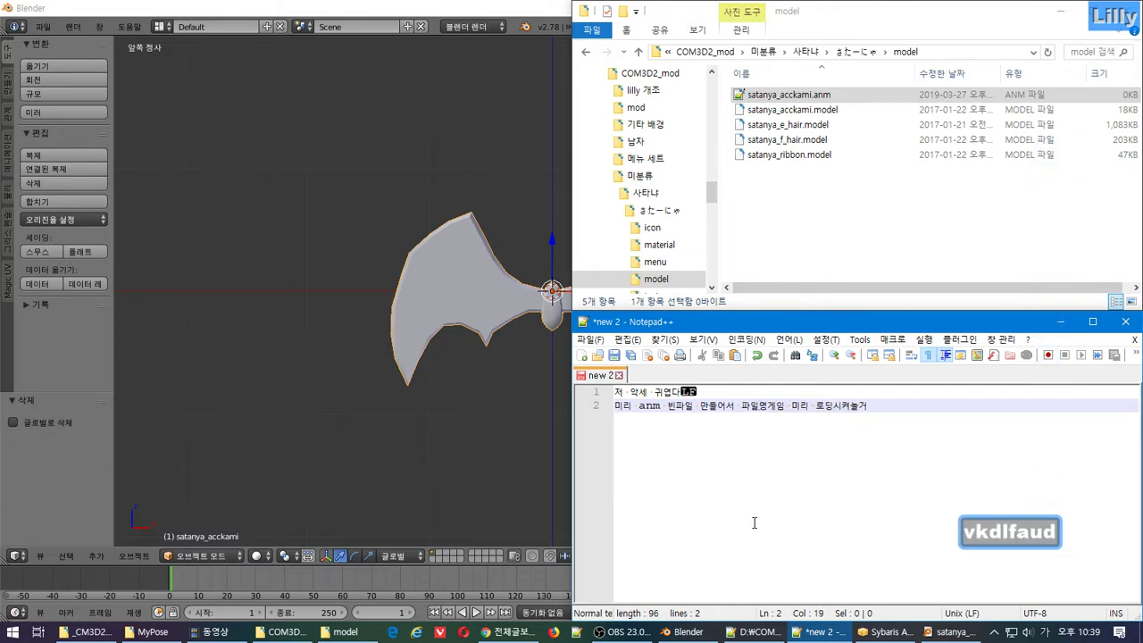
pyautogui.press('Right')
pyautogui.press('Right')
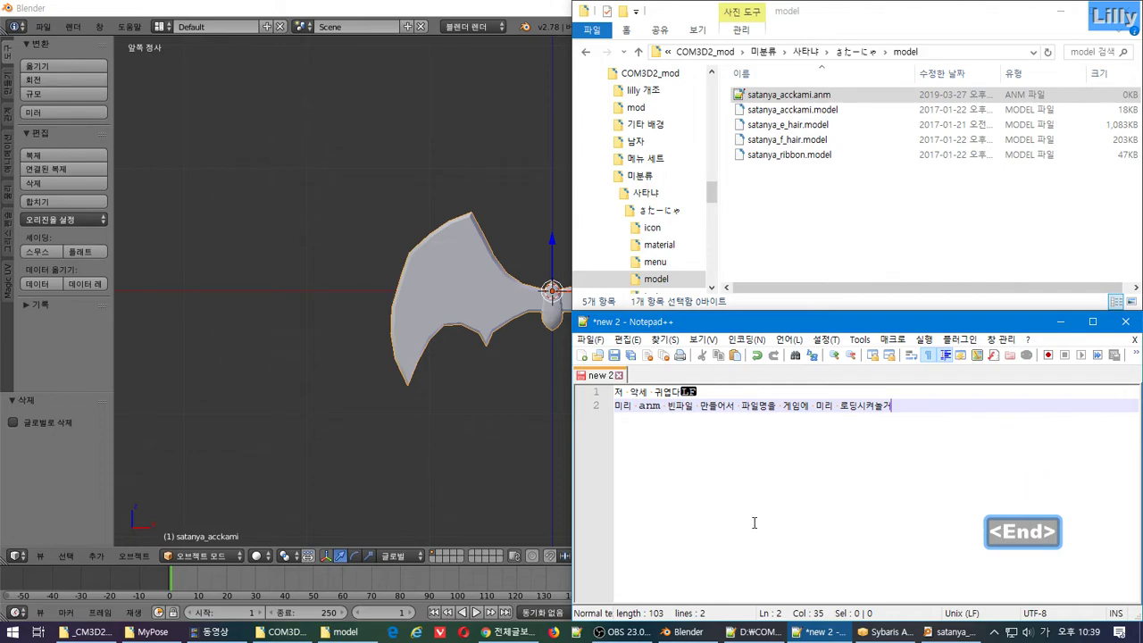
# Launch the game COM3D2x64 and bring Blender back to the front while it loads.
pyautogui.press('super')
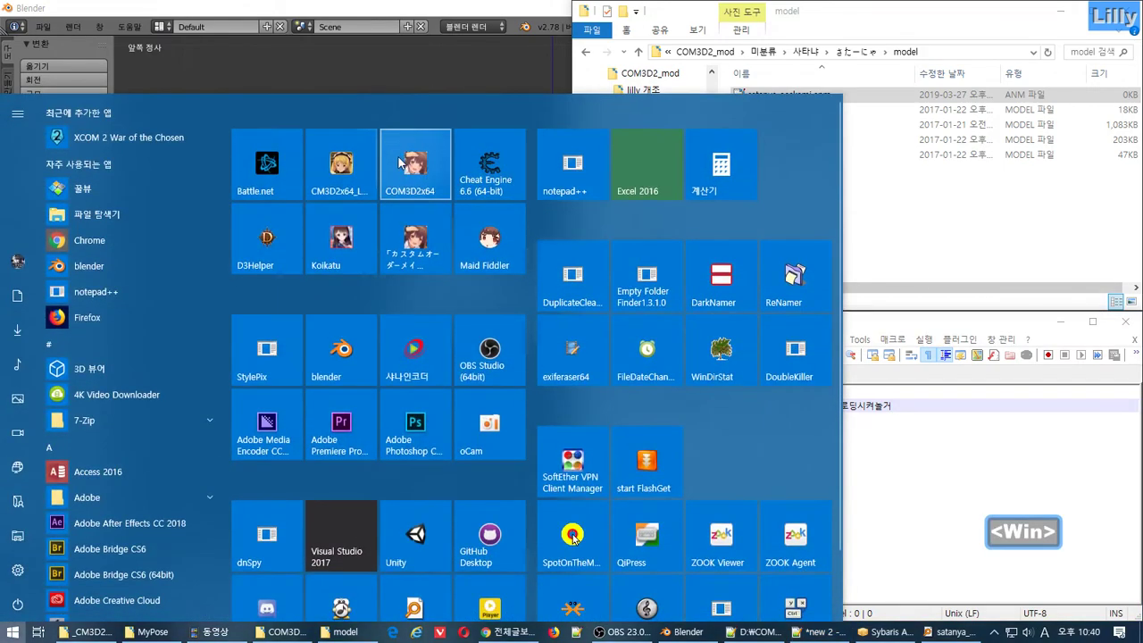
pyautogui.click(400, 161)
pyautogui.click(420, 16)
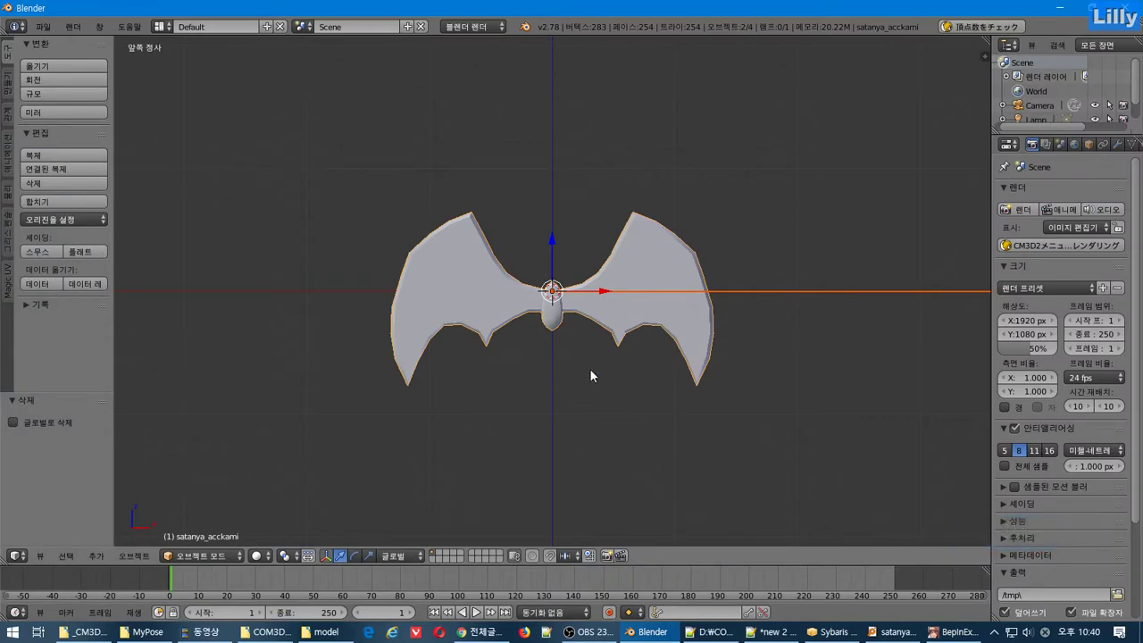
# Switch to Notepad++ and add a third note line reading "일단 날개를 위해서 본 두개 추가".
pyautogui.hotkey('alt', 'Tab')
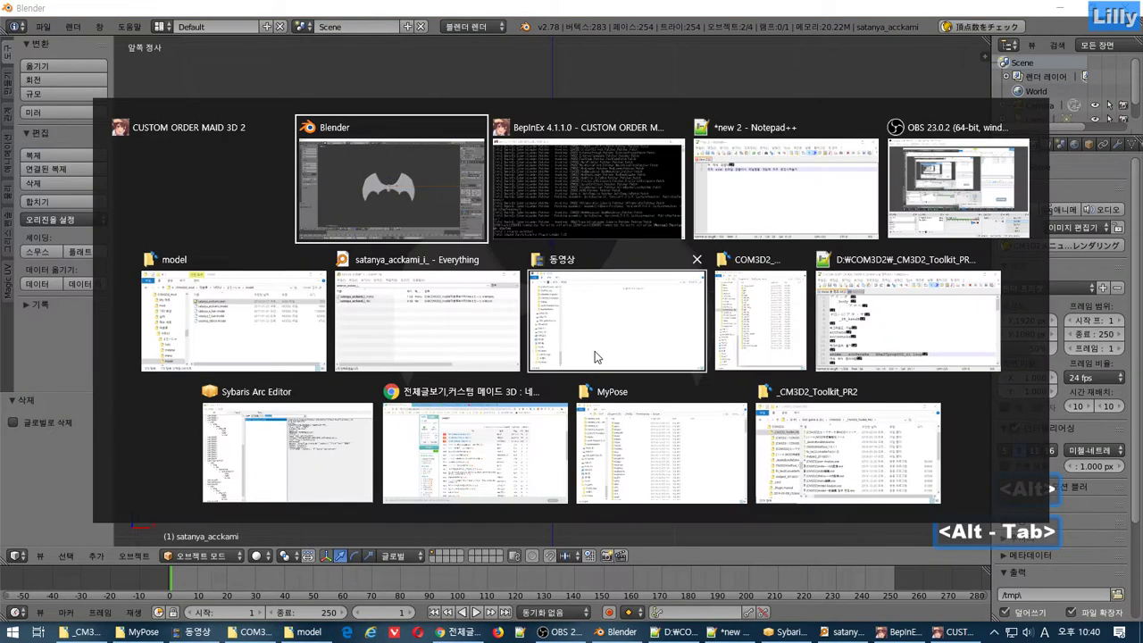
pyautogui.hotkey('alt', 'Tab')
pyautogui.hotkey('alt', 'Tab')
pyautogui.hotkey('alt', 'Tab')
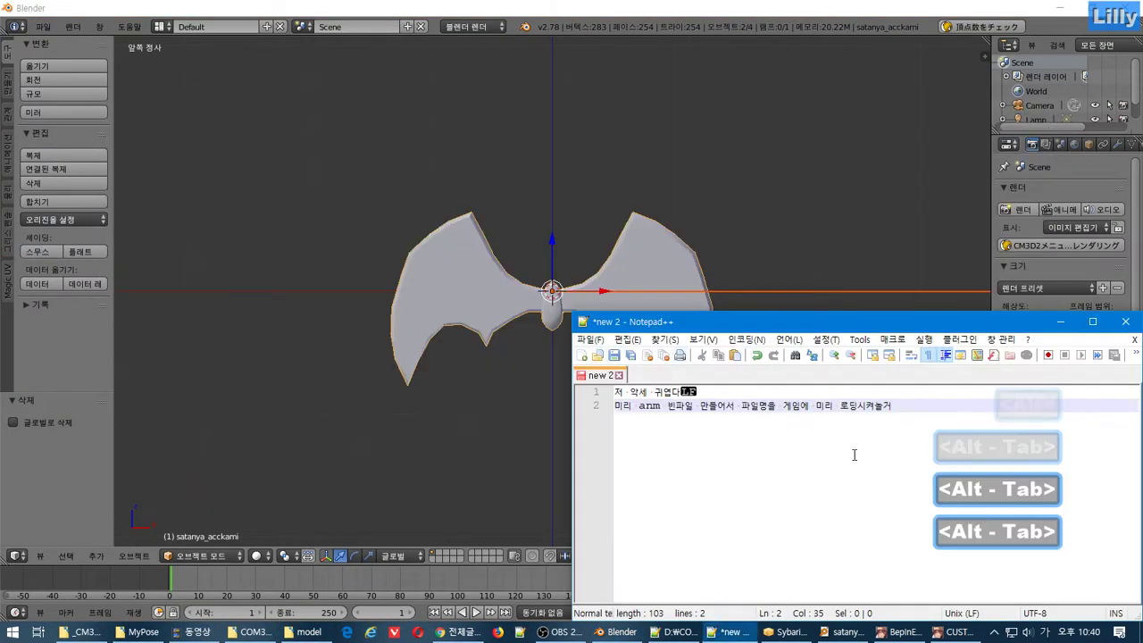
pyautogui.press('Return')
pyautogui.write('ㅇ단')
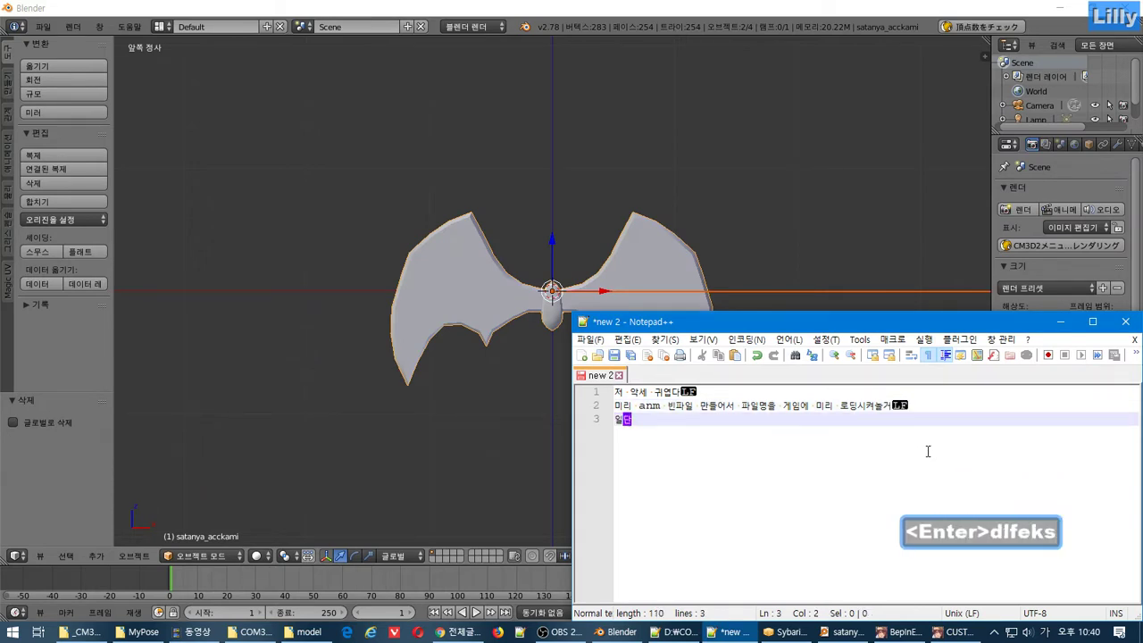
pyautogui.write(' 나')
pyautogui.write('개를 ㅇ위해')
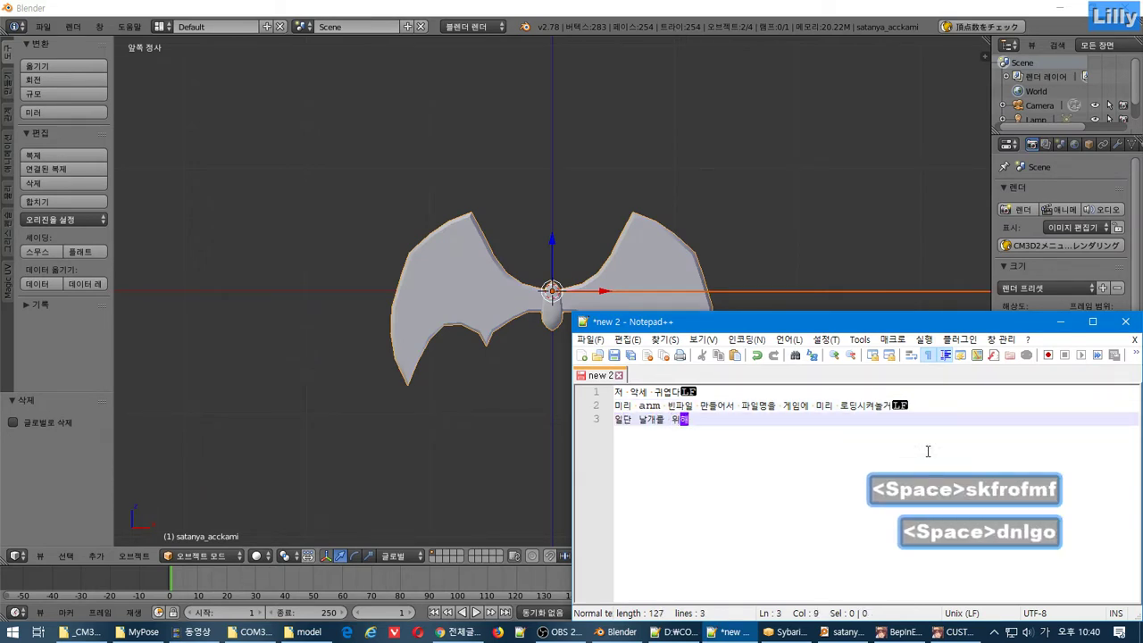
pyautogui.write('서 본 ')
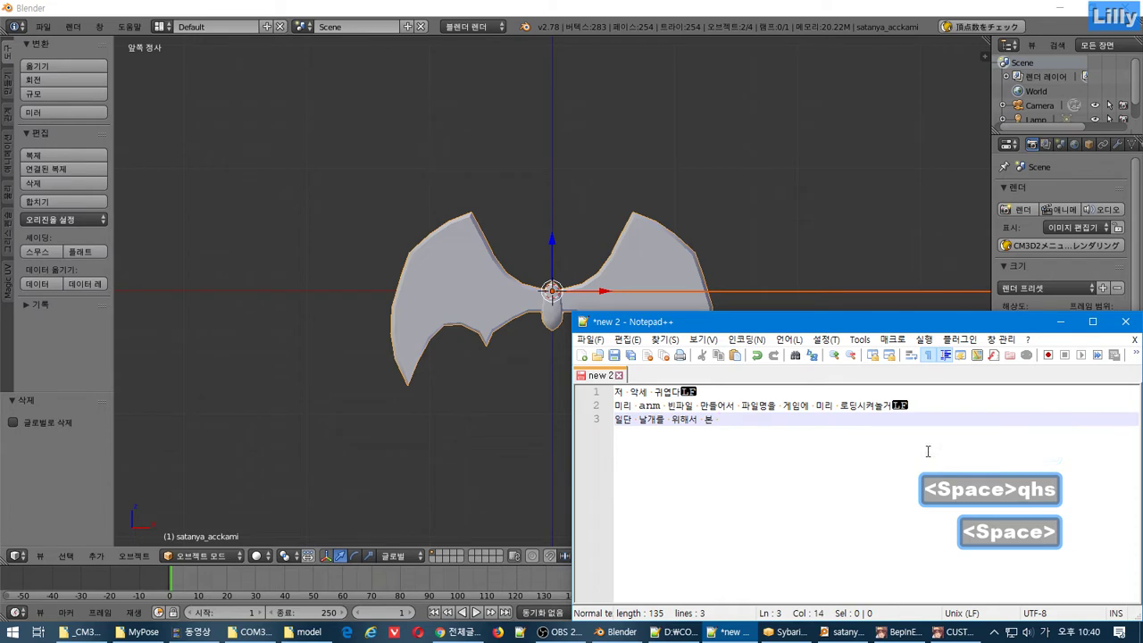
pyautogui.write('두개 추가')
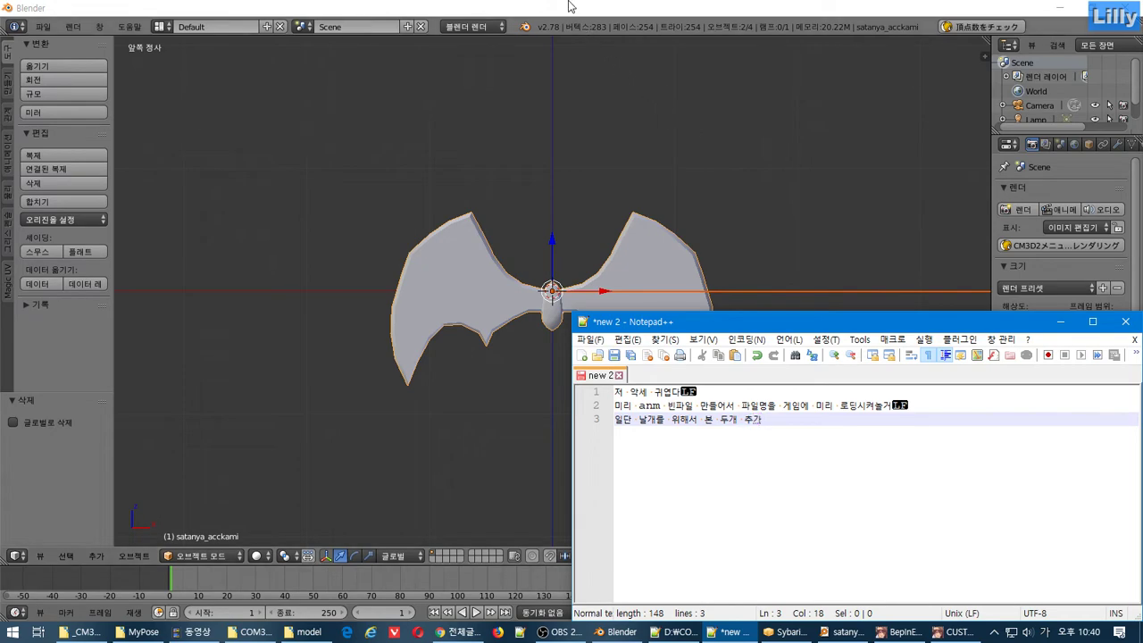
# Switch to Blender and put the satanya_acckami bat mesh into Edit Mode.
pyautogui.click(572, 11)
pyautogui.scroll(5, 594, 379)
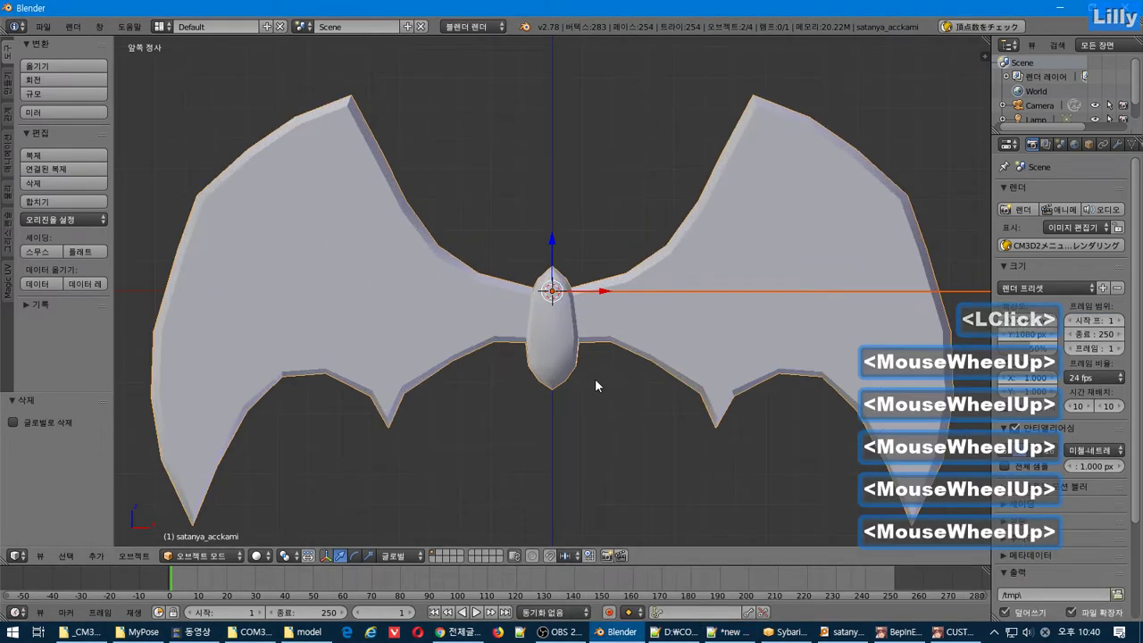
pyautogui.scroll(-1, 594, 379)
pyautogui.click(192, 554)
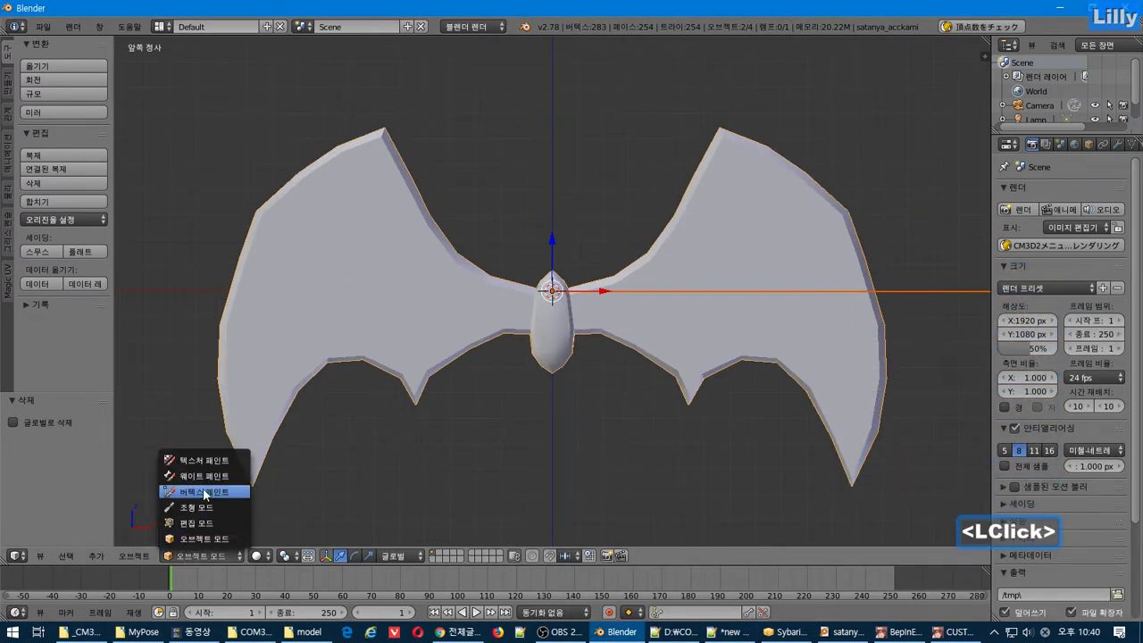
pyautogui.click(204, 522)
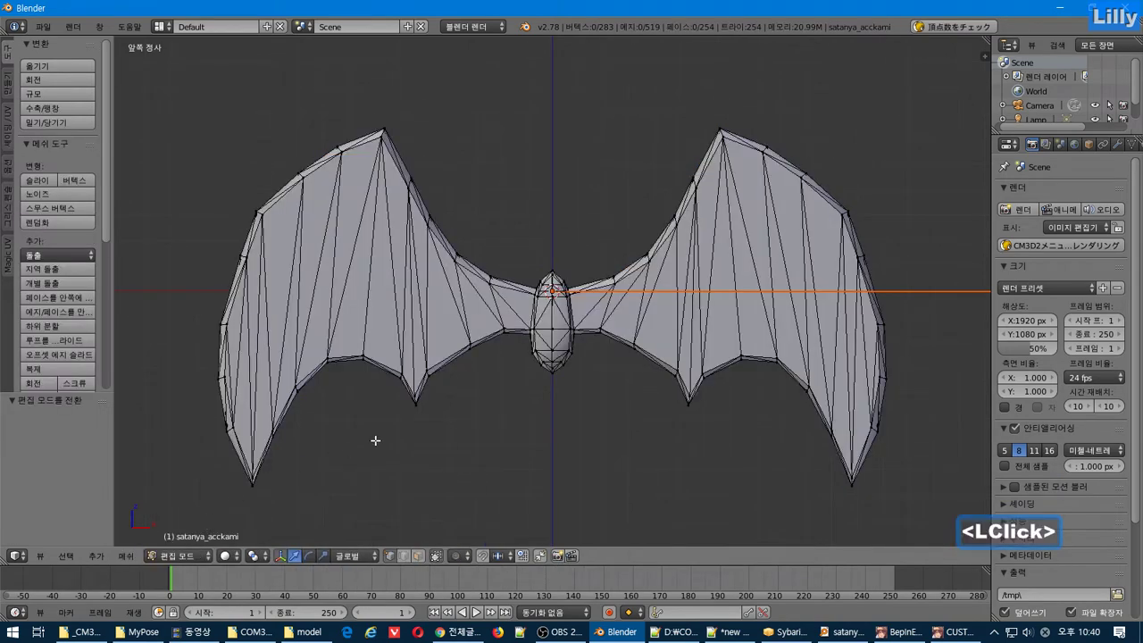
# Make satanya_acckami.armature the active object from the scene hierarchy and put it into Edit Mode.
pyautogui.moveTo(1007, 127); pyautogui.dragTo(1006, 172)
pyautogui.click(1012, 134)
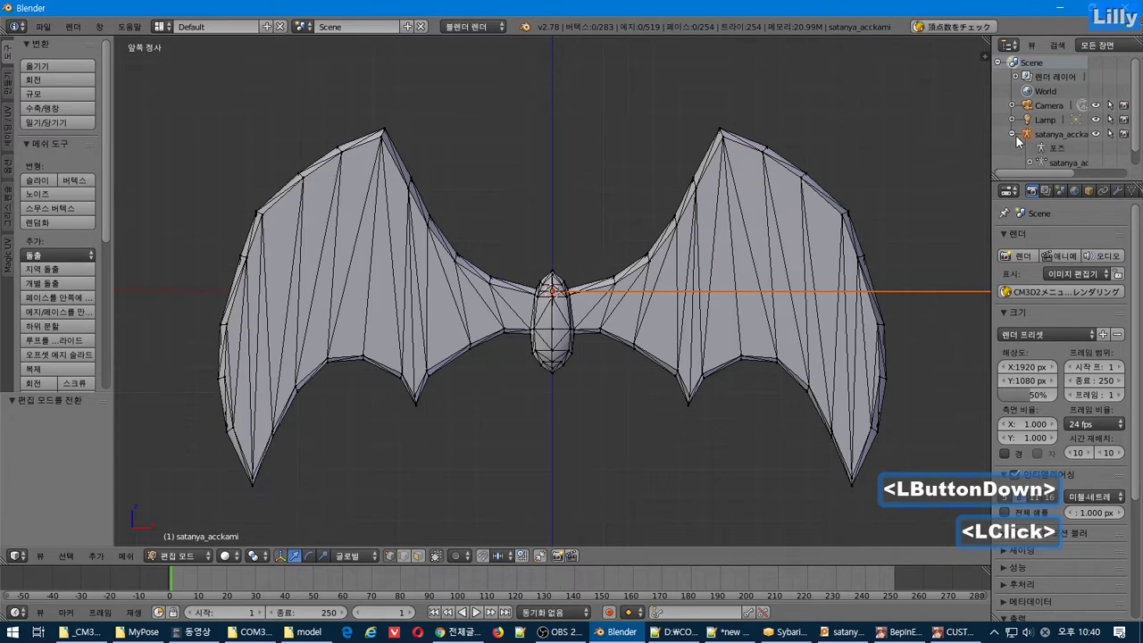
pyautogui.click(1048, 149)
pyautogui.click(1045, 134)
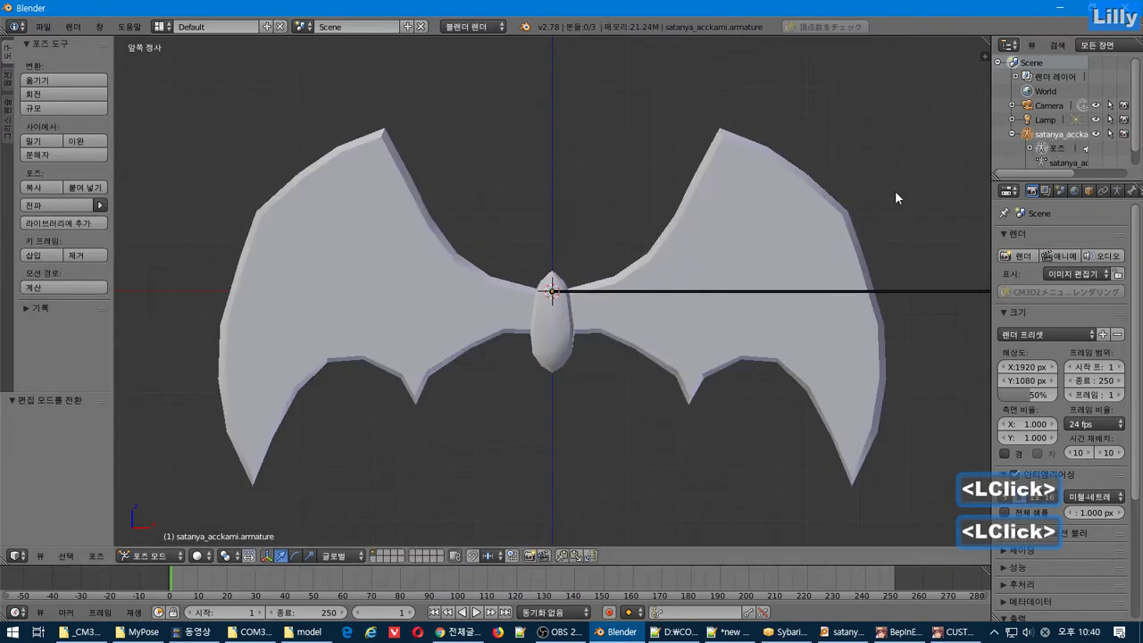
pyautogui.click(158, 557)
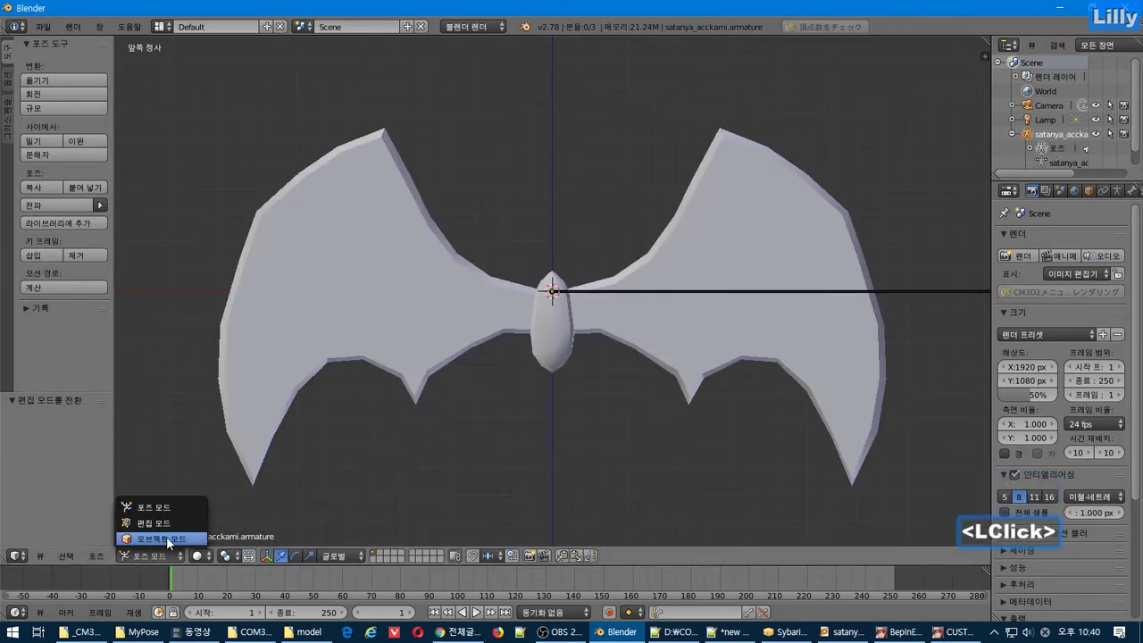
pyautogui.click(166, 523)
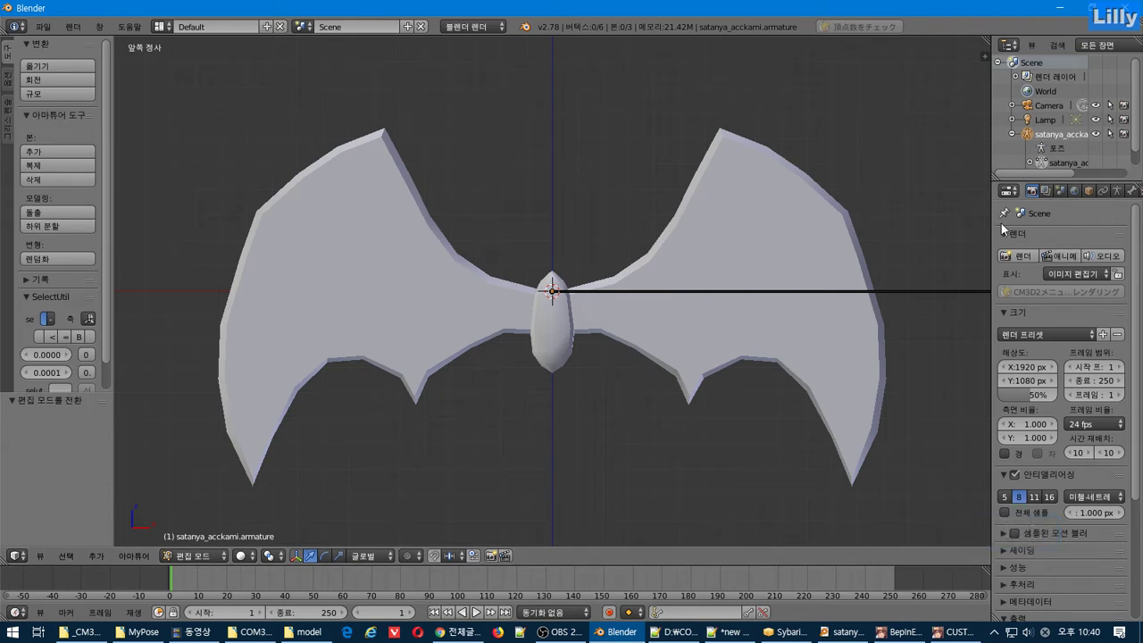
# Widen the properties area and set the armature's bone display type to octahedral.
pyautogui.moveTo(992, 225); pyautogui.dragTo(898, 225)
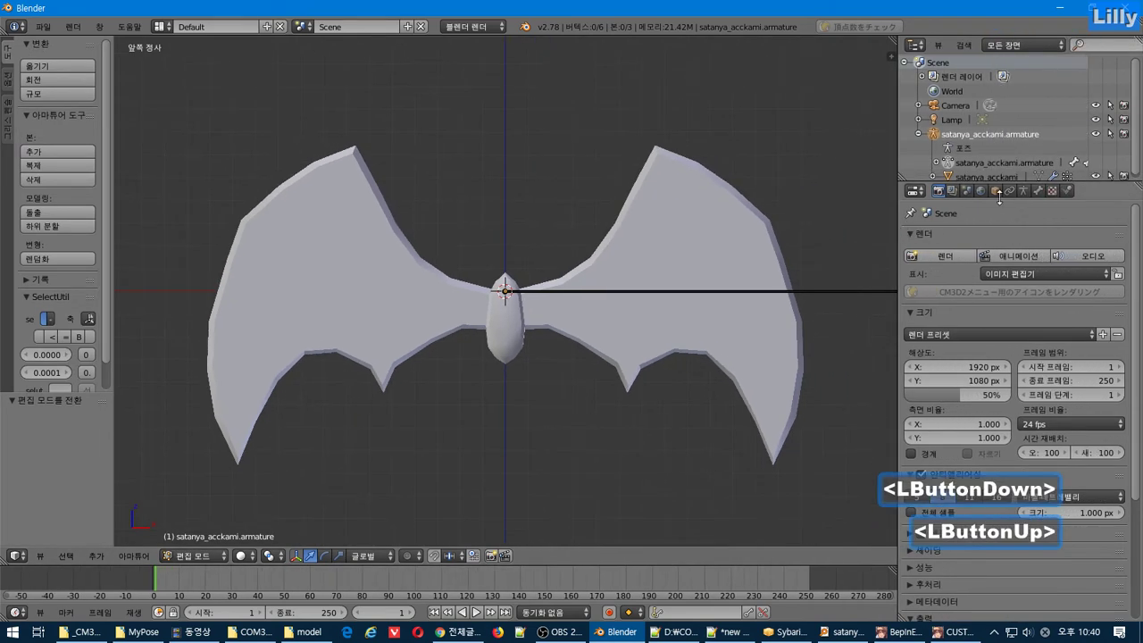
pyautogui.click(964, 193)
pyautogui.click(981, 192)
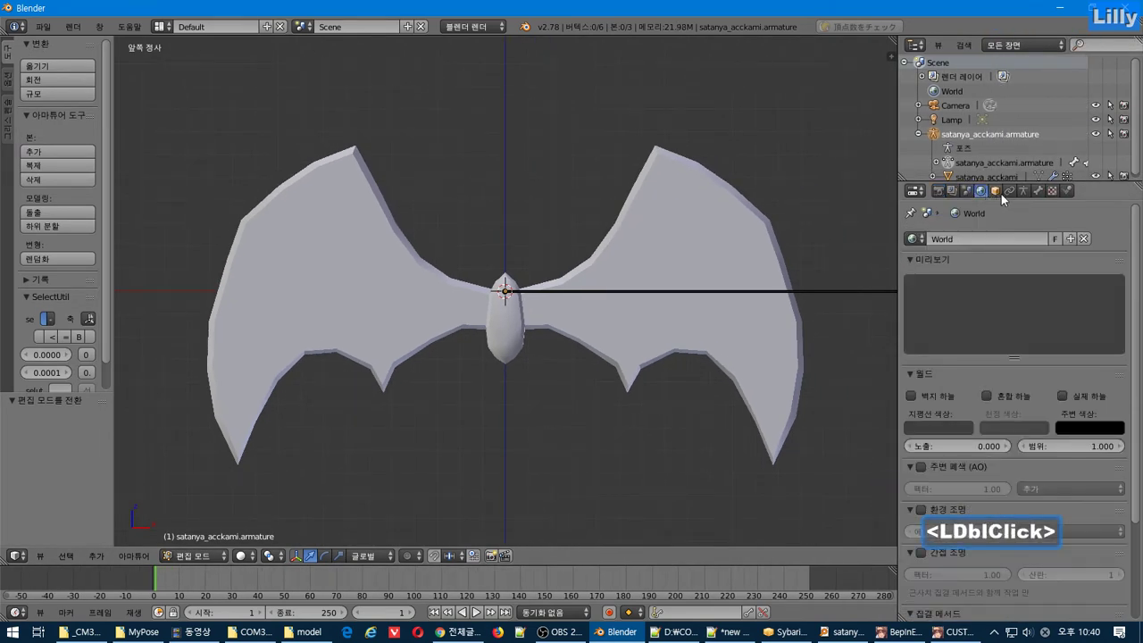
pyautogui.click(1014, 190)
pyautogui.click(997, 192)
pyautogui.scroll(-6, 1031, 344)
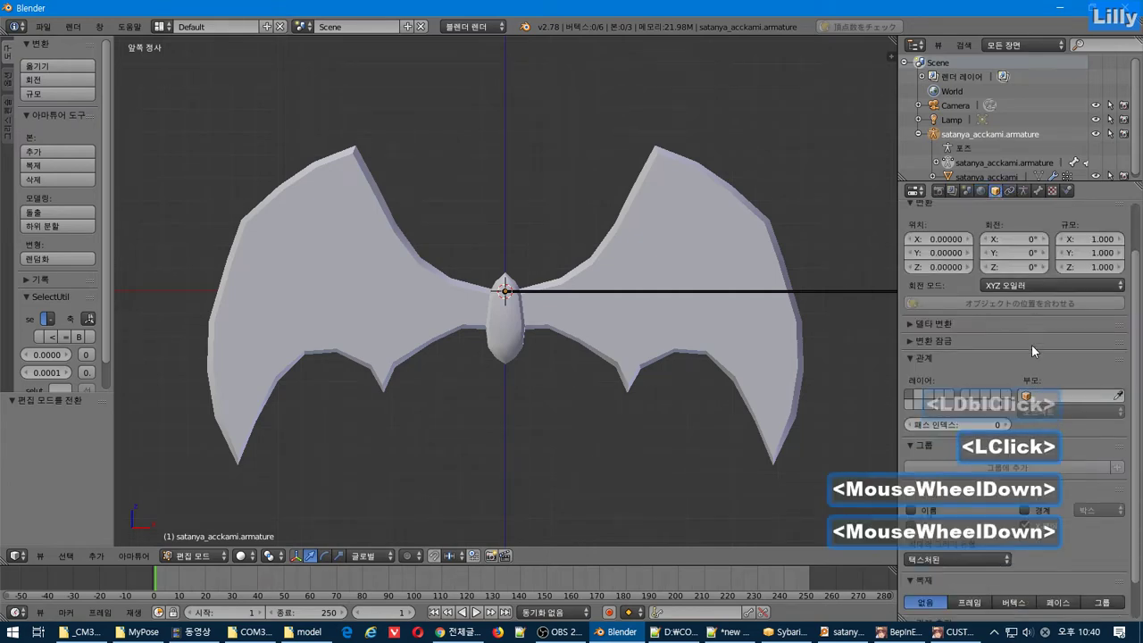
pyautogui.scroll(6, 1031, 358)
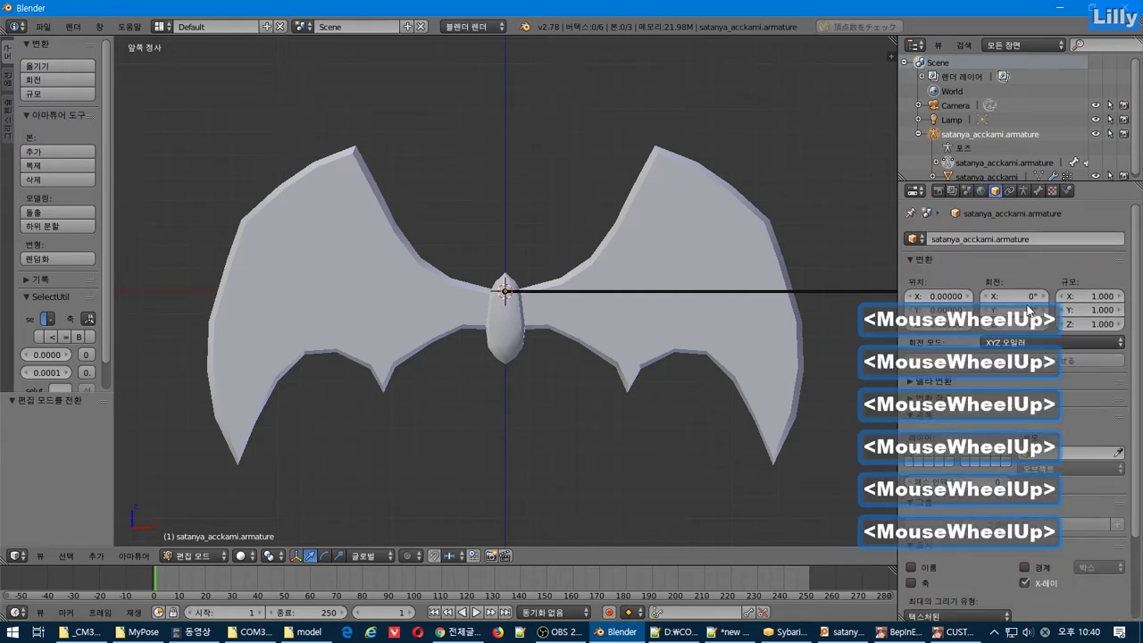
pyautogui.click(1025, 189)
pyautogui.scroll(-3, 1025, 377)
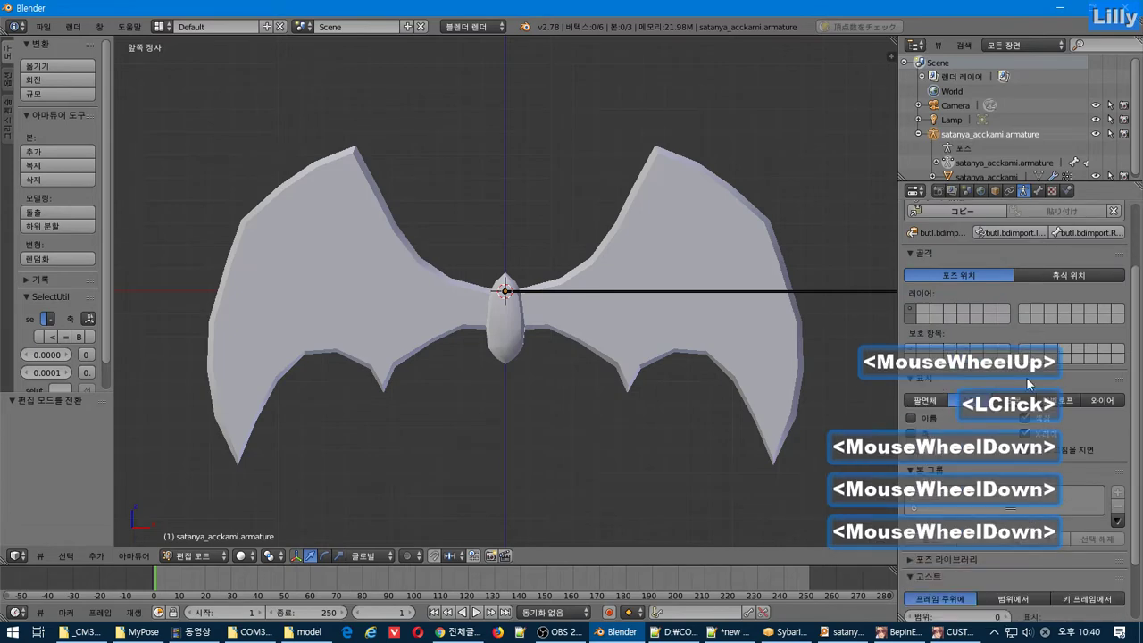
pyautogui.click(930, 400)
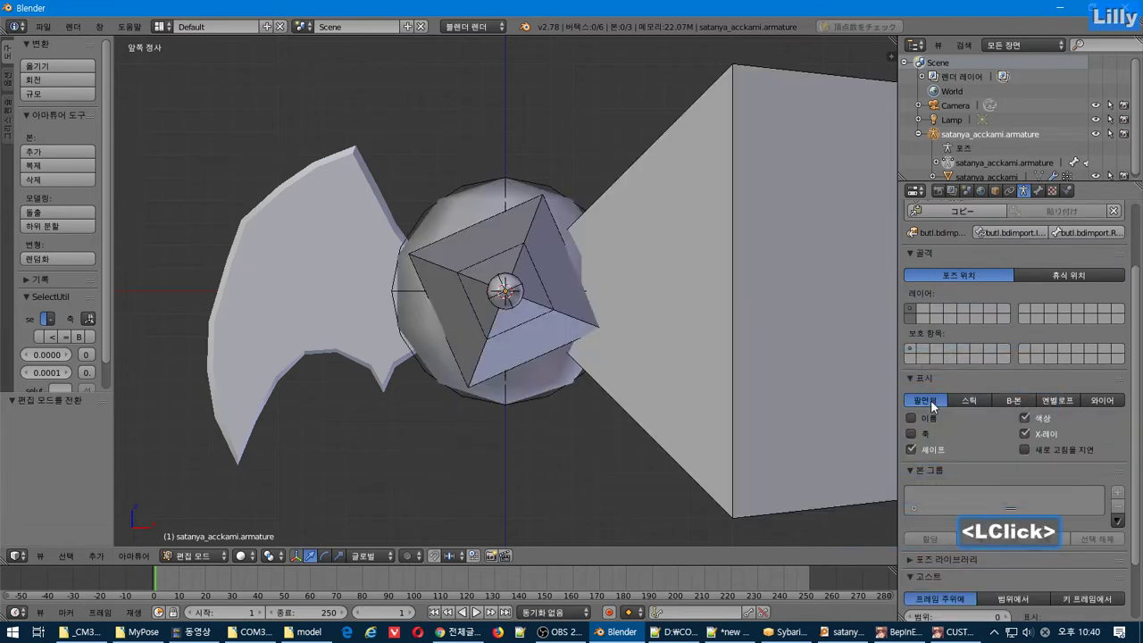
# Turn on the display of bone names and axes for the armature.
pyautogui.scroll(-7, 674, 391)
pyautogui.moveTo(550, 393); pyautogui.dragTo(526, 423, button='middle')
pyautogui.doubleClick(912, 433)
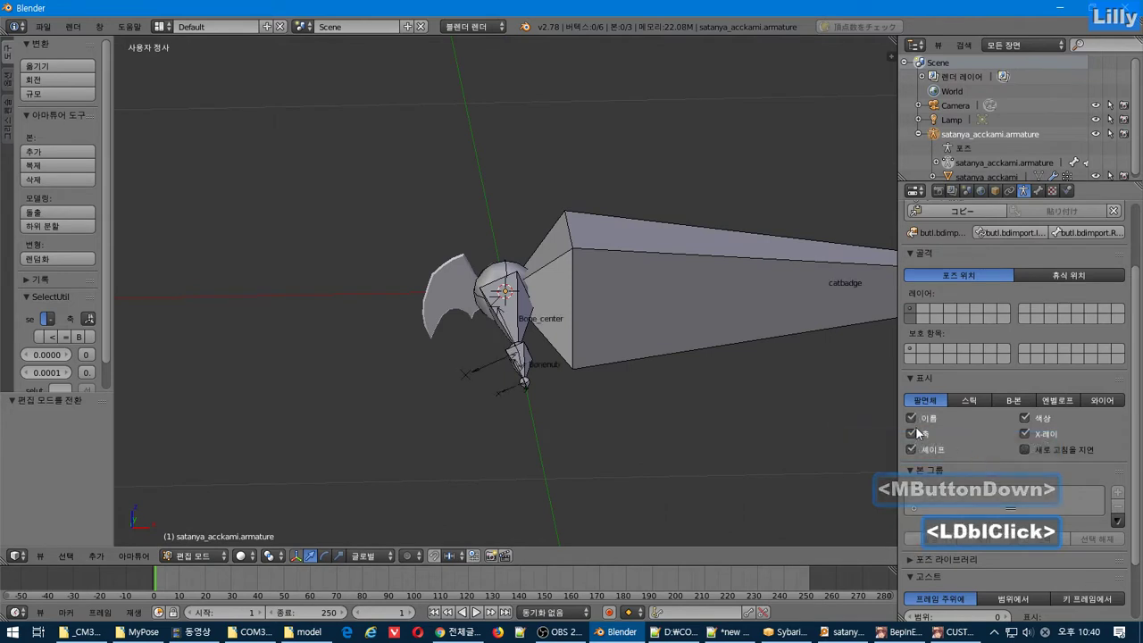
pyautogui.moveTo(616, 404)
pyautogui.mouseDown(button='middle')
pyautogui.moveTo(658, 401)
pyautogui.moveTo(628, 408)
pyautogui.mouseUp(button='middle')
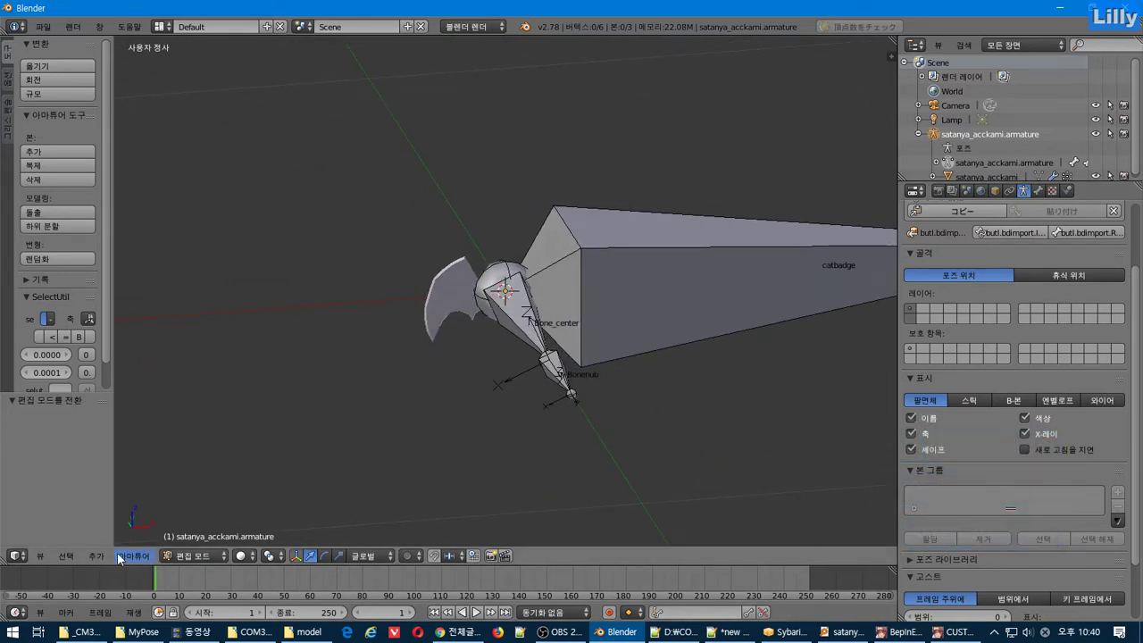
# Add a single bone to the armature at the 3D cursor.
pyautogui.click(97, 556)
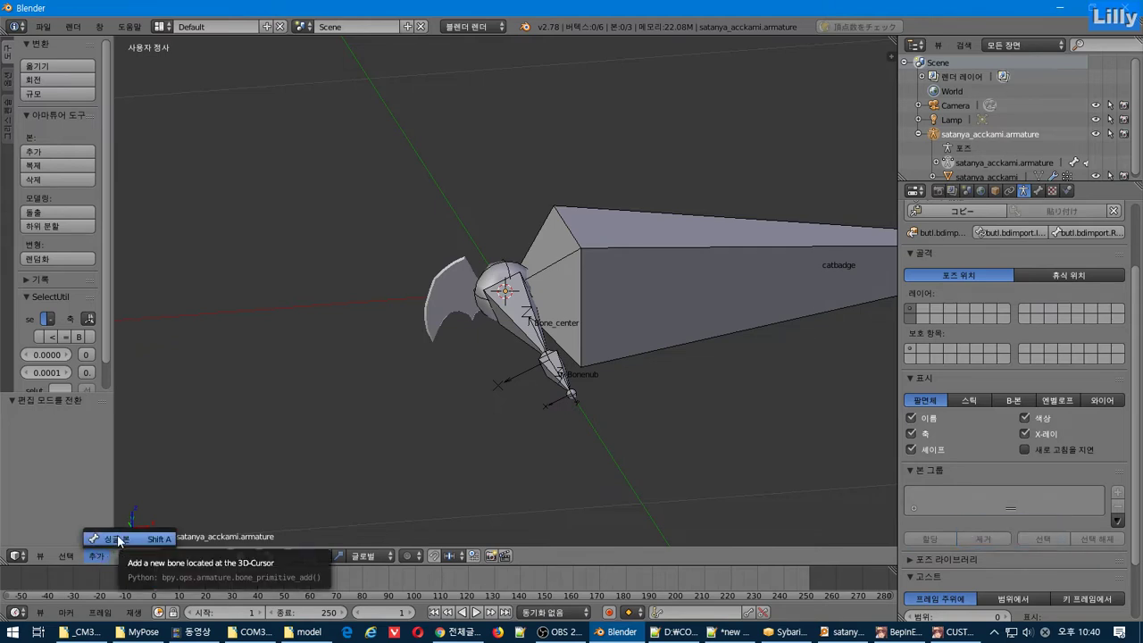
pyautogui.click(117, 539)
pyautogui.scroll(-2, 540, 315)
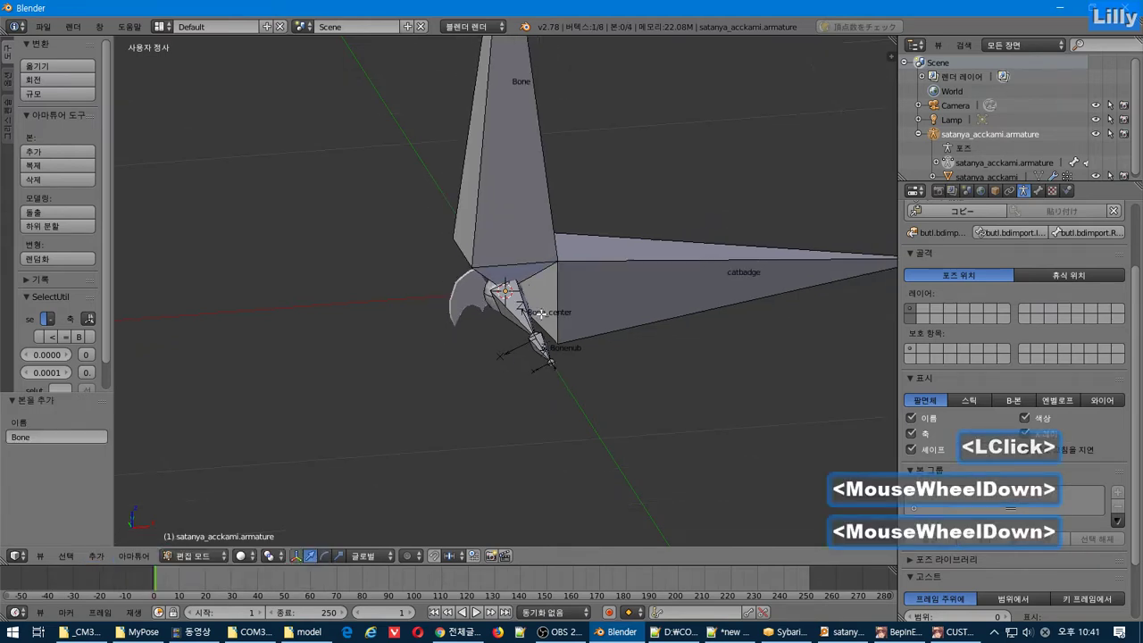
# Add a second single bone to the armature at the 3D cursor and select the whole new bone.
pyautogui.moveTo(499, 254); pyautogui.dragTo(461, 244, button='middle')
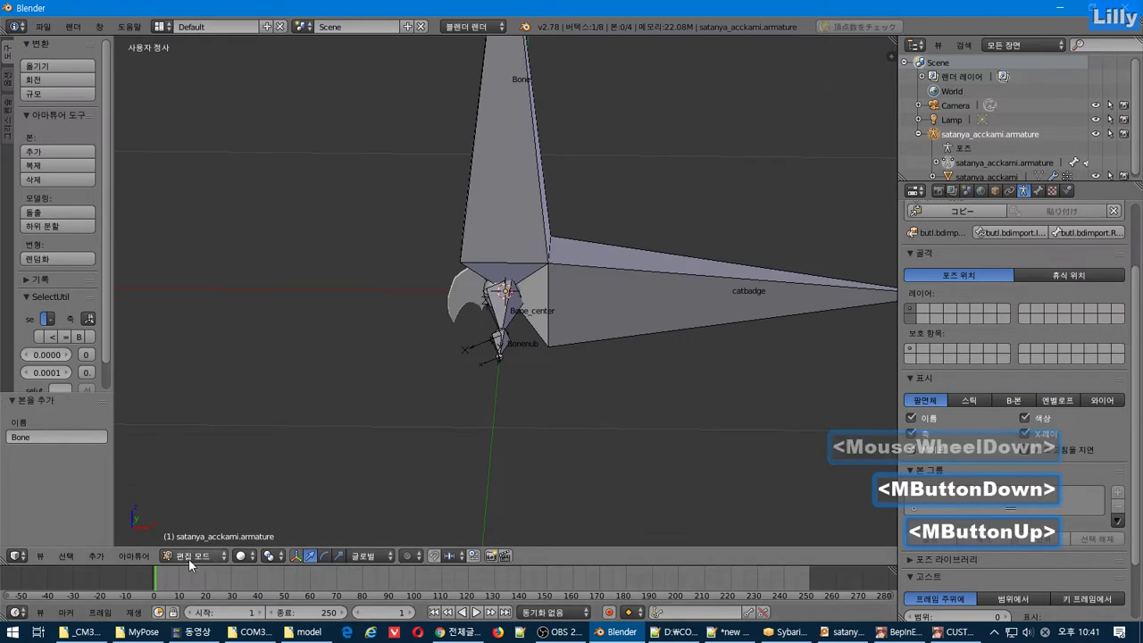
pyautogui.click(97, 556)
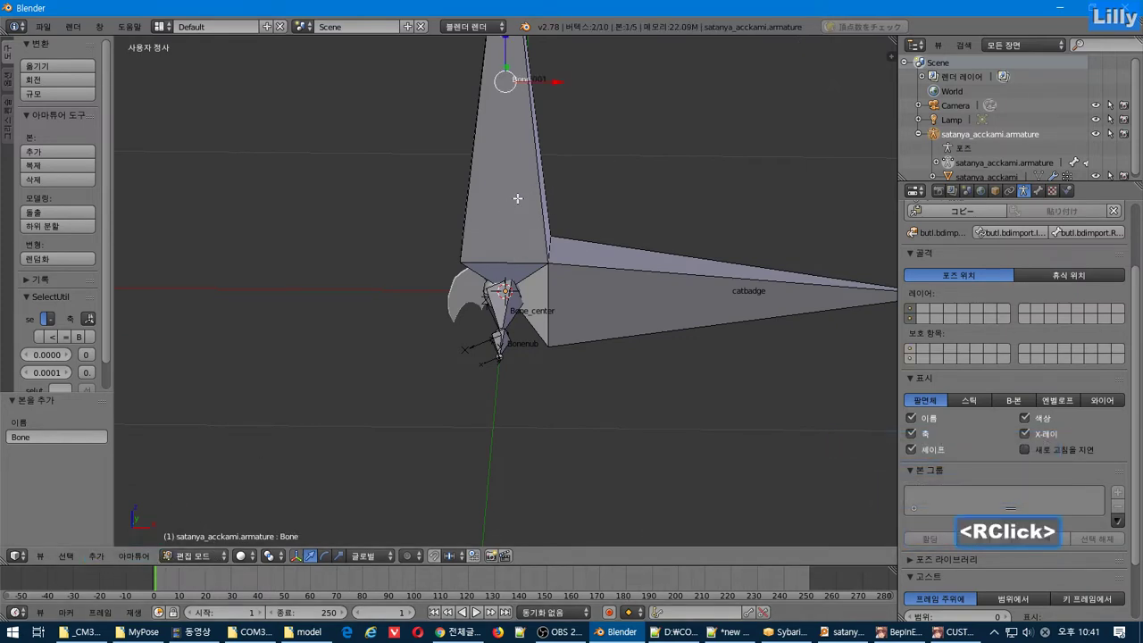
pyautogui.keyDown('shift'); pyautogui.moveTo(616, 169); pyautogui.dragTo(614, 362, button='middle'); pyautogui.keyUp('shift')
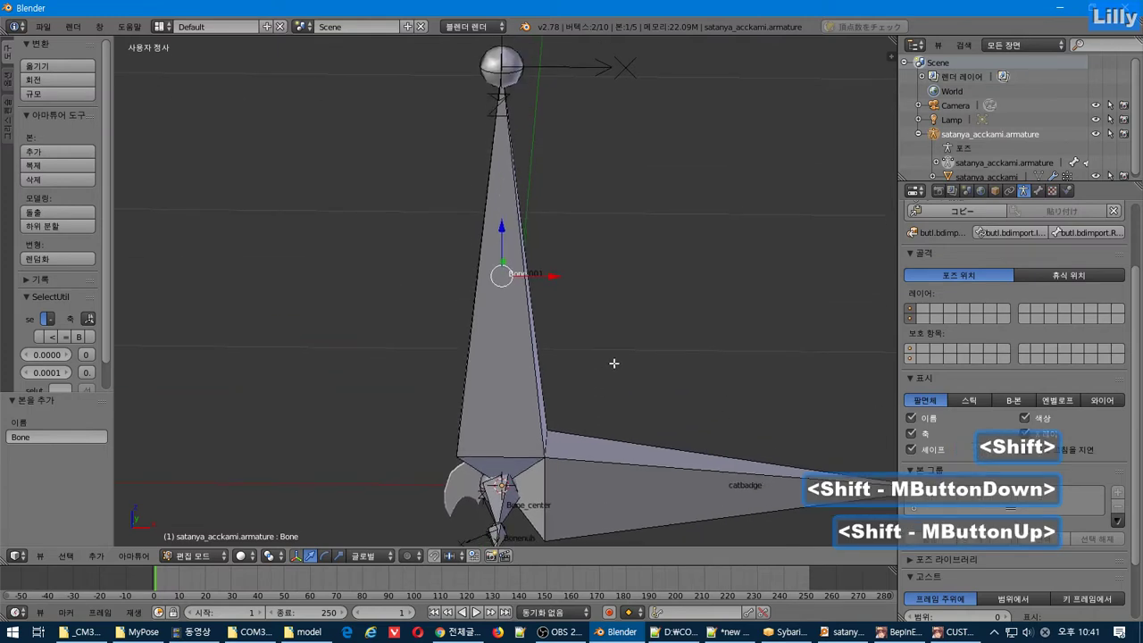
pyautogui.rightClick(510, 178)
pyautogui.moveTo(602, 312); pyautogui.dragTo(610, 276, button='middle')
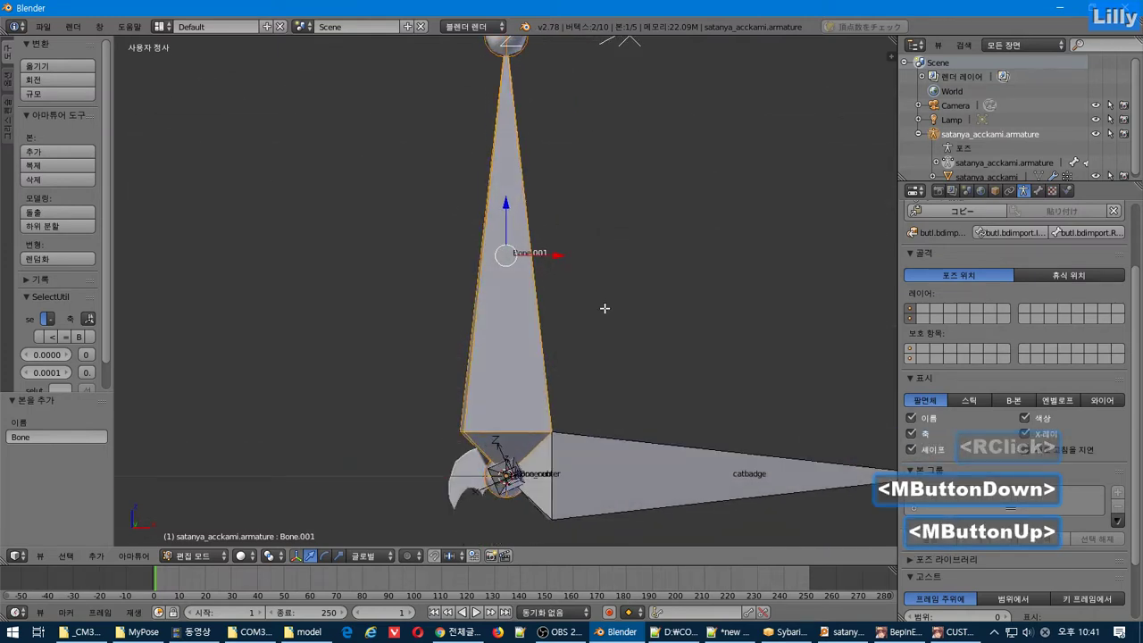
# Set the pivot point to the 3D cursor and rotate the new bone -90° about the global Y axis.
pyautogui.press('r')
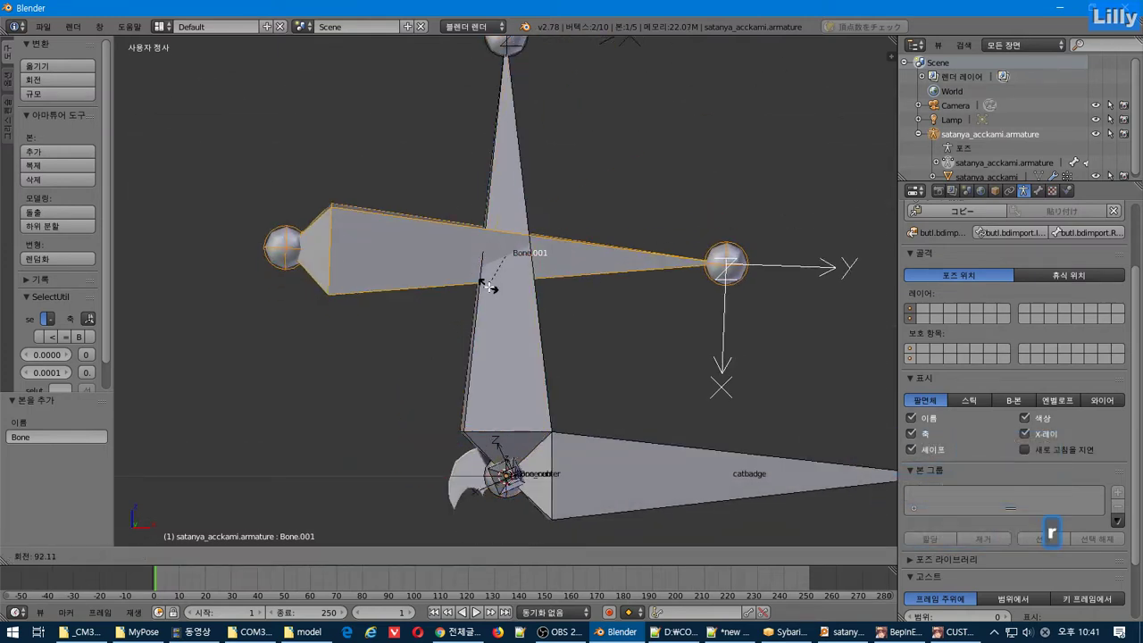
pyautogui.press('Escape')
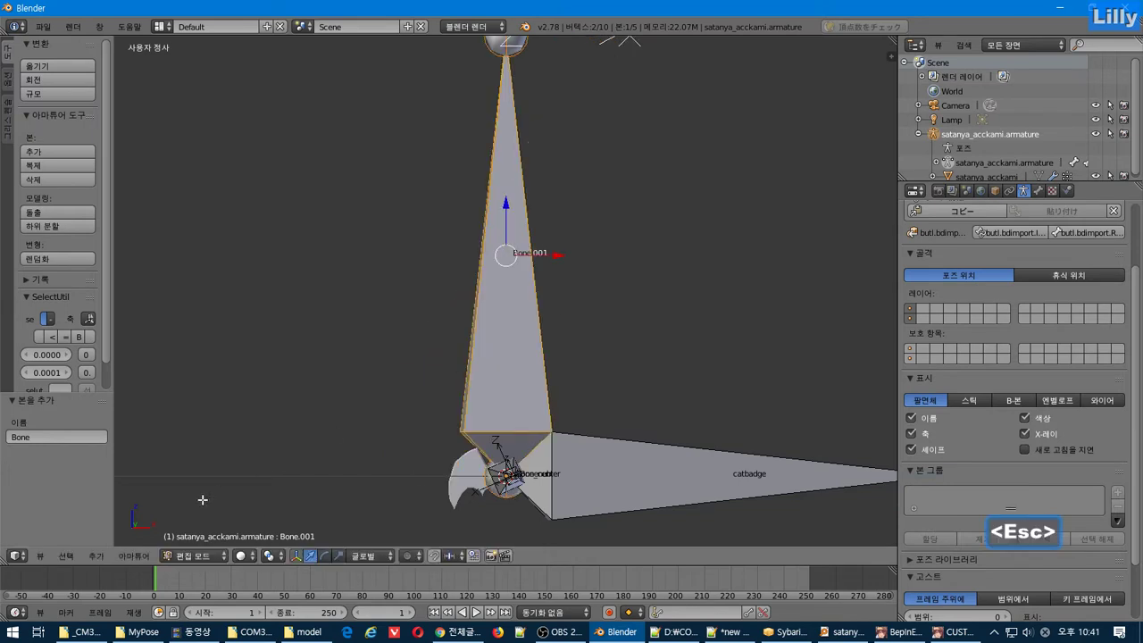
pyautogui.click(271, 556)
pyautogui.click(302, 528)
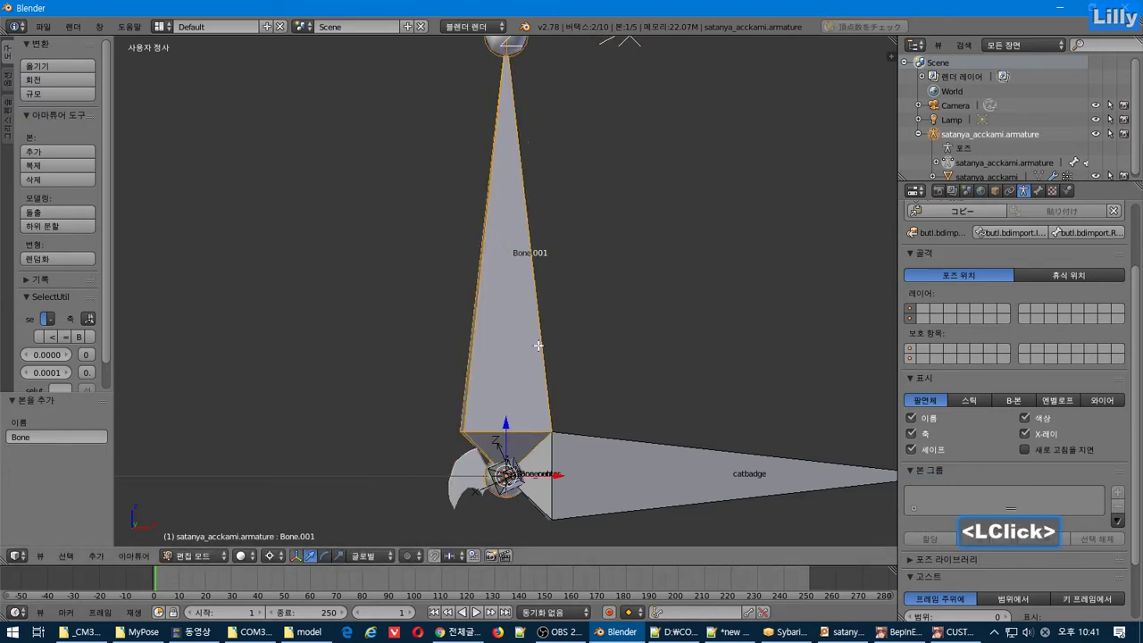
pyautogui.press('r')
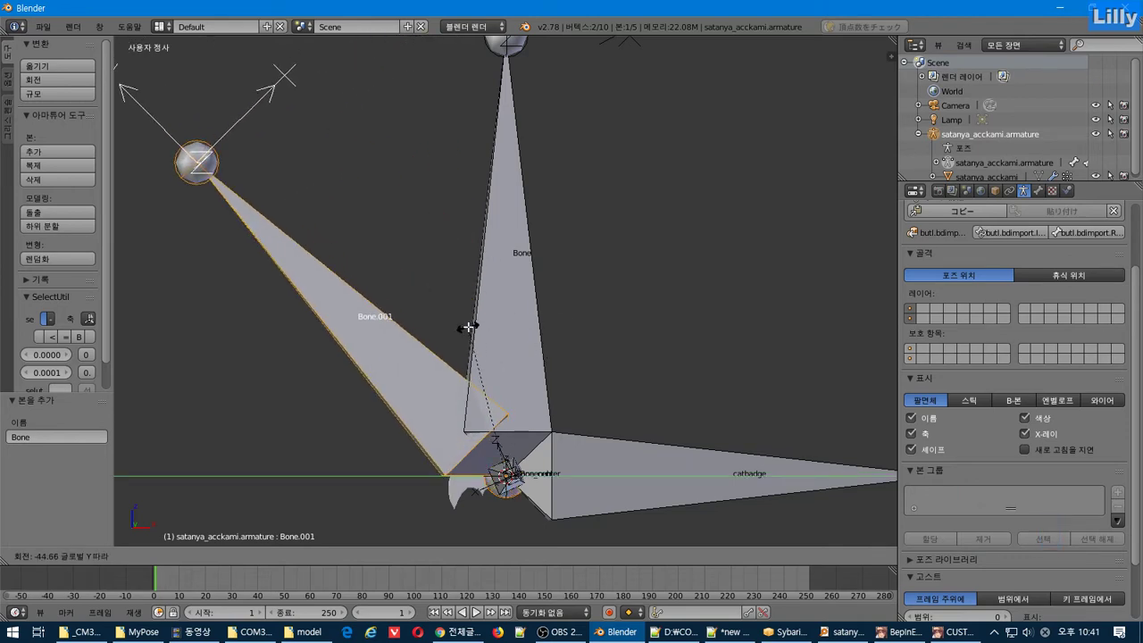
pyautogui.press('KP_9')
pyautogui.press('KP_0')
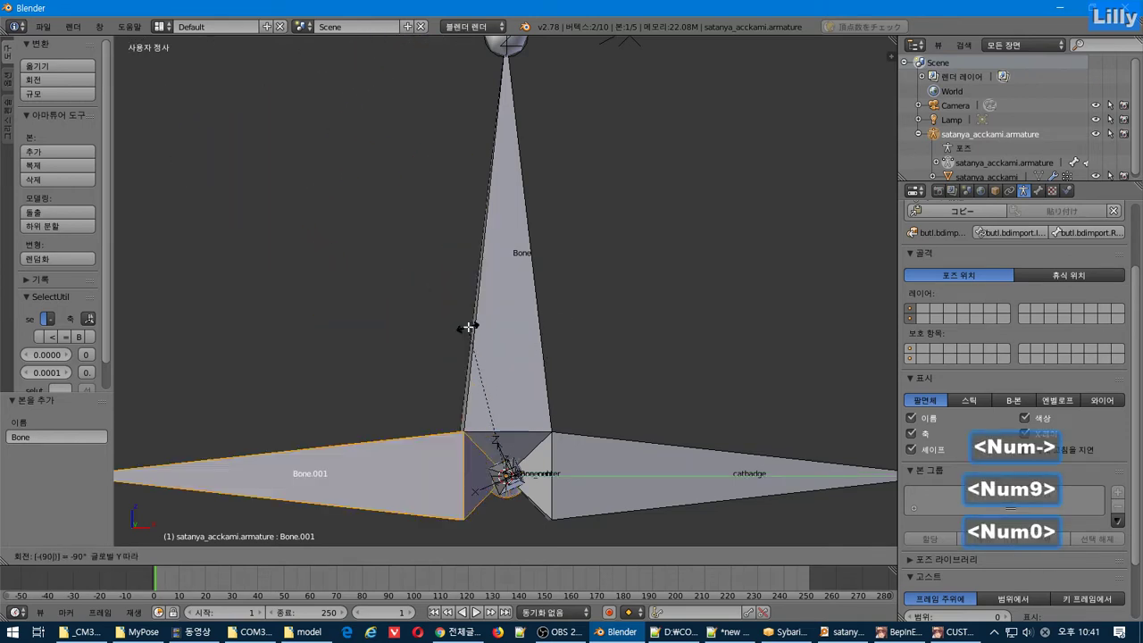
pyautogui.press('Return')
pyautogui.moveTo(467, 327); pyautogui.dragTo(468, 401, button='middle')
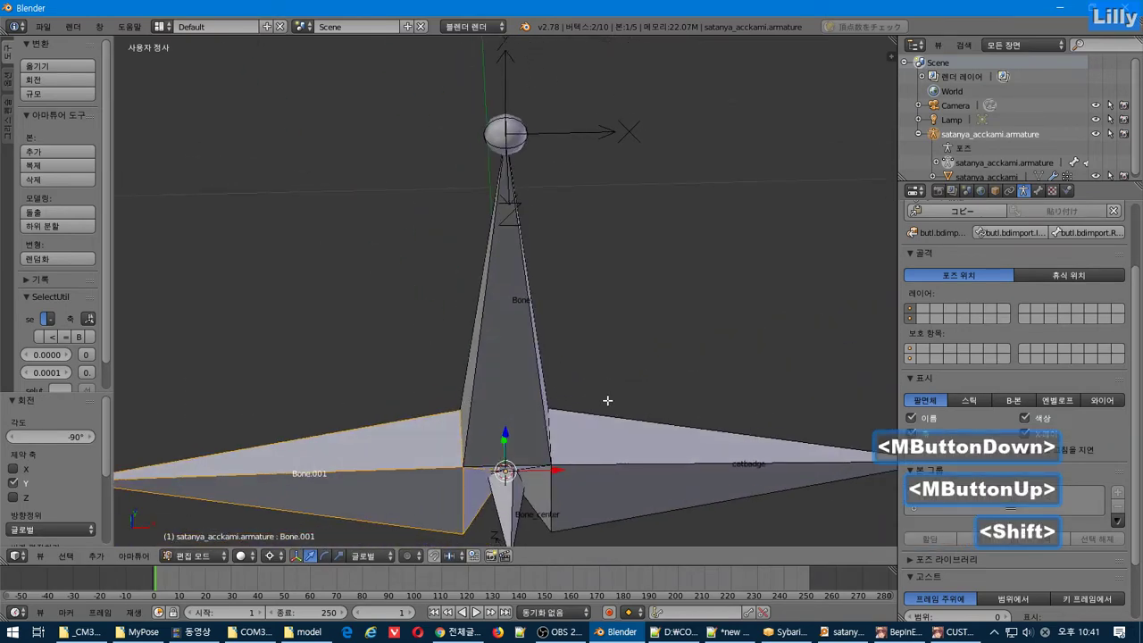
pyautogui.keyDown('shift'); pyautogui.moveTo(607, 401); pyautogui.dragTo(622, 353, button='middle'); pyautogui.keyUp('shift')
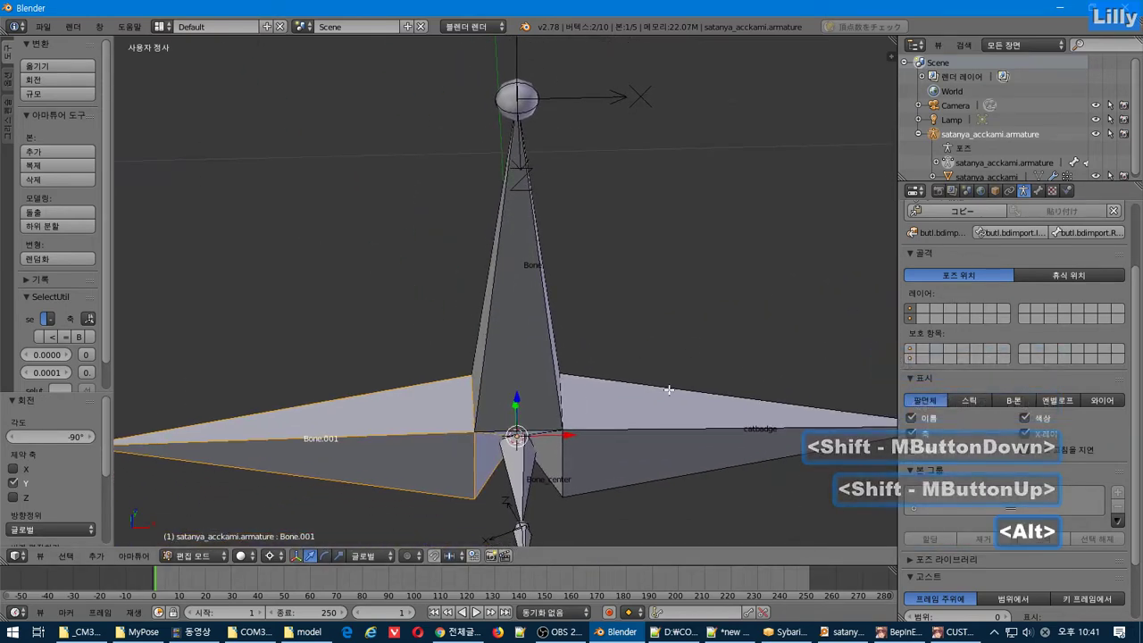
# Switch to Notepad++ and add the line "본 중심을 따르도록 본 부모도 설정" beneath the existing notes.
pyautogui.hotkey('alt', 'Tab')
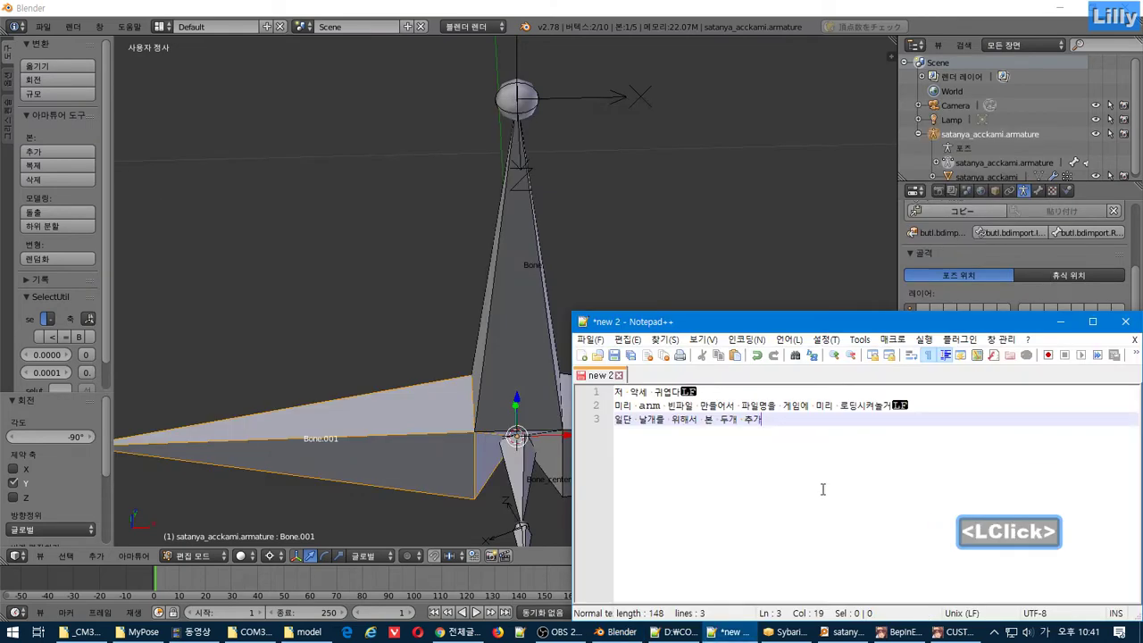
pyautogui.press('Return')
pyautogui.write('본 중심')
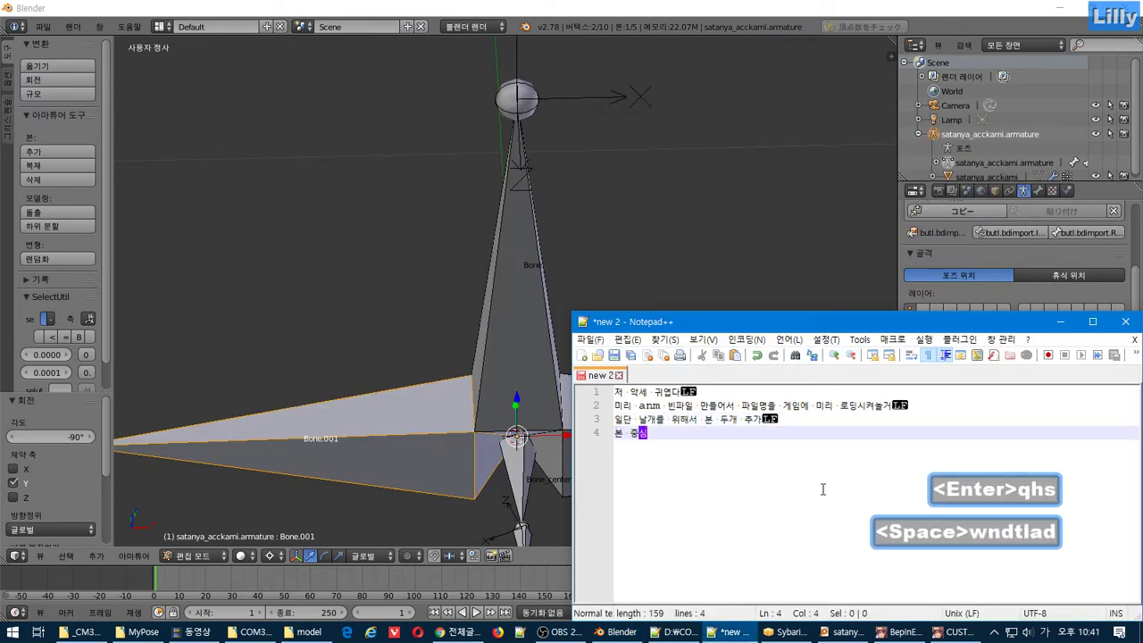
pyautogui.write('을 따르도')
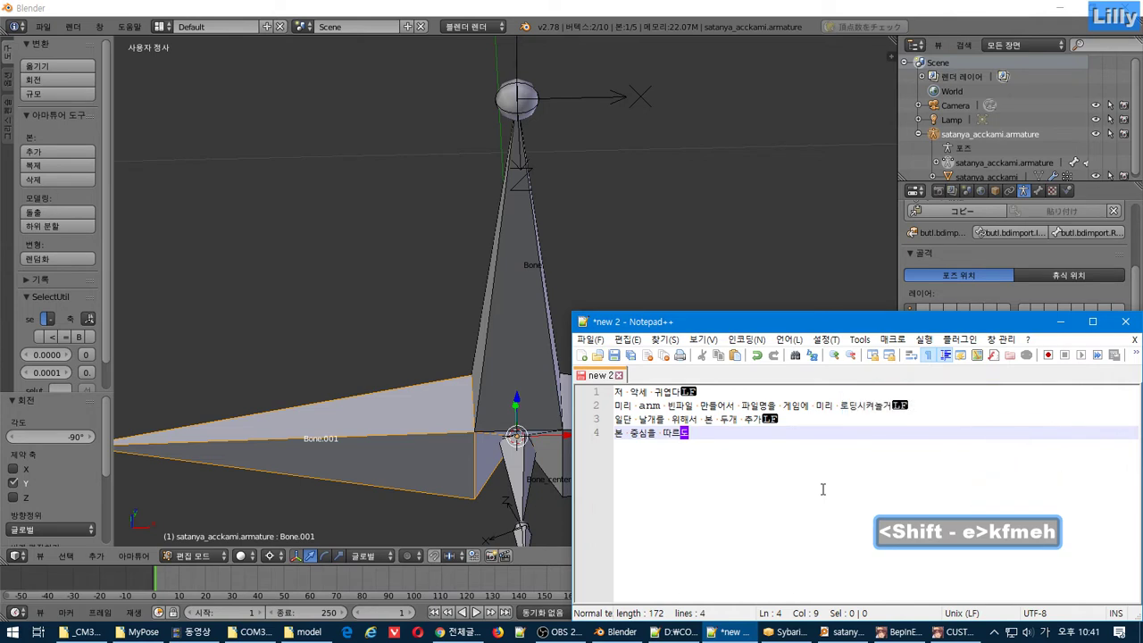
pyautogui.write('록')
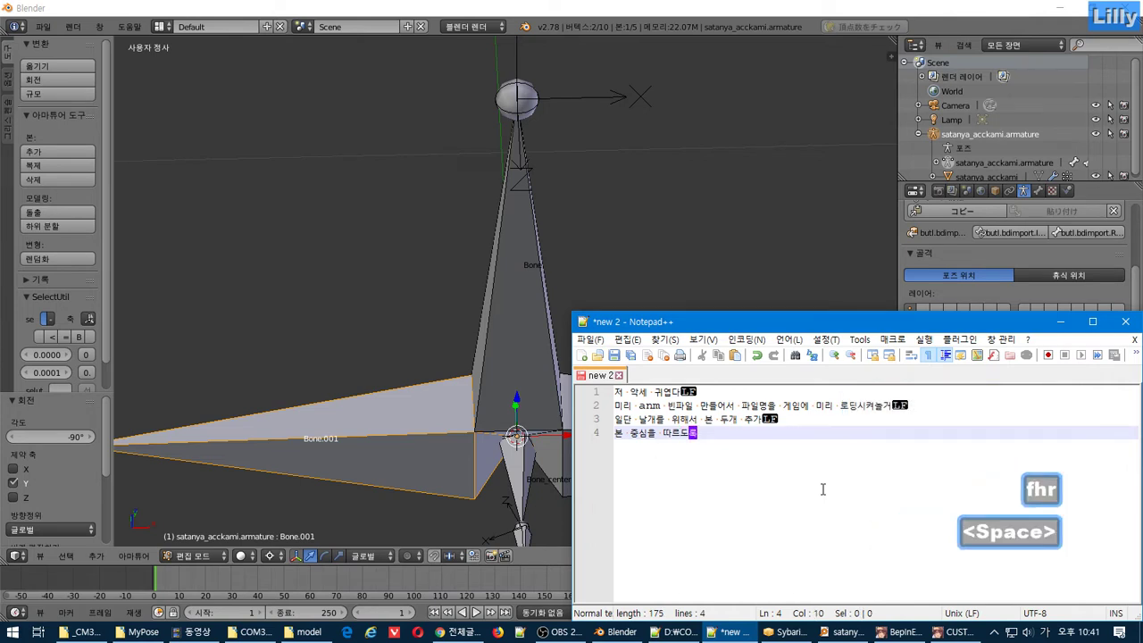
pyautogui.write(' 본 부모도 ㅅ')
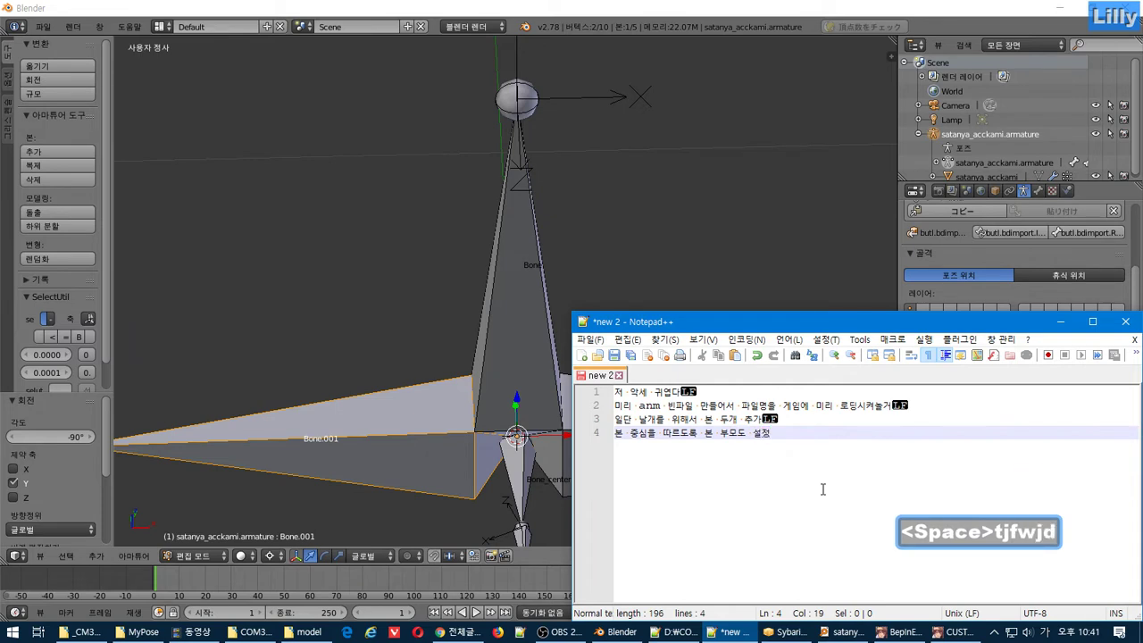
# Switch back to Blender and rename the rotated bone BoneL in its bone properties.
pyautogui.click(727, 20)
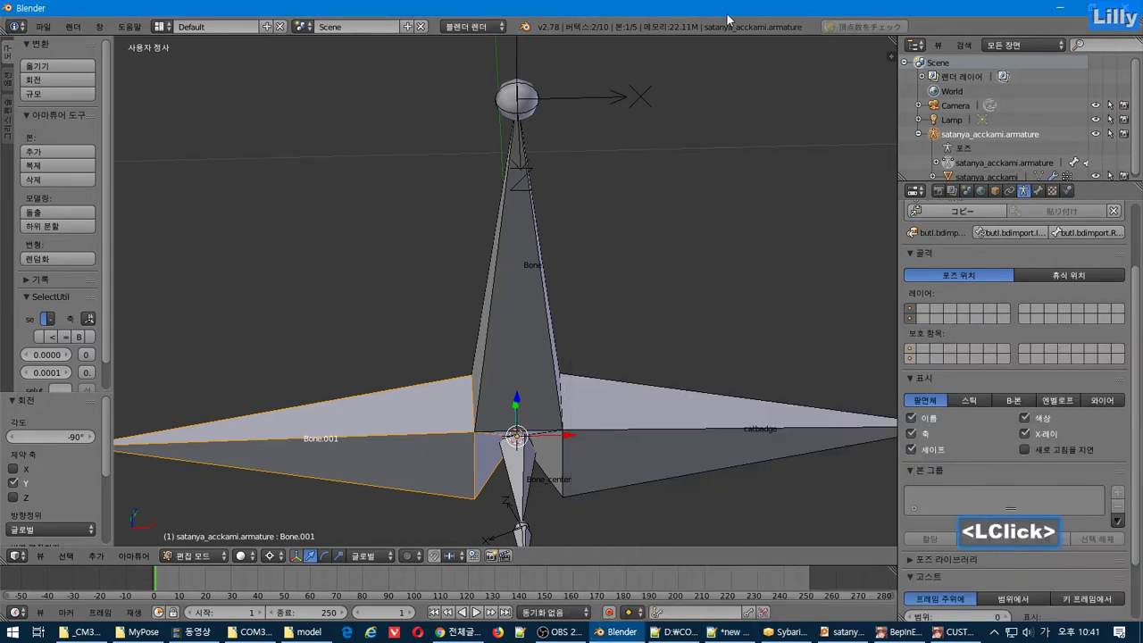
pyautogui.click(1038, 191)
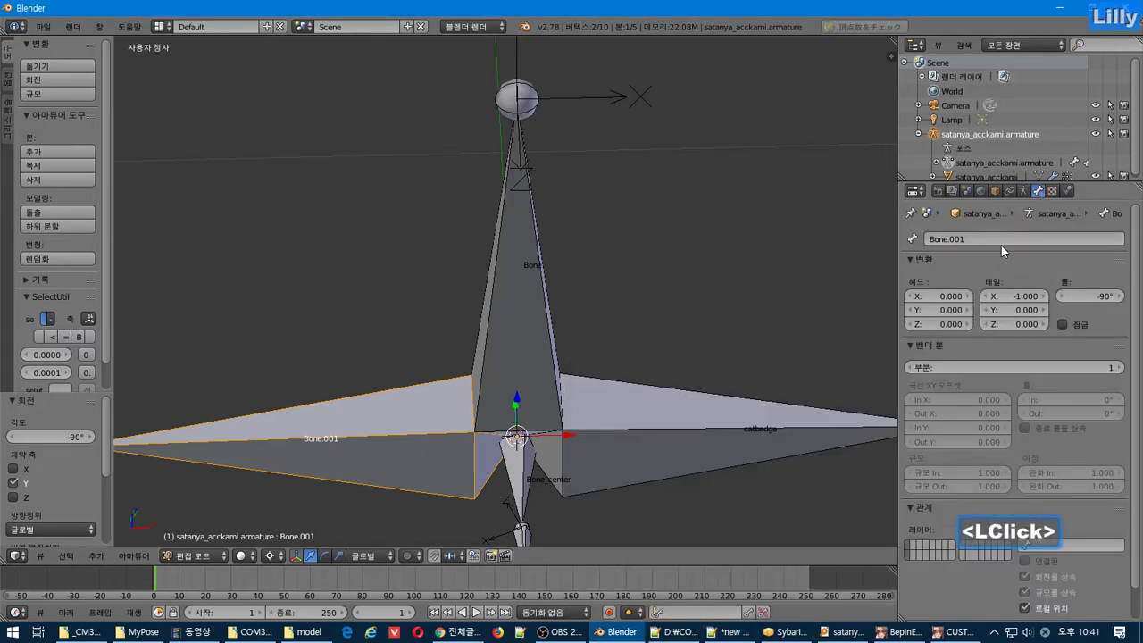
pyautogui.click(1001, 241)
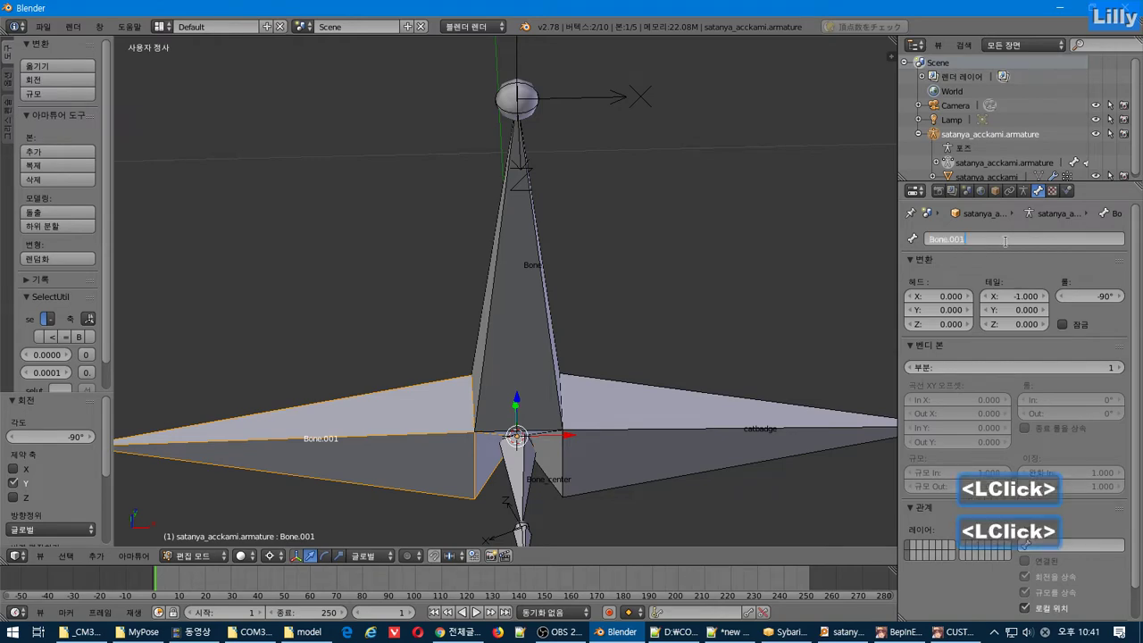
pyautogui.press('BackSpace')
pyautogui.press('BackSpace')
pyautogui.press('BackSpace')
pyautogui.press('BackSpace')
pyautogui.hotkey('alt', 'Tab')
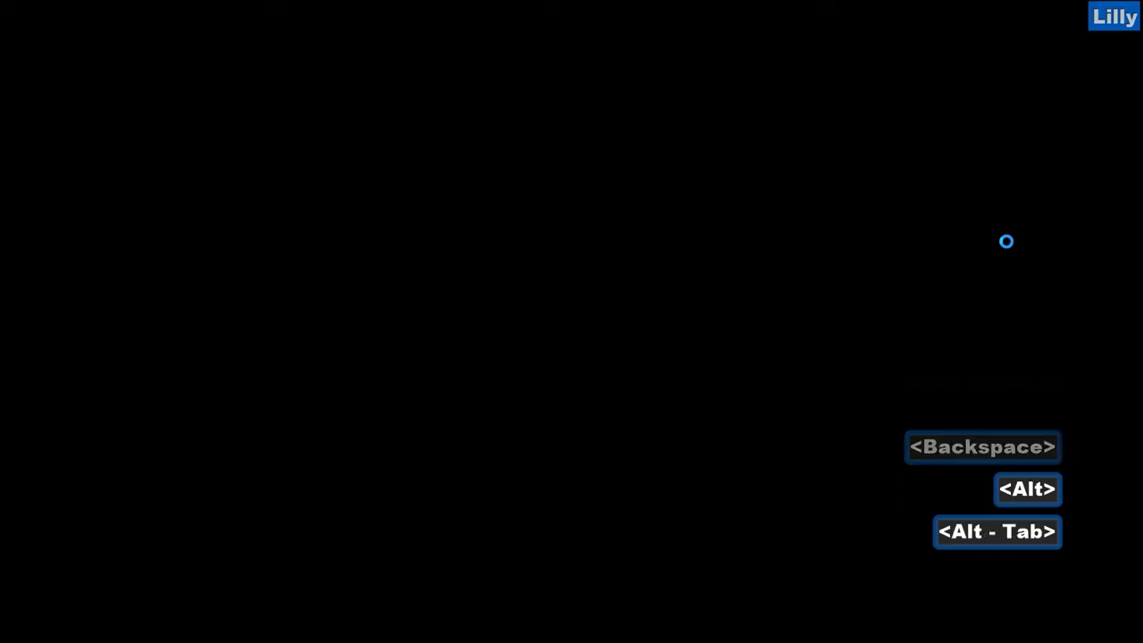
pyautogui.write('L')
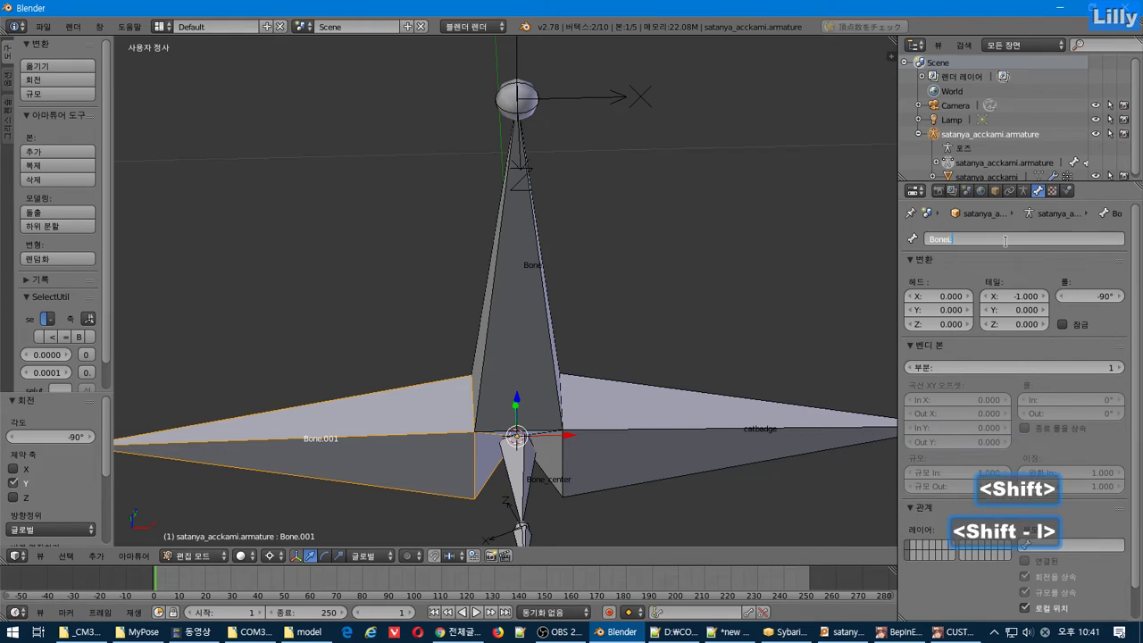
pyautogui.press('Return')
# Rename the upright bone BoneR and set Bone_center as its parent.
pyautogui.rightClick(530, 346)
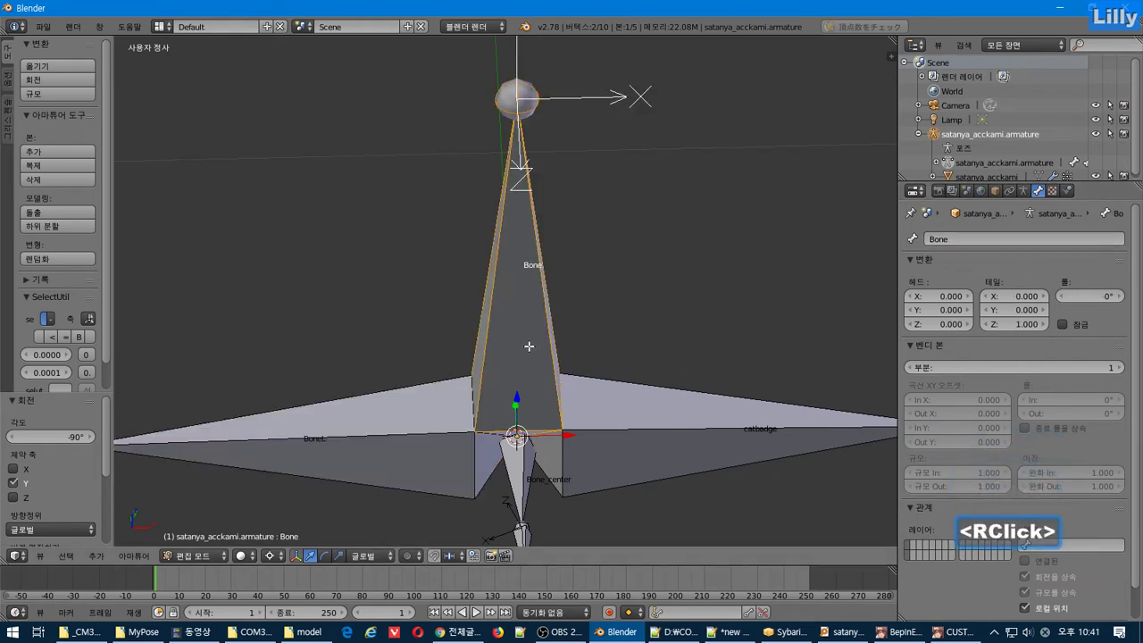
pyautogui.click(1001, 238)
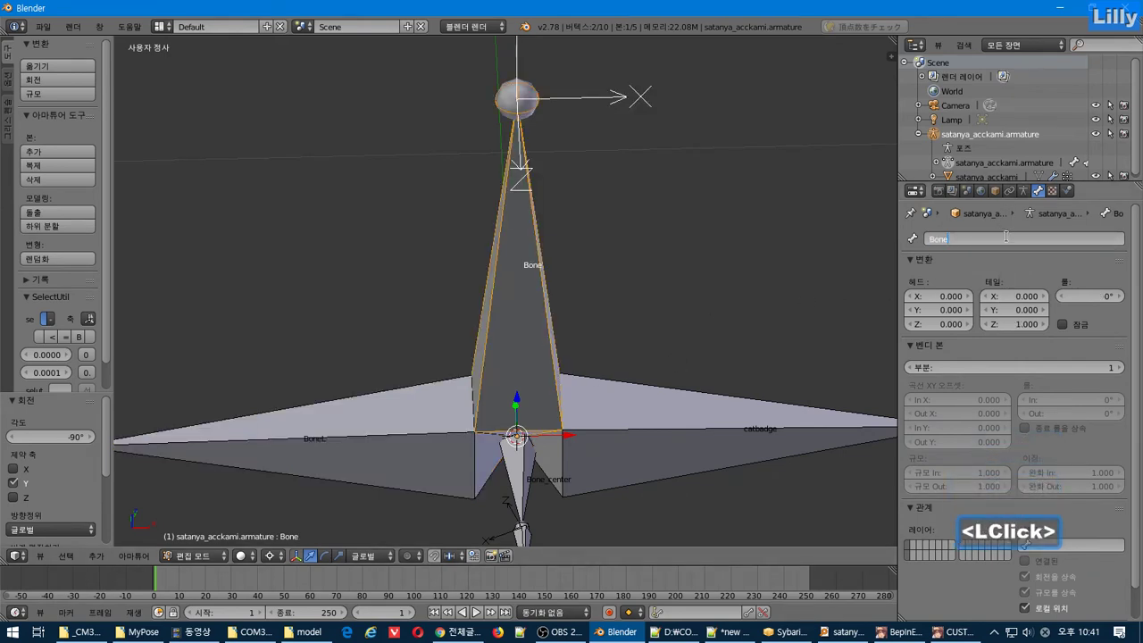
pyautogui.write('R')
pyautogui.press('Return')
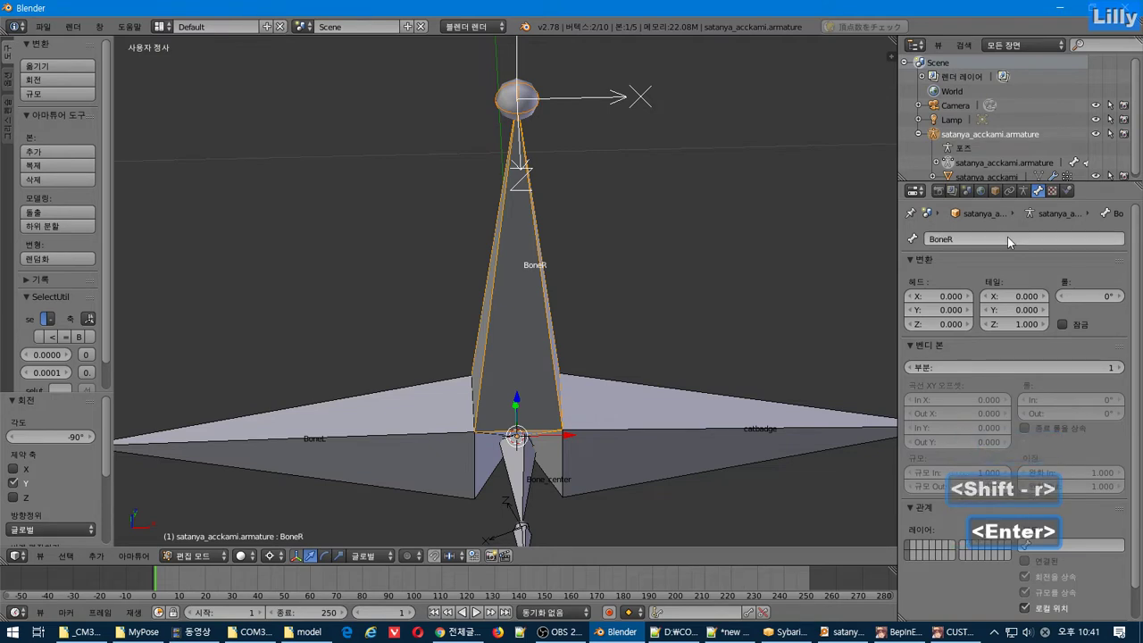
pyautogui.click(1020, 546)
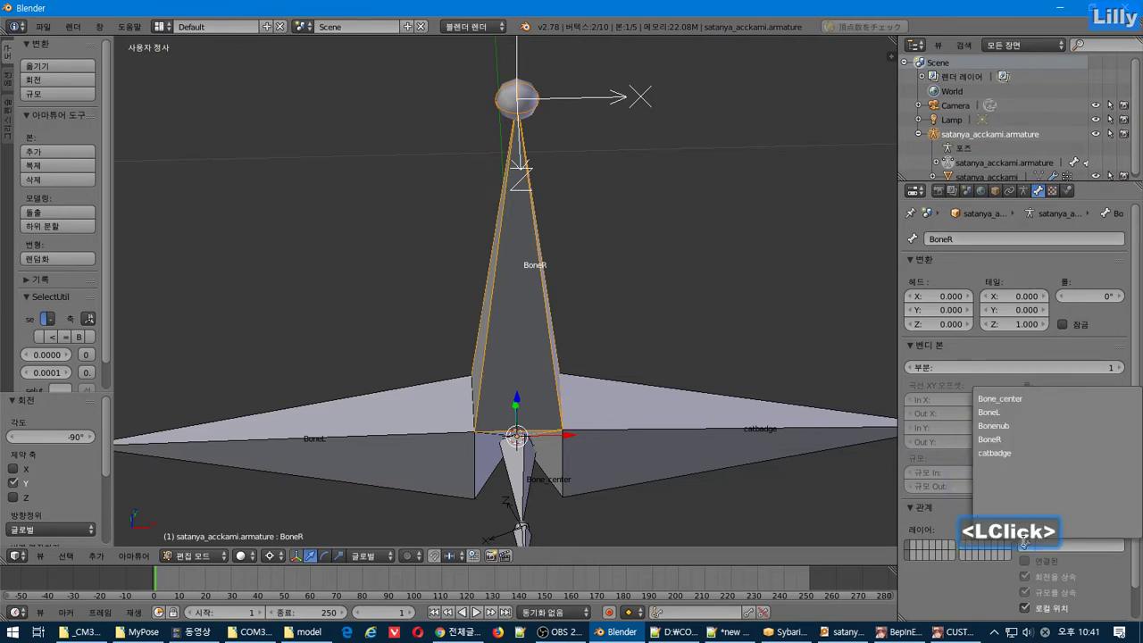
pyautogui.click(1000, 398)
# Try to assign a parent bone to BoneL.
pyautogui.rightClick(433, 407)
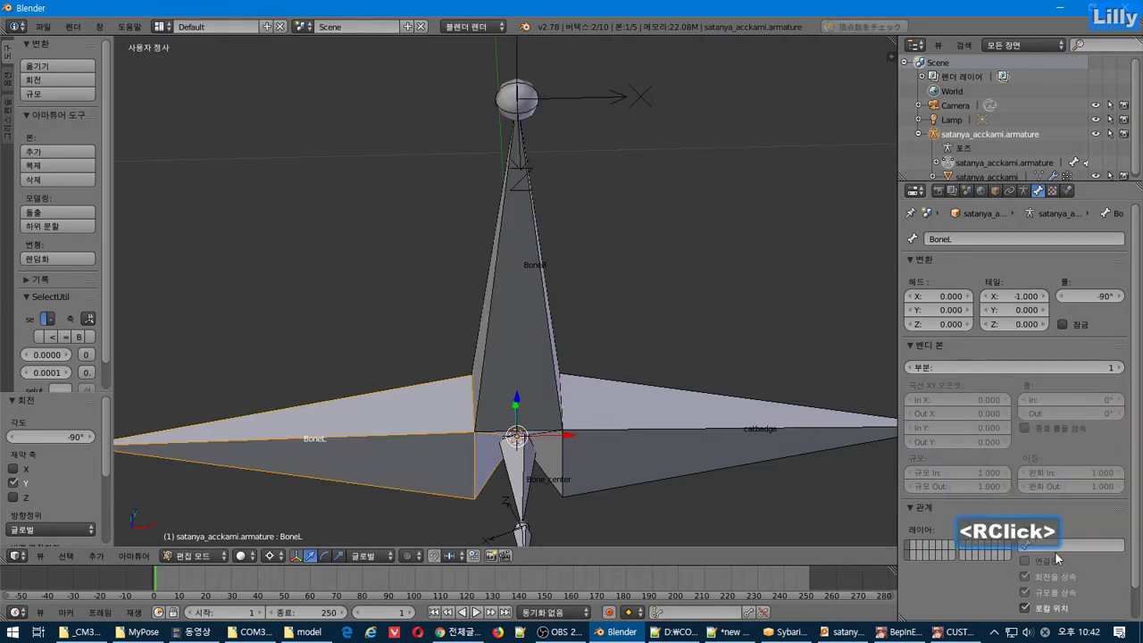
pyautogui.click(1026, 536)
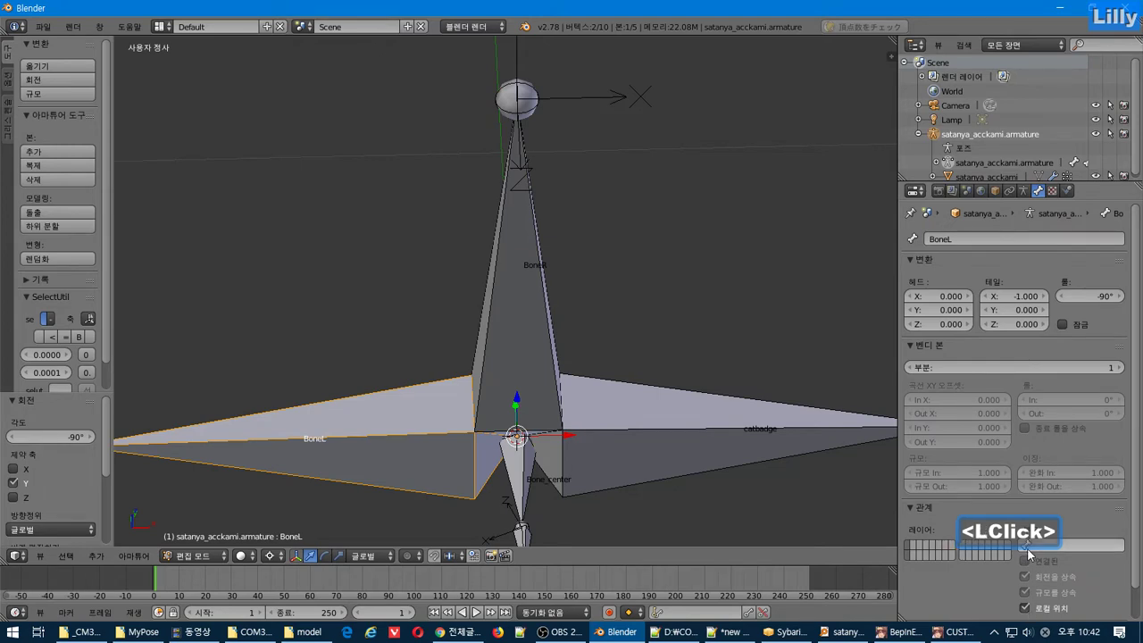
pyautogui.click(1027, 548)
pyautogui.click(1018, 417)
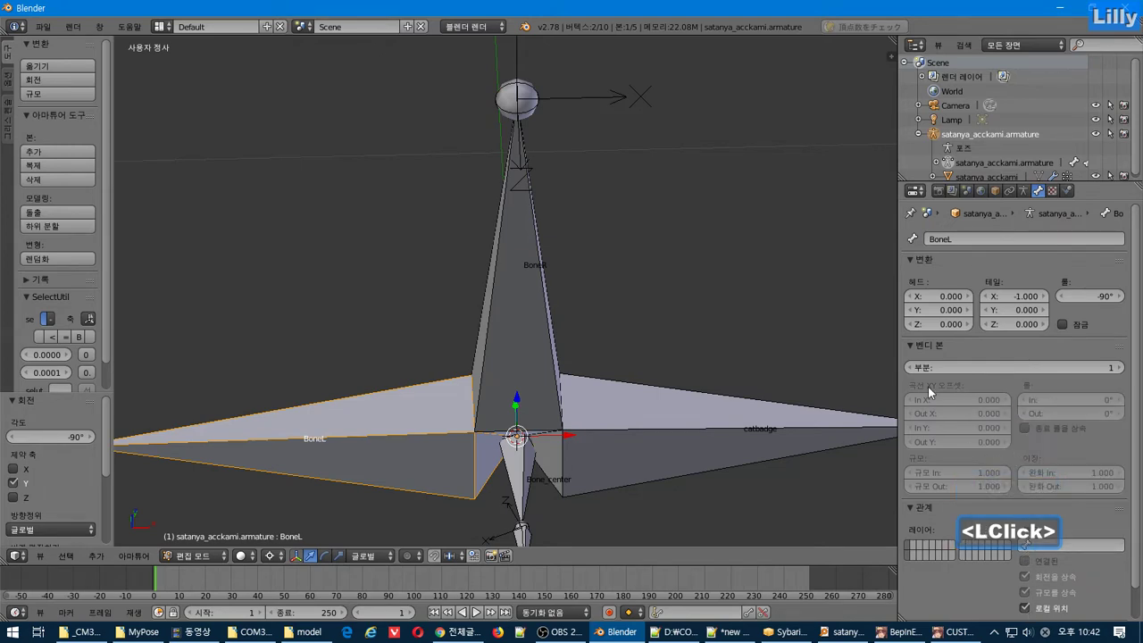
# Switch the armature to Pose Mode and expand its pose bones and Bone_center to check the parenting.
pyautogui.click(967, 159)
pyautogui.scroll(-2, 966, 160)
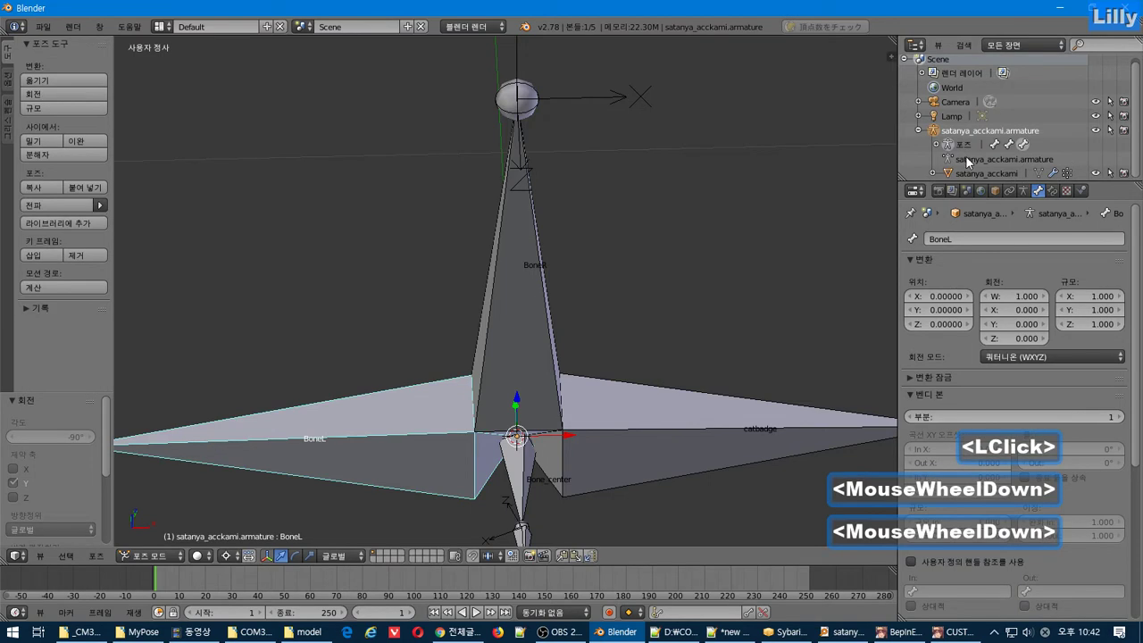
pyautogui.click(967, 159)
pyautogui.click(945, 155)
pyautogui.scroll(-5, 937, 147)
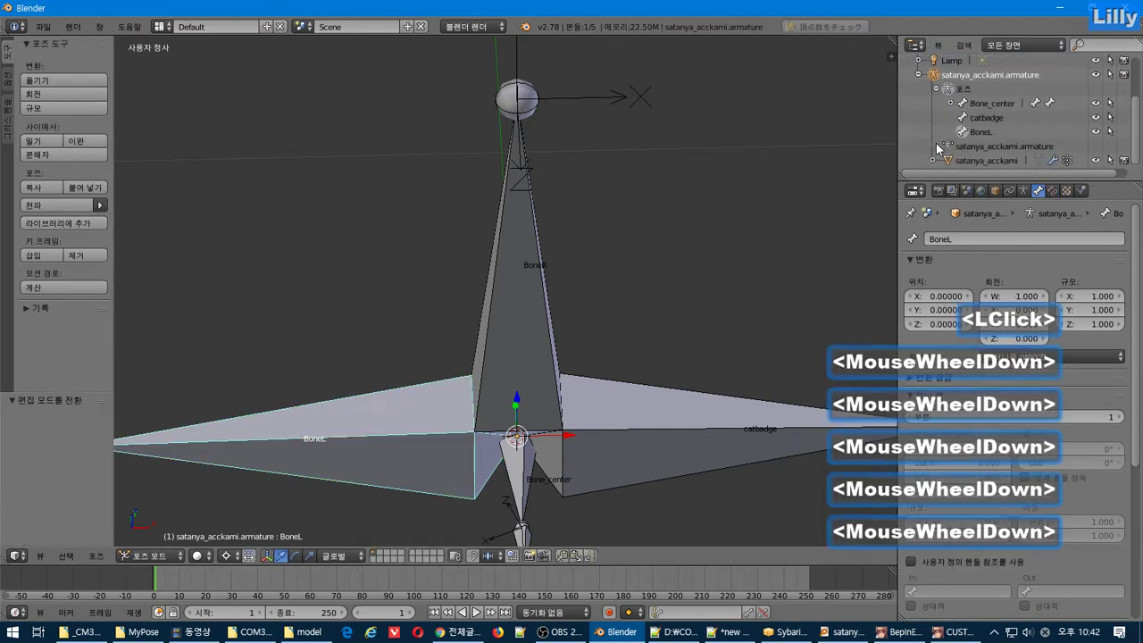
pyautogui.click(964, 105)
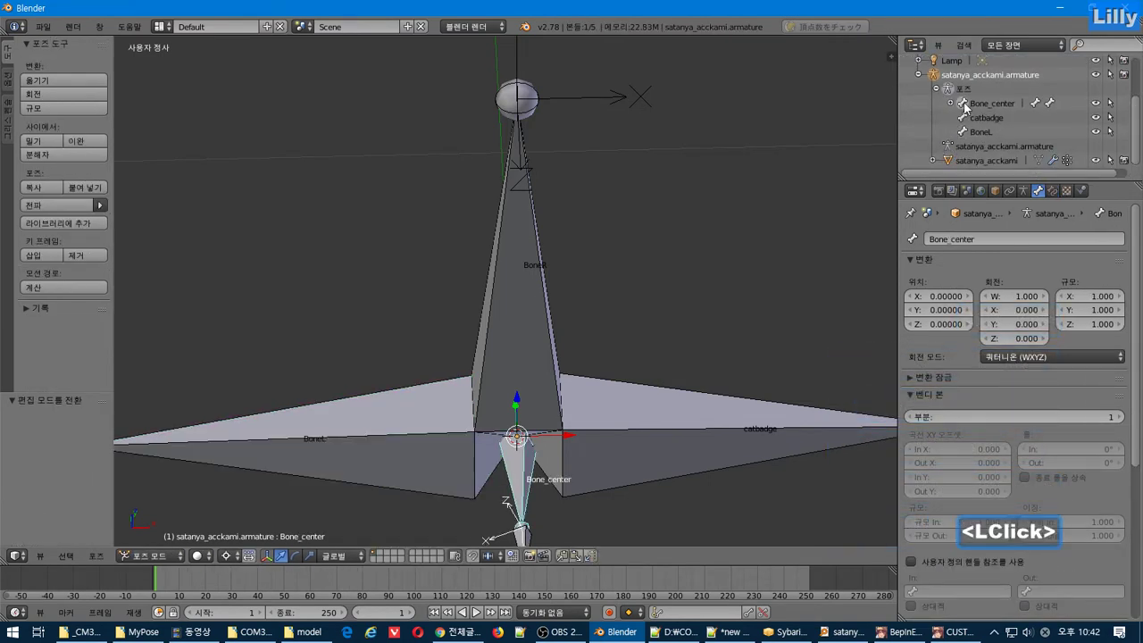
pyautogui.click(951, 103)
pyautogui.scroll(-5, 964, 116)
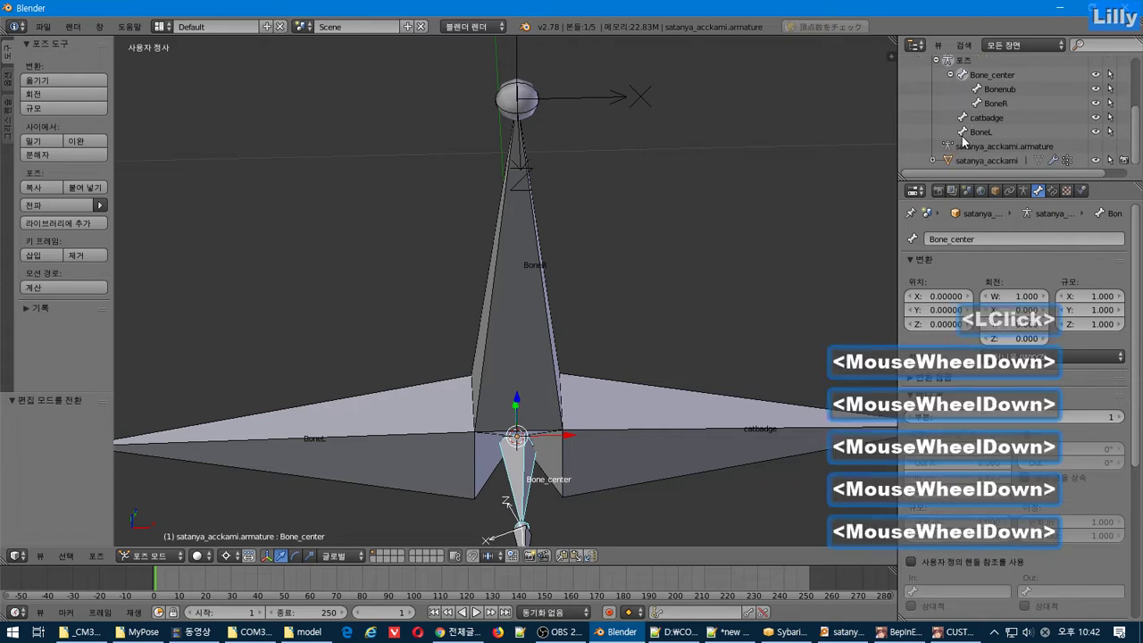
# Select BoneL, return the armature to Edit Mode, and set Bone_center as BoneL's parent.
pyautogui.click(963, 136)
pyautogui.scroll(-5, 1040, 527)
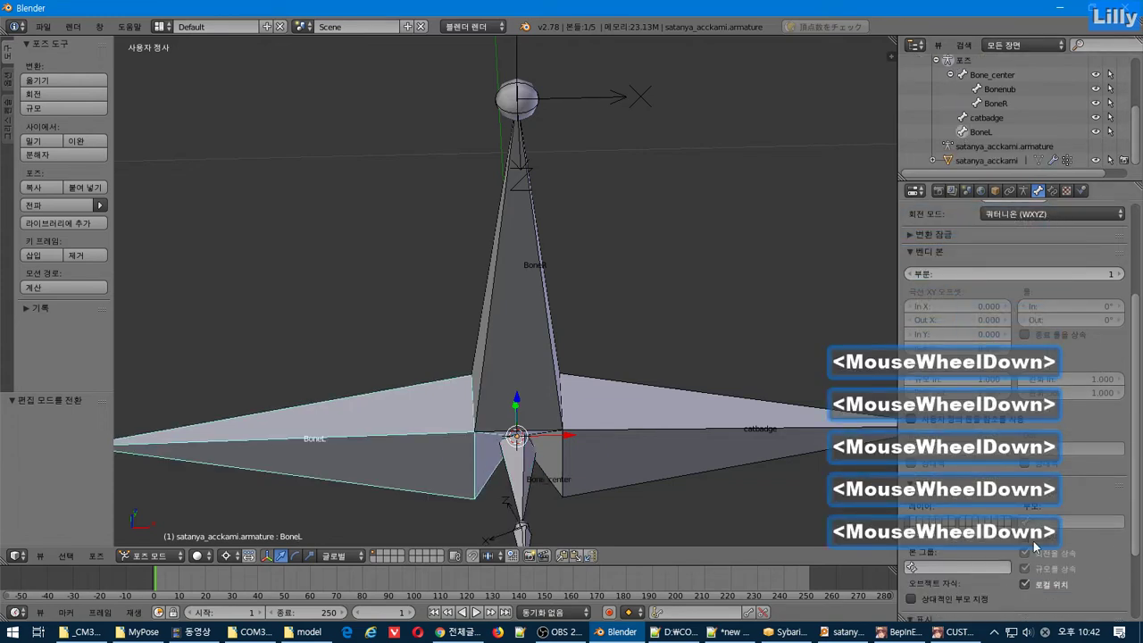
pyautogui.click(1040, 525)
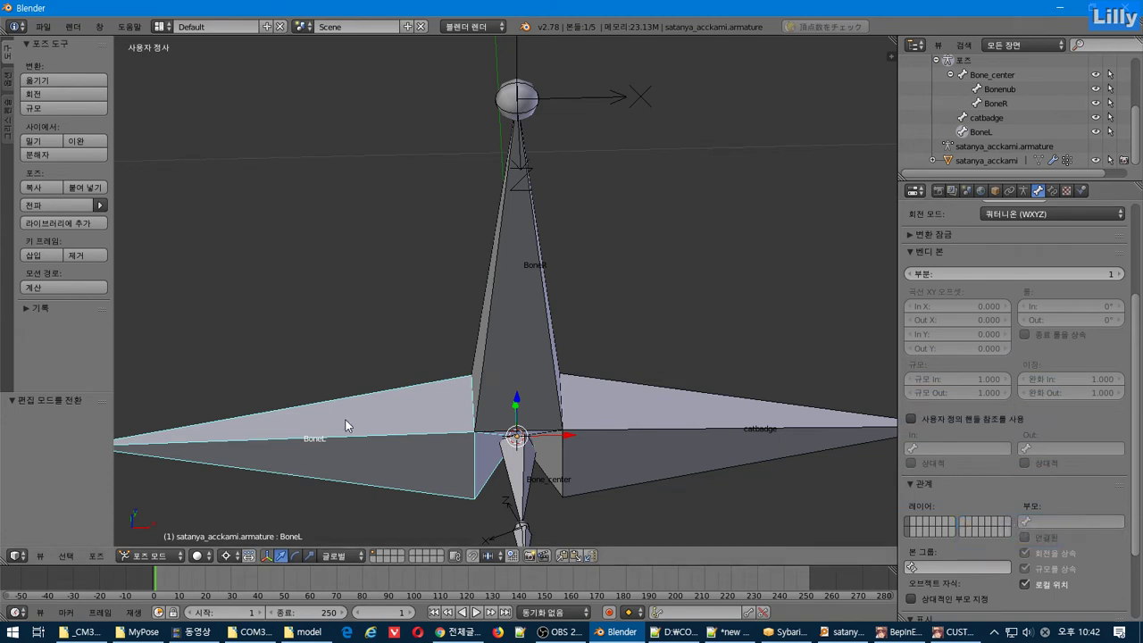
pyautogui.press('Tab')
pyautogui.click(1043, 402)
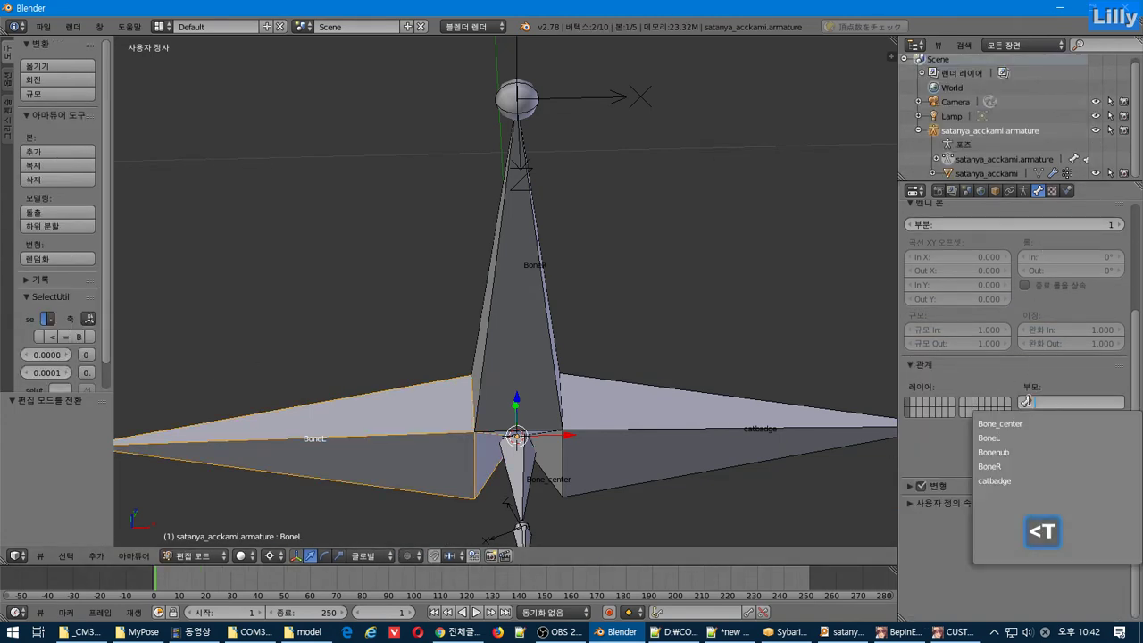
pyautogui.click(1026, 421)
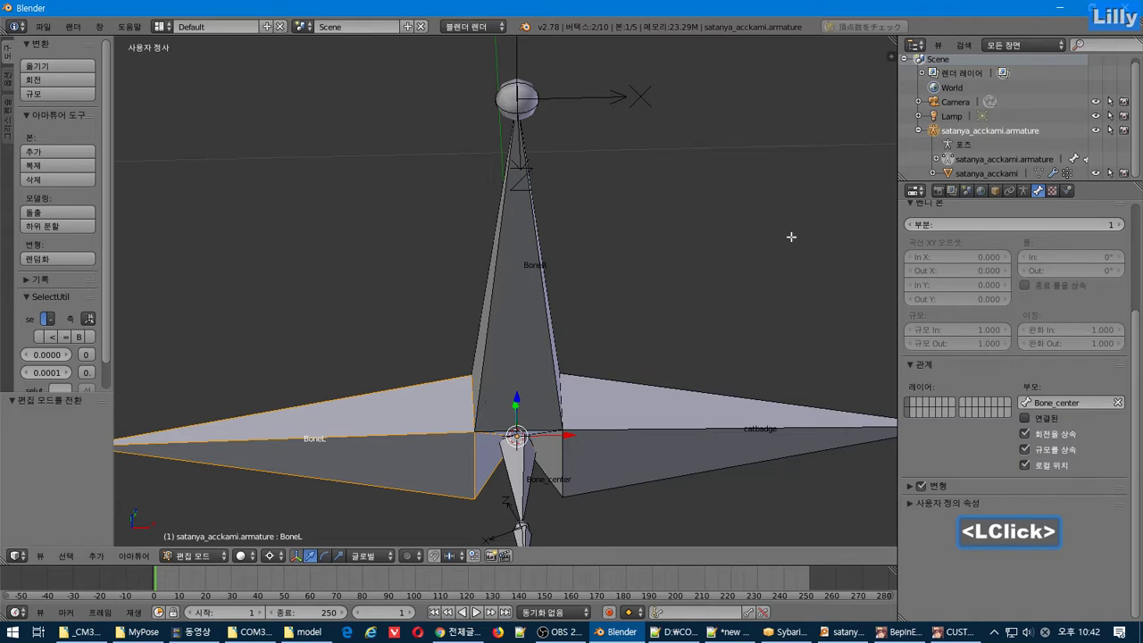
# Expand the armature data and Bone_center in the outliner to check the bone hierarchy.
pyautogui.click(938, 161)
pyautogui.scroll(-3, 937, 161)
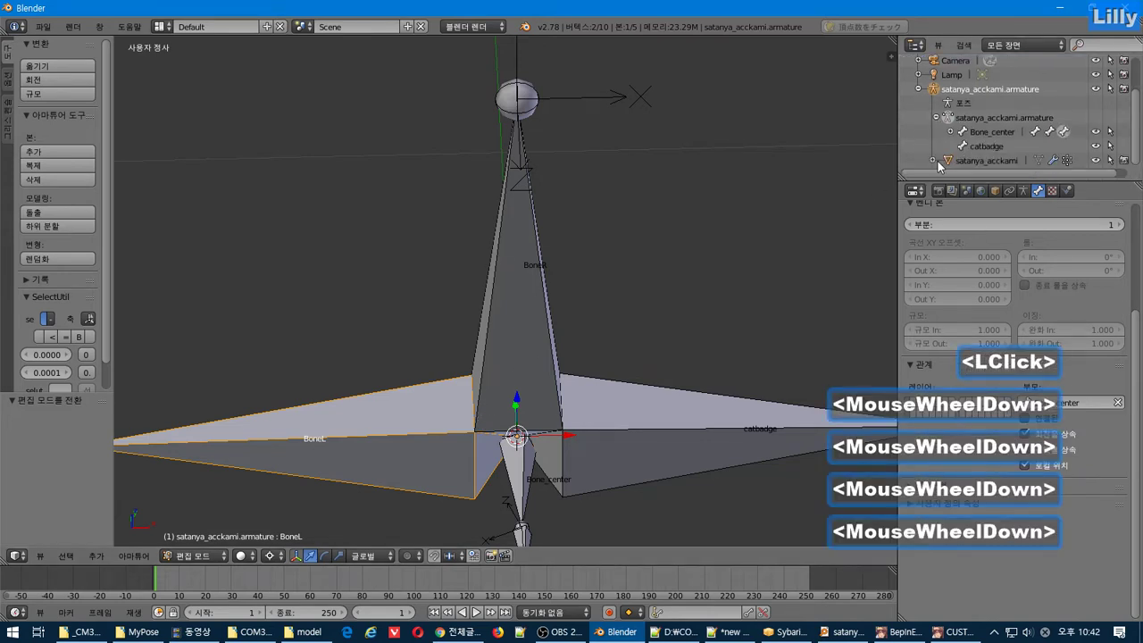
pyautogui.click(956, 135)
pyautogui.scroll(-5, 982, 136)
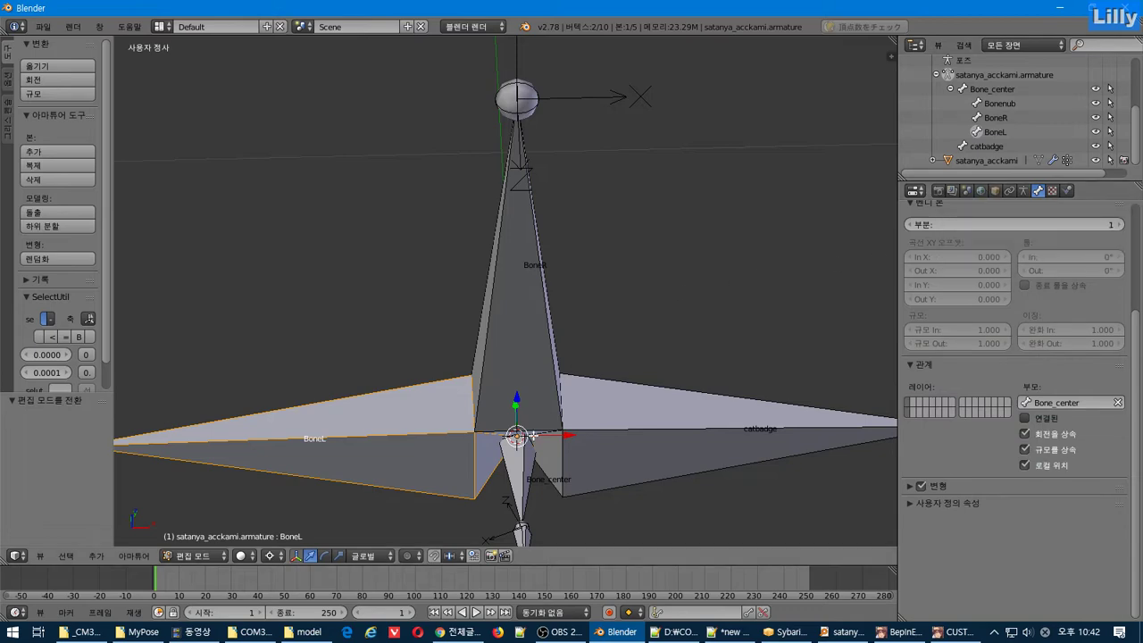
pyautogui.moveTo(532, 436); pyautogui.dragTo(556, 434, button='middle')
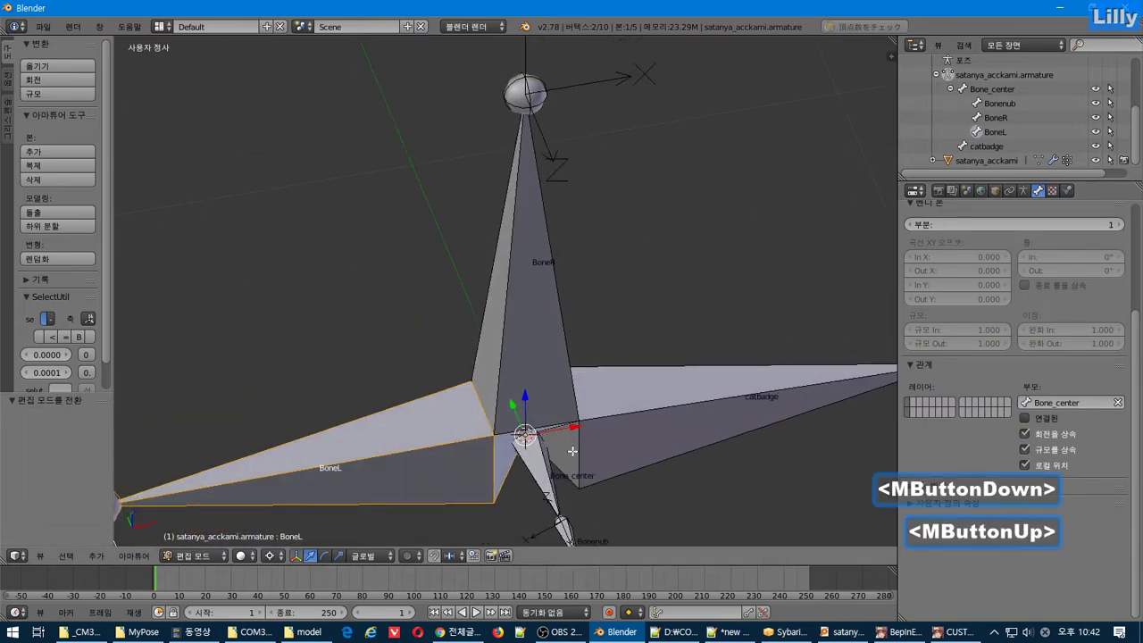
# Switch to Notepad++ and add the line "그런데 이렇게 본만 수정하고 model 저장하면 정작 저장 안됨.".
pyautogui.hotkey('alt', 'Tab')
pyautogui.hotkey('alt', 'Tab')
pyautogui.press('Return')
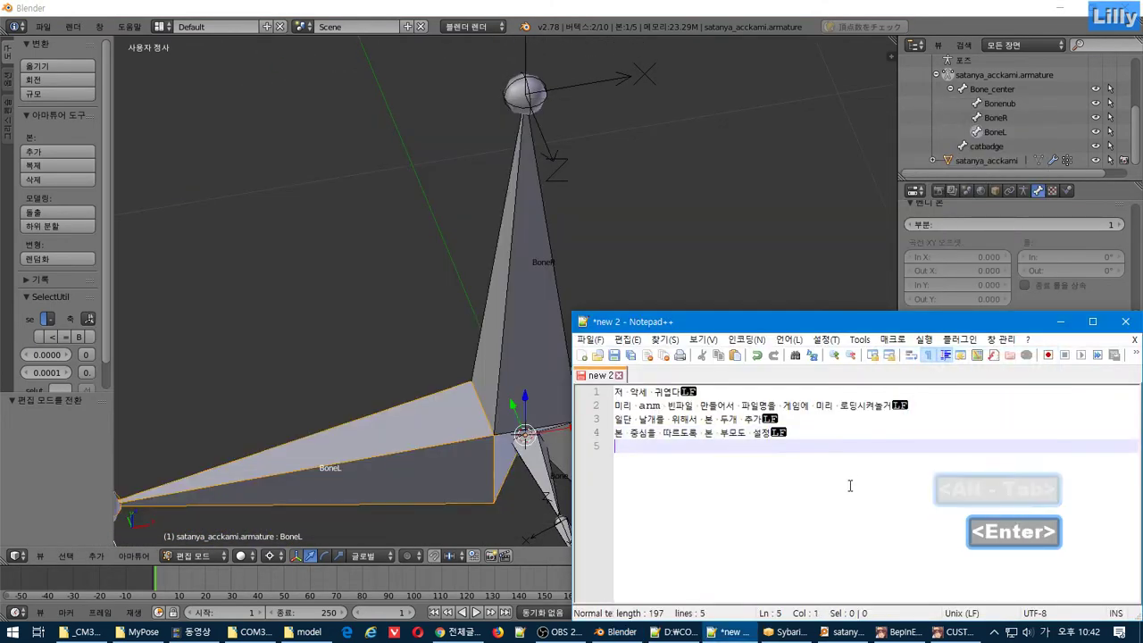
pyautogui.write('그런데 일')
pyautogui.write('렇게')
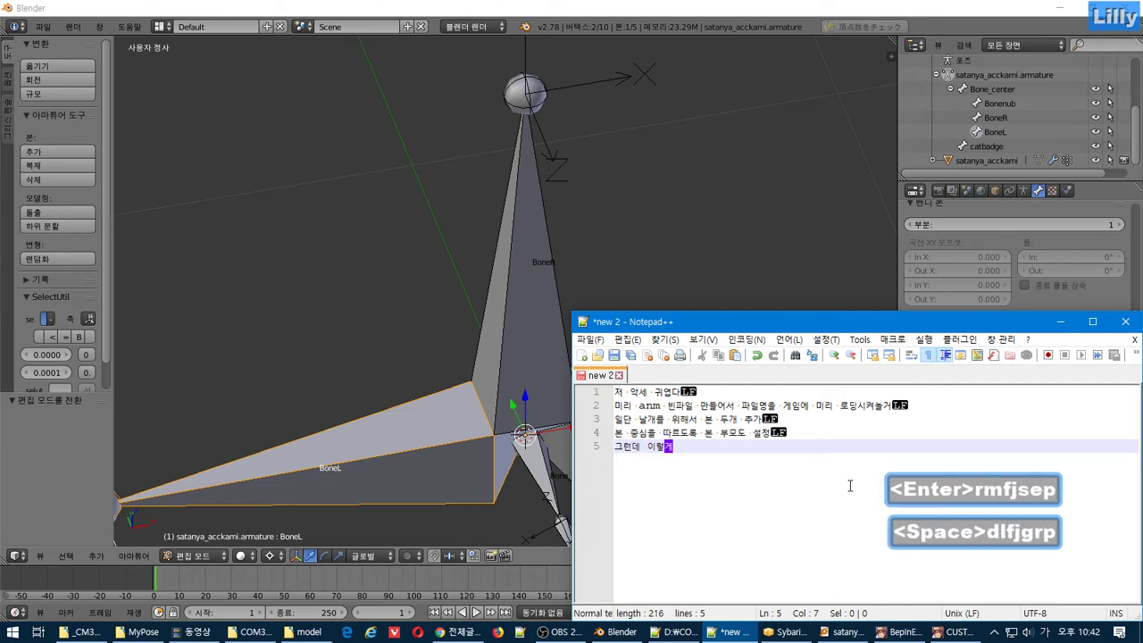
pyautogui.write(' 보만 수')
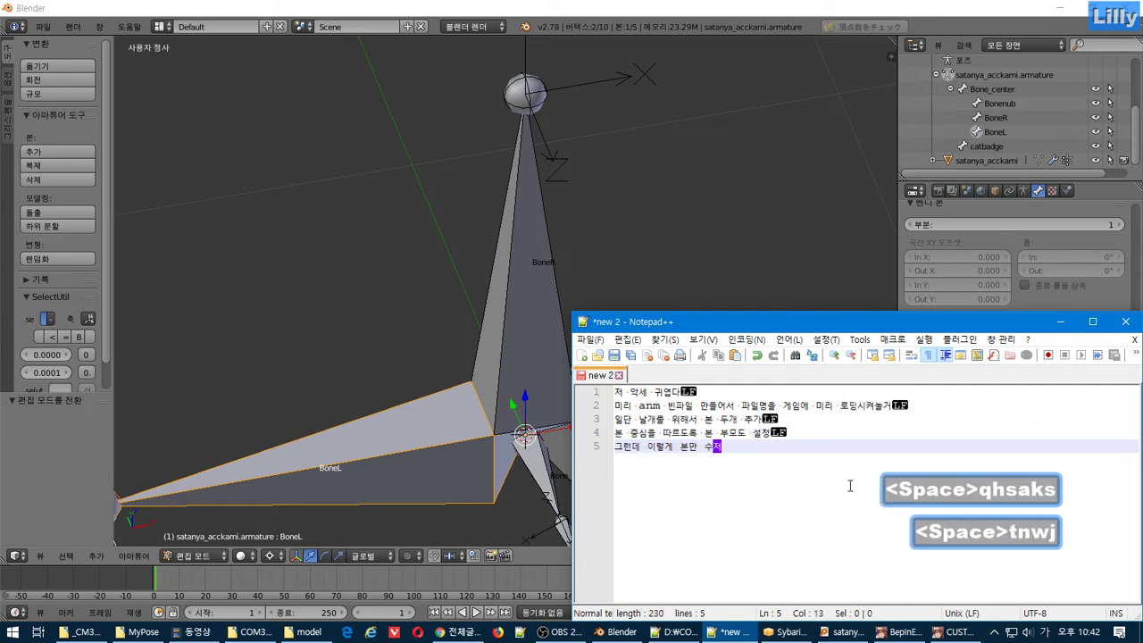
pyautogui.write('정하고')
pyautogui.press('Hangul')
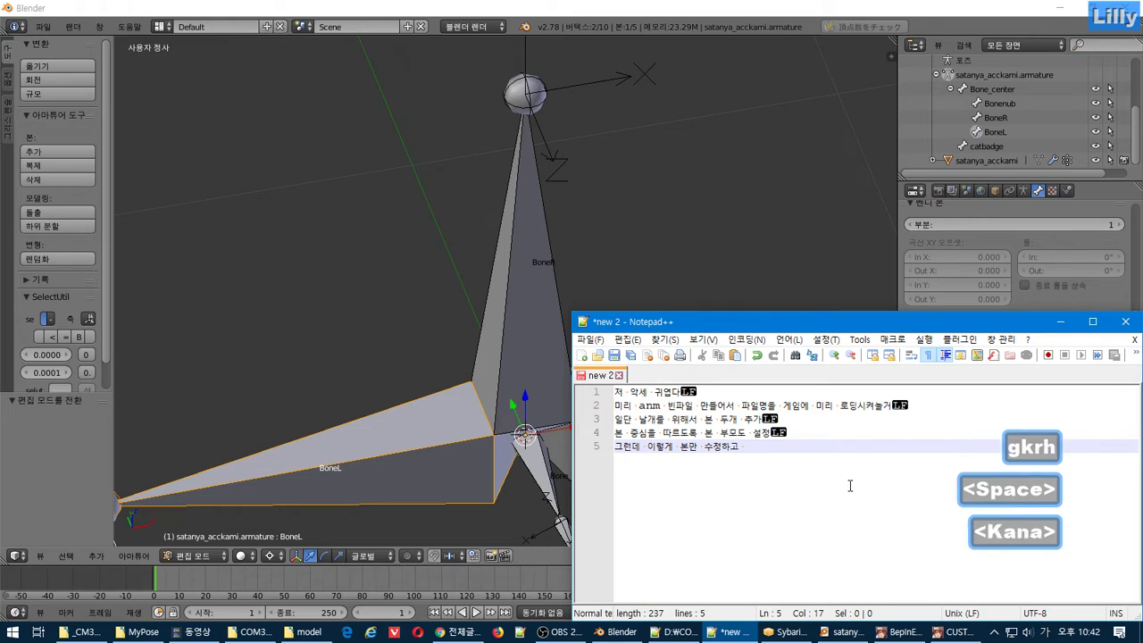
pyautogui.write('model')
pyautogui.press('Hangul')
pyautogui.write('젖')
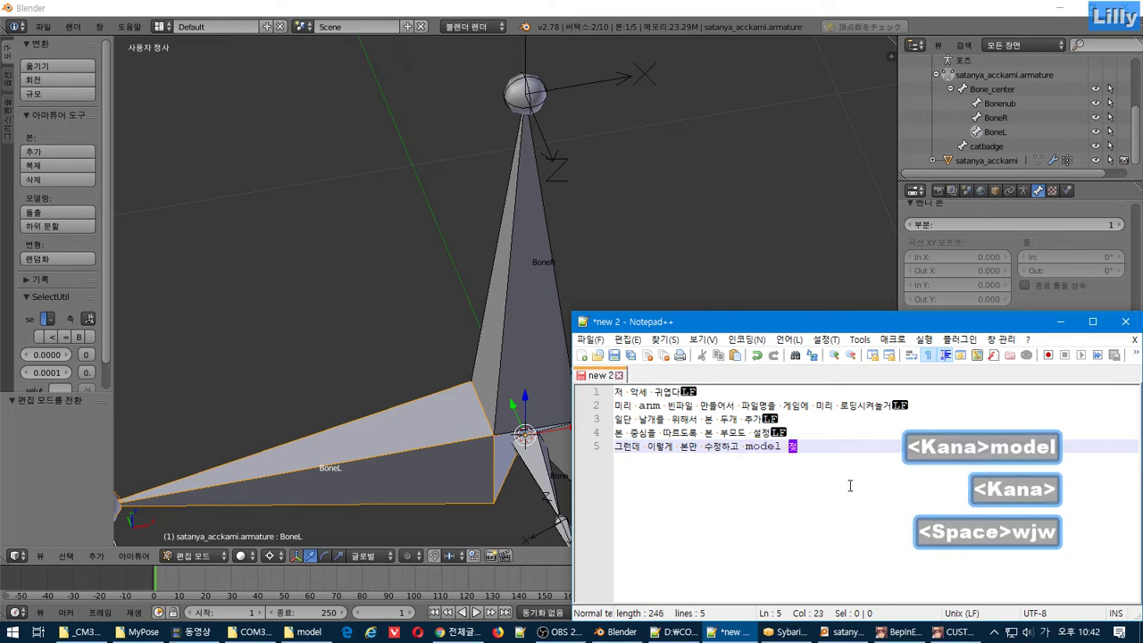
pyautogui.write('장하면 정자')
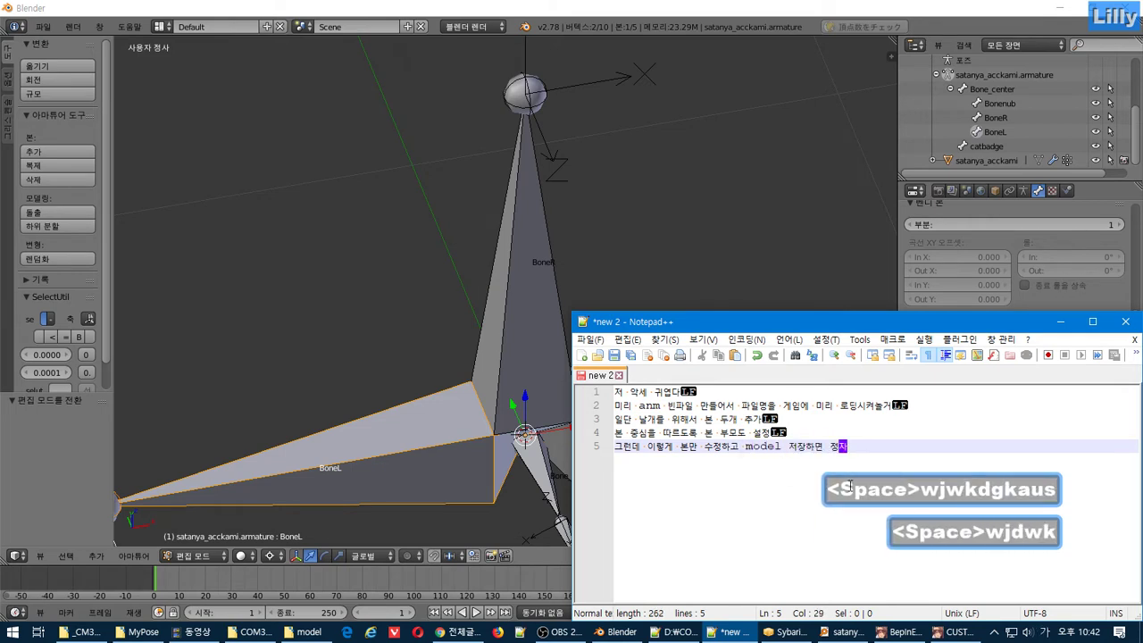
pyautogui.write('ㄱ 저장 안')
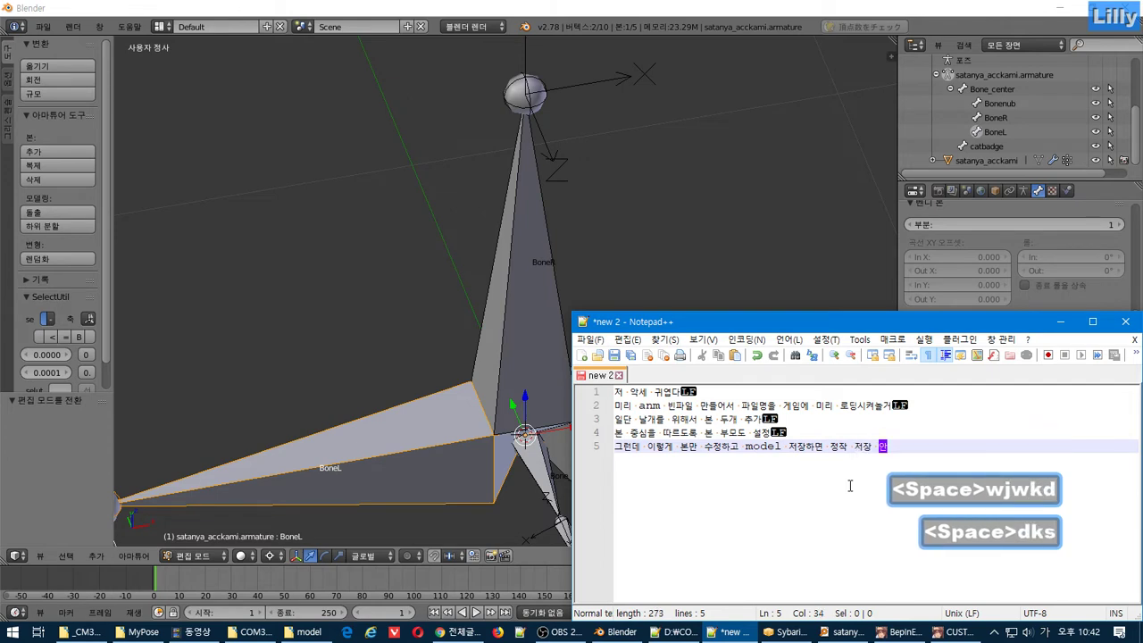
pyautogui.write('됨.')
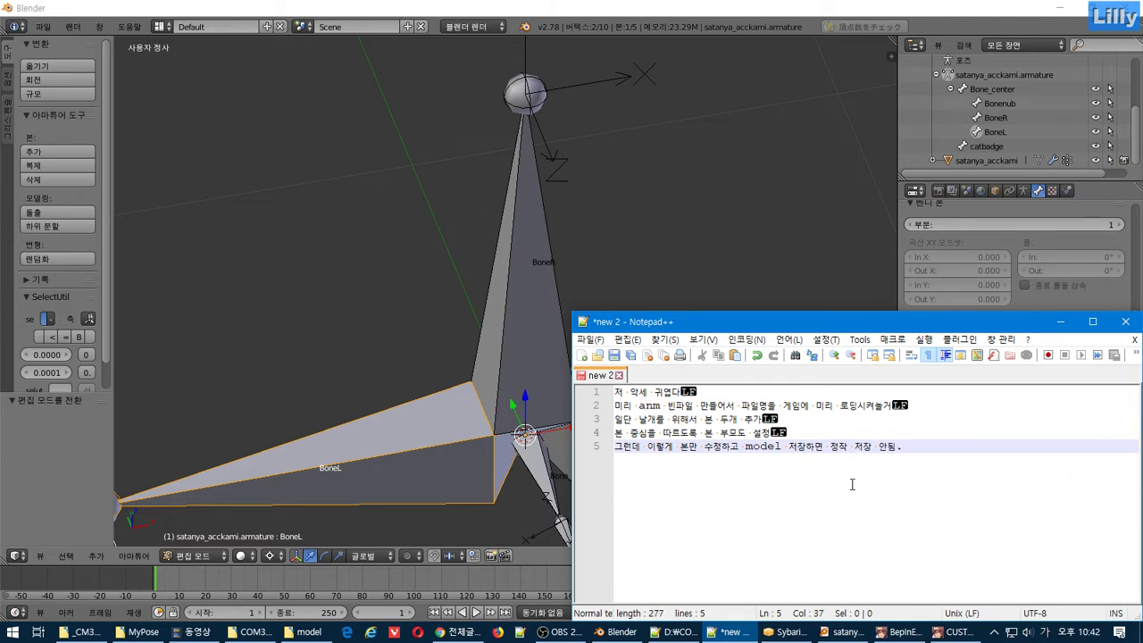
# Add the line "따로 기능을 사용해줘야함" below it in the notes.
pyautogui.press('Return')
pyautogui.write('따로 ')
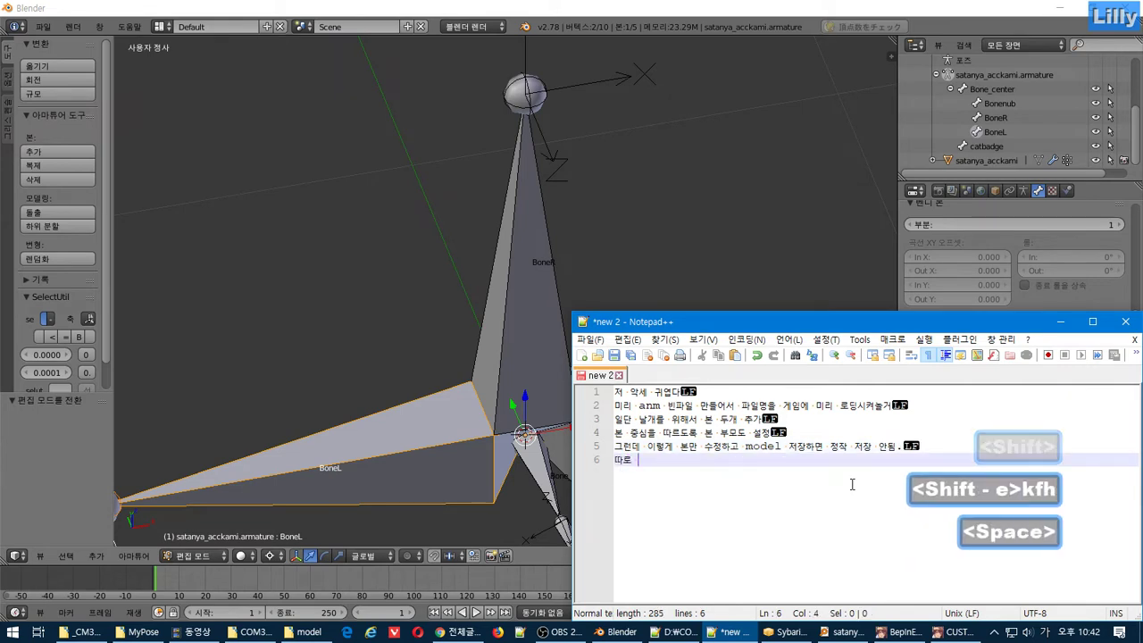
pyautogui.write('기능을 사용해줘야함')
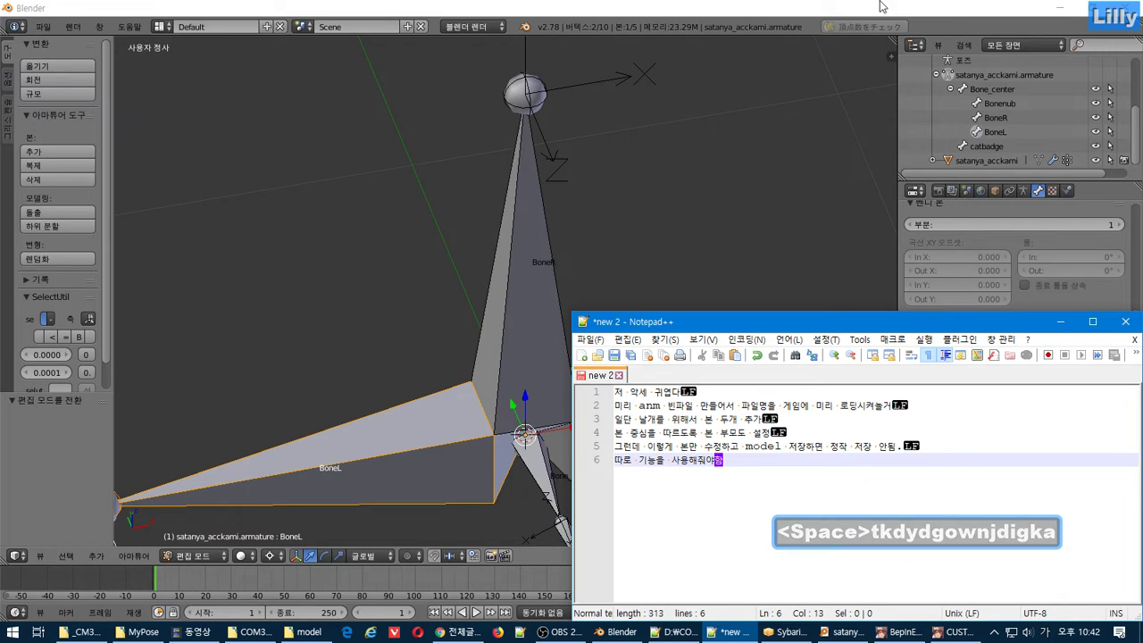
# Switch back to Blender and examine the BoneData entries in the armature data's custom properties.
pyautogui.click(545, 462)
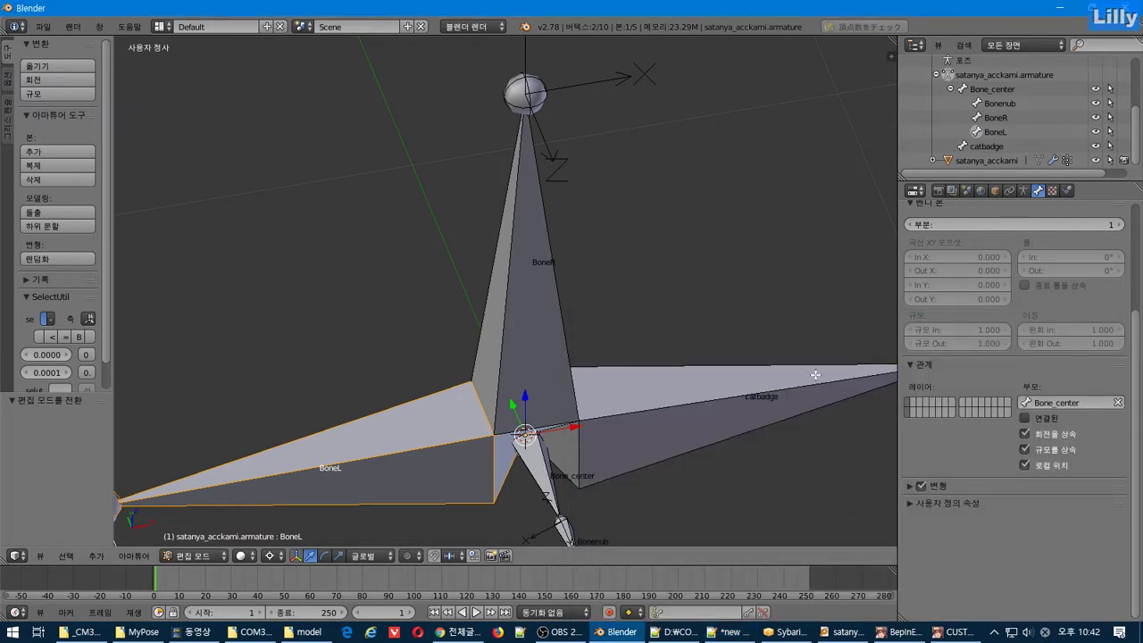
pyautogui.click(1024, 191)
pyautogui.scroll(4, 973, 375)
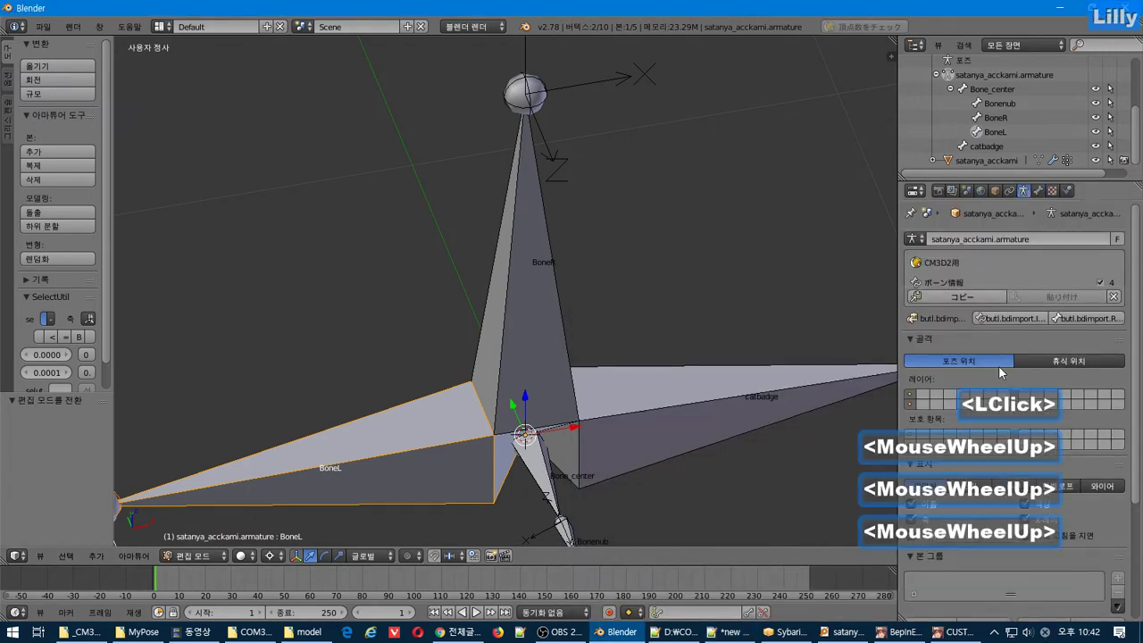
pyautogui.click(1129, 384)
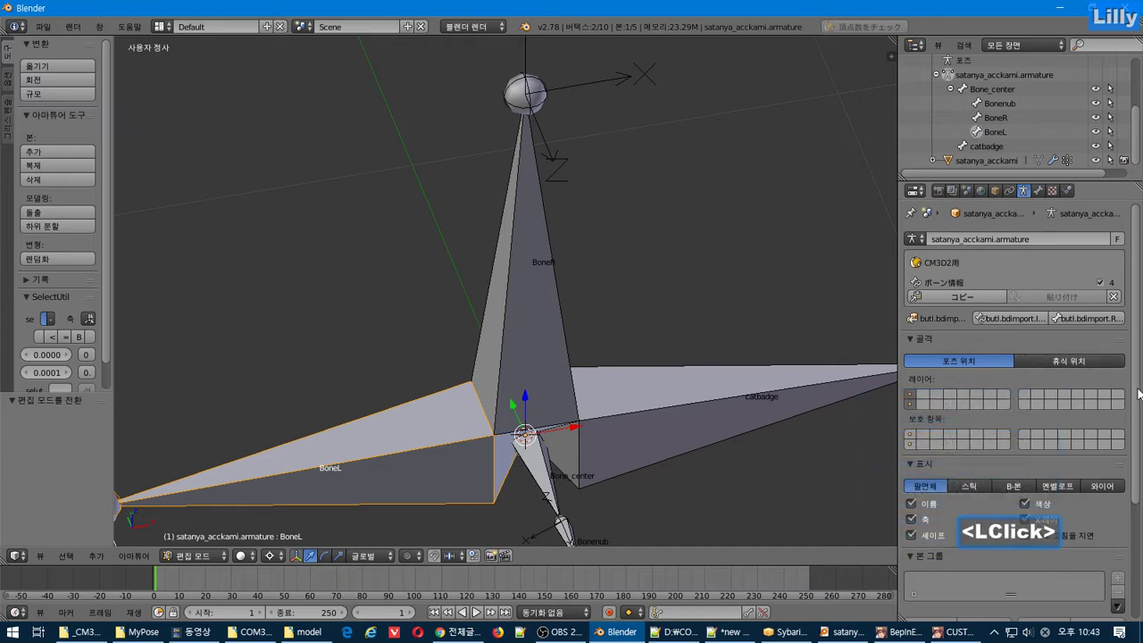
pyautogui.moveTo(1138, 393); pyautogui.dragTo(1139, 403)
pyautogui.scroll(-4, 934, 516)
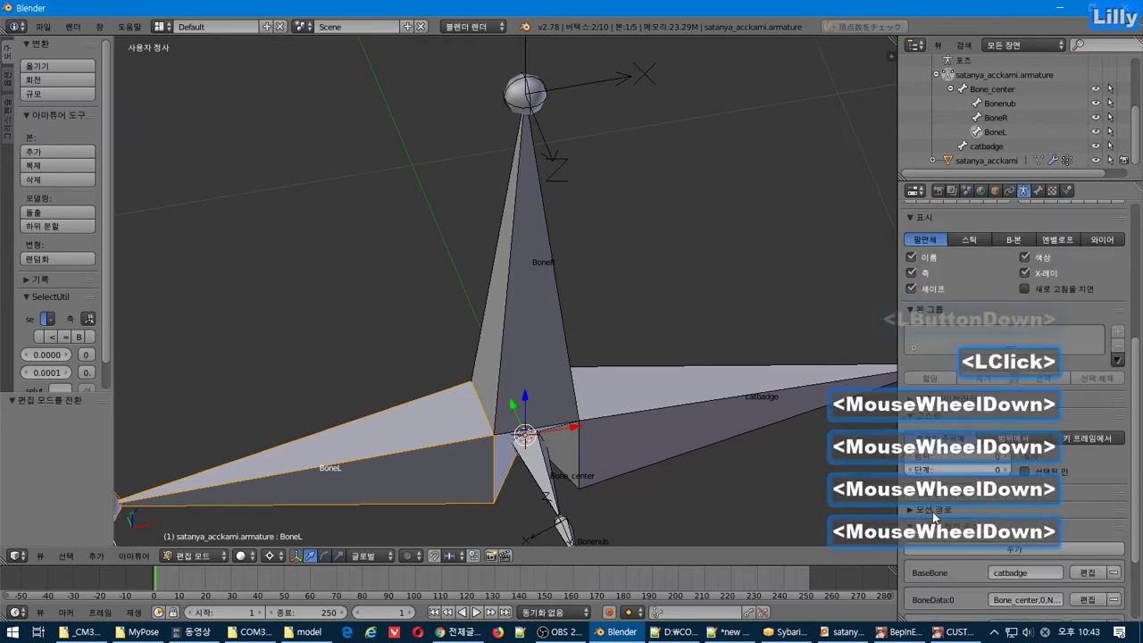
pyautogui.scroll(-6, 955, 517)
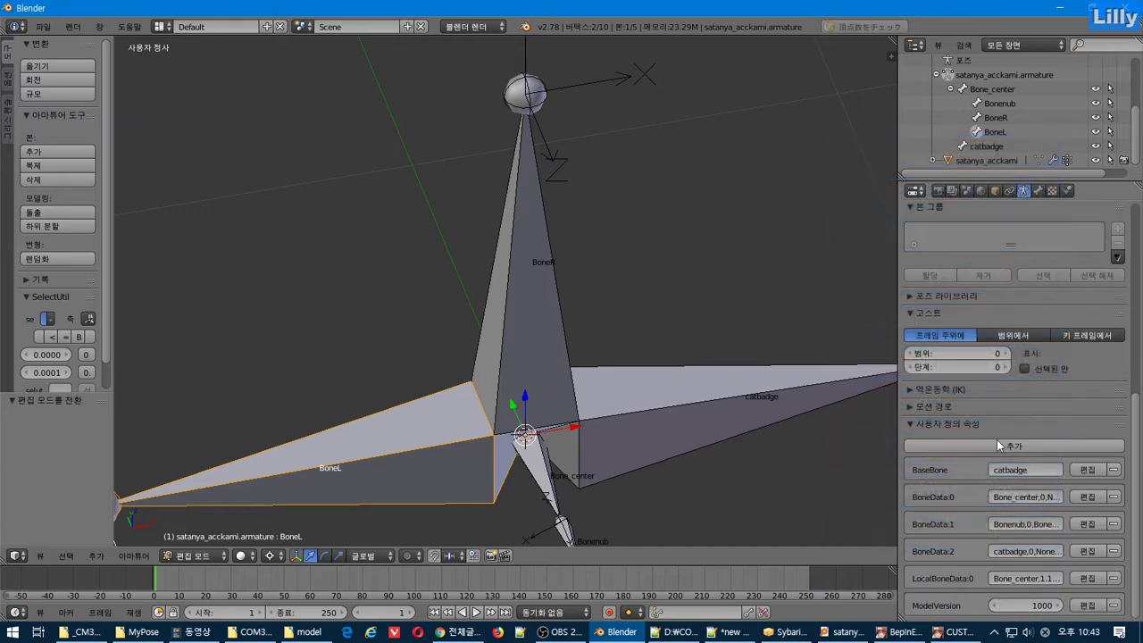
# Switch to Notepad++ and move its window clear of Blender's custom properties.
pyautogui.hotkey('alt', 'Tab')
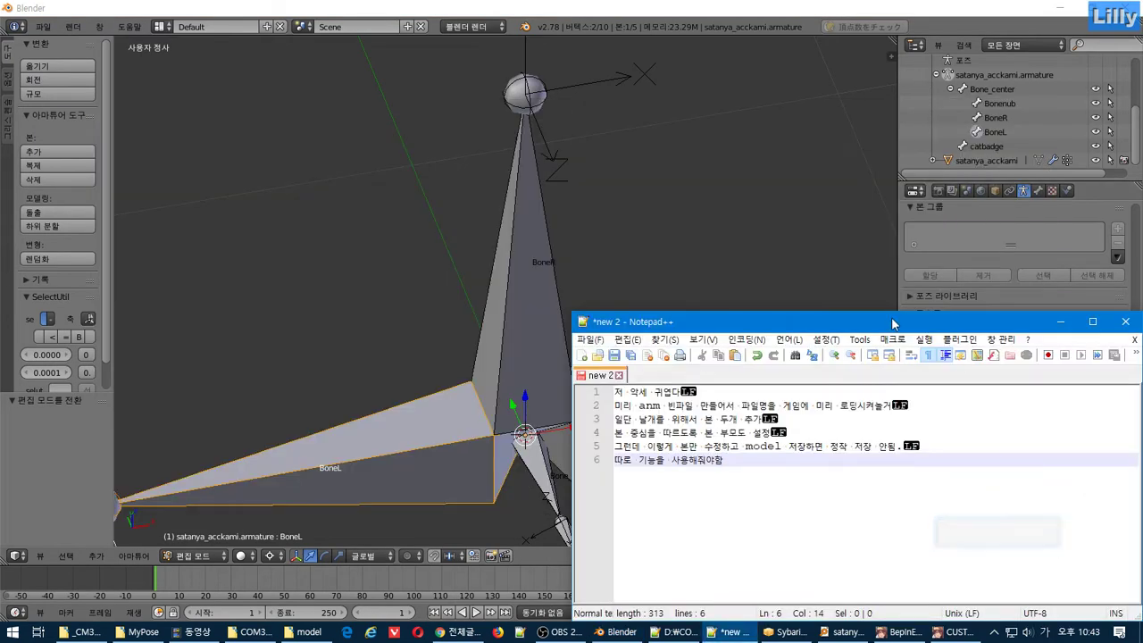
pyautogui.moveTo(893, 324); pyautogui.dragTo(95, 1)
pyautogui.moveTo(170, 2); pyautogui.dragTo(396, 23)
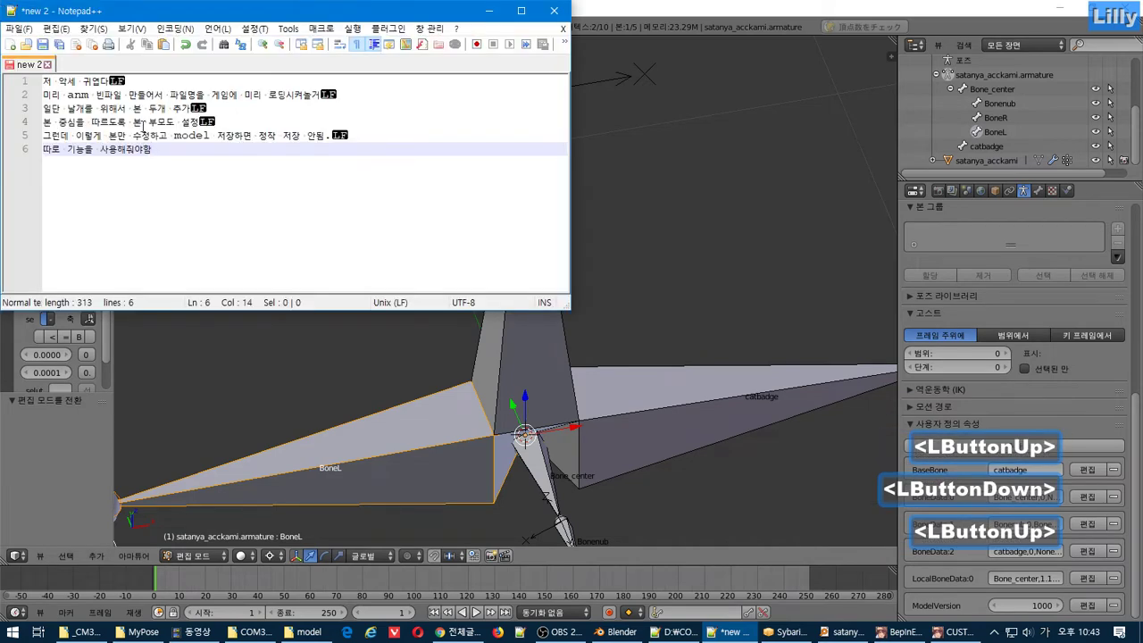
# Add the line "저부분에 정작 데이터가 없으면 꽝임" at the end of the notes.
pyautogui.click(295, 243)
pyautogui.press('Return')
pyautogui.write('ㅈㅂㅜ')
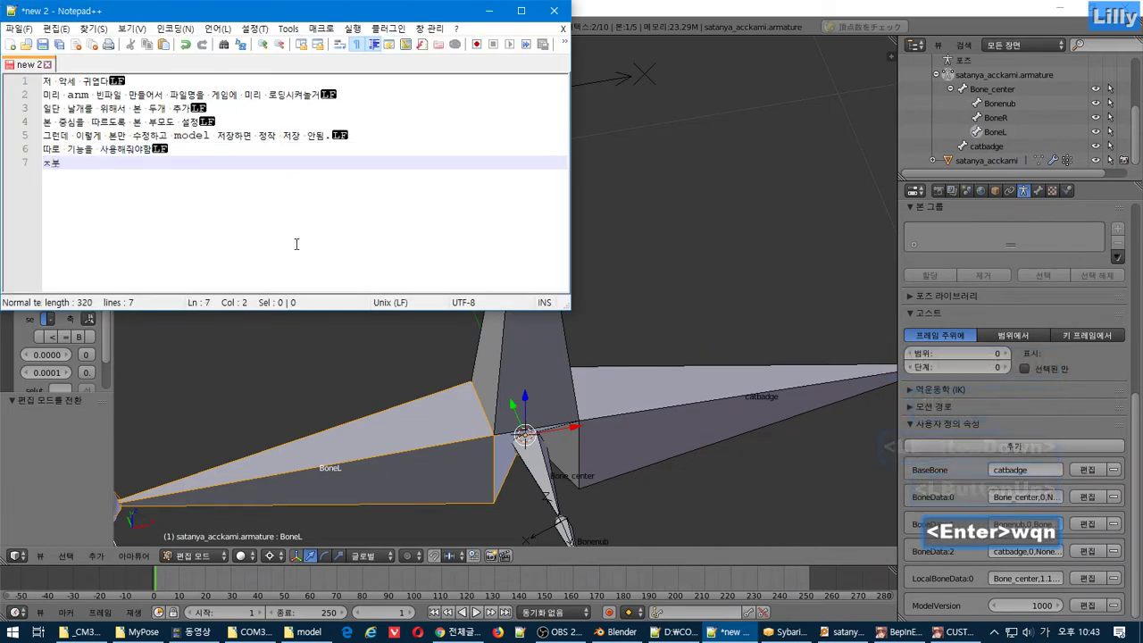
pyautogui.press('BackSpace')
pyautogui.press('BackSpace')
pyautogui.press('BackSpace')
pyautogui.write('저부')
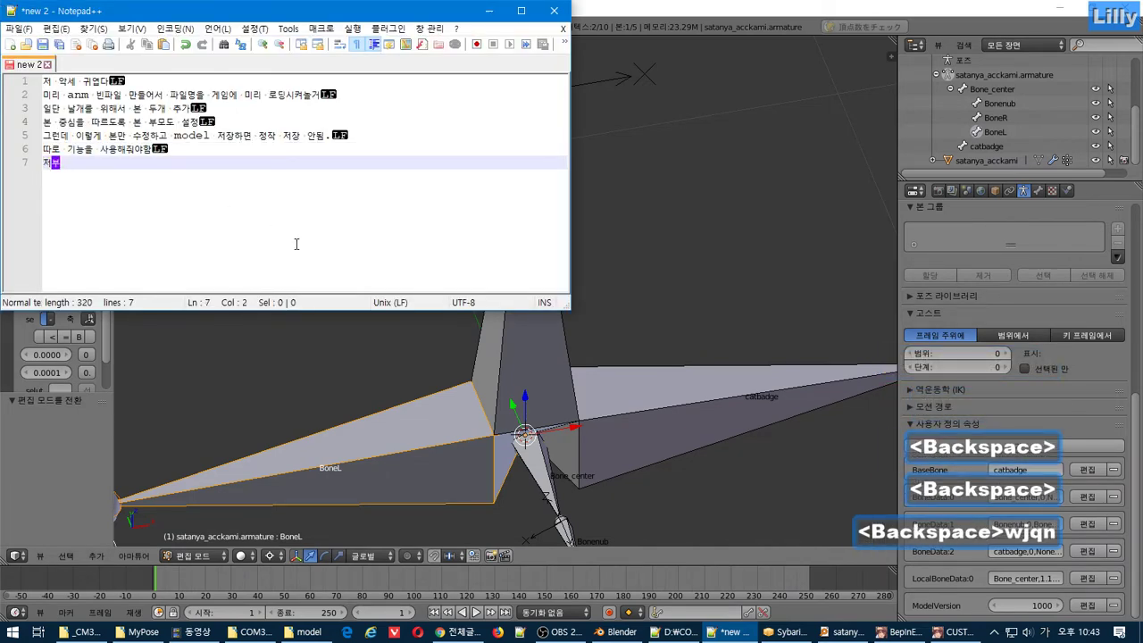
pyautogui.write('분에 정작 데')
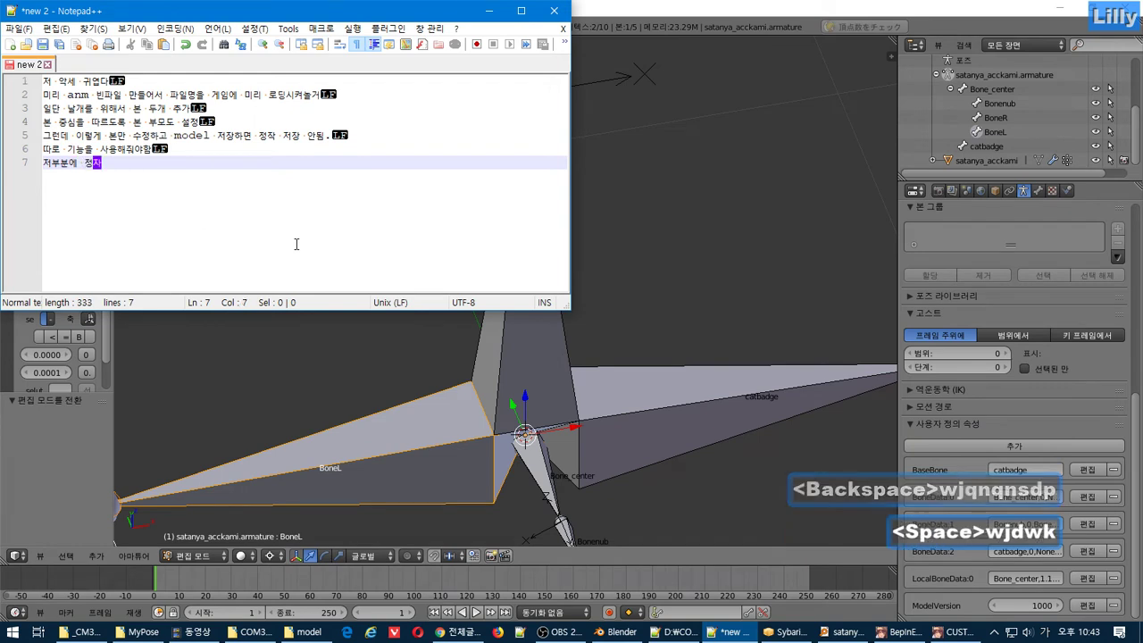
pyautogui.write('이터가 없')
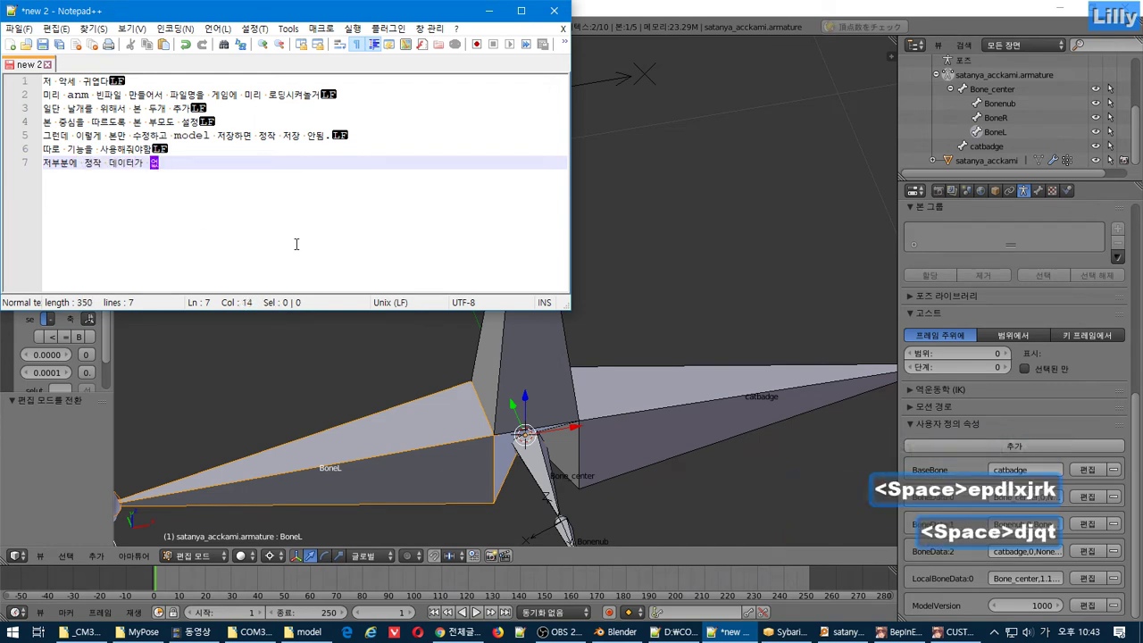
pyautogui.write('으면 꽈')
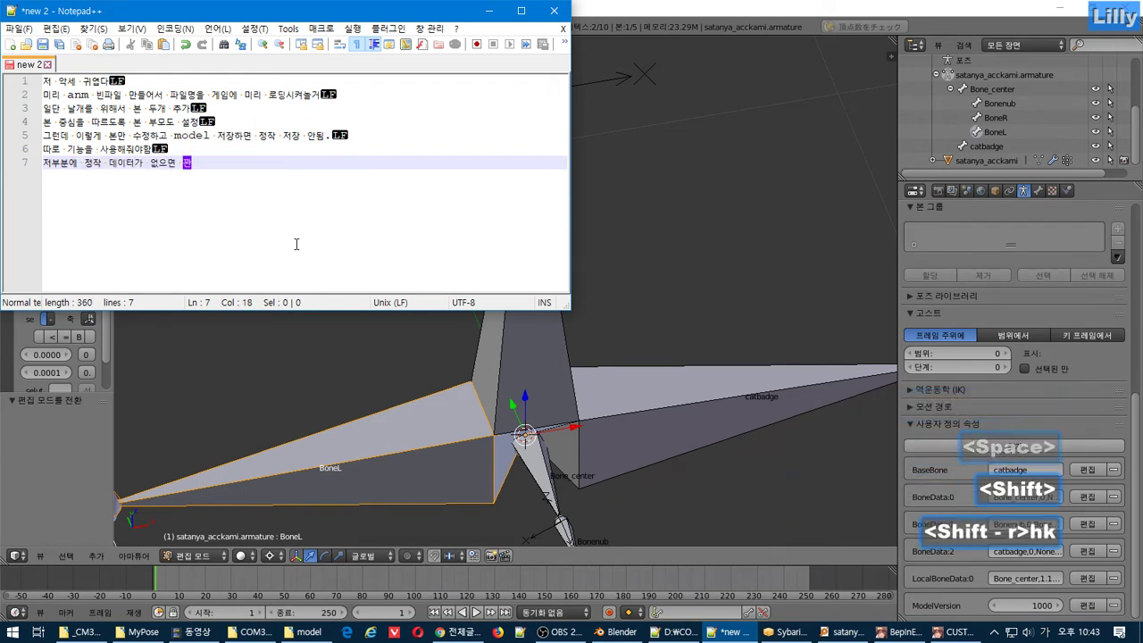
pyautogui.write('ㄴ')
pyautogui.press('BackSpace')
pyautogui.write('ㅇ임')
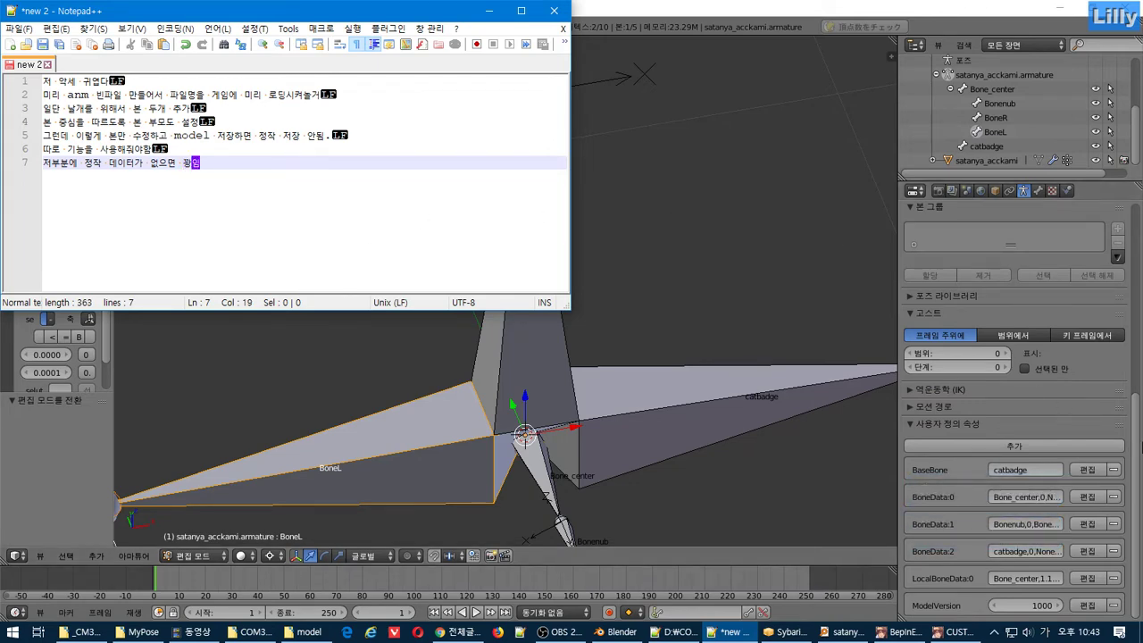
# In Blender, import BoneData for the armature with base bone catbadge, target EnumAll and scale 5.0.
pyautogui.moveTo(1136, 446); pyautogui.dragTo(1027, 318)
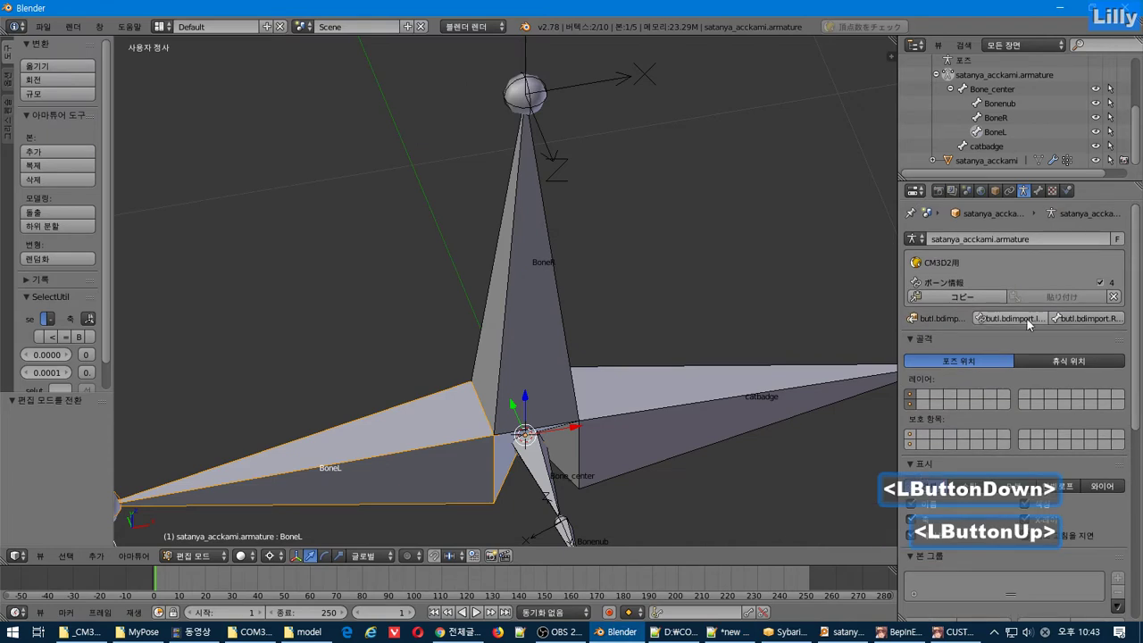
pyautogui.click(1021, 323)
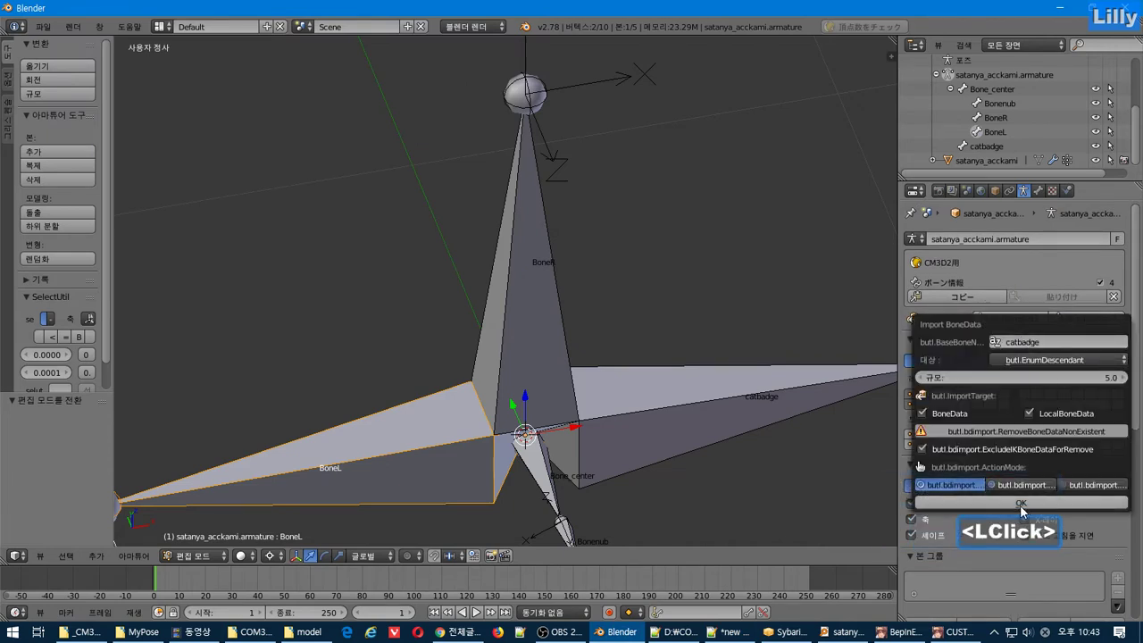
pyautogui.click(1058, 360)
pyautogui.click(1058, 360)
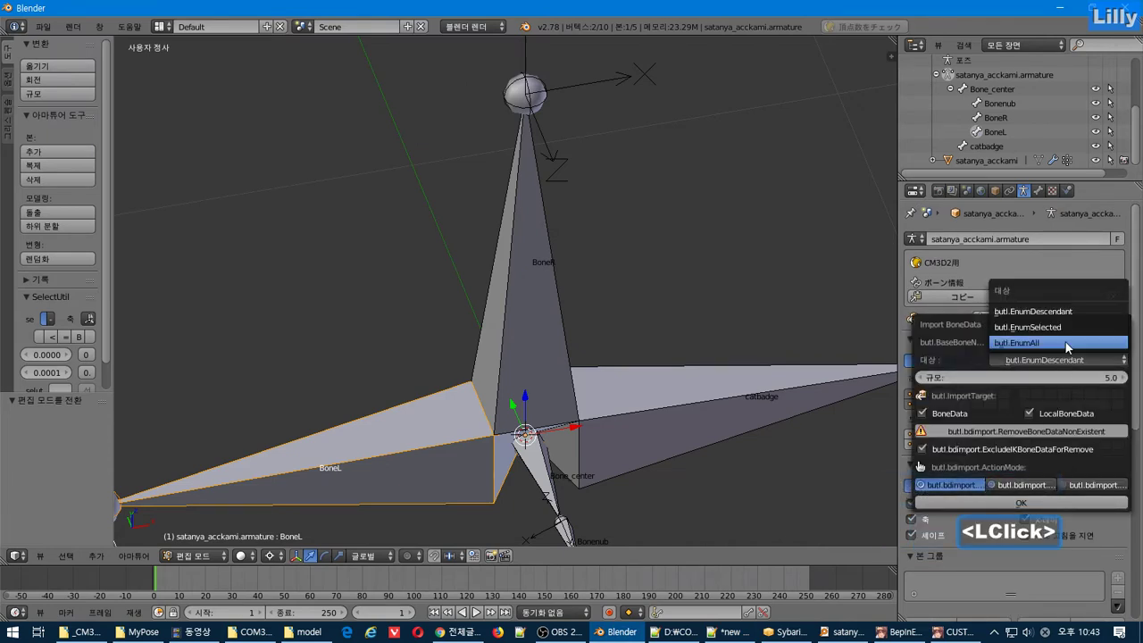
pyautogui.click(1065, 344)
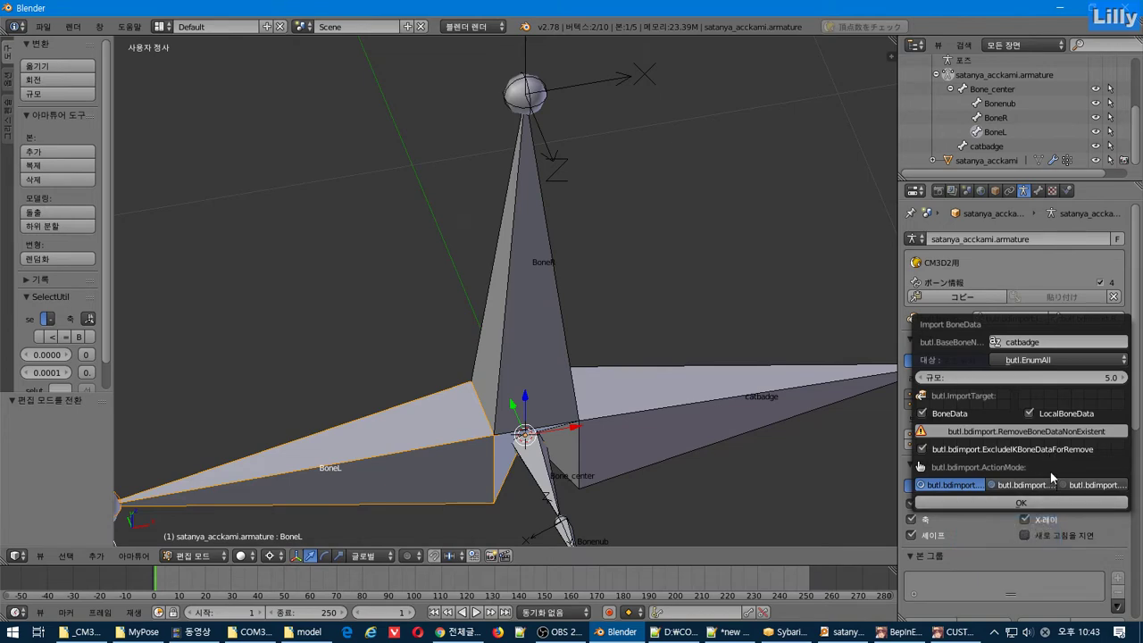
pyautogui.click(1038, 502)
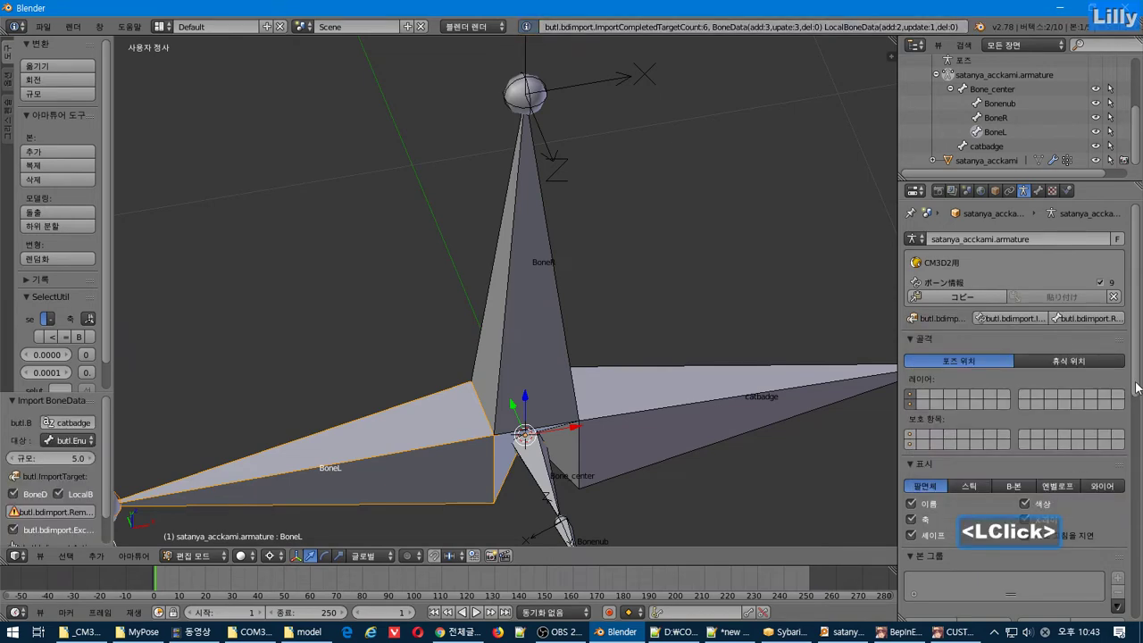
# Check the armature data's BoneData and LocalBoneData custom properties and copy its CM3D2 bone information to the clipboard.
pyautogui.moveTo(1135, 388); pyautogui.dragTo(1075, 588)
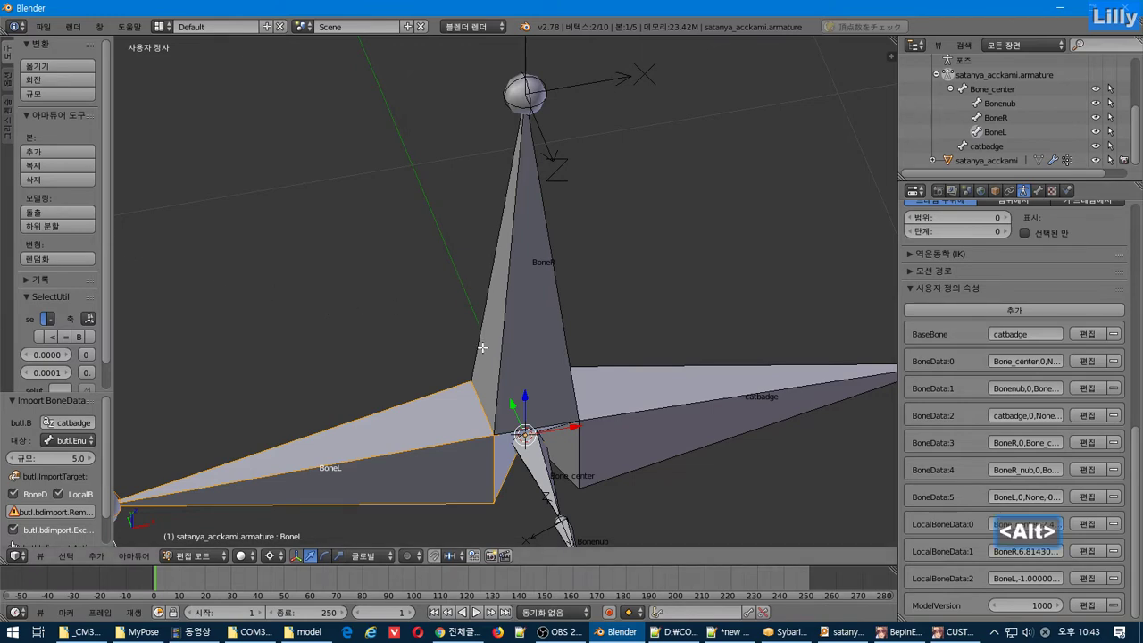
pyautogui.moveTo(1140, 478); pyautogui.dragTo(947, 249)
pyautogui.click(937, 298)
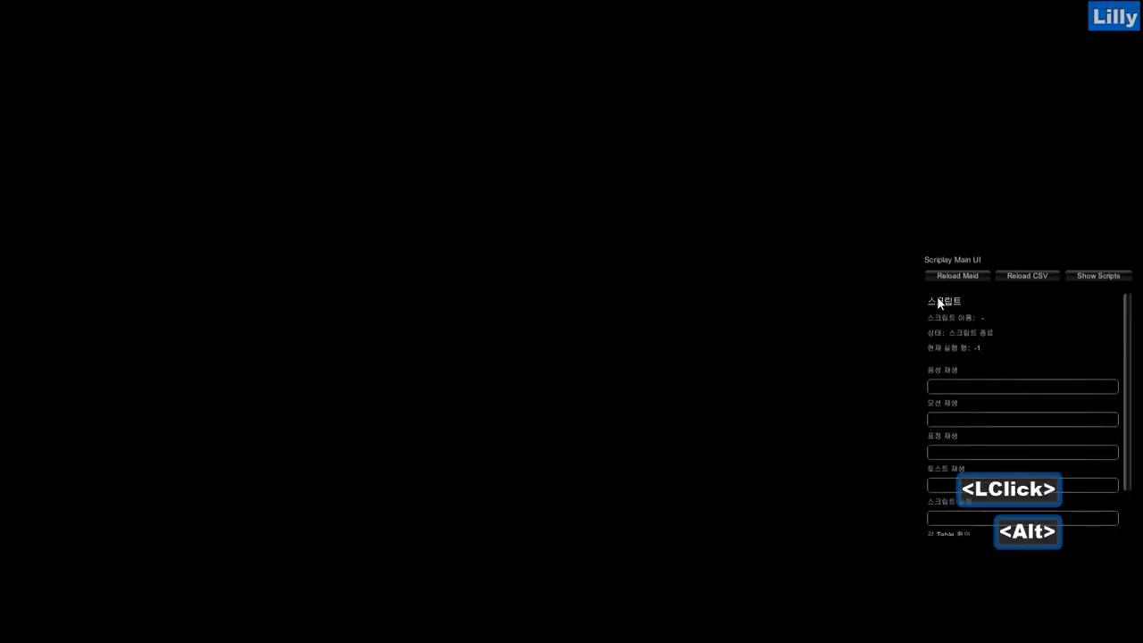
pyautogui.hotkey('alt', 'Tab')
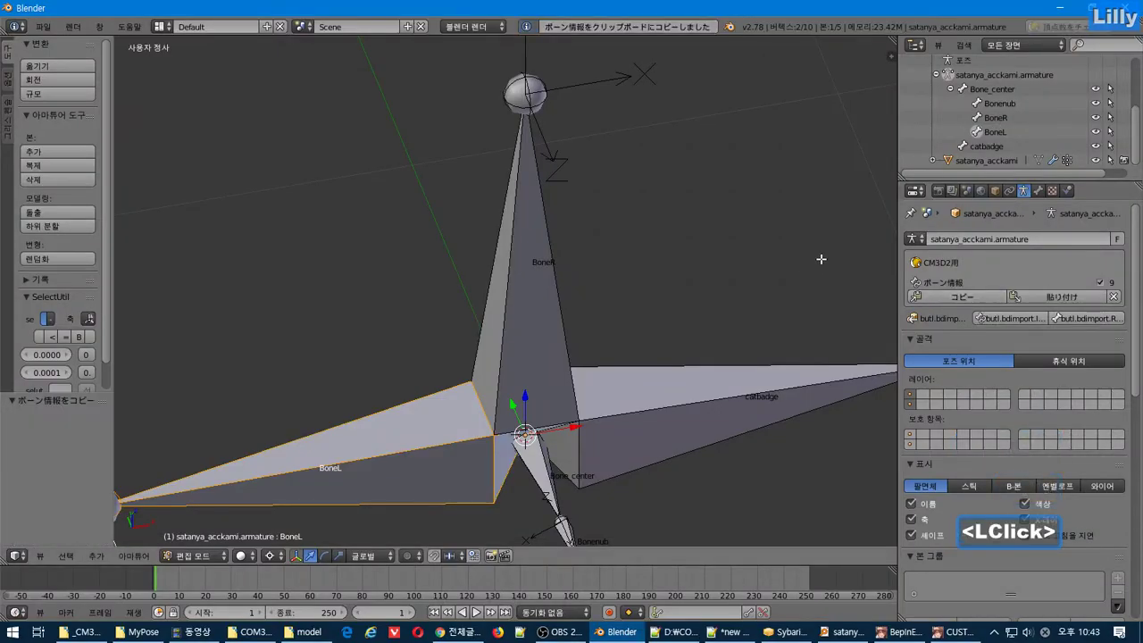
# Paste the copied bone information into the object properties of the satanya_acckami mesh and check its custom properties.
pyautogui.click(951, 161)
pyautogui.click(996, 191)
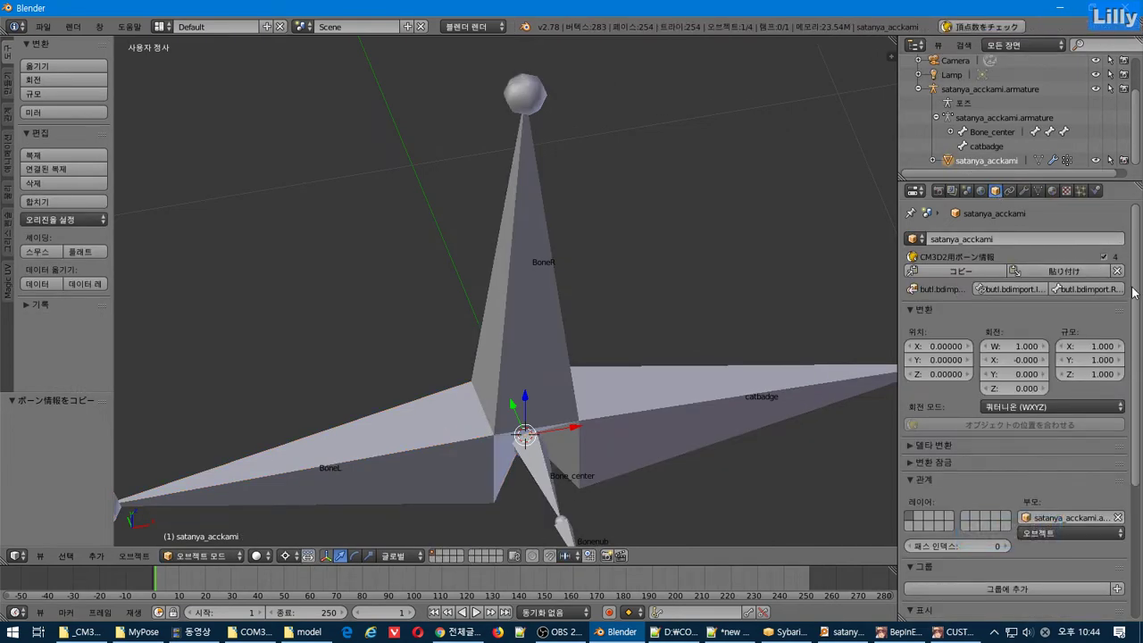
pyautogui.moveTo(1132, 292); pyautogui.dragTo(993, 607)
pyautogui.click(923, 612)
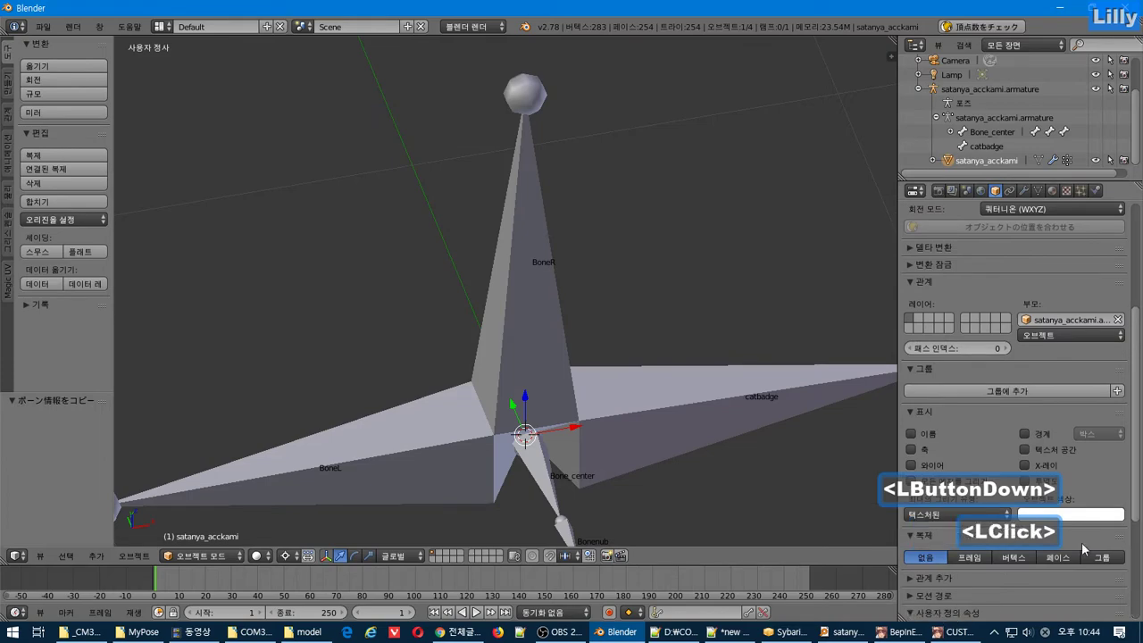
pyautogui.scroll(-5, 922, 590)
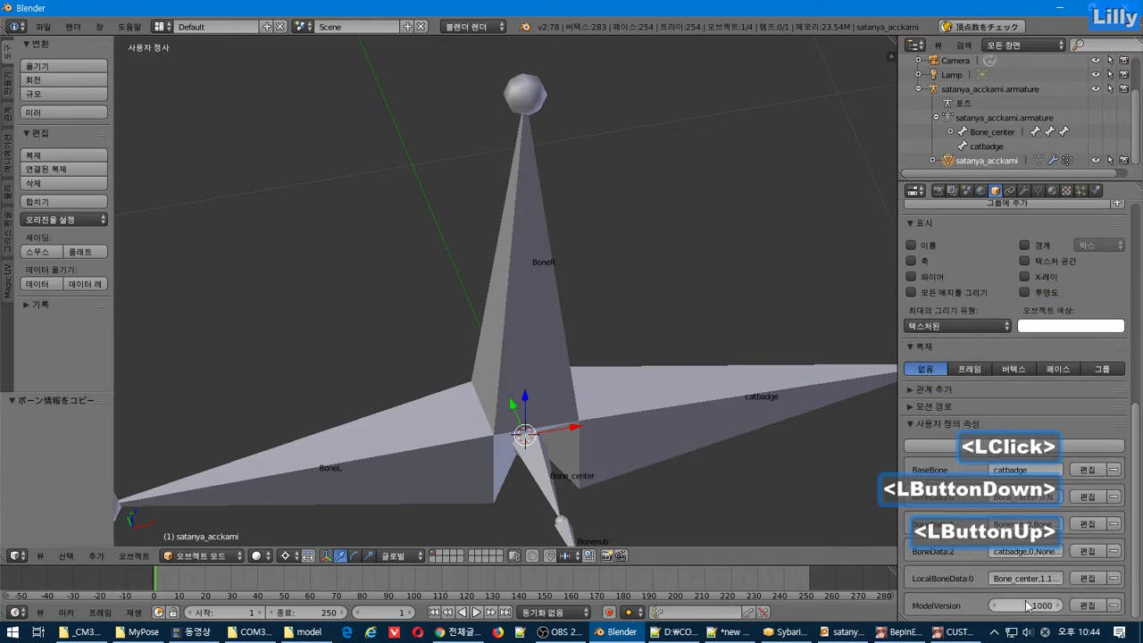
pyautogui.moveTo(1136, 493); pyautogui.dragTo(1132, 269)
pyautogui.click(1084, 273)
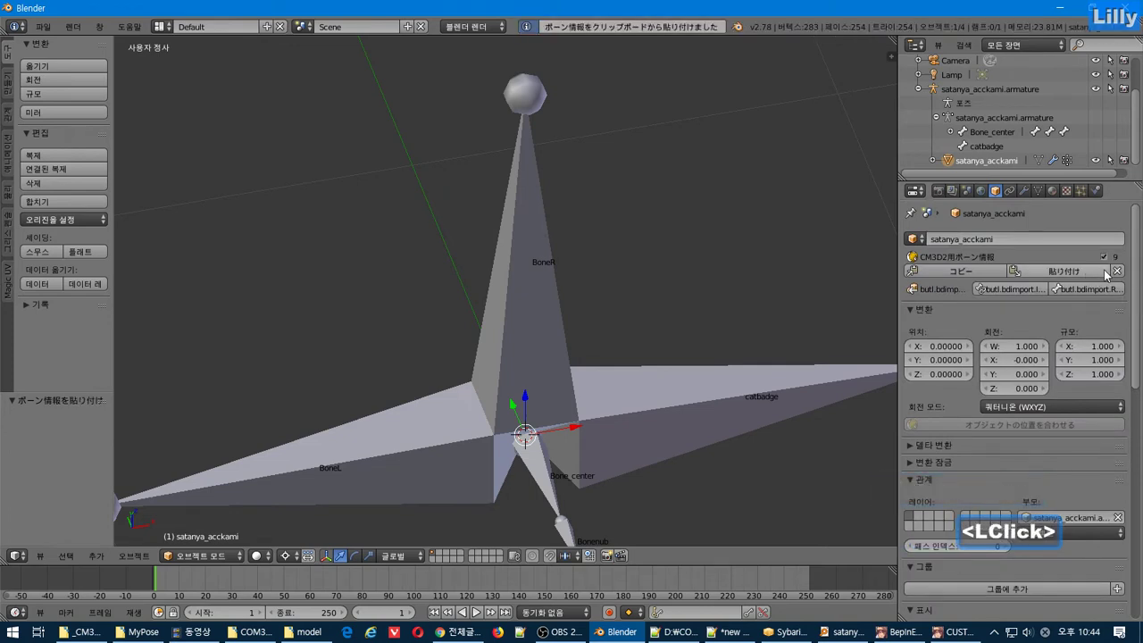
pyautogui.moveTo(1134, 276); pyautogui.dragTo(1054, 576)
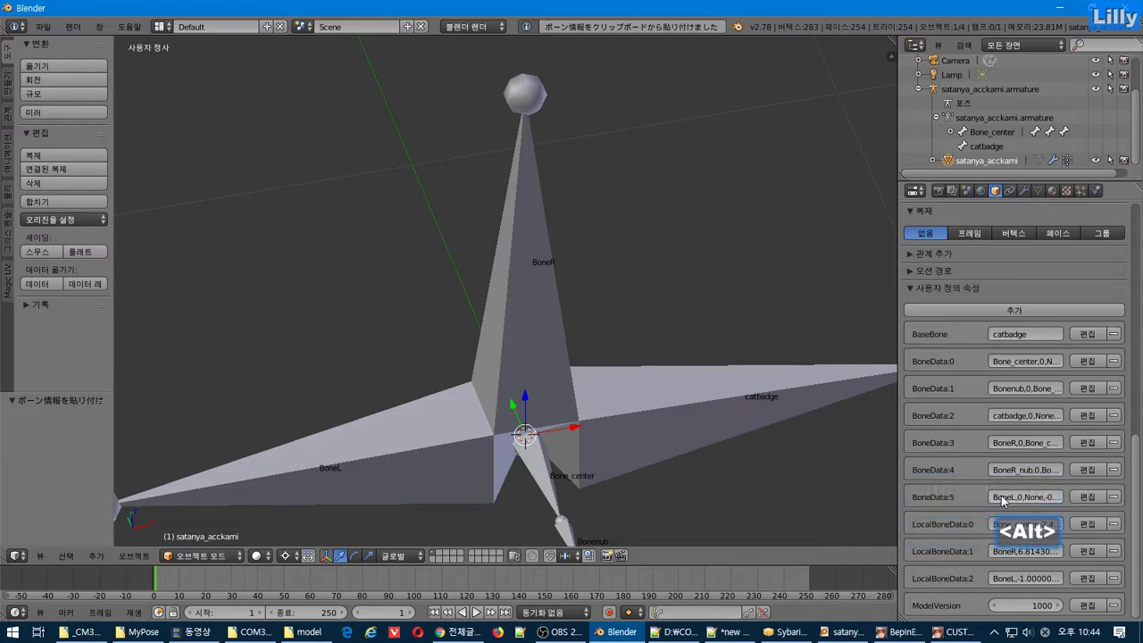
# Switch to CUSTOM ORDER MAID 3D 2 and choose the save dated 2019.03.27 21:35 for loading.
pyautogui.hotkey('alt', 'Tab')
pyautogui.hotkey('alt', 'Tab')
pyautogui.hotkey('alt', 'Tab')
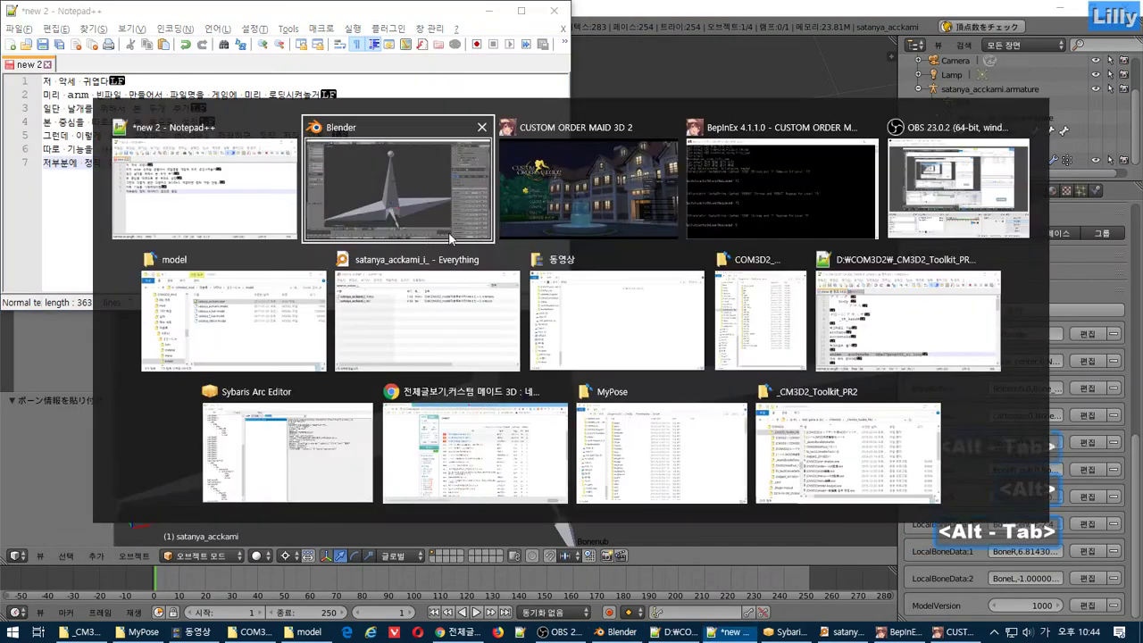
pyautogui.keyDown('alt'); pyautogui.click(536, 206); pyautogui.keyUp('alt')
pyautogui.click(292, 371)
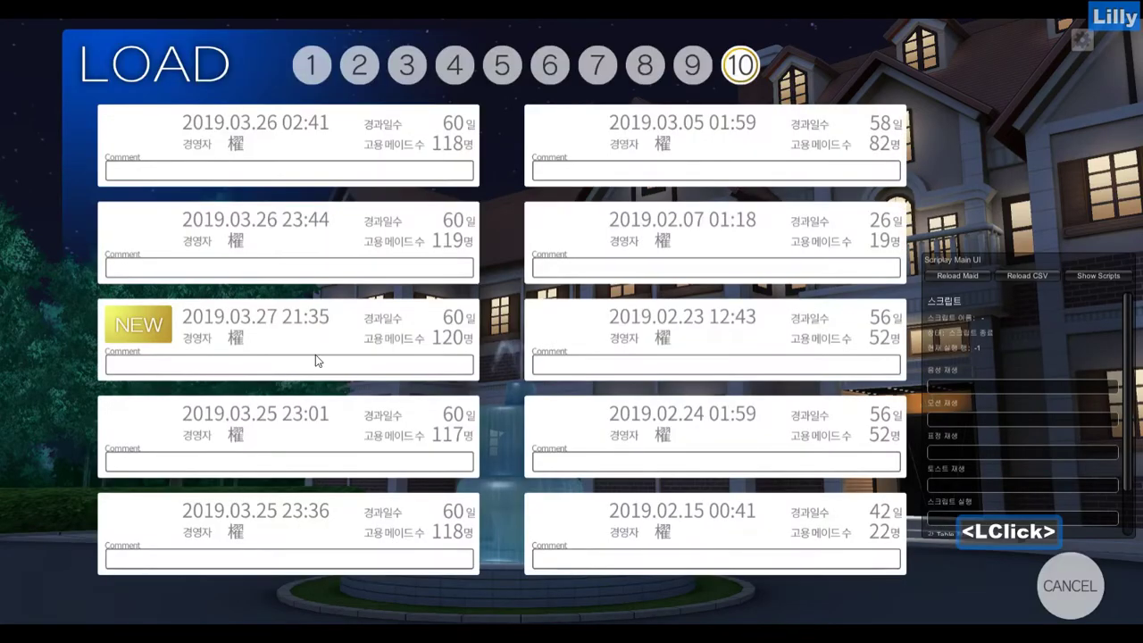
pyautogui.click(315, 357)
# Switch to Notepad++ and add the line "오브젝트에 본정보가 들어가 있어야" at the end of the notes.
pyautogui.hotkey('alt', 'Tab')
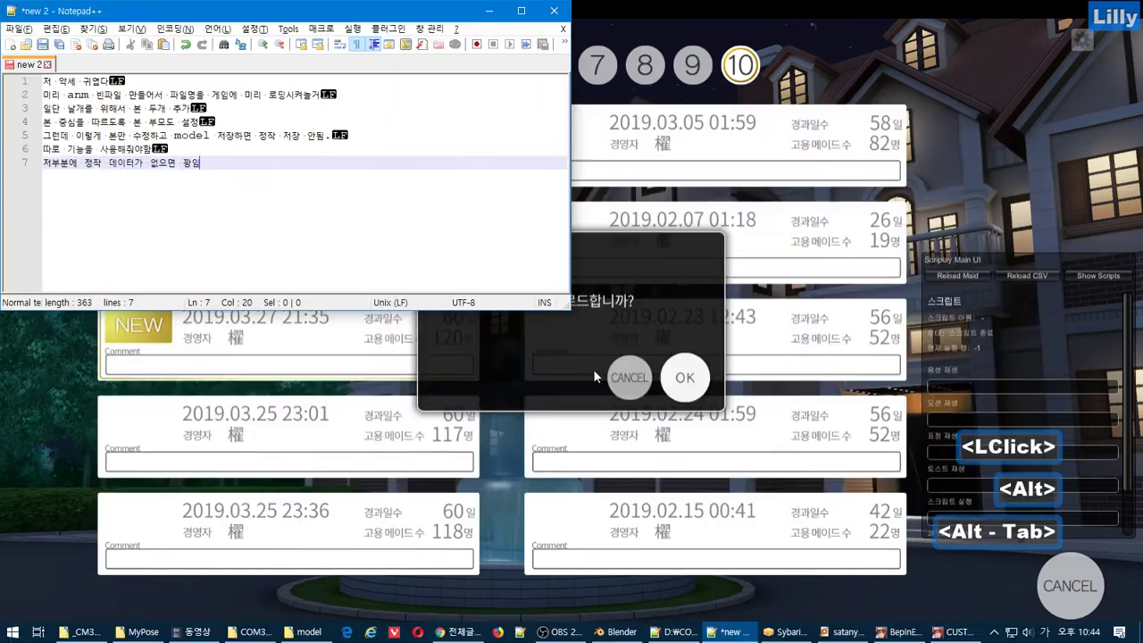
pyautogui.press('Return')
pyautogui.write('오브젝')
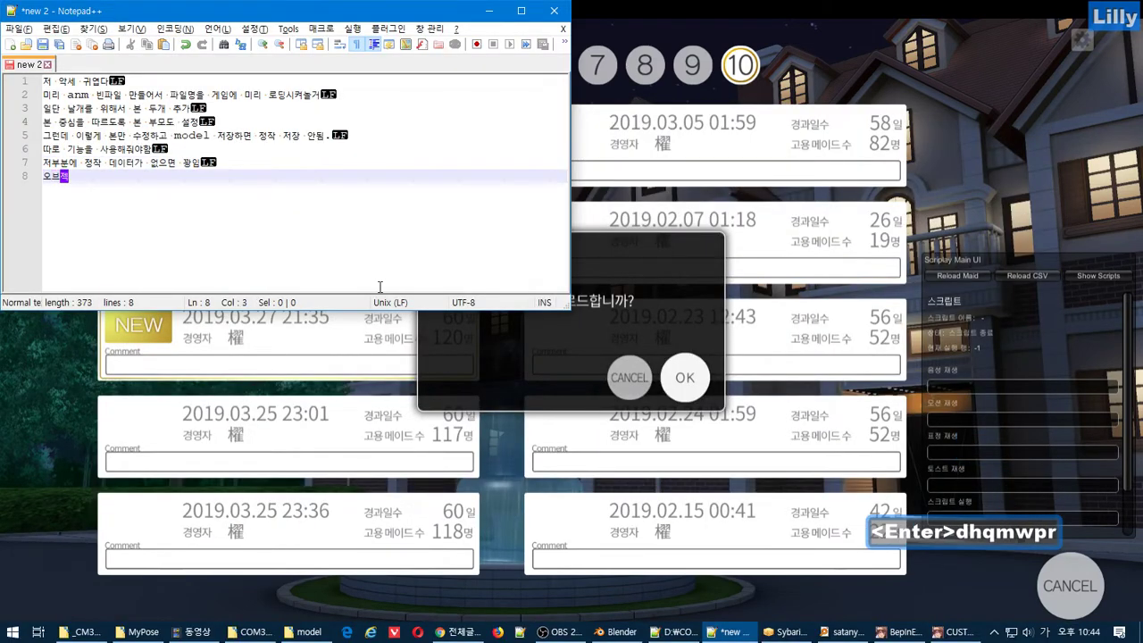
pyautogui.write('트에 보ㄴ정보가 ㄷ')
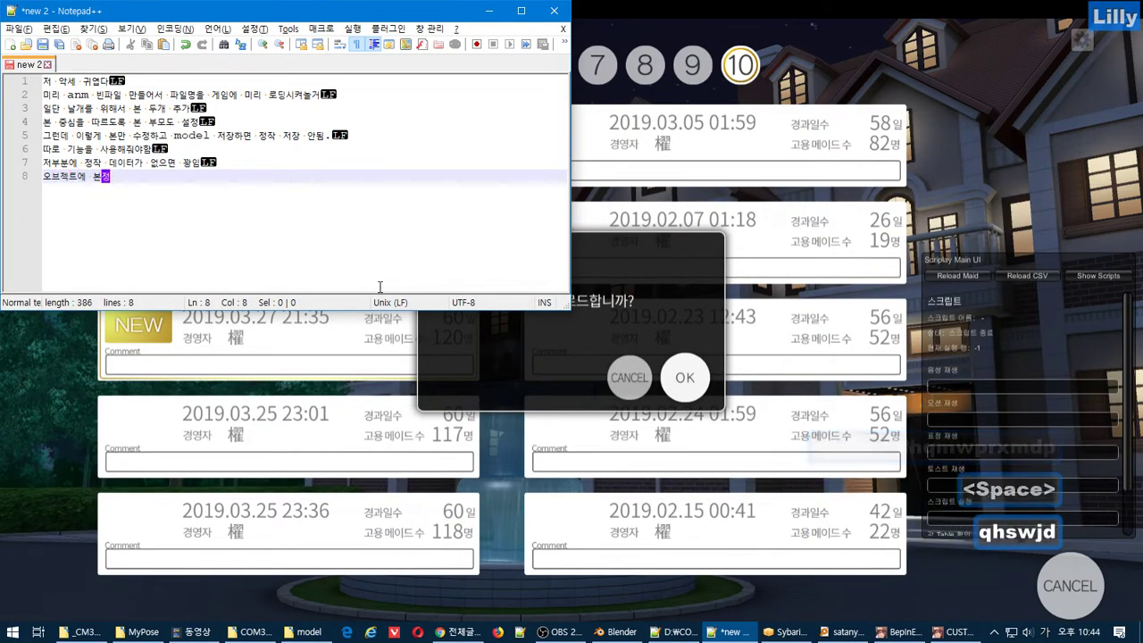
pyautogui.write('ㅡㄹ어가 있어야')
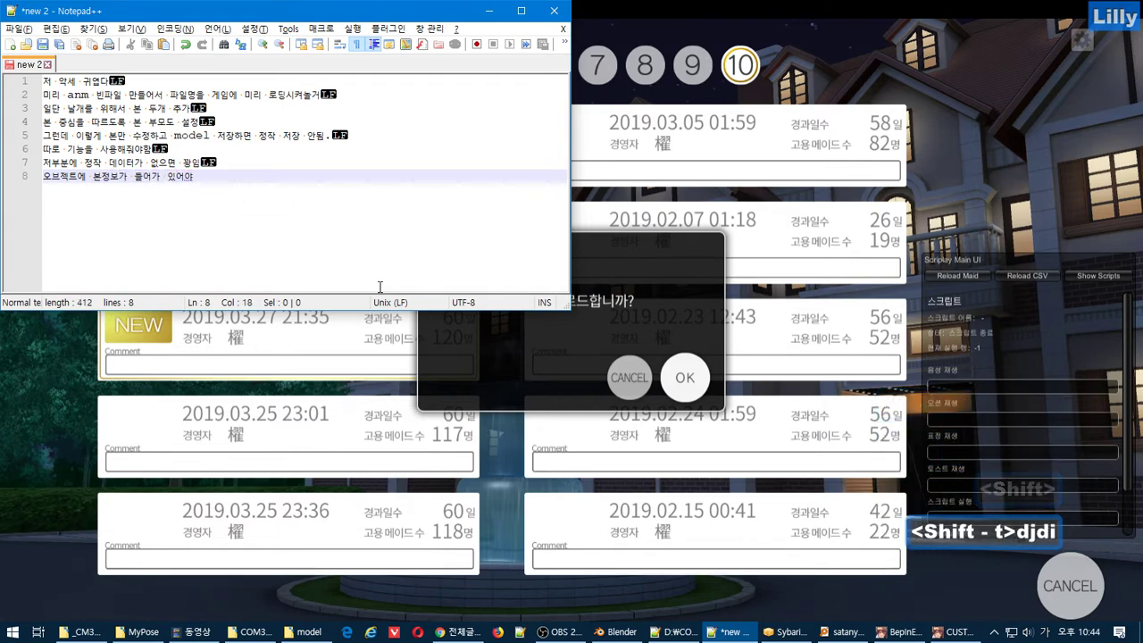
# Add the line "실제 model 데이터에 본정보가 삽입됨" at the end of the notes.
pyautogui.press('Return')
pyautogui.write('실제')
pyautogui.press('Hangul')
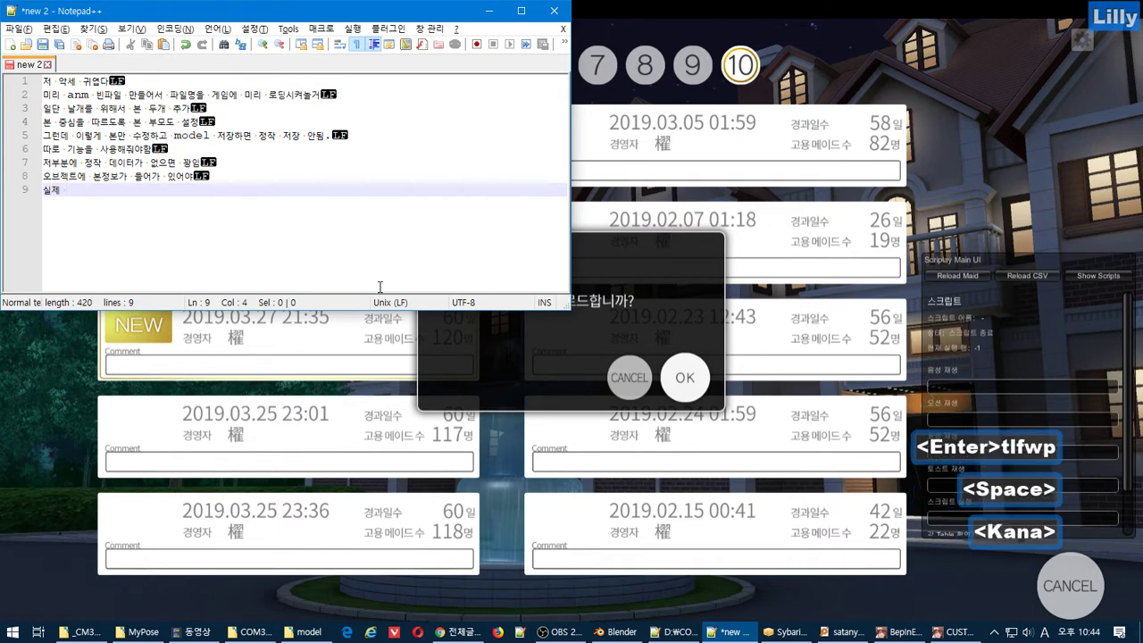
pyautogui.write('model')
pyautogui.press('Hangul')
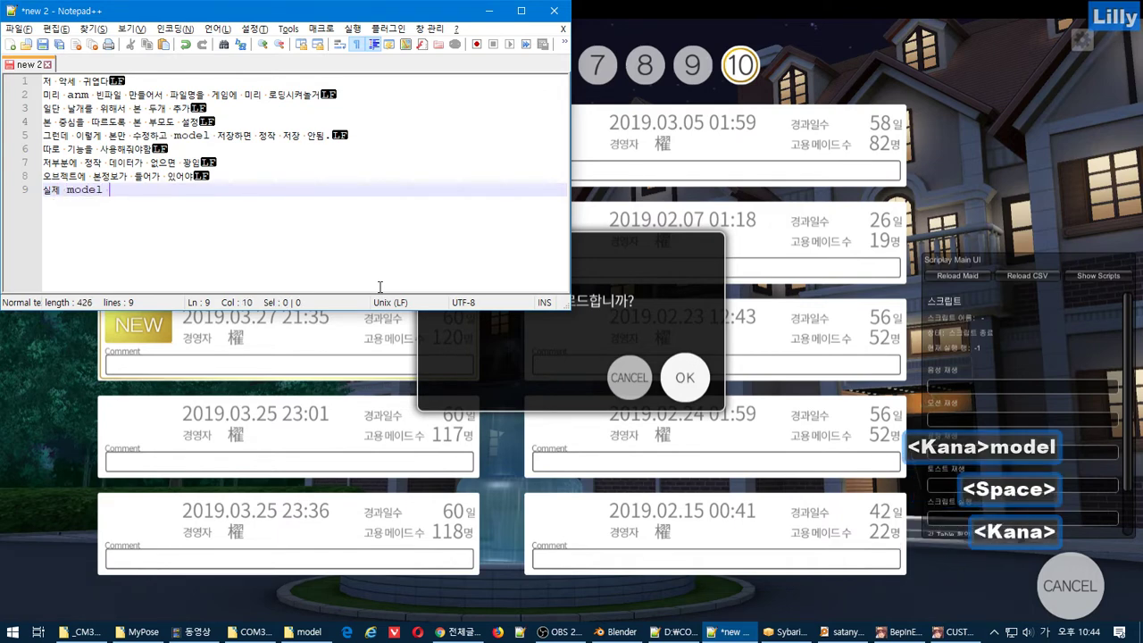
pyautogui.write('데이터에 ')
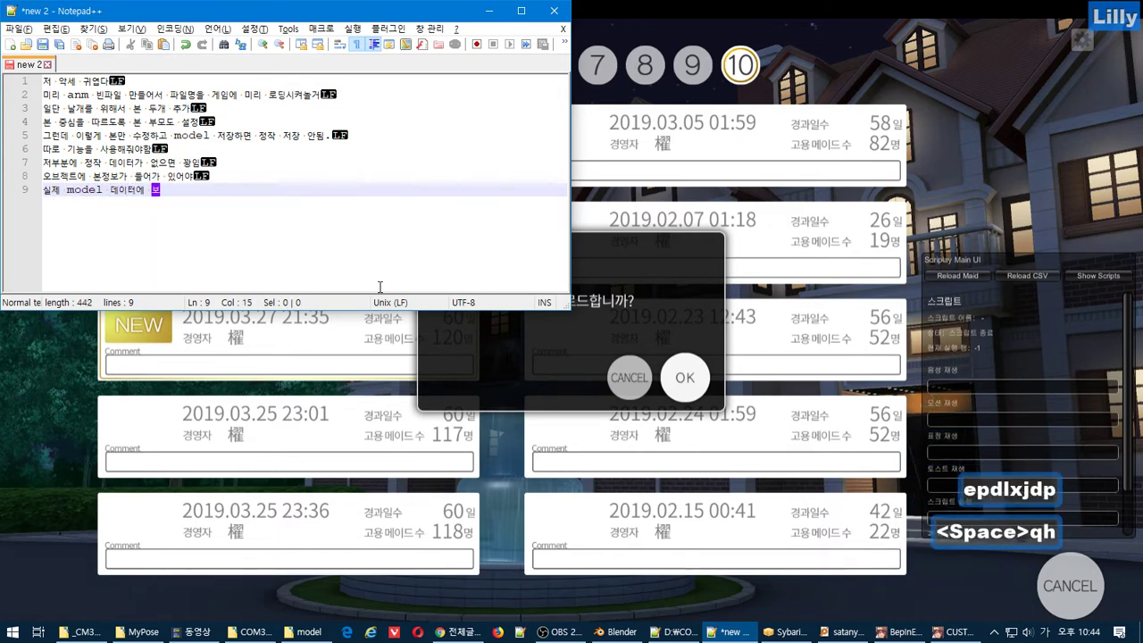
pyautogui.write('본정보가 삽입')
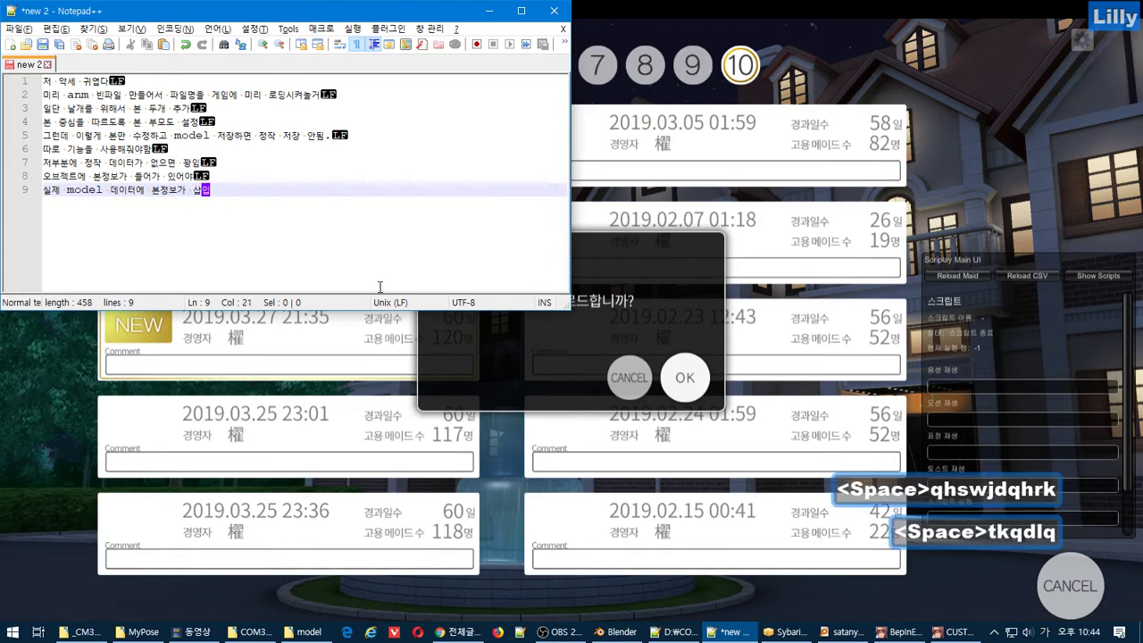
pyautogui.write('됨')
# Switch to Blender and export the mesh as CM3D2 model satanya_acckami.model into the さたーにゃ\model folder.
pyautogui.hotkey('alt', 'Tab')
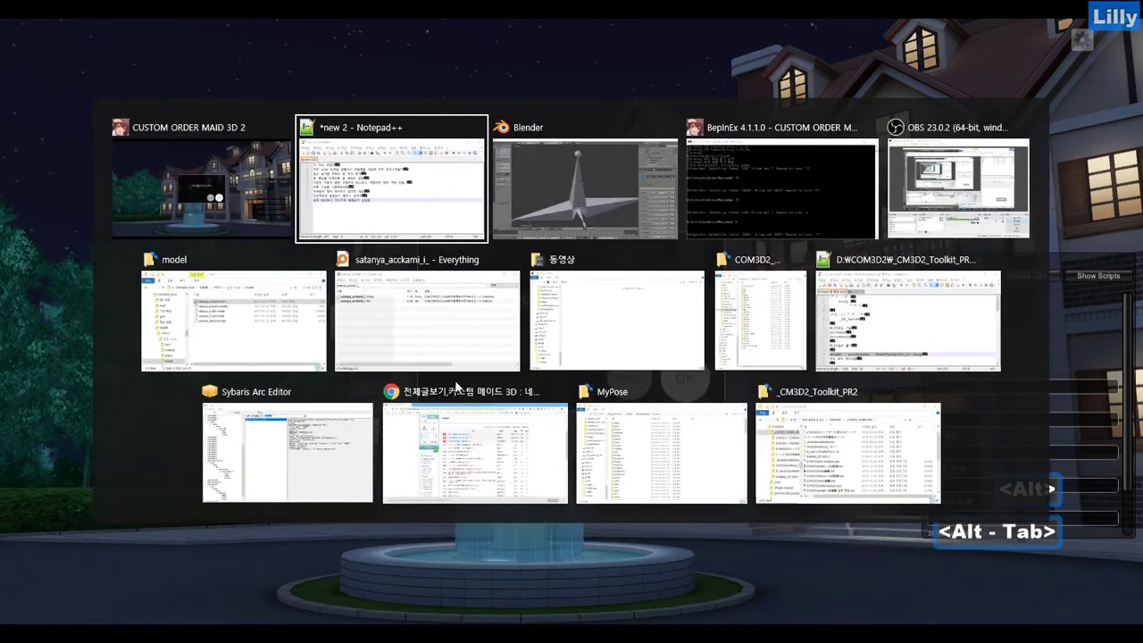
pyautogui.hotkey('alt', 'Tab')
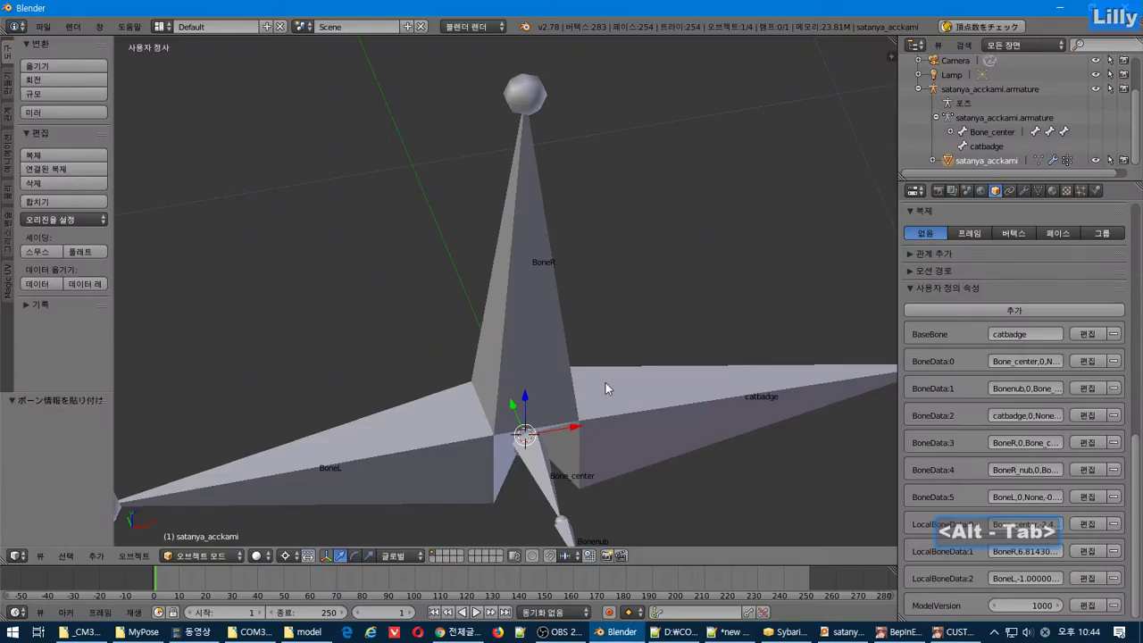
pyautogui.click(43, 27)
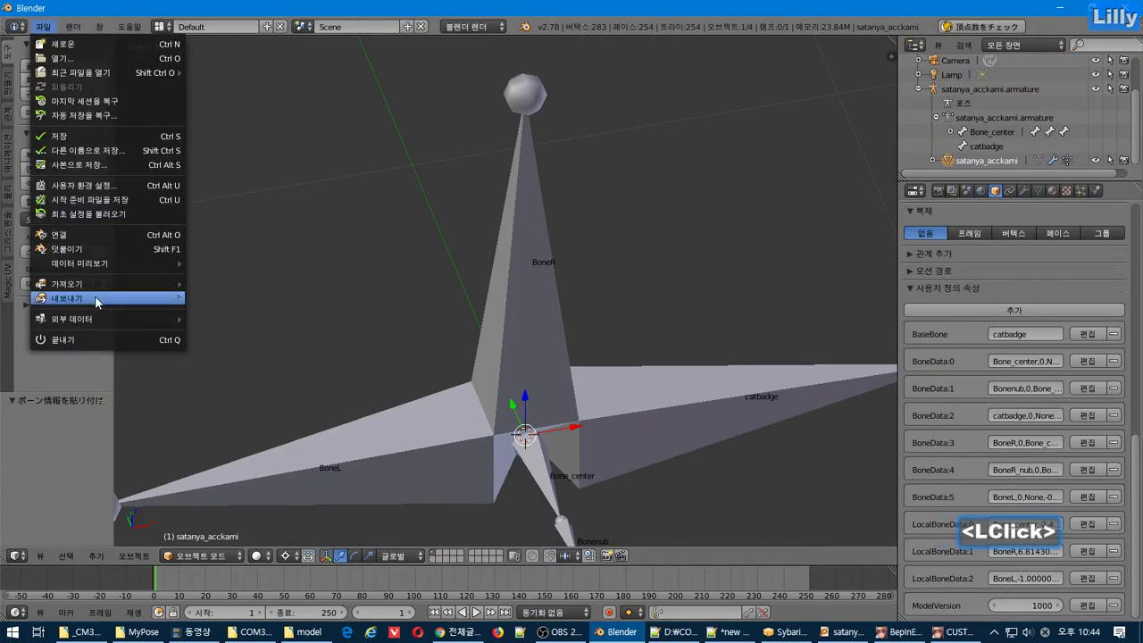
pyautogui.moveTo(92, 303)
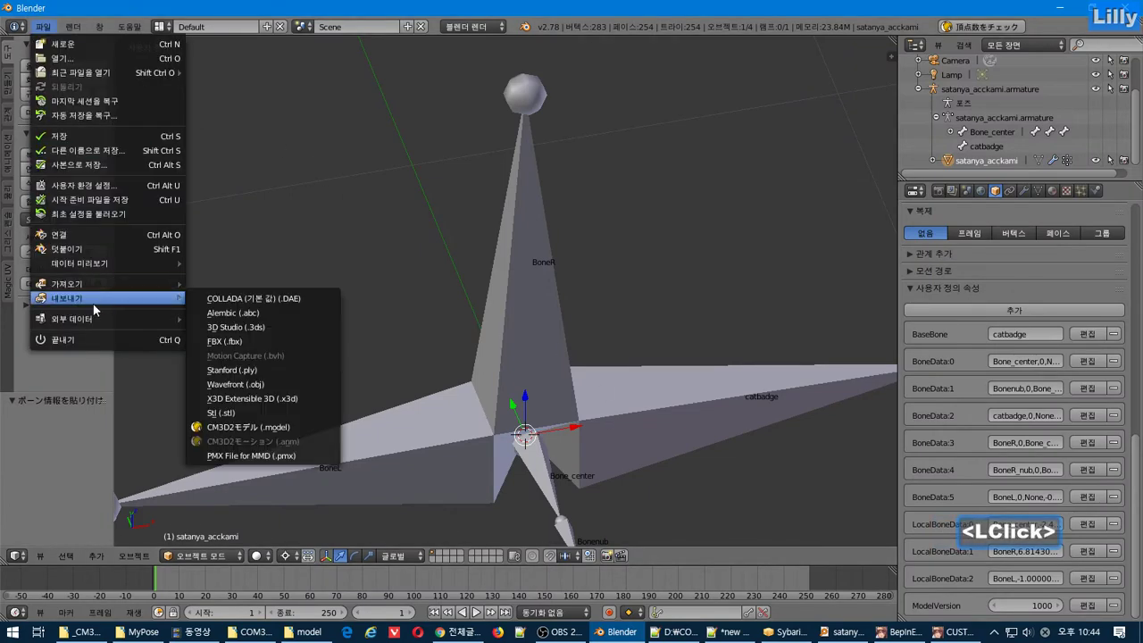
pyautogui.click(249, 426)
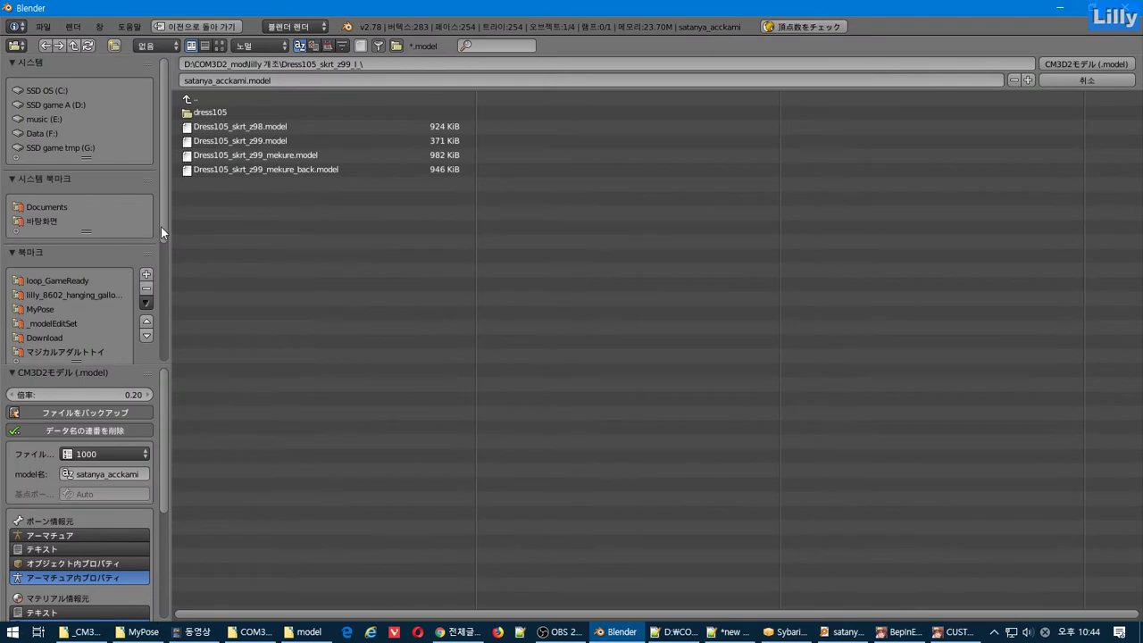
pyautogui.moveTo(161, 230); pyautogui.dragTo(146, 285)
pyautogui.click(82, 288)
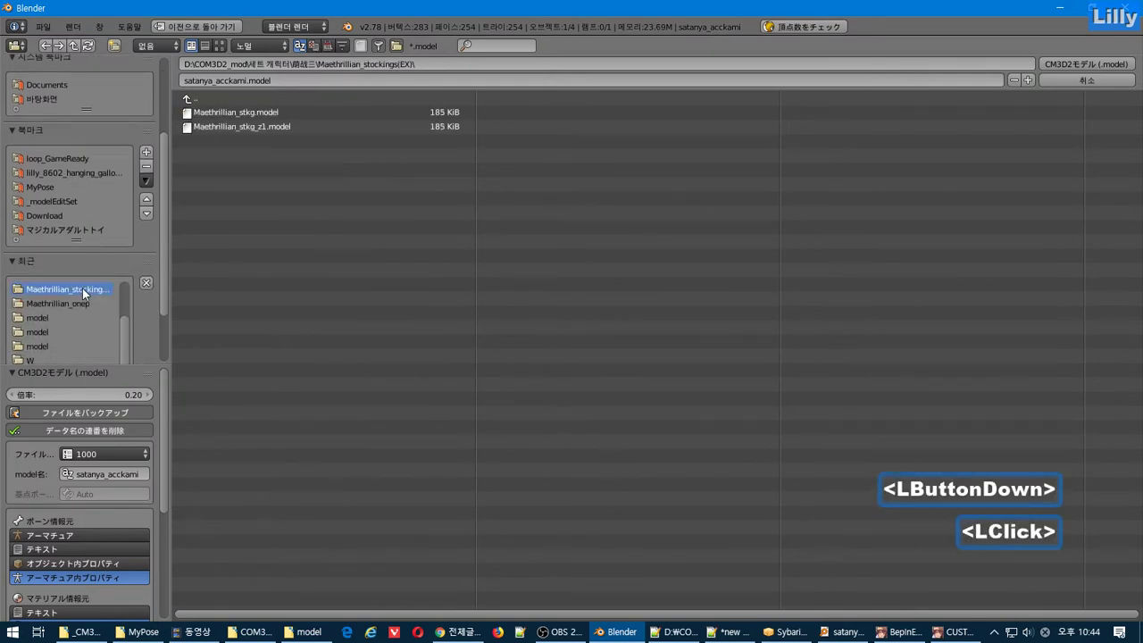
pyautogui.scroll(10, 88, 283)
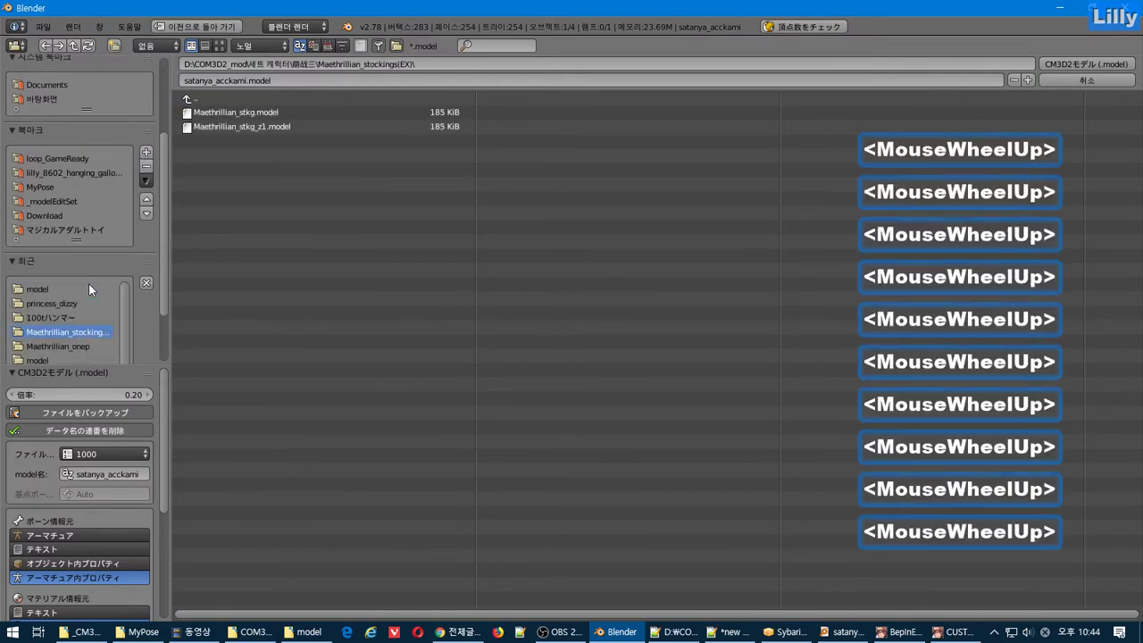
pyautogui.click(88, 285)
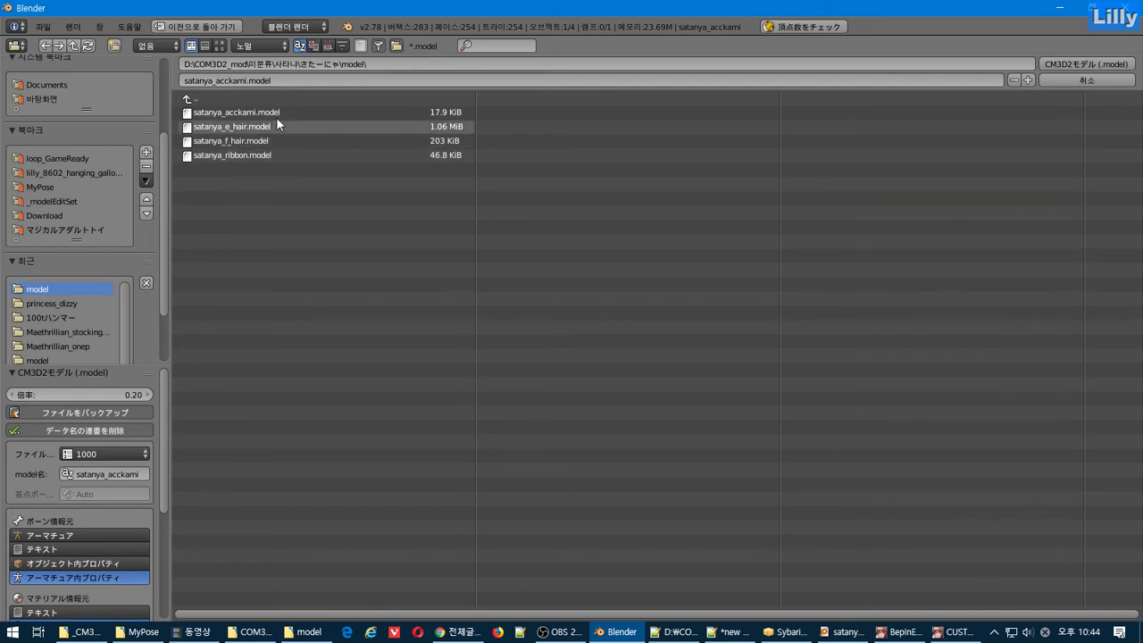
pyautogui.click(1087, 65)
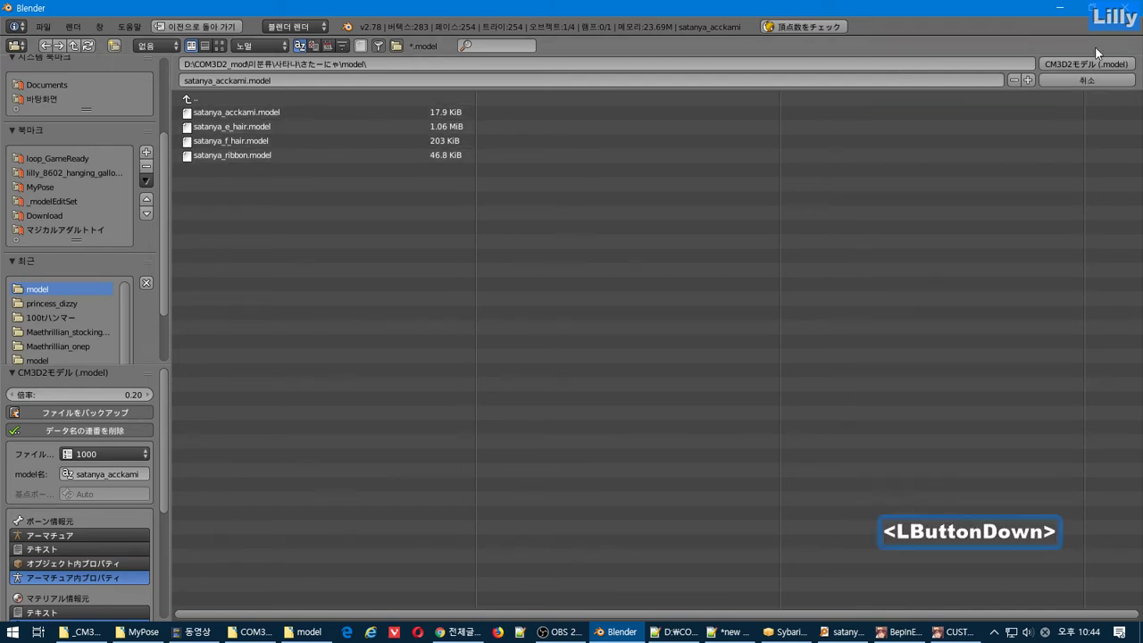
# Import the exported satanya_acckami.model back into the scene as a CM3D2 model.
pyautogui.scroll(-5, 410, 169)
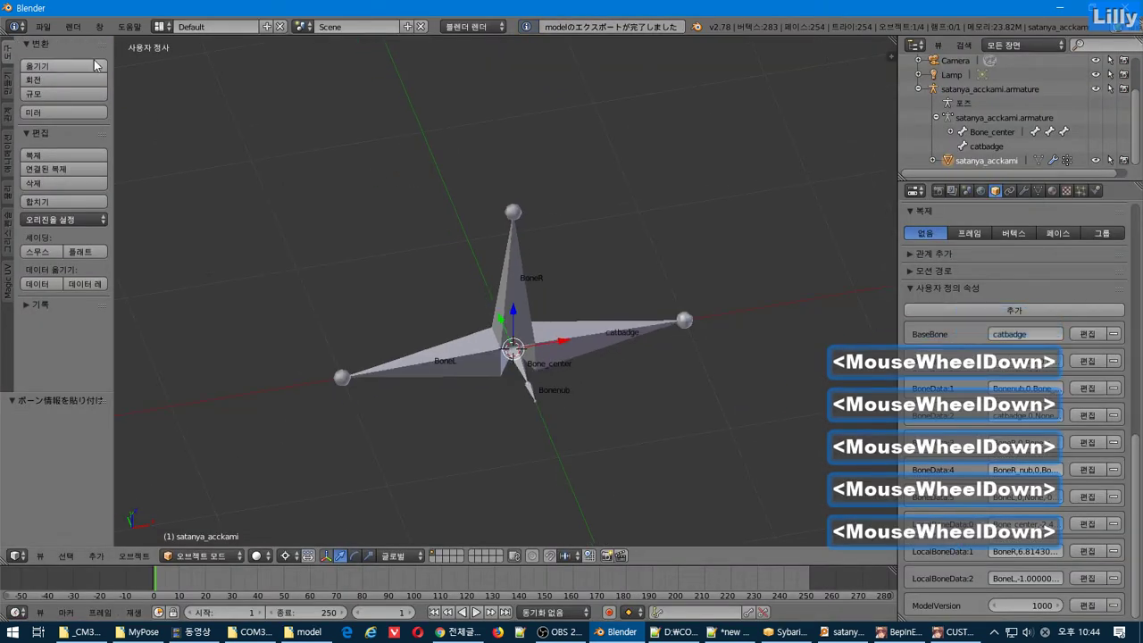
pyautogui.click(43, 26)
pyautogui.moveTo(130, 287)
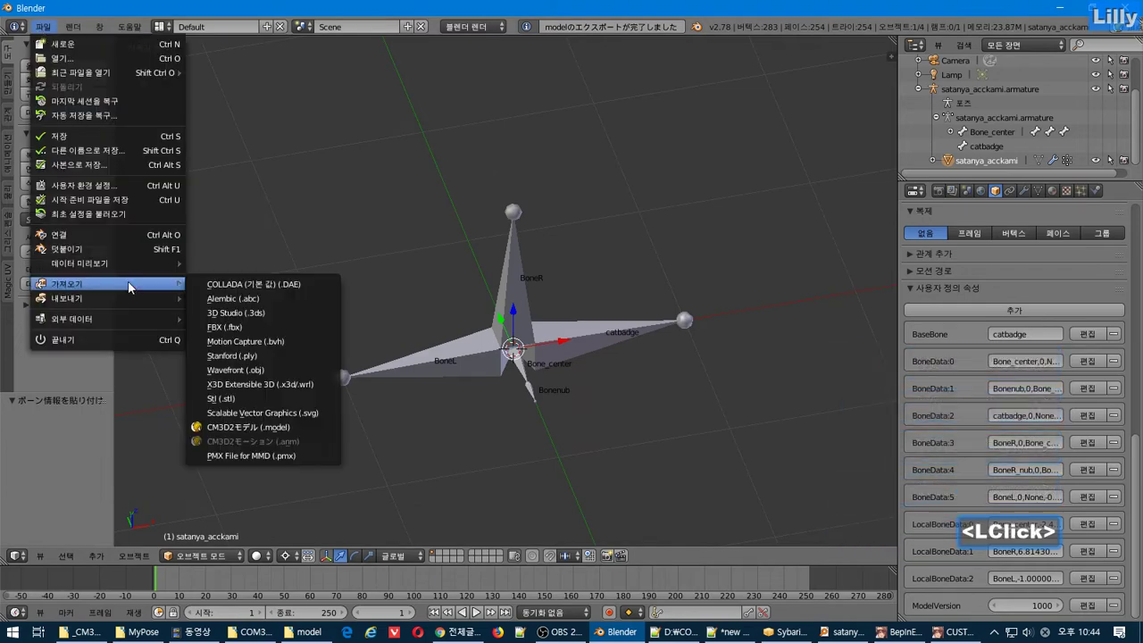
pyautogui.click(225, 429)
pyautogui.click(297, 111)
pyautogui.click(298, 111)
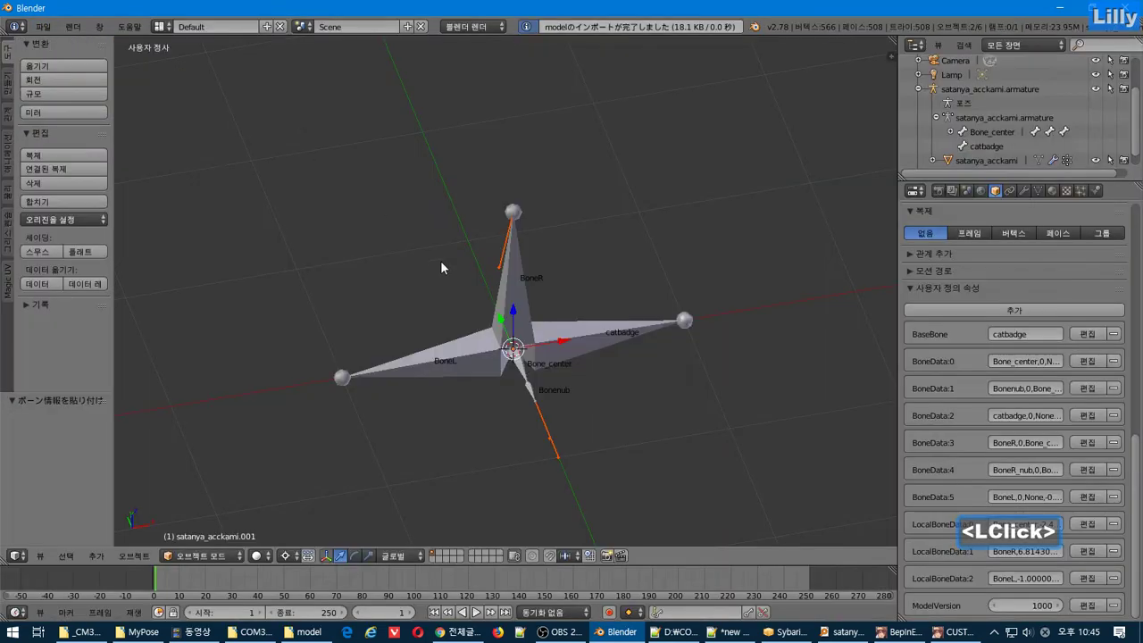
# Move the imported armature and mesh away from the original bones and check the mesh in edit mode.
pyautogui.press('g')
pyautogui.moveTo(391, 240); pyautogui.dragTo(255, 258, button='middle')
pyautogui.press('Tab')
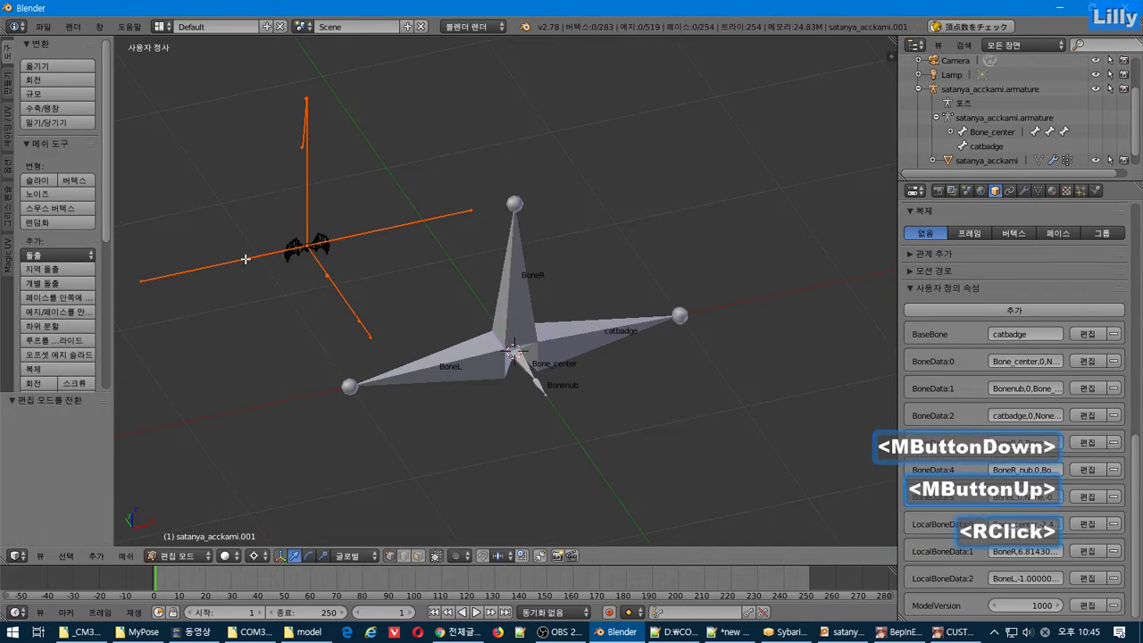
pyautogui.press('Tab')
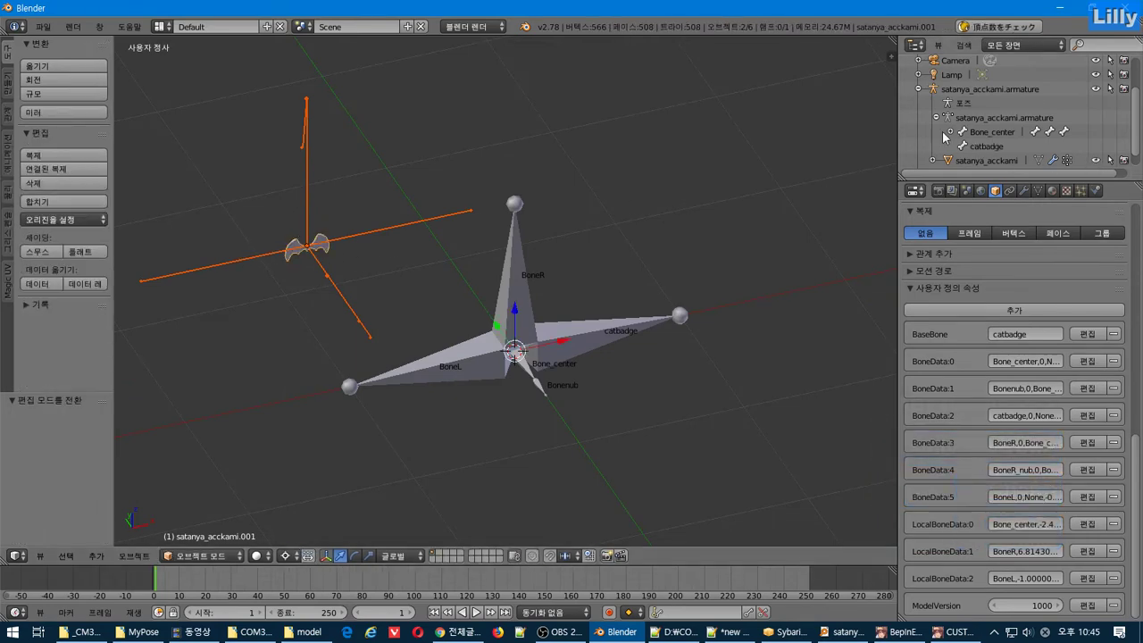
# Expand satanya_acckami.armature.001 in the outliner down to the children of Bone_center and examine its bone hierarchy.
pyautogui.scroll(-3, 939, 147)
pyautogui.click(918, 161)
pyautogui.scroll(-4, 928, 159)
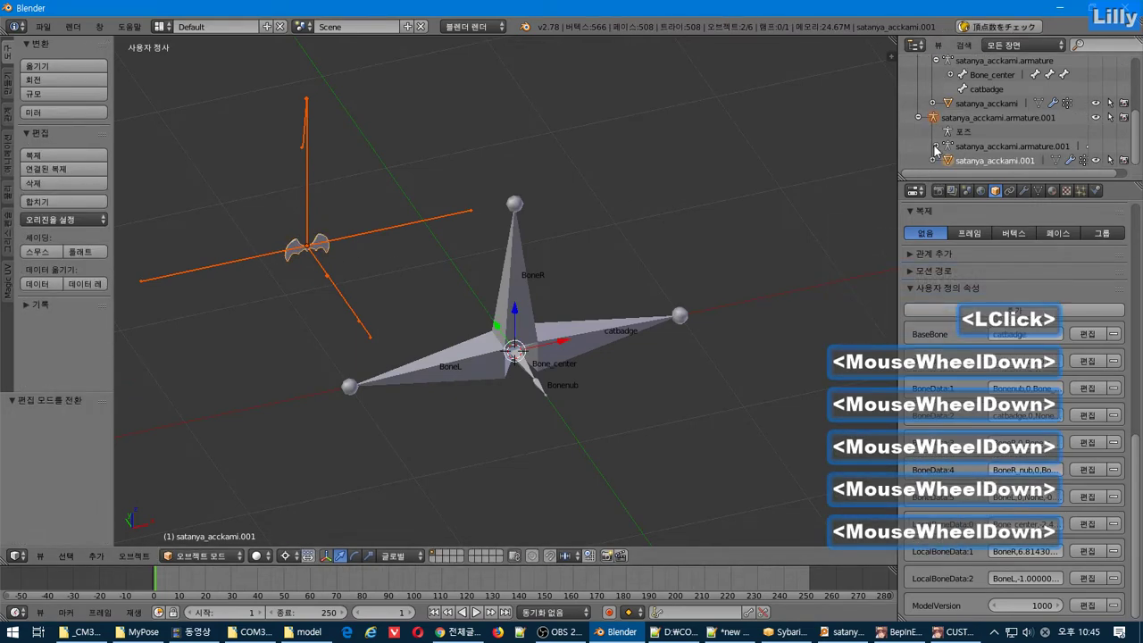
pyautogui.click(936, 161)
pyautogui.scroll(-5, 960, 147)
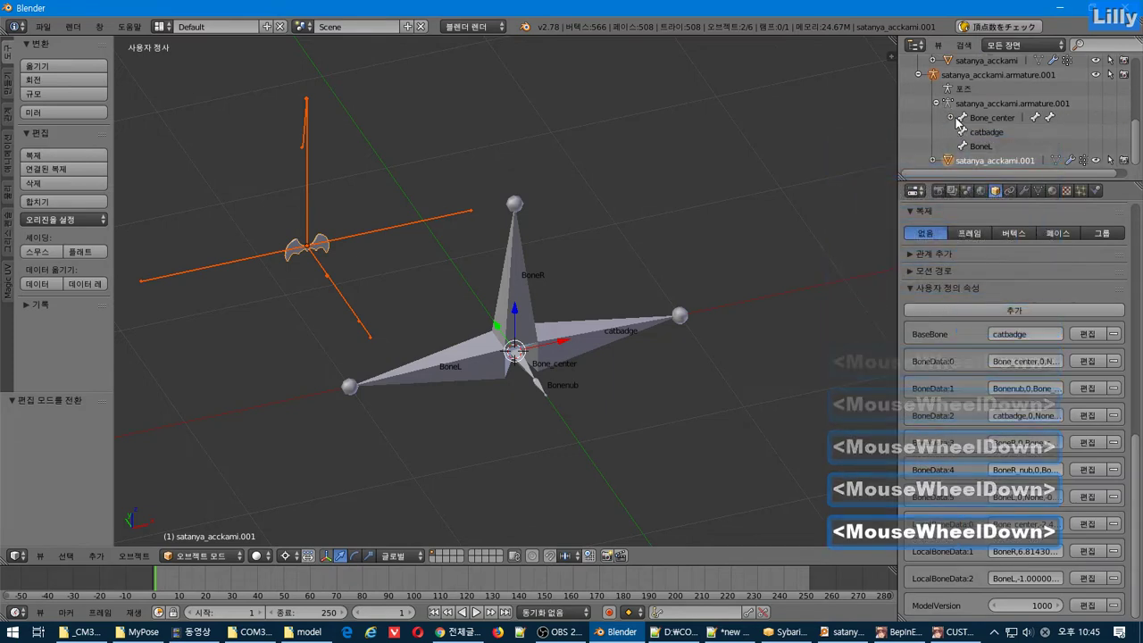
pyautogui.click(960, 123)
pyautogui.scroll(-3, 964, 119)
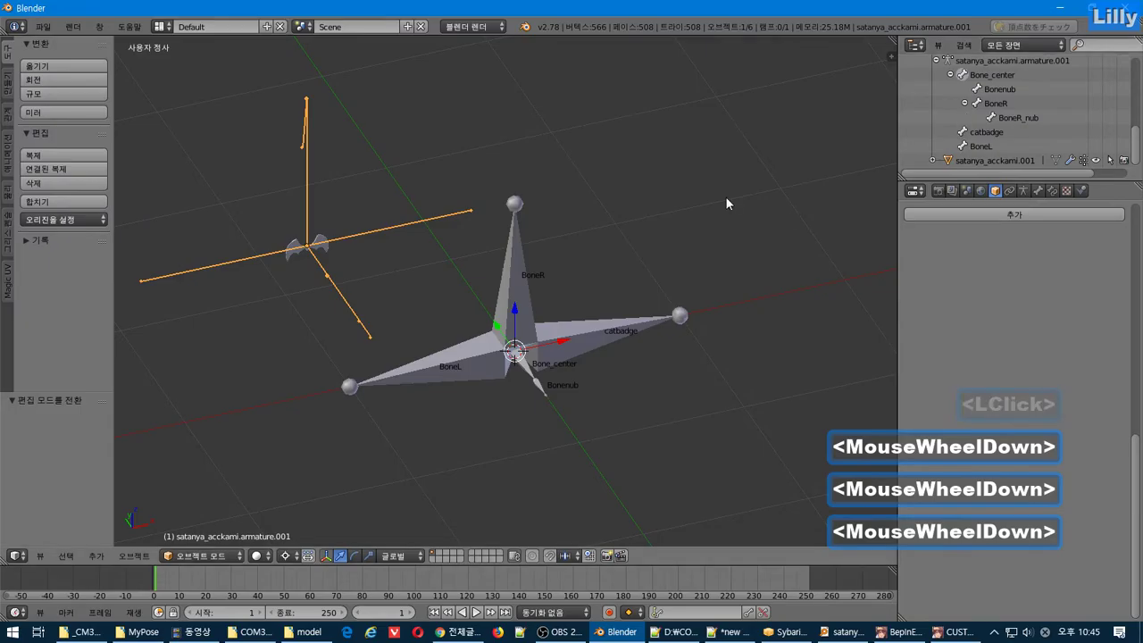
# Switch to the Notepad++ notes and add a new line reading "아놔 제대로 저장 안됬네".
pyautogui.hotkey('alt', 'Tab')
pyautogui.hotkey('alt', 'Tab')
pyautogui.press('Tab')
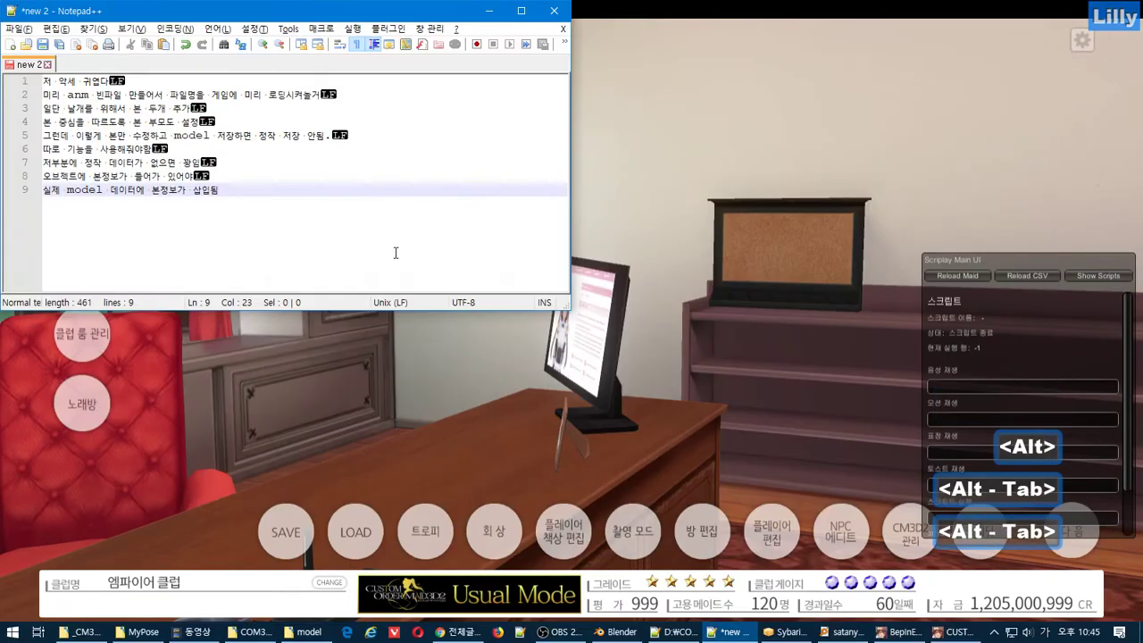
pyautogui.click(465, 245)
pyautogui.press('Return')
pyautogui.write('아놔 제')
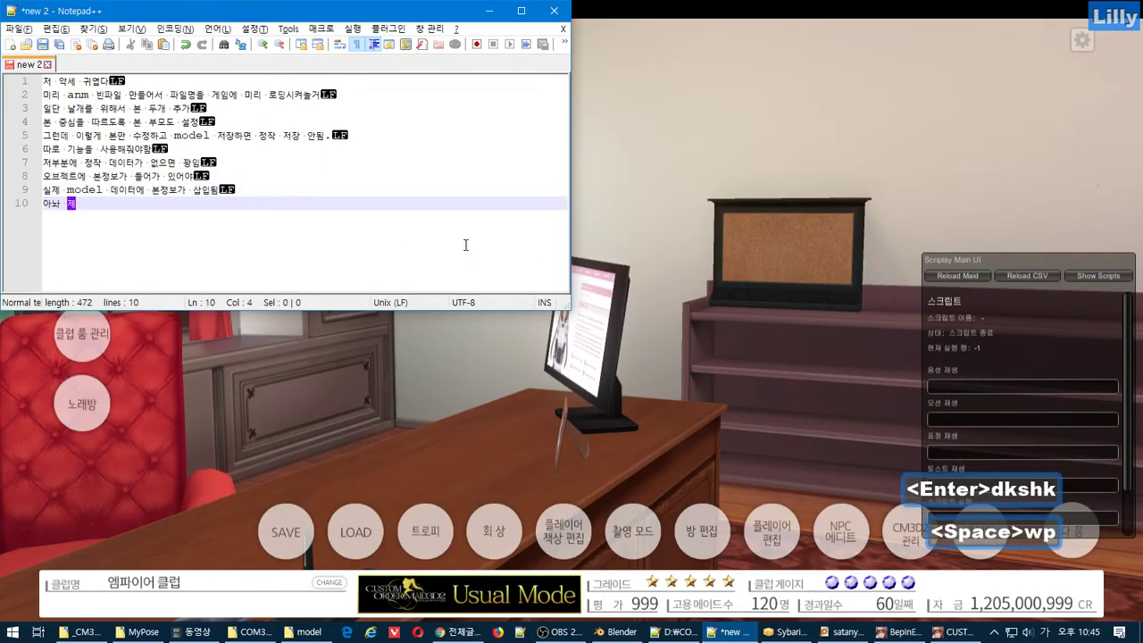
pyautogui.write('대로 저장 안됬네')
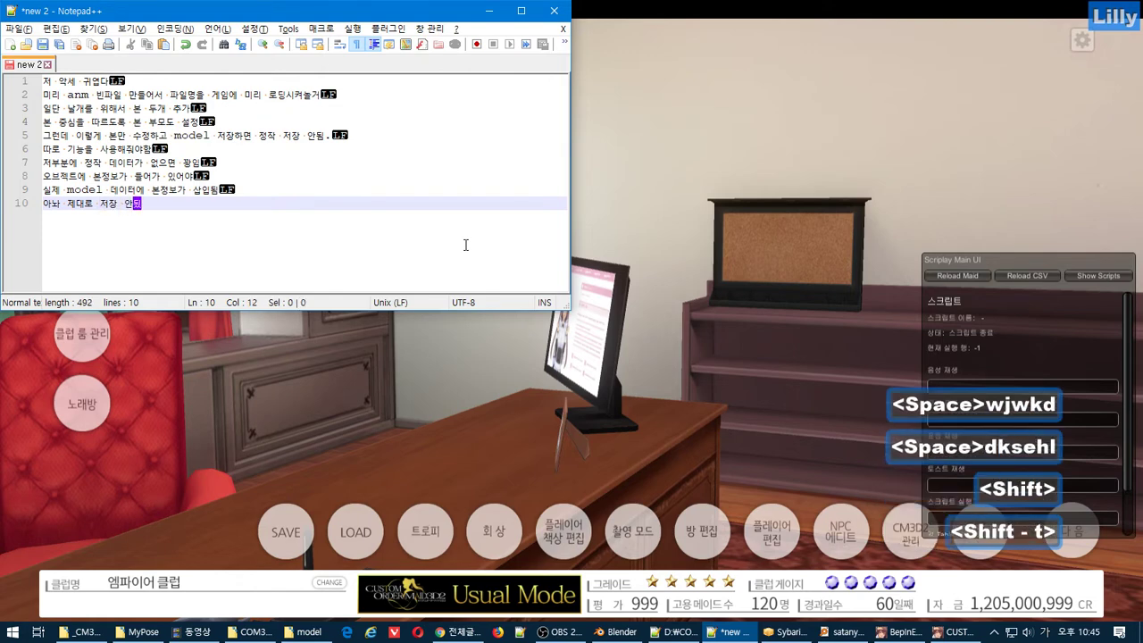
# Switch to Blender and import BoneData into the original satanya_acckami.armature with base bone catbadge, all bones targeted and scale 5.0.
pyautogui.hotkey('alt', 'Tab')
pyautogui.press('Tab')
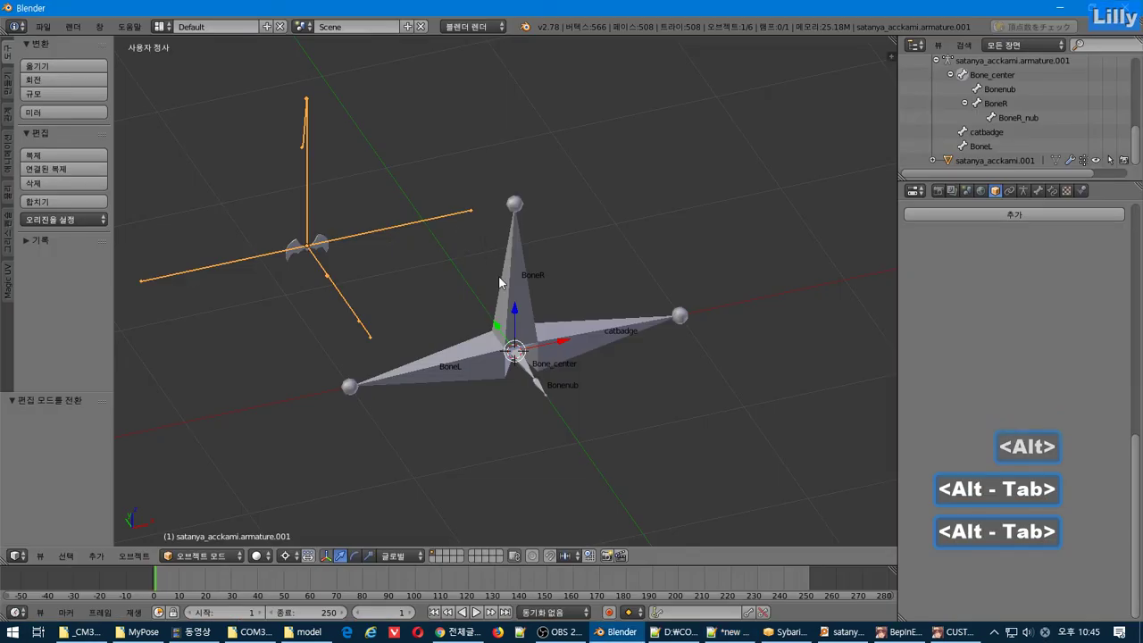
pyautogui.rightClick(492, 364)
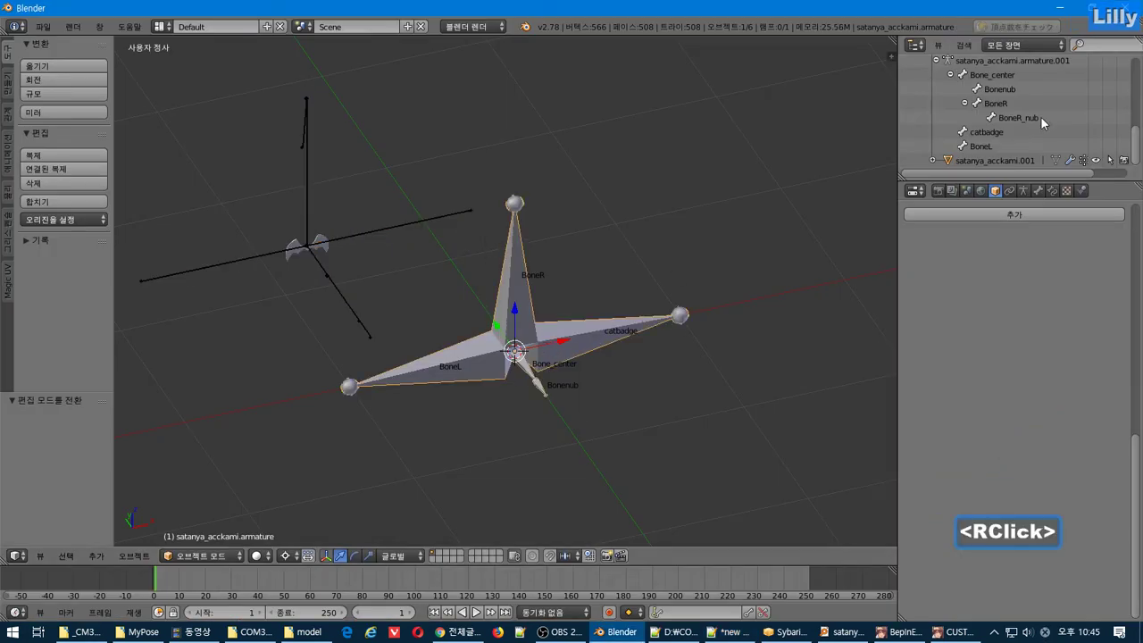
pyautogui.click(1035, 190)
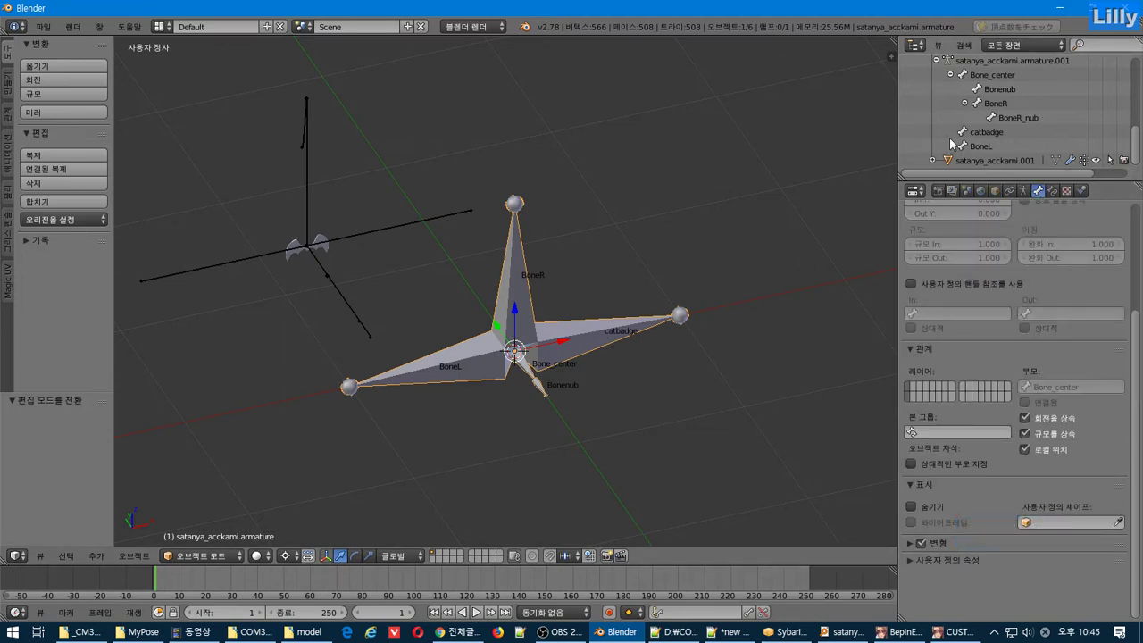
pyautogui.scroll(9, 951, 143)
pyautogui.scroll(-6, 966, 131)
pyautogui.scroll(3, 1016, 129)
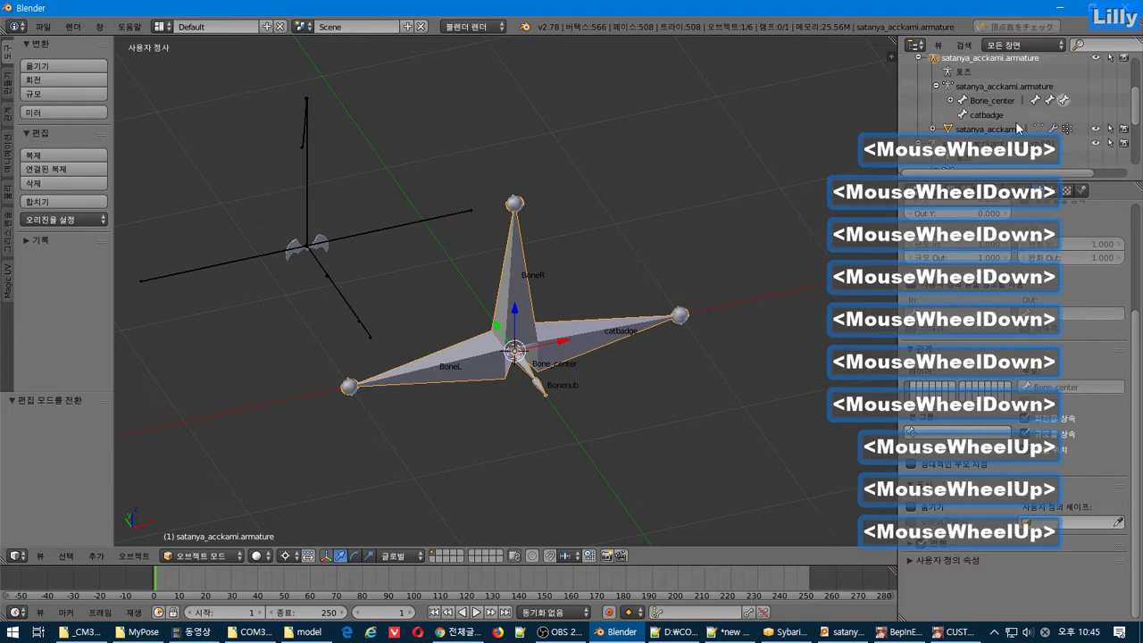
pyautogui.click(1023, 193)
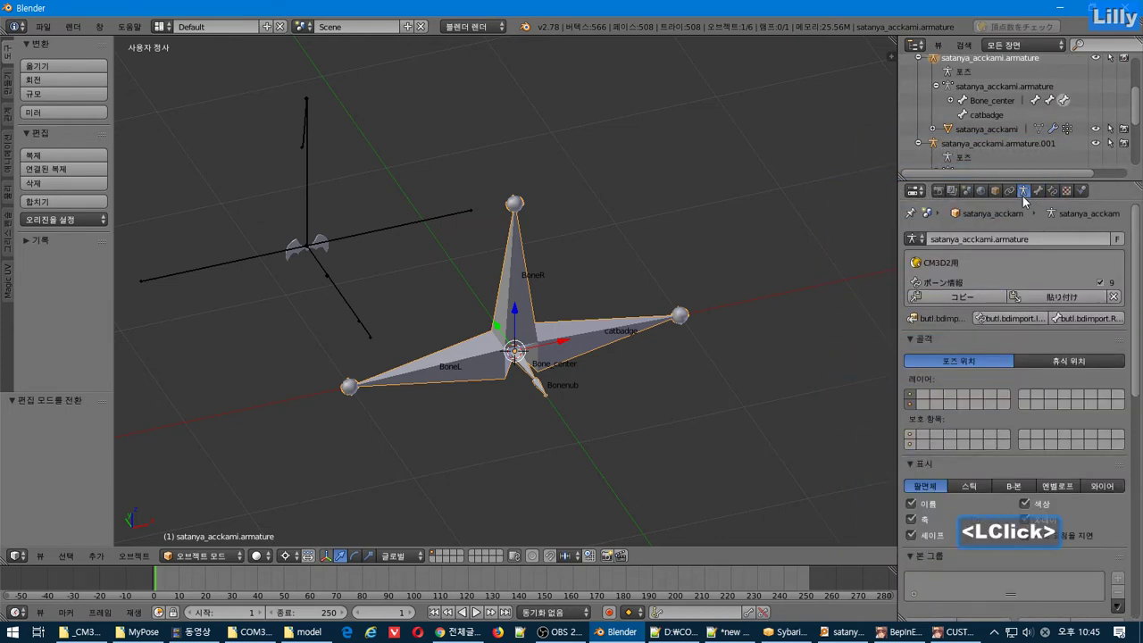
pyautogui.click(1023, 321)
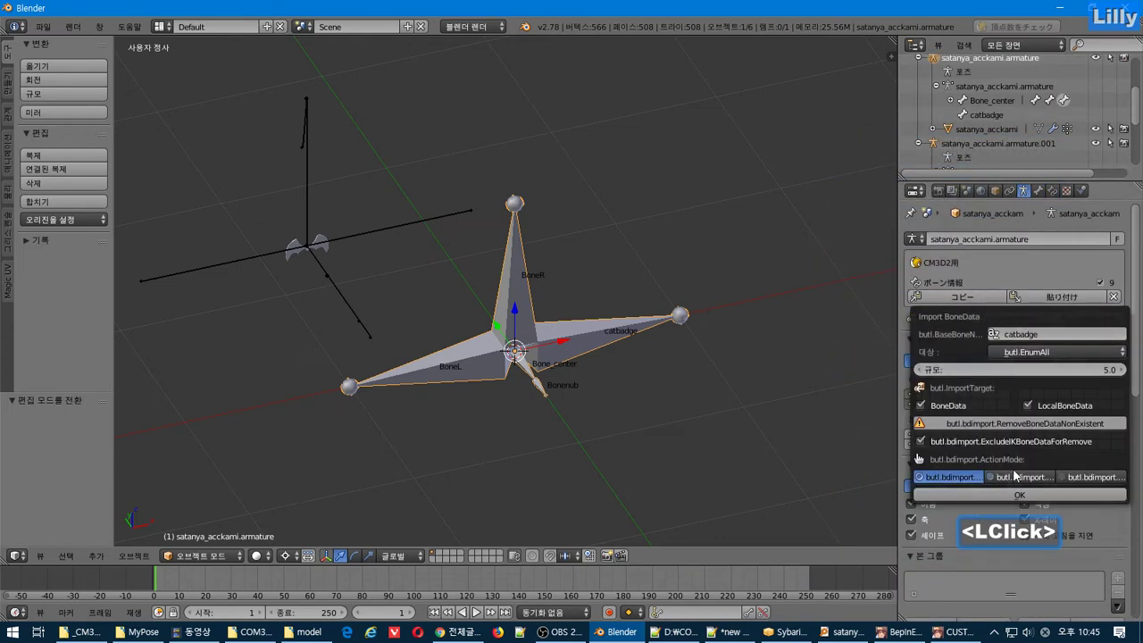
pyautogui.click(998, 492)
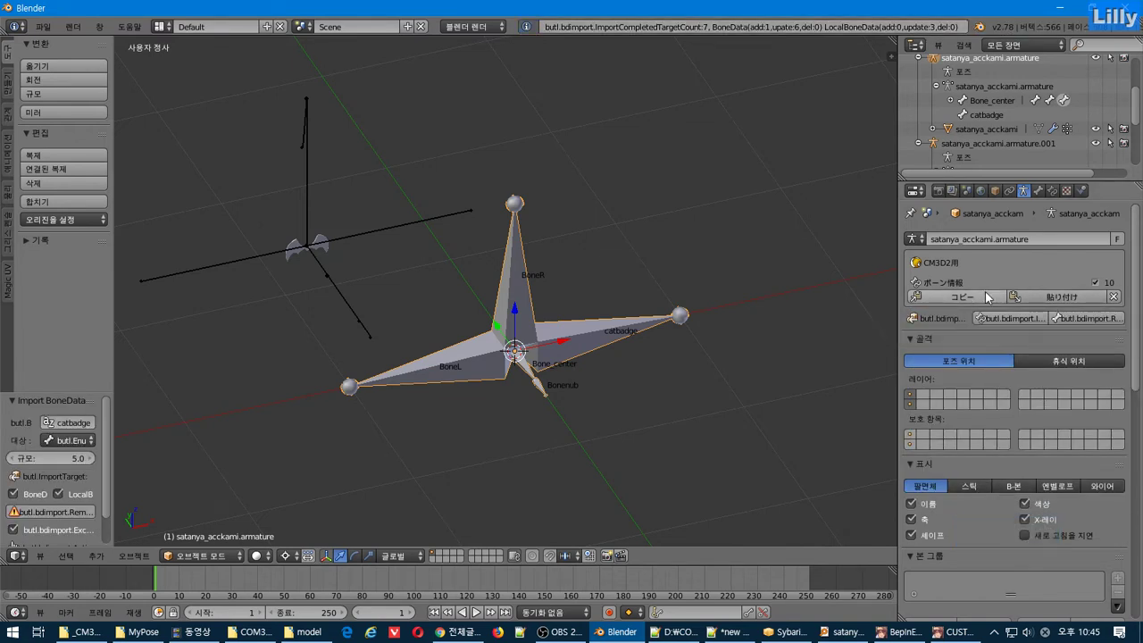
# Copy the armature's CM3D2 bone information and paste it onto the satanya_acckami mesh object.
pyautogui.click(932, 294)
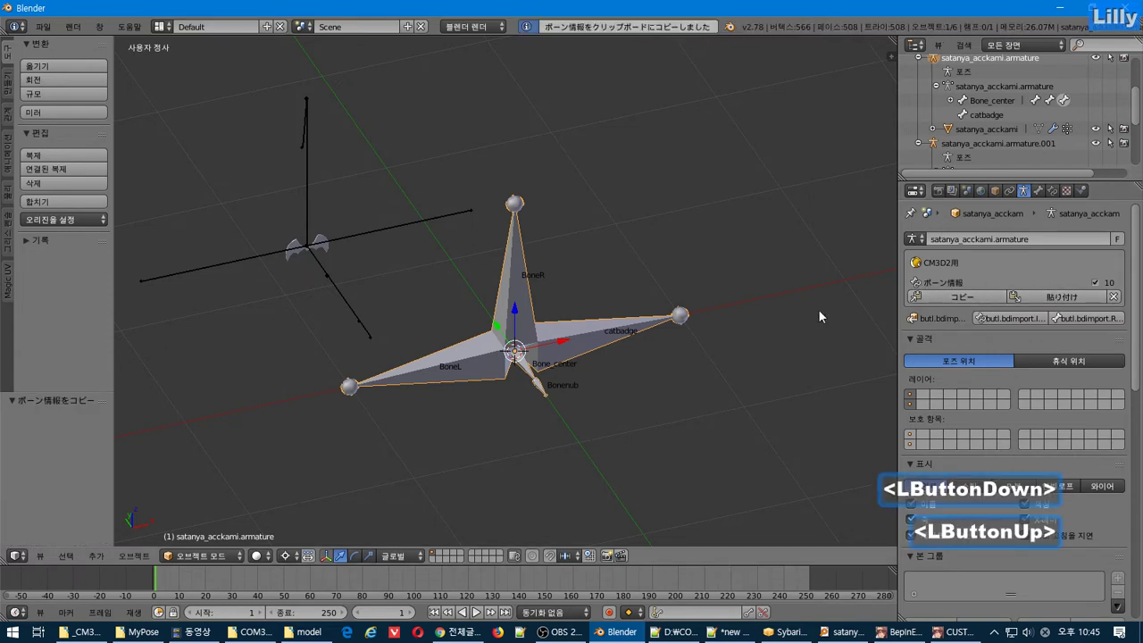
pyautogui.click(953, 130)
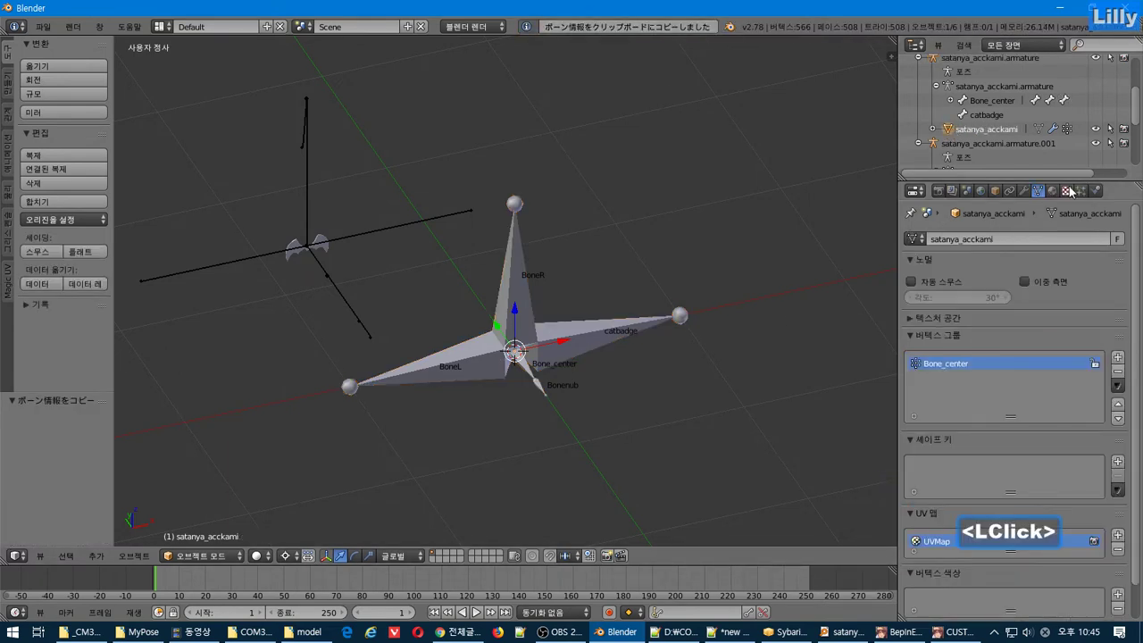
pyautogui.click(994, 190)
pyautogui.click(1138, 283)
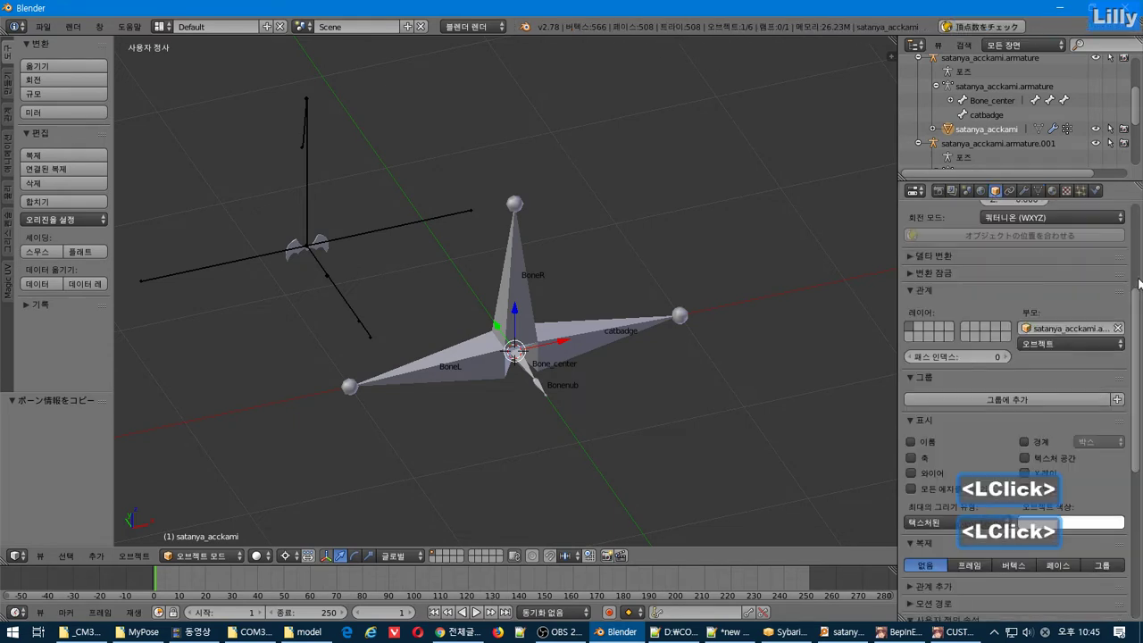
pyautogui.moveTo(1135, 297); pyautogui.dragTo(1135, 213)
pyautogui.click(1063, 270)
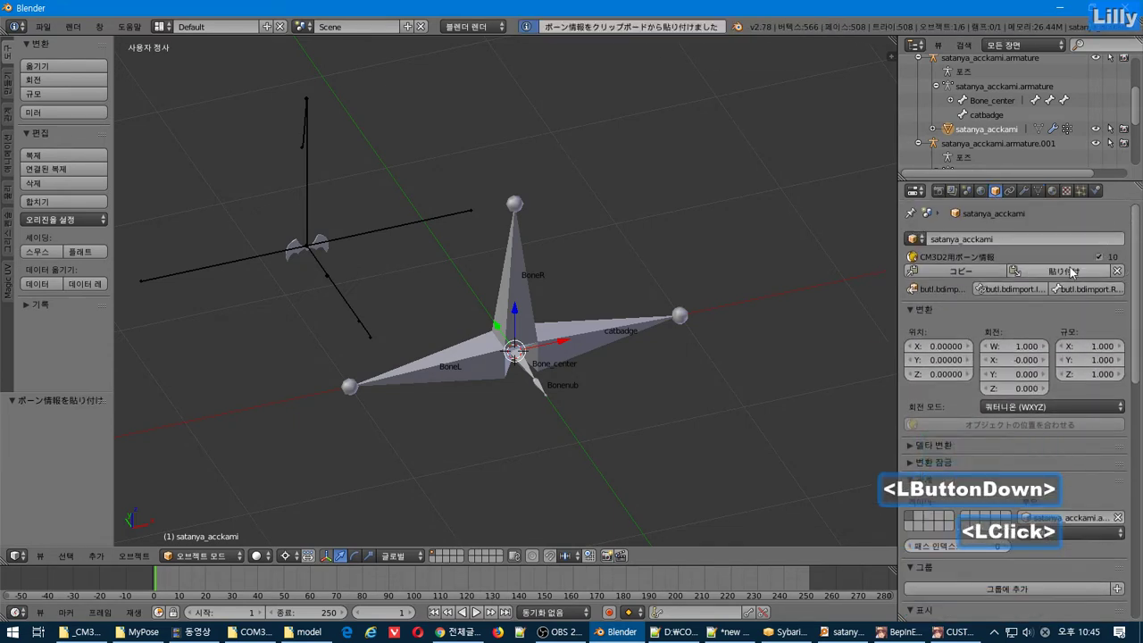
# Export the satanya_acckami mesh again as a CM3D2 .model file.
pyautogui.click(43, 26)
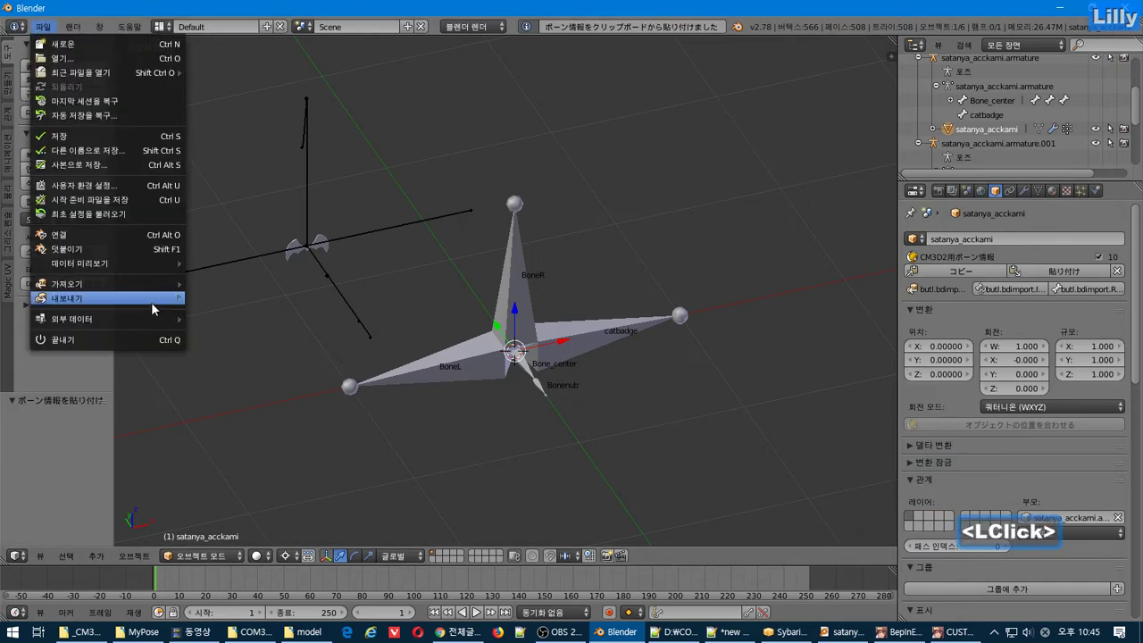
pyautogui.moveTo(153, 307)
pyautogui.click(237, 427)
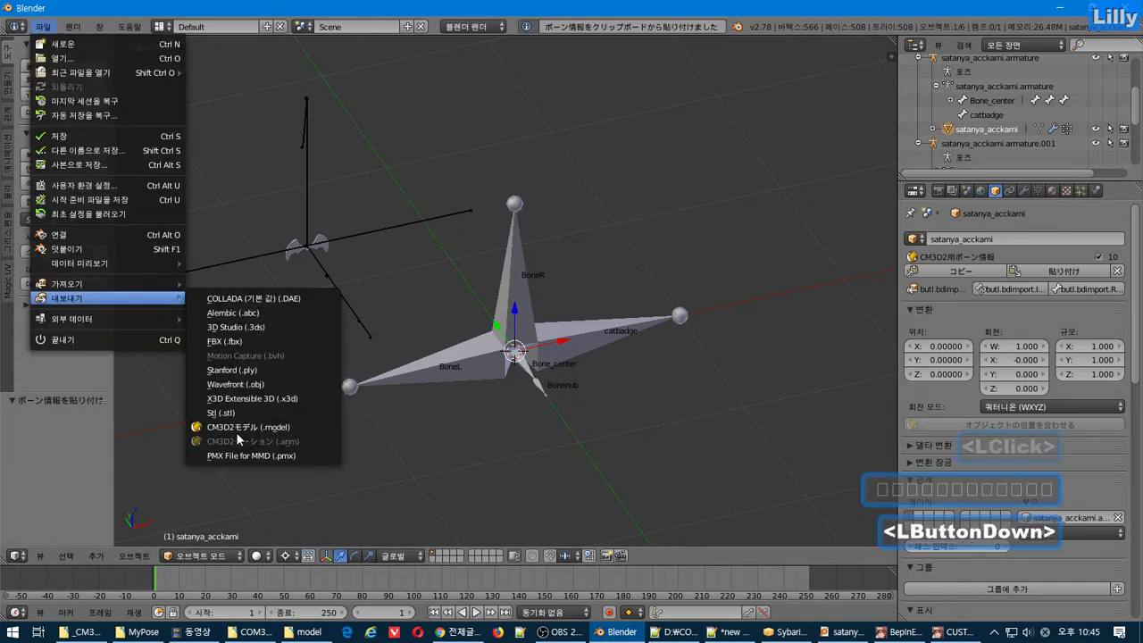
pyautogui.press('Return')
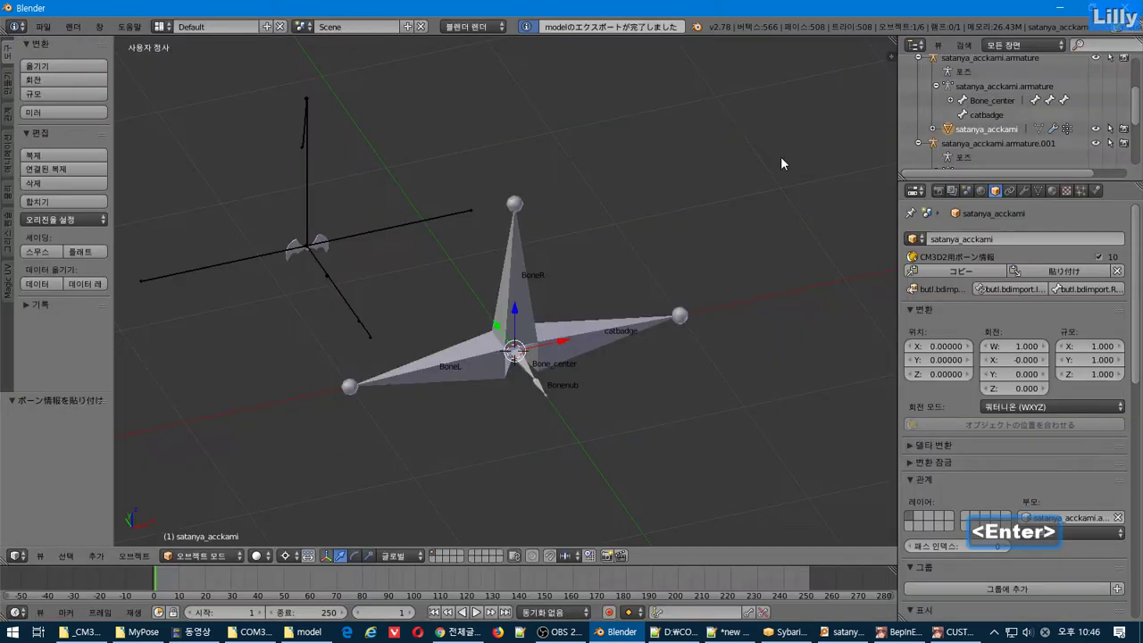
# Delete the previously imported test armature and its bat mesh beside the original bones.
pyautogui.click(268, 291)
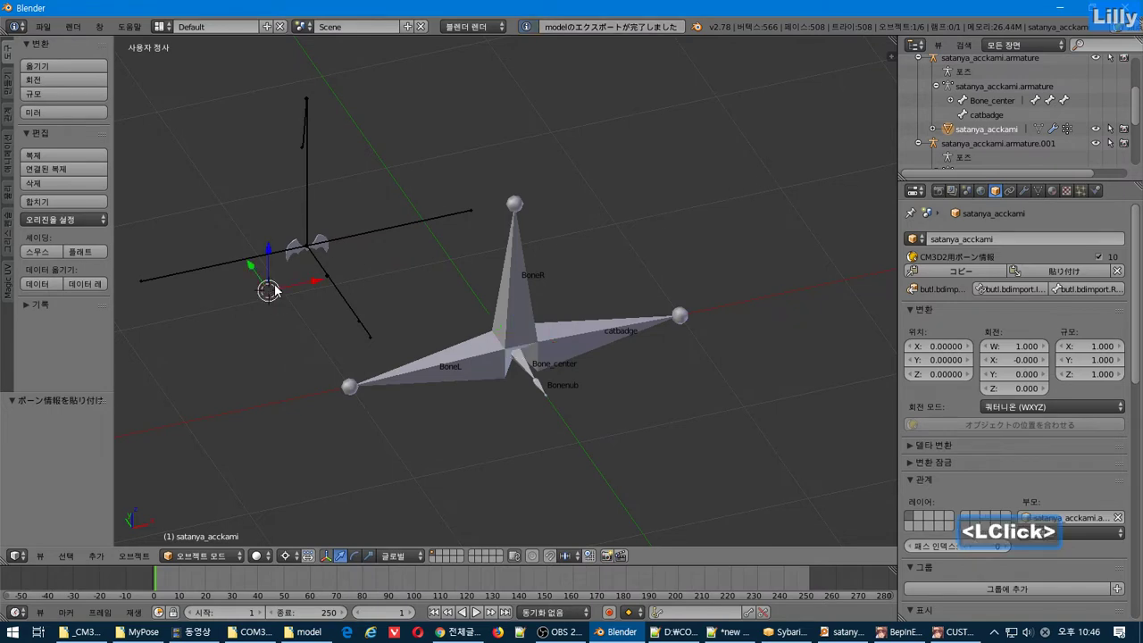
pyautogui.keyDown('shift'); pyautogui.rightClick(310, 254); pyautogui.keyUp('shift')
pyautogui.press('Delete')
pyautogui.press('Return')
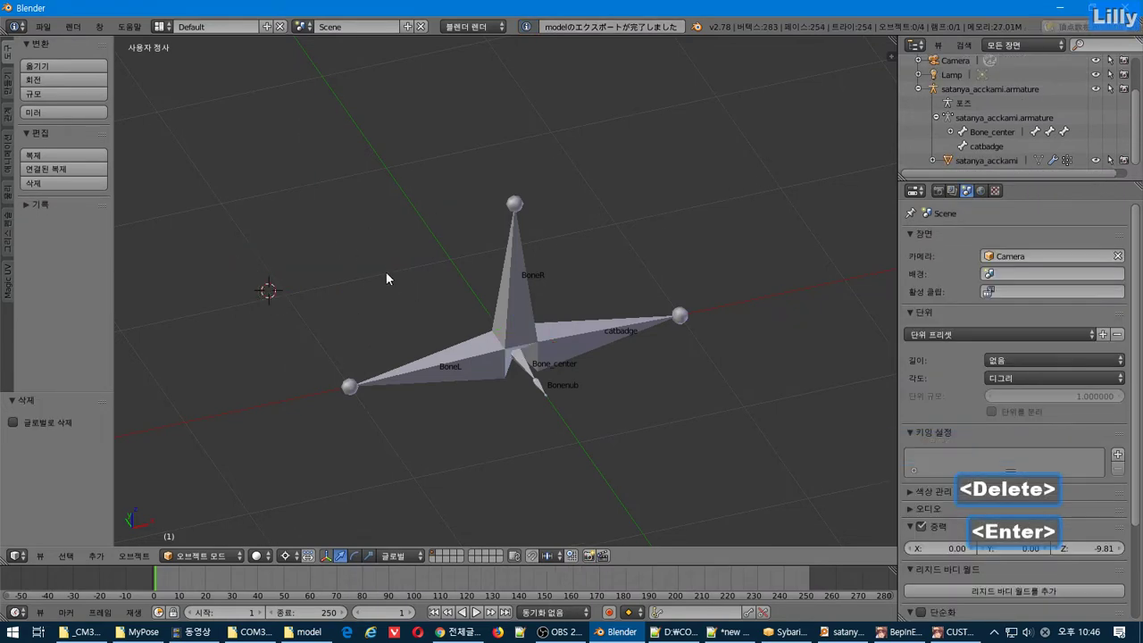
# Import satanya_acckami.model as a CM3D2 model and move it about -0.795, 0.706, 0.554 away from the original bones.
pyautogui.click(43, 27)
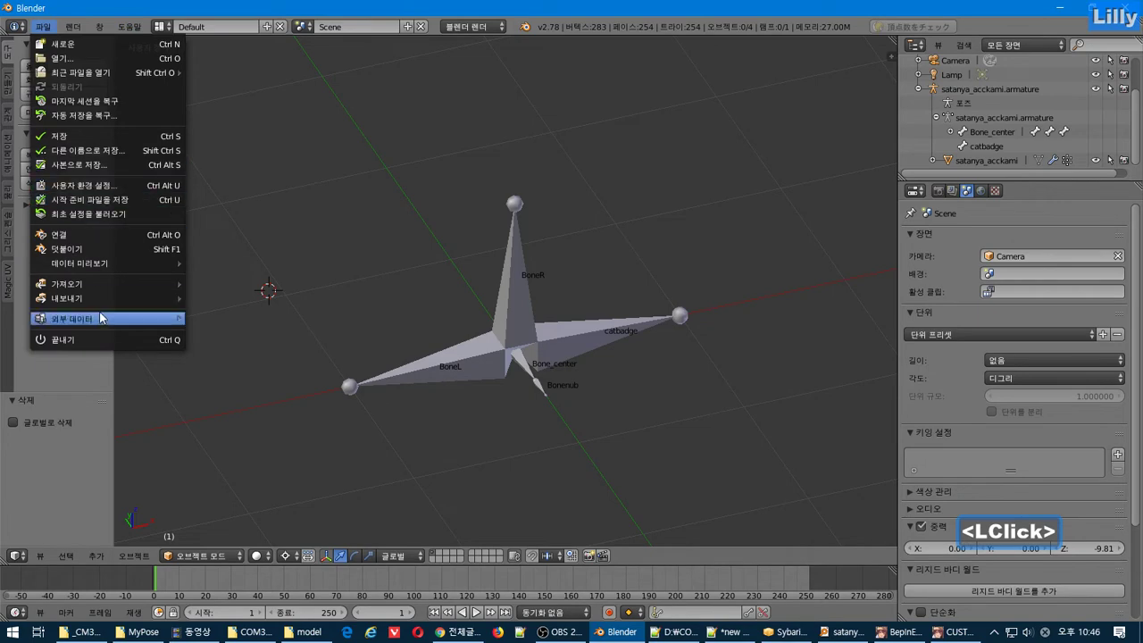
pyautogui.moveTo(107, 284)
pyautogui.click(223, 434)
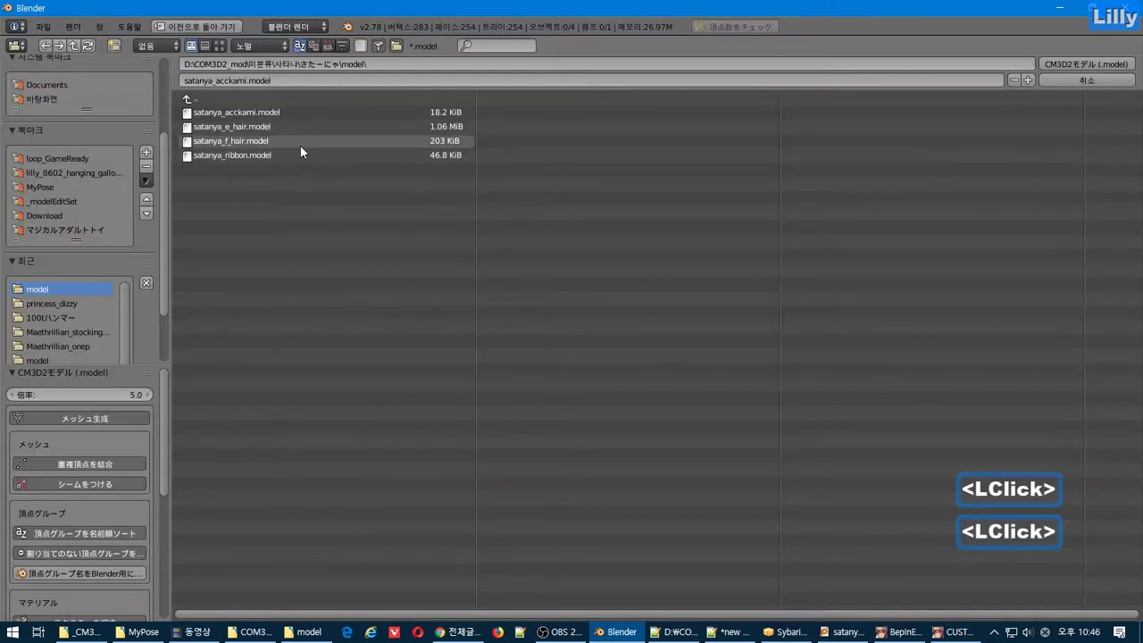
pyautogui.press('Return')
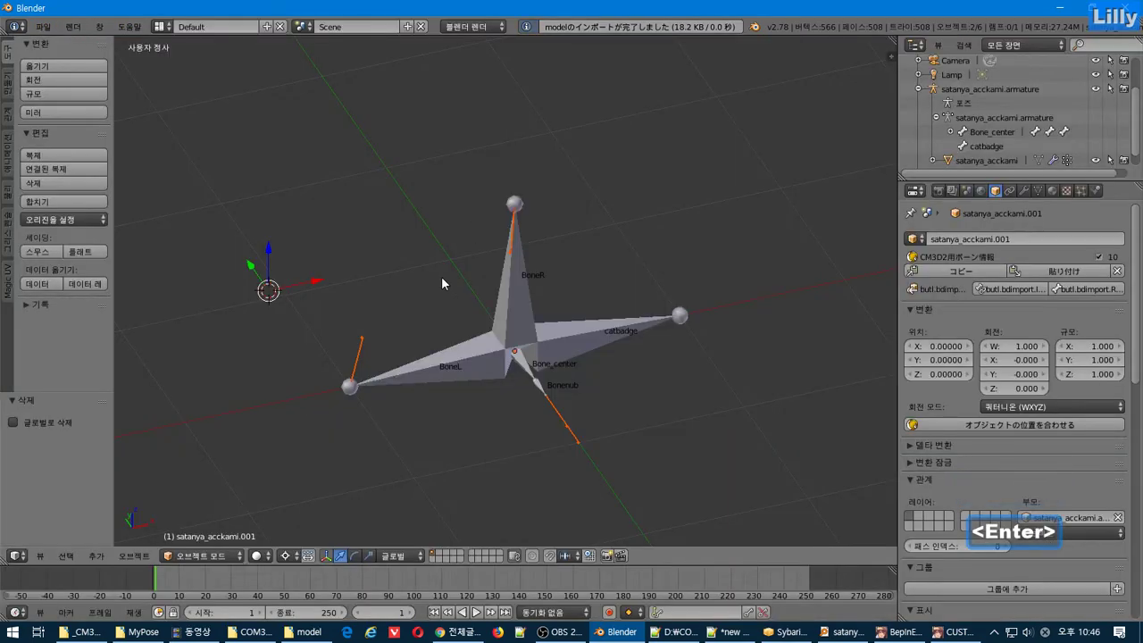
pyautogui.press('g')
pyautogui.click(307, 204)
pyautogui.moveTo(307, 203); pyautogui.dragTo(388, 285, button='middle')
# Switch to the Notepad++ notes and add a line reading "반드시 저장해서 한번 확인해 줄것".
pyautogui.hotkey('alt', 'Tab')
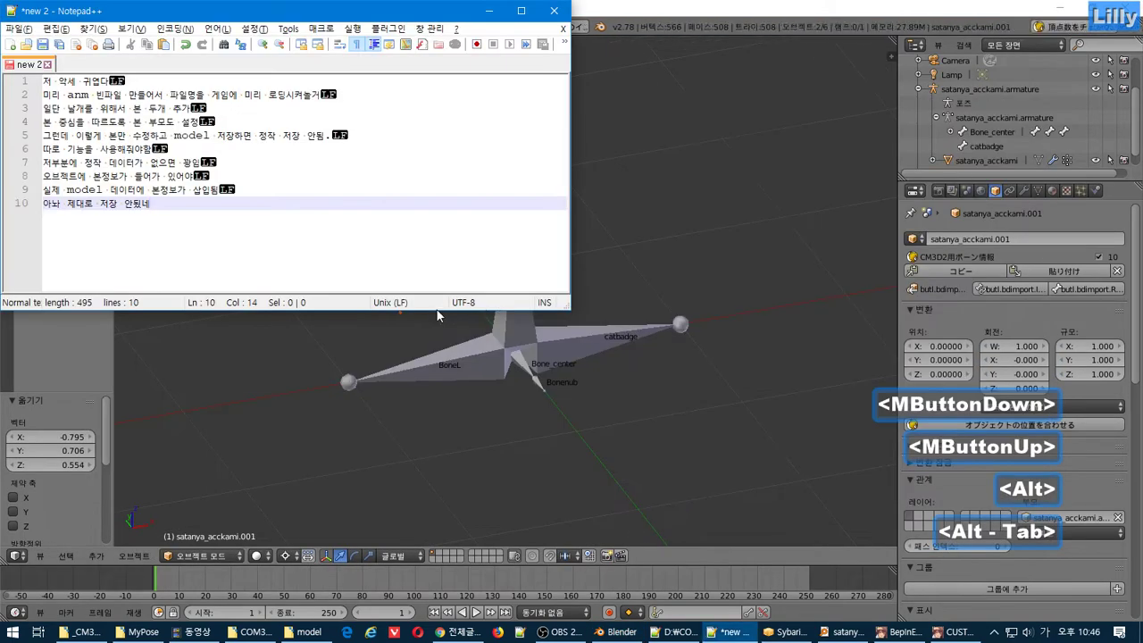
pyautogui.press('Return')
pyautogui.write('반드시 저')
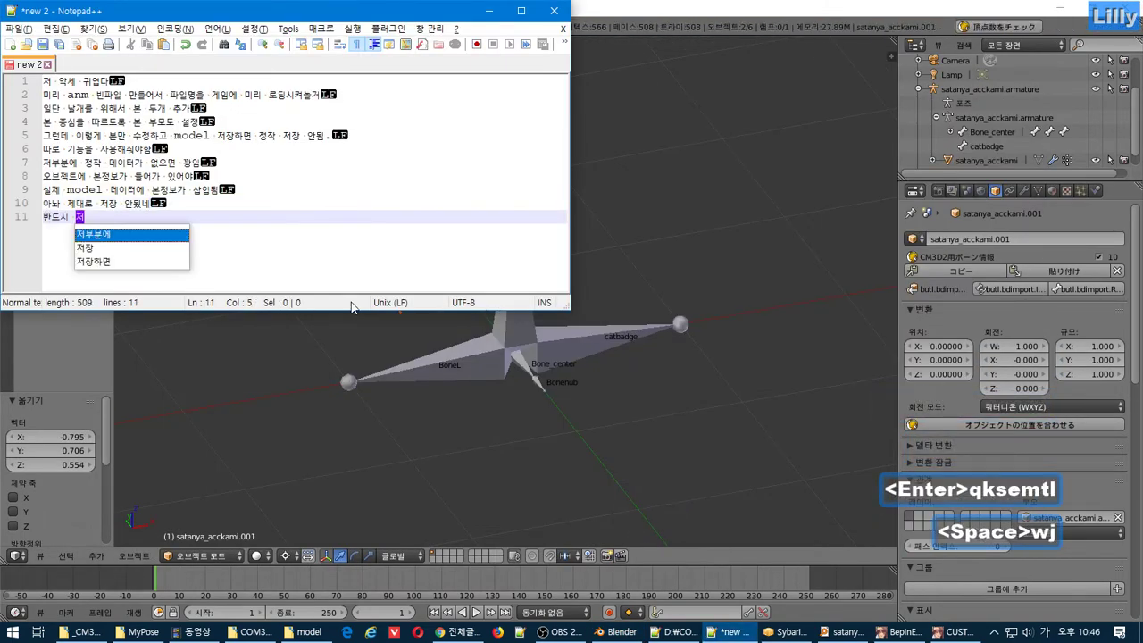
pyautogui.write('장해서 ')
pyautogui.write('한번 확인해 줅')
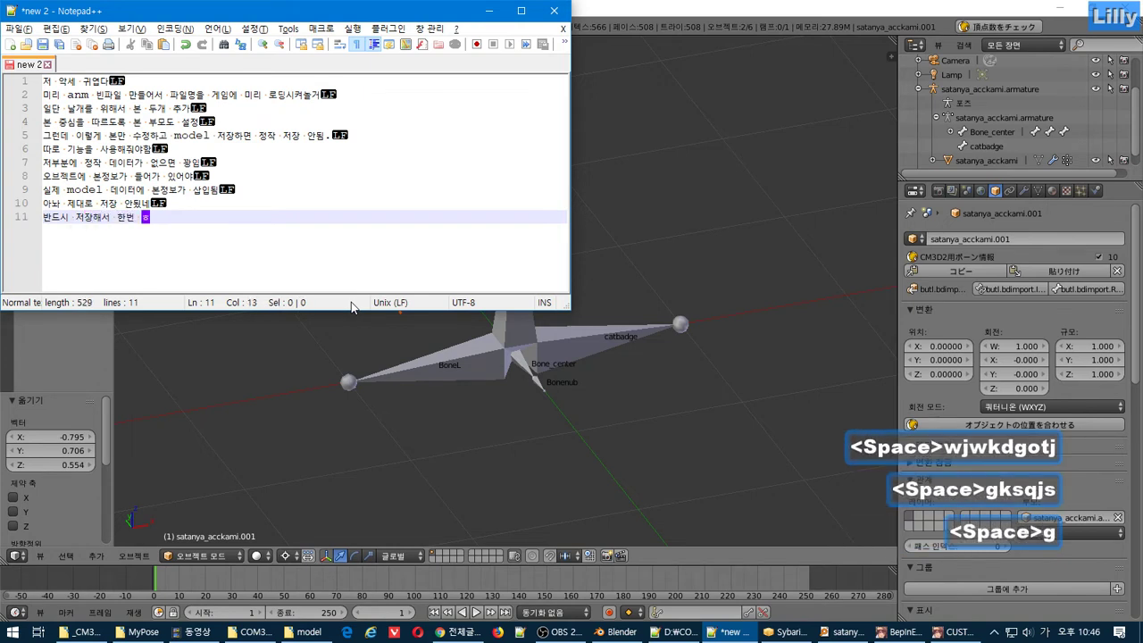
pyautogui.write('것')
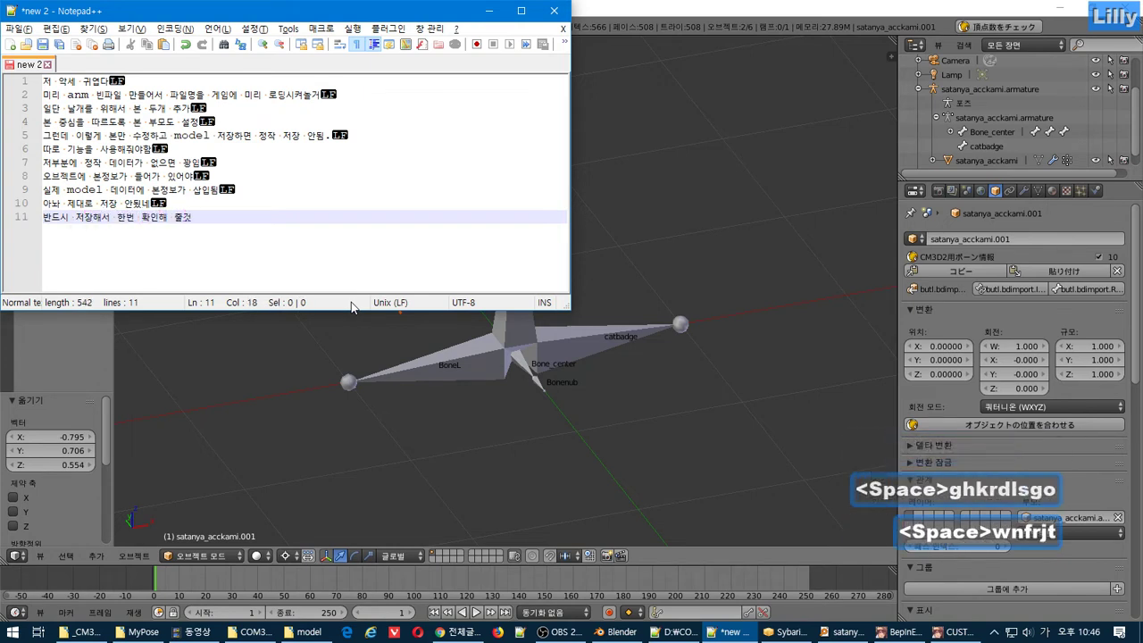
# Return to Blender, undo the test import, and delete all objects from the scene.
pyautogui.click(674, 9)
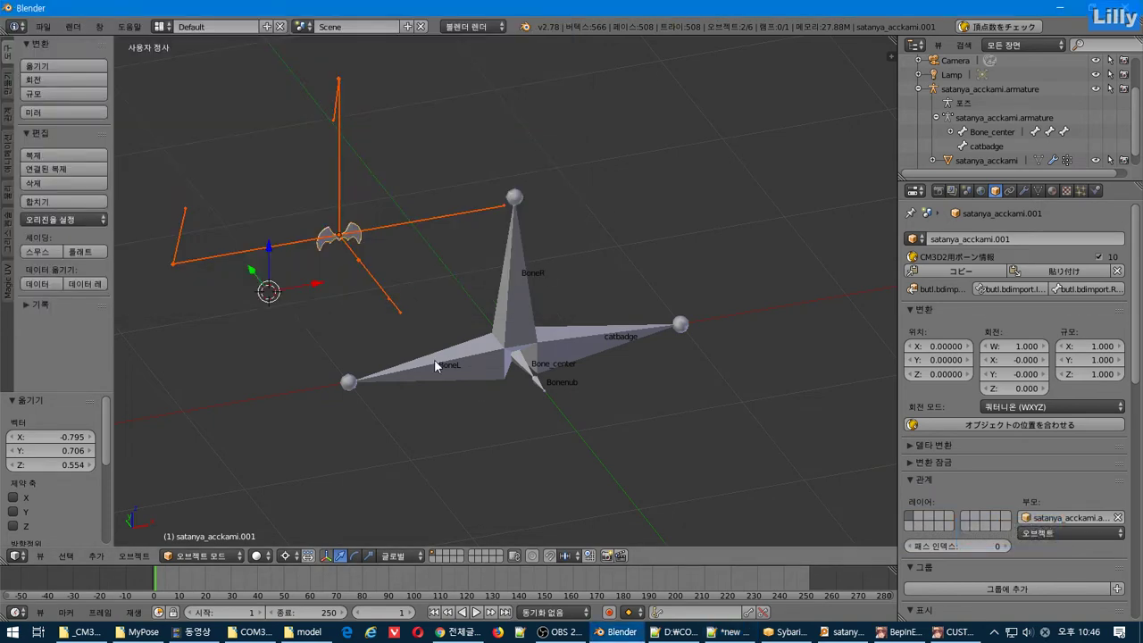
pyautogui.hotkey('ctrl', 'z')
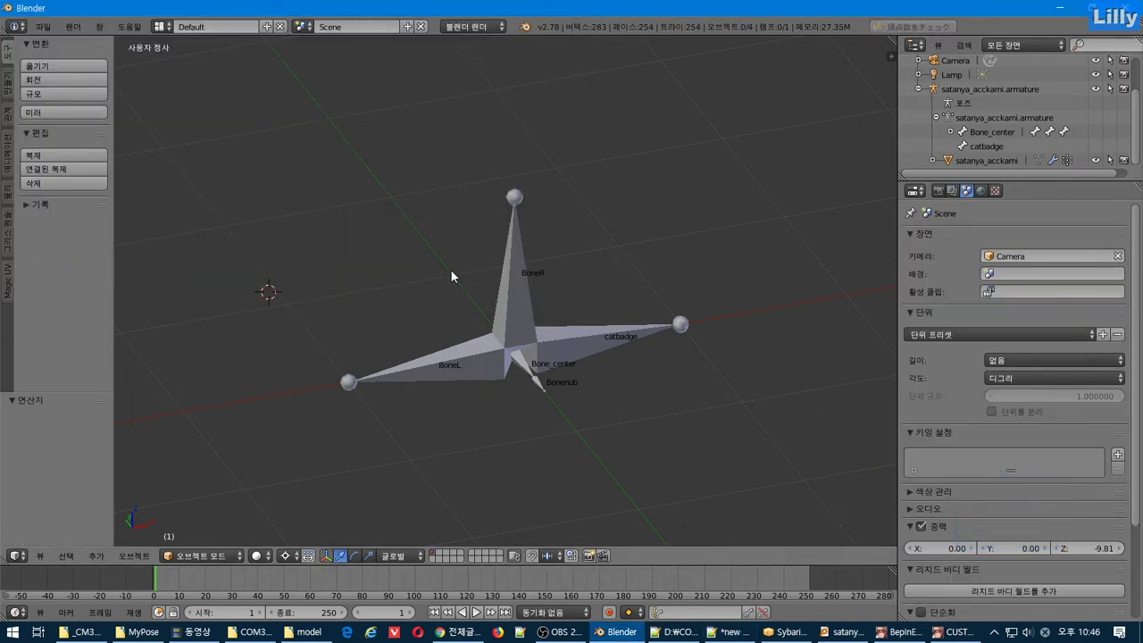
pyautogui.press('a')
pyautogui.press('a')
pyautogui.press('a')
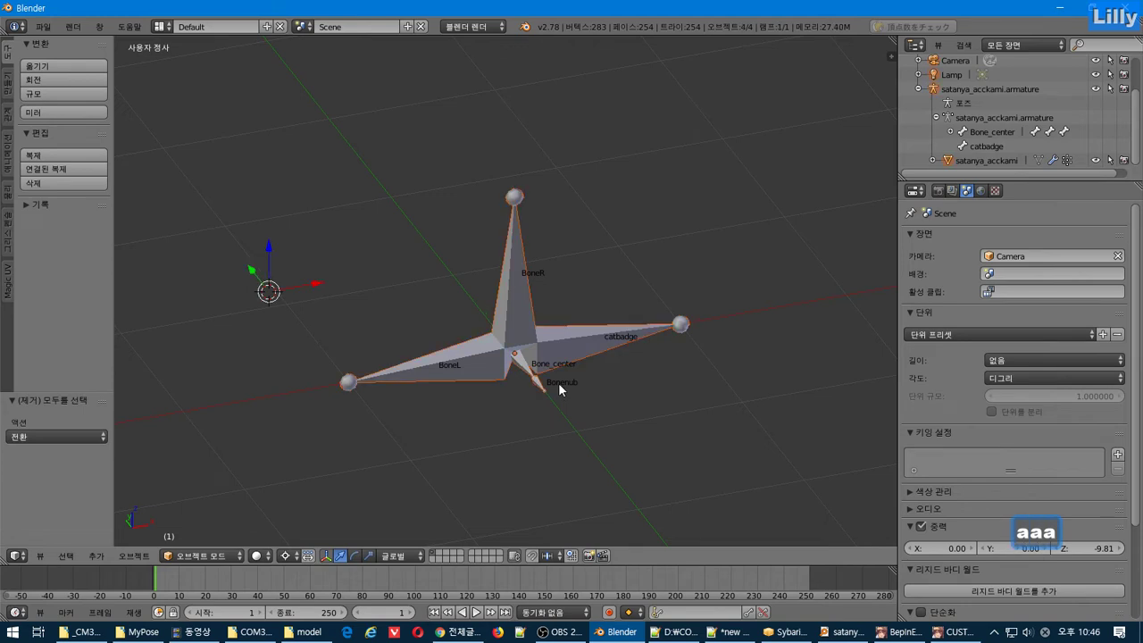
pyautogui.press('Delete')
pyautogui.press('Return')
# Import satanya_acckami.model from the さたーにゃ\model folder into the empty scene as a CM3D2 model.
pyautogui.click(43, 26)
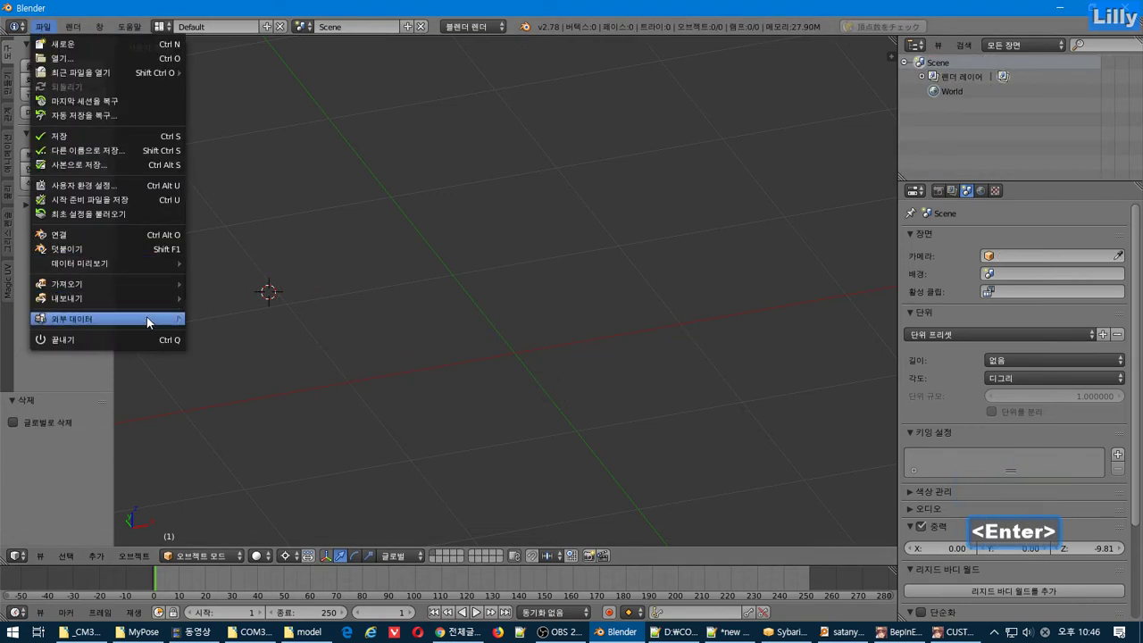
pyautogui.click(154, 287)
pyautogui.click(255, 420)
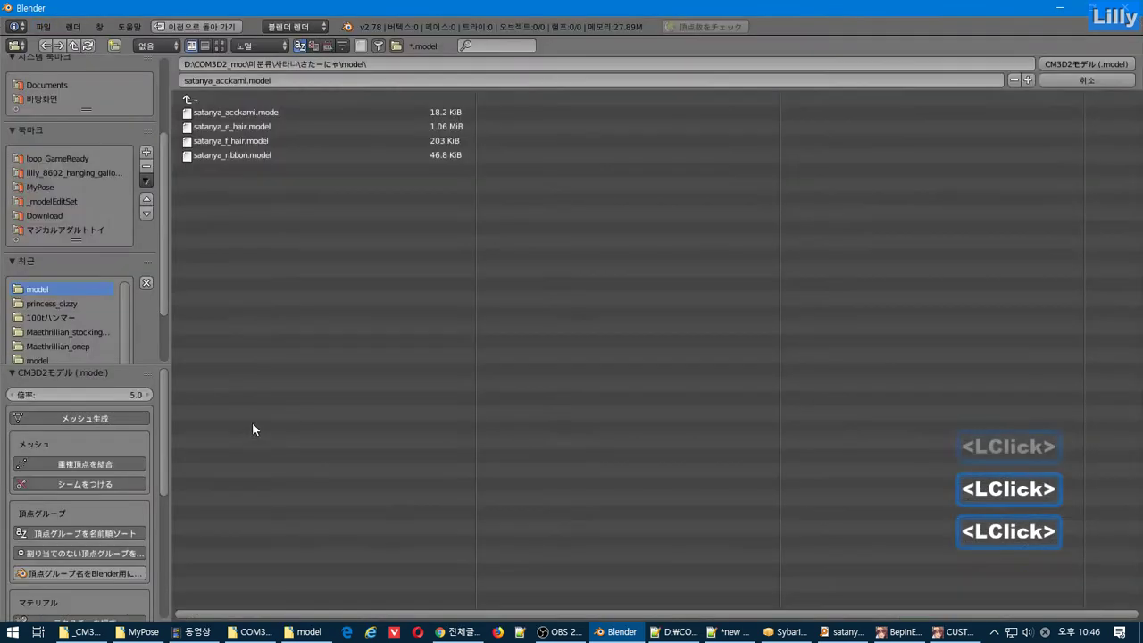
pyautogui.press('Return')
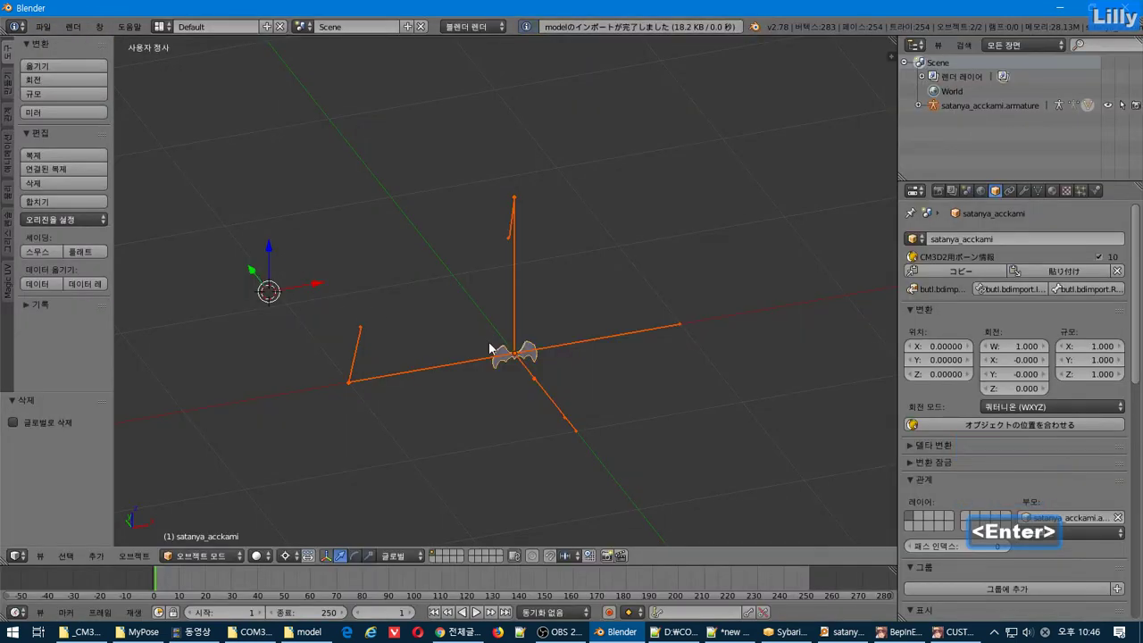
# Turn on bone names and axes for the satanya_acckami armature, try the octahedral bone display, and return to stick display.
pyautogui.scroll(4, 489, 348)
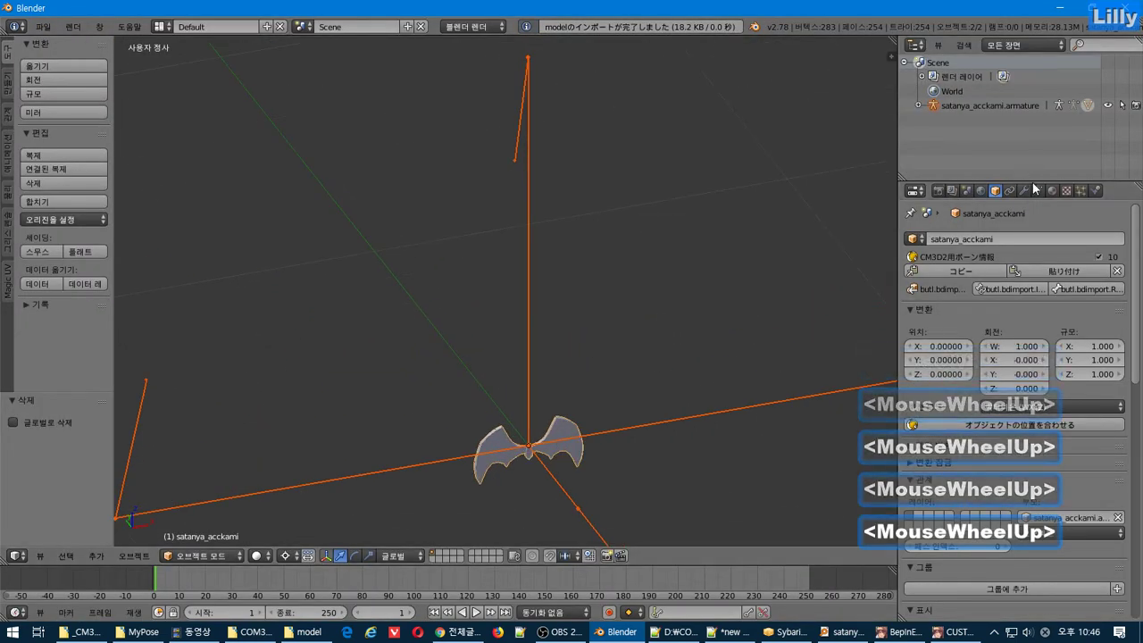
pyautogui.rightClick(529, 348)
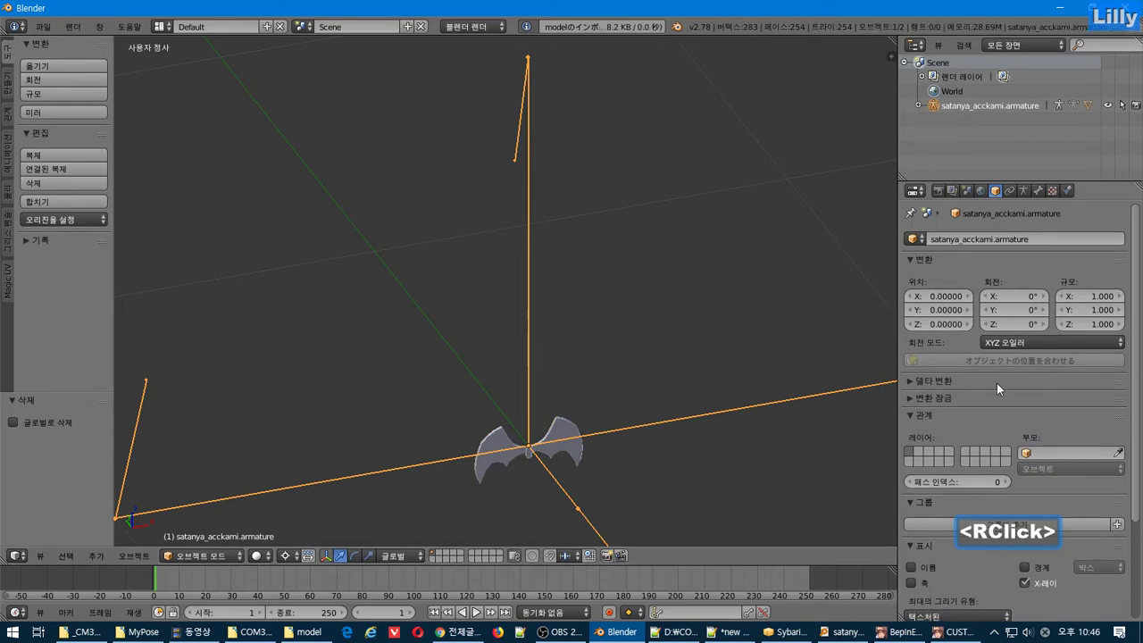
pyautogui.click(1024, 191)
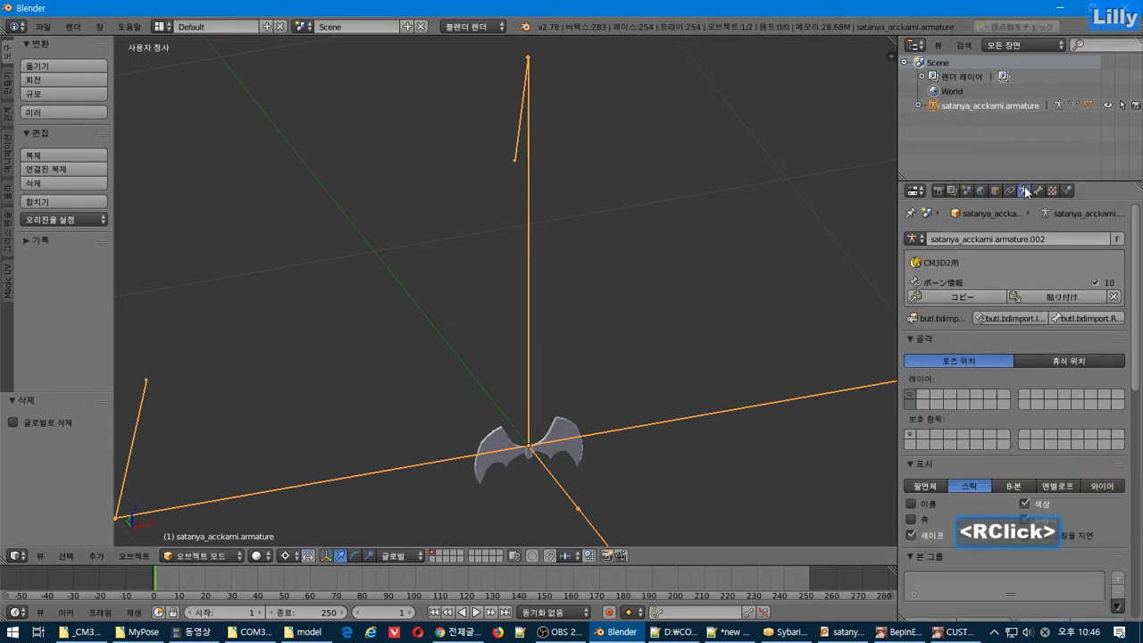
pyautogui.click(925, 486)
pyautogui.scroll(-2, 615, 442)
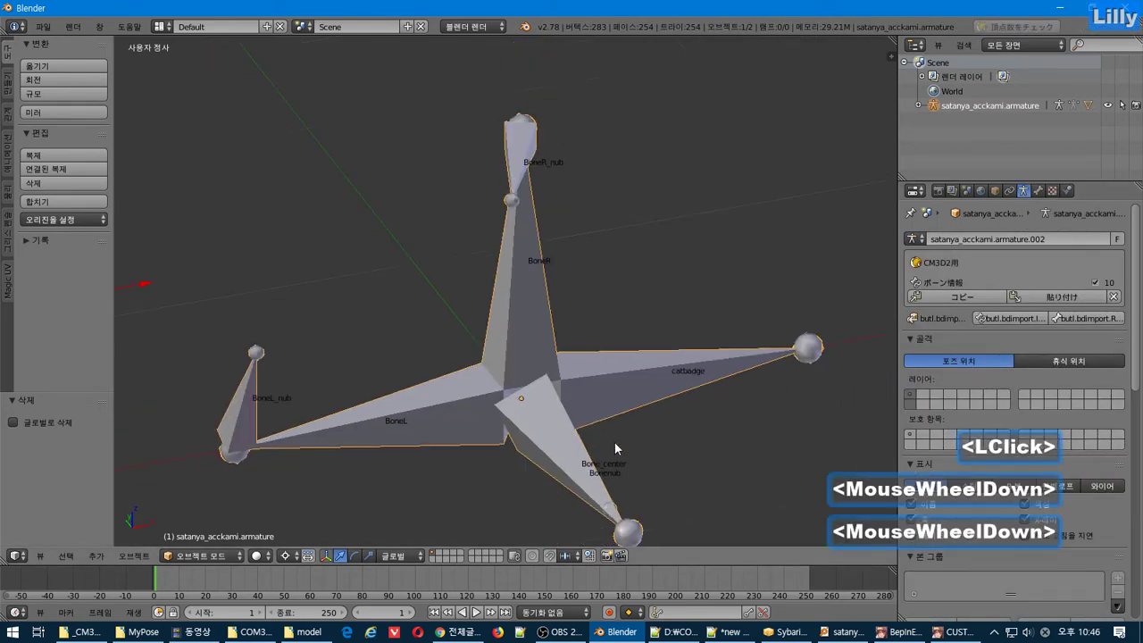
pyautogui.click(961, 487)
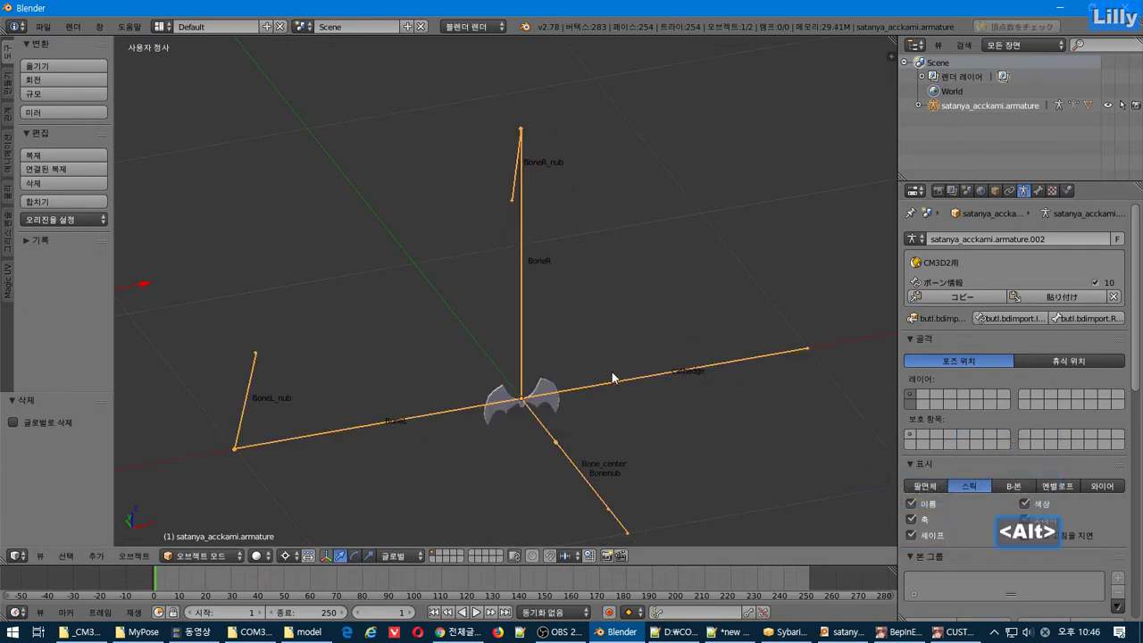
# Switch to Notepad++ to start a new note line, open photo mode (촬영 모드) in Custom Order Maid 3D2, and return to the notes.
pyautogui.hotkey('alt', 'Tab')
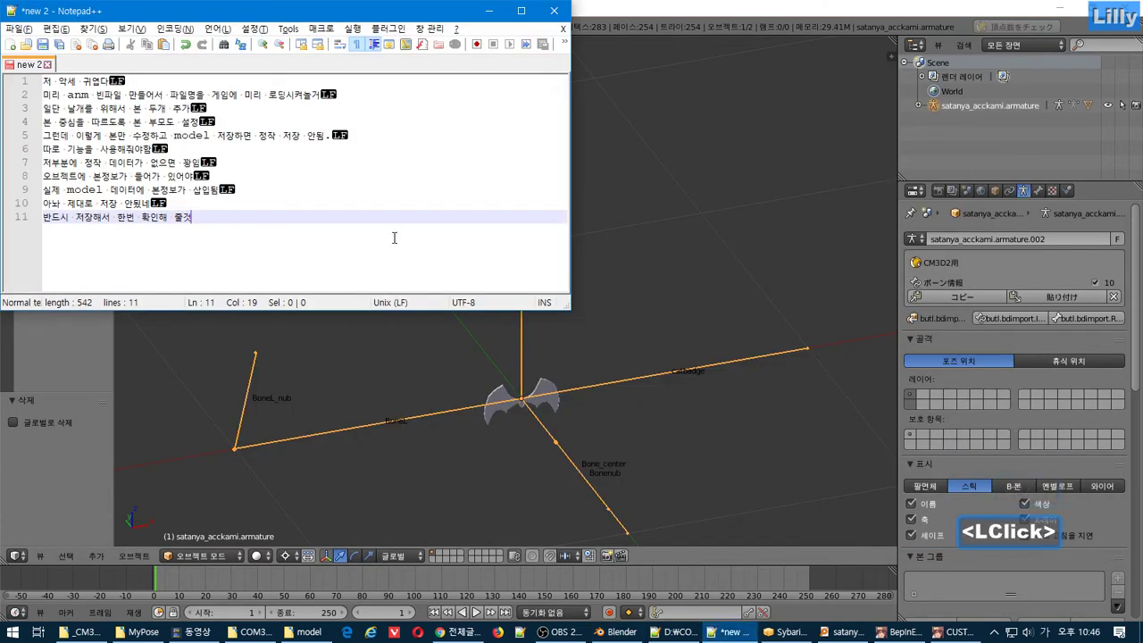
pyautogui.press('Return')
pyautogui.hotkey('alt', 'Tab')
pyautogui.hotkey('alt', 'Tab')
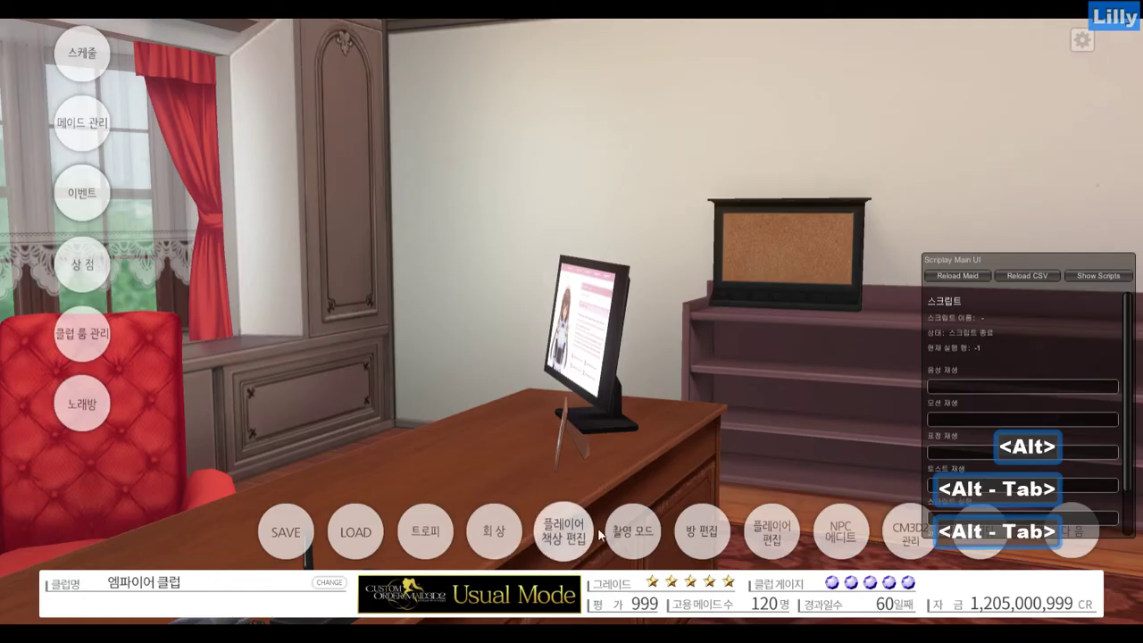
pyautogui.click(632, 530)
pyautogui.hotkey('alt', 'Tab')
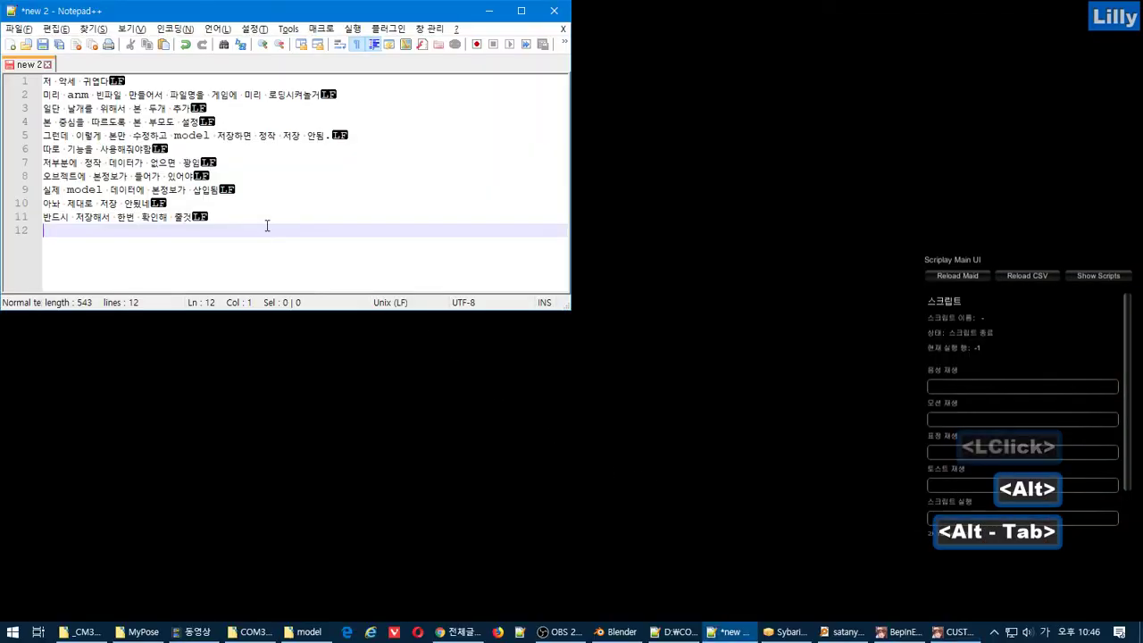
# Write the note "이제 실제 날게가 본에다라 움직이도록 웨이트를 걸어줄거" on line 12.
pyautogui.write('이제 ')
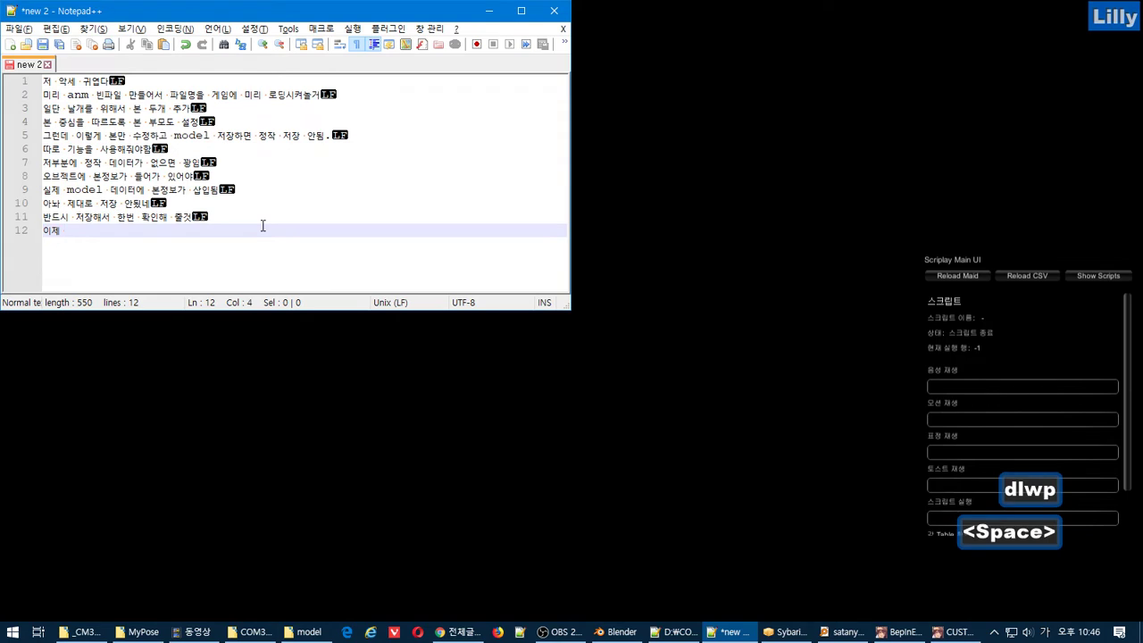
pyautogui.write('실제')
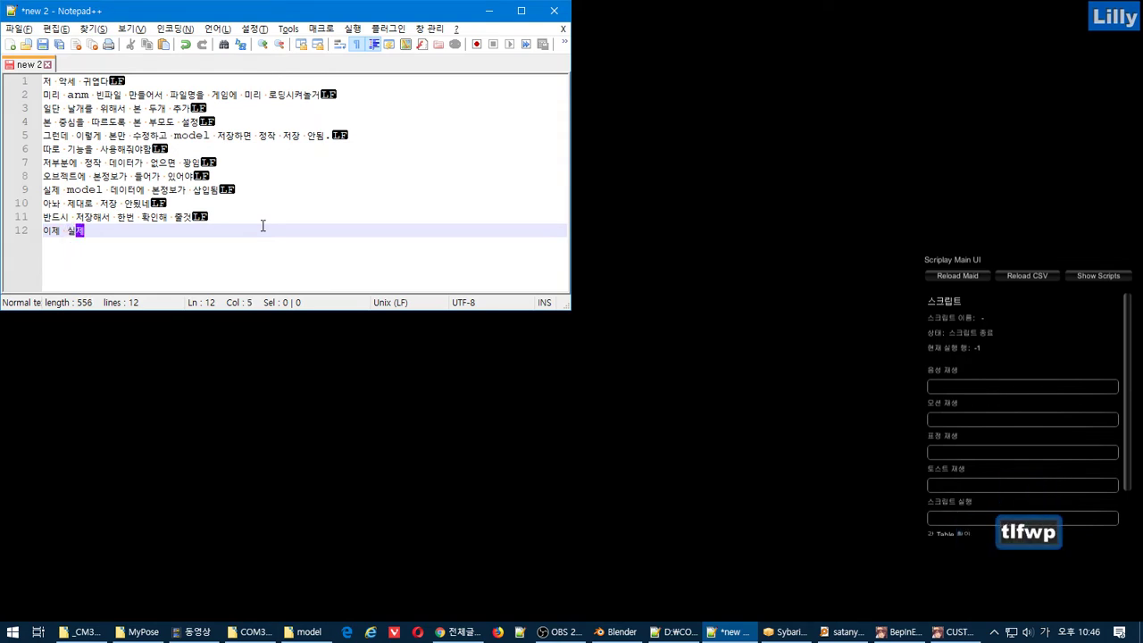
pyautogui.write(' 날게')
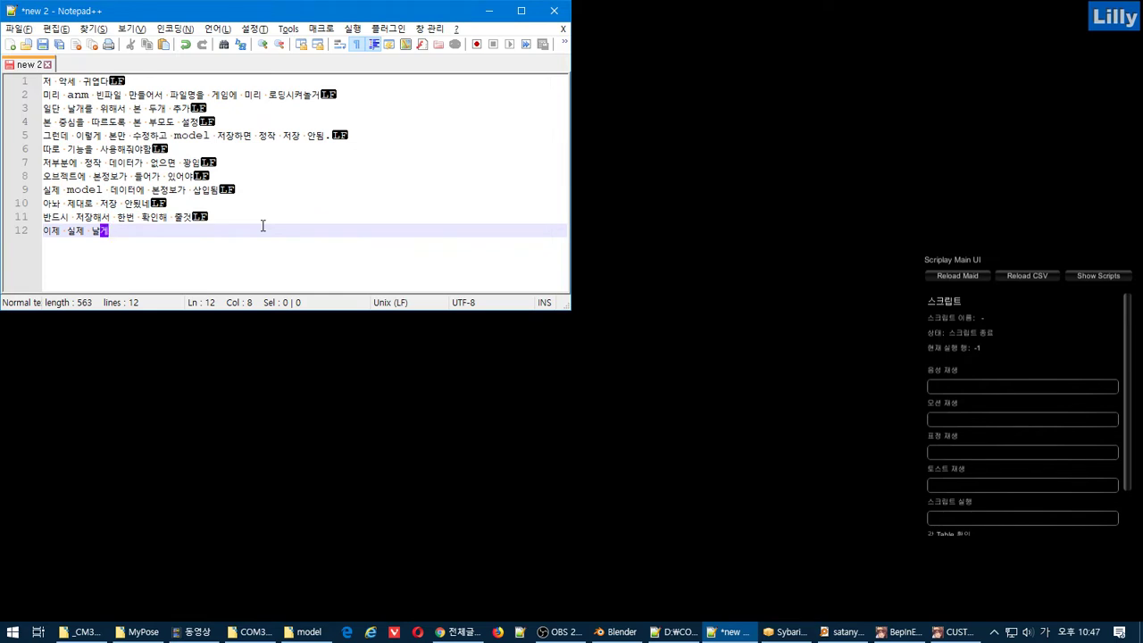
pyautogui.write('가 ')
pyautogui.write('본에따라 움')
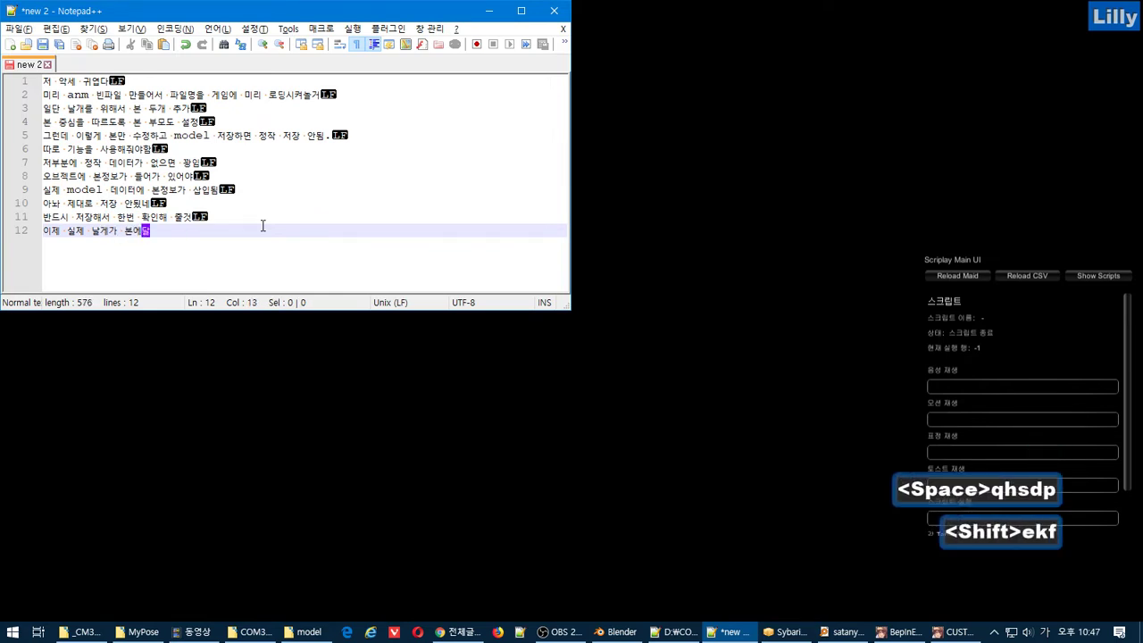
pyautogui.write('직ㅇ')
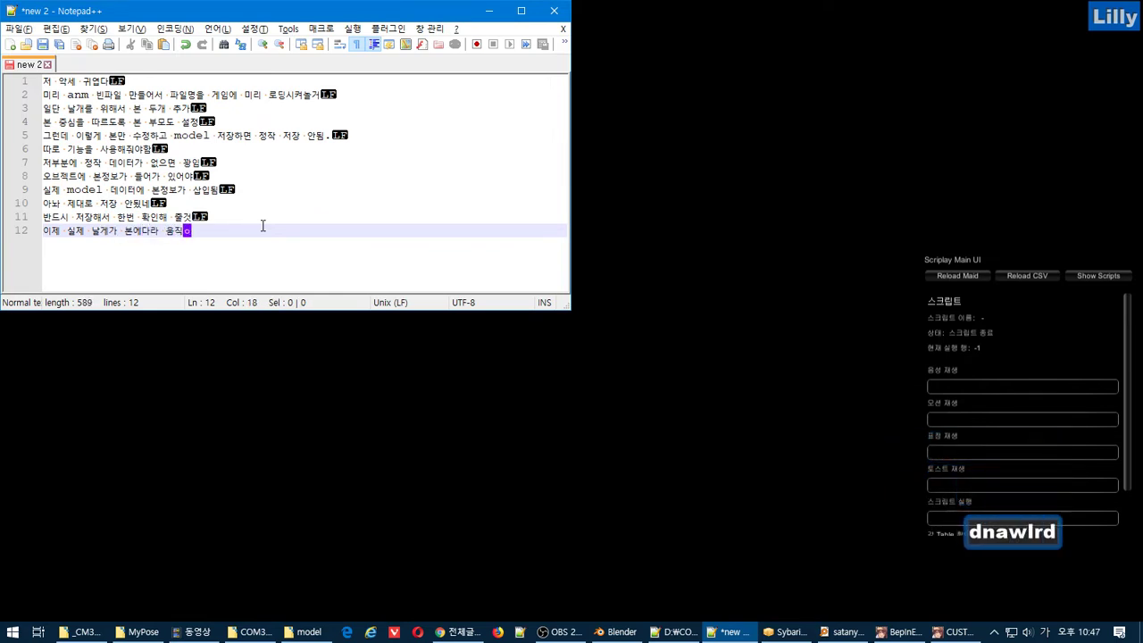
pyautogui.write('도록 웨이')
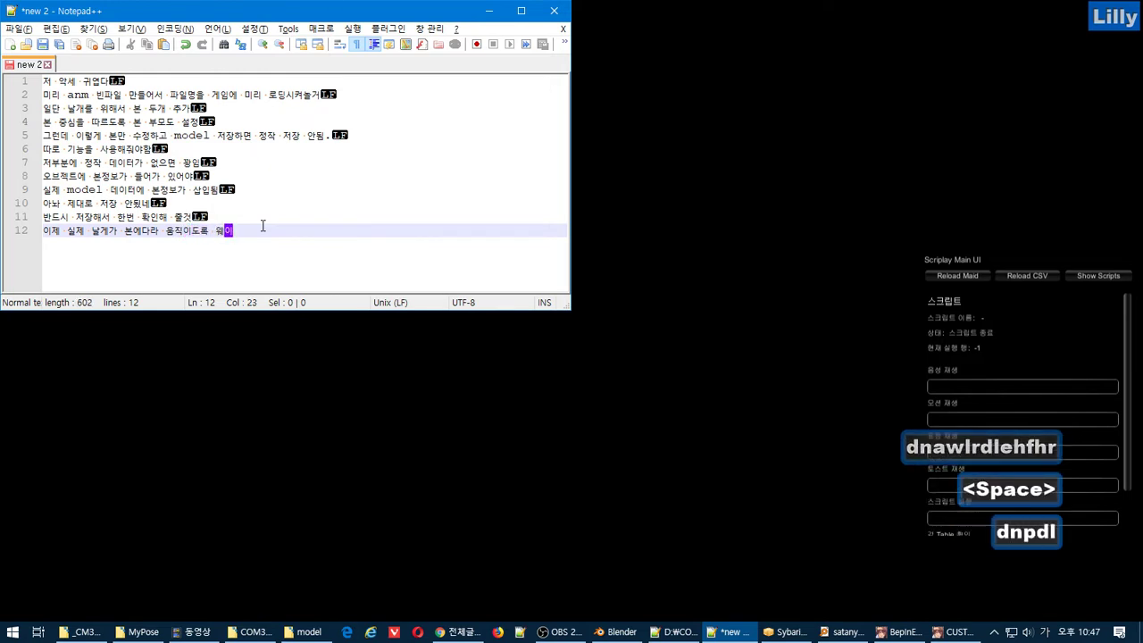
pyautogui.write('트를 걸어줄거')
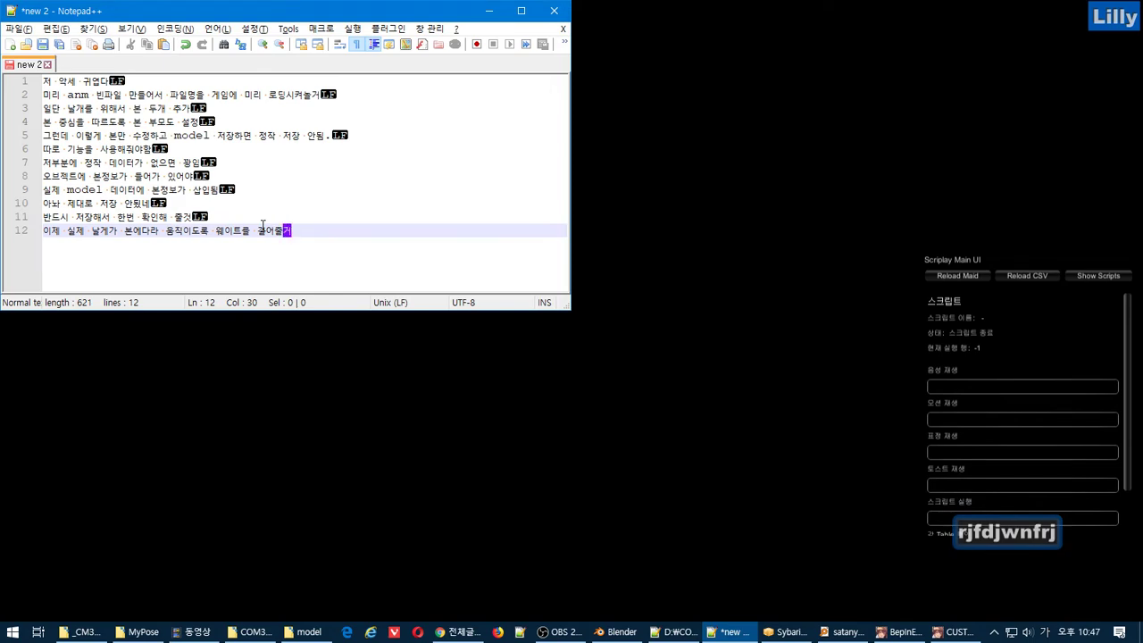
# Switch to Blender, put the satanya_acckami armature in Pose mode, and put the bat wing mesh in Weight Paint mode.
pyautogui.hotkey('alt', 'Tab')
pyautogui.hotkey('alt', 'Tab')
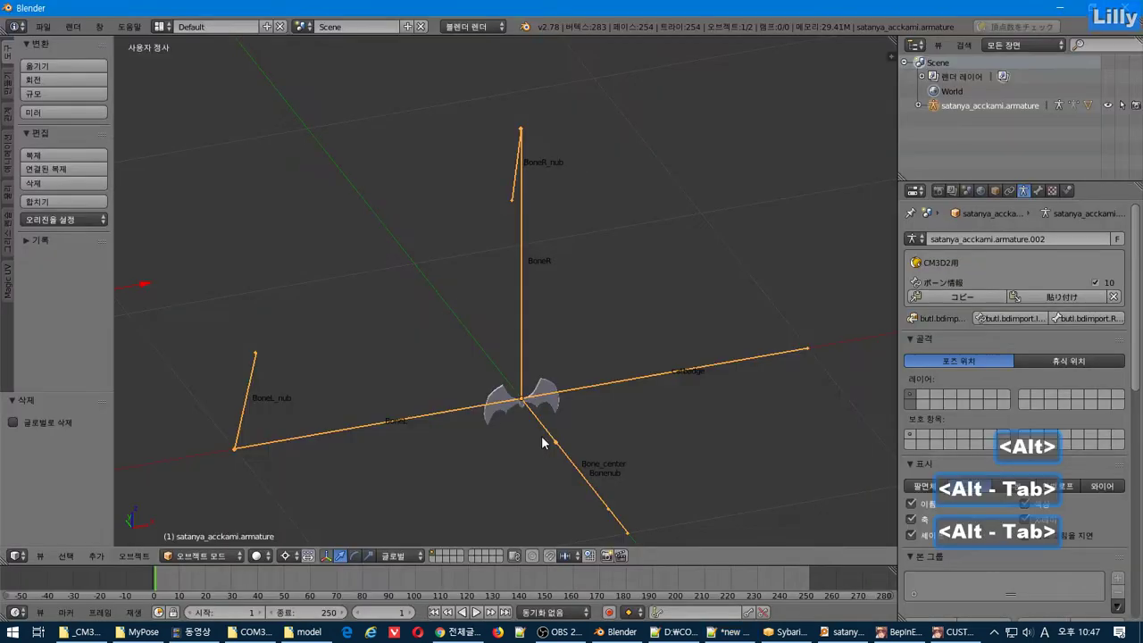
pyautogui.scroll(2, 607, 433)
pyautogui.keyDown('shift'); pyautogui.moveTo(607, 433); pyautogui.dragTo(571, 308, button='middle'); pyautogui.keyUp('shift')
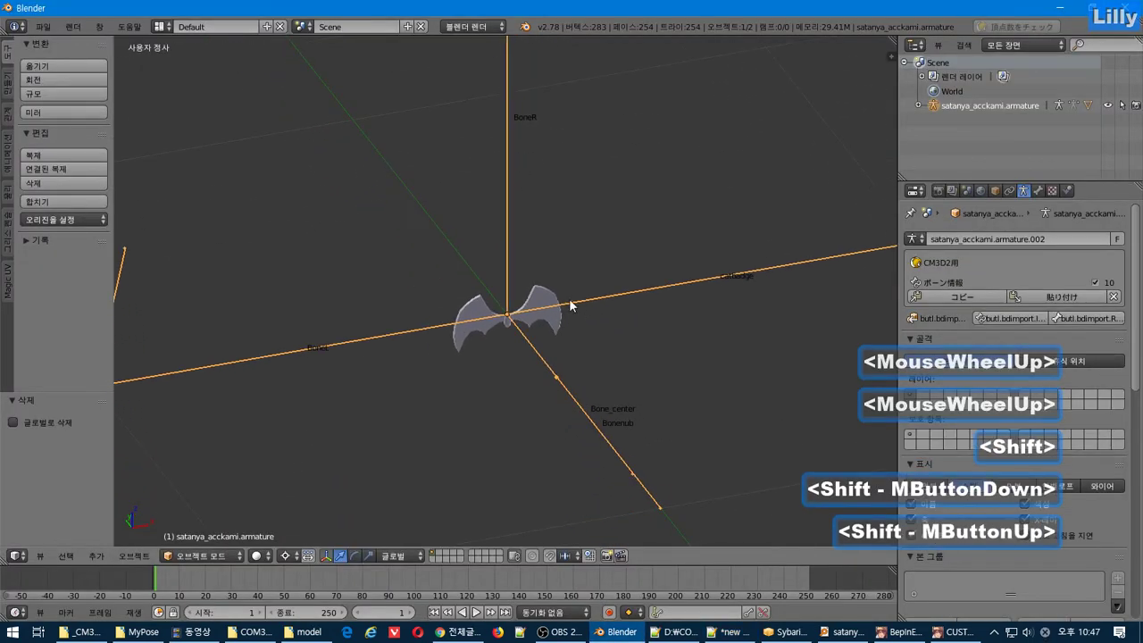
pyautogui.click(215, 556)
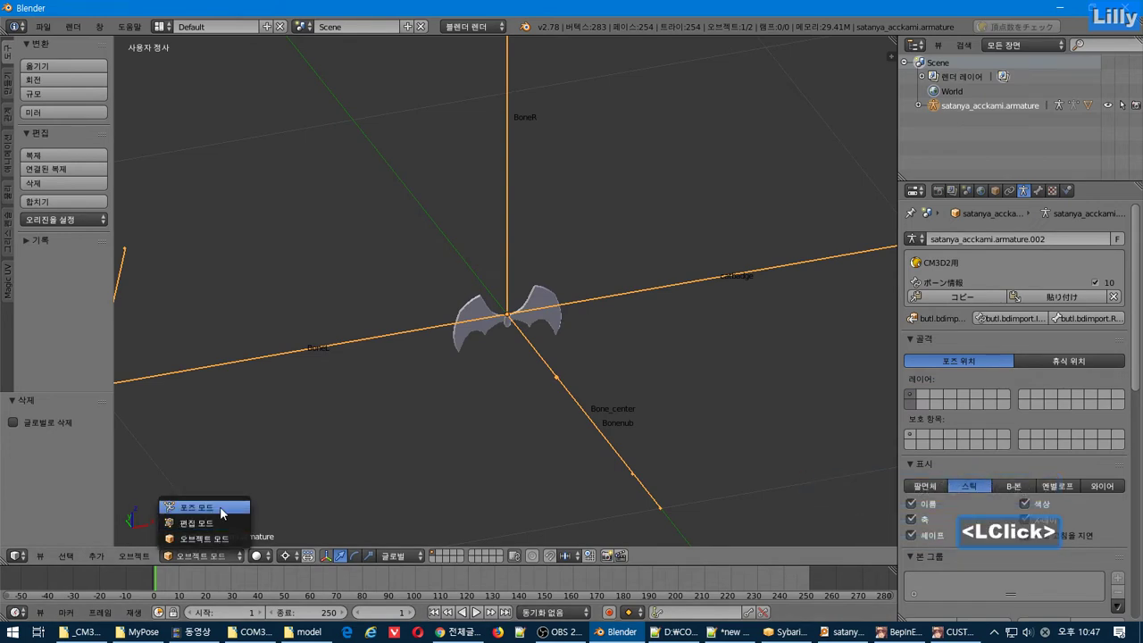
pyautogui.click(194, 506)
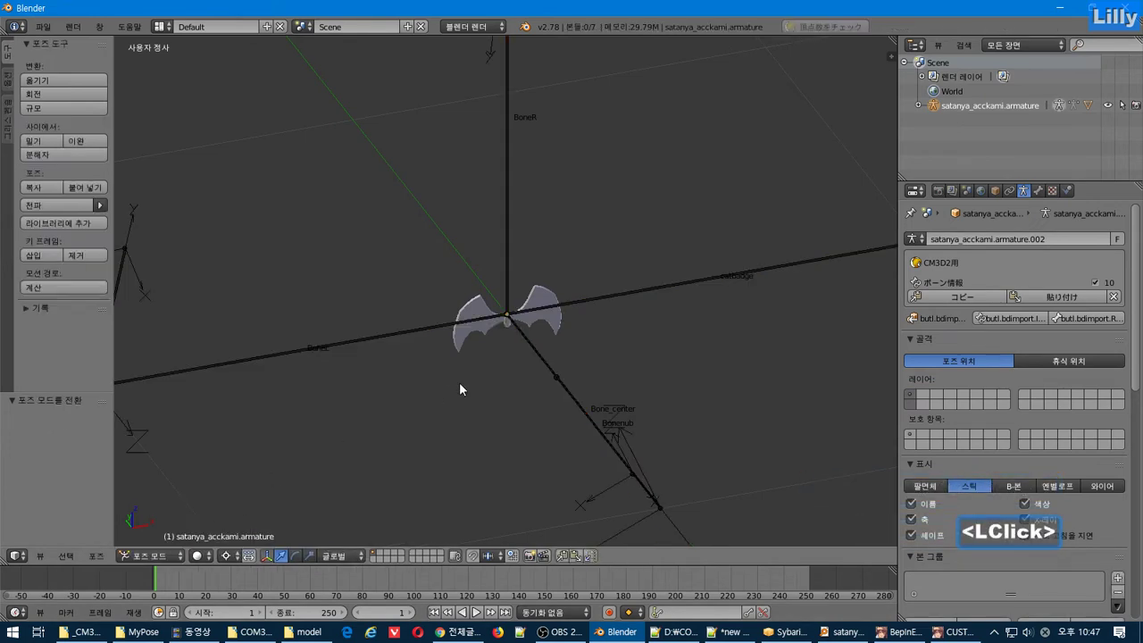
pyautogui.rightClick(546, 297)
pyautogui.click(193, 557)
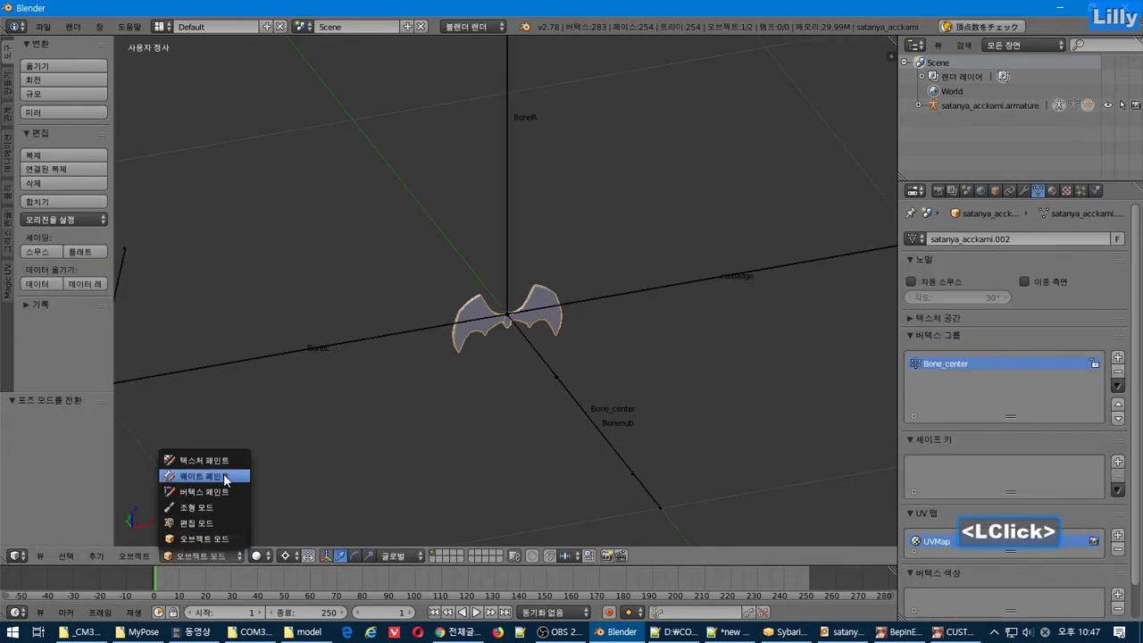
pyautogui.click(204, 476)
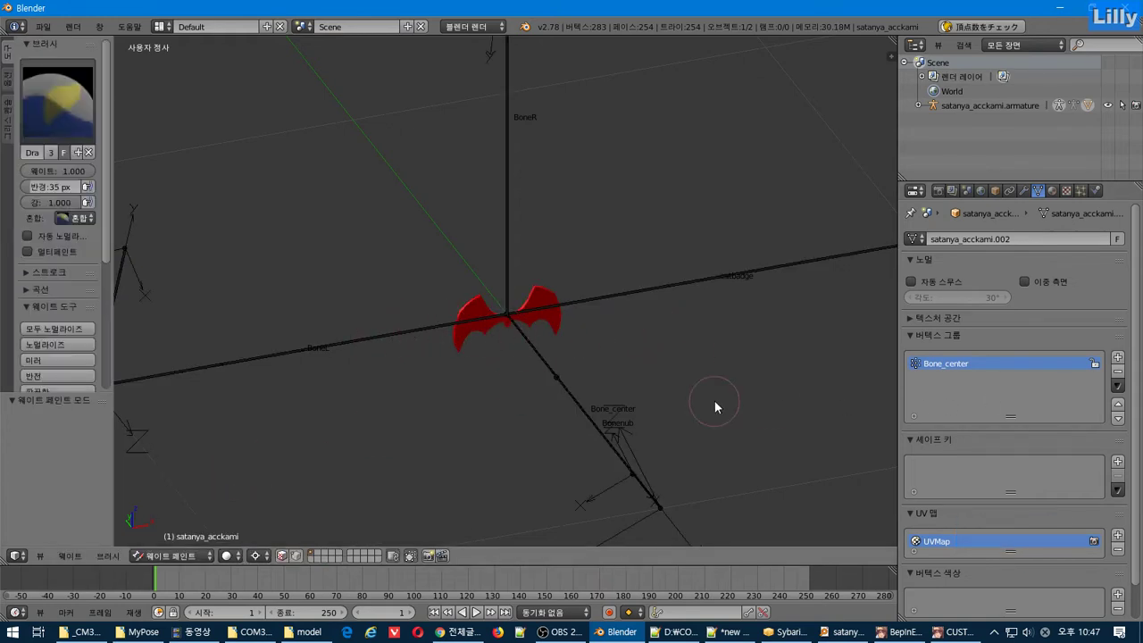
# Paint weight 1.000 for BoneL over the outer left wing and for BoneR over the outer right wing.
pyautogui.scroll(7, 581, 365)
pyautogui.moveTo(630, 408); pyautogui.dragTo(614, 353, button='middle')
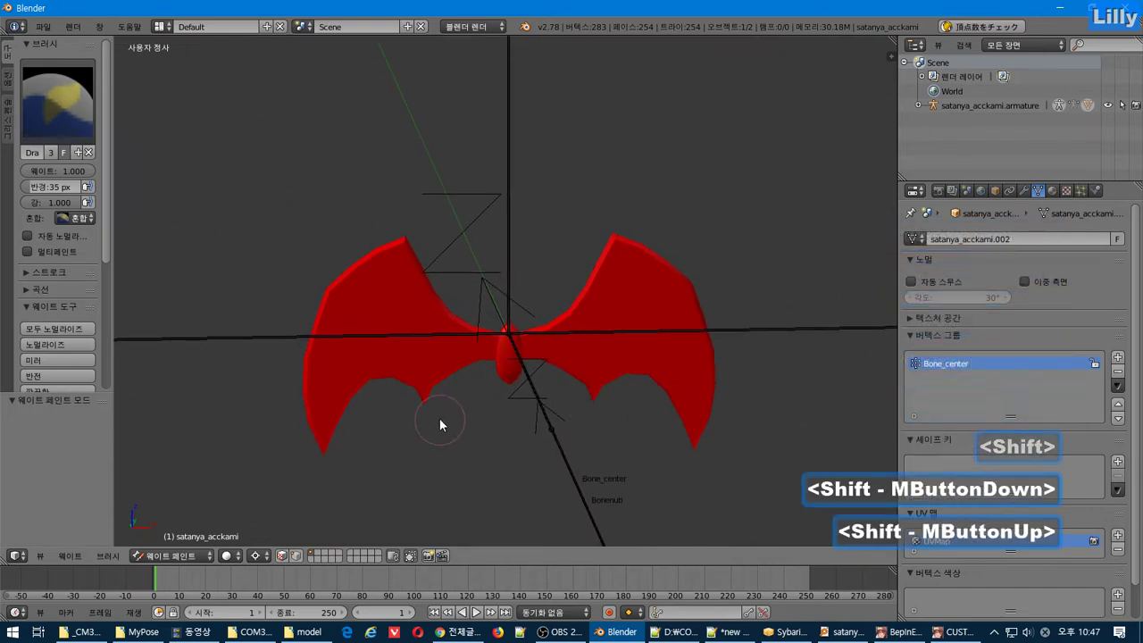
pyautogui.rightClick(222, 339)
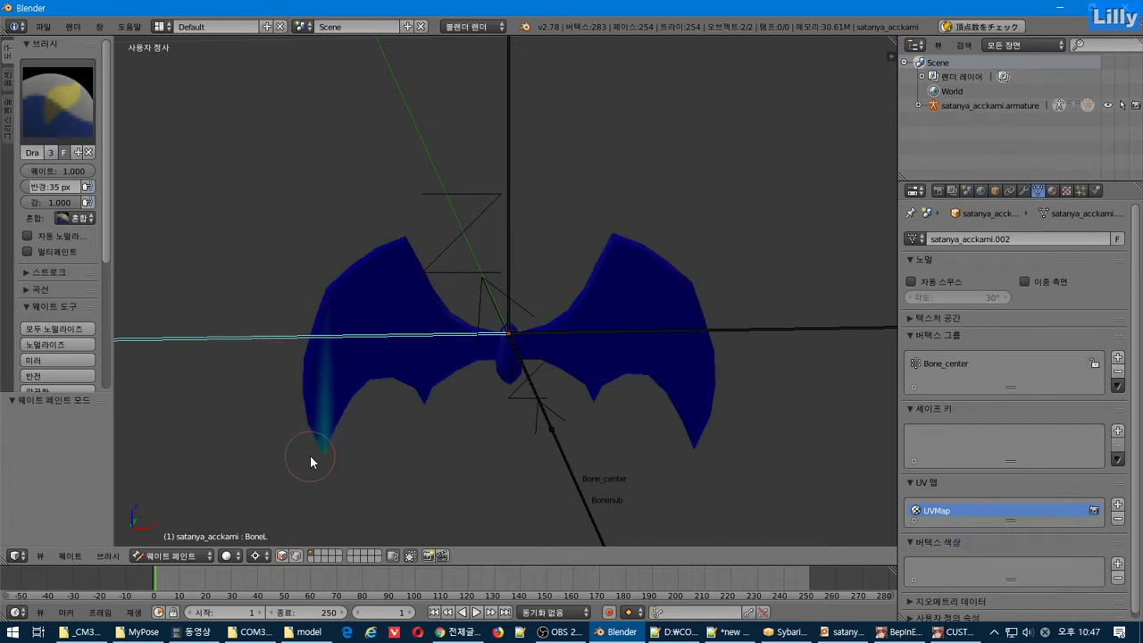
pyautogui.moveTo(313, 451)
pyautogui.mouseDown()
pyautogui.moveTo(308, 337)
pyautogui.moveTo(388, 247)
pyautogui.moveTo(351, 377)
pyautogui.mouseUp()
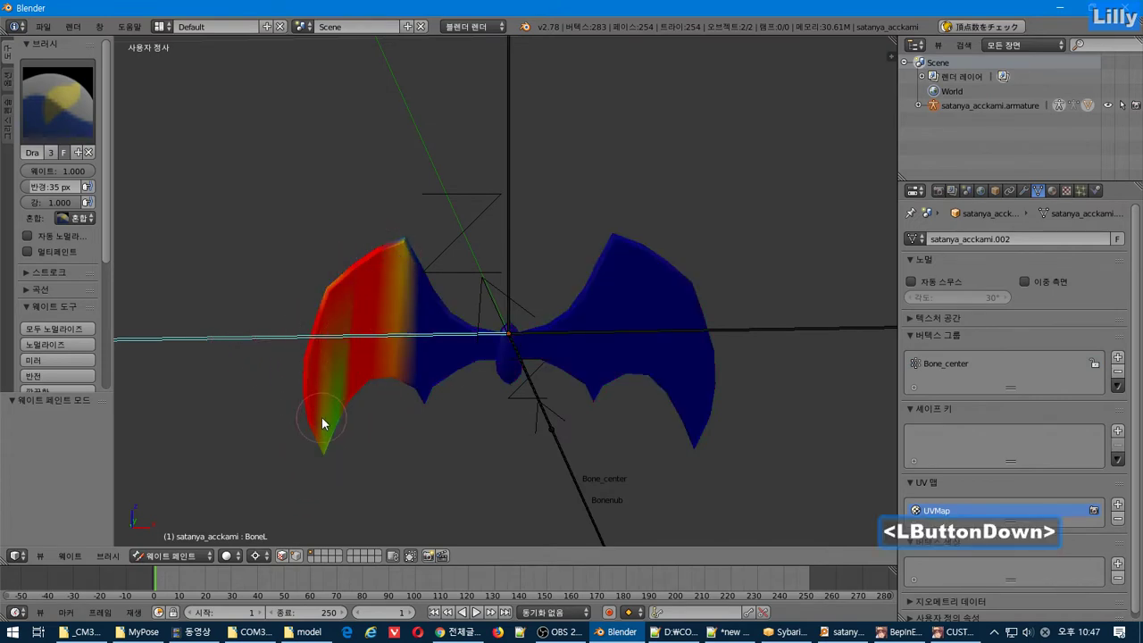
pyautogui.moveTo(323, 424); pyautogui.dragTo(446, 409)
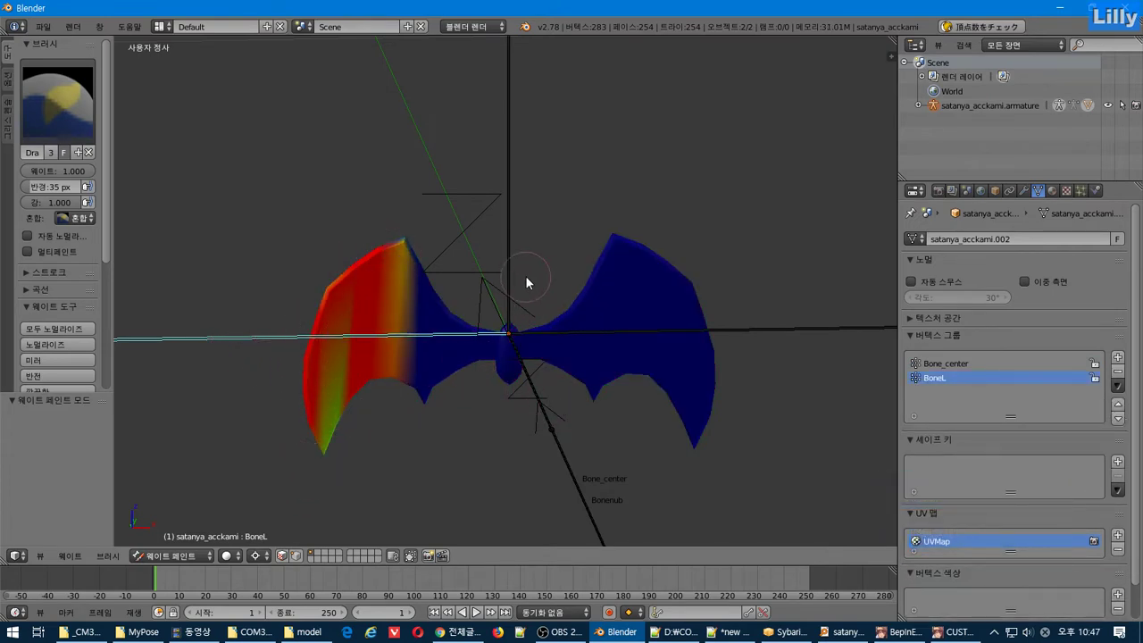
pyautogui.rightClick(510, 255)
pyautogui.moveTo(699, 340)
pyautogui.mouseDown()
pyautogui.moveTo(726, 317)
pyautogui.moveTo(700, 394)
pyautogui.moveTo(616, 283)
pyautogui.moveTo(670, 335)
pyautogui.moveTo(715, 420)
pyautogui.mouseUp()
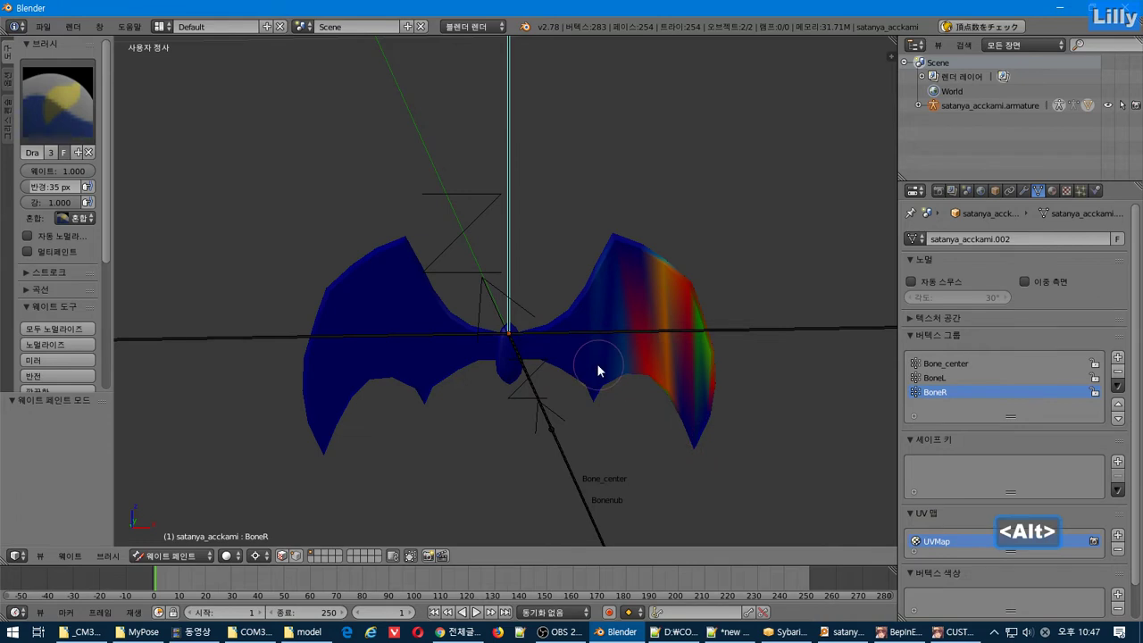
# In Edit mode, select all vertices of the right wing and assign them to the BoneR vertex group with weight 1.000.
pyautogui.press('Tab')
pyautogui.moveTo(577, 387); pyautogui.dragTo(582, 411, button='middle')
pyautogui.press('b')
pyautogui.press('b')
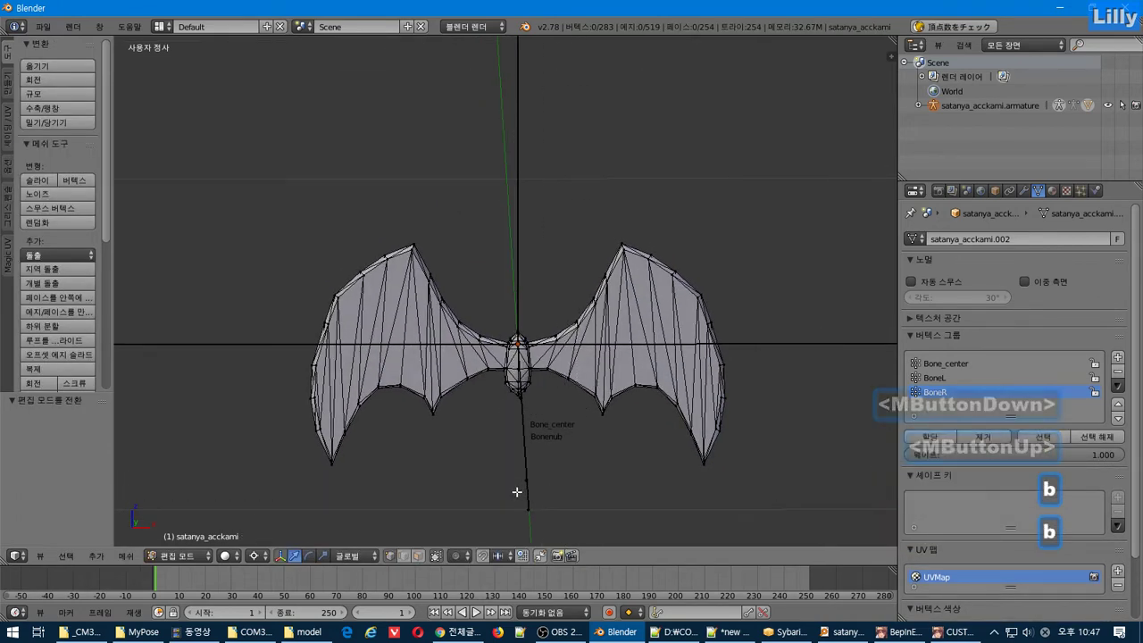
pyautogui.click(434, 555)
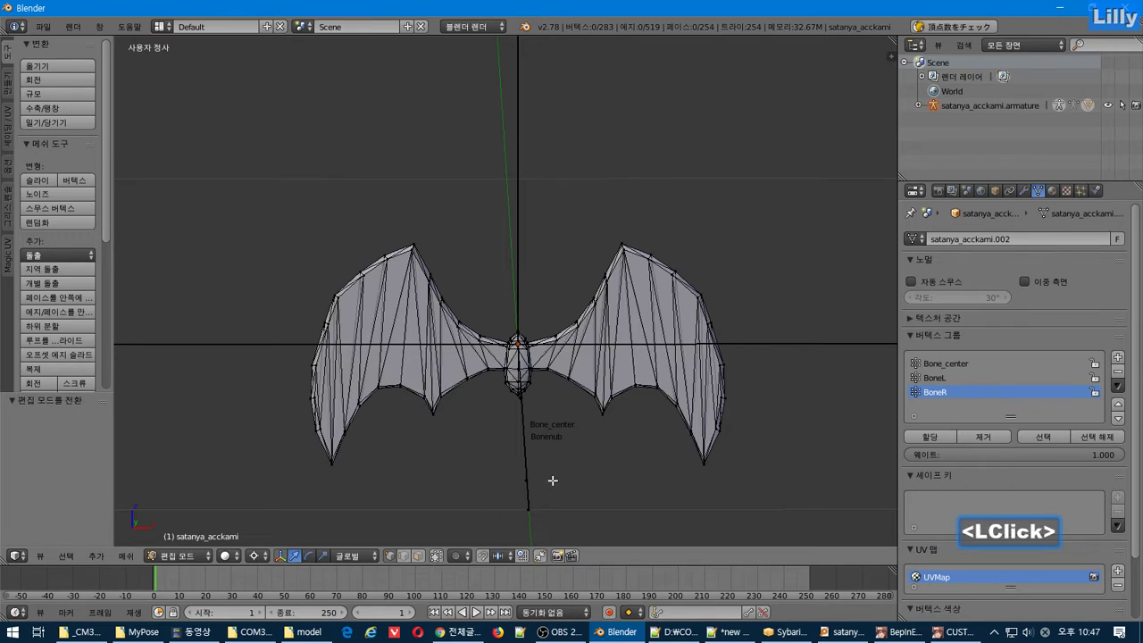
pyautogui.press('b')
pyautogui.moveTo(539, 495); pyautogui.dragTo(834, 178)
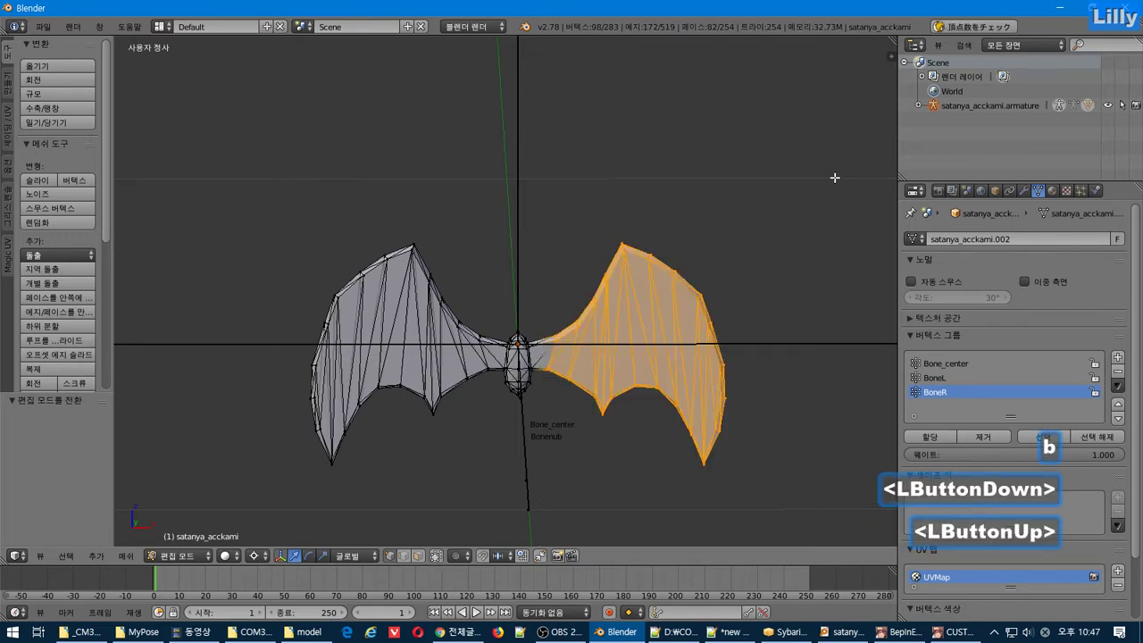
pyautogui.click(938, 436)
pyautogui.press('a')
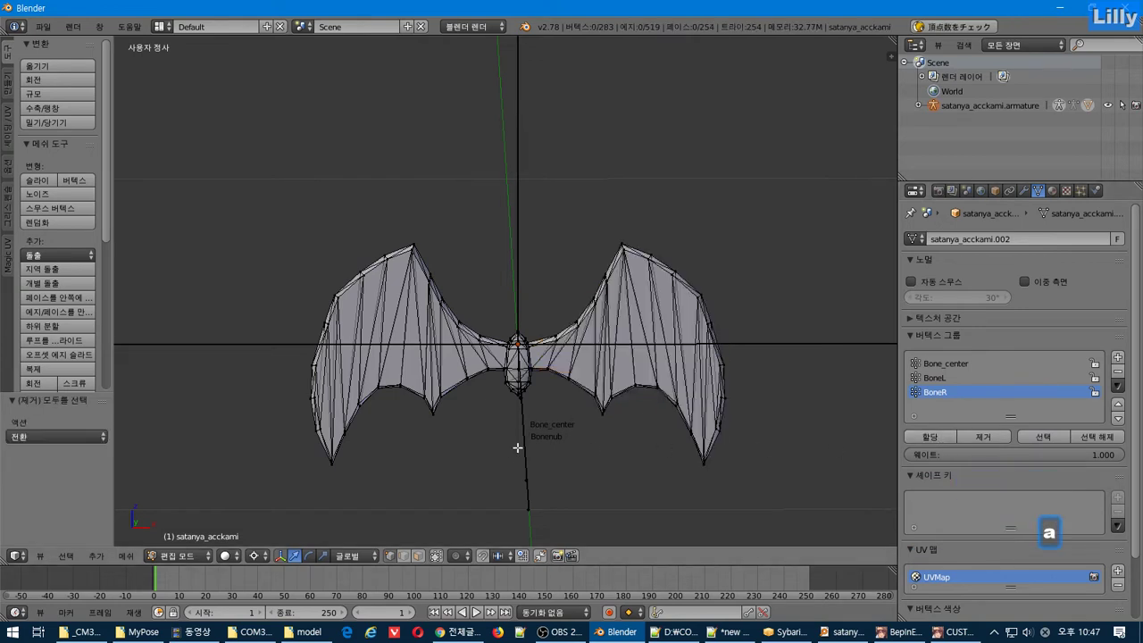
# Select all vertices of the left wing and assign them to the BoneL vertex group with weight 1.000.
pyautogui.press('b')
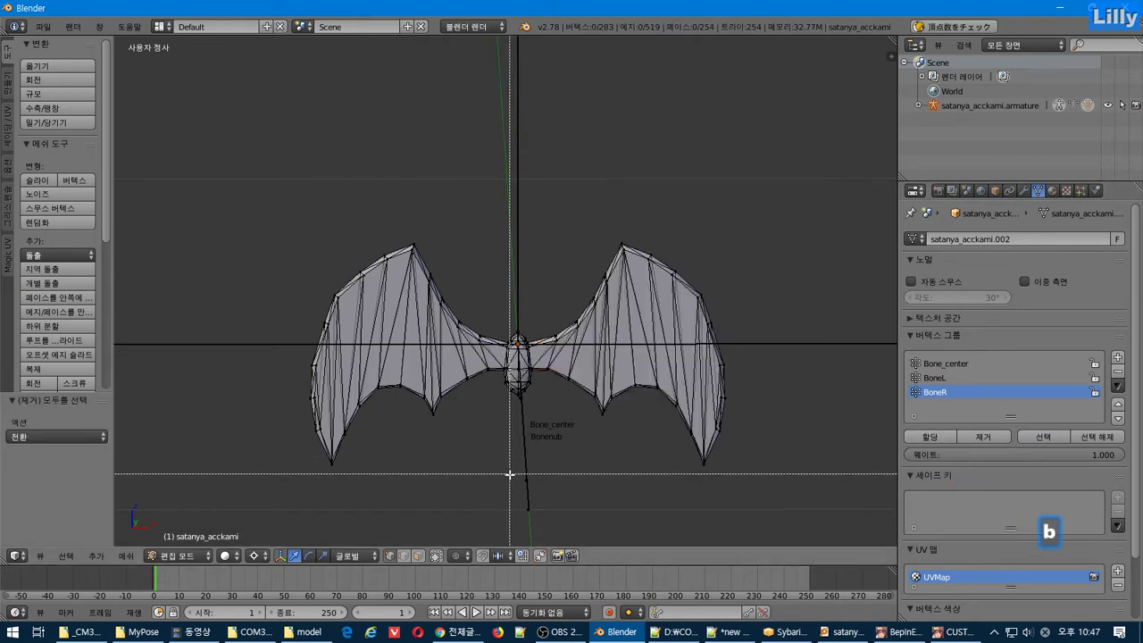
pyautogui.moveTo(497, 493); pyautogui.dragTo(164, 169)
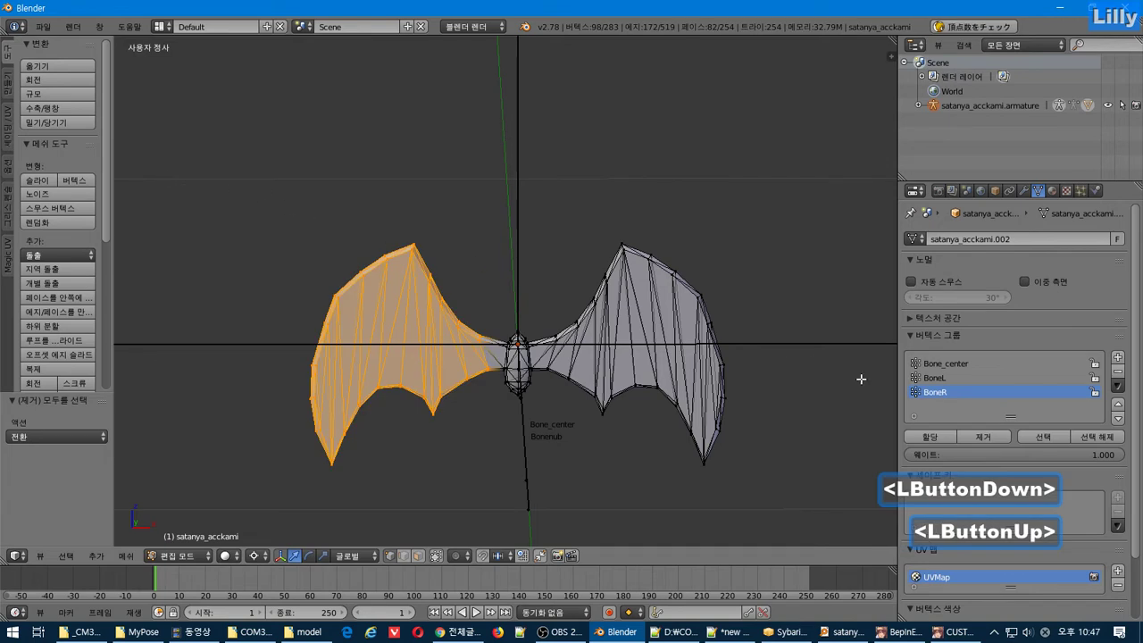
pyautogui.click(970, 378)
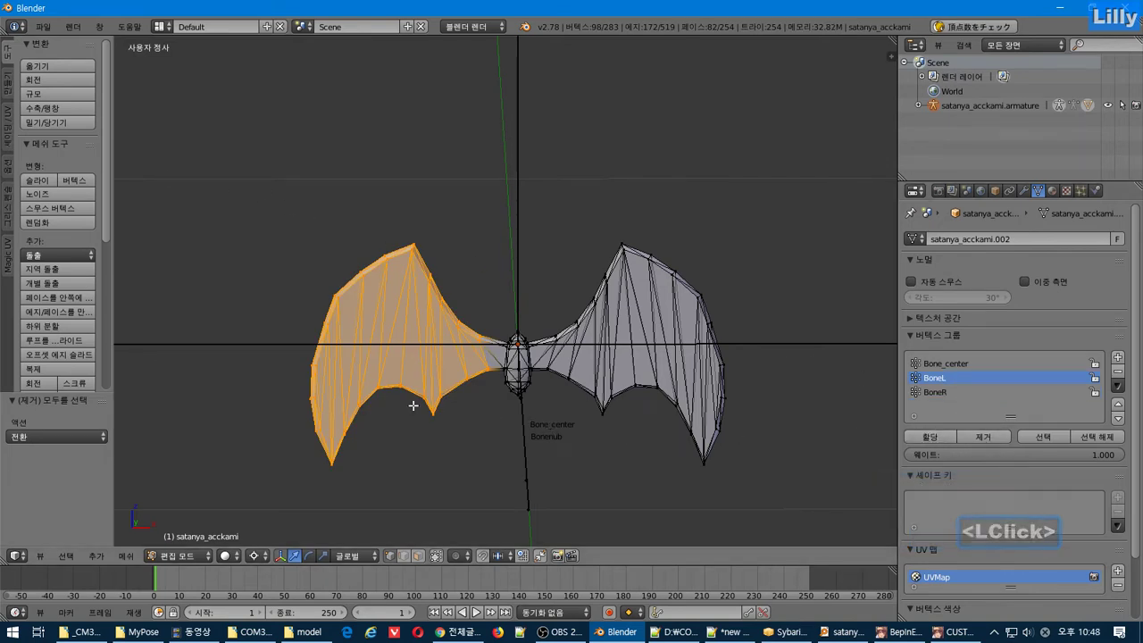
pyautogui.press('a')
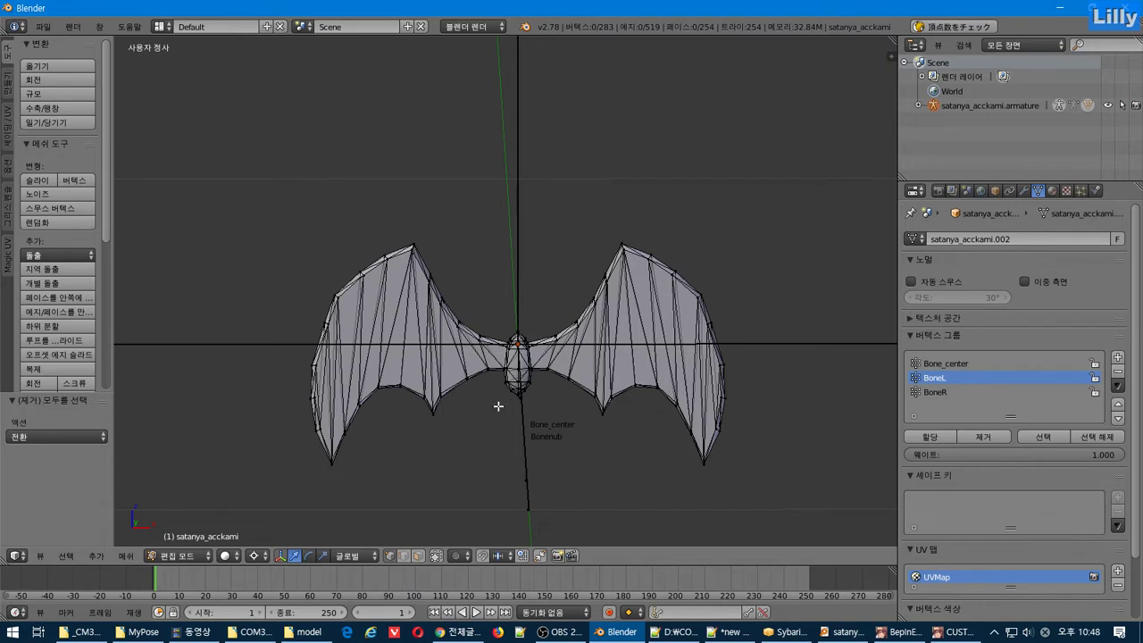
# Assign only the central body vertices to the Bone_center vertex group with weight 1.000, and show that group in Weight Paint mode.
pyautogui.press('a')
pyautogui.click(972, 366)
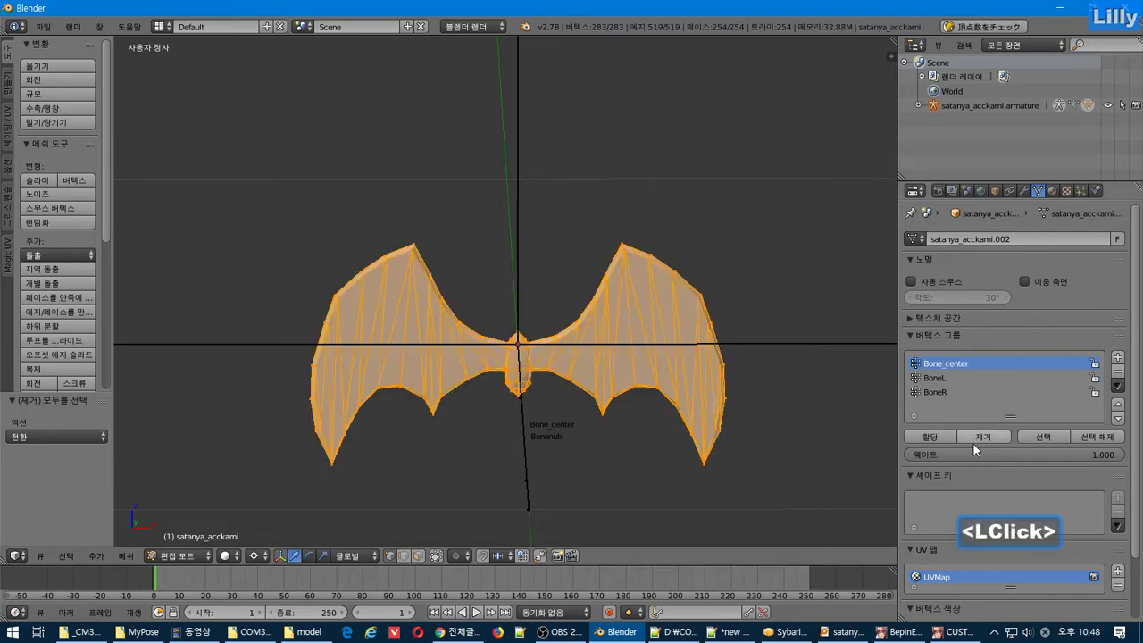
pyautogui.press('a')
pyautogui.press('b')
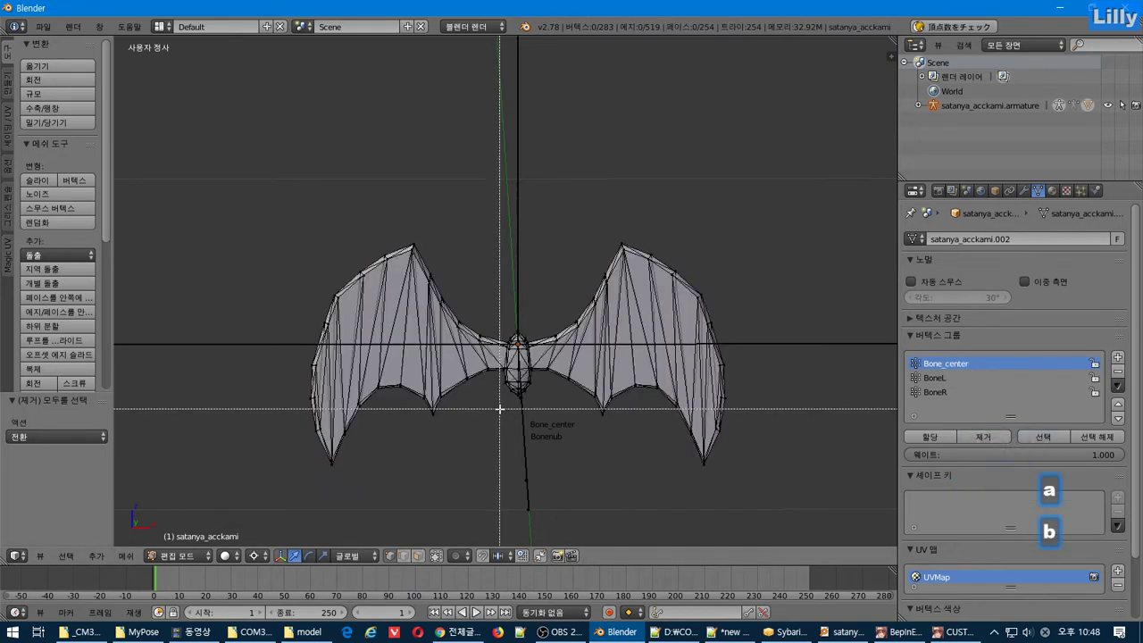
pyautogui.moveTo(497, 409); pyautogui.dragTo(510, 390)
pyautogui.moveTo(543, 314); pyautogui.dragTo(542, 315)
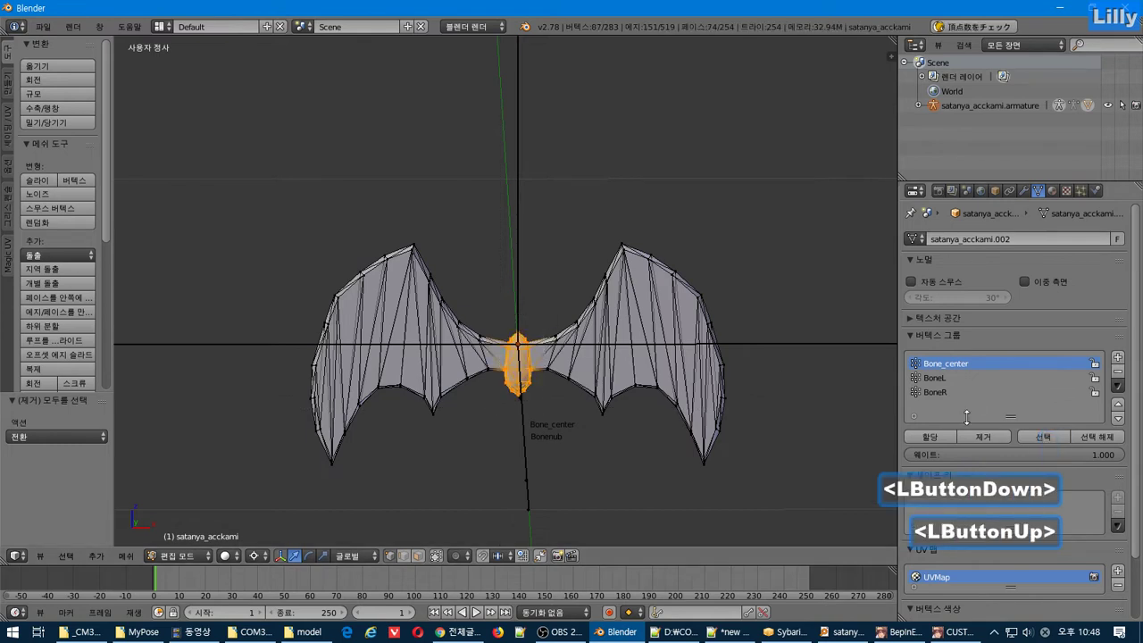
pyautogui.click(929, 436)
pyautogui.press('Tab')
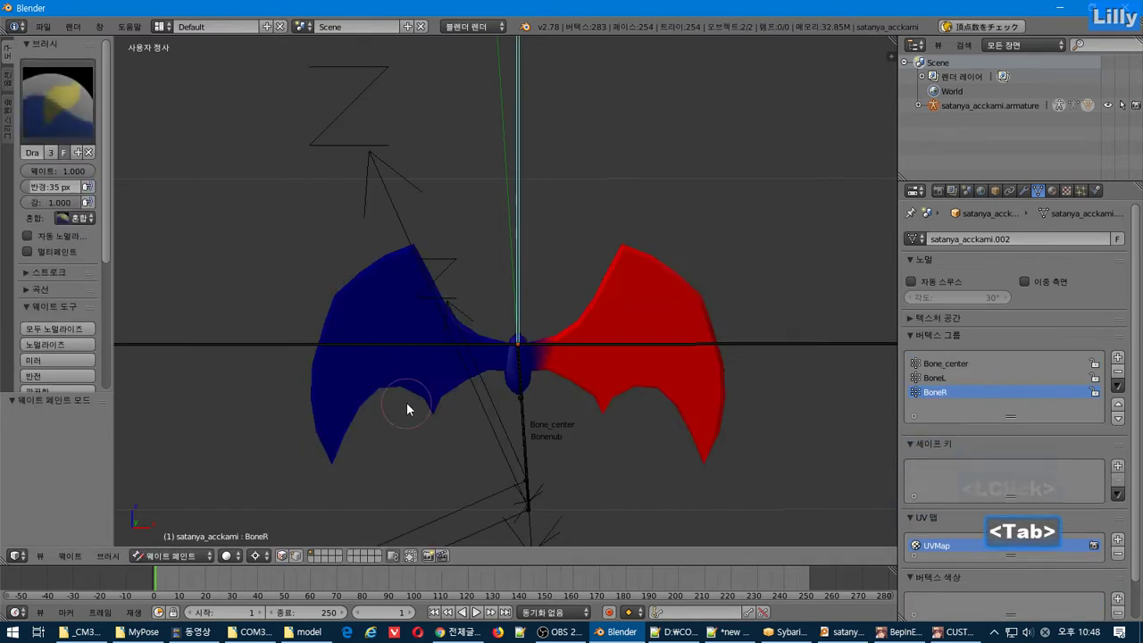
pyautogui.click(1006, 363)
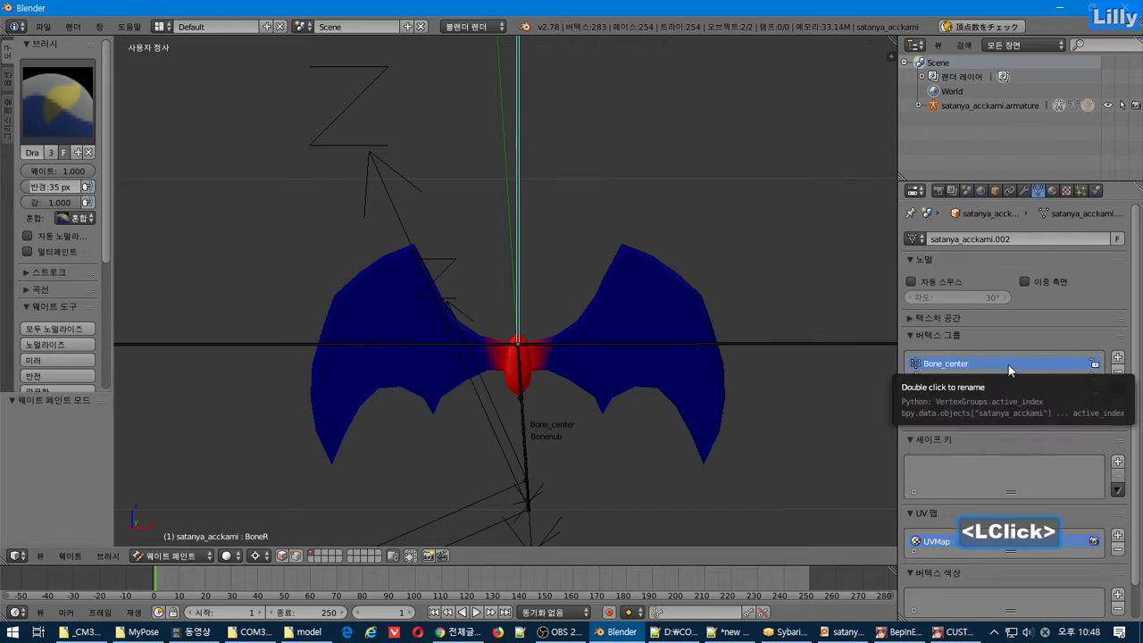
# Test how the right wing follows BoneR by rotating the bone from two view angles, cancelling each rotation.
pyautogui.keyDown('ctrl'); pyautogui.scroll(-2, 1008, 364); pyautogui.keyUp('ctrl')
pyautogui.keyDown('ctrl'); pyautogui.scroll(1, 1008, 364); pyautogui.keyUp('ctrl')
pyautogui.keyDown('ctrl'); pyautogui.scroll(1, 1008, 365); pyautogui.keyUp('ctrl')
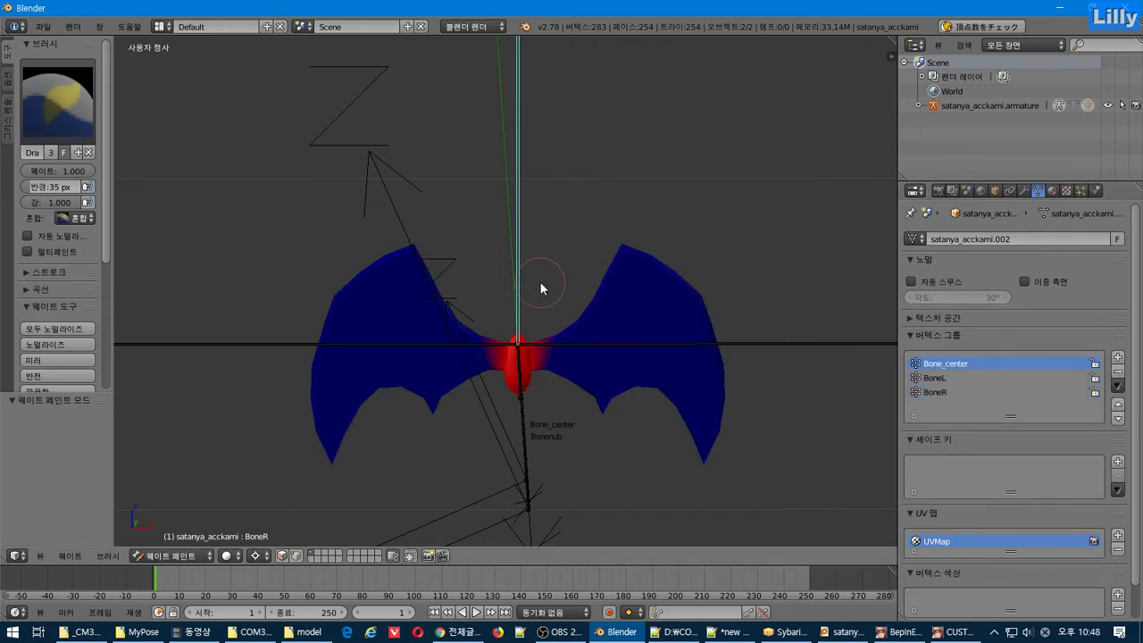
pyautogui.press('r')
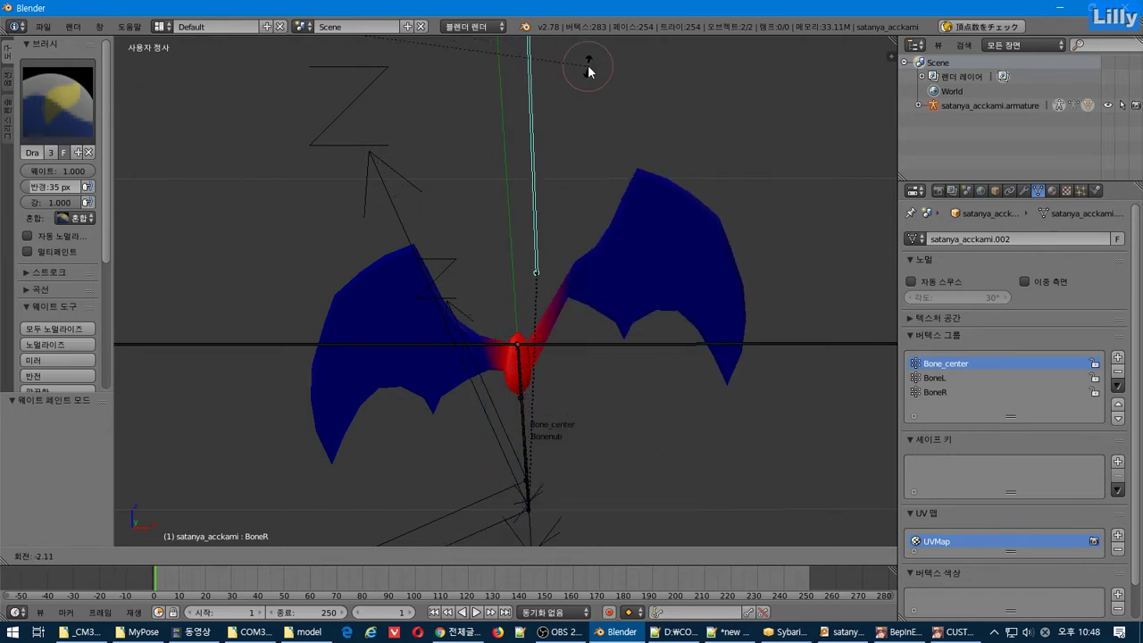
pyautogui.press('Escape')
pyautogui.scroll(-3, 591, 179)
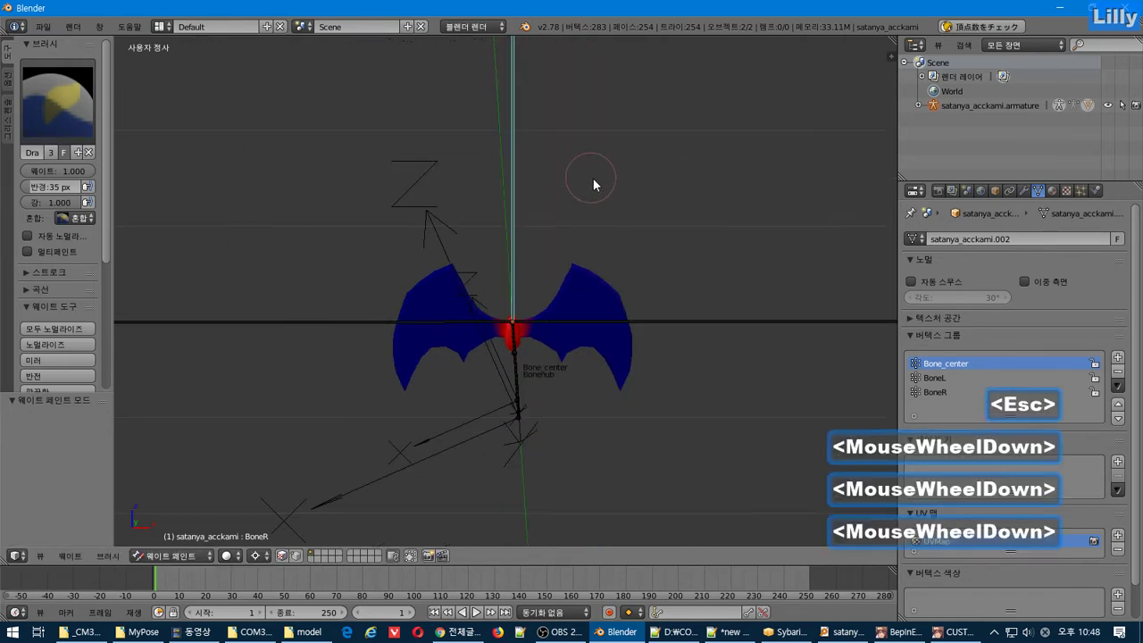
pyautogui.moveTo(595, 182); pyautogui.dragTo(663, 209, button='middle')
pyautogui.press('r')
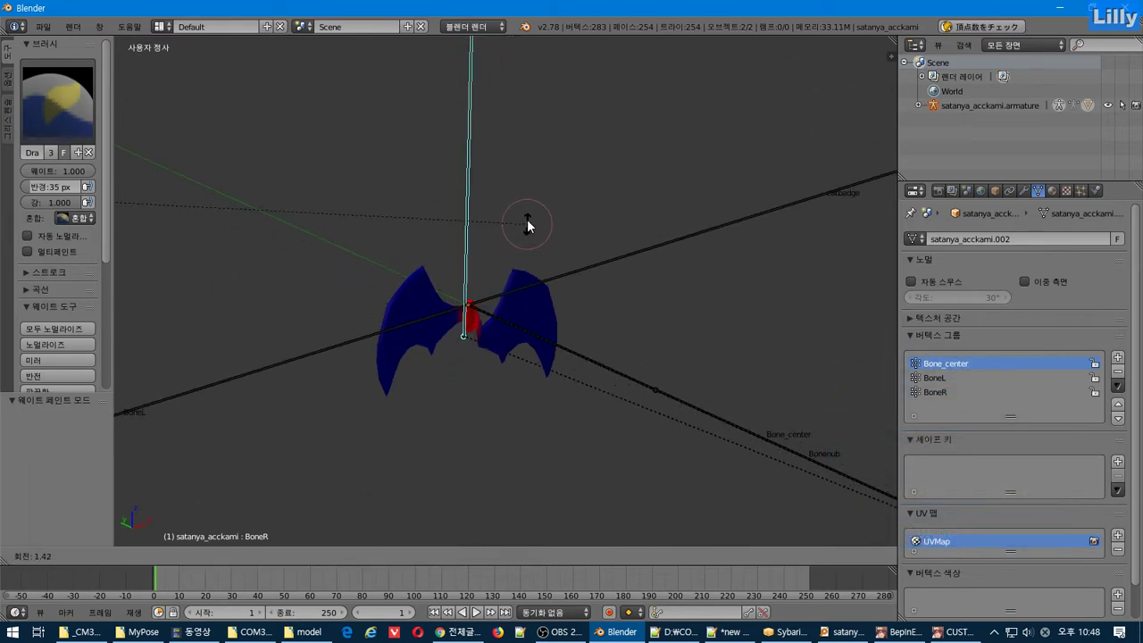
pyautogui.press('Escape')
pyautogui.click(259, 553)
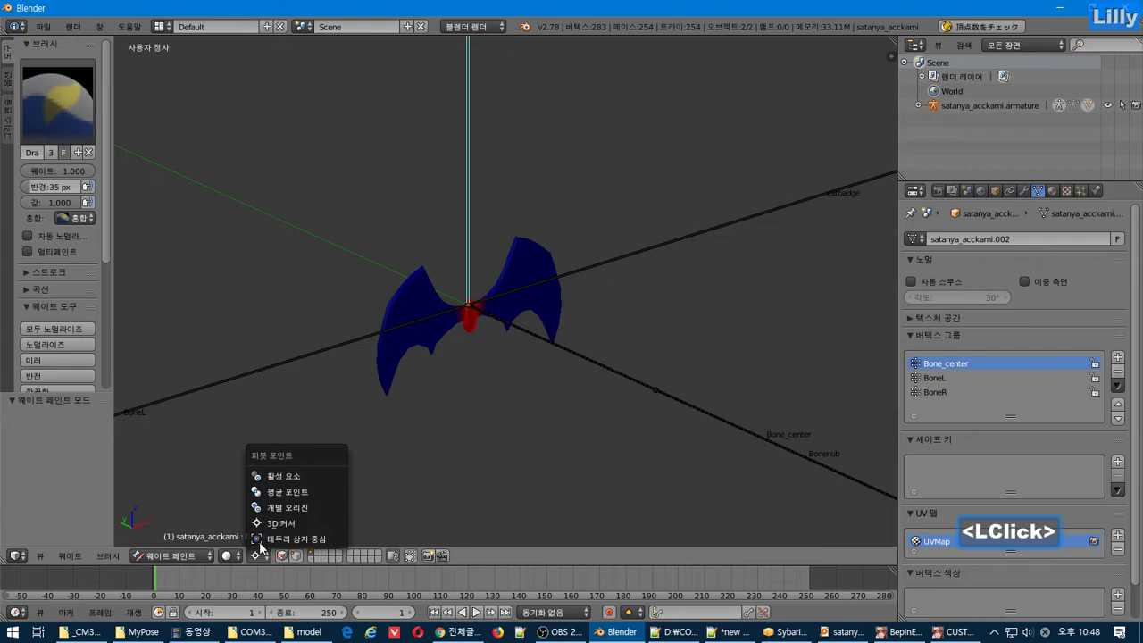
pyautogui.click(296, 481)
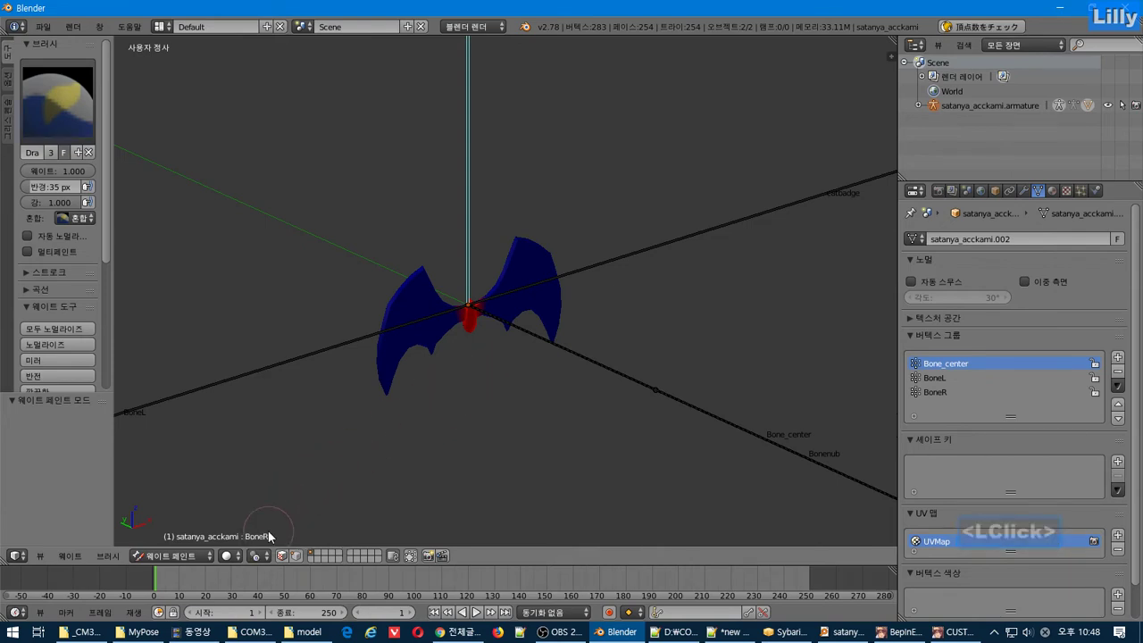
pyautogui.click(257, 556)
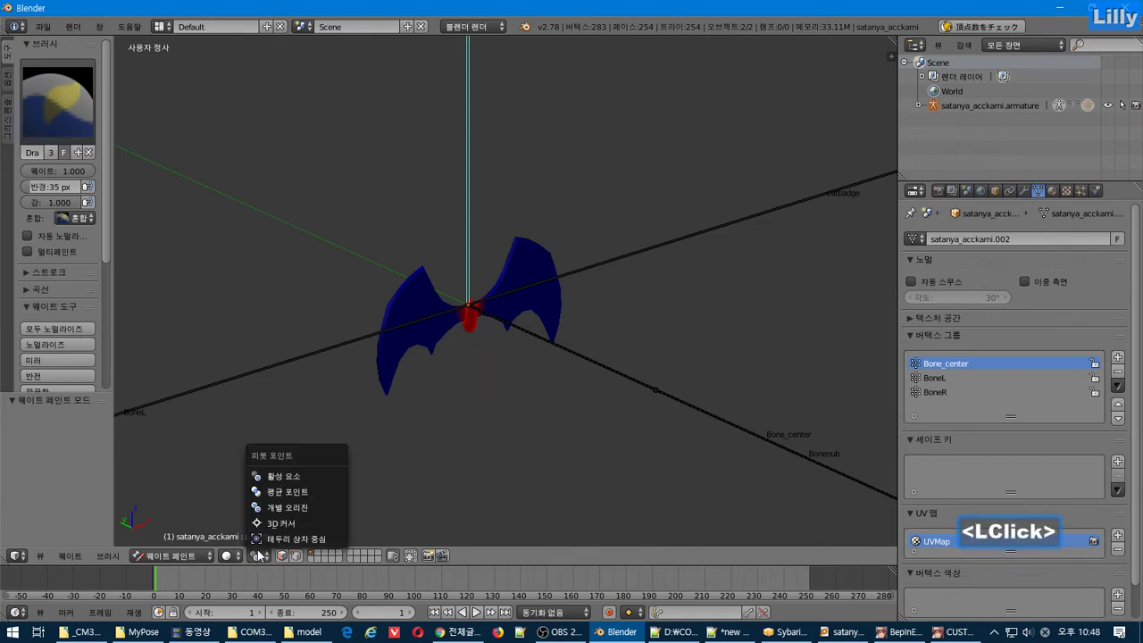
pyautogui.click(277, 509)
pyautogui.hotkey('shift', 's')
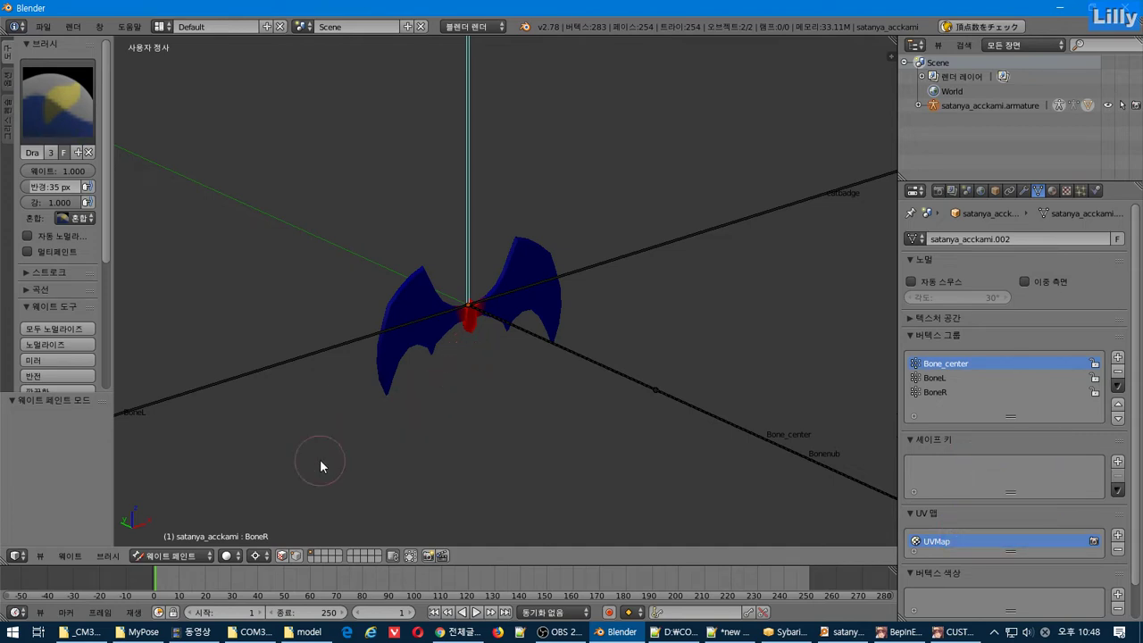
pyautogui.click(482, 359)
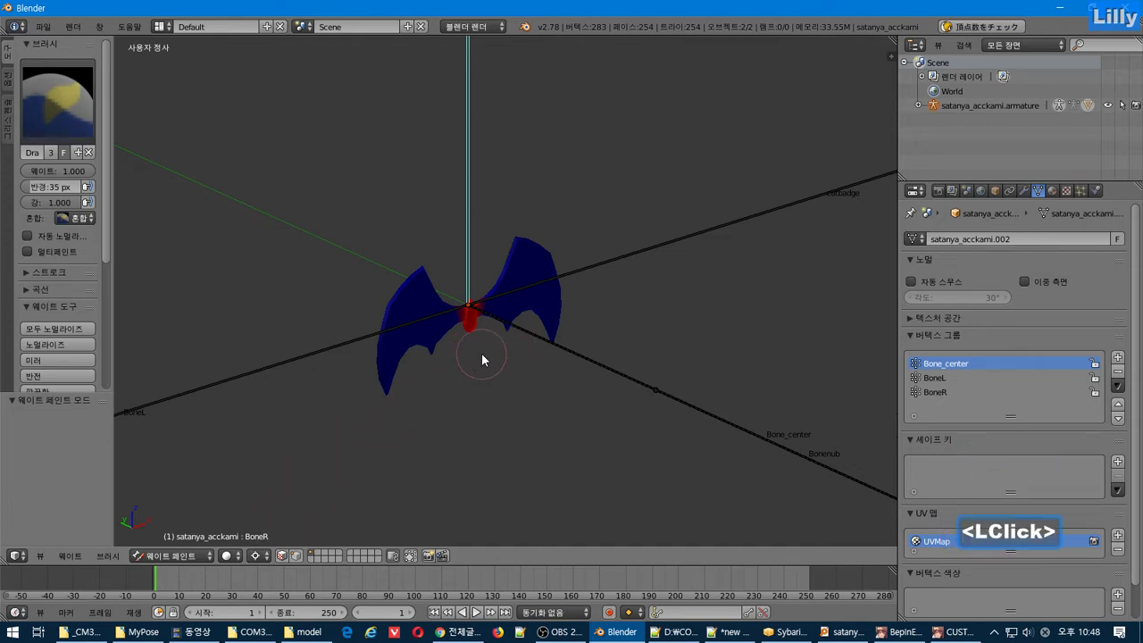
pyautogui.press('Escape')
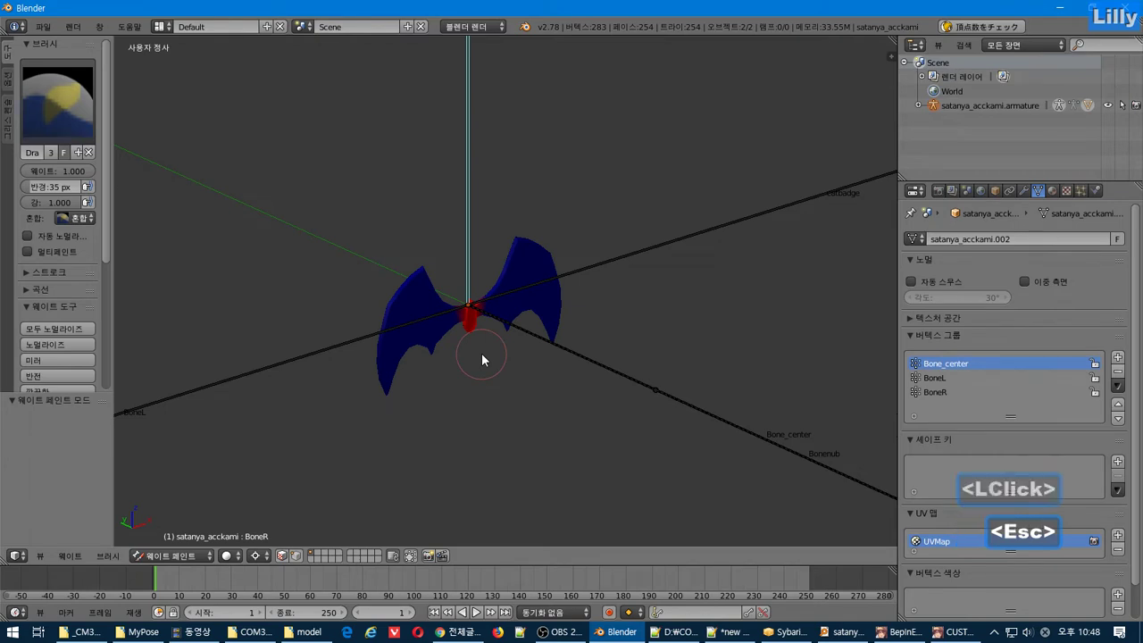
# Switch the bat wing mesh to Object mode and snap the 3D cursor to the scene center.
pyautogui.click(177, 557)
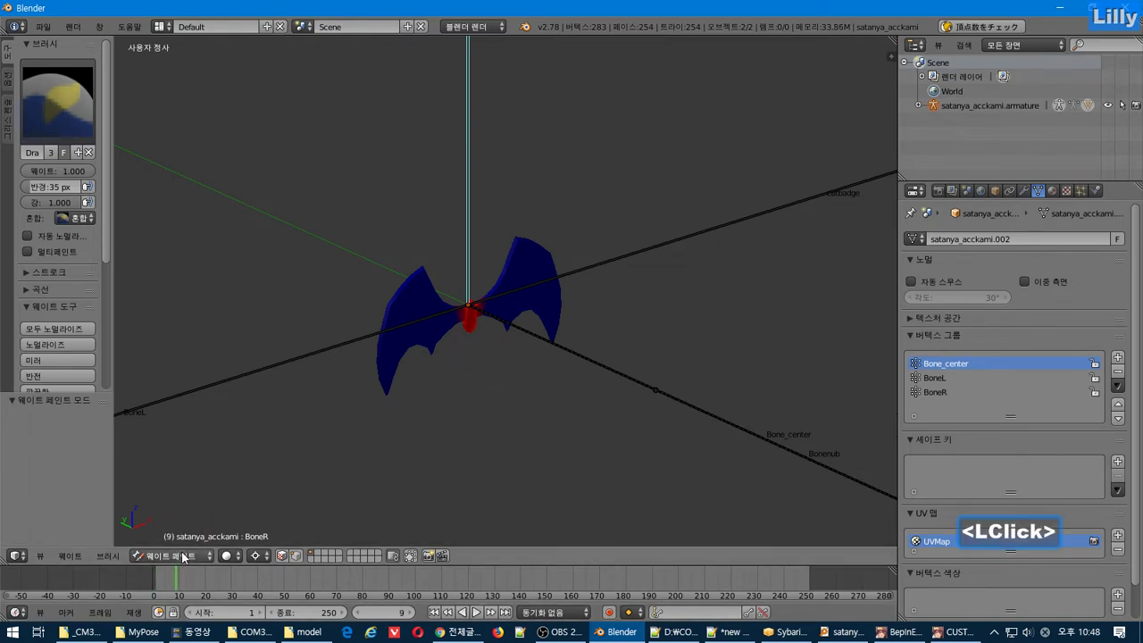
pyautogui.moveTo(179, 555); pyautogui.dragTo(190, 540)
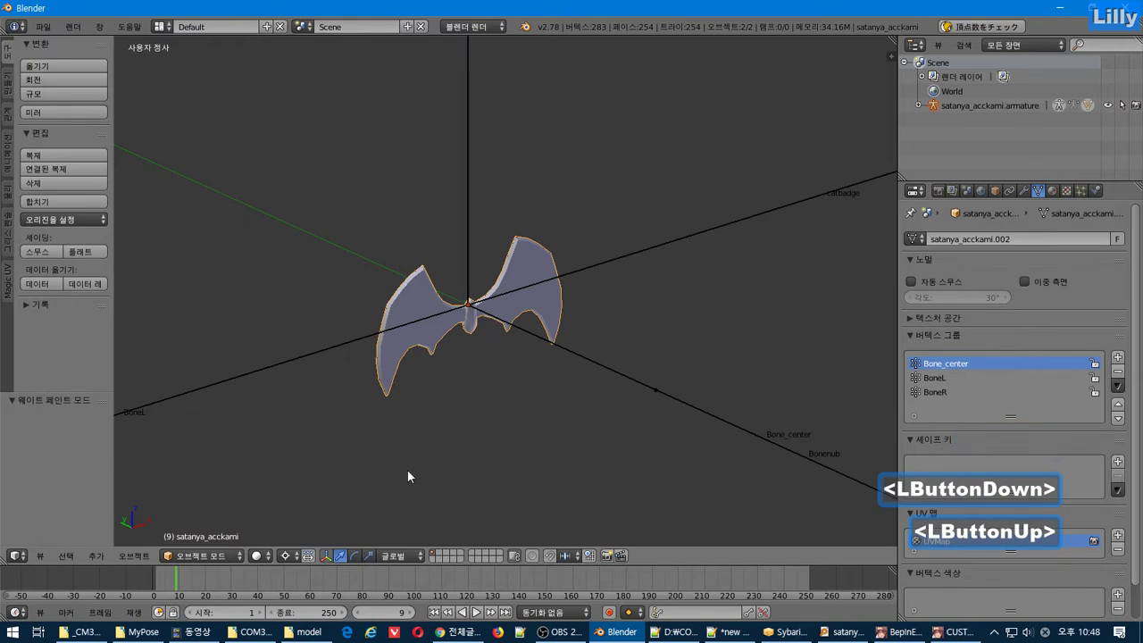
pyautogui.hotkey('shift', 's')
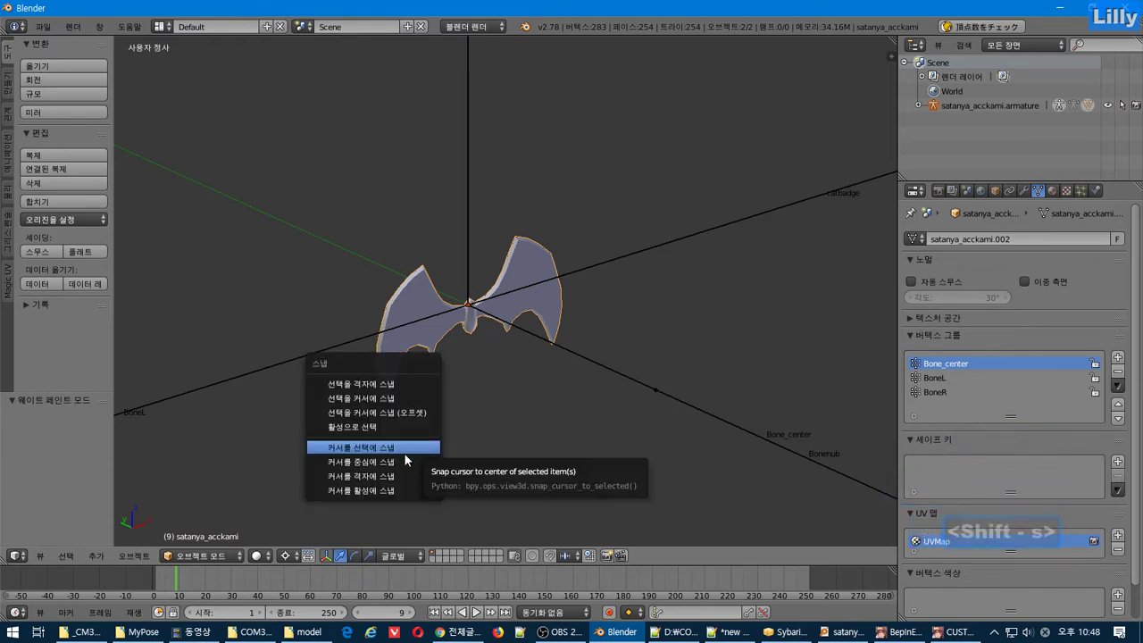
pyautogui.click(404, 462)
pyautogui.moveTo(541, 367); pyautogui.dragTo(472, 362, button='middle')
# Test-rotate BoneR and BoneL about the 3D cursor to check each wing's weighting, cancelling both rotations.
pyautogui.rightClick(539, 288)
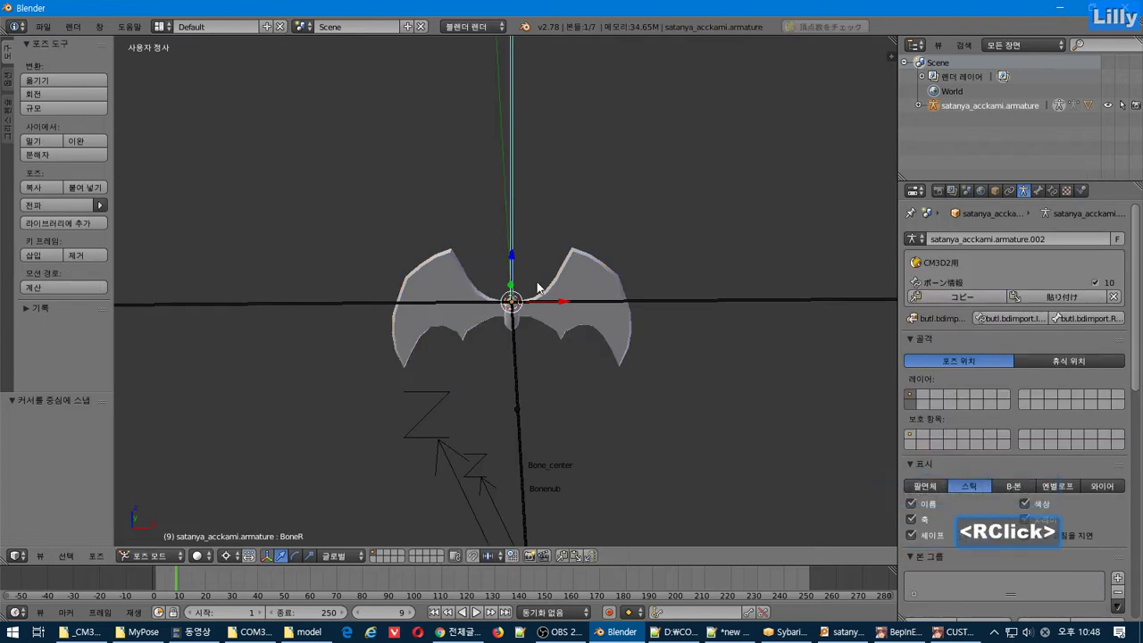
pyautogui.press('r')
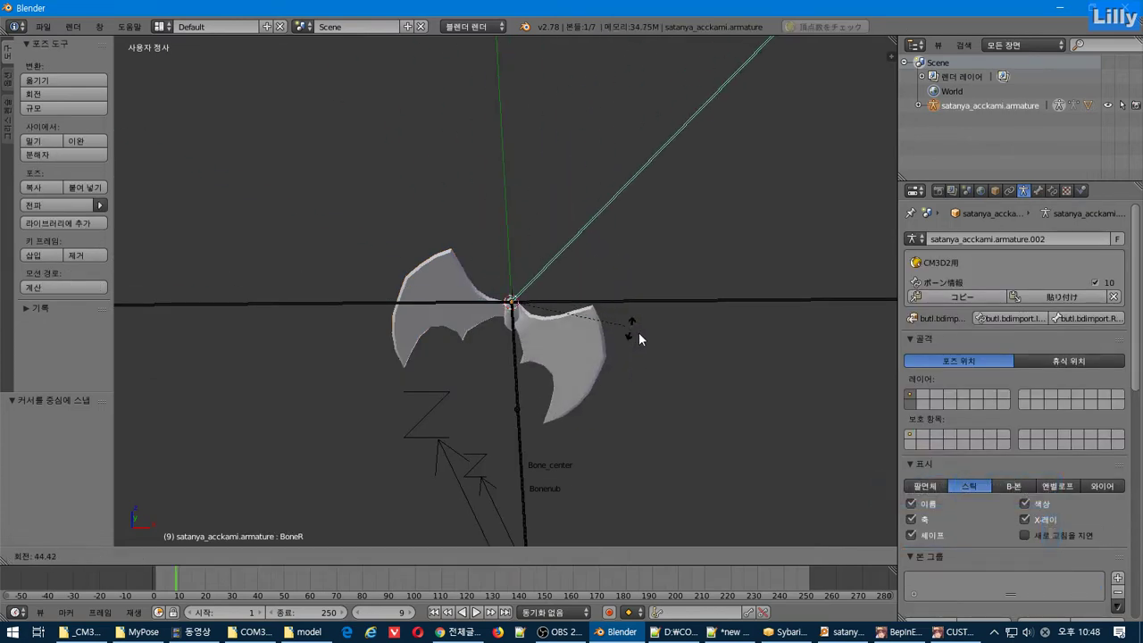
pyautogui.press('Escape')
pyautogui.rightClick(347, 308)
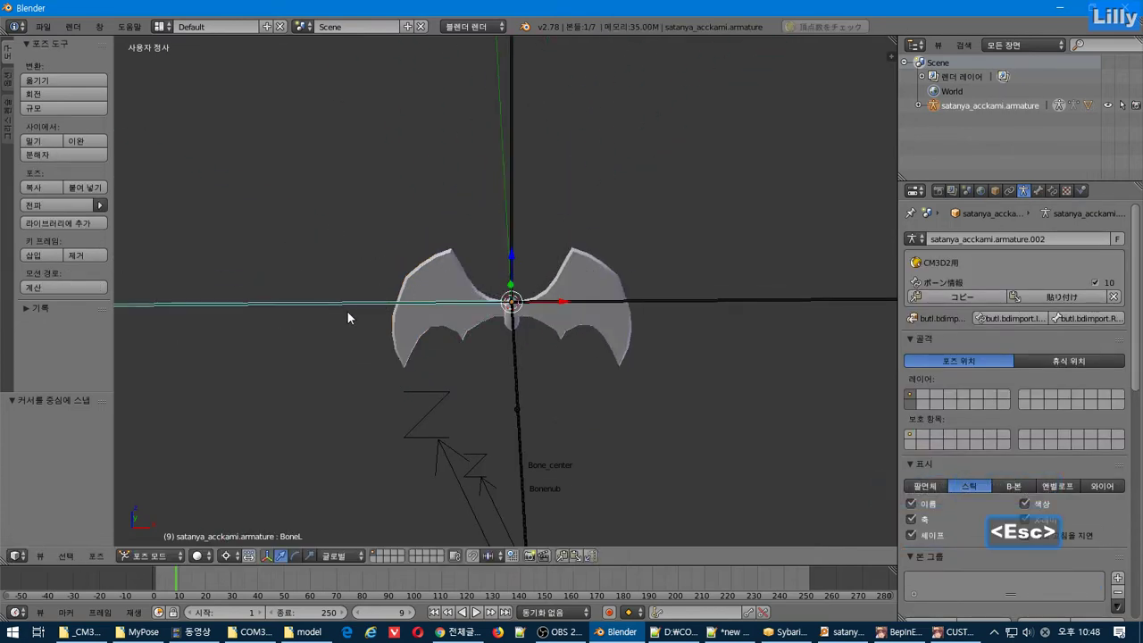
pyautogui.press('r')
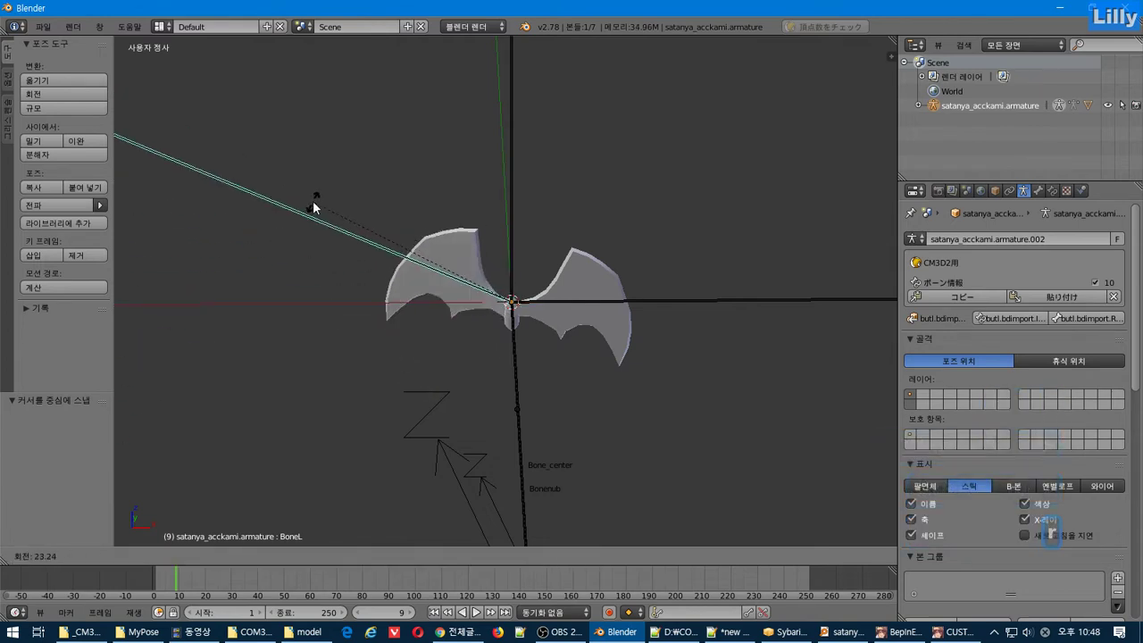
pyautogui.press('Escape')
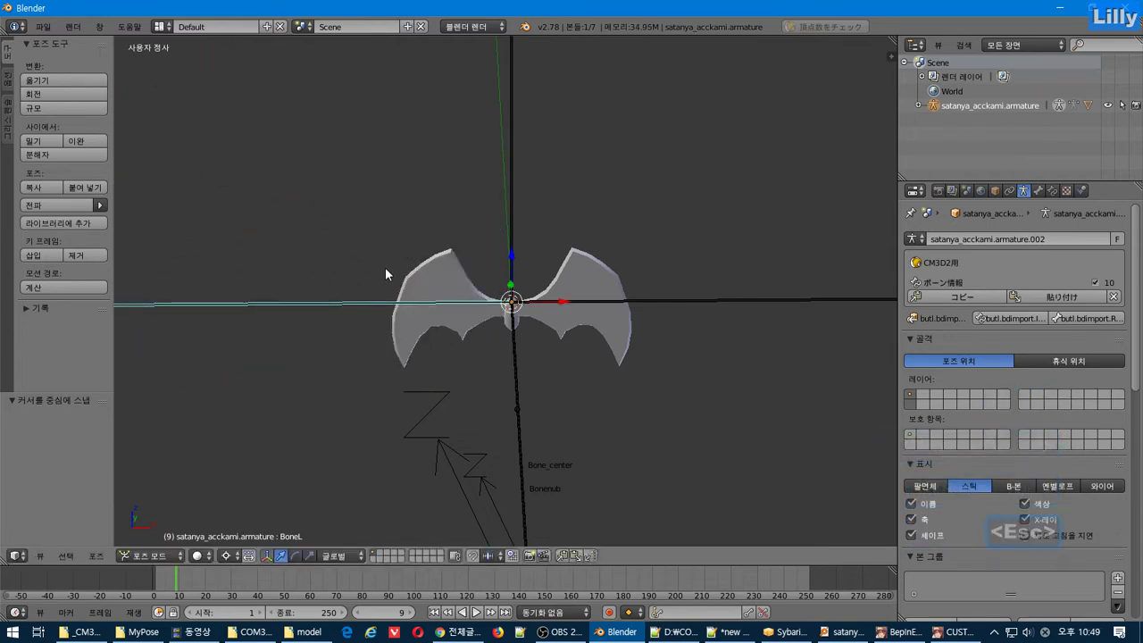
# Switch to Notepad++ and add the note lines "웨이트 잘 적용 됬고" and "이제 애니 적용할거".
pyautogui.hotkey('alt', 'Tab')
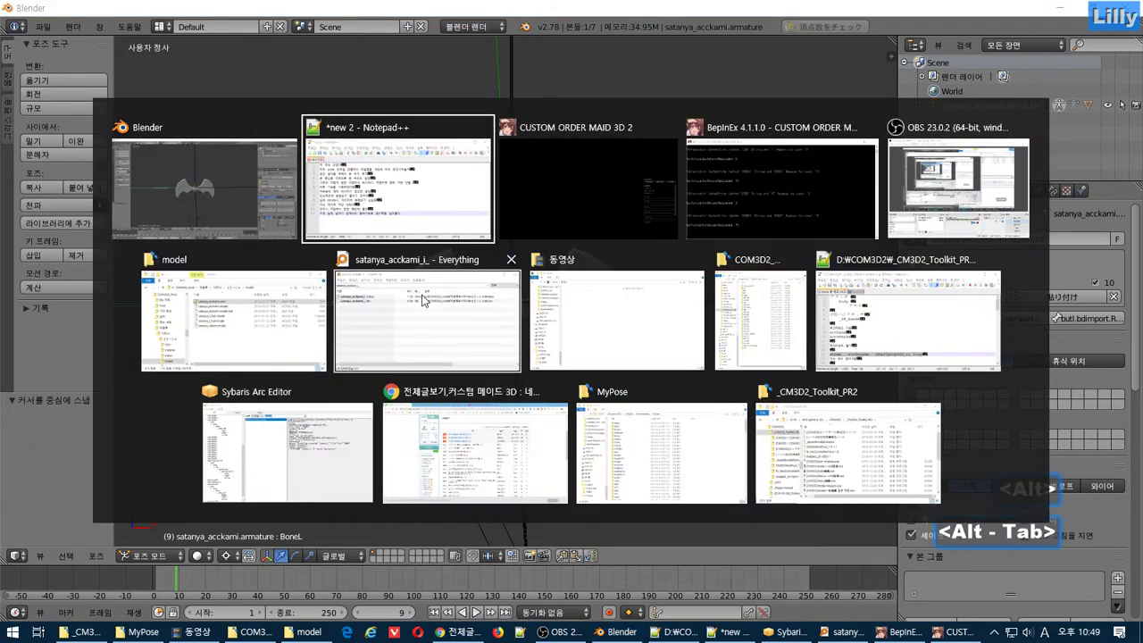
pyautogui.press('Return')
pyautogui.write('웨이')
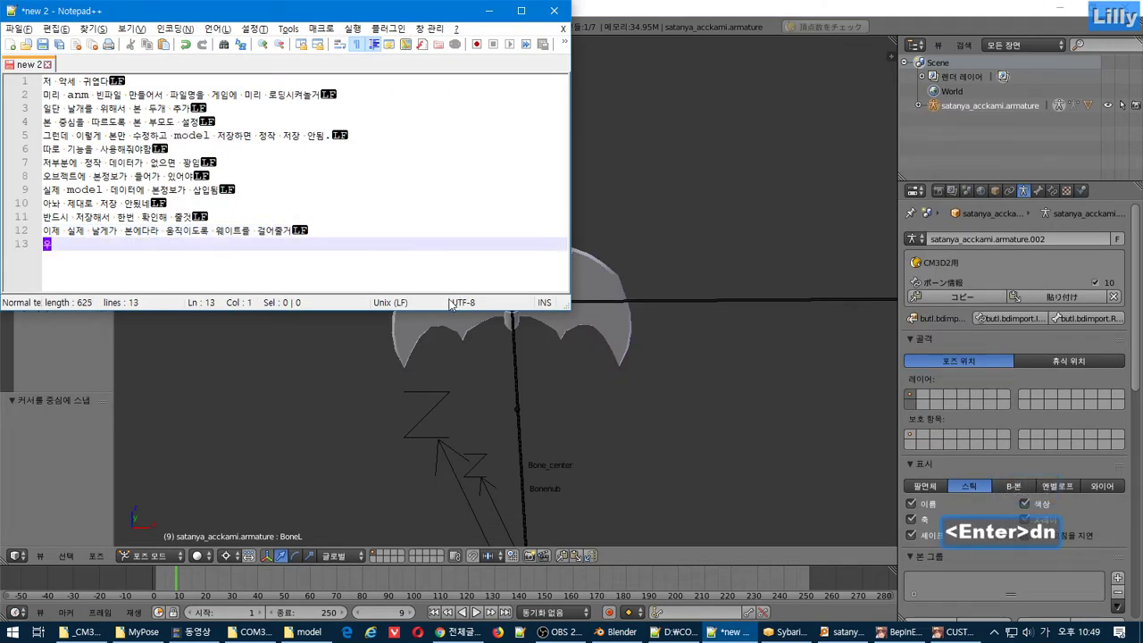
pyautogui.write('트 잘 ㅈ')
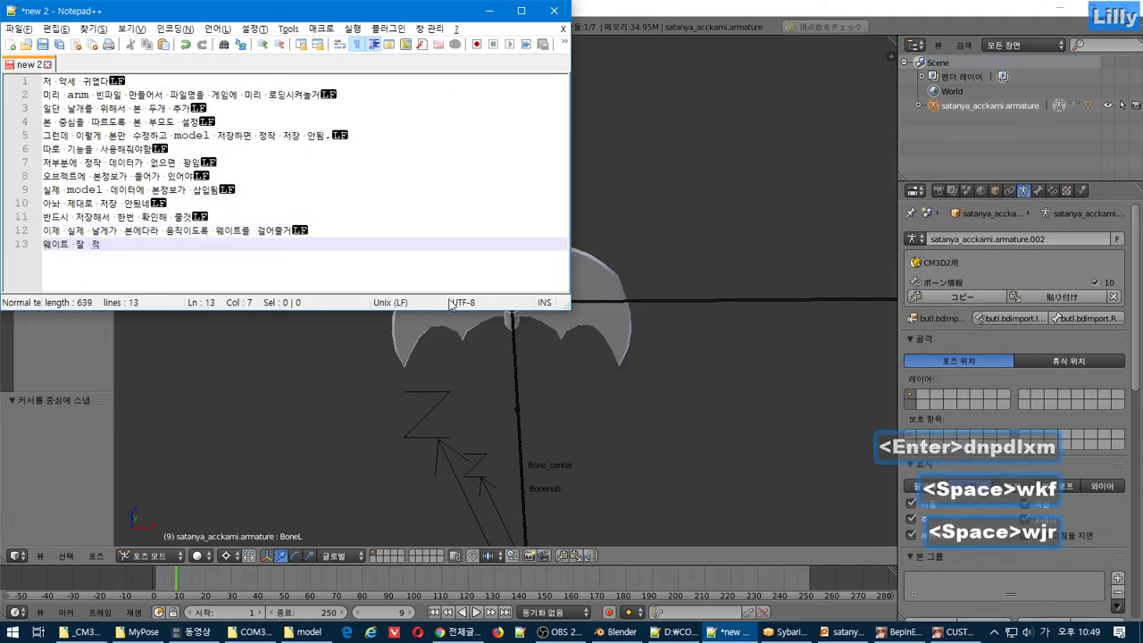
pyautogui.write('용 됬고')
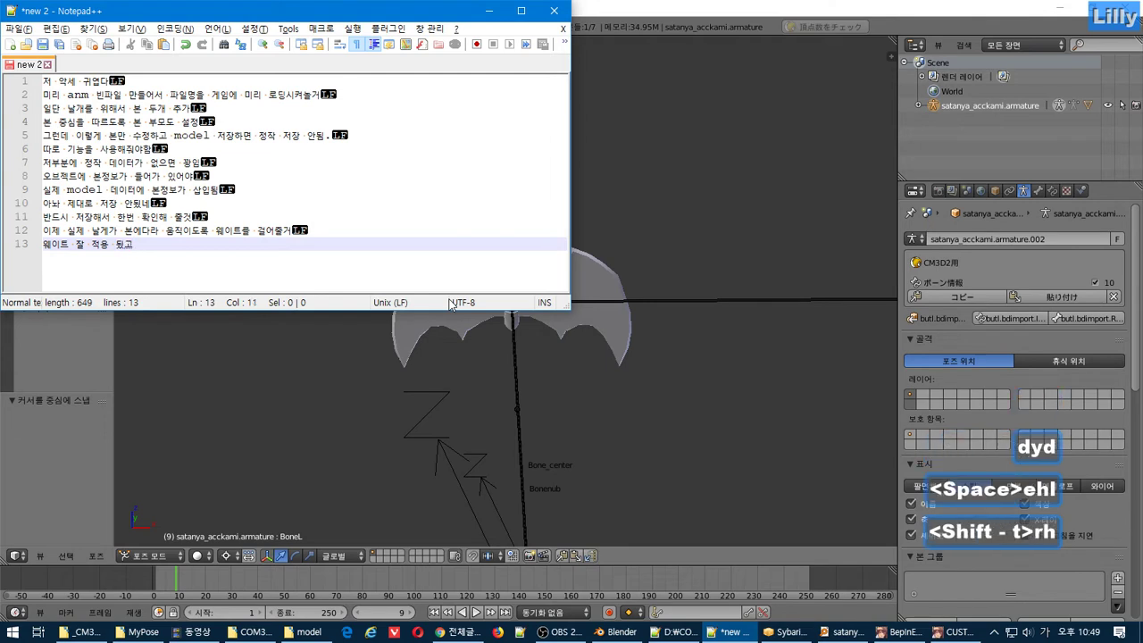
pyautogui.press('Return')
pyautogui.write('이제 ')
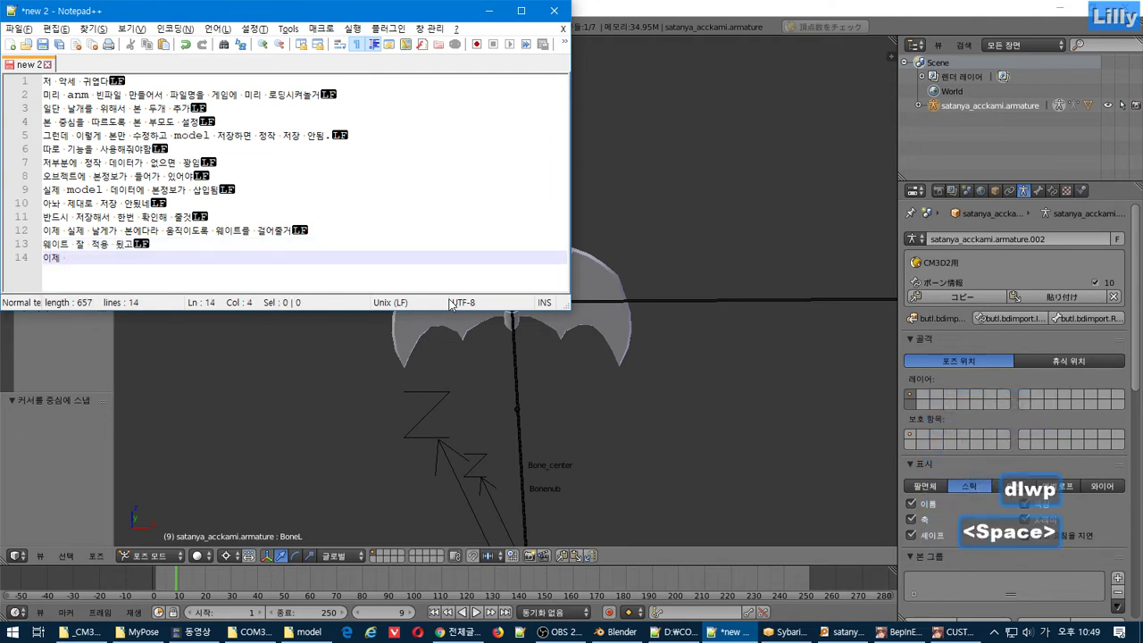
pyautogui.write('애니')
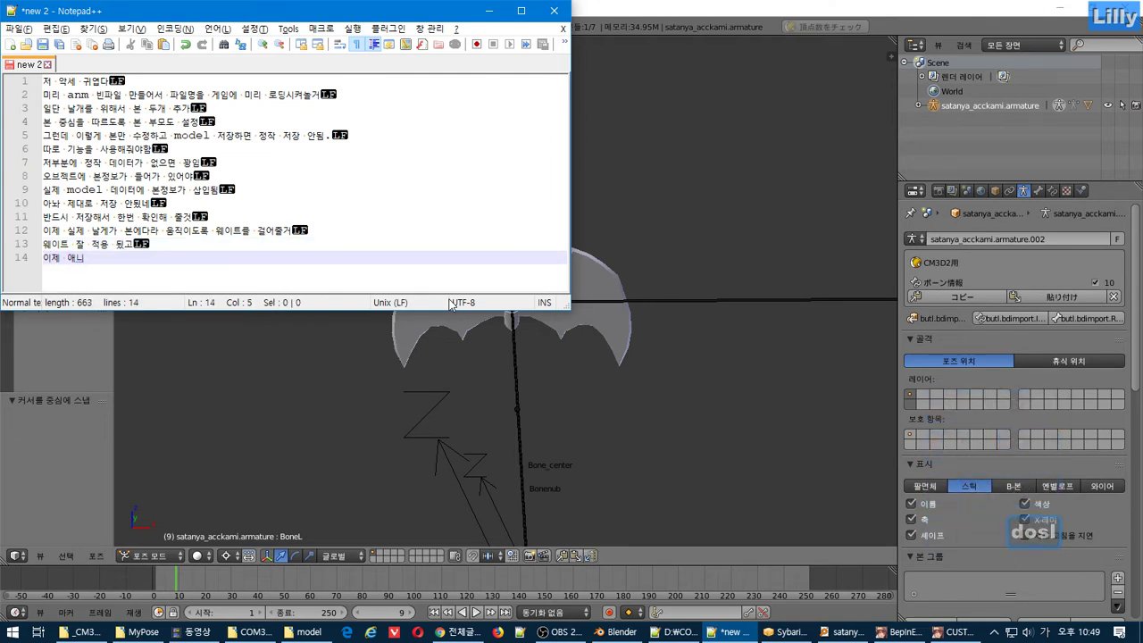
pyautogui.write(' 적용할거')
pyautogui.press('Return')
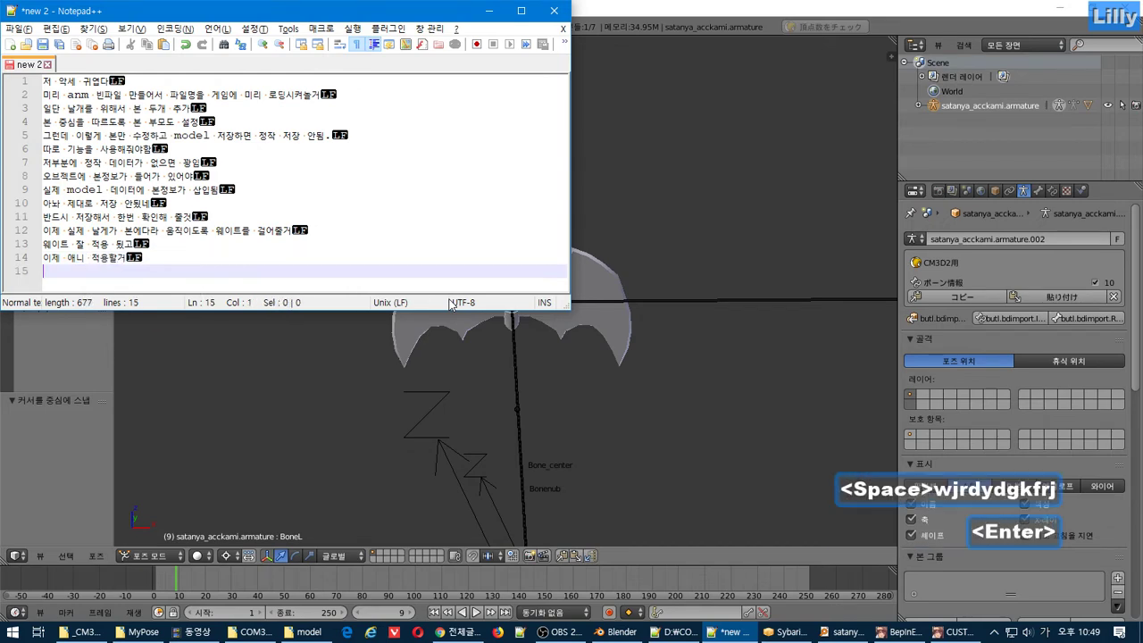
# Switch back to Blender, show the transform properties of BoneL, and view the armature from the front.
pyautogui.click(646, 175)
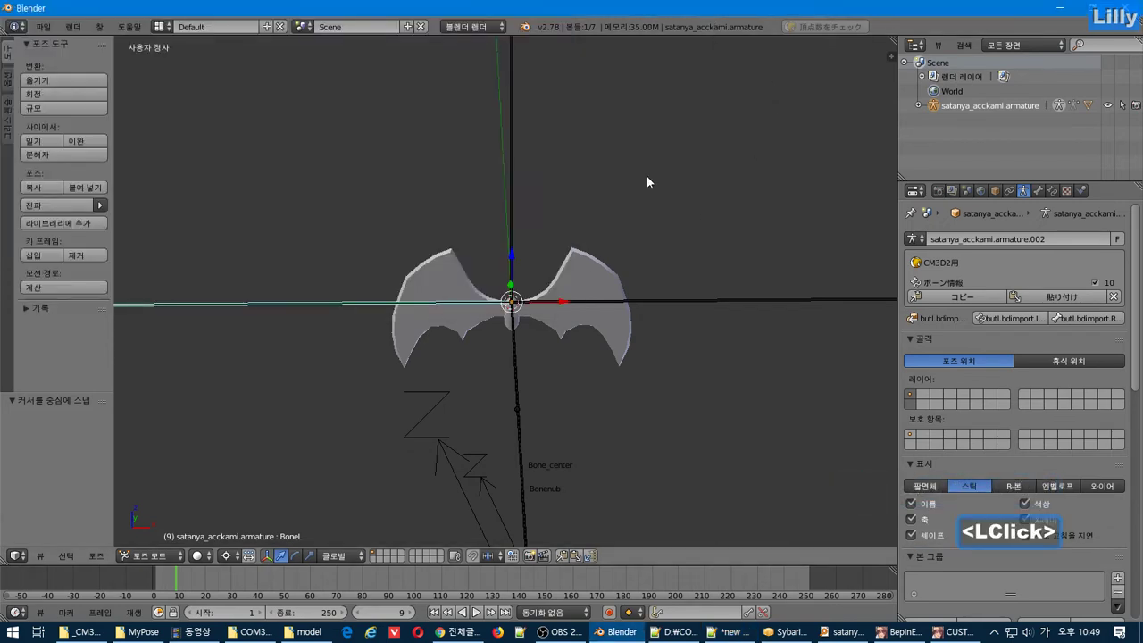
pyautogui.scroll(-6, 511, 448)
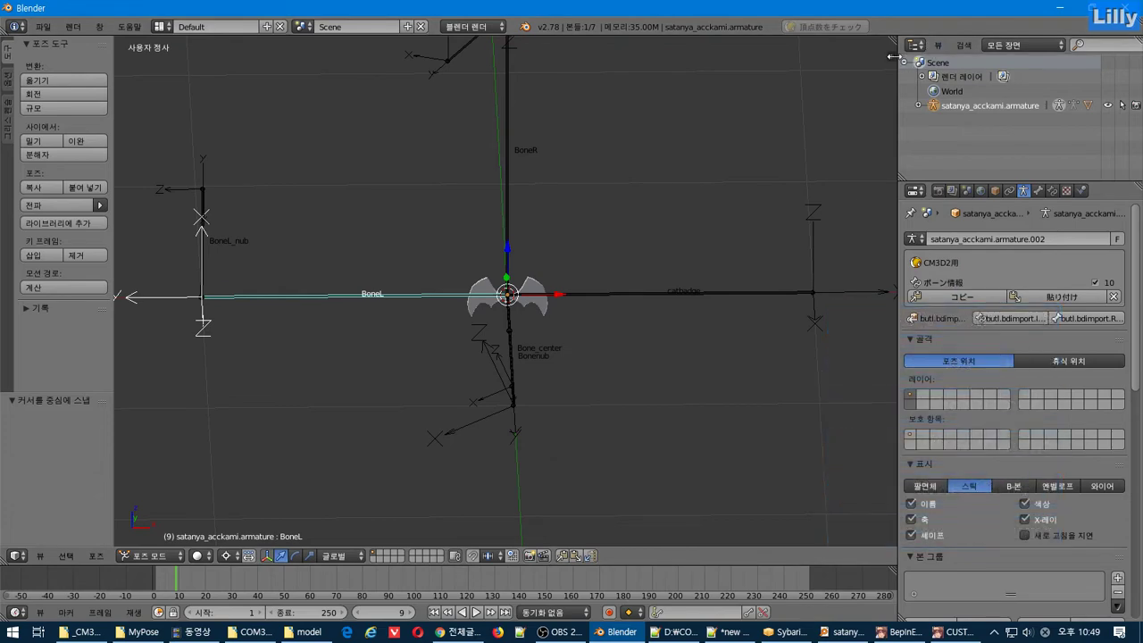
pyautogui.click(890, 56)
pyautogui.moveTo(591, 430); pyautogui.dragTo(487, 398, button='middle')
pyautogui.scroll(4, 478, 377)
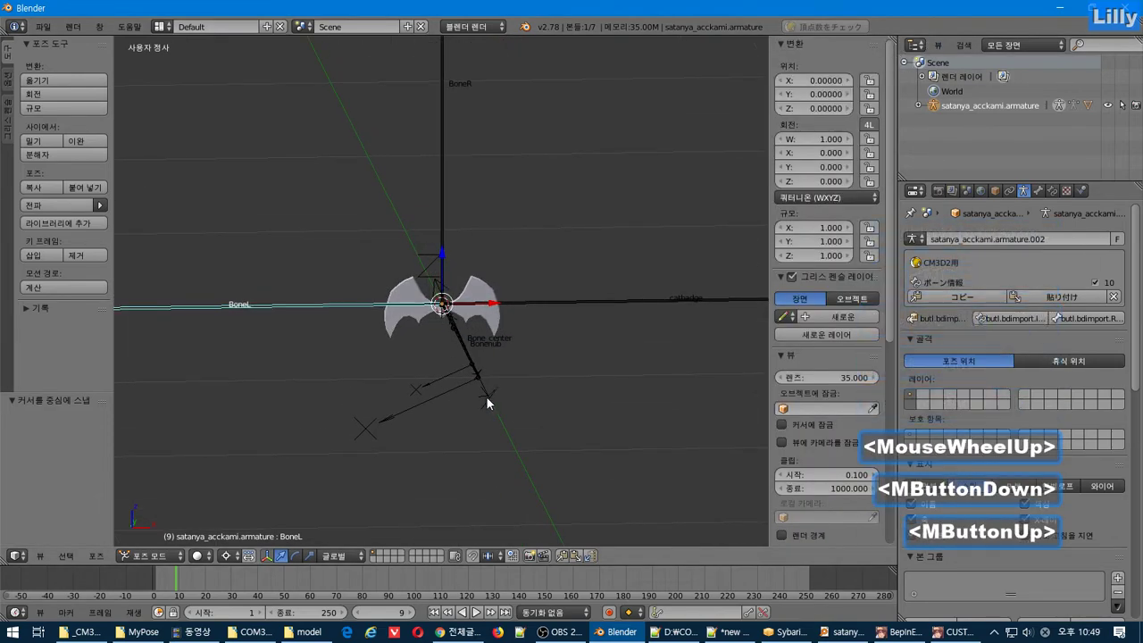
pyautogui.press('KP_1')
pyautogui.scroll(-4, 487, 398)
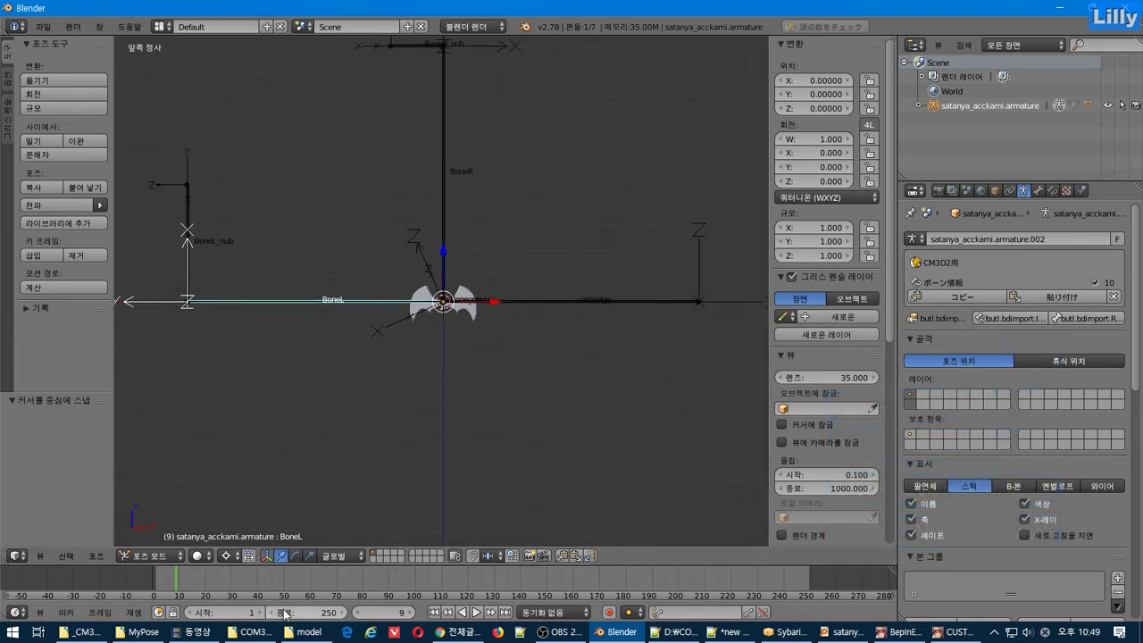
# Set the timeline range to start at frame 0 and end at frame 60, and go to the first frame.
pyautogui.click(222, 611)
pyautogui.write('1')
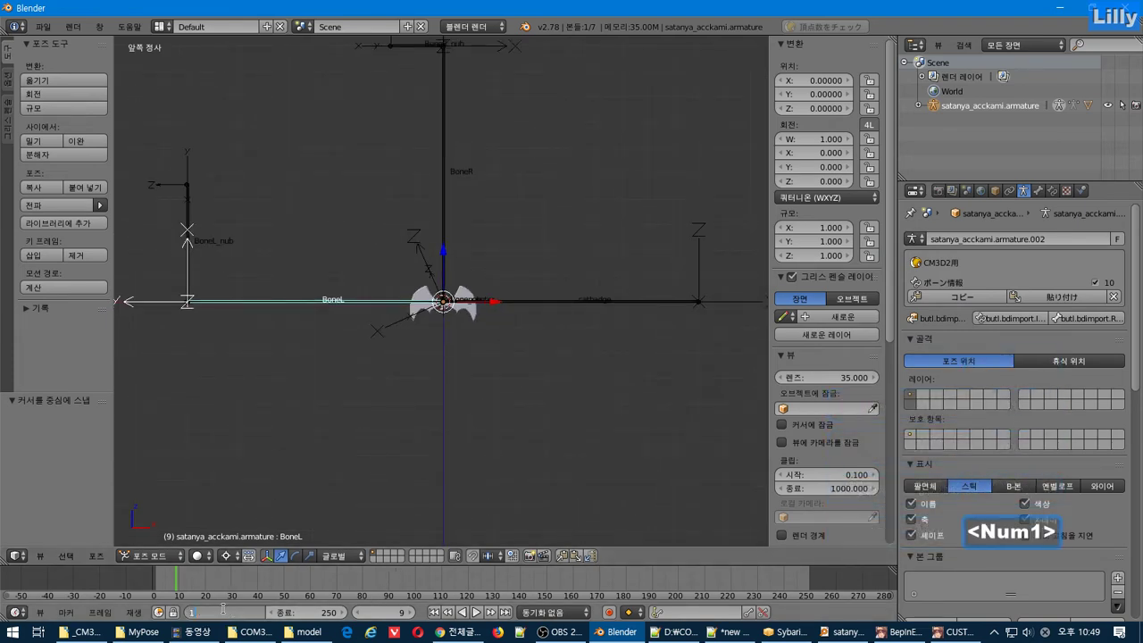
pyautogui.press('BackSpace')
pyautogui.write('0')
pyautogui.press('Return')
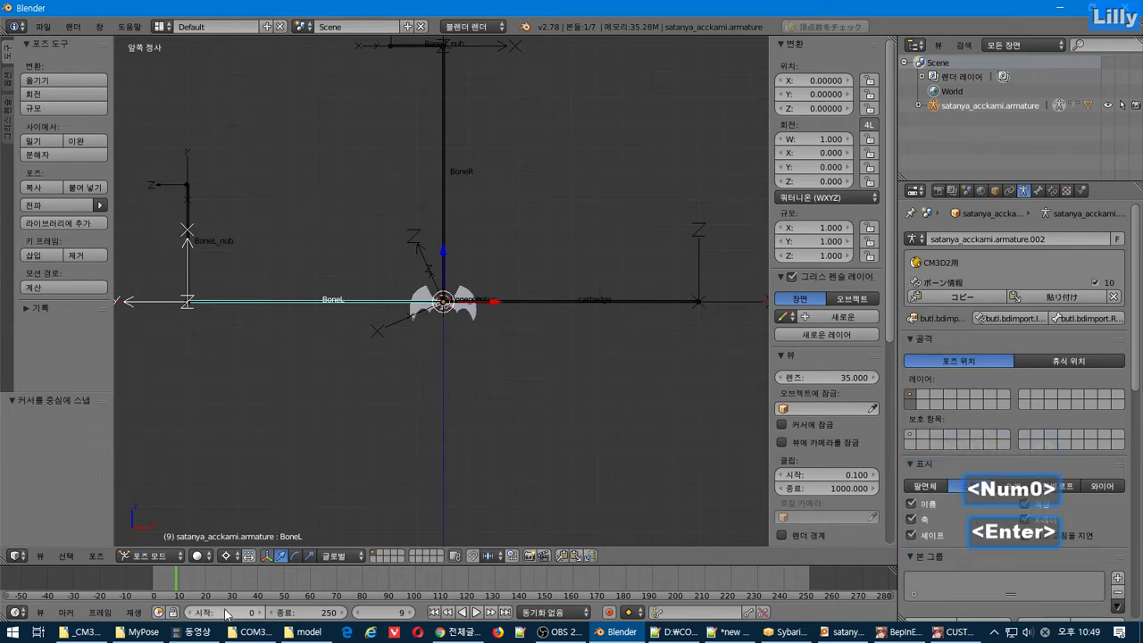
pyautogui.write('60')
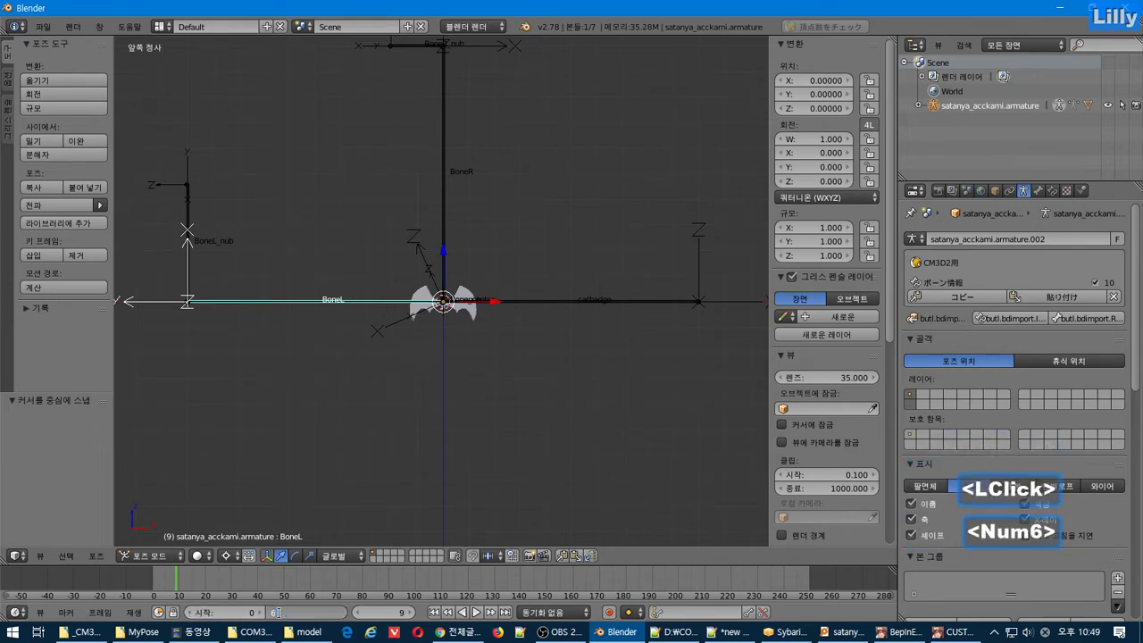
pyautogui.press('Return')
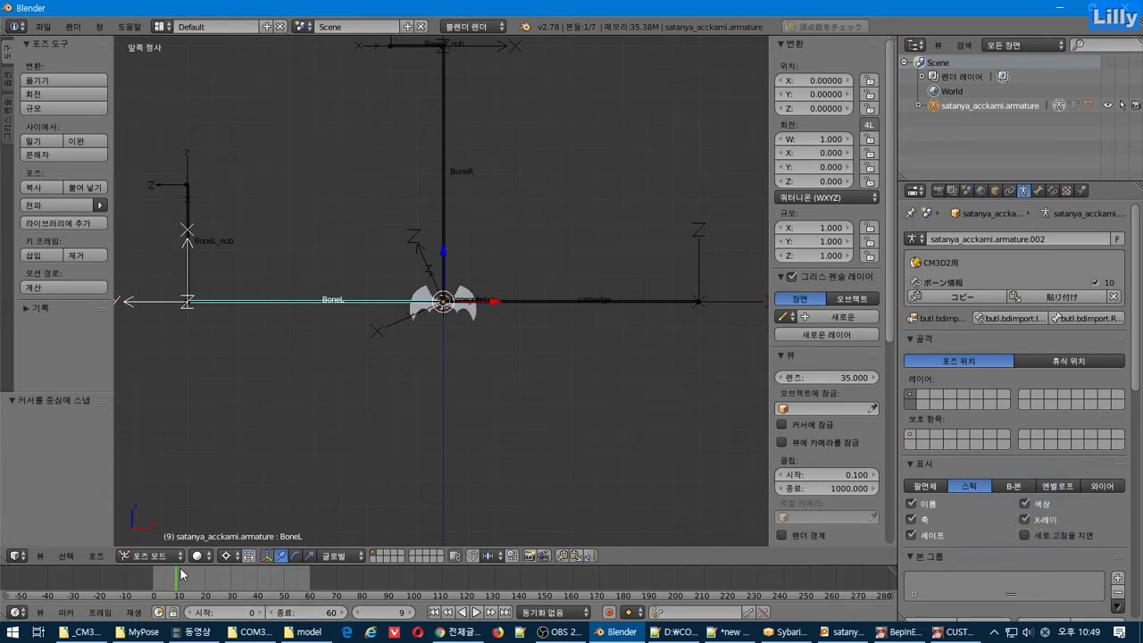
pyautogui.click(433, 611)
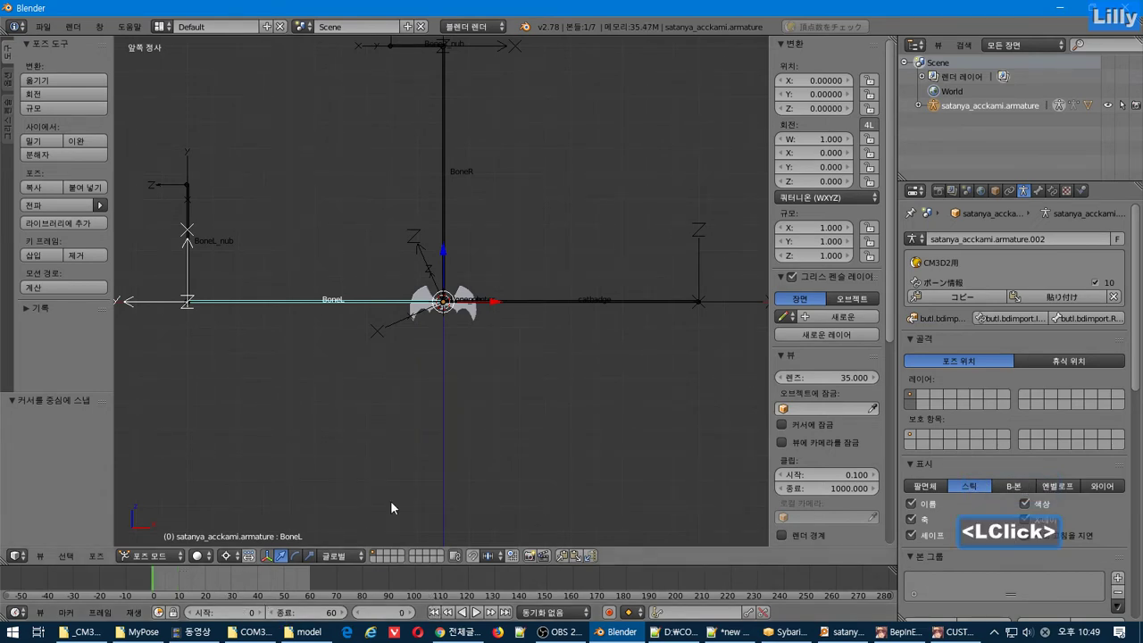
# Change the rotation mode of BoneL to Axis Angle (축 각도).
pyautogui.click(830, 193)
pyautogui.click(828, 75)
# Switch to Notepad++, add the note line "개인적으로 축각도가 제일 편함", and return to Blender.
pyautogui.hotkey('alt', 'Tab')
pyautogui.write('개이')
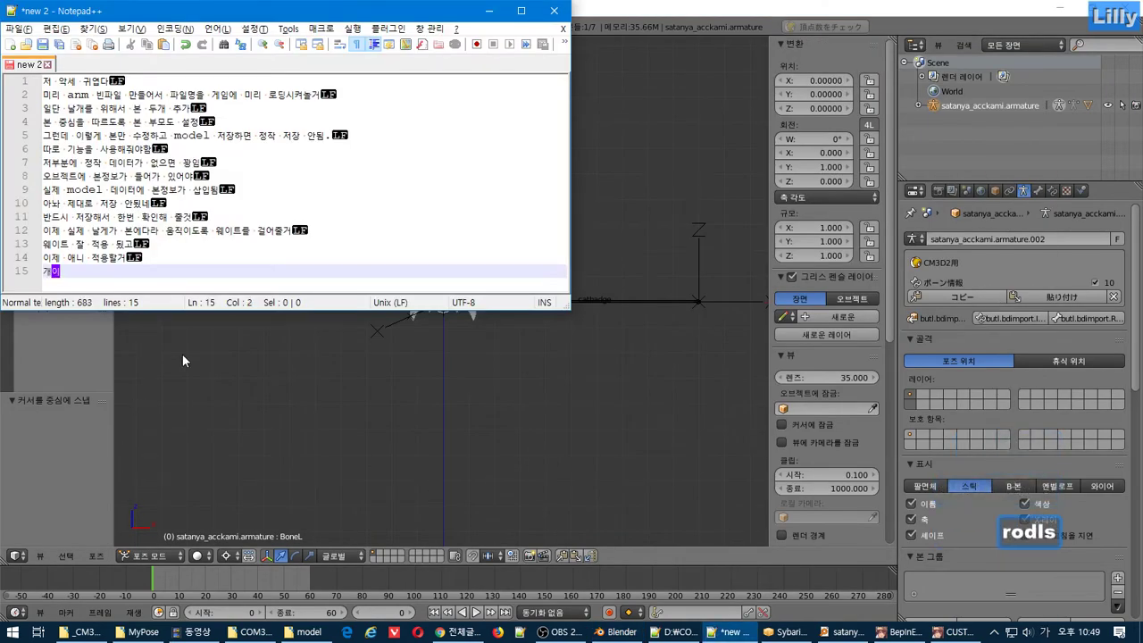
pyautogui.write('인적으로 축각')
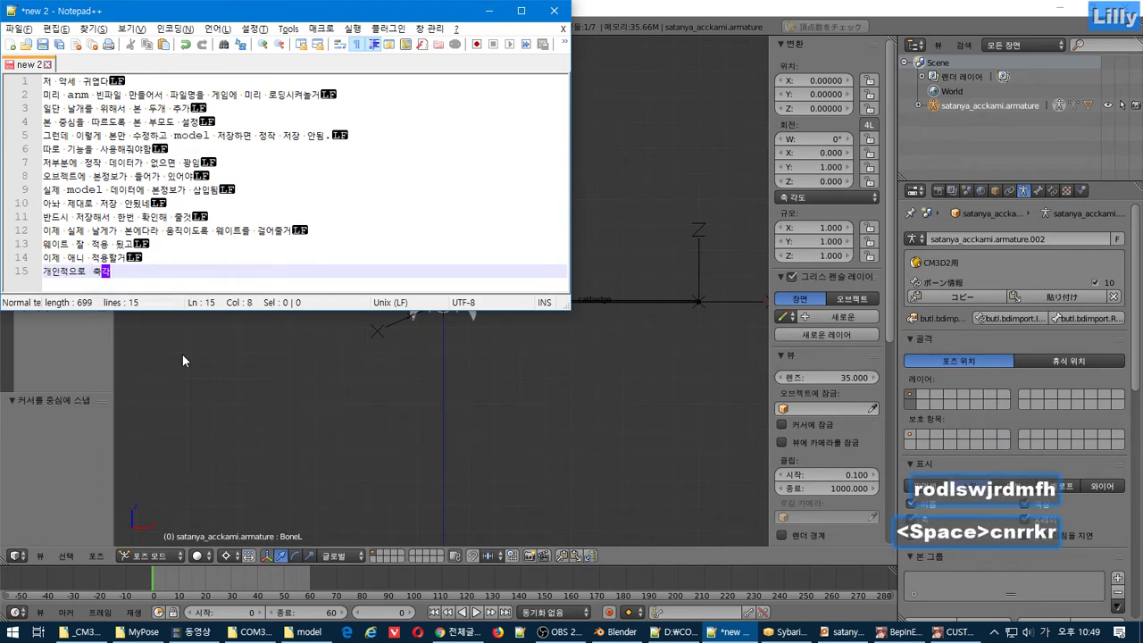
pyautogui.write('도가 제일 ㅍ')
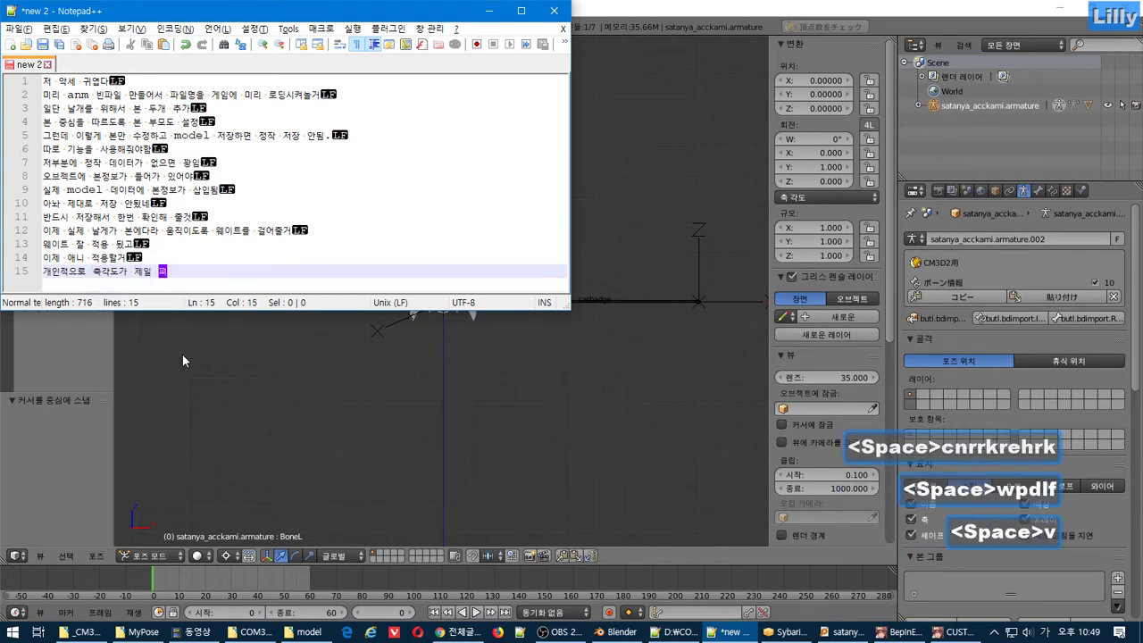
pyautogui.write('편함')
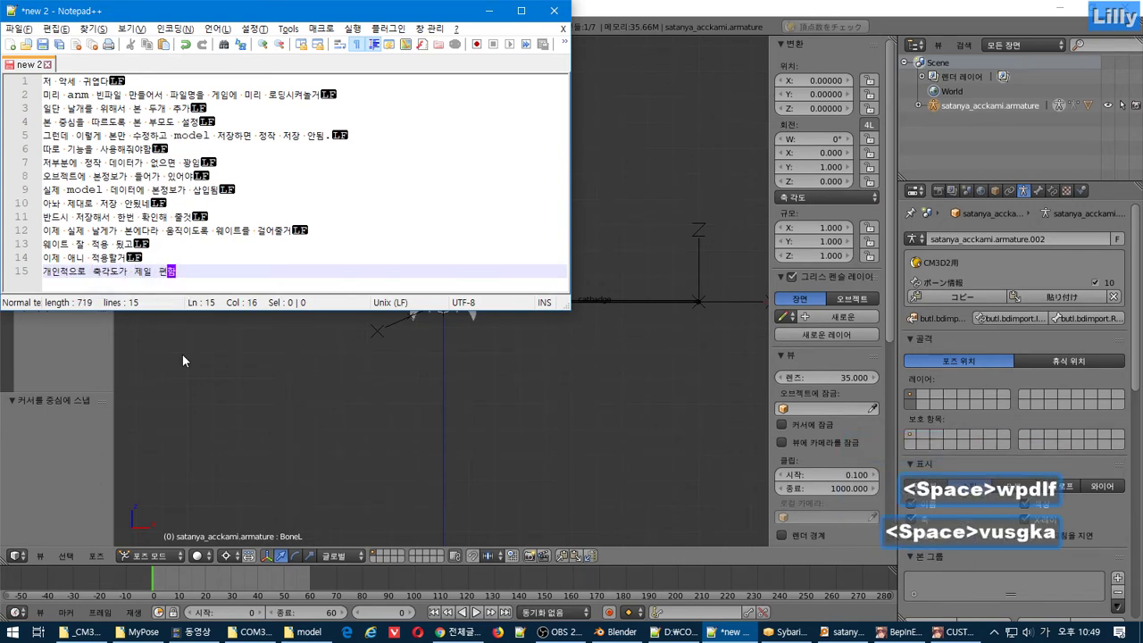
pyautogui.click(606, 13)
# Test-rotate BoneL about its Y axis with the W angle, and reset the angle to 0°.
pyautogui.scroll(2, 349, 314)
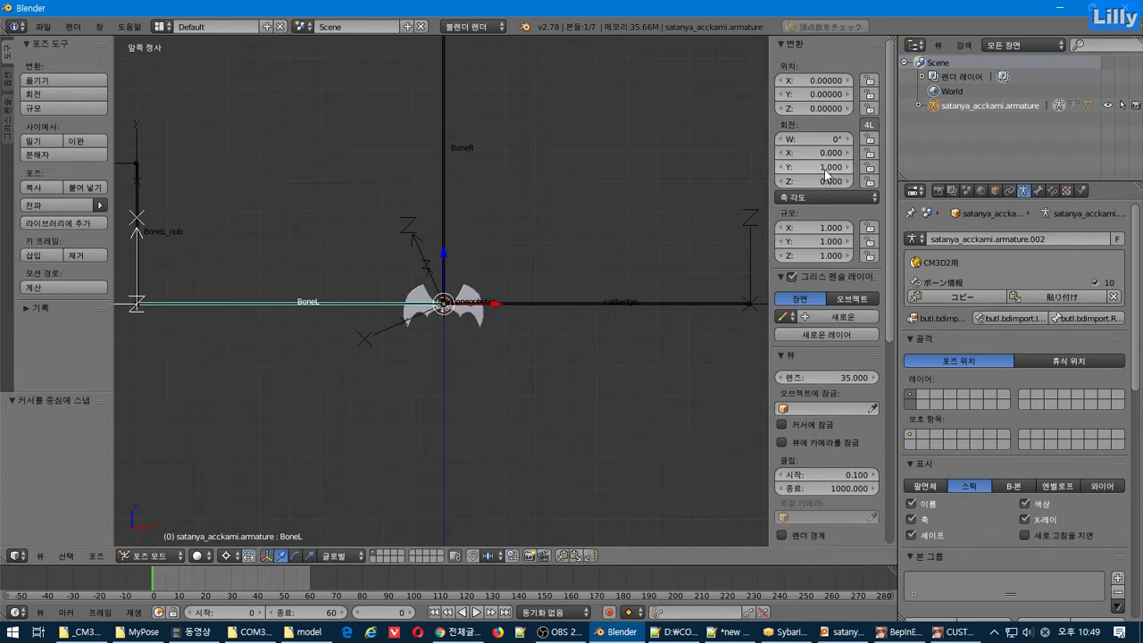
pyautogui.moveTo(822, 141); pyautogui.dragTo(799, 172)
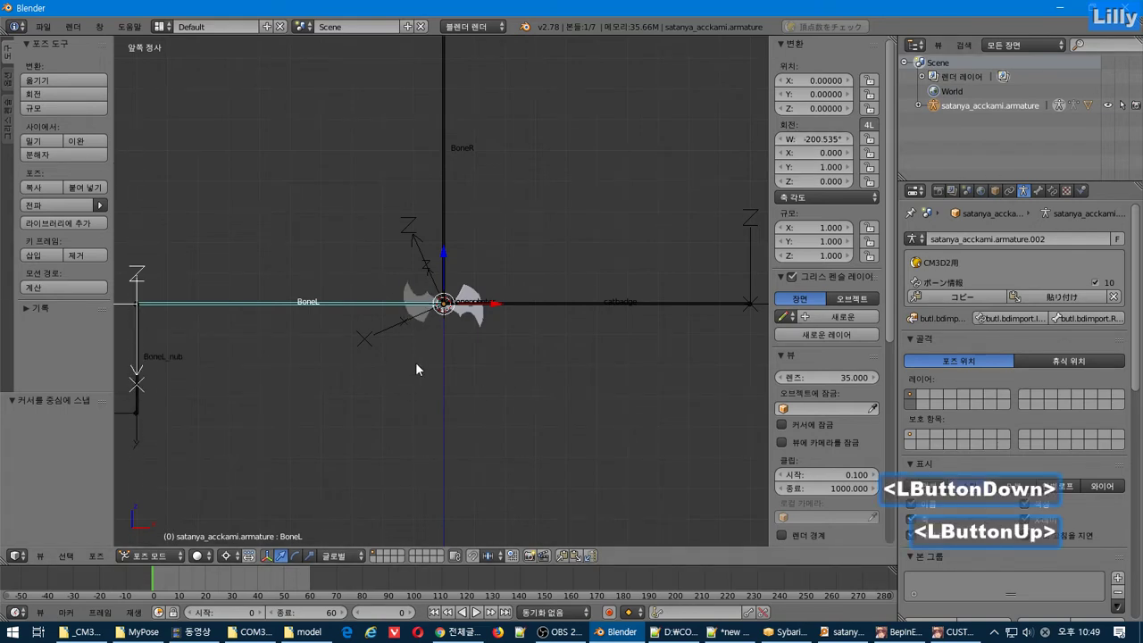
pyautogui.keyDown('ctrl'); pyautogui.click(830, 141); pyautogui.keyUp('ctrl')
pyautogui.write('0')
pyautogui.press('Return')
# Make X the rotation axis of BoneL by setting the rotation Y value to 0 and the X value to 1.
pyautogui.click(829, 167)
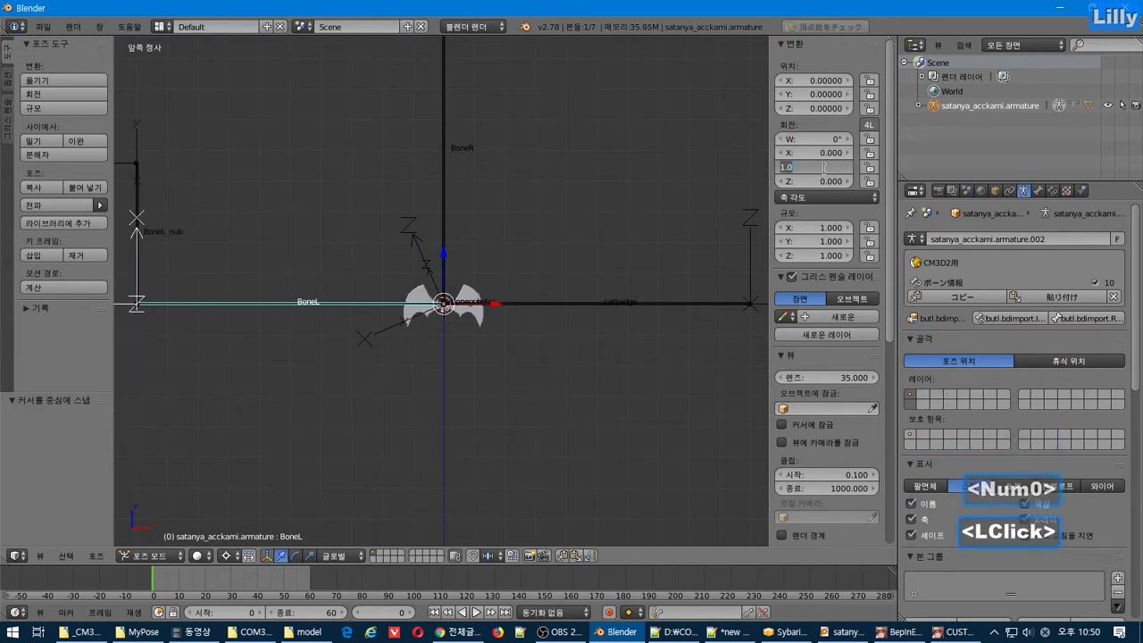
pyautogui.write('0')
pyautogui.press('Return')
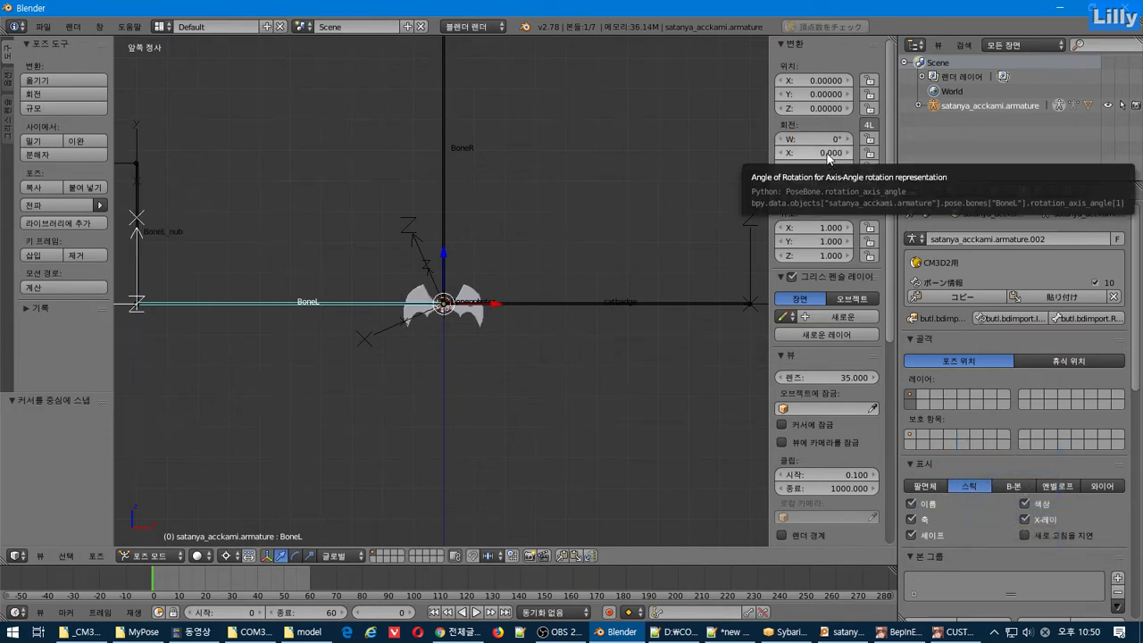
pyautogui.click(825, 153)
pyautogui.write('1')
pyautogui.press('Return')
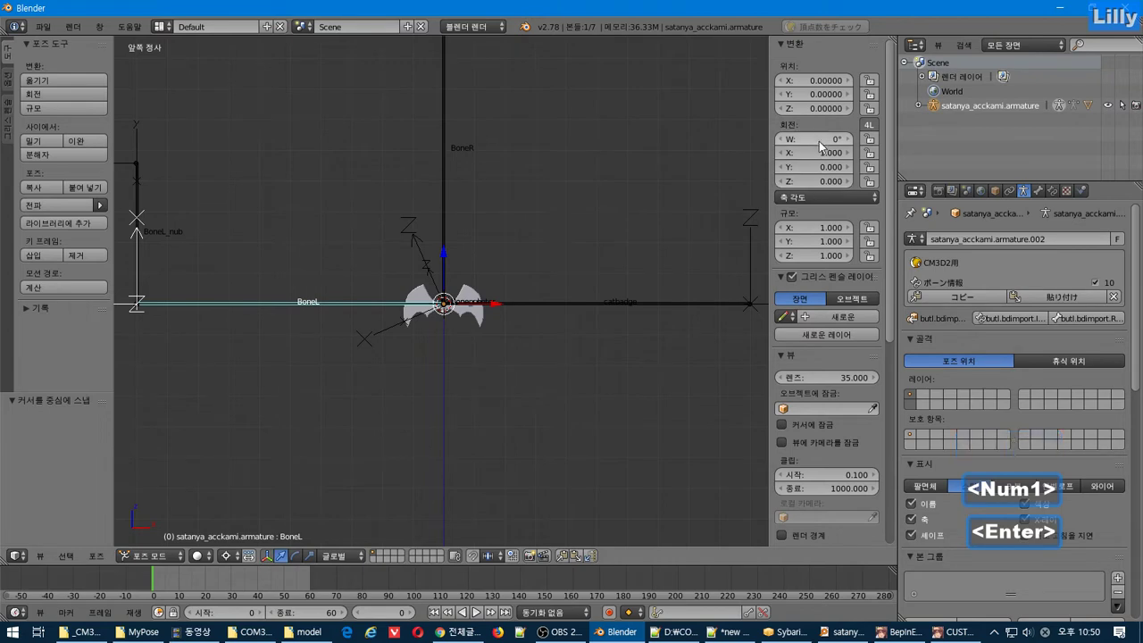
pyautogui.moveTo(830, 139)
pyautogui.mouseDown()
pyautogui.moveTo(870, 139)
pyautogui.moveTo(830, 139)
pyautogui.mouseUp()
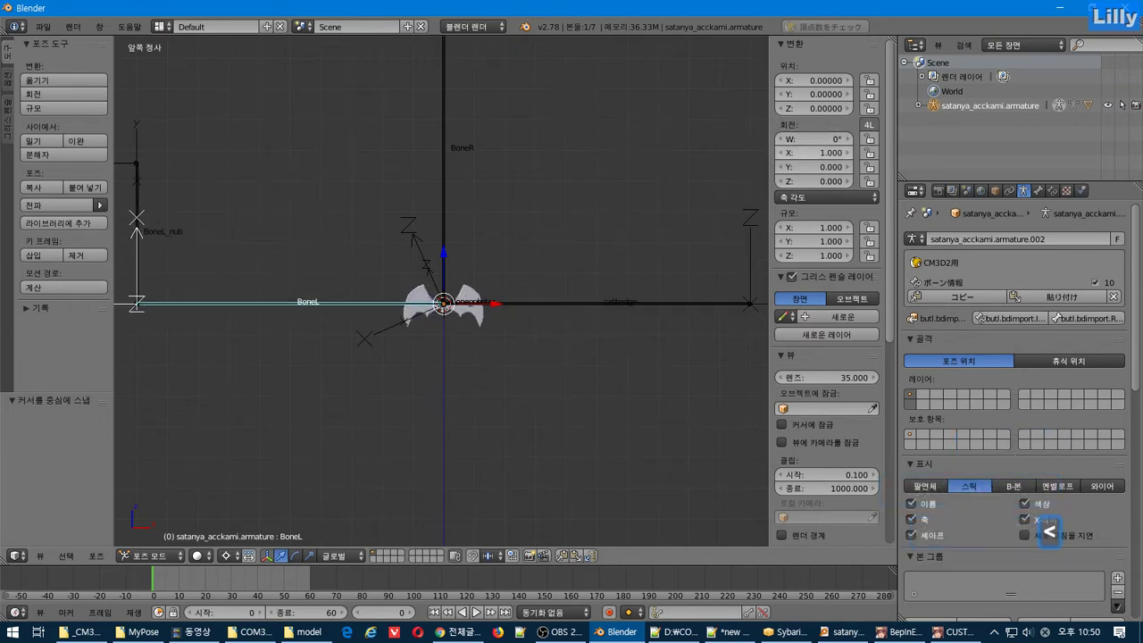
# Change BoneL's axis-angle rotation axis from X to Z by setting X to 0 and Z to 1.
pyautogui.click(797, 152)
pyautogui.write('0')
pyautogui.press('Return')
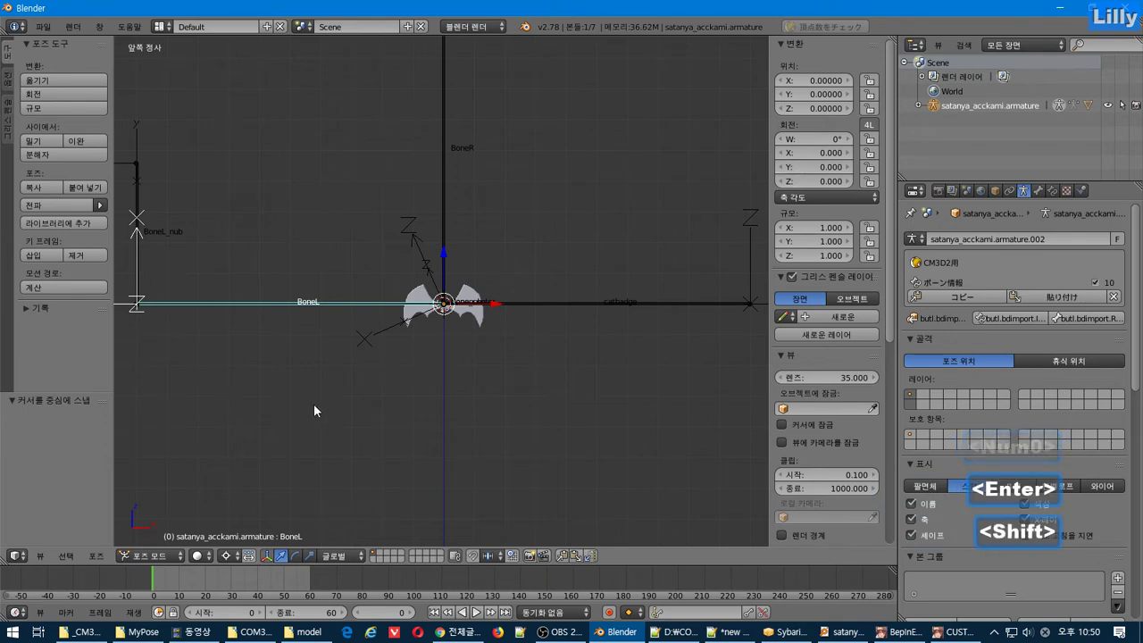
pyautogui.keyDown('shift'); pyautogui.moveTo(313, 403); pyautogui.dragTo(423, 405, button='middle'); pyautogui.keyUp('shift')
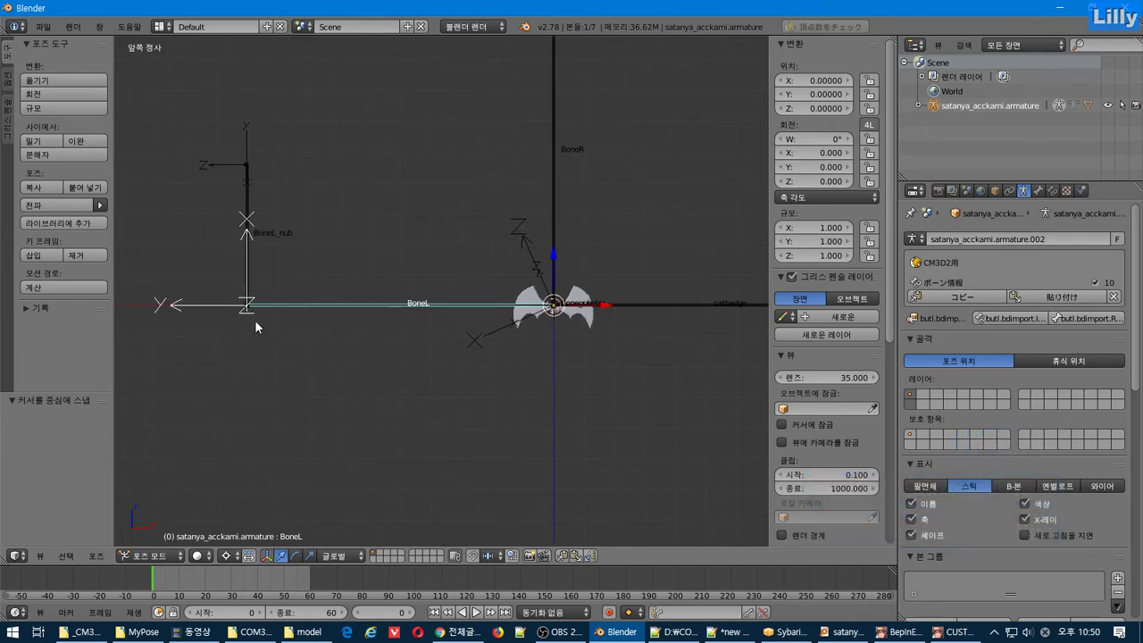
pyautogui.click(822, 180)
pyautogui.press('Return')
# Switch to Notepad++ and add a new last line reading "일부러 축 표시를 한 이유가 있음.,.".
pyautogui.hotkey('alt', 'Tab')
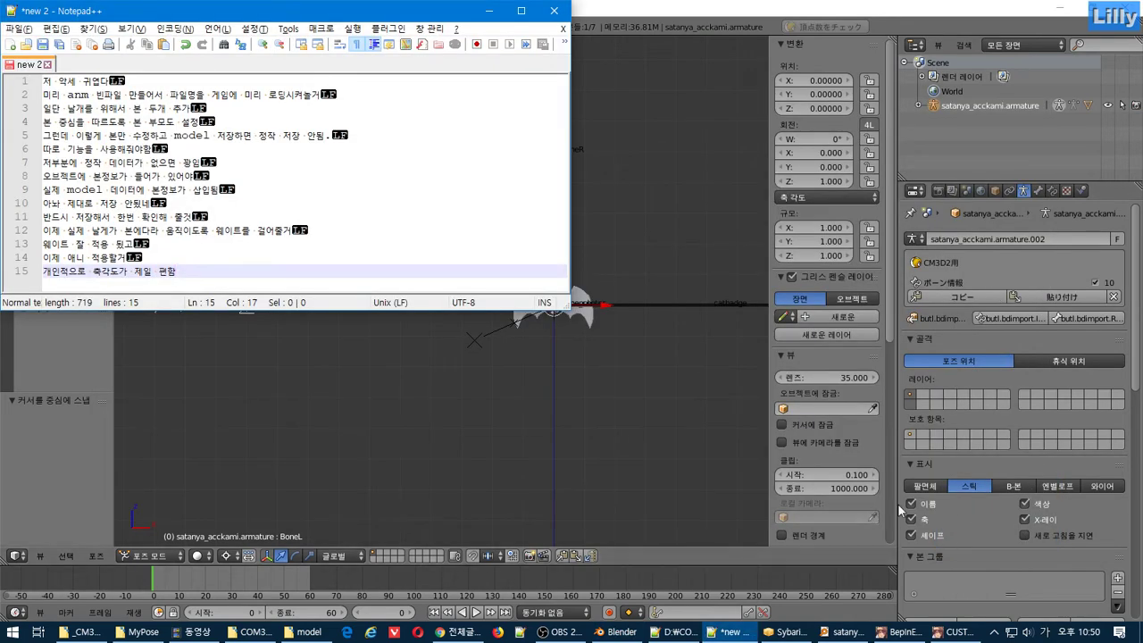
pyautogui.press('Return')
pyautogui.write('일')
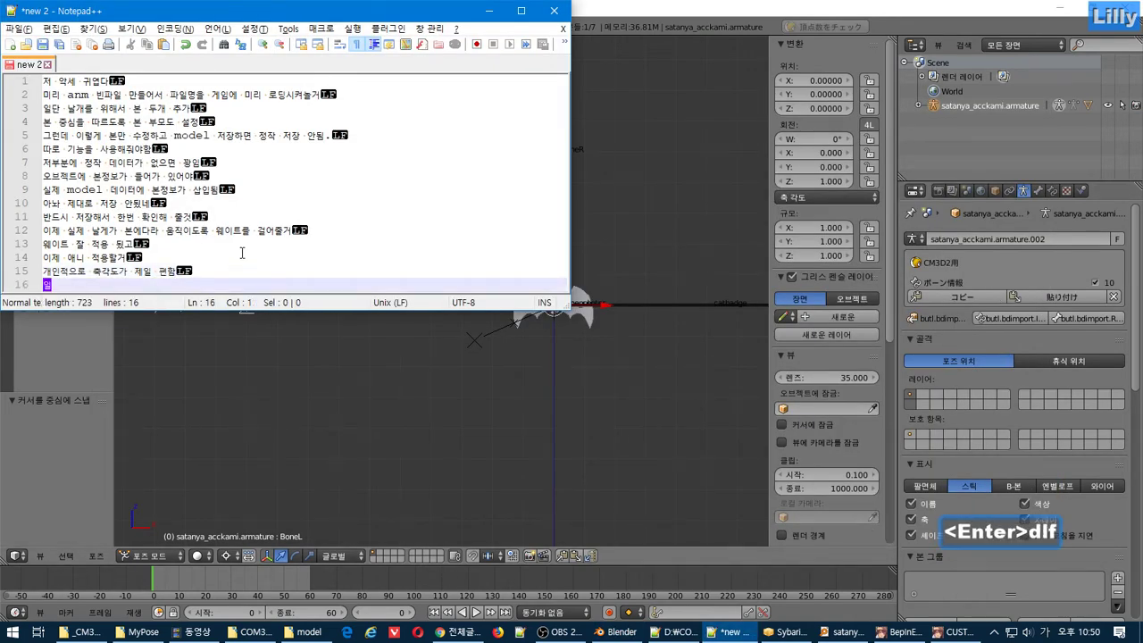
pyautogui.write('부러 축')
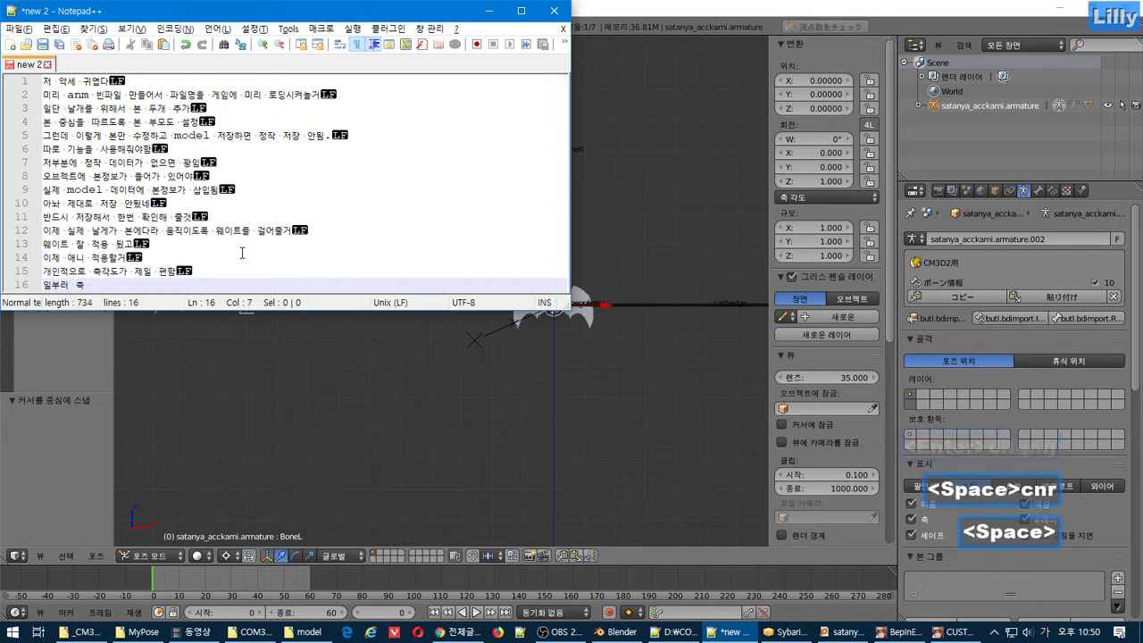
pyautogui.write(' 표시를 한 ')
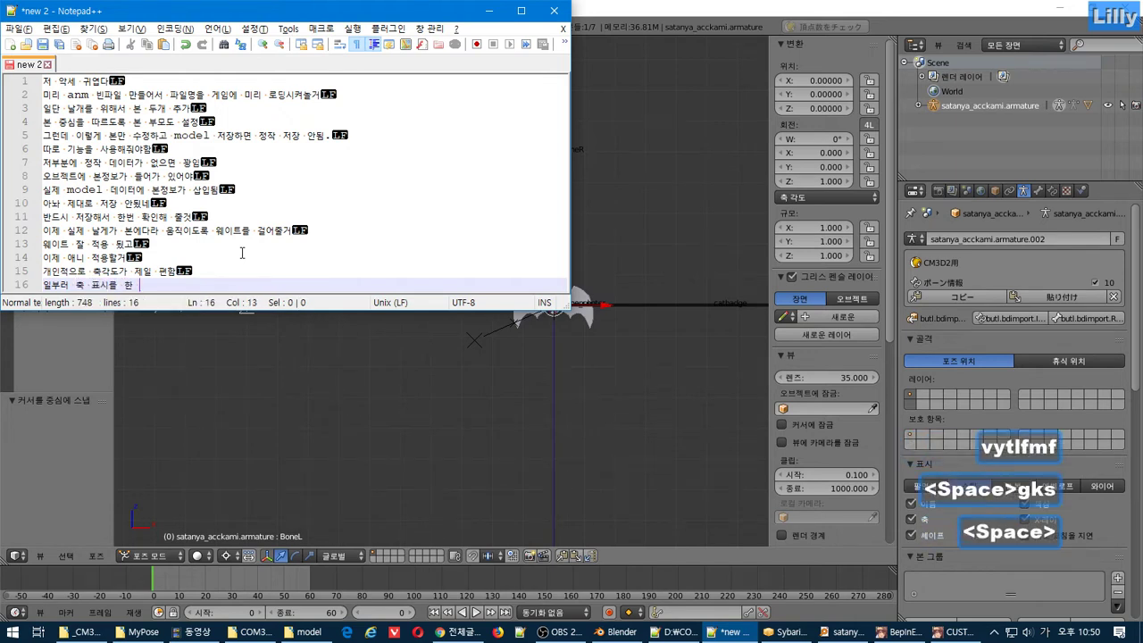
pyautogui.write('이유가 있음/')
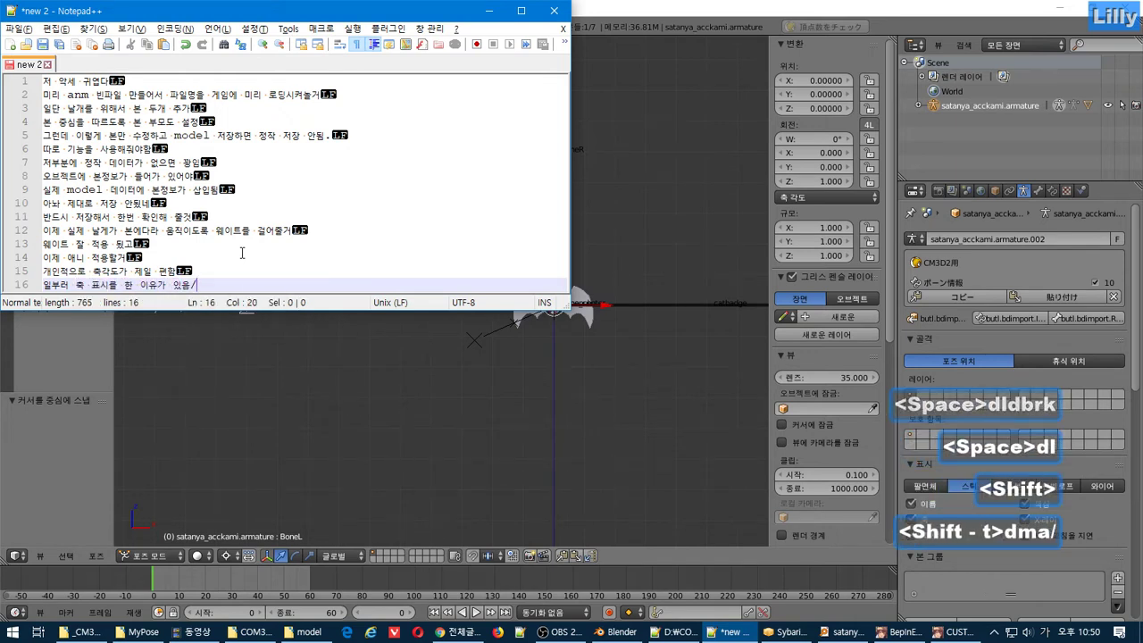
pyautogui.press('BackSpace')
pyautogui.write('.,.')
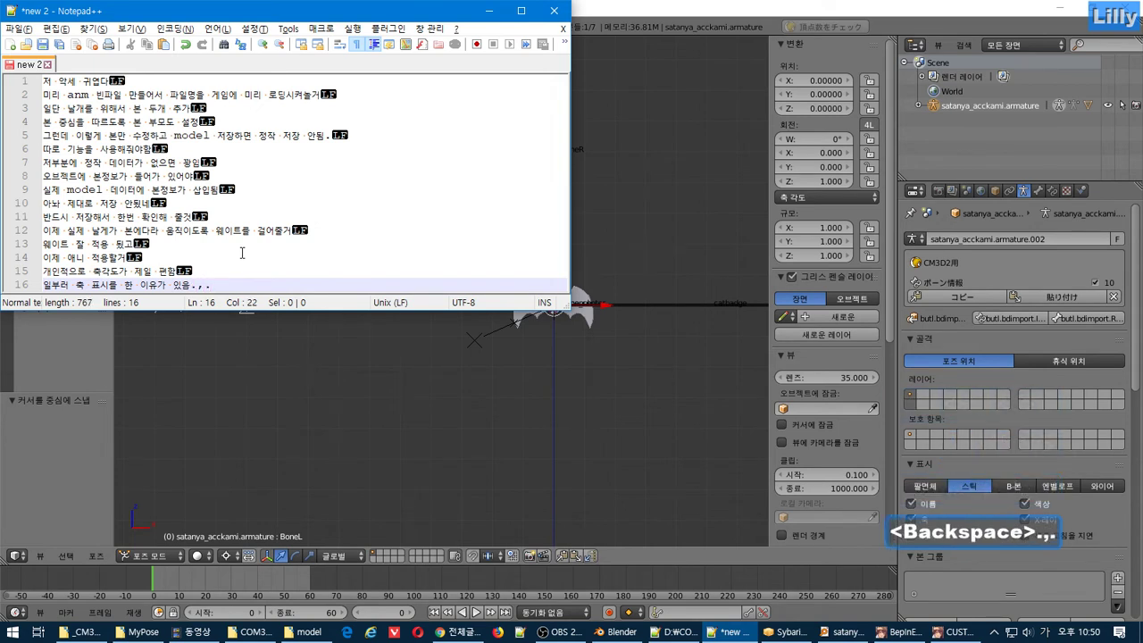
# Start another note line in Notepad++ with the text "저 회전 기준이 로컬이 아닌".
pyautogui.click(625, 25)
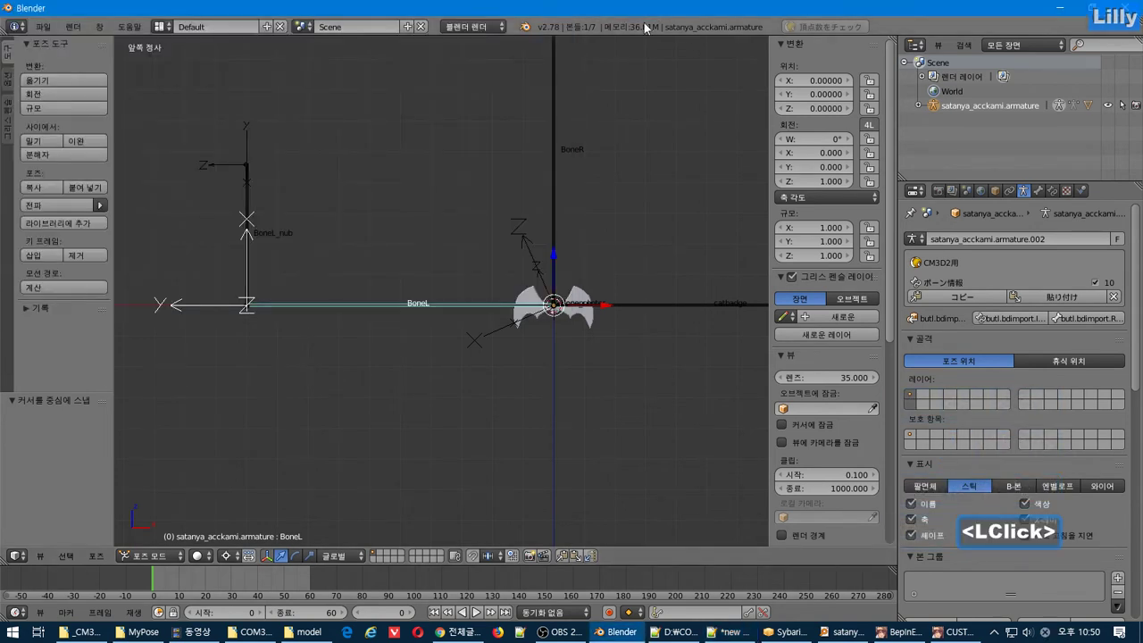
pyautogui.hotkey('alt', 'Tab')
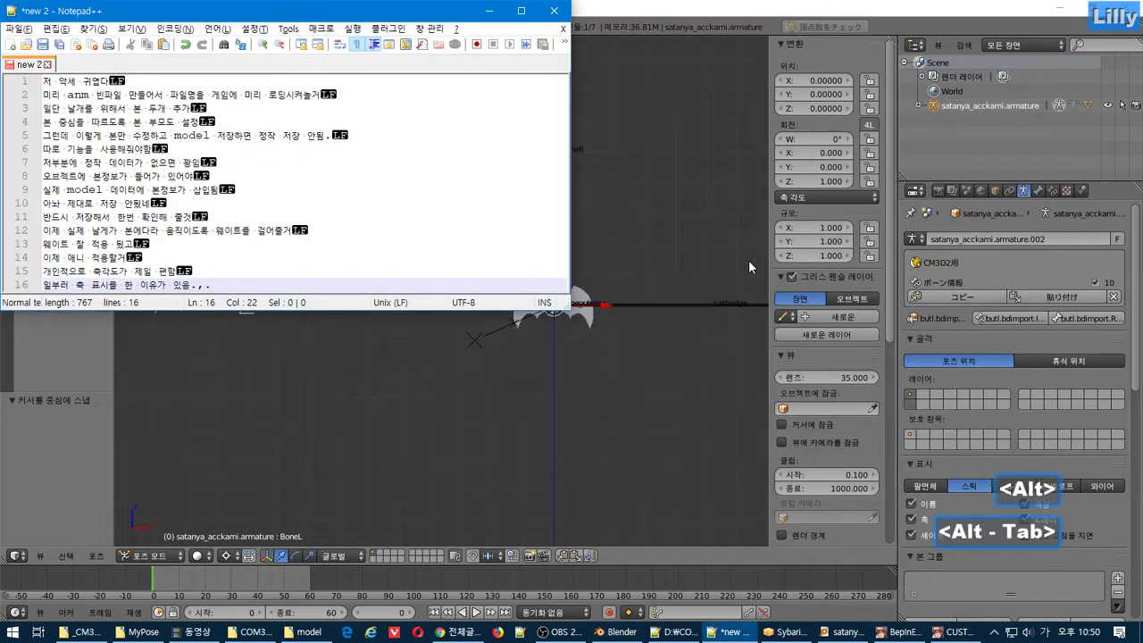
pyautogui.press('Return')
pyautogui.write('저 회전 기')
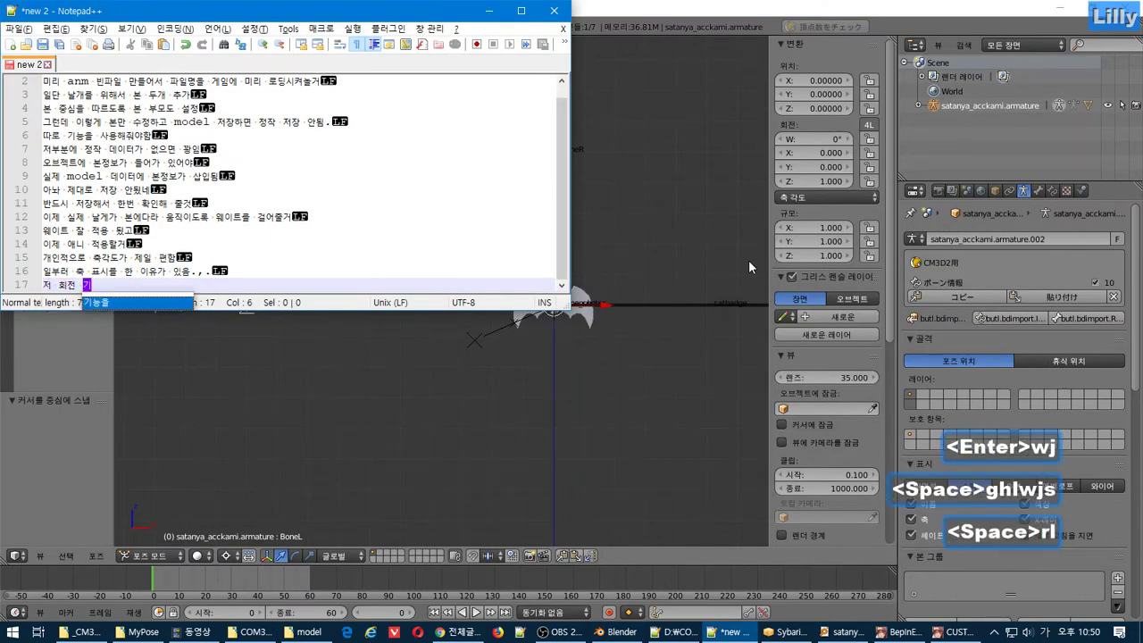
pyautogui.write('준이 ㄹ로컬이 아닌')
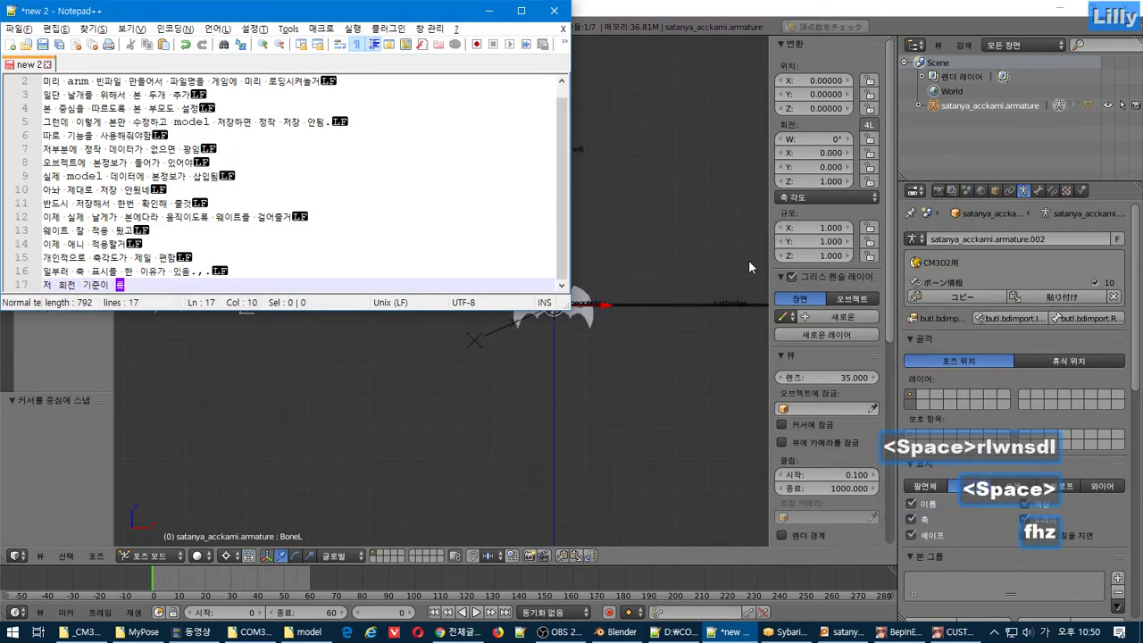
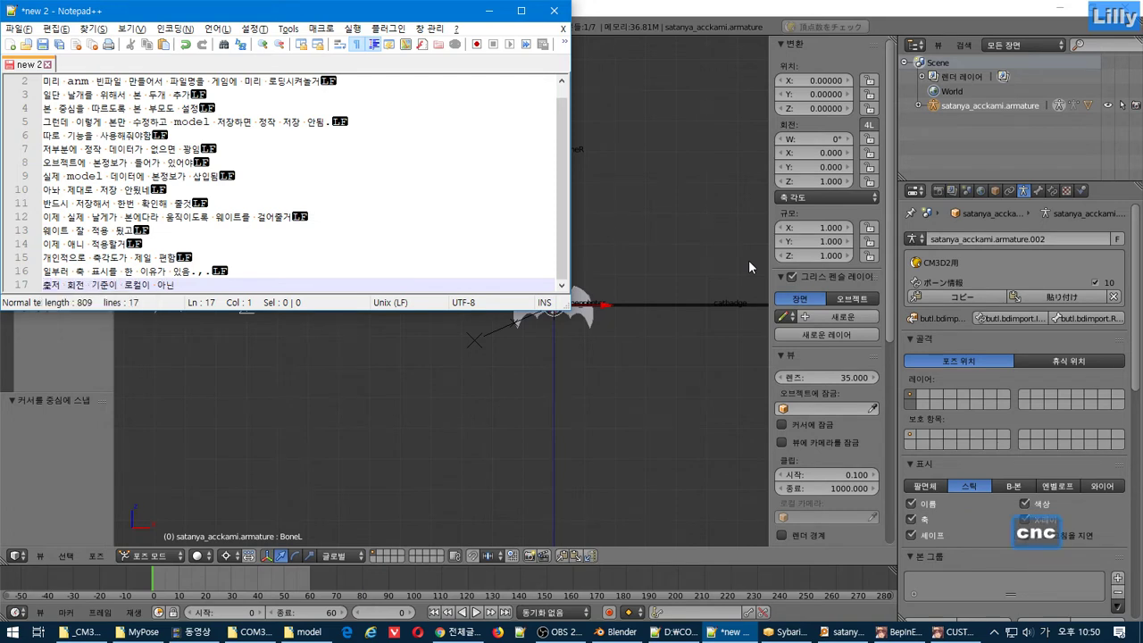
# Insert "축각도 모드에서는" at the beginning of the last note line.
pyautogui.press('BackSpace')
pyautogui.write('각')
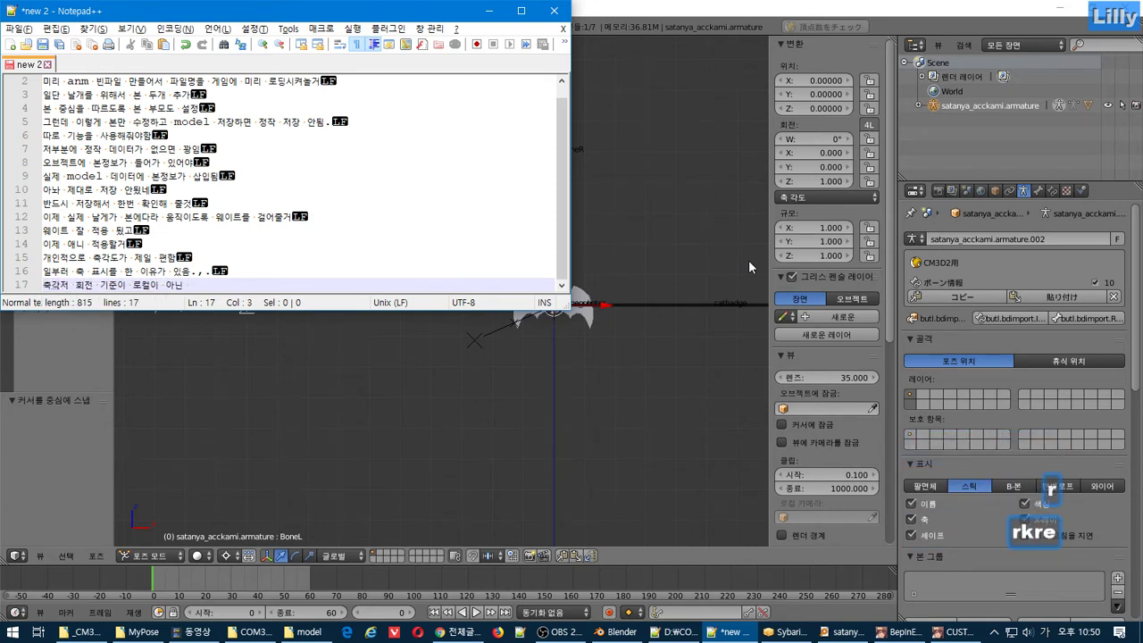
pyautogui.write('도 모드에서는')
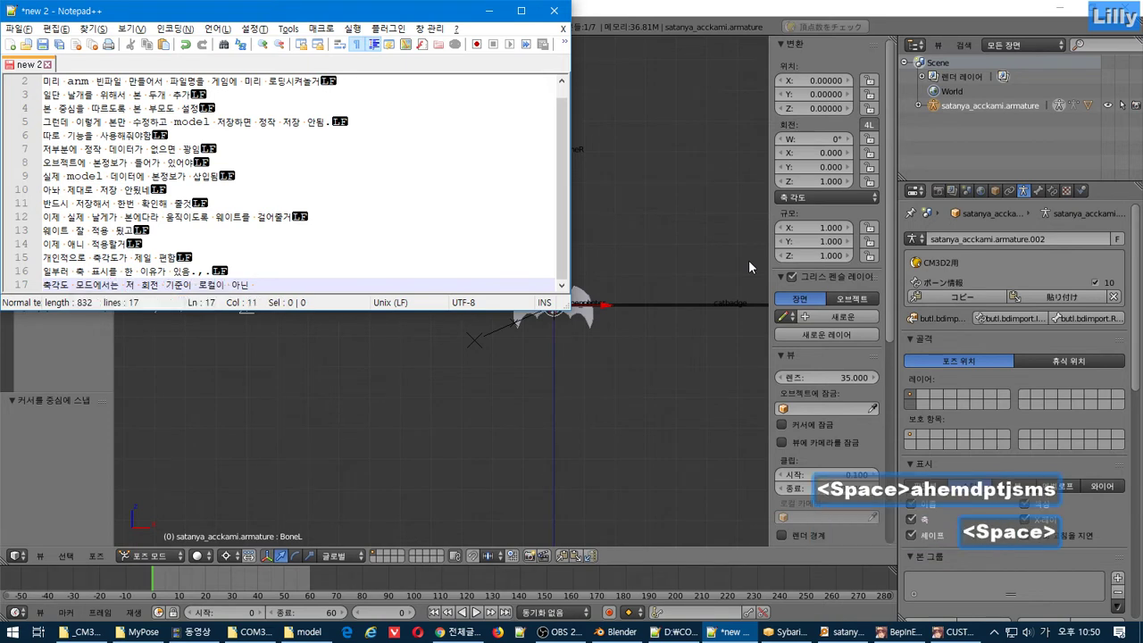
# Append "알그대로 저 흰색 표시의 축이 기준.." to the last note line and switch back to Blender.
pyautogui.press('End')
pyautogui.write('알그')
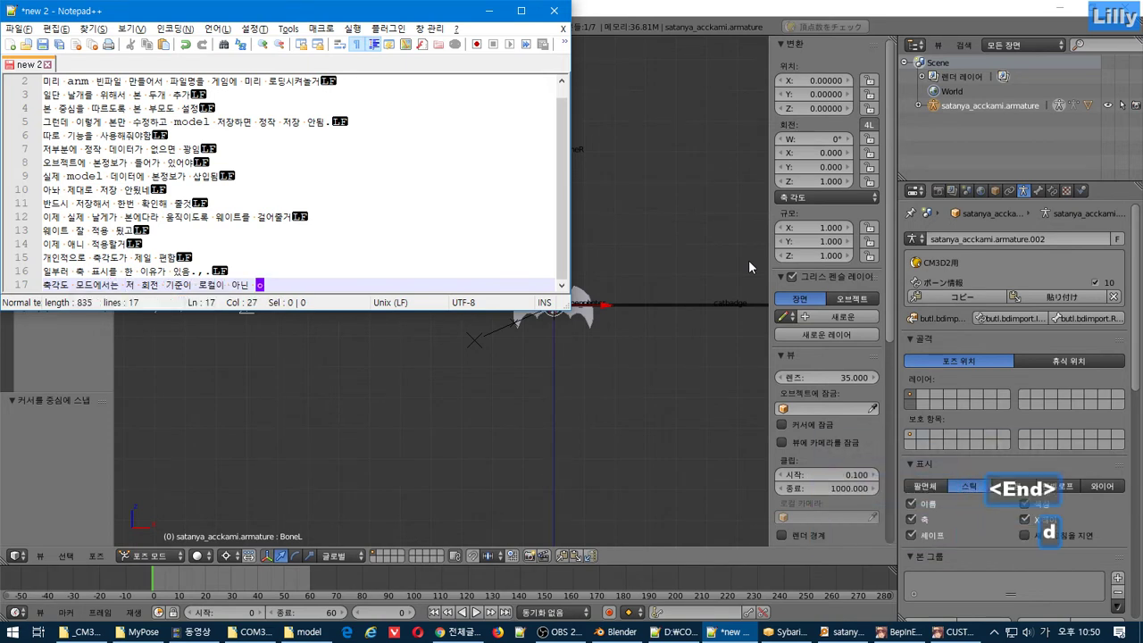
pyautogui.write('대로 저')
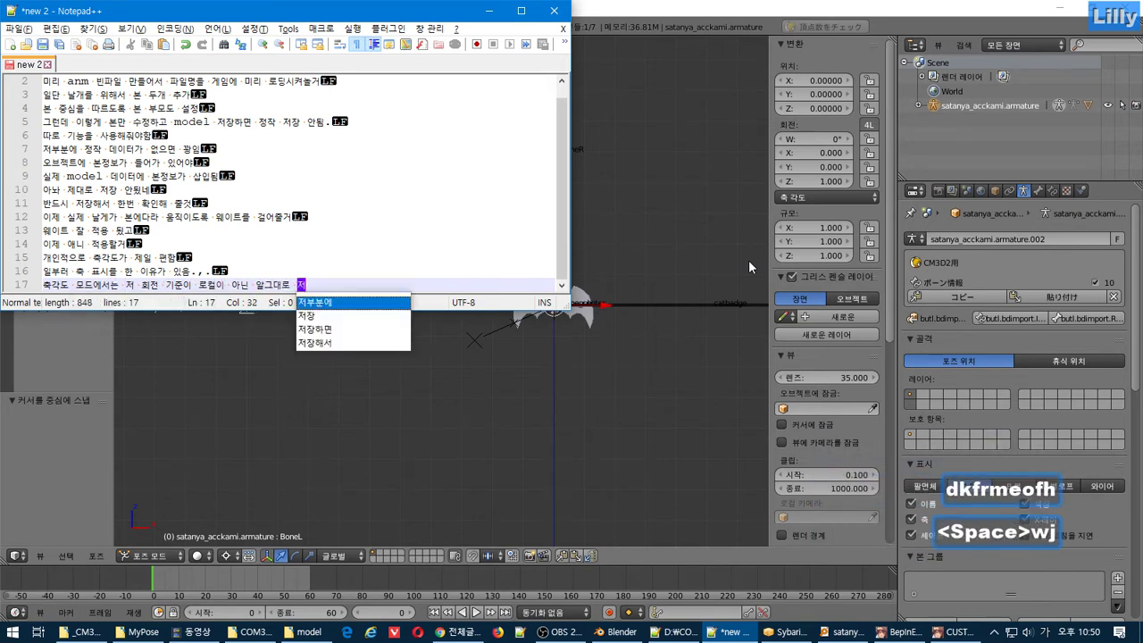
pyautogui.write(' 흰색 ')
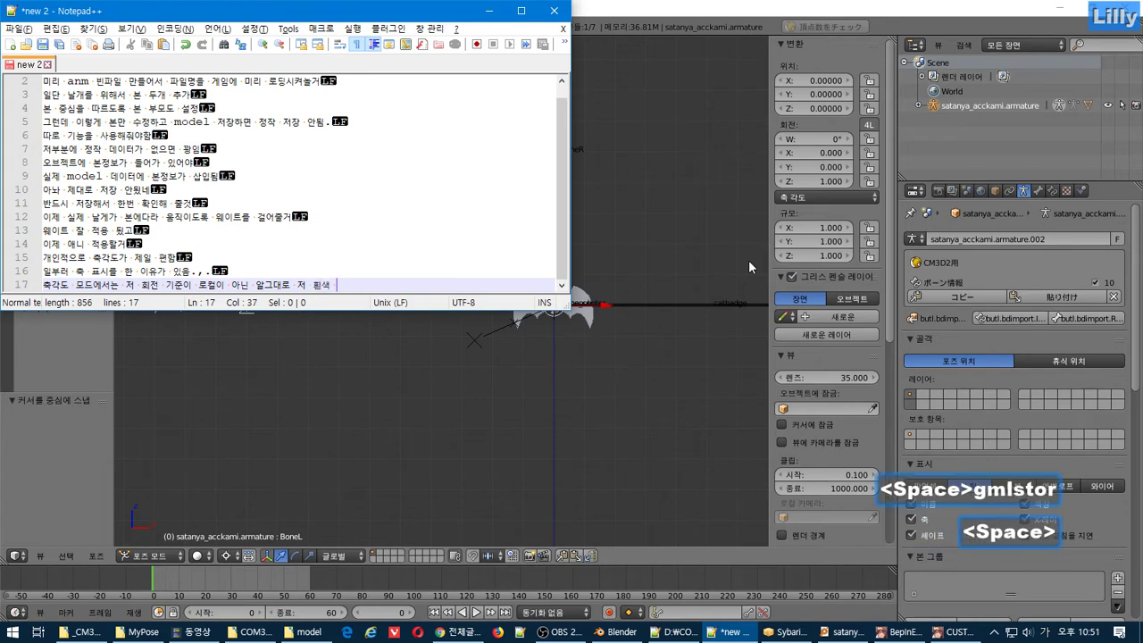
pyautogui.write('표시의 ')
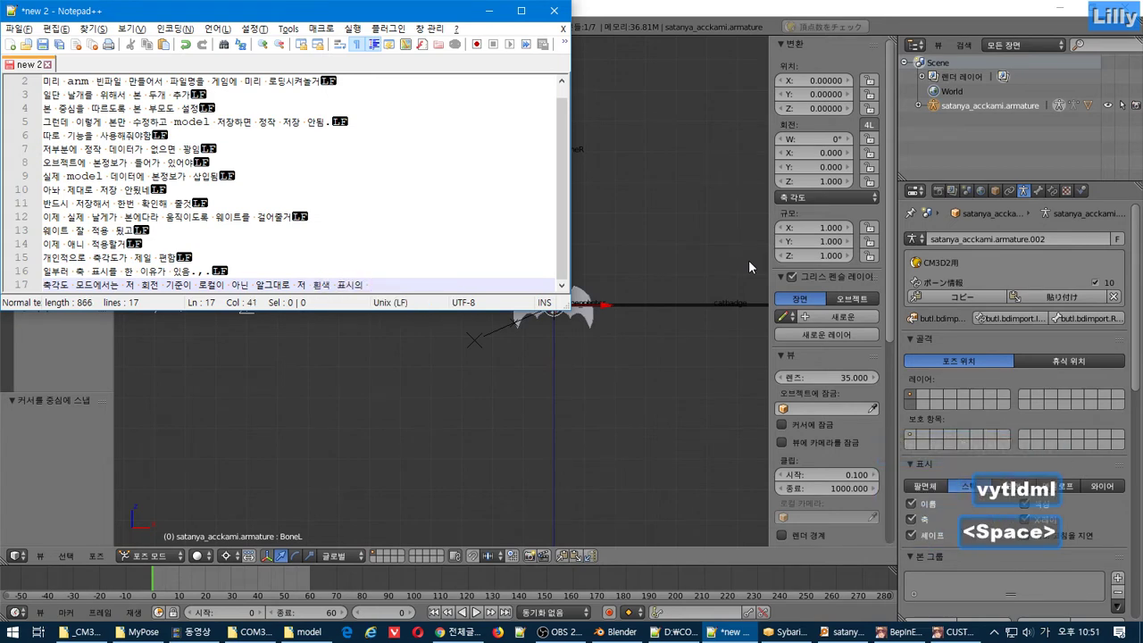
pyautogui.write('축이 기준..')
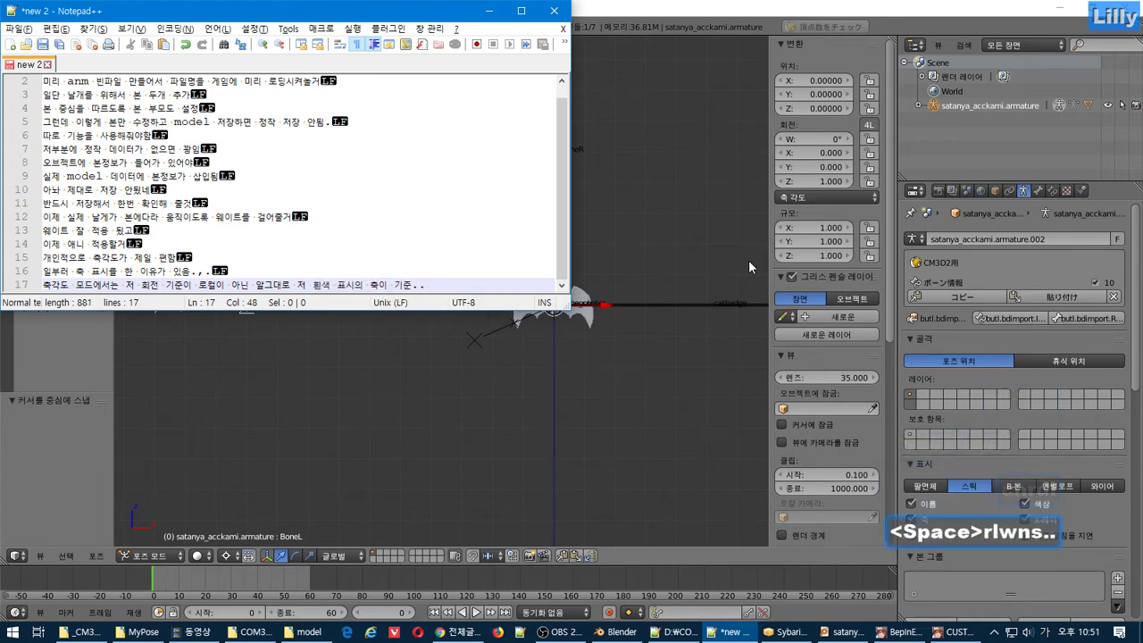
pyautogui.click(675, 120)
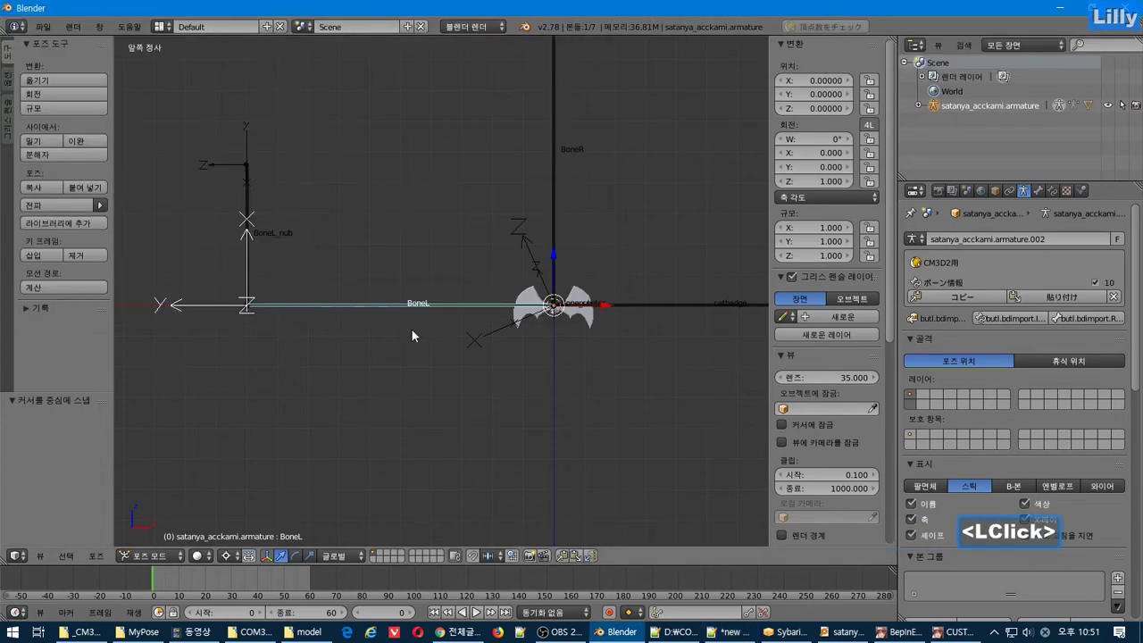
# Try rotating BoneL about its Z axis to -34.377°, and reset the rotation angle to 0°.
pyautogui.moveTo(822, 149)
pyautogui.mouseDown()
pyautogui.moveTo(902, 149)
pyautogui.moveTo(826, 149)
pyautogui.moveTo(857, 143)
pyautogui.moveTo(831, 140)
pyautogui.mouseUp()
pyautogui.click(831, 140)
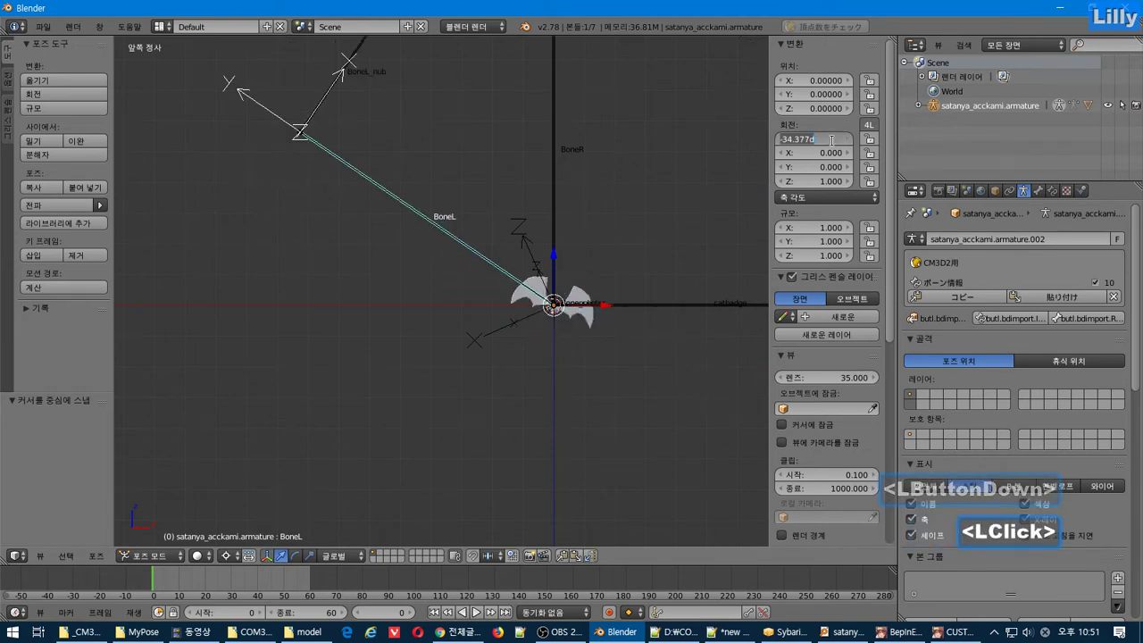
pyautogui.write('0')
pyautogui.press('Return')
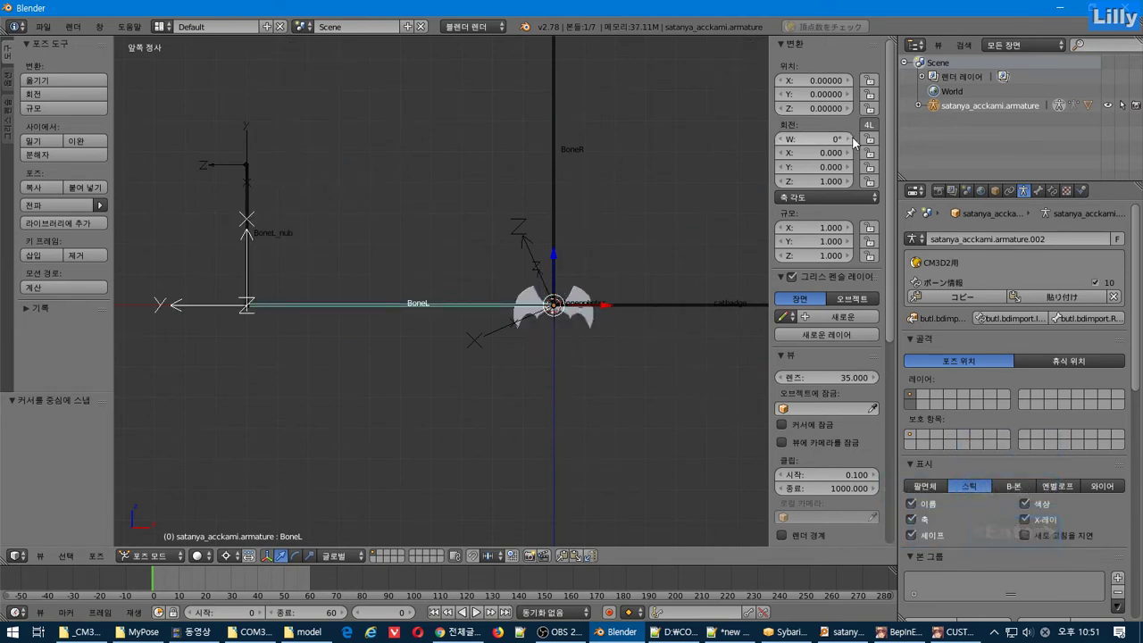
# Rotate BoneL step by step in the positive direction and set its rotation angle W to 30°.
pyautogui.click(849, 139)
pyautogui.click(849, 139)
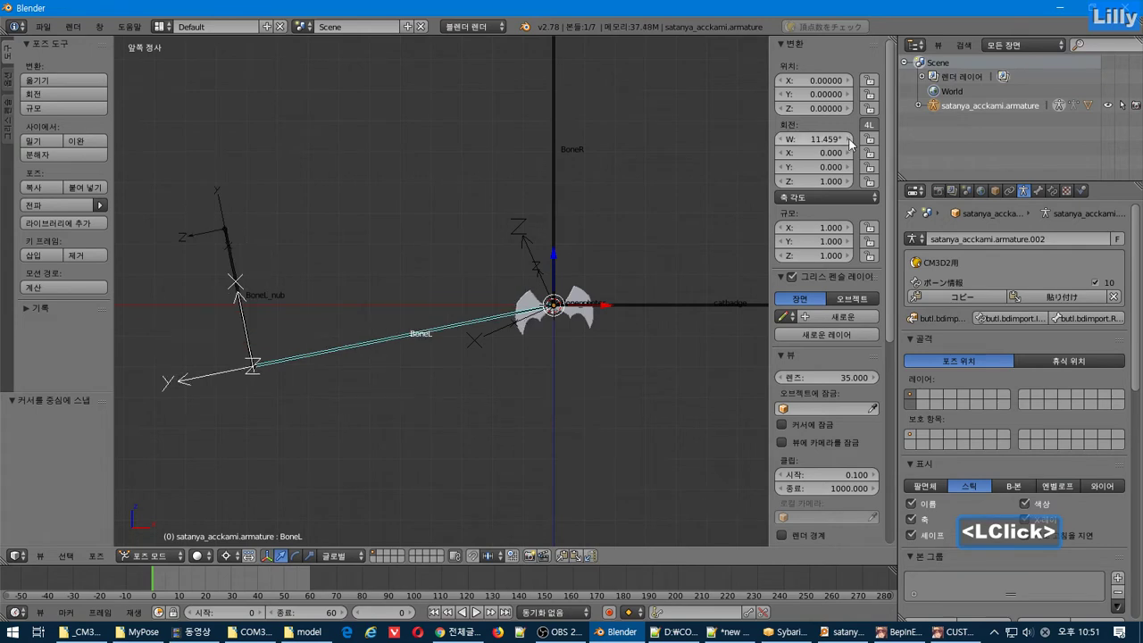
pyautogui.click(849, 139)
pyautogui.doubleClick(849, 139)
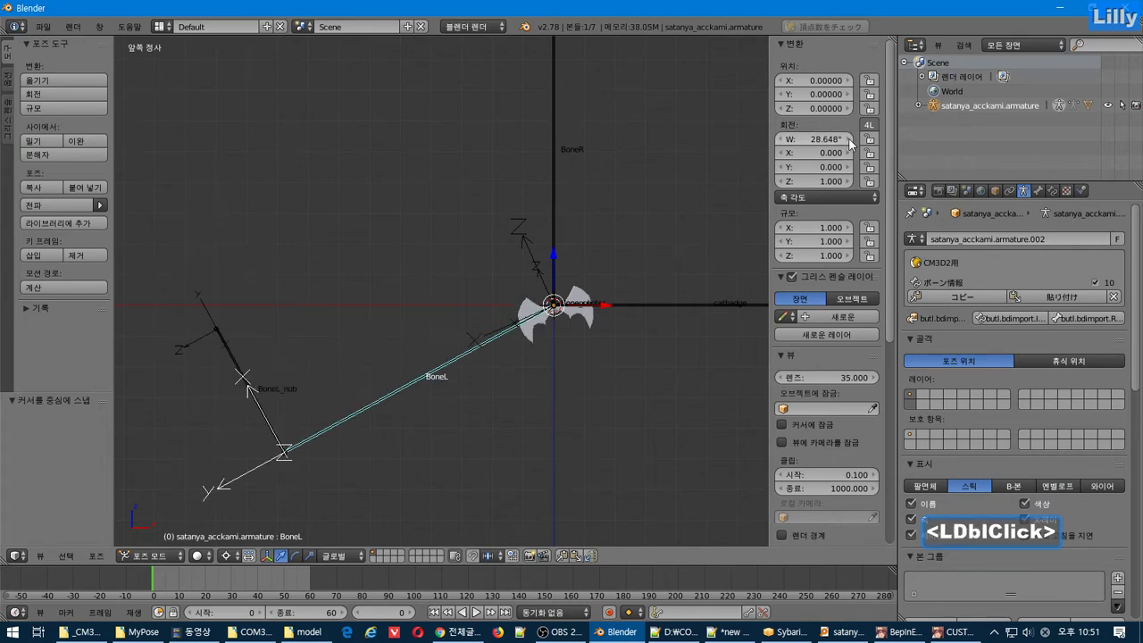
pyautogui.click(849, 139)
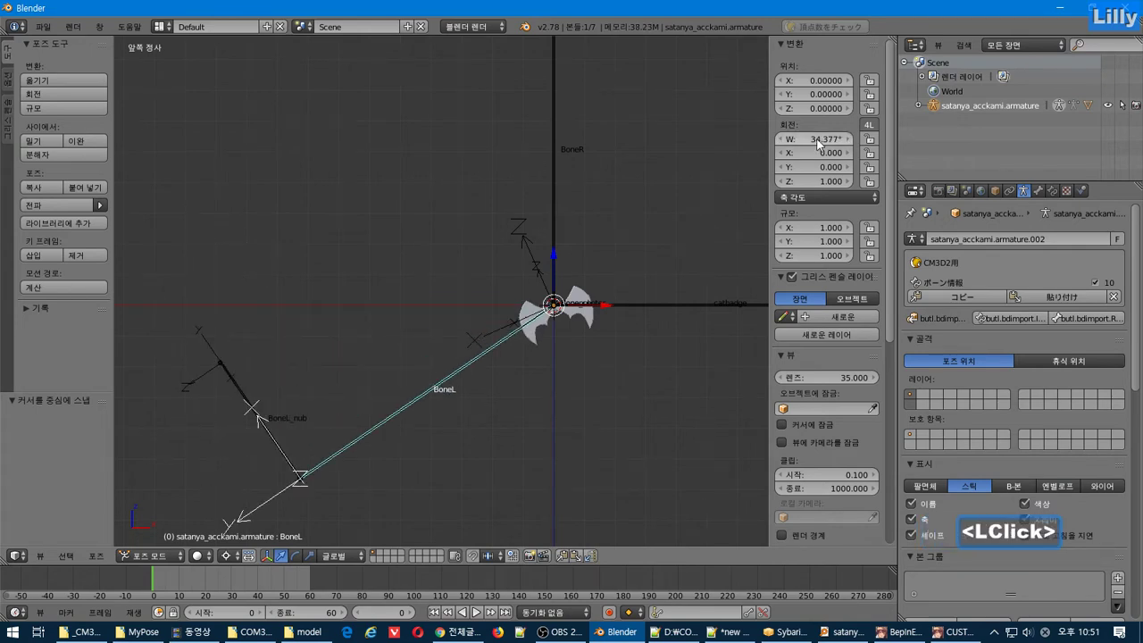
pyautogui.write('30')
pyautogui.press('Return')
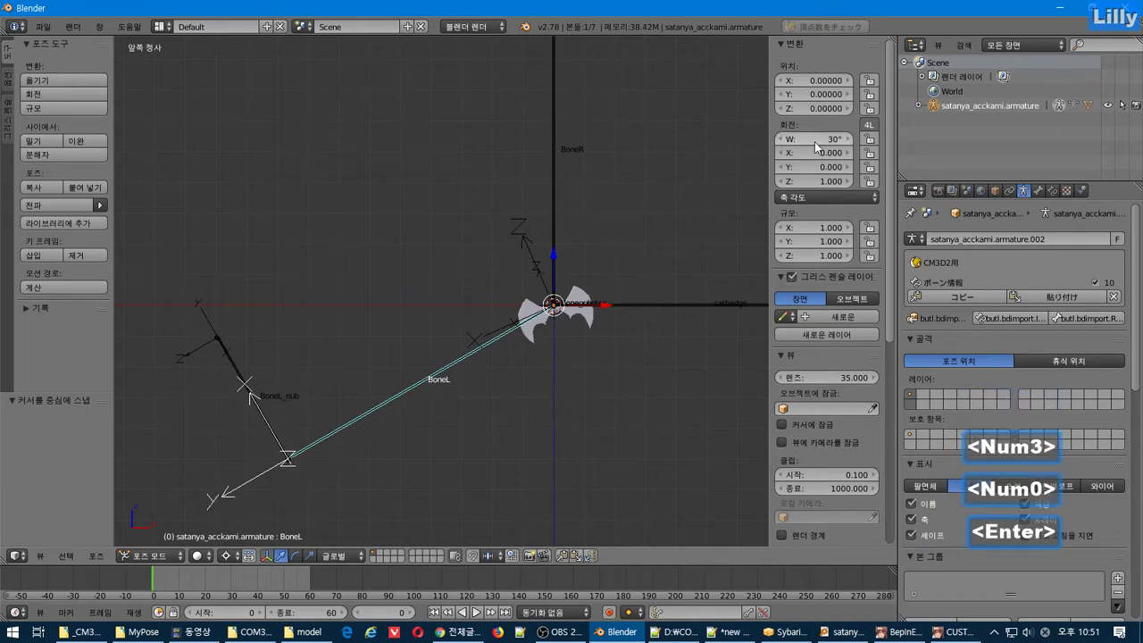
# Select BoneR and change its rotation mode to axis angle (축 각도).
pyautogui.rightClick(554, 190)
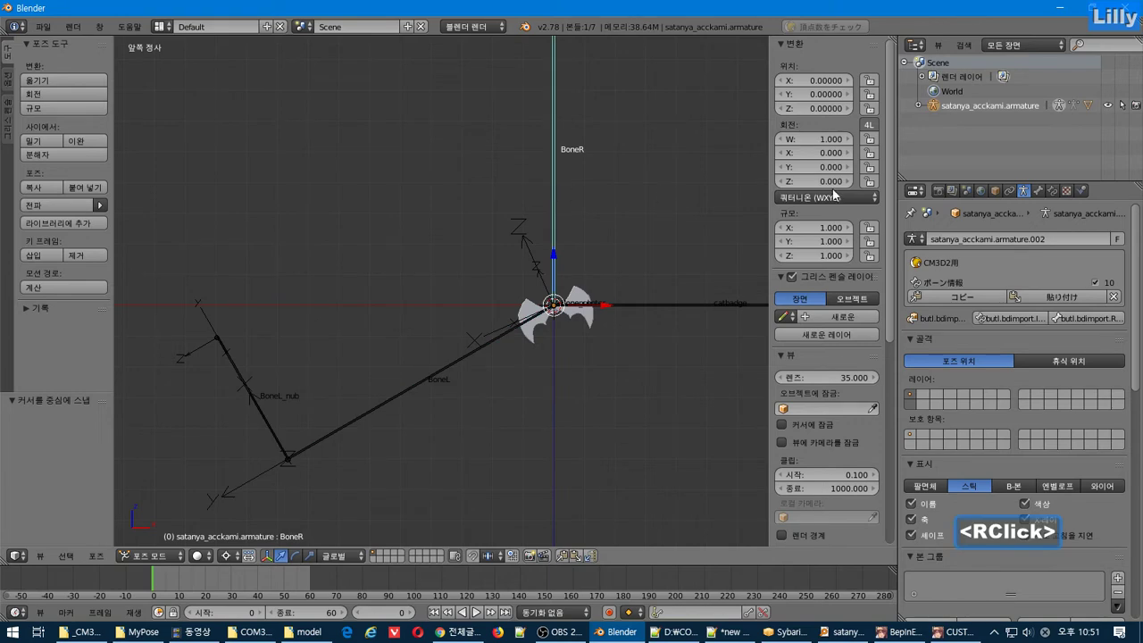
pyautogui.click(826, 197)
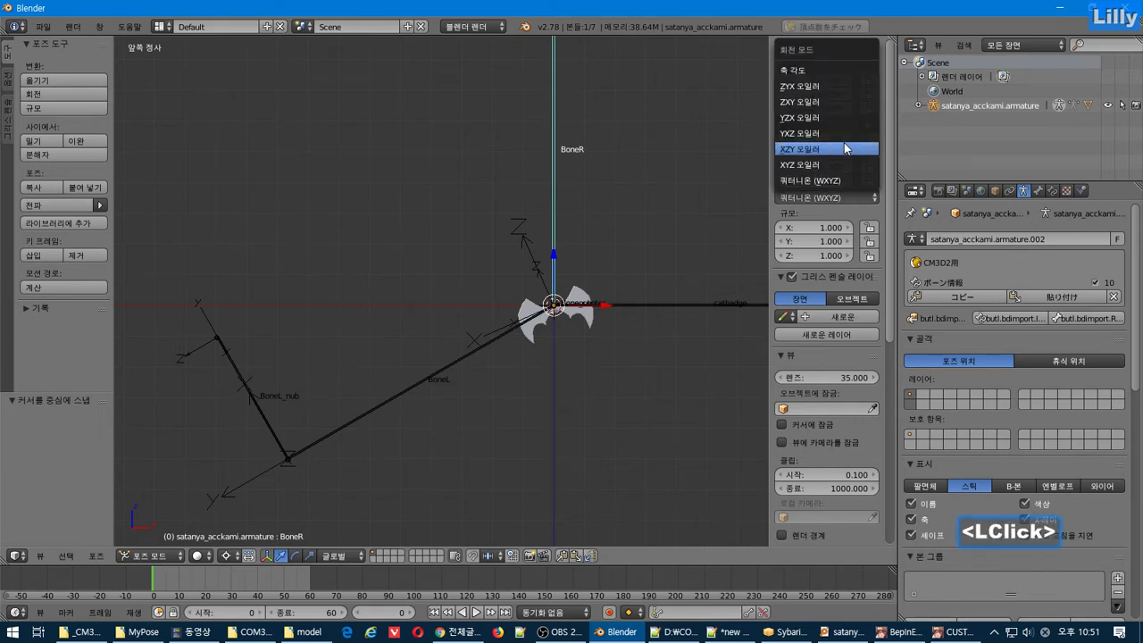
pyautogui.click(826, 74)
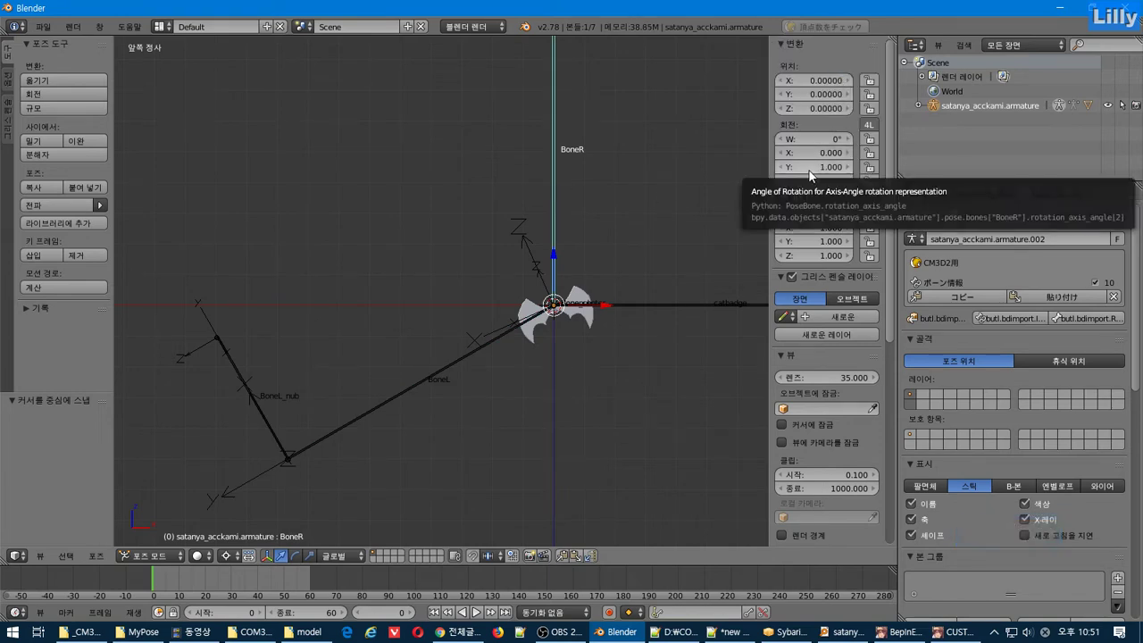
# Set BoneR's rotation axis to Y 0 and Z 1.
pyautogui.keyDown('shift'); pyautogui.moveTo(567, 162); pyautogui.dragTo(504, 303, button='middle'); pyautogui.keyUp('shift')
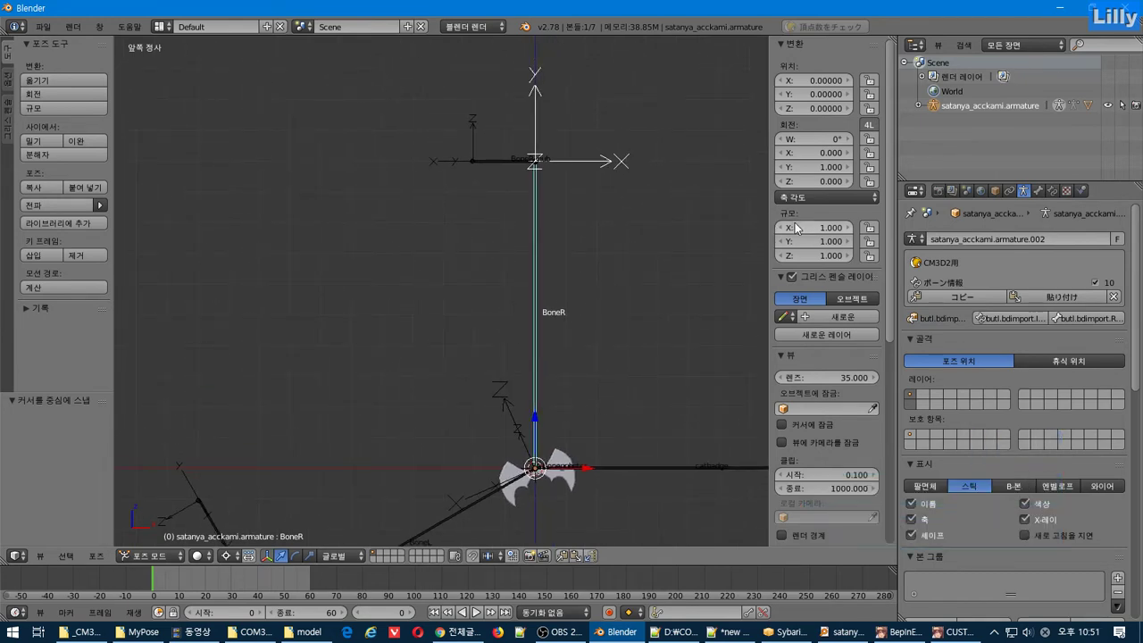
pyautogui.click(831, 168)
pyautogui.write('0')
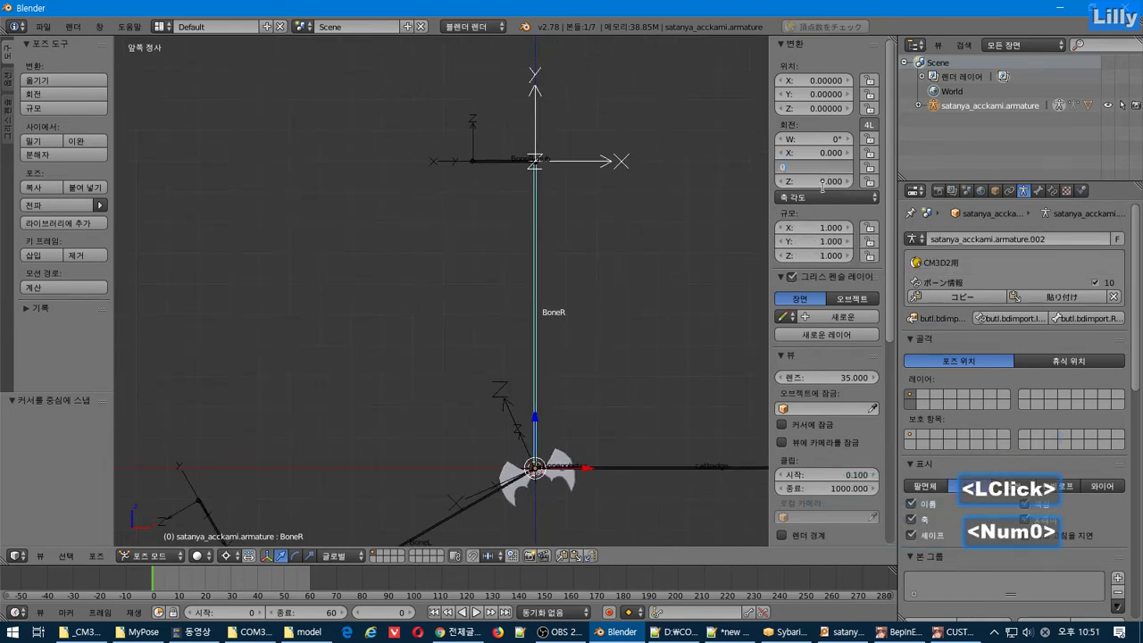
pyautogui.click(825, 182)
pyautogui.write('1')
pyautogui.press('Return')
# Try rotating BoneR about its Z axis with a rotation angle W of 30°.
pyautogui.moveTo(829, 140); pyautogui.dragTo(861, 140)
pyautogui.click(818, 139)
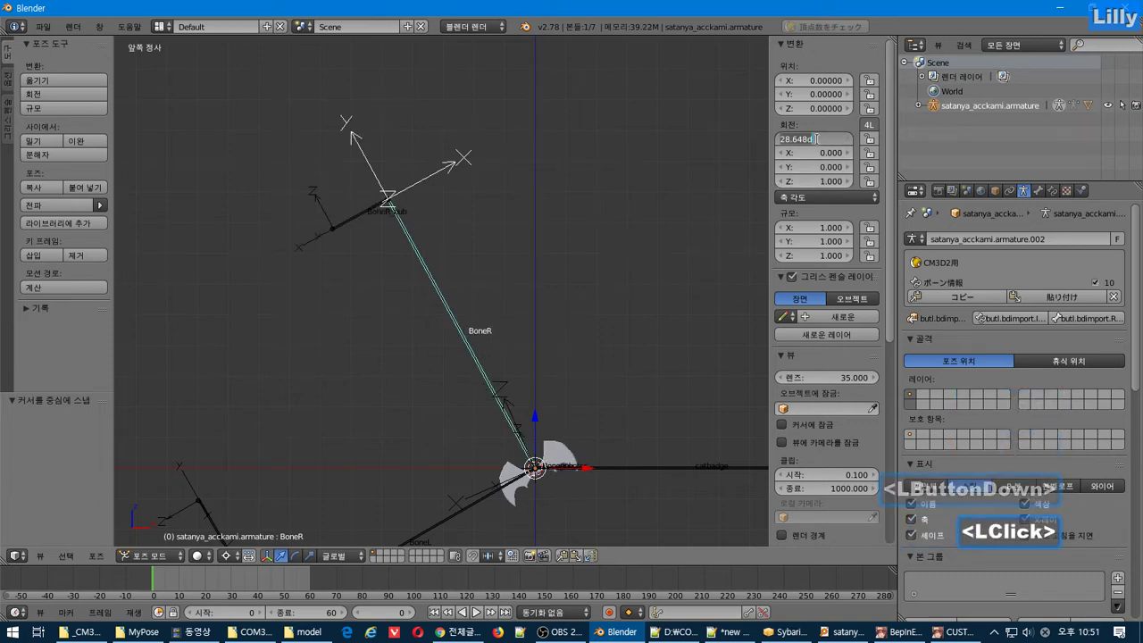
pyautogui.write('30')
pyautogui.press('Return')
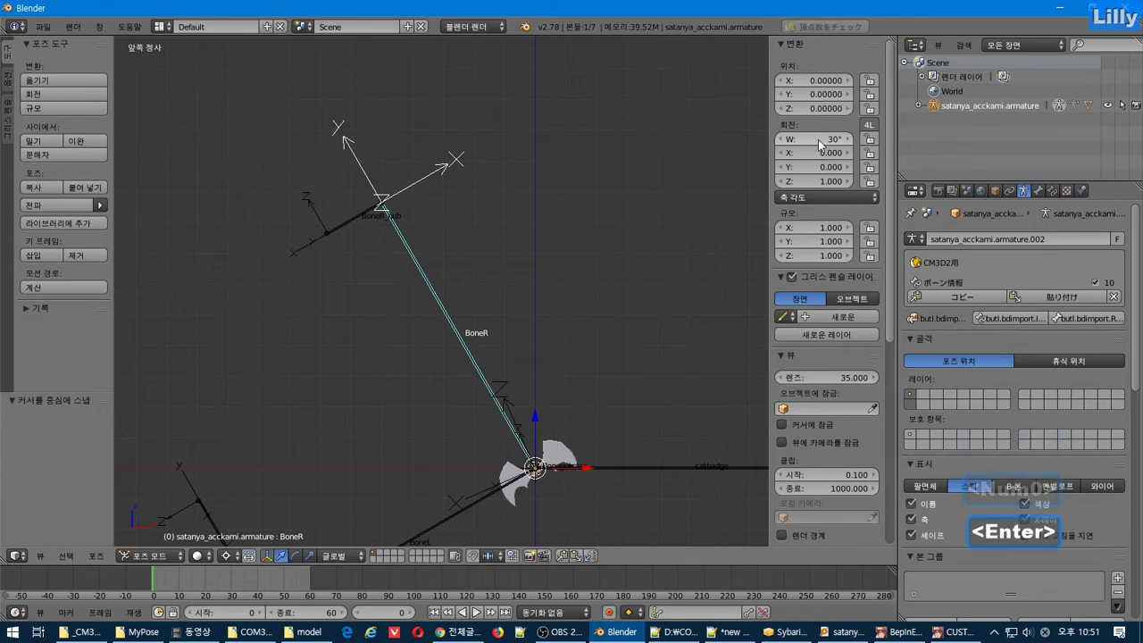
# Set BoneR's rotation angle W to -30°.
pyautogui.click(816, 140)
pyautogui.write('-30')
pyautogui.press('Return')
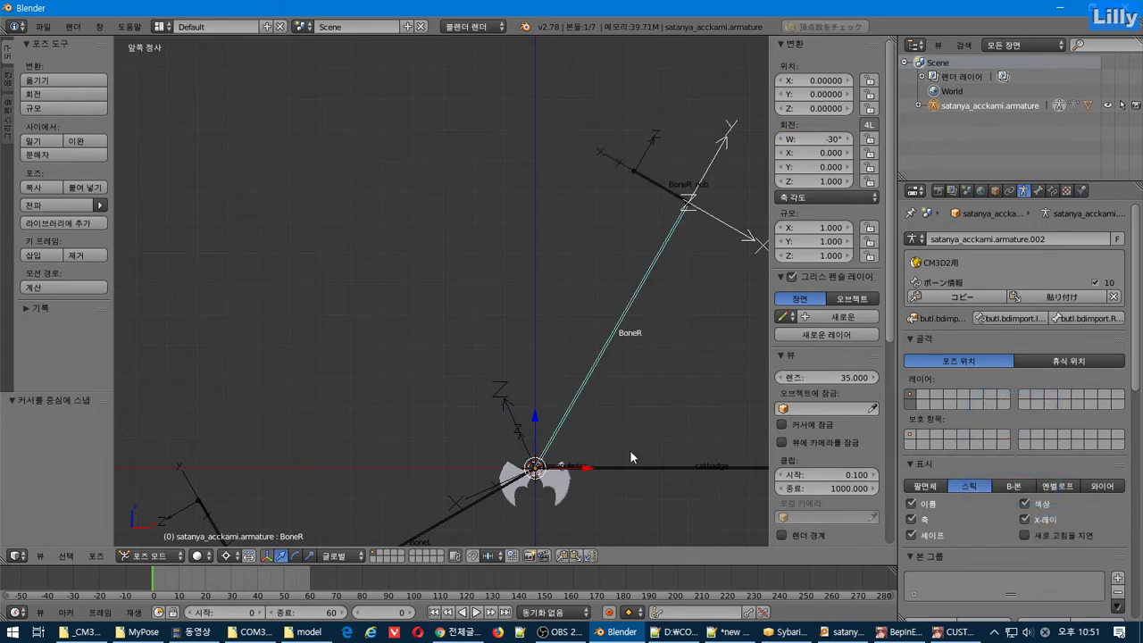
# Insert rotation keyframes for BoneR and BoneL at frame 0, and move the timeline to frame 11.
pyautogui.keyDown('shift'); pyautogui.moveTo(633, 458); pyautogui.dragTo(587, 376, button='middle'); pyautogui.keyUp('shift')
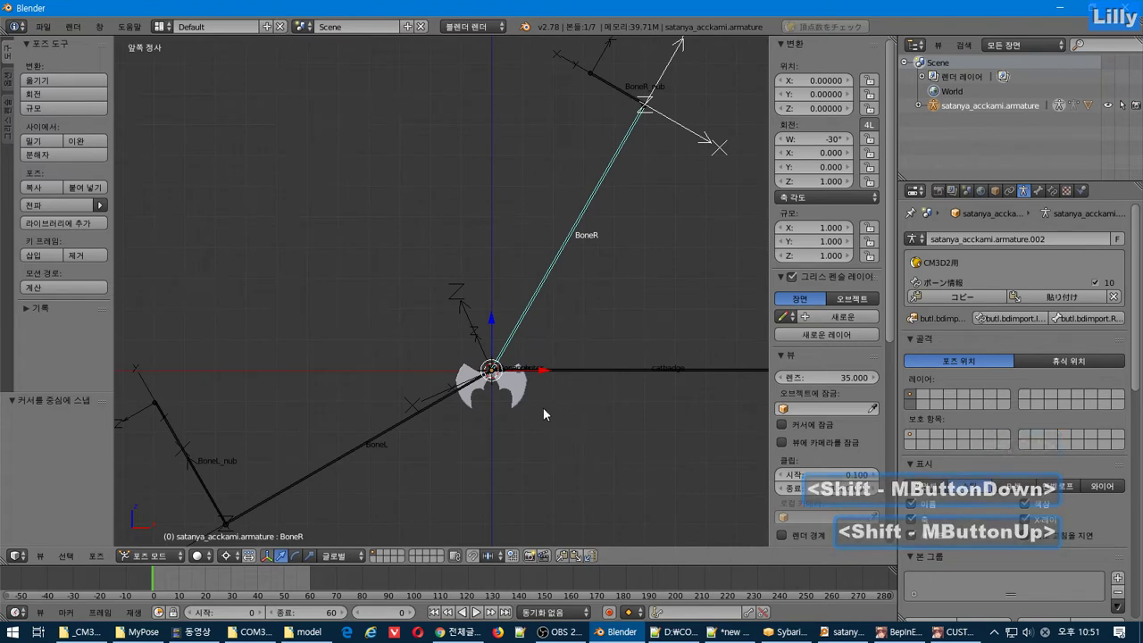
pyautogui.rightClick(806, 155)
pyautogui.click(791, 158)
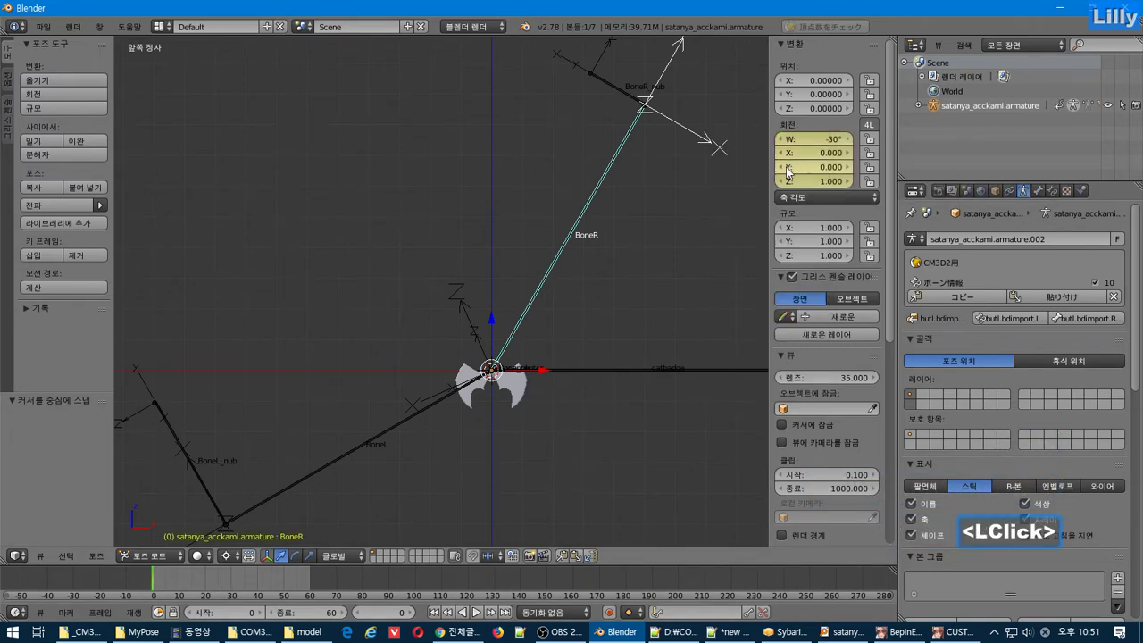
pyautogui.rightClick(345, 449)
pyautogui.rightClick(845, 158)
pyautogui.click(839, 167)
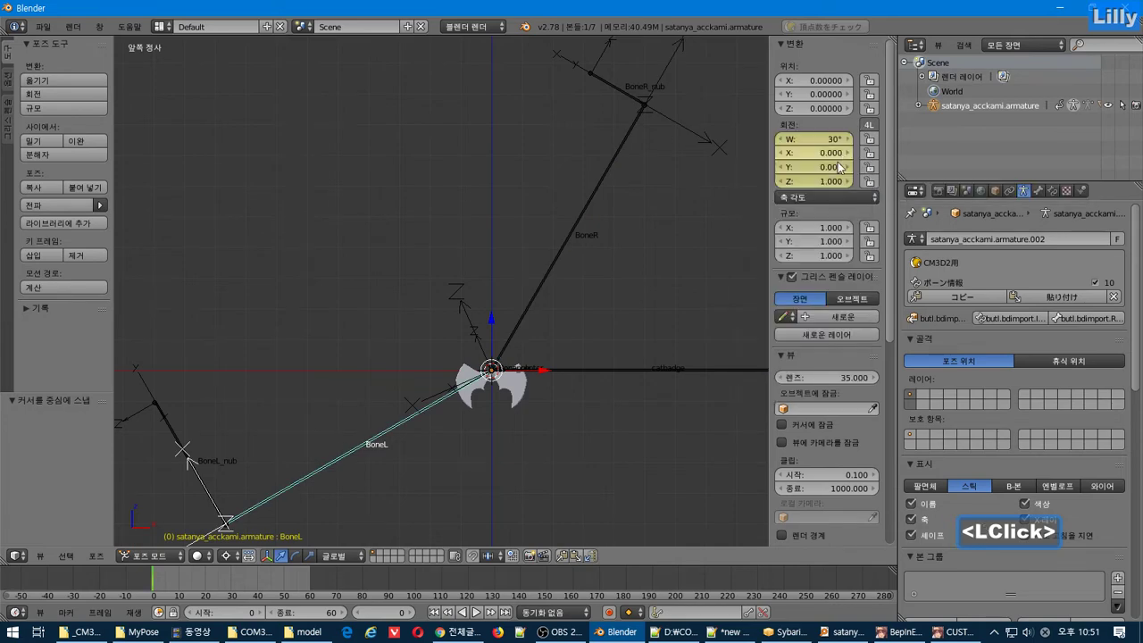
pyautogui.click(181, 585)
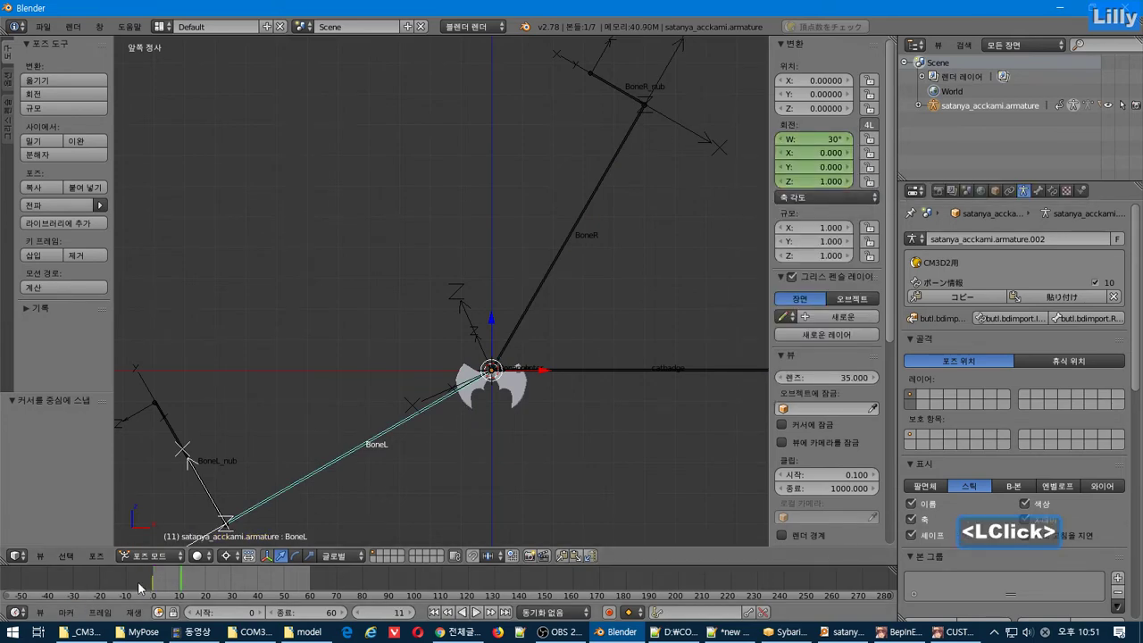
# Switch to Notepad++ and add a new line reading "저렇게 키프레임(장면)을 저장".
pyautogui.hotkey('alt', 'Tab')
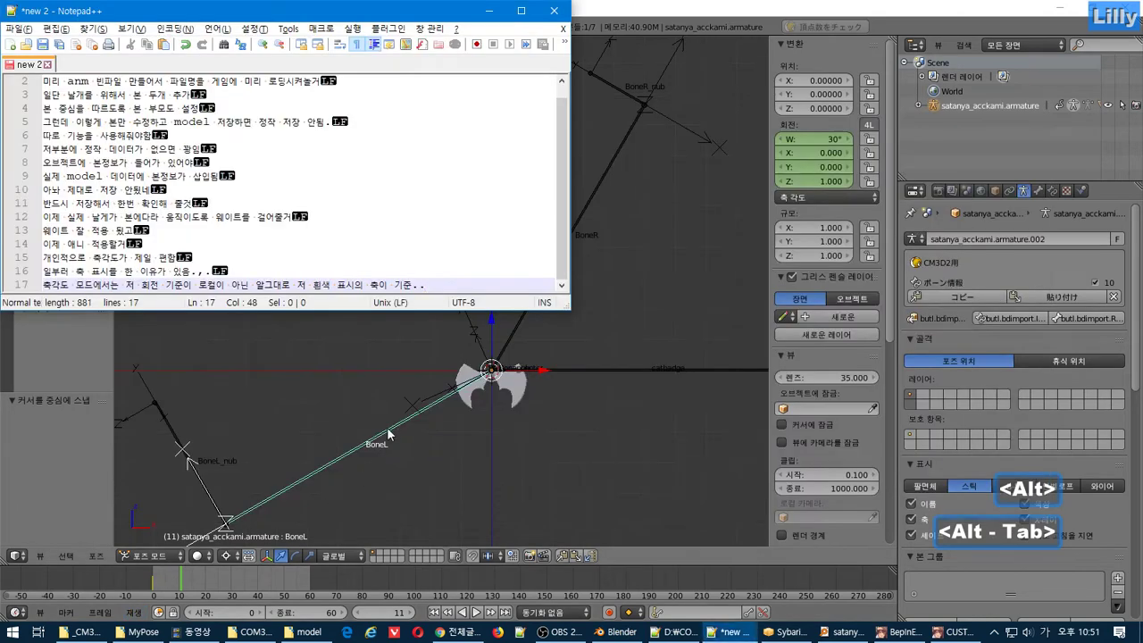
pyautogui.press('Return')
pyautogui.write('ㅈ렇게 ')
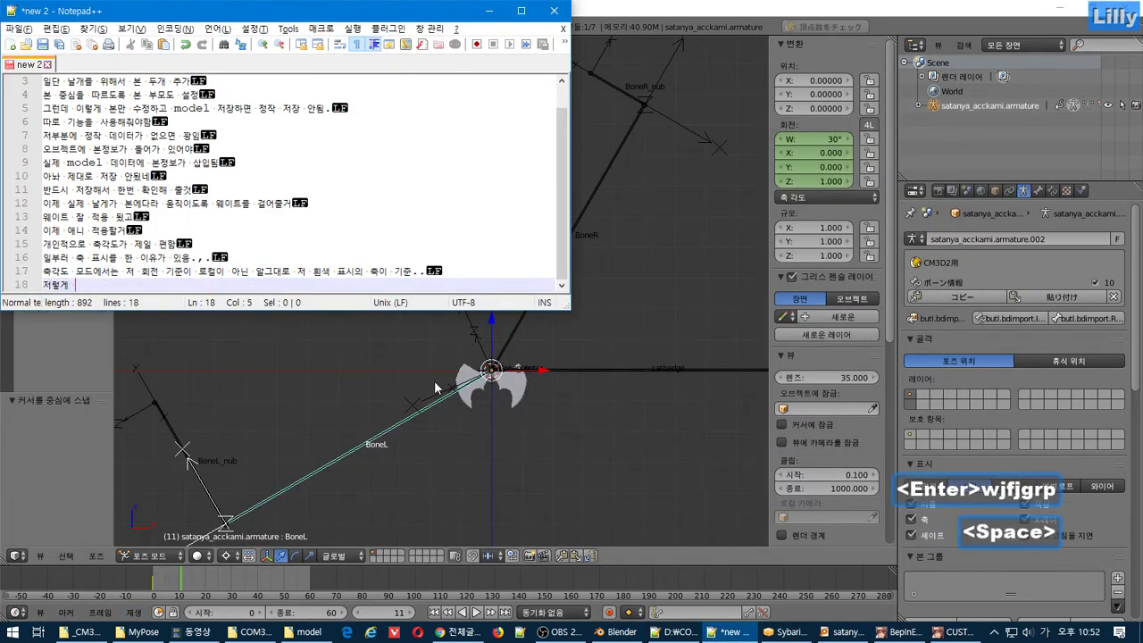
pyautogui.write('키프레임')
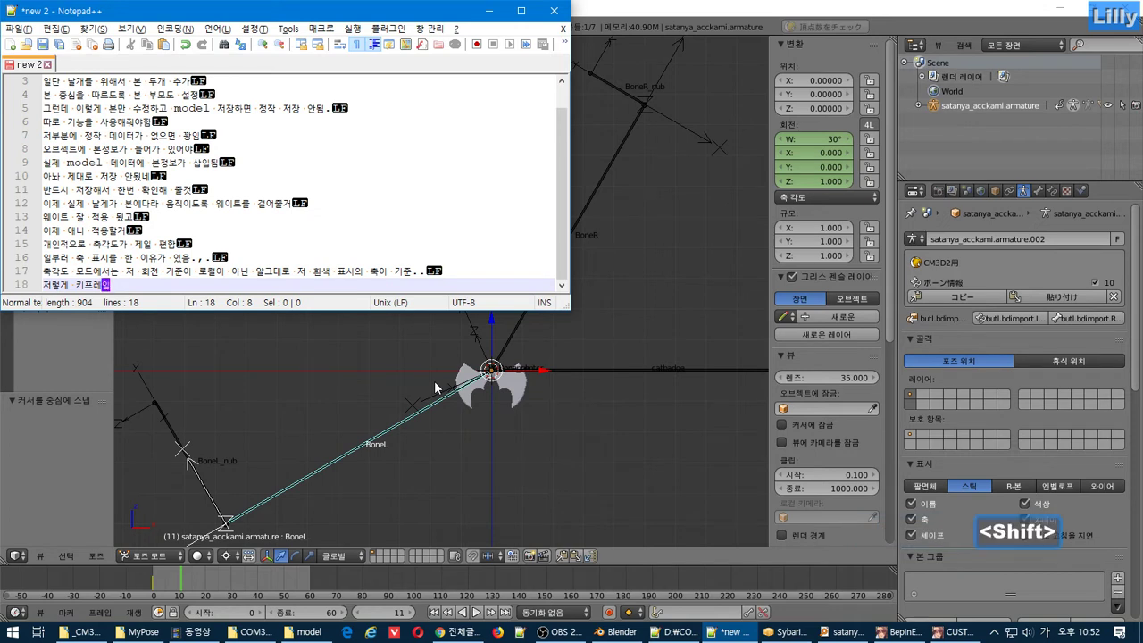
pyautogui.write('(자면')
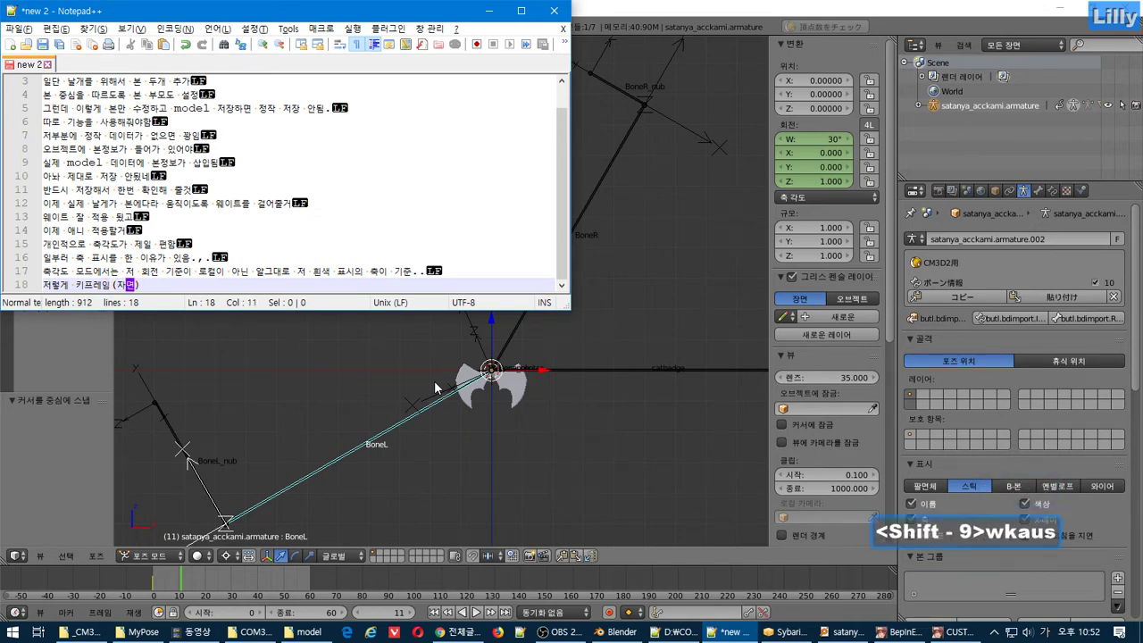
pyautogui.press('BackSpace')
pyautogui.press('BackSpace')
pyautogui.press('BackSpace')
pyautogui.press('BackSpace')
pyautogui.write('장면')
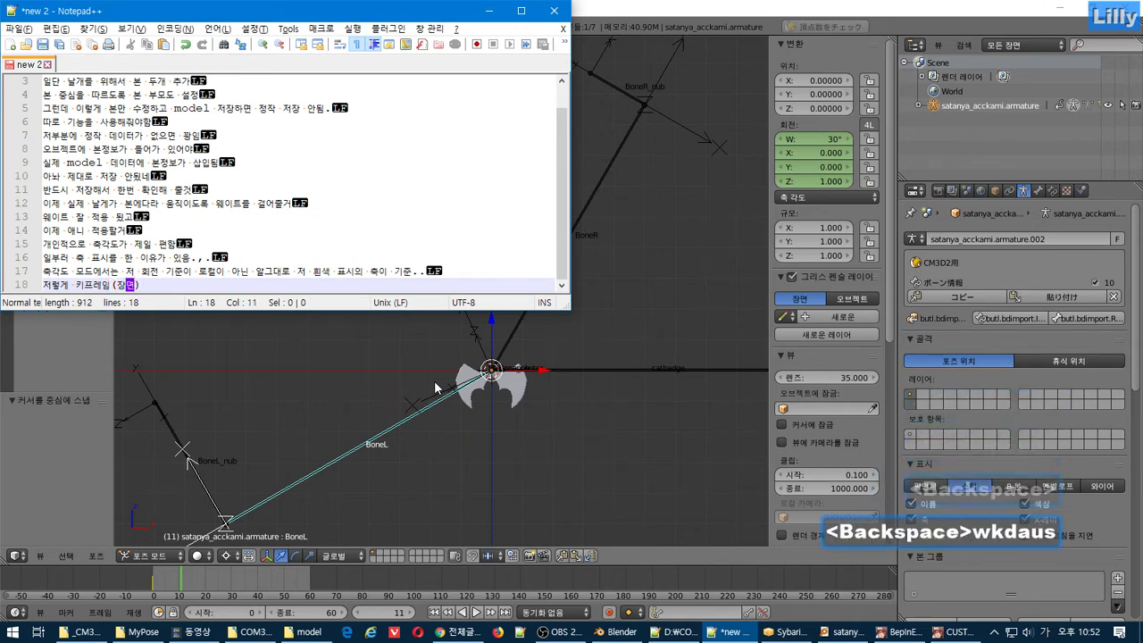
pyautogui.press('End')
pyautogui.write('을 저장')
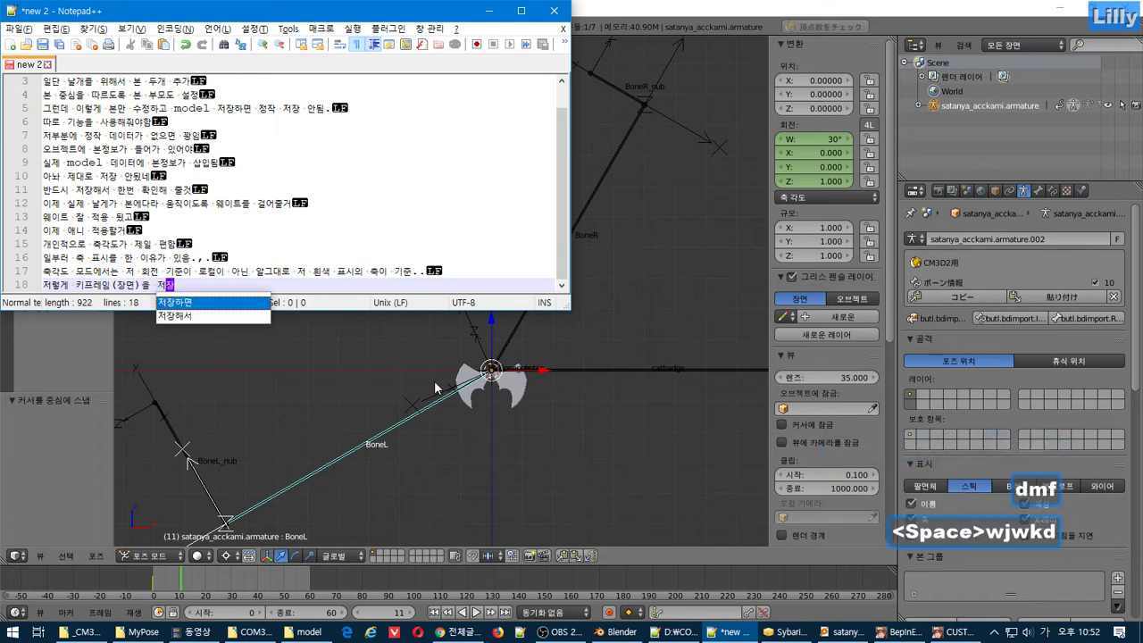
# Return to Blender, go to frame 60, and insert rotation keyframes for BoneL and BoneR.
pyautogui.click(648, 293)
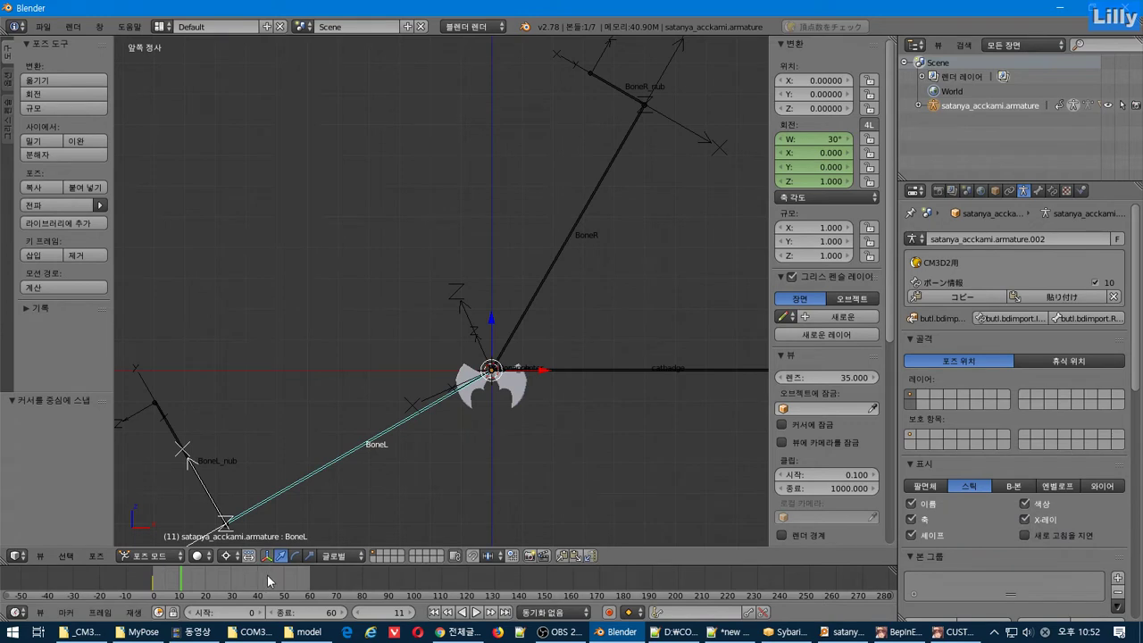
pyautogui.moveTo(268, 580); pyautogui.dragTo(311, 576)
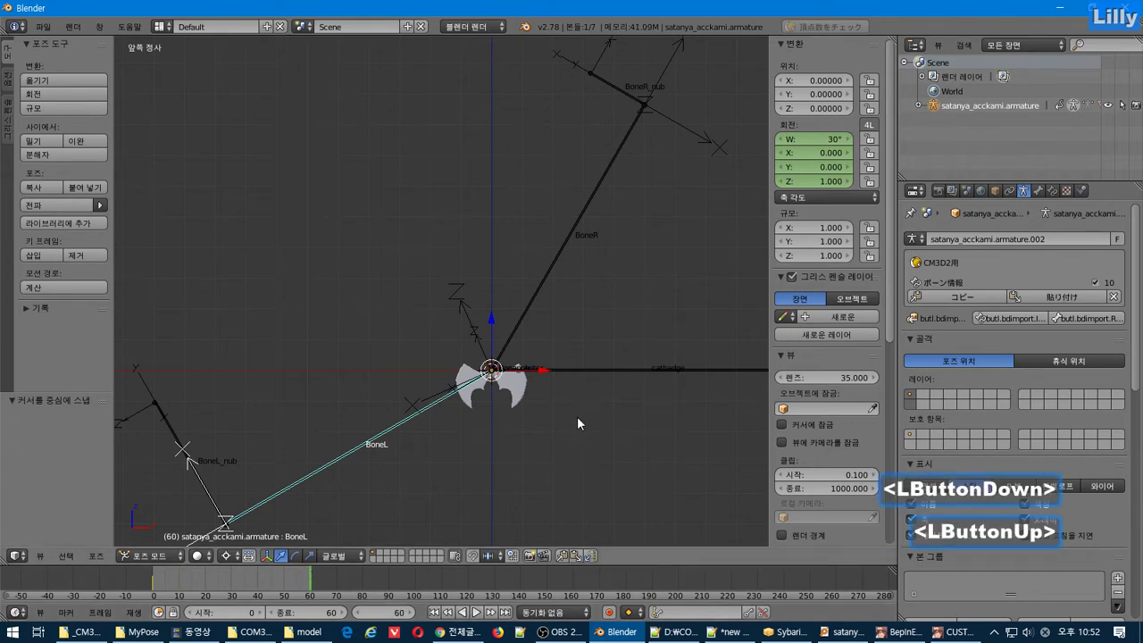
pyautogui.rightClick(808, 157)
pyautogui.click(808, 154)
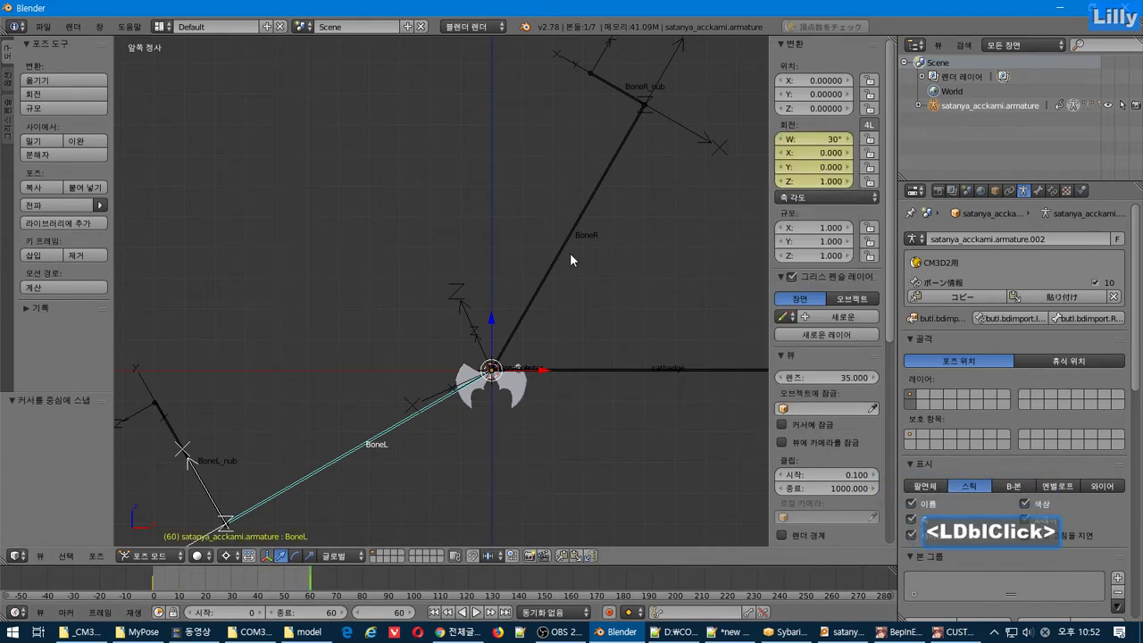
pyautogui.rightClick(560, 253)
pyautogui.rightClick(834, 168)
pyautogui.click(834, 168)
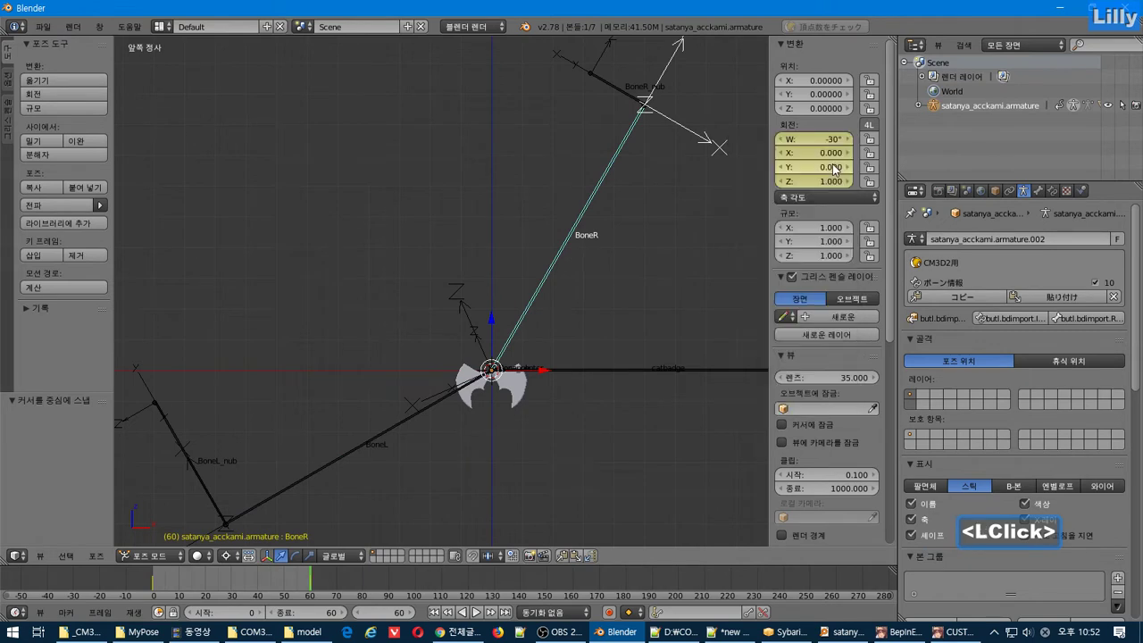
# Go to frame 30 and set BoneR's rotation angle W to 30°.
pyautogui.moveTo(230, 574); pyautogui.dragTo(231, 574)
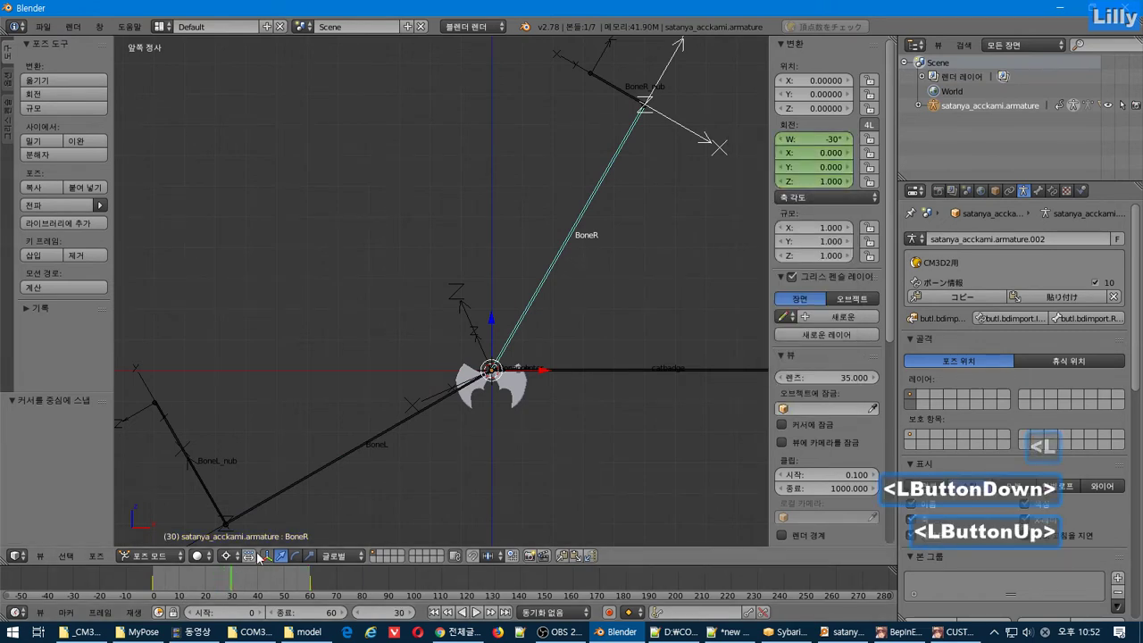
pyautogui.click(804, 141)
pyautogui.write('30')
pyautogui.press('Return')
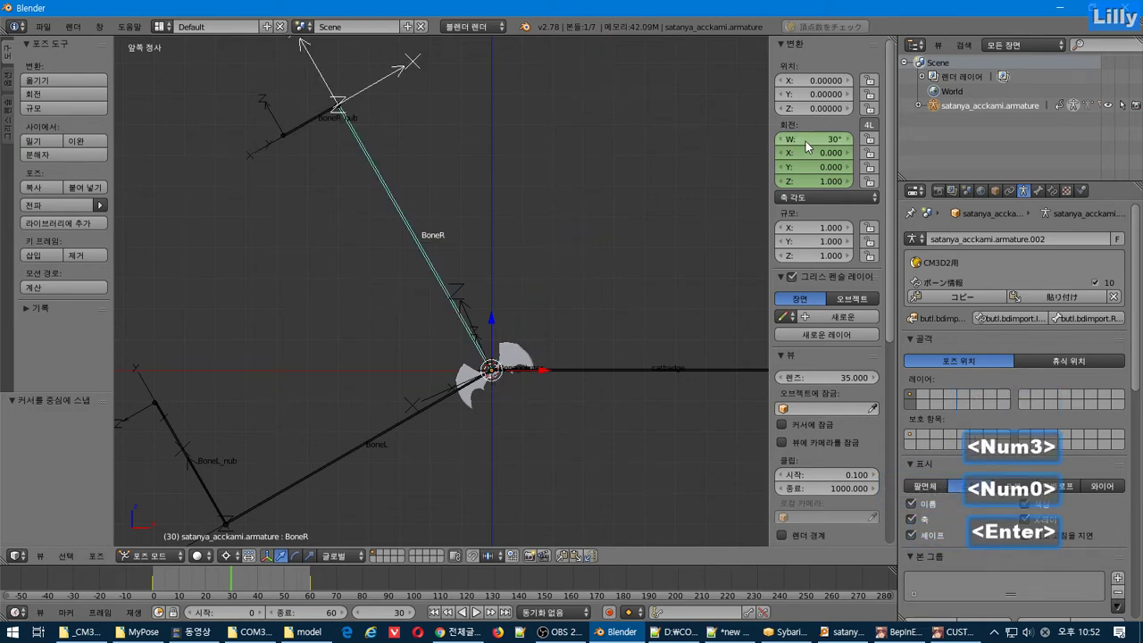
# Select BoneL and set its rotation angle W to -30° at frame 30.
pyautogui.rightClick(379, 449)
pyautogui.click(818, 141)
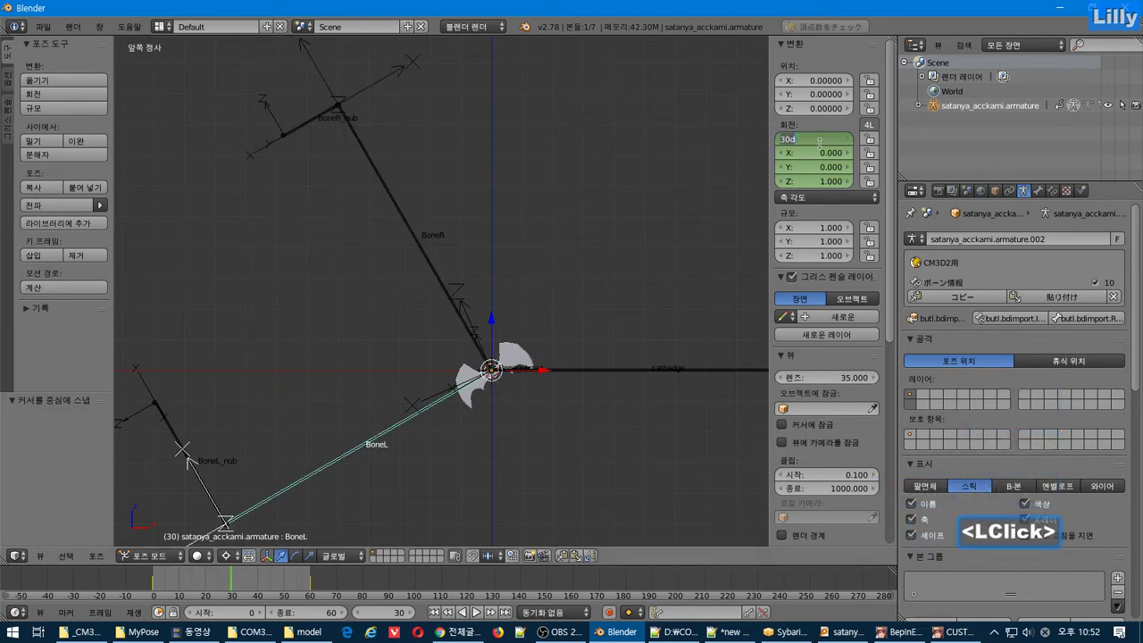
pyautogui.write('-30')
pyautogui.press('Return')
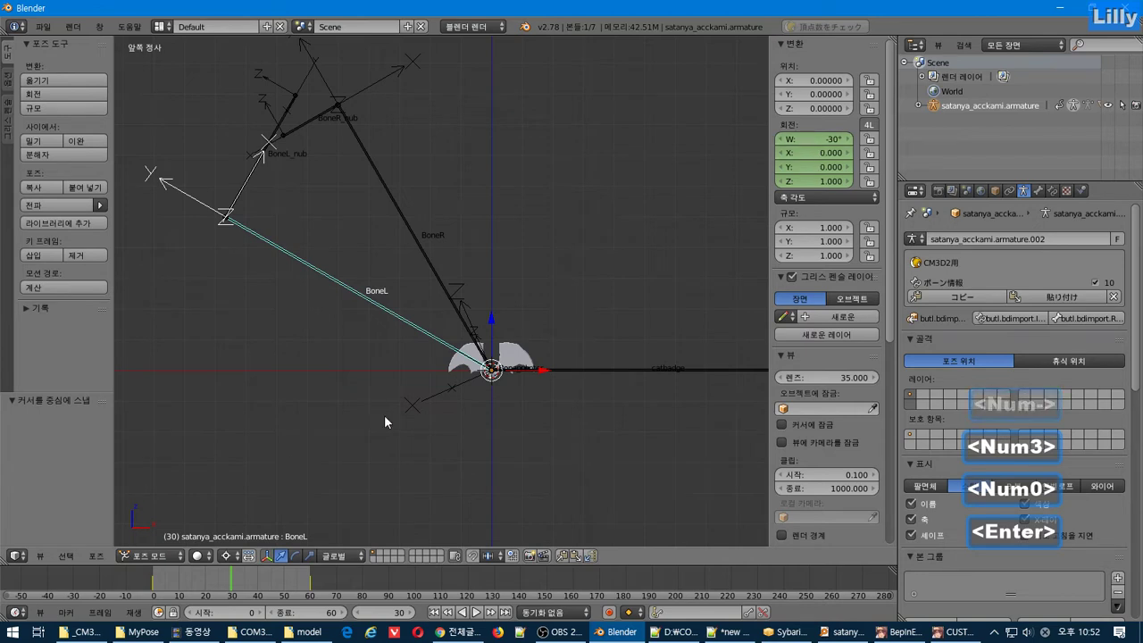
# Insert rotation keyframes for BoneL and BoneR at frame 30.
pyautogui.rightClick(783, 159)
pyautogui.click(783, 159)
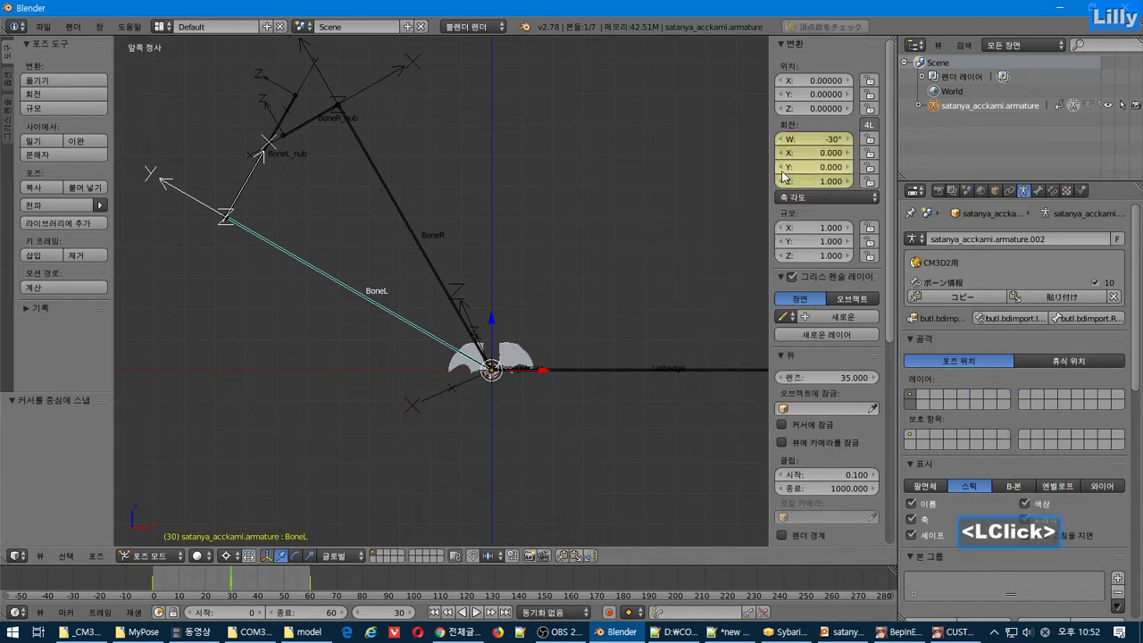
pyautogui.rightClick(454, 301)
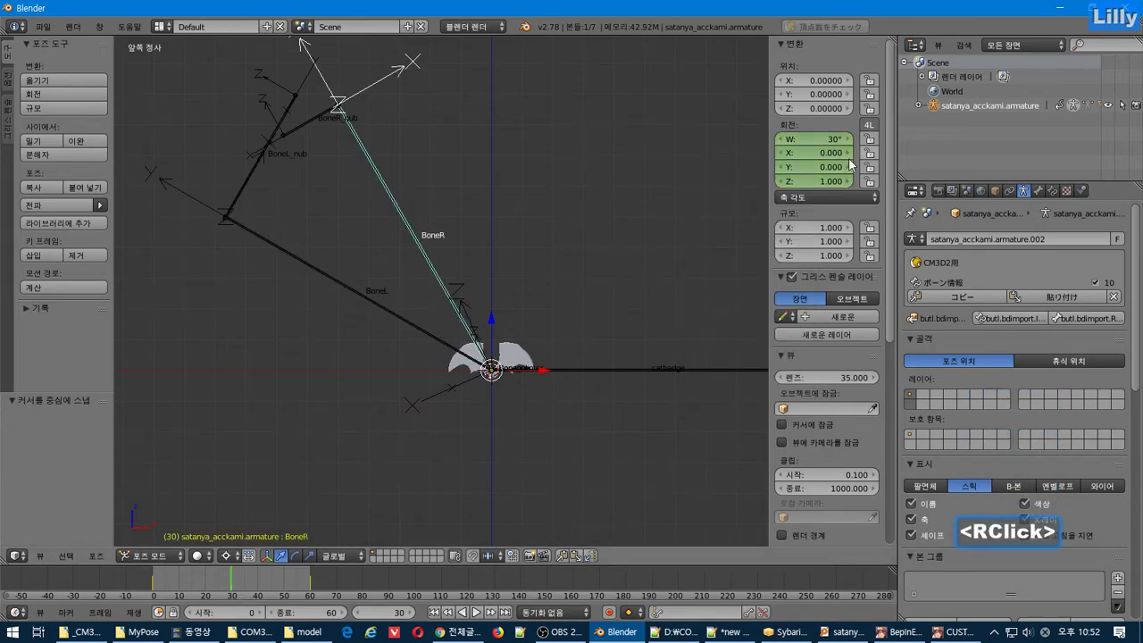
pyautogui.rightClick(785, 152)
pyautogui.click(785, 153)
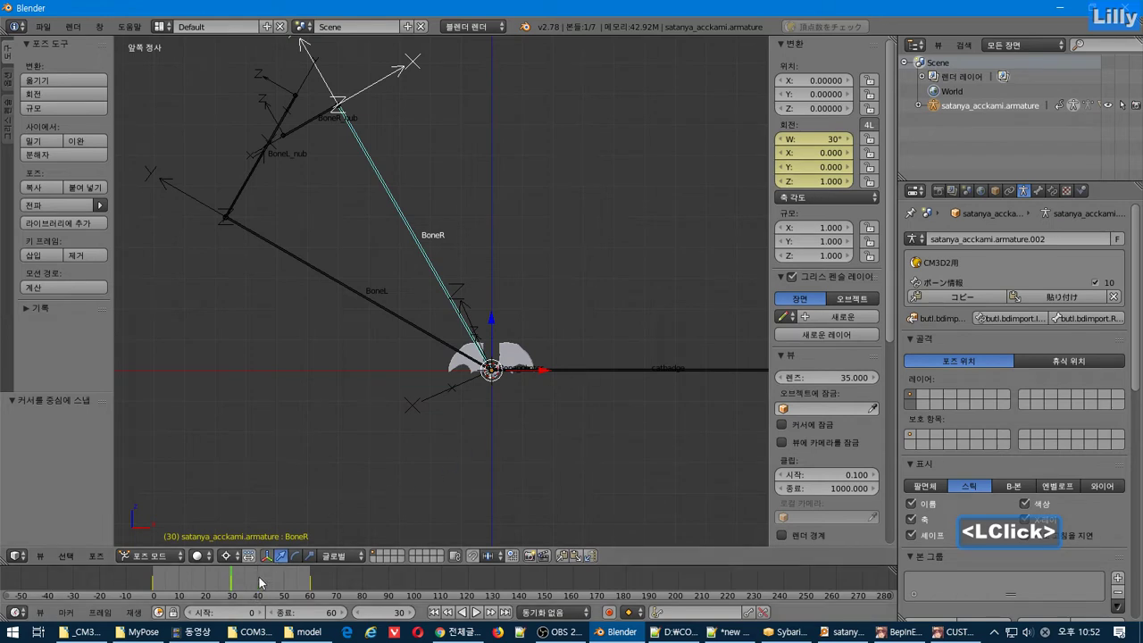
# Play the wing animation to check the motion, and stop the playback.
pyautogui.moveTo(259, 582); pyautogui.dragTo(253, 582)
pyautogui.click(477, 612)
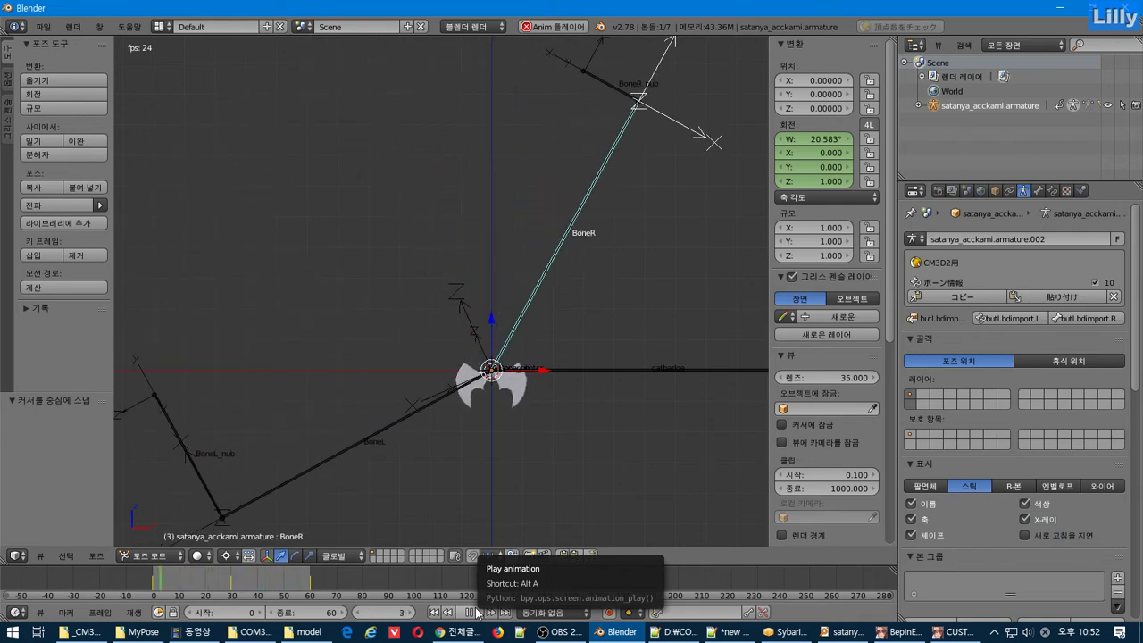
pyautogui.click(476, 612)
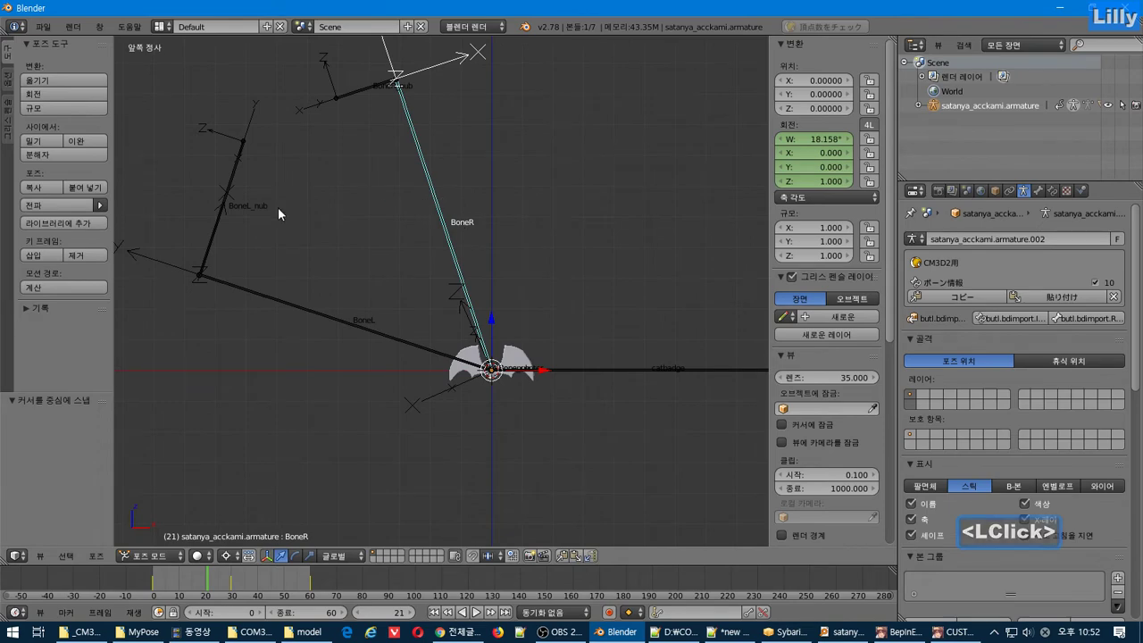
# Export the animation as a CM3D2 motion (.anm), overwriting satanya_acckami.anm in the model folder.
pyautogui.click(43, 26)
pyautogui.moveTo(130, 302)
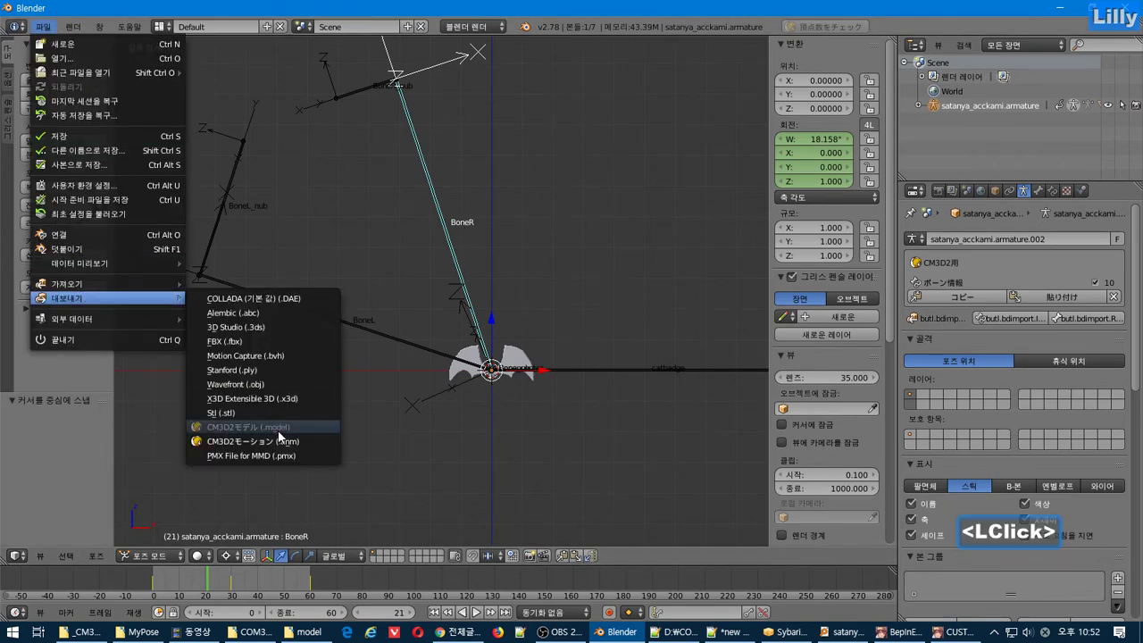
pyautogui.click(241, 434)
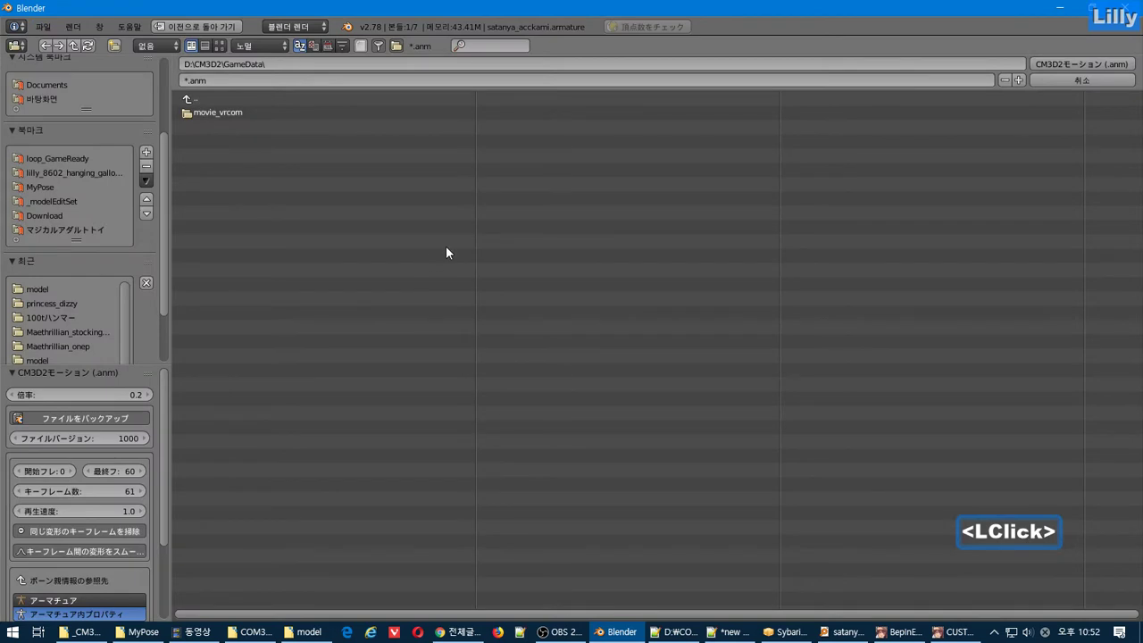
pyautogui.click(79, 290)
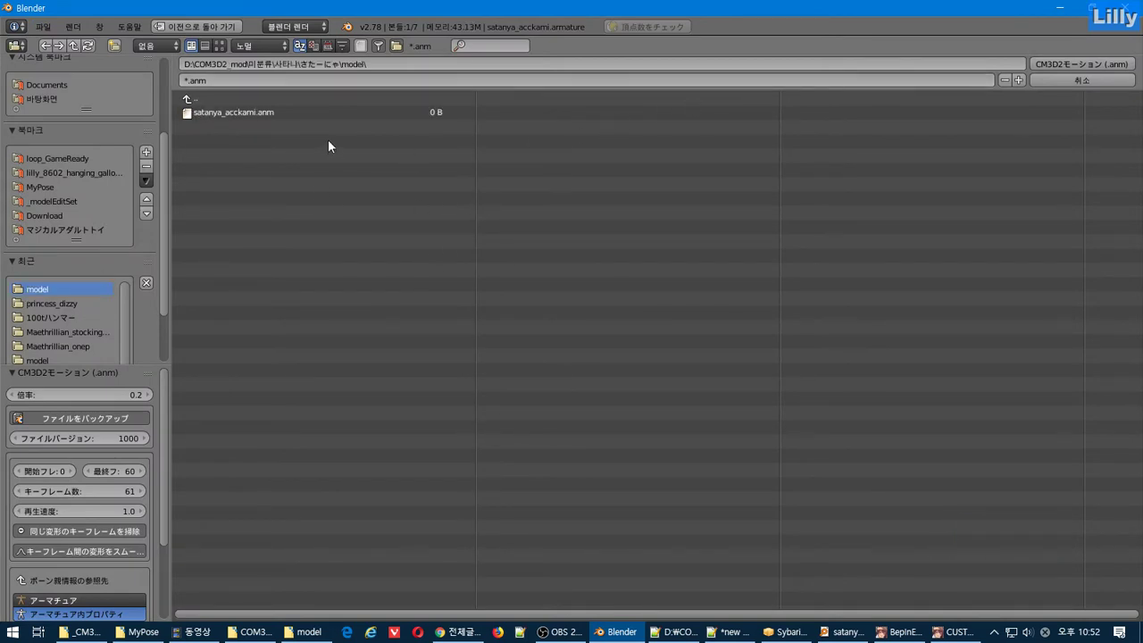
pyautogui.doubleClick(289, 115)
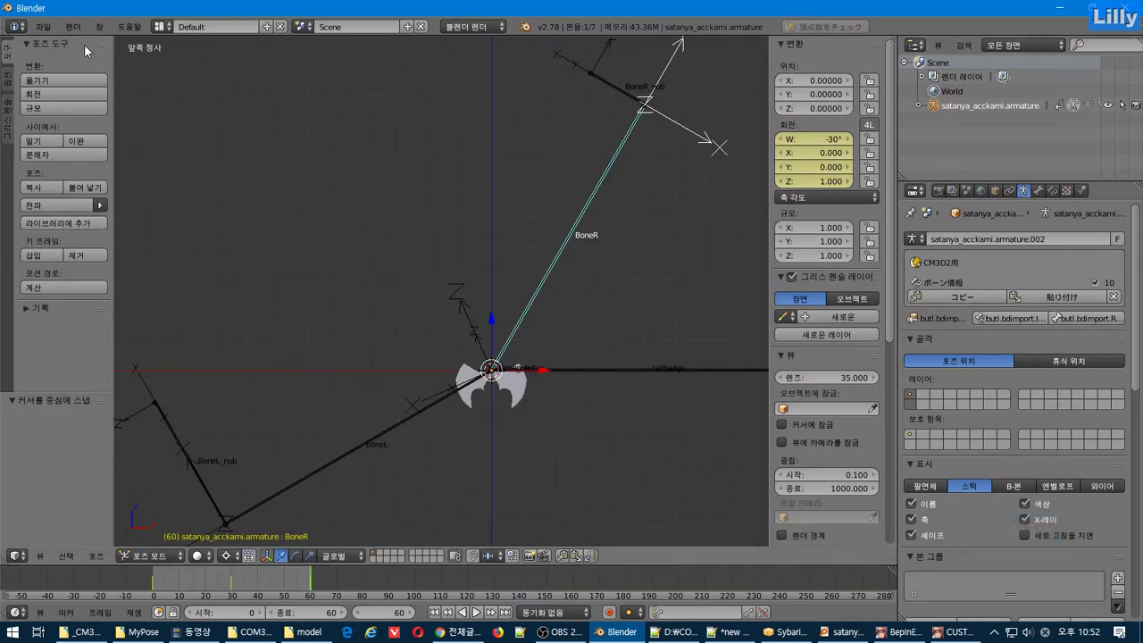
# Open the CM3D2 motion (.anm) export again and examine its settings for excluded bones (除外するボーン).
pyautogui.click(44, 28)
pyautogui.click(174, 304)
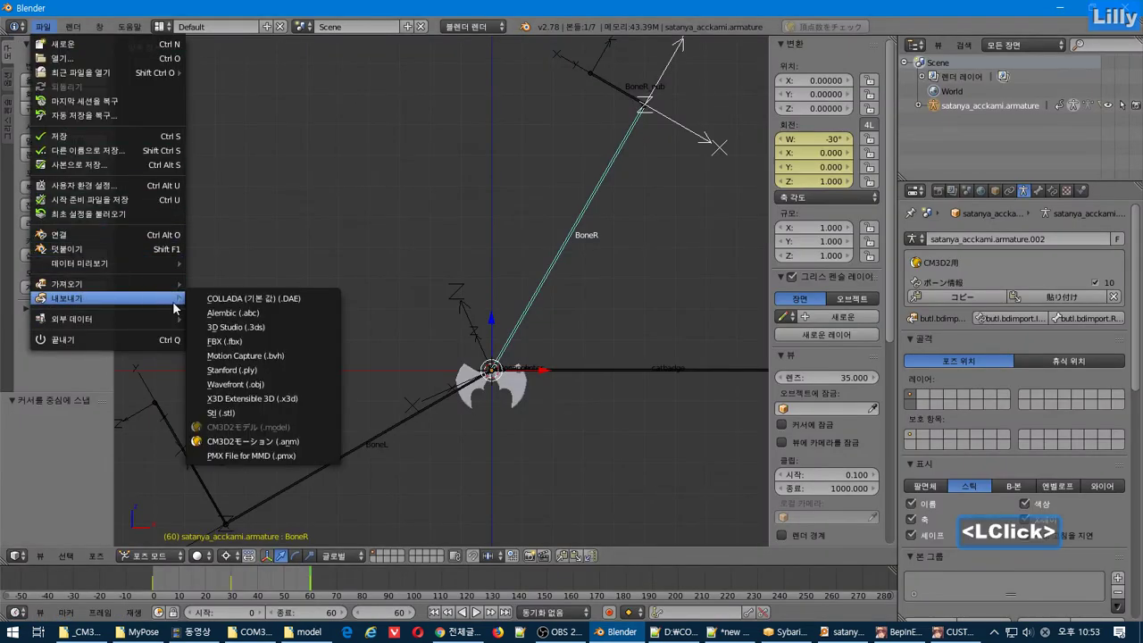
pyautogui.click(259, 441)
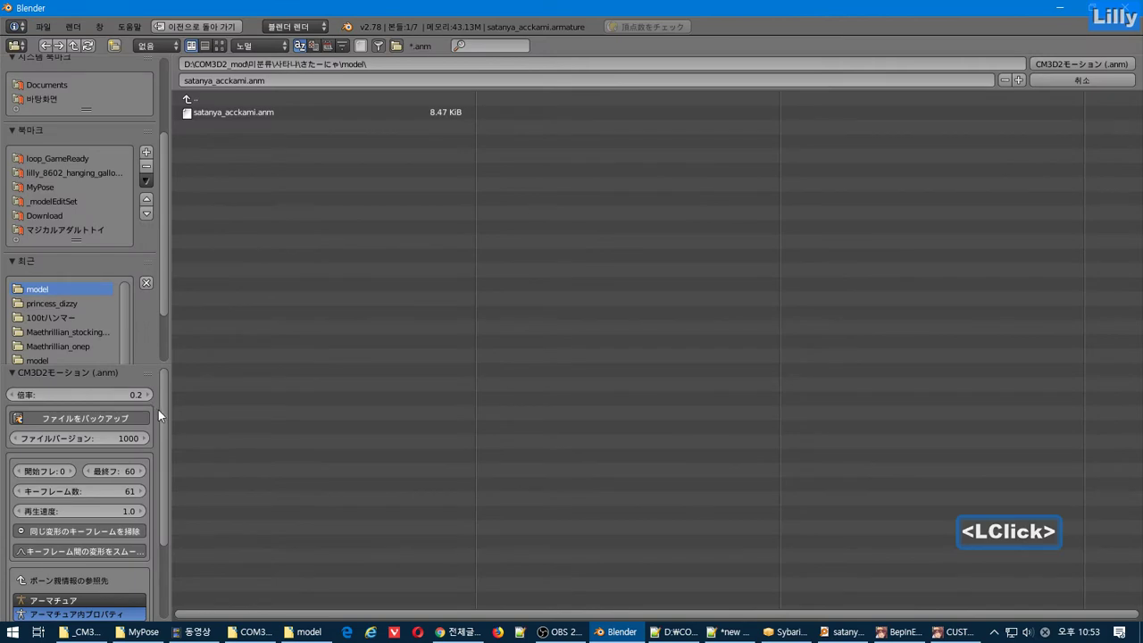
pyautogui.moveTo(162, 414); pyautogui.dragTo(160, 580)
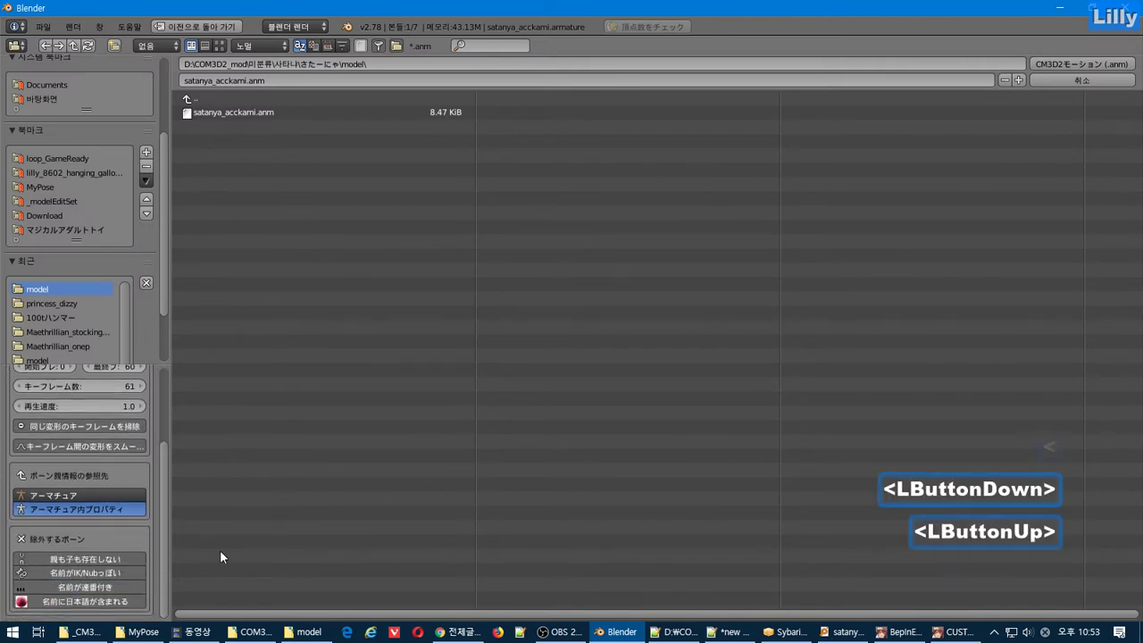
# Switch to Notepad++ and add the note line "anm 저장시 주의점이 상황에 따라 저옵션들을 꺼야할 경우가 있음..".
pyautogui.hotkey('alt', 'Tab')
pyautogui.press('Return')
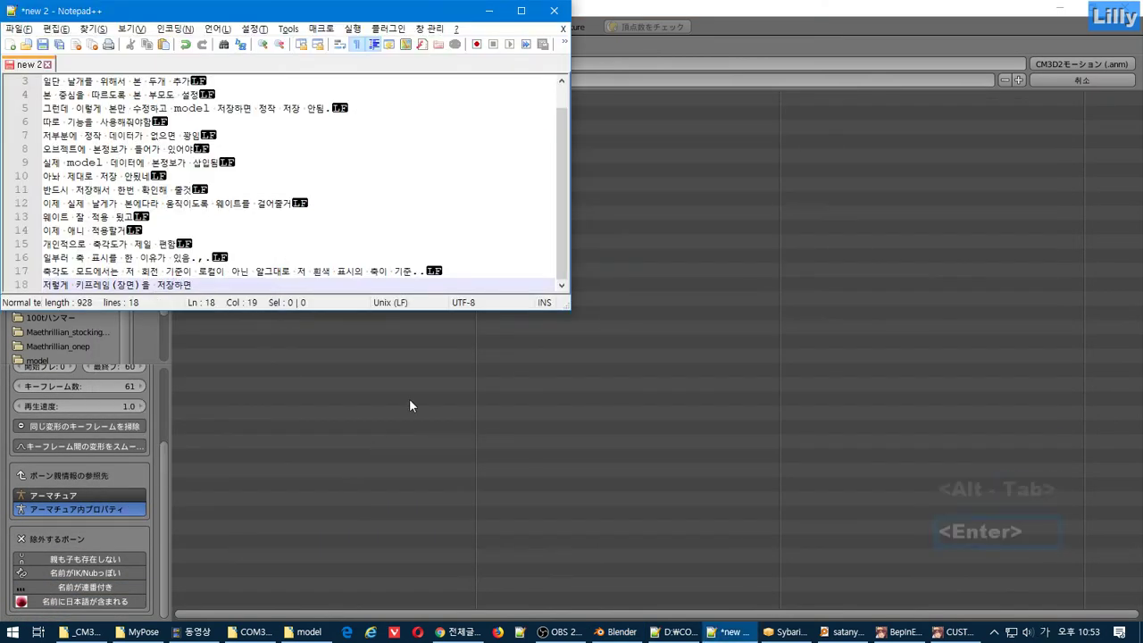
pyautogui.press('Return')
pyautogui.write('a')
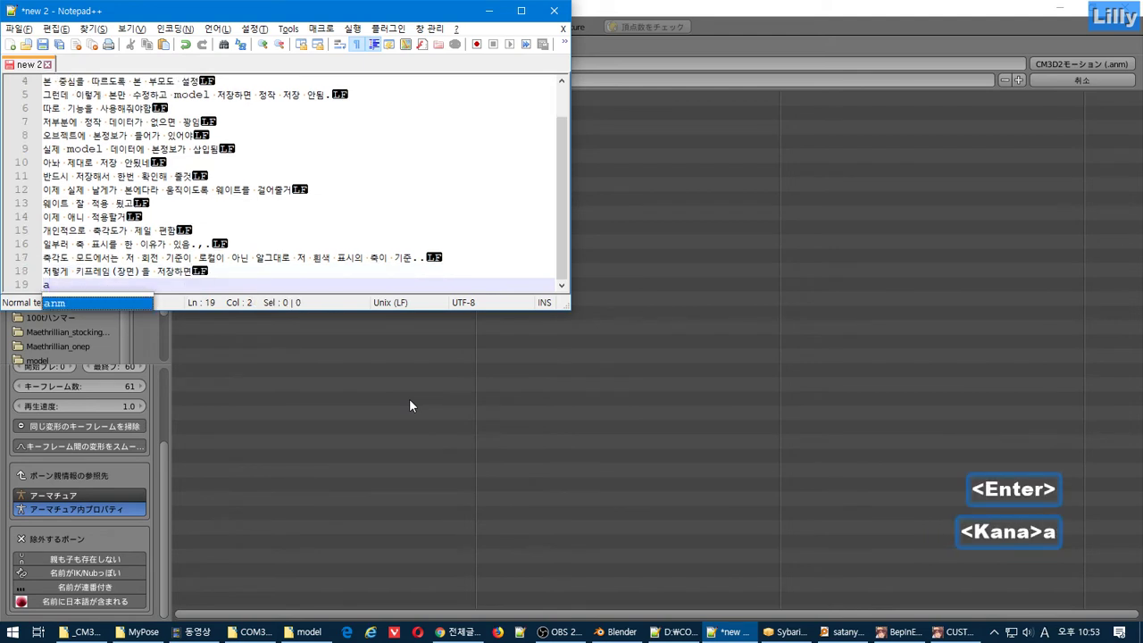
pyautogui.press('Return')
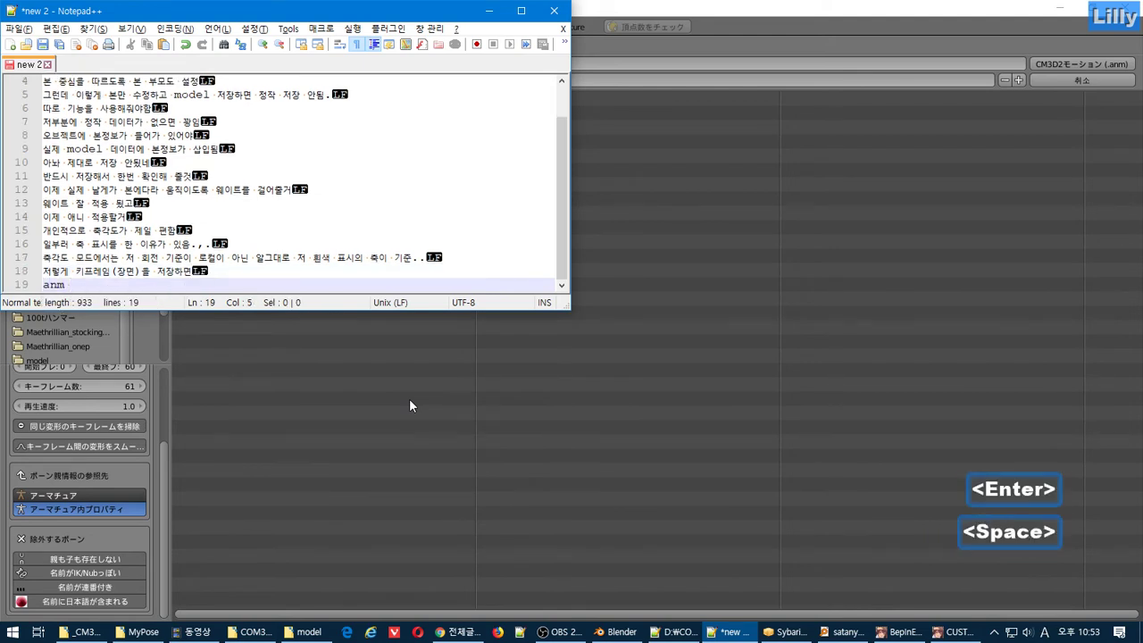
pyautogui.press('Hangul')
pyautogui.write('저장시 주의저')
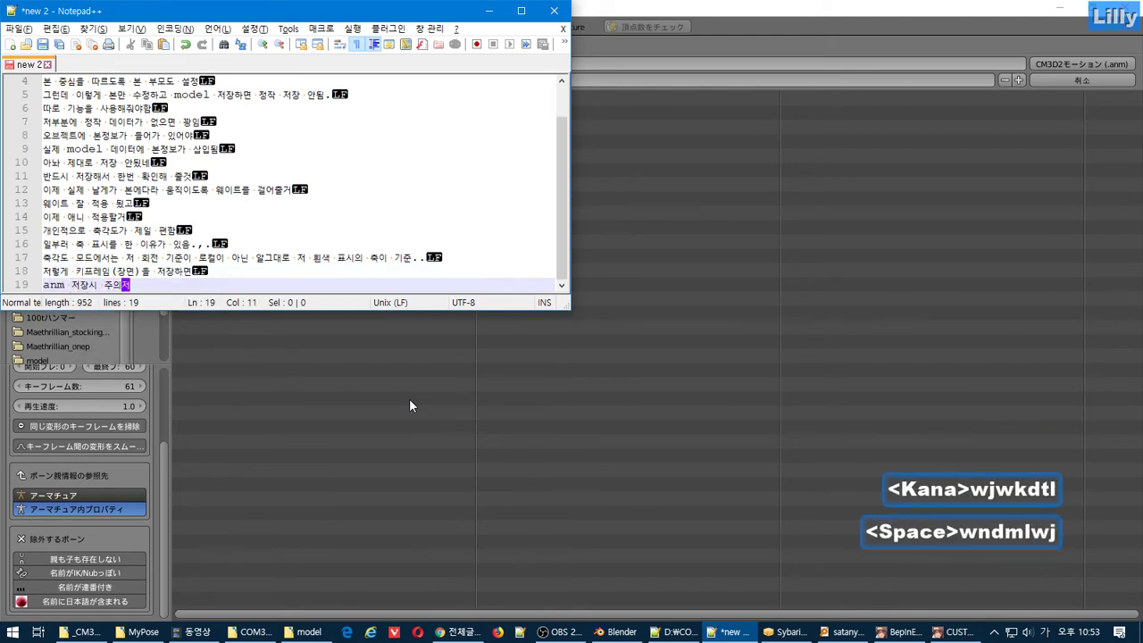
pyautogui.write('ㅁ이')
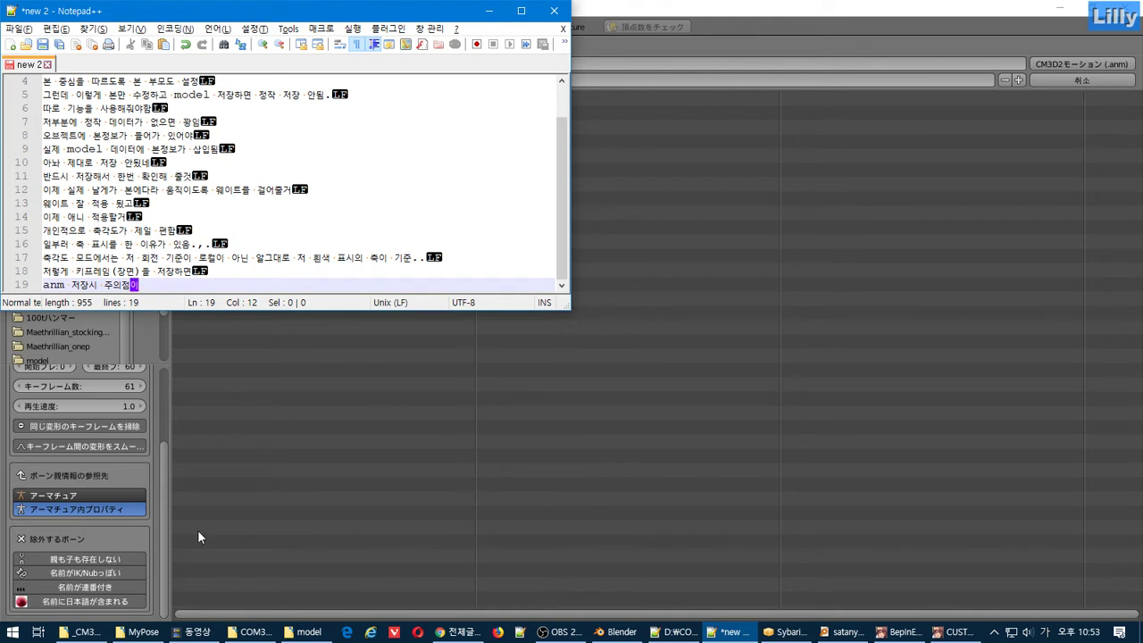
pyautogui.write('에 ')
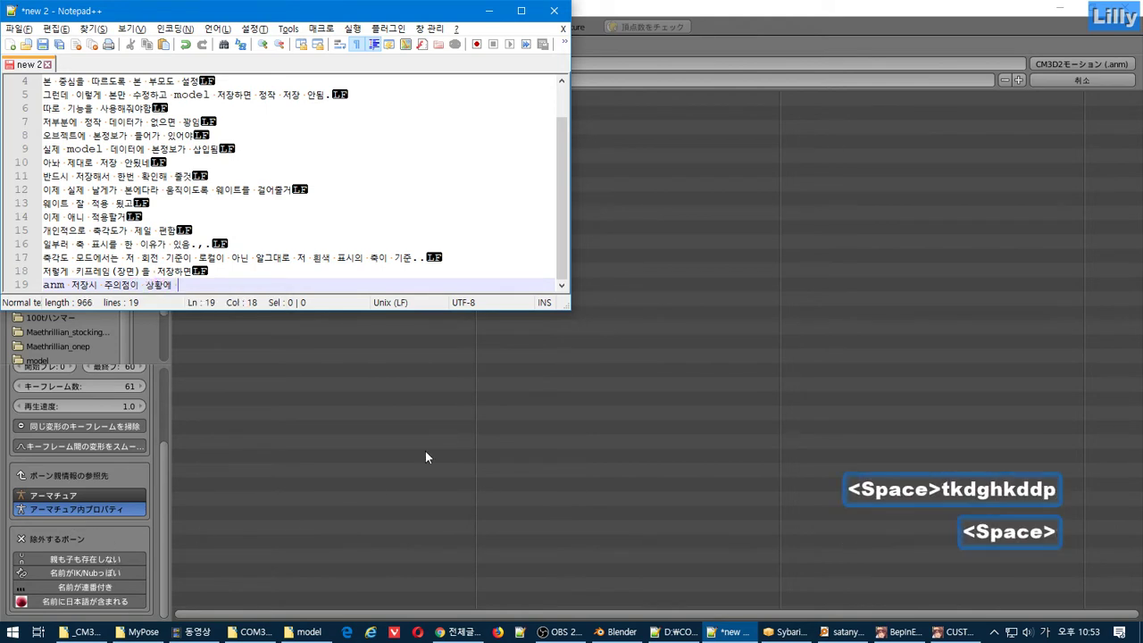
pyautogui.write('따라 저옵션')
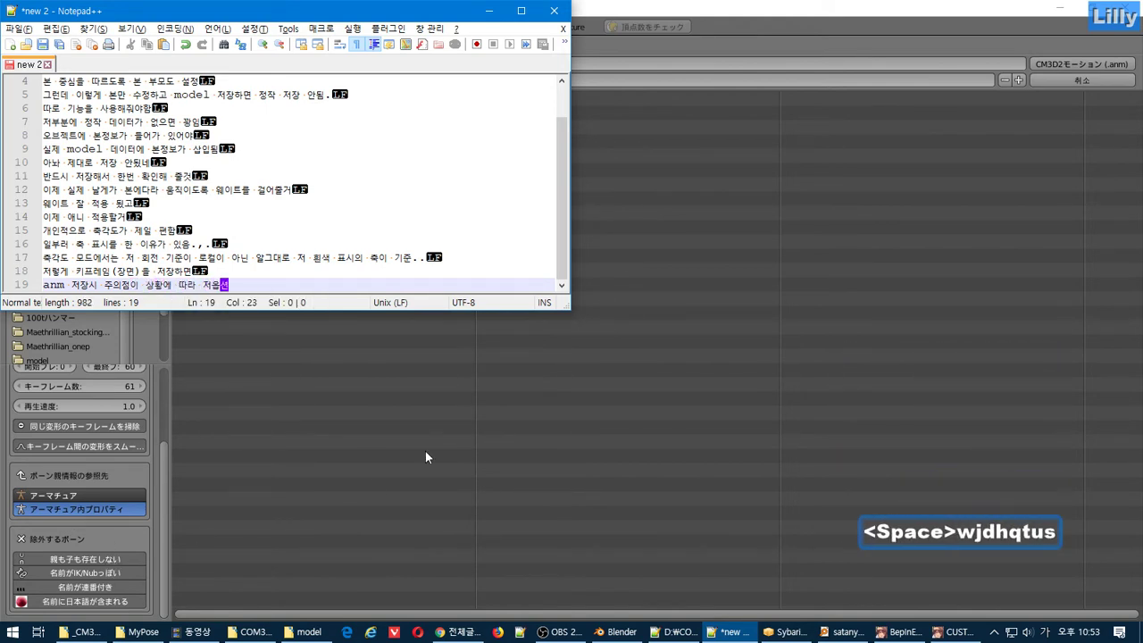
pyautogui.write('들을 꺼야할')
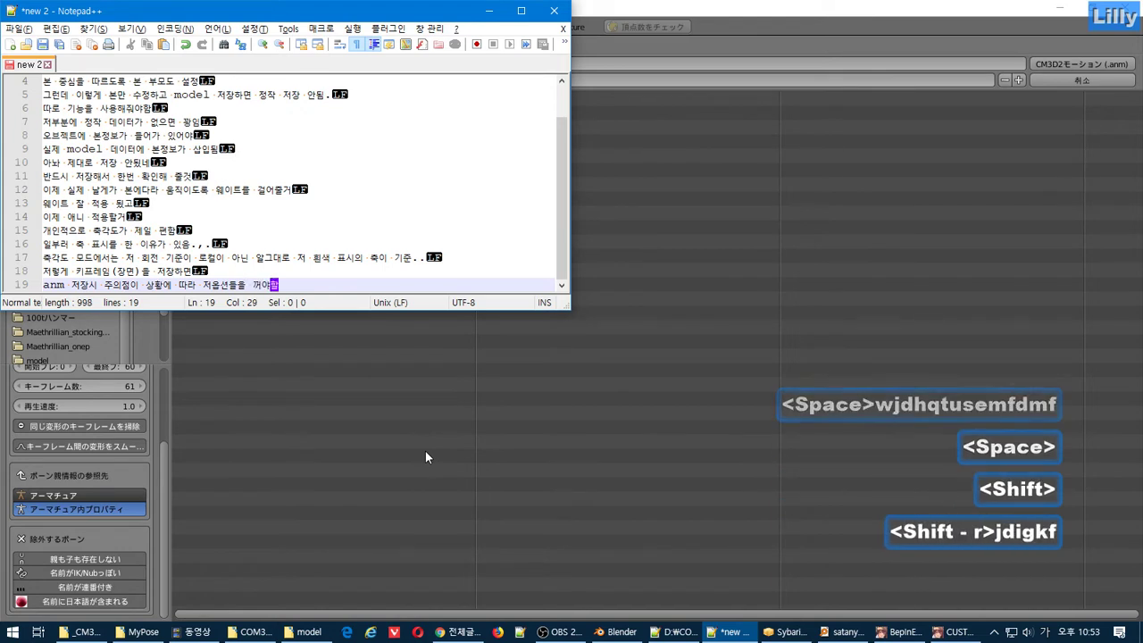
pyautogui.write(' 경우가 있음..')
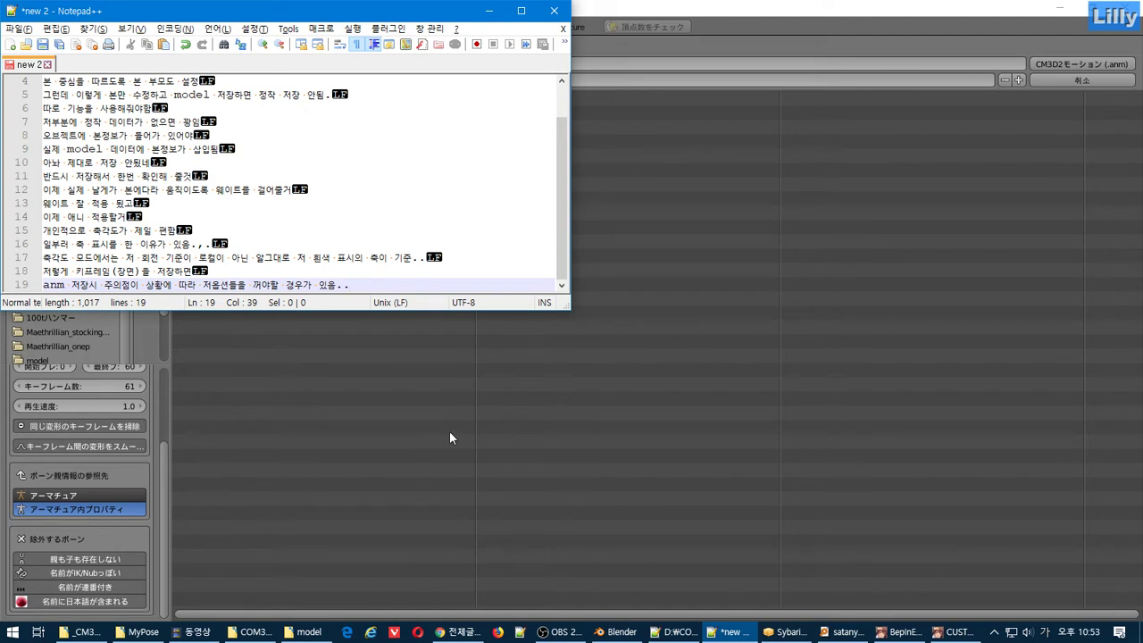
# Add the line "그건 나도 잘.." at the end of the notes.
pyautogui.press('Return')
pyautogui.write('ㄱ')
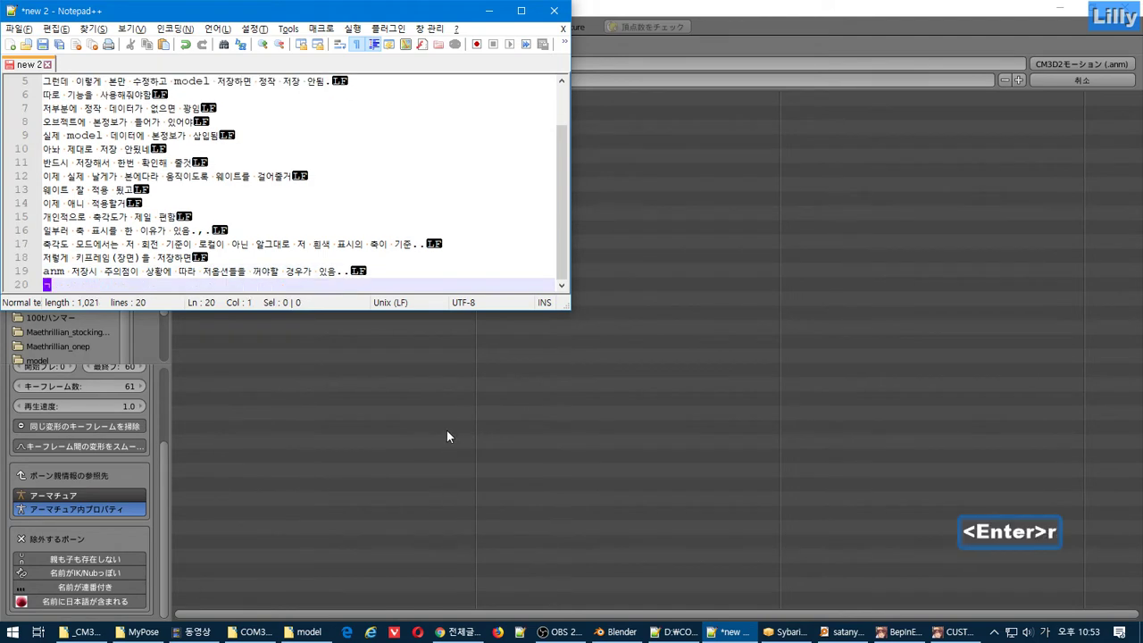
pyautogui.write('건 나도 잘..')
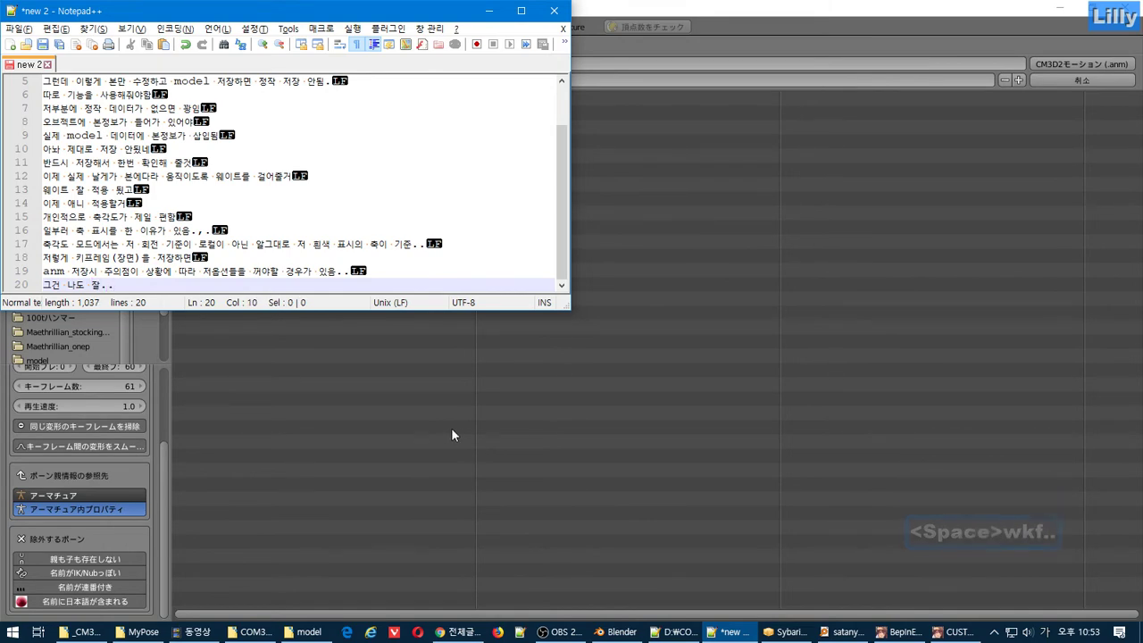
pyautogui.click(457, 436)
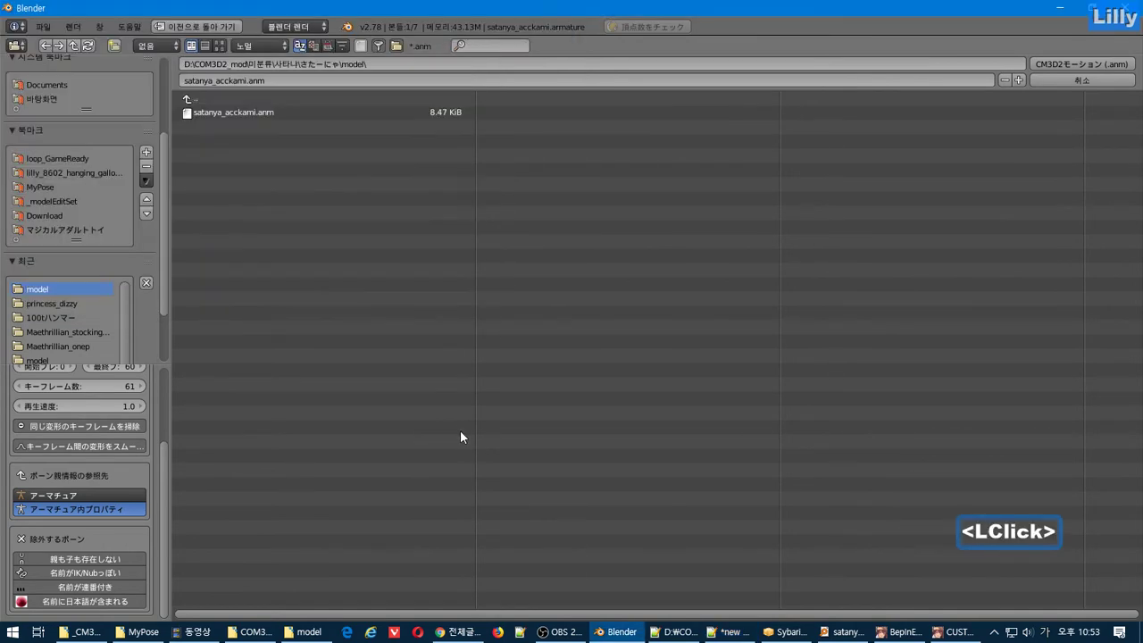
# Add the closing note line "현재 anm은 만들었는데 menu에 anm은 아직 연결 안시킴" in Notepad++.
pyautogui.hotkey('alt', 'Tab')
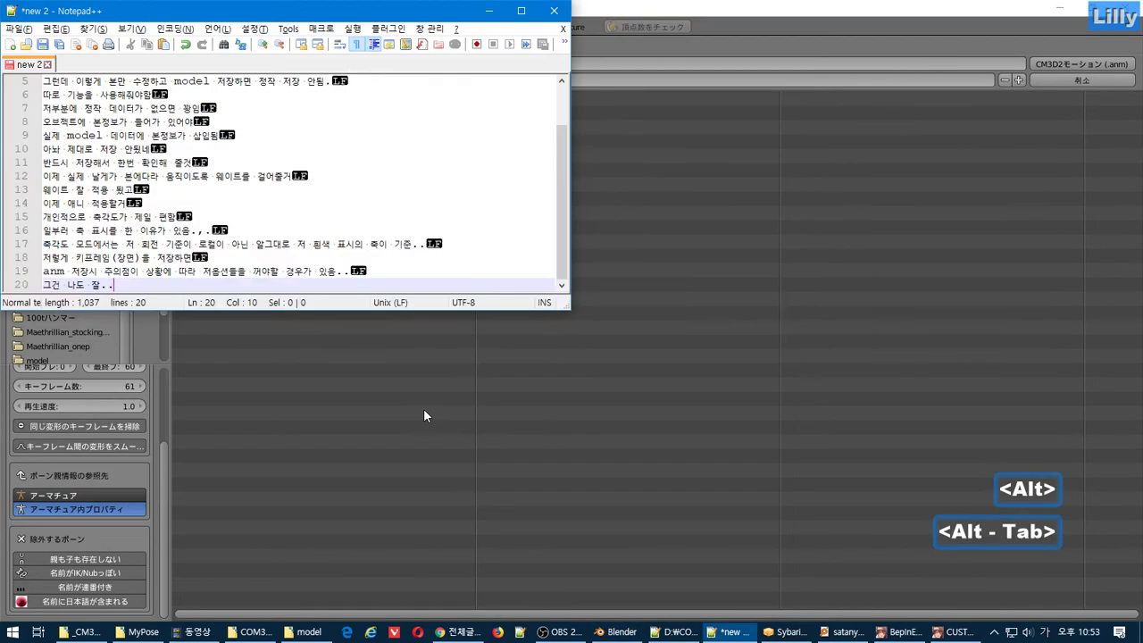
pyautogui.press('Return')
pyautogui.write('현재')
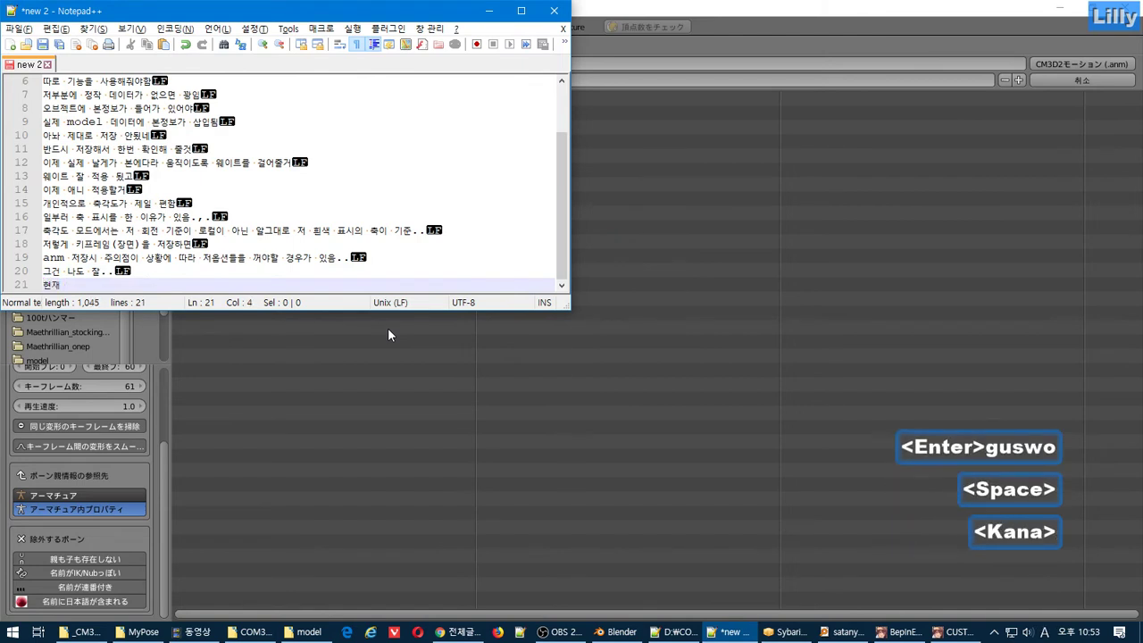
pyautogui.write(' anm은 ㅁ만들었는데')
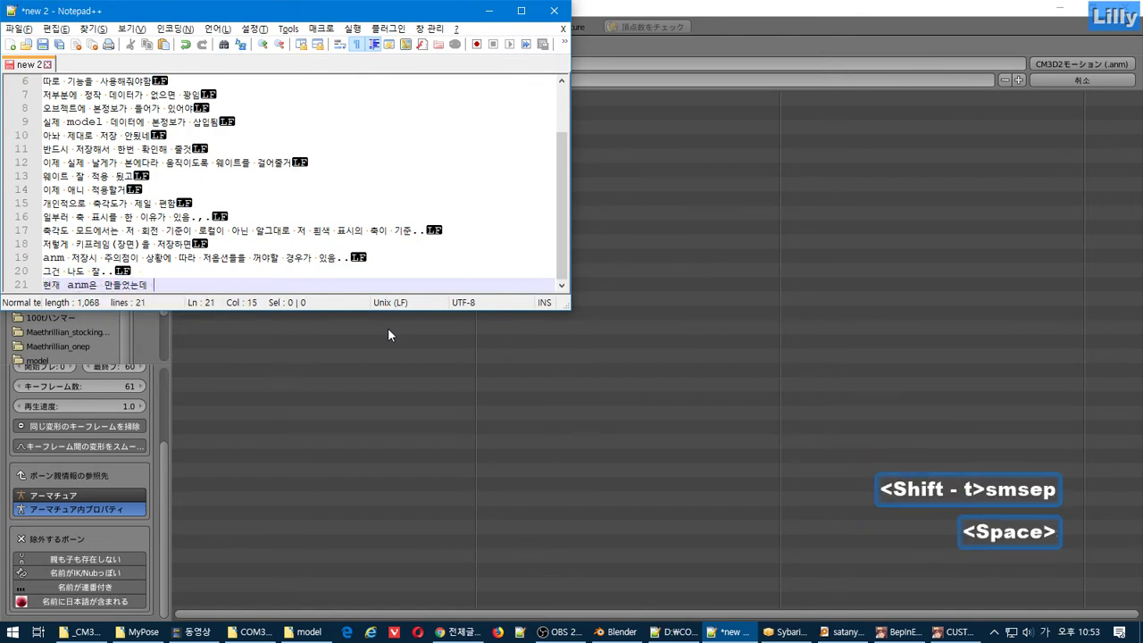
pyautogui.press('Hangul')
pyautogui.write('menu')
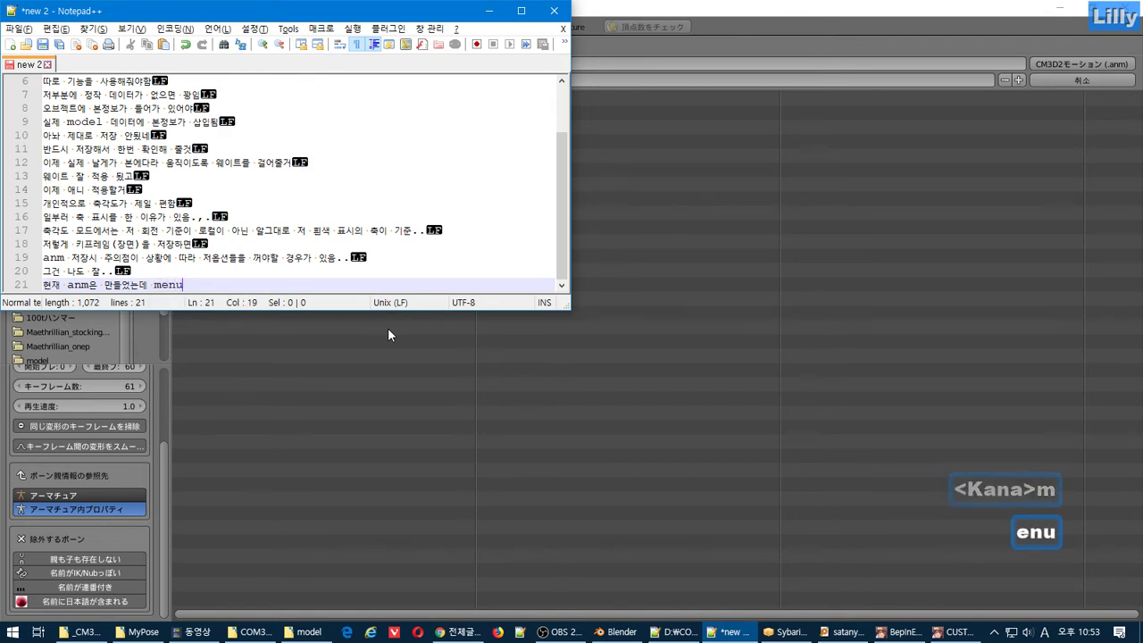
pyautogui.press('Hangul')
pyautogui.write('에 ㅁ')
pyautogui.press('BackSpace')
pyautogui.press('BackSpace')
pyautogui.press('BackSpace')
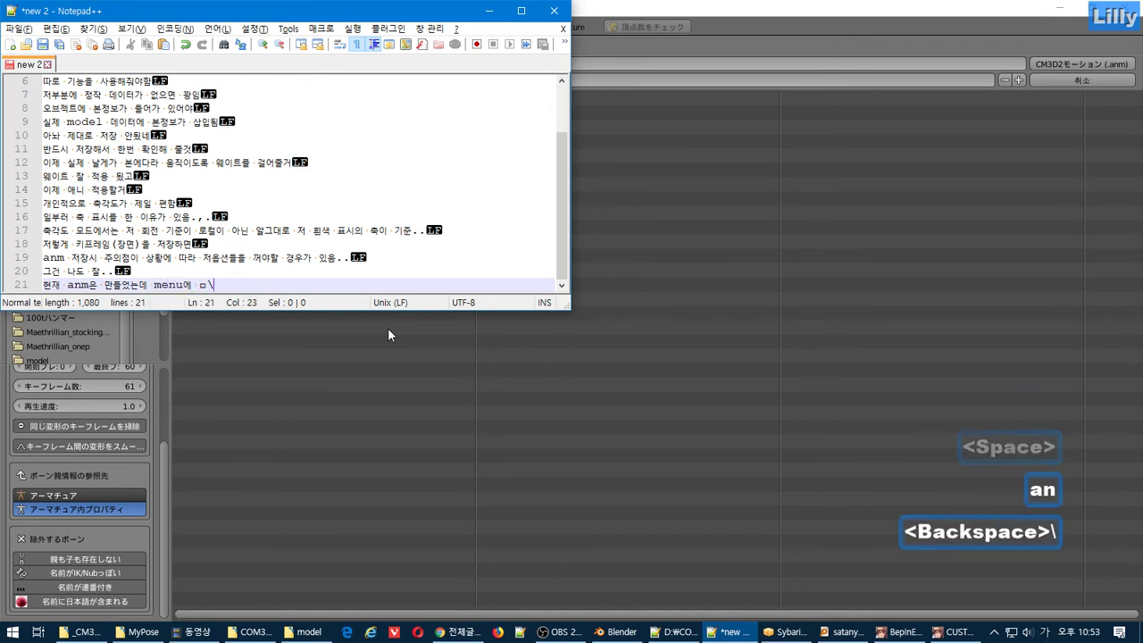
pyautogui.press('Hangul')
pyautogui.write('anm')
pyautogui.press('Hangul')
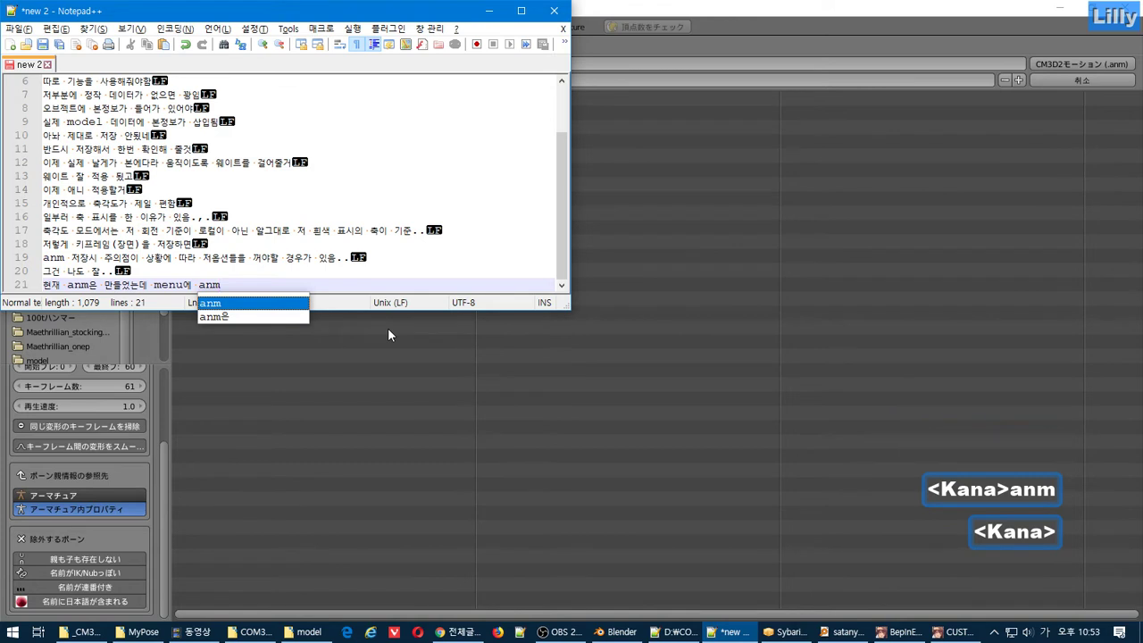
pyautogui.write('은 아직 연ㄱ')
pyautogui.write('ㅕㄹ 안시킴')
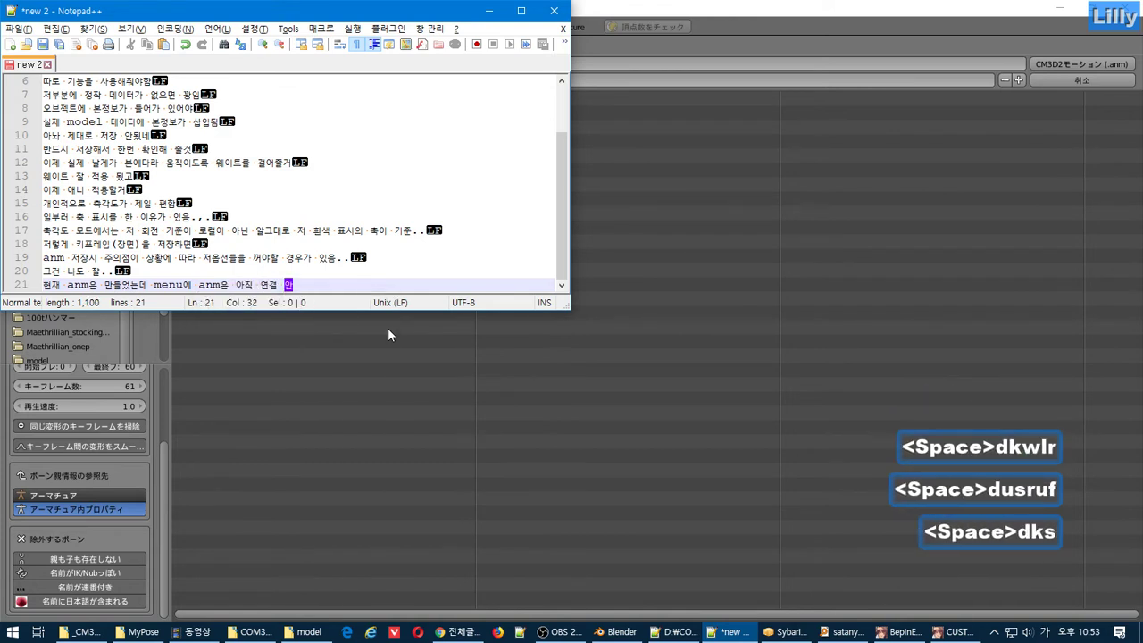
# Switch to CUSTOM ORDER MAID 3D 2, select the maid listed just above 주인공, and open the PropMyItem item editor.
pyautogui.hotkey('alt', 'Tab')
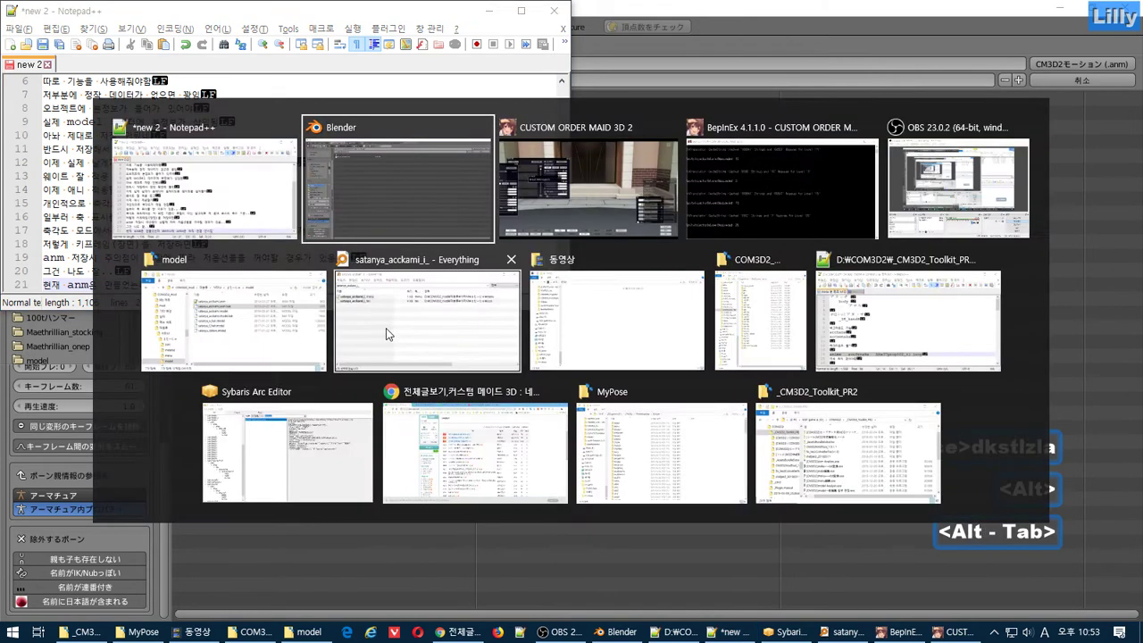
pyautogui.keyDown('alt'); pyautogui.click(607, 147); pyautogui.keyUp('alt')
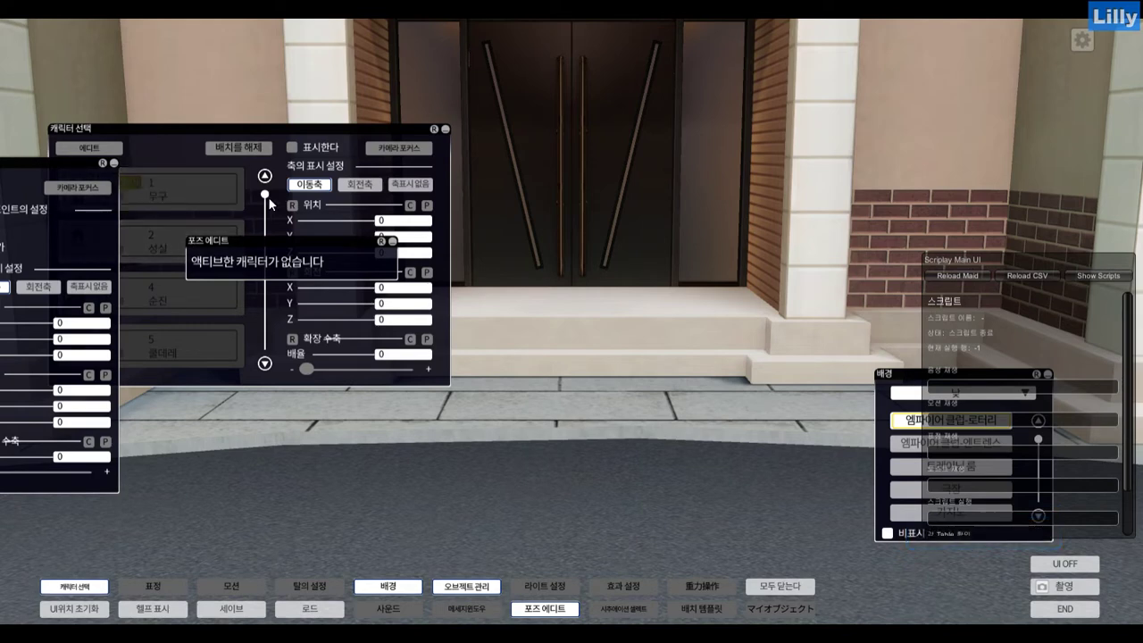
pyautogui.moveTo(266, 195); pyautogui.dragTo(265, 345)
pyautogui.scroll(4, 197, 263)
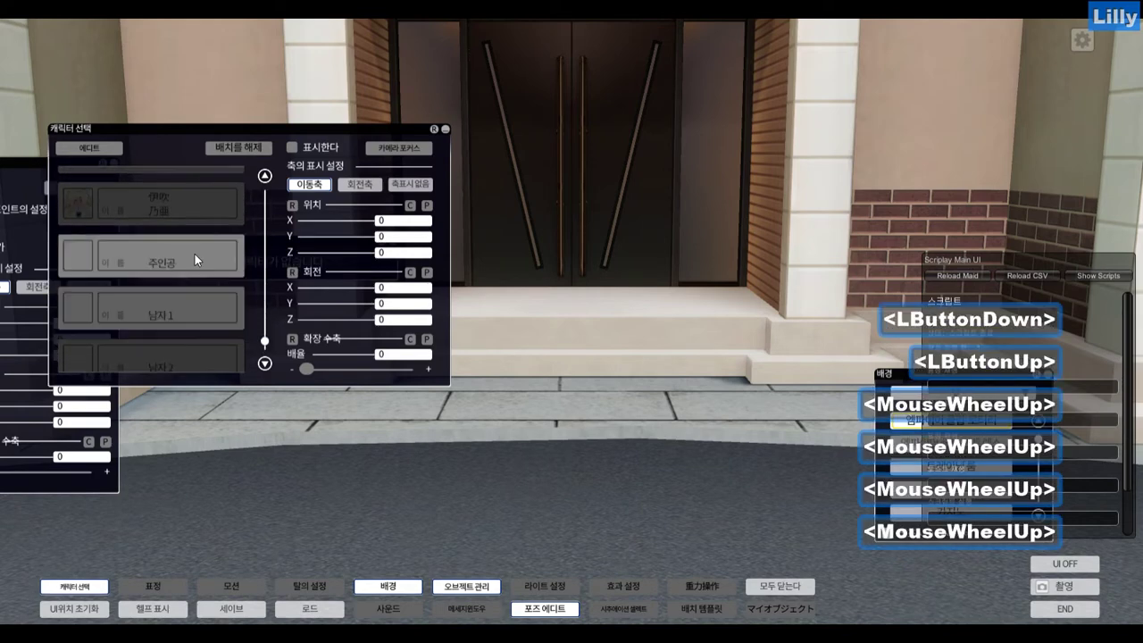
pyautogui.click(194, 220)
pyautogui.hotkey('shift', 'i')
pyautogui.hotkey('alt', 'Tab')
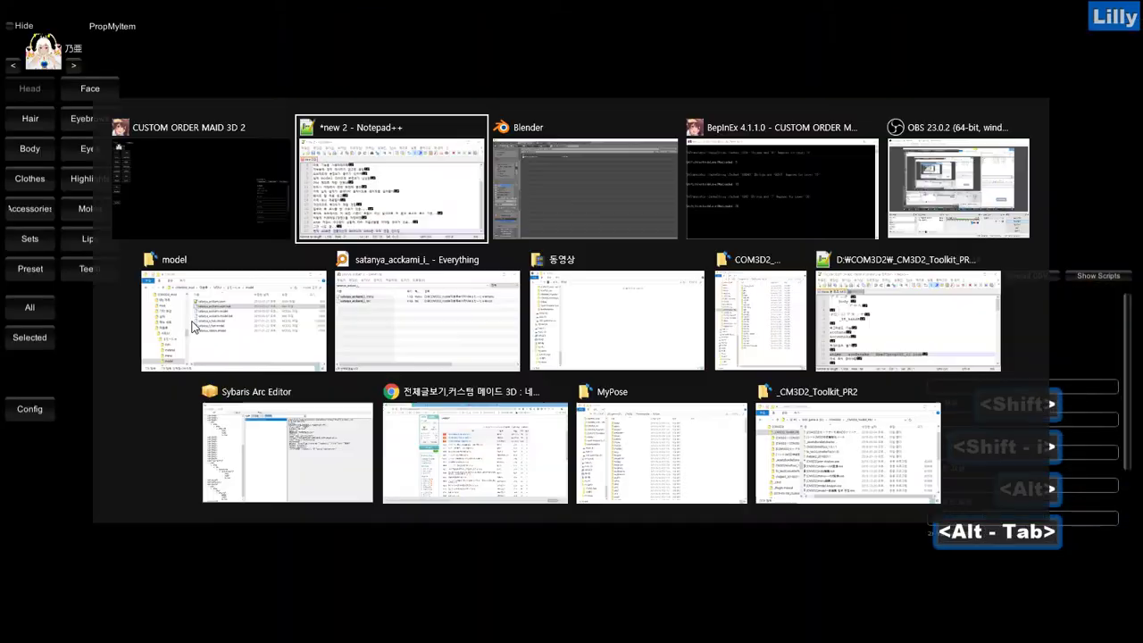
# Convert satanya_acckami_i_.menu from the menu folder to text with [CM3D2]menu←→txt変換.exe in _CM3D2_Toolkit_PR2.
pyautogui.click(304, 631)
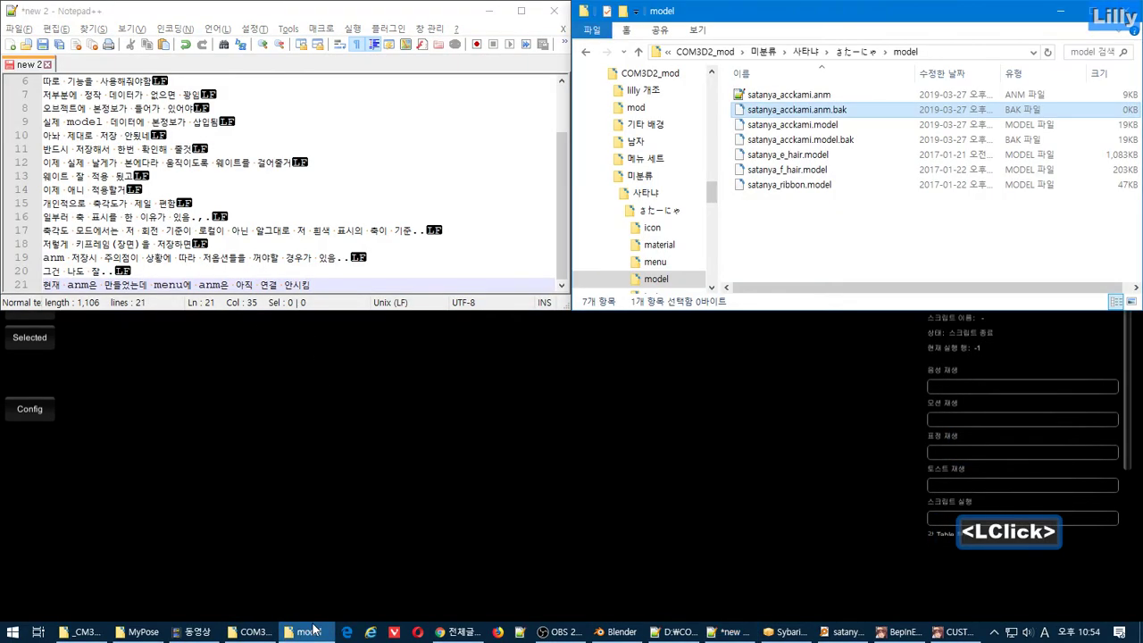
pyautogui.click(691, 261)
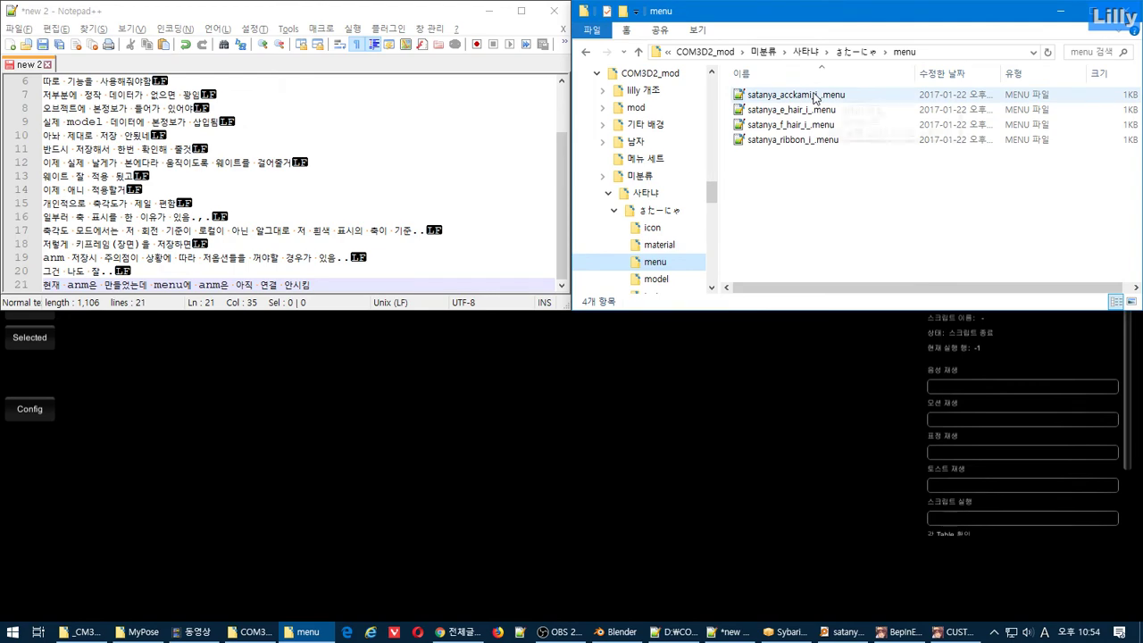
pyautogui.click(74, 632)
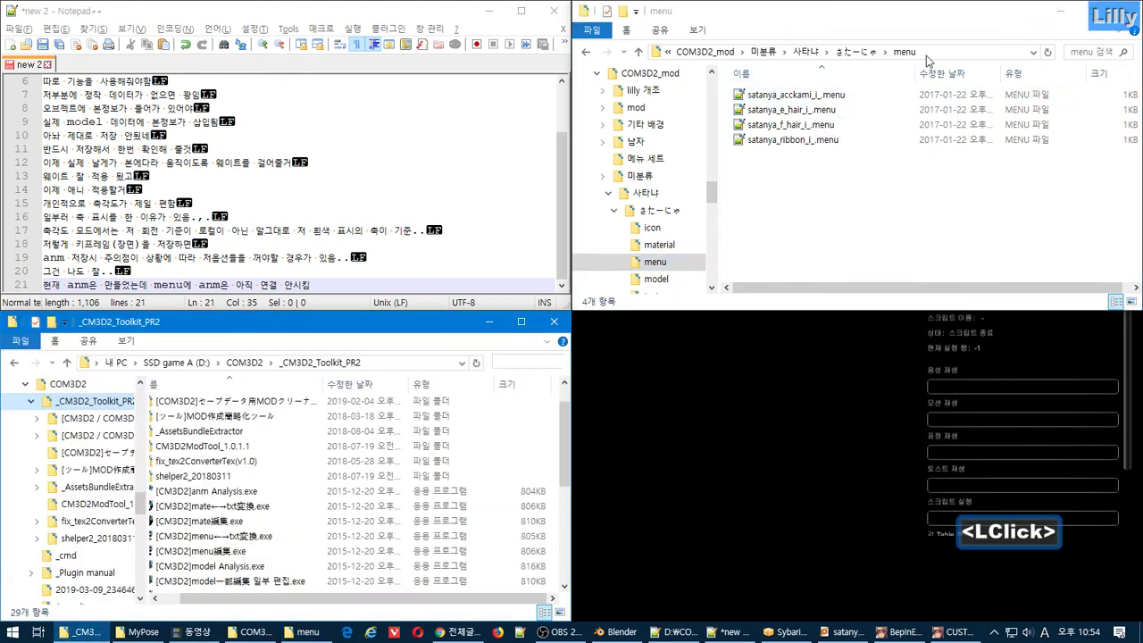
pyautogui.moveTo(796, 94); pyautogui.dragTo(404, 542)
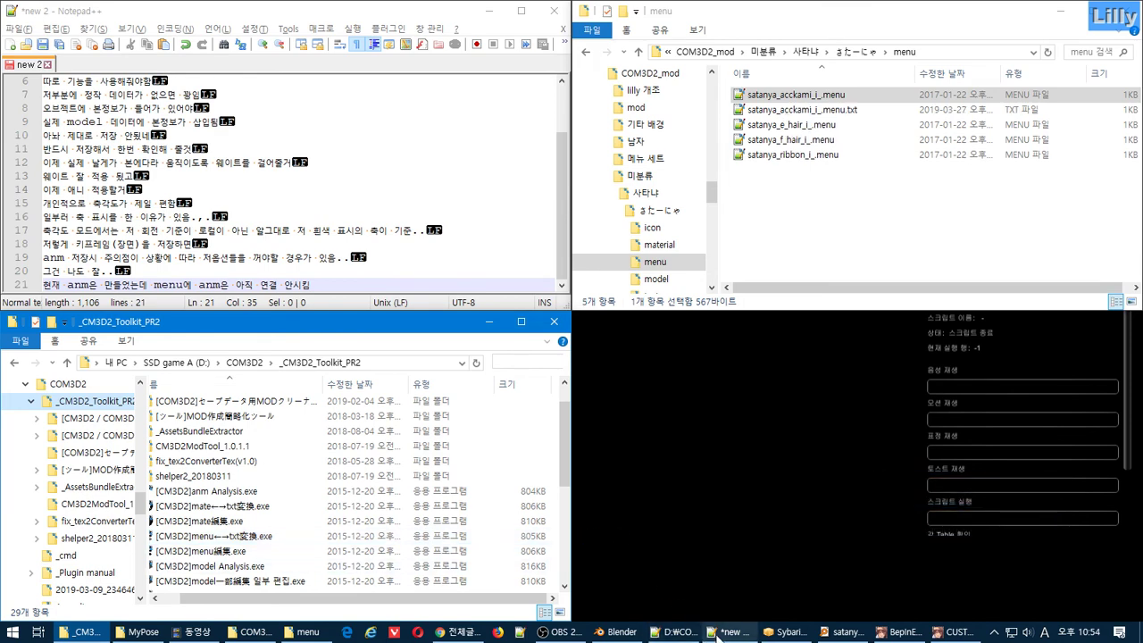
# Open satanya_acckami_i_.menu.txt in Notepad++ alongside menu 본 정리.txt and go to the end of the converted file.
pyautogui.click(696, 634)
pyautogui.click(731, 634)
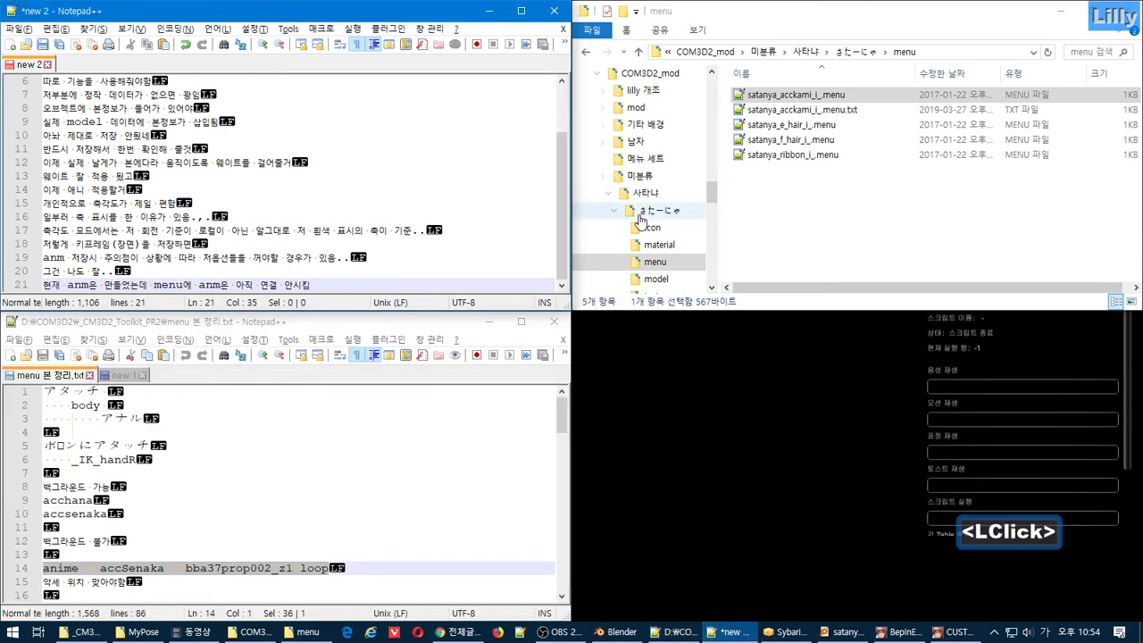
pyautogui.moveTo(826, 109); pyautogui.dragTo(279, 185)
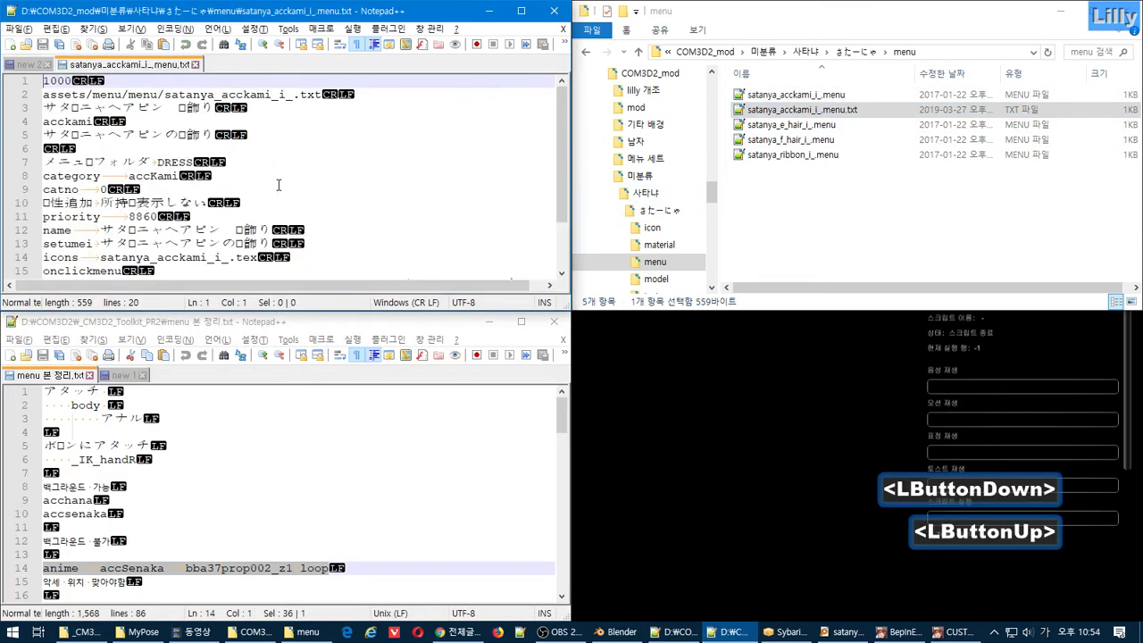
pyautogui.scroll(-6, 295, 188)
pyautogui.hotkey('ctrl', 'End')
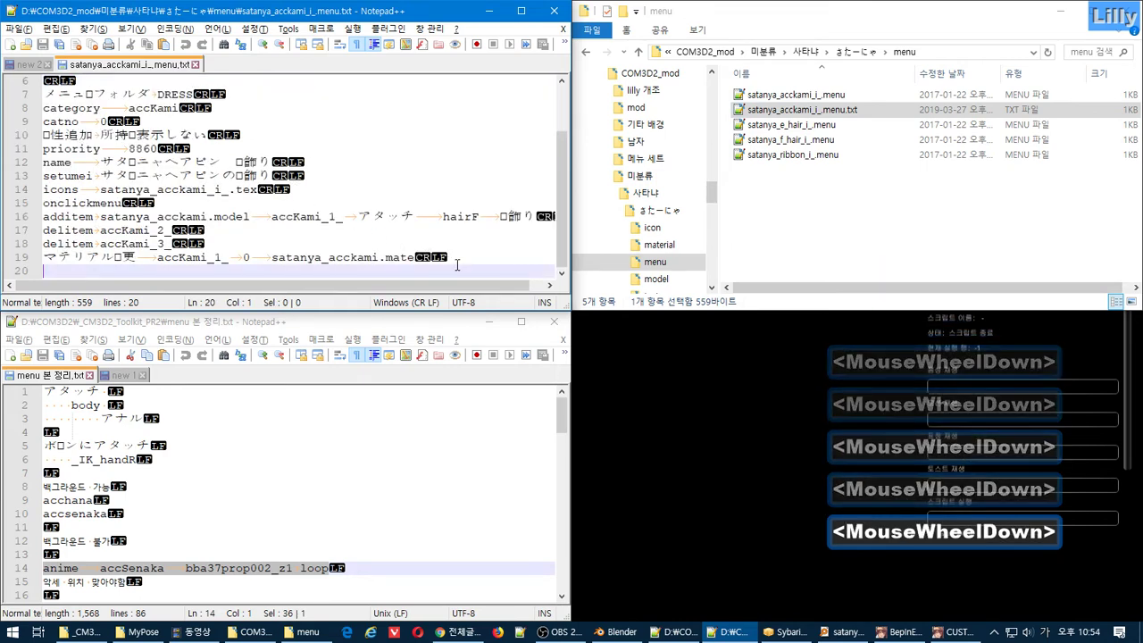
# Copy the line "anime accSenaka bba37prop002_z1 loop" from menu 본 정리.txt to the last line of satanya_acckami_i_.menu.txt.
pyautogui.click(383, 566)
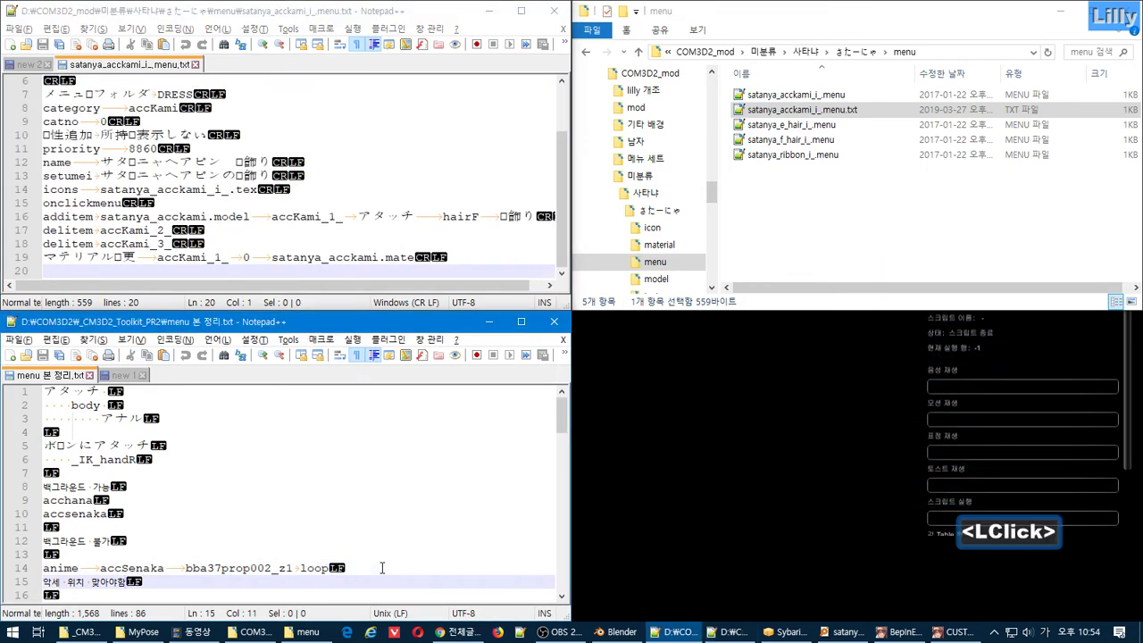
pyautogui.click(383, 566)
pyautogui.hotkey('ctrl', 'c')
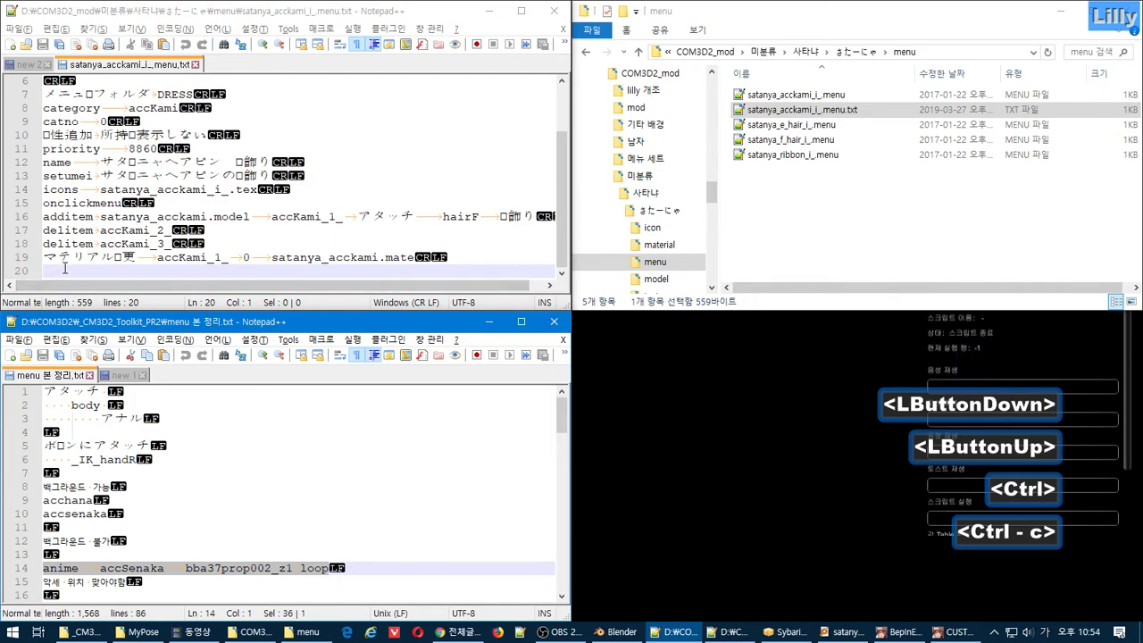
pyautogui.click(72, 270)
pyautogui.hotkey('ctrl', 'v')
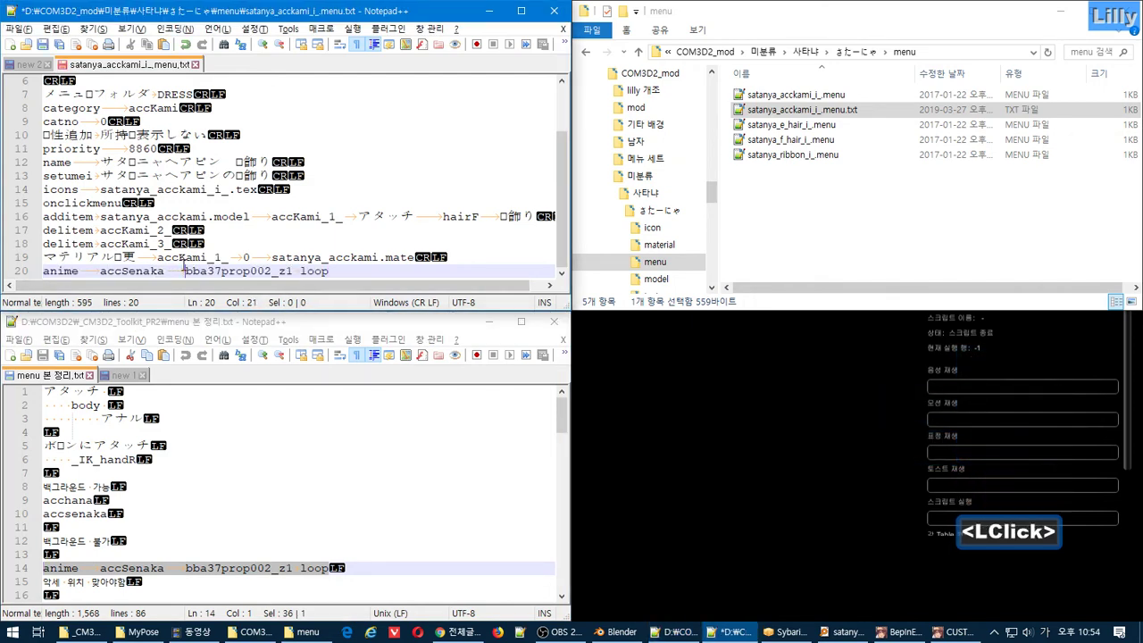
# Replace accSenaka in the pasted anime line with accKami_1_ copied from the material line above it.
pyautogui.doubleClick(177, 258)
pyautogui.hotkey('ctrl', 'c')
pyautogui.doubleClick(116, 271)
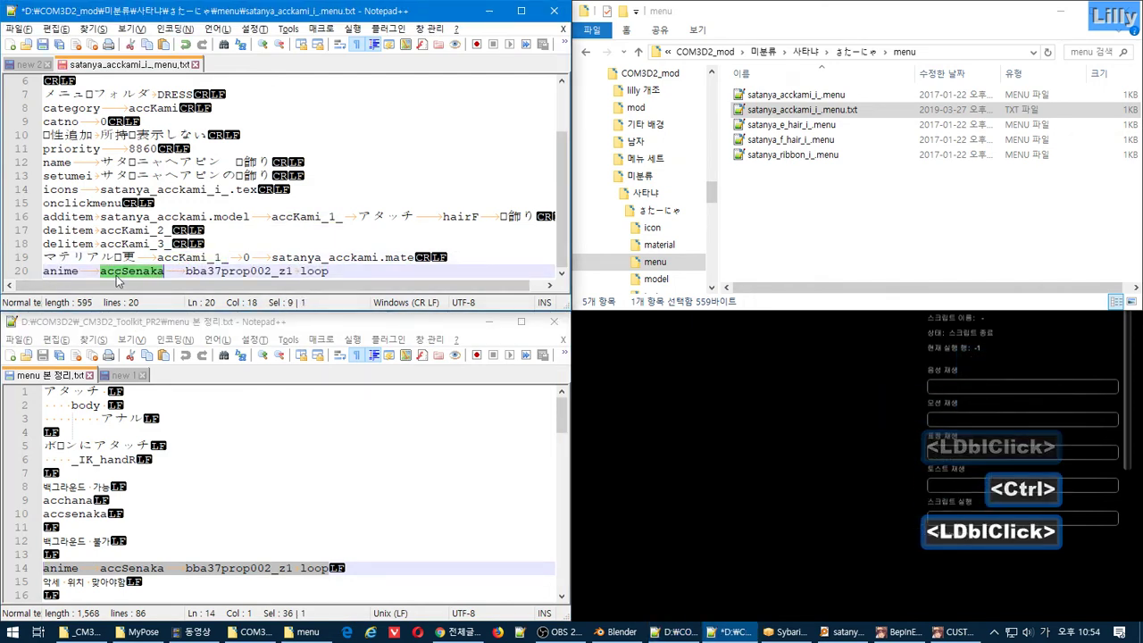
pyautogui.hotkey('ctrl', 'v')
pyautogui.hotkey('alt', 'Tab')
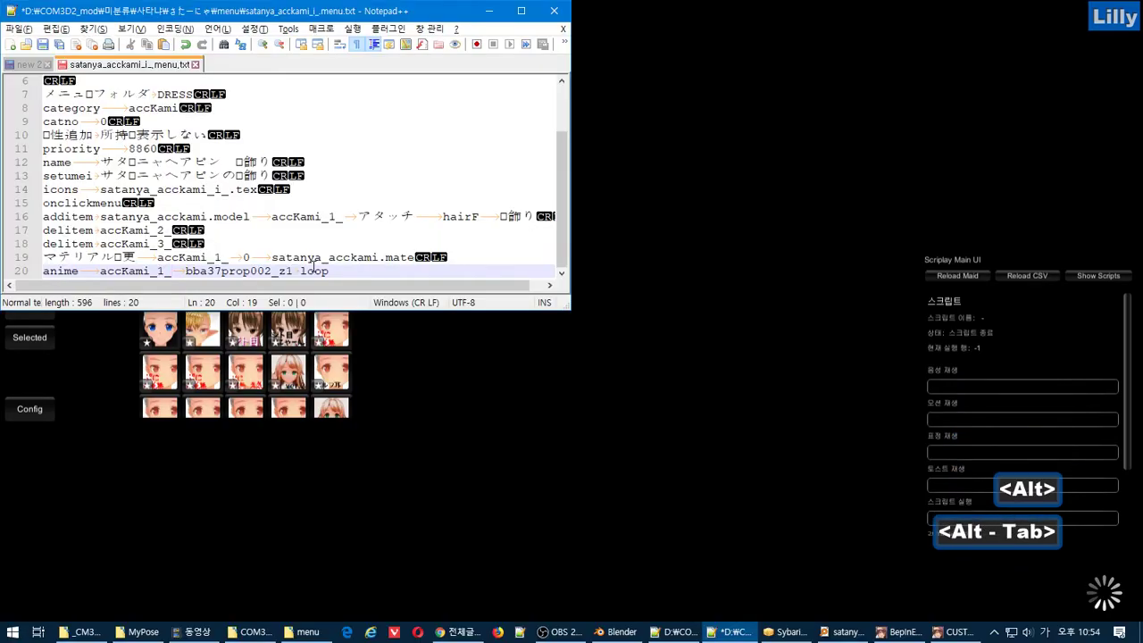
# Replace bba37prop002_z1 in the anime line with satanya_acckami, copied from the .anm file name in the model folder, and save the text file.
pyautogui.hotkey('alt', 'Tab')
pyautogui.hotkey('alt', 'Tab')
pyautogui.hotkey('alt', 'Tab')
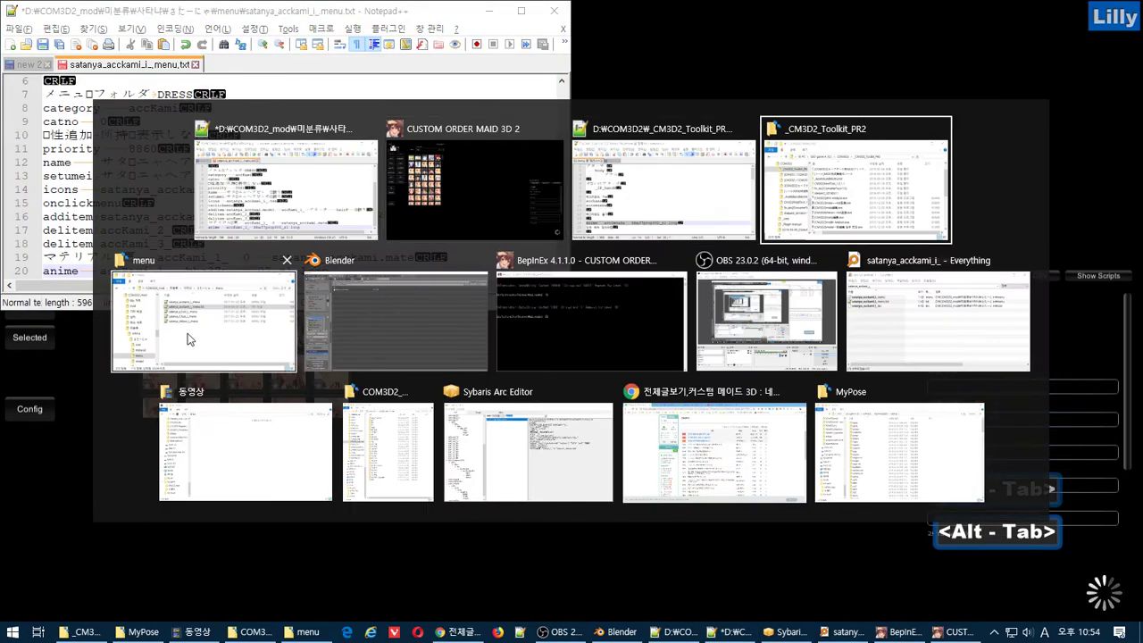
pyautogui.keyDown('alt'); pyautogui.click(204, 317); pyautogui.keyUp('alt')
pyautogui.click(656, 279)
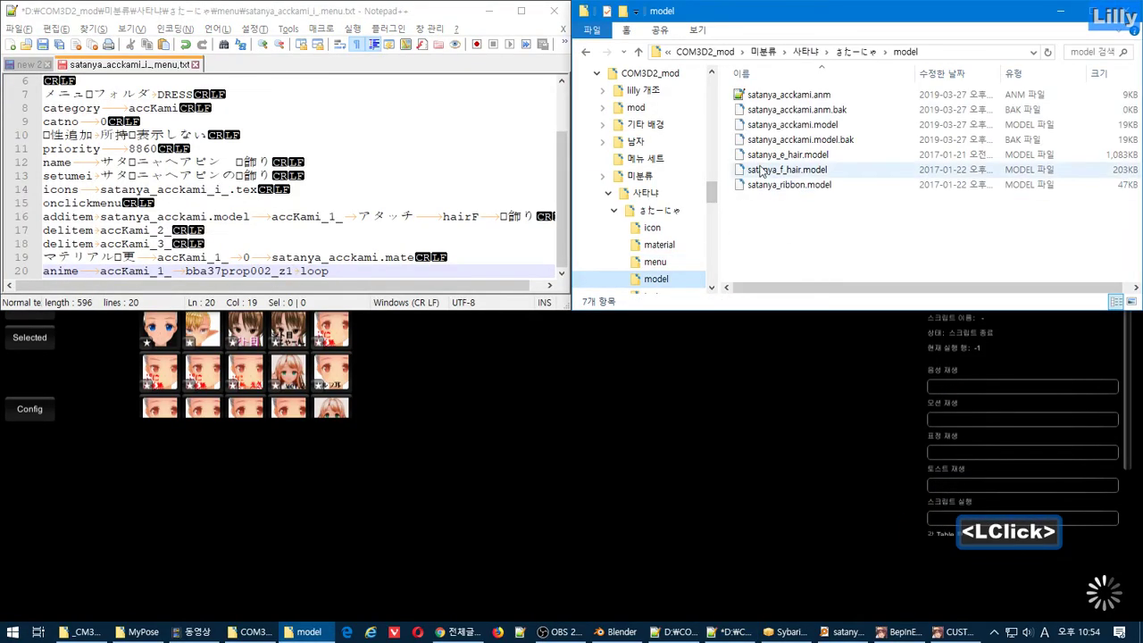
pyautogui.click(788, 94)
pyautogui.press('F2')
pyautogui.hotkey('ctrl', 'c')
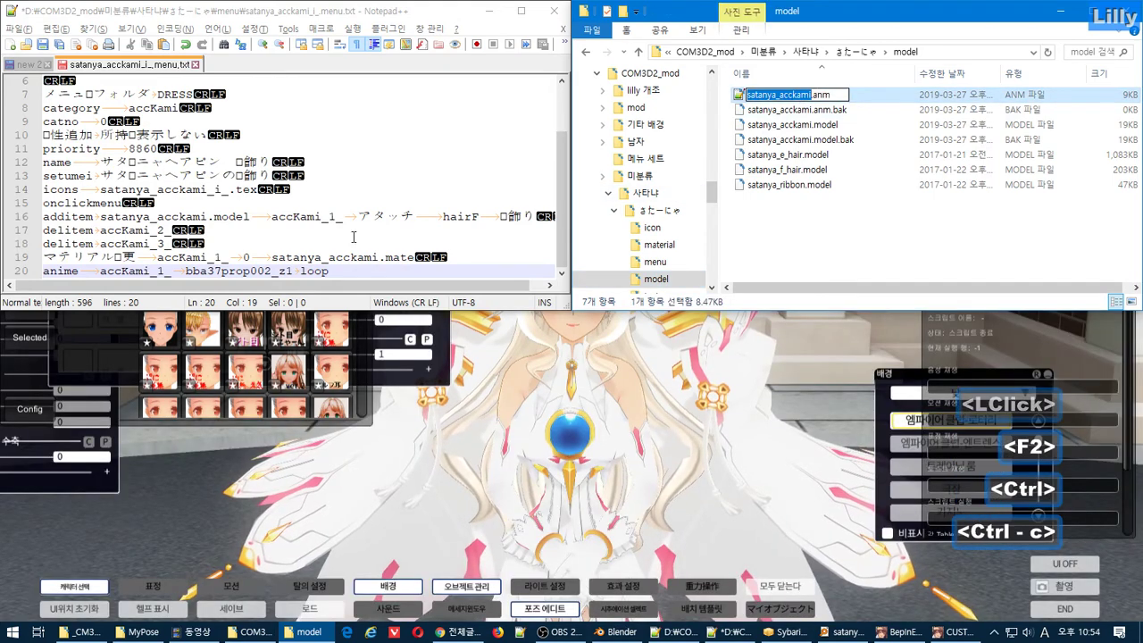
pyautogui.doubleClick(277, 272)
pyautogui.hotkey('ctrl', 'v')
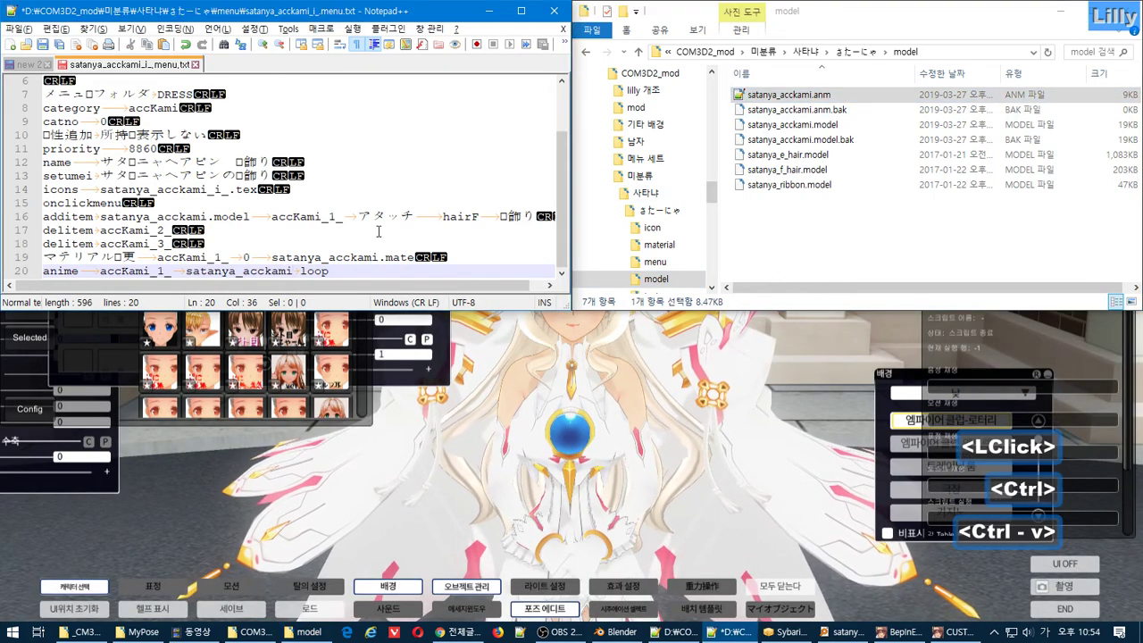
pyautogui.hotkey('ctrl', 's')
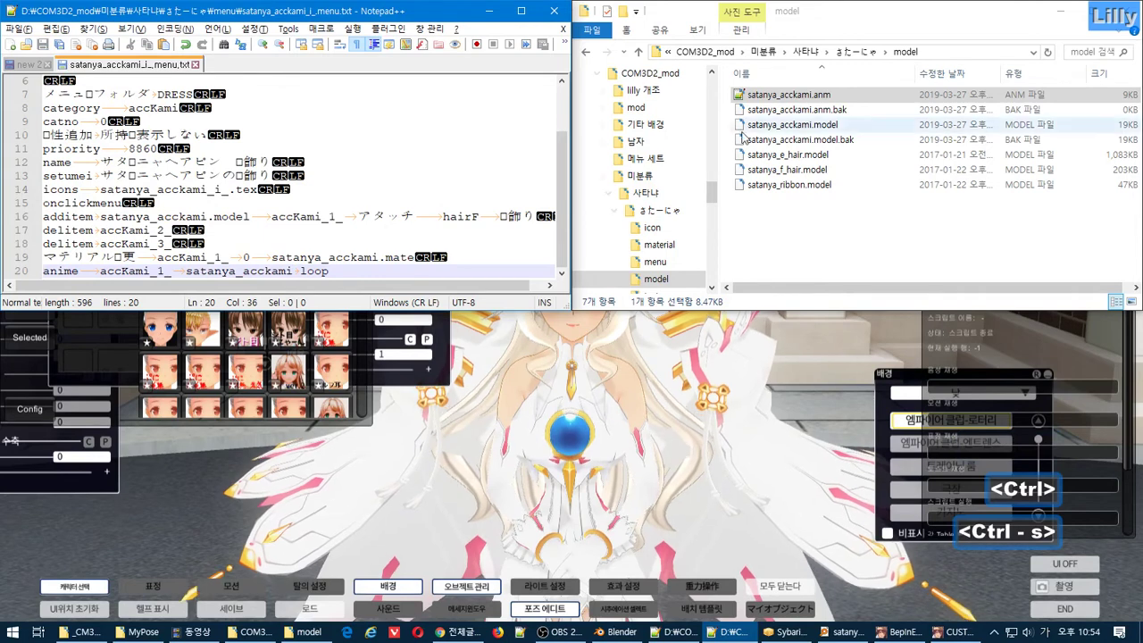
# Copy the finished anime line from satanya_acckami_i_.menu.txt to a new line at the end of the new 2 notes.
pyautogui.click(655, 261)
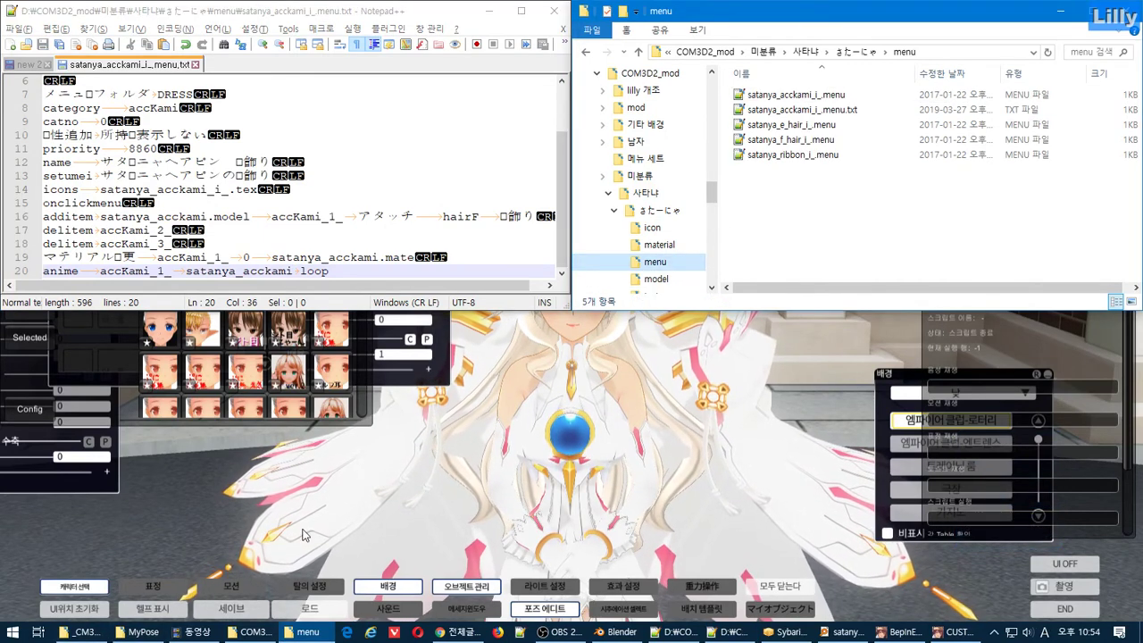
pyautogui.moveTo(329, 270); pyautogui.dragTo(43, 271)
pyautogui.hotkey('ctrl', 'c')
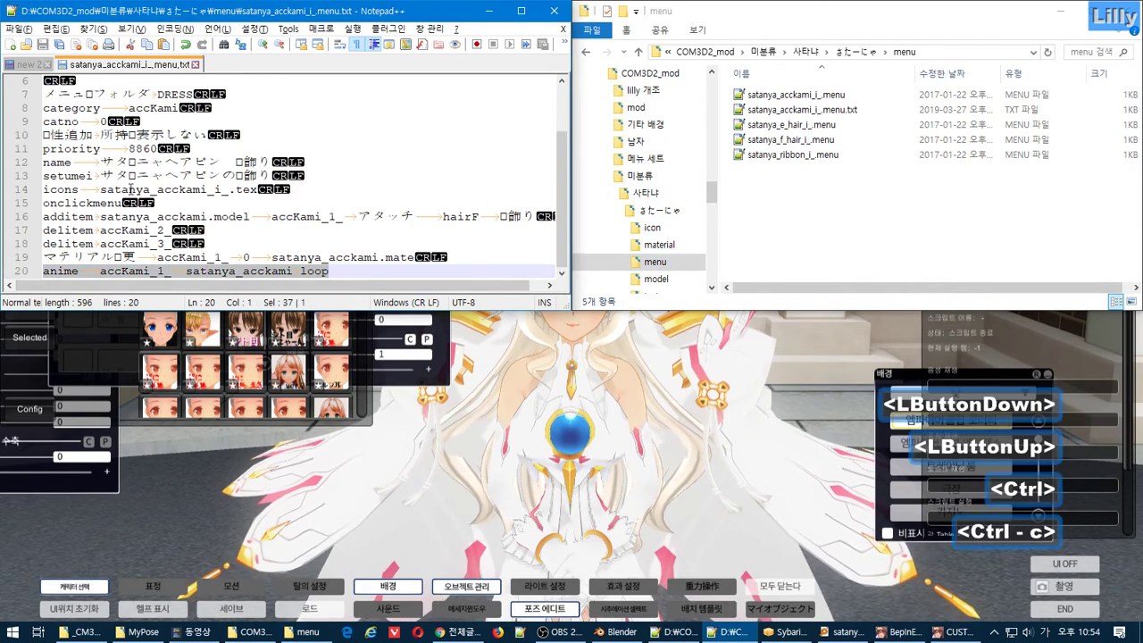
pyautogui.click(27, 65)
pyautogui.press('Return')
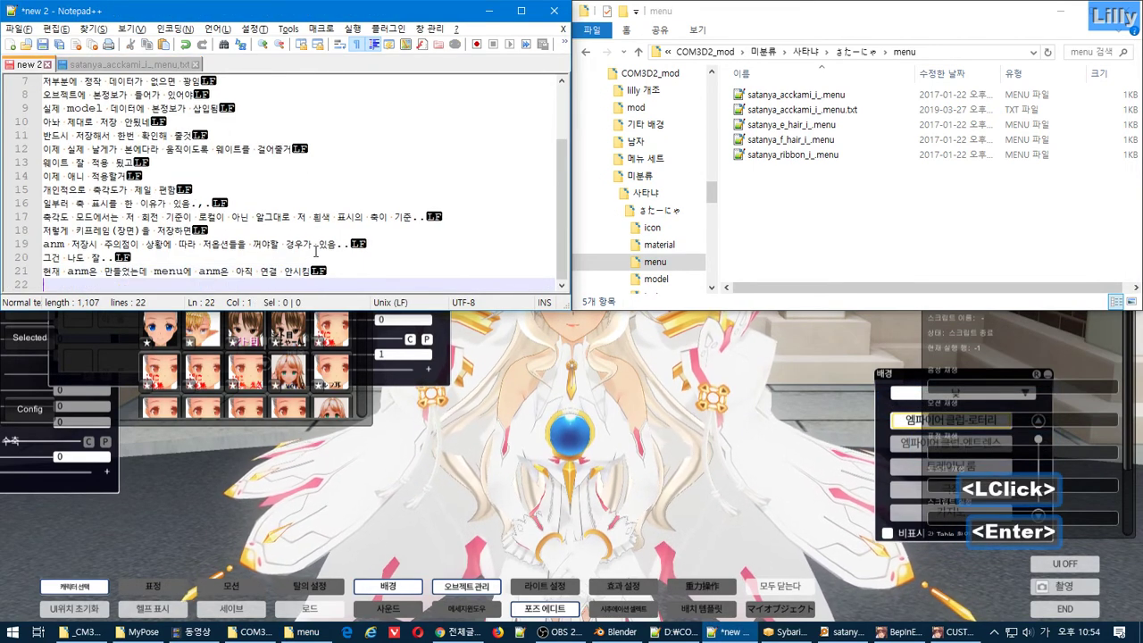
pyautogui.hotkey('ctrl', 'v')
pyautogui.press('Return')
# Add the explanation "이게 실제 anm 지정하는 명령어" below the pasted anime line in the notes.
pyautogui.write('이게 실제')
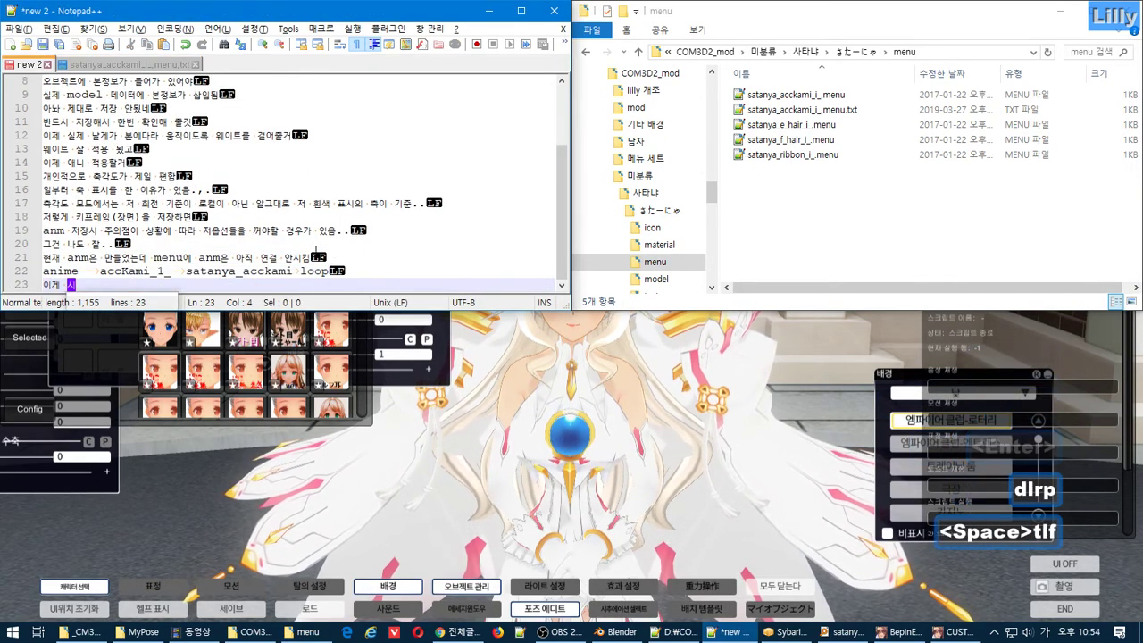
pyautogui.press('Hangul')
pyautogui.write('anm')
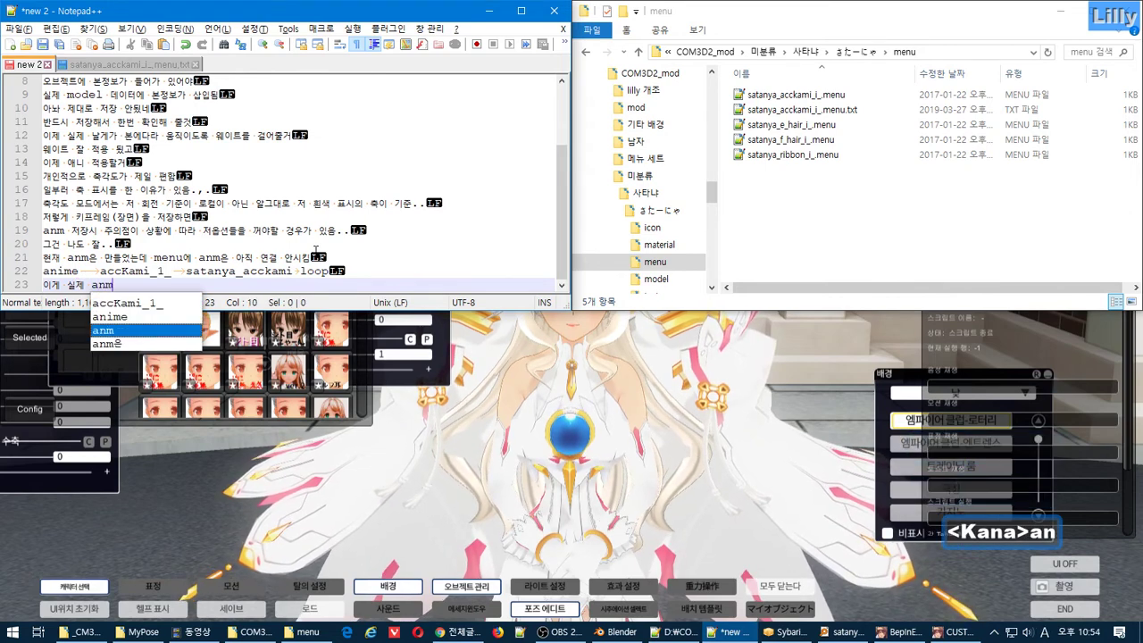
pyautogui.press('Hangul')
pyautogui.write('지정하는 명령어')
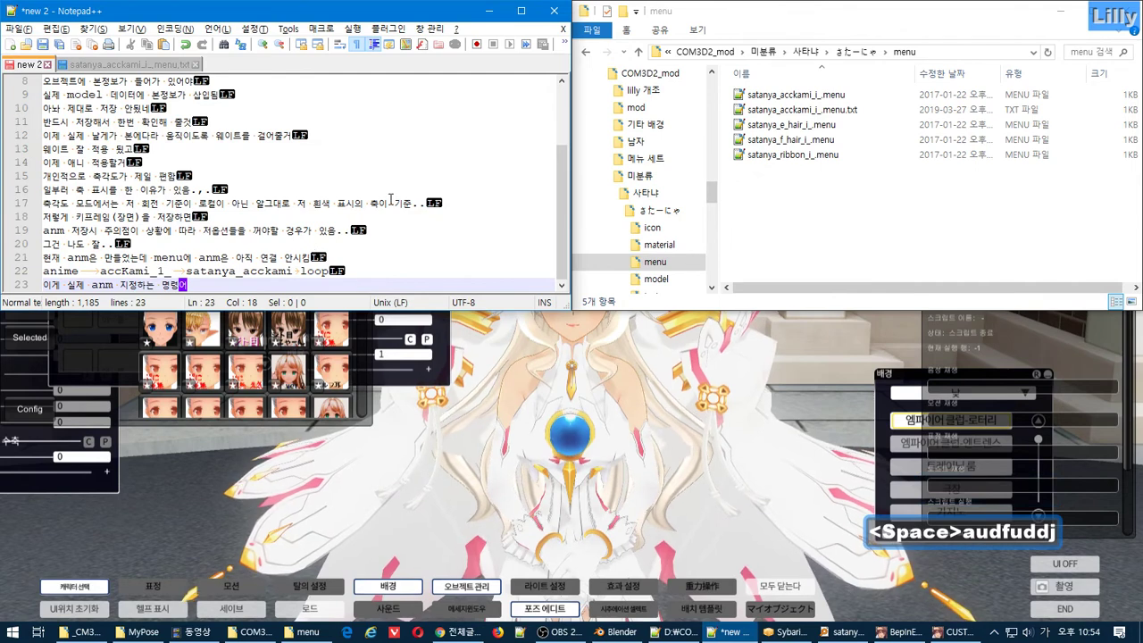
# Convert satanya_acckami_i_.menu.txt back to a .menu file with [CM3D2]menu←→txt変換.exe and copy the .menu file's base name.
pyautogui.click(85, 631)
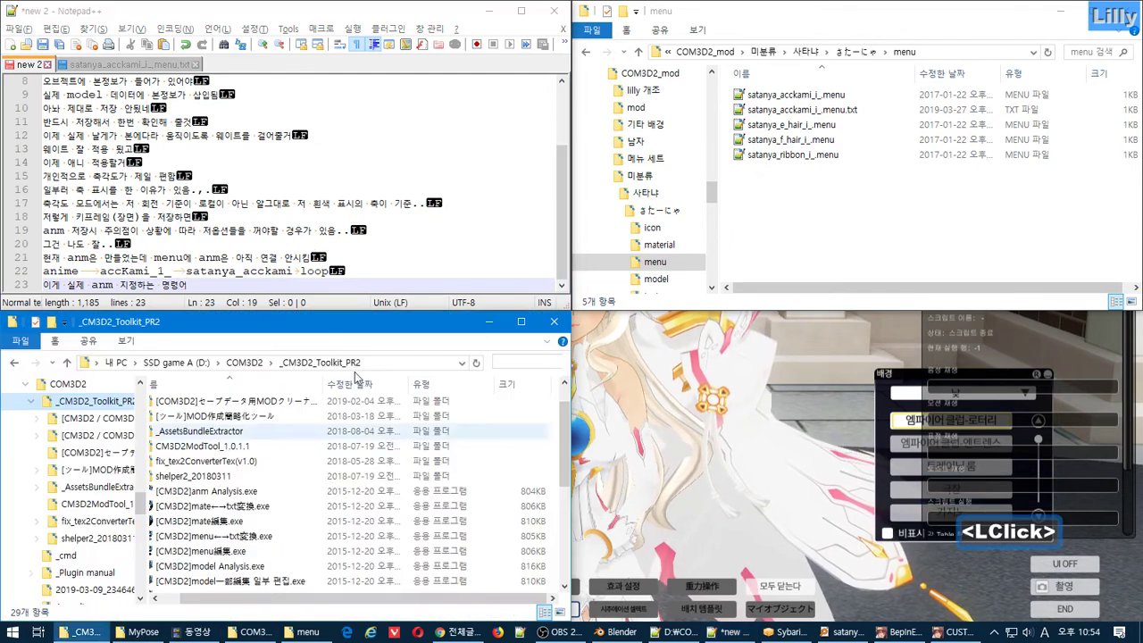
pyautogui.moveTo(760, 110); pyautogui.dragTo(403, 549)
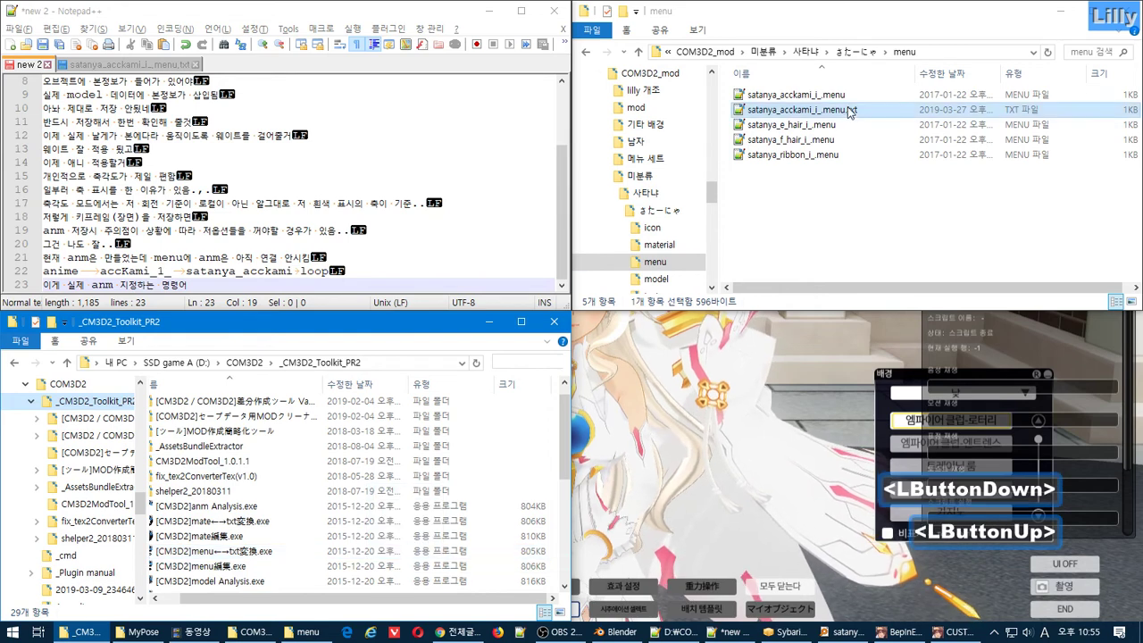
pyautogui.click(798, 98)
pyautogui.hotkey('ctrl', 'c')
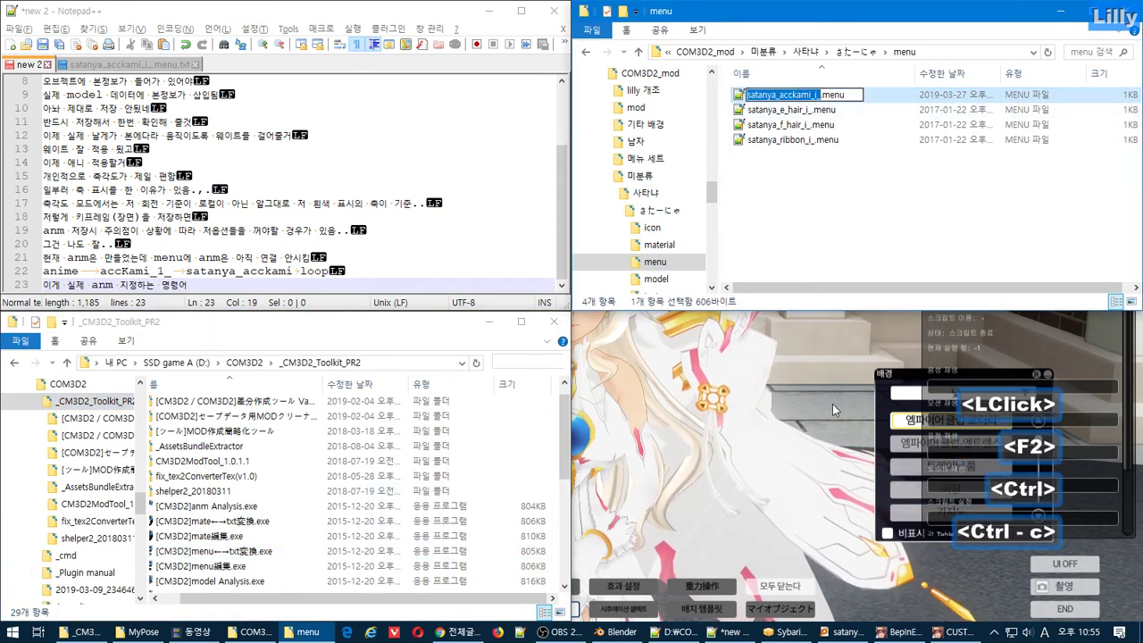
# In CUSTOM ORDER MAID 3D 2, filter all items by satanya_acckami_i_ and equip the bat hair accessory on the maid.
pyautogui.click(566, 328)
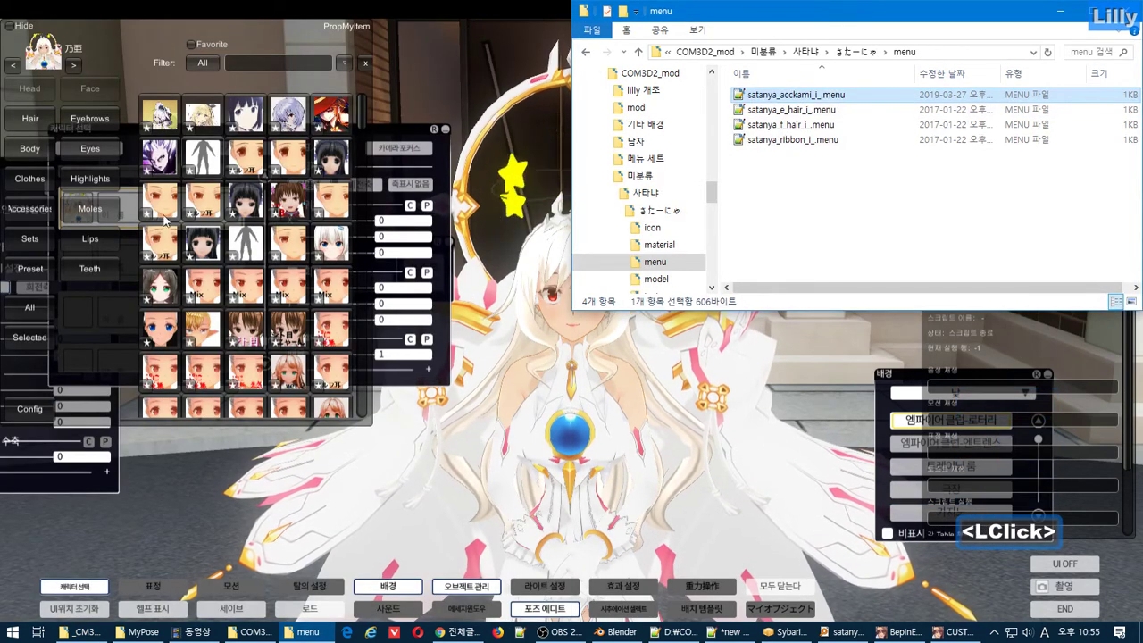
pyautogui.click(45, 314)
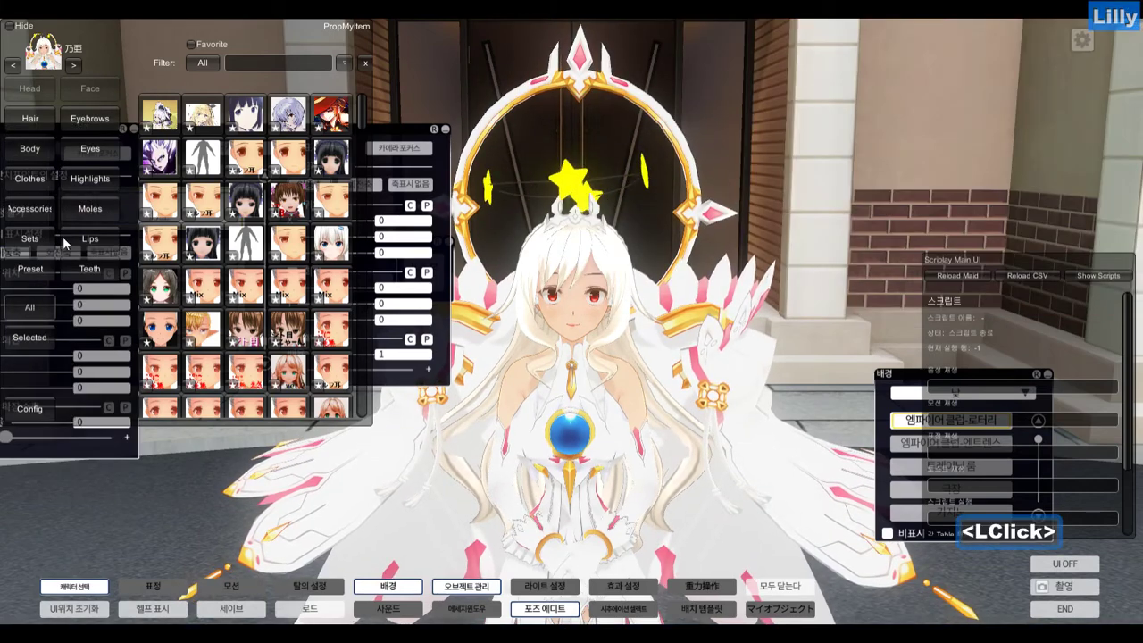
pyautogui.click(211, 60)
pyautogui.hotkey('ctrl', 'v')
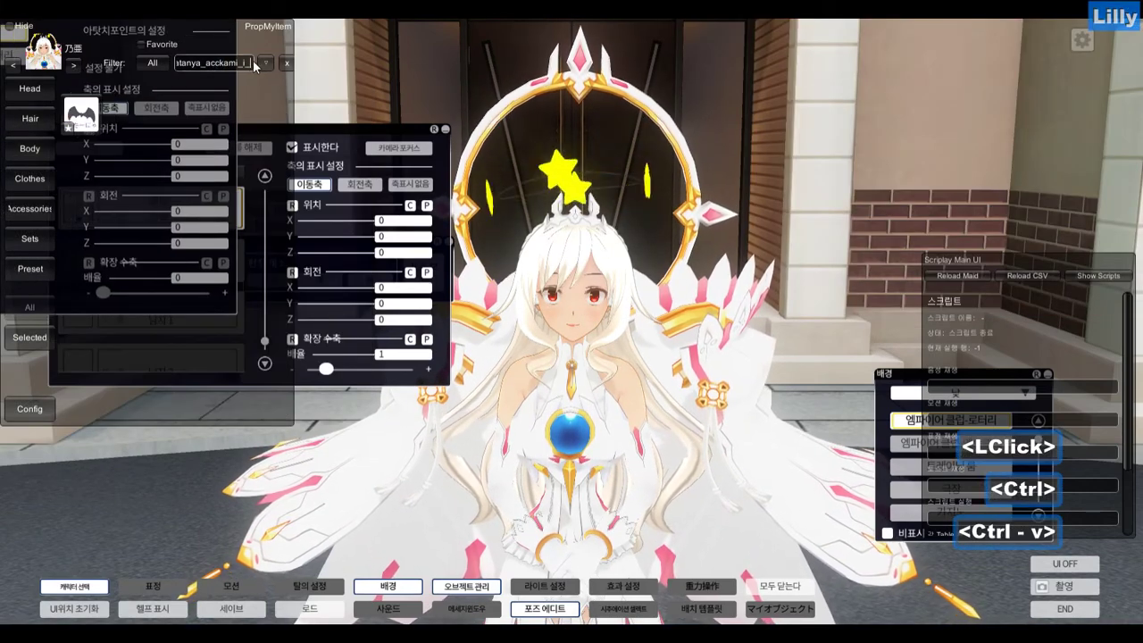
pyautogui.click(80, 114)
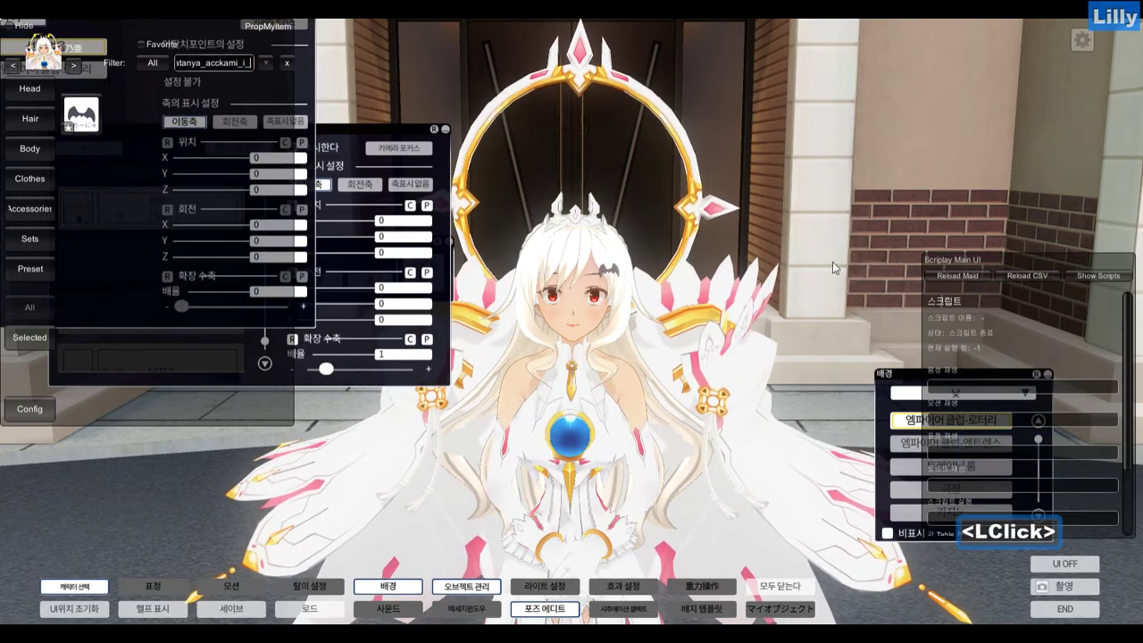
pyautogui.scroll(12, 832, 262)
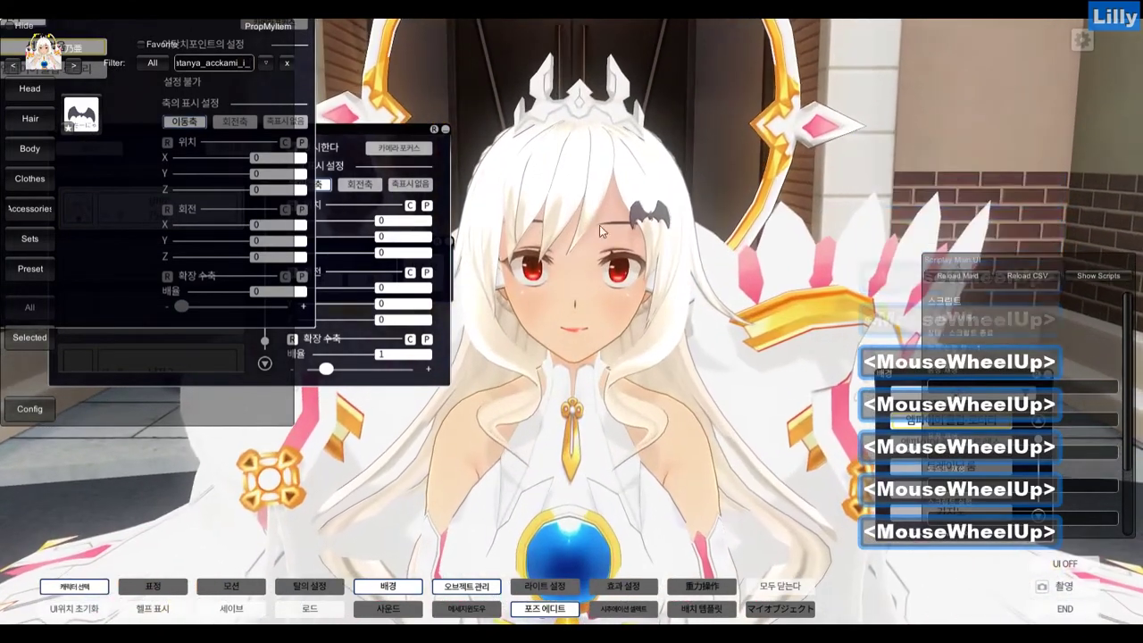
# Switch to the menu folder and convert satanya_acckami_i_.menu to text again with [CM3D2]menu←→txt変換.exe from _CM3D2_Toolkit_PR2.
pyautogui.hotkey('alt', 'Tab')
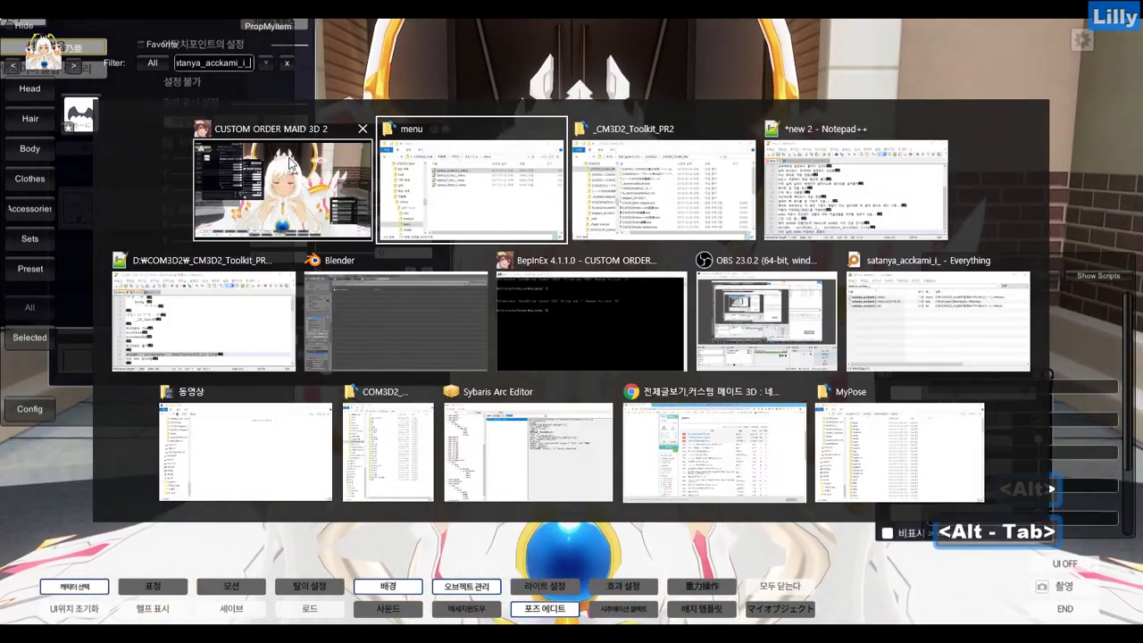
pyautogui.hotkey('alt', 'Tab')
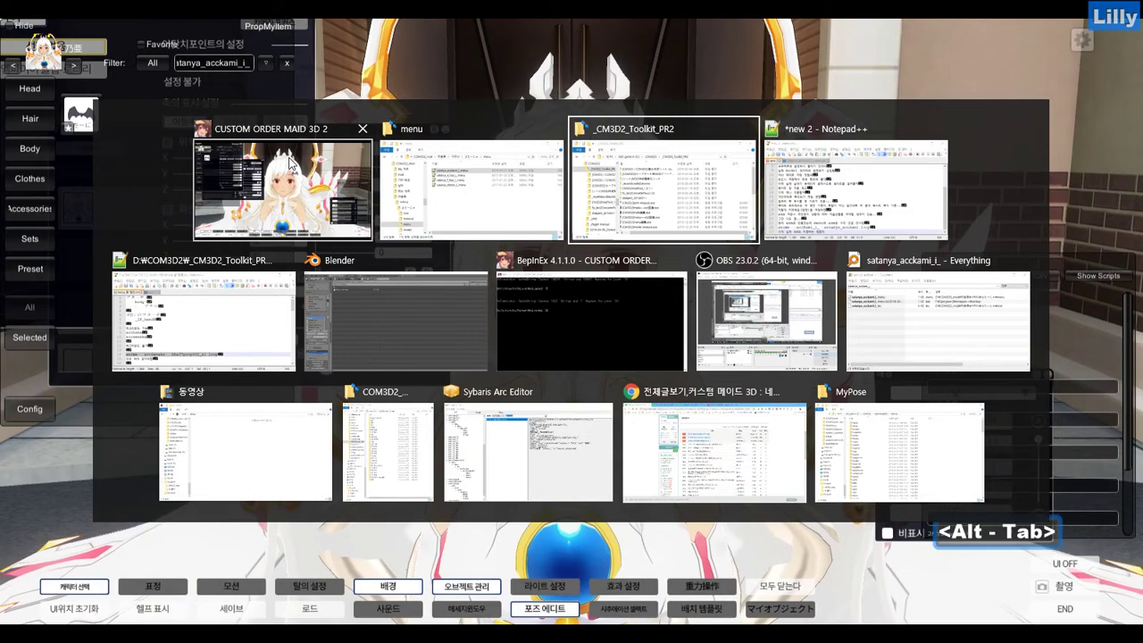
pyautogui.keyDown('alt'); pyautogui.click(424, 190); pyautogui.keyUp('alt')
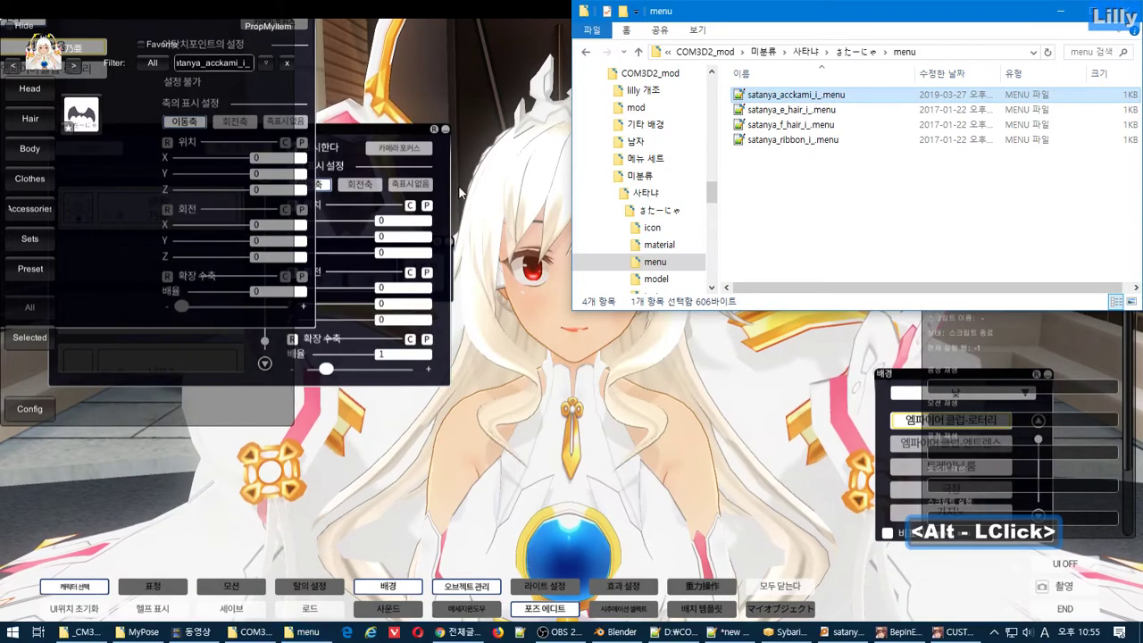
pyautogui.click(105, 635)
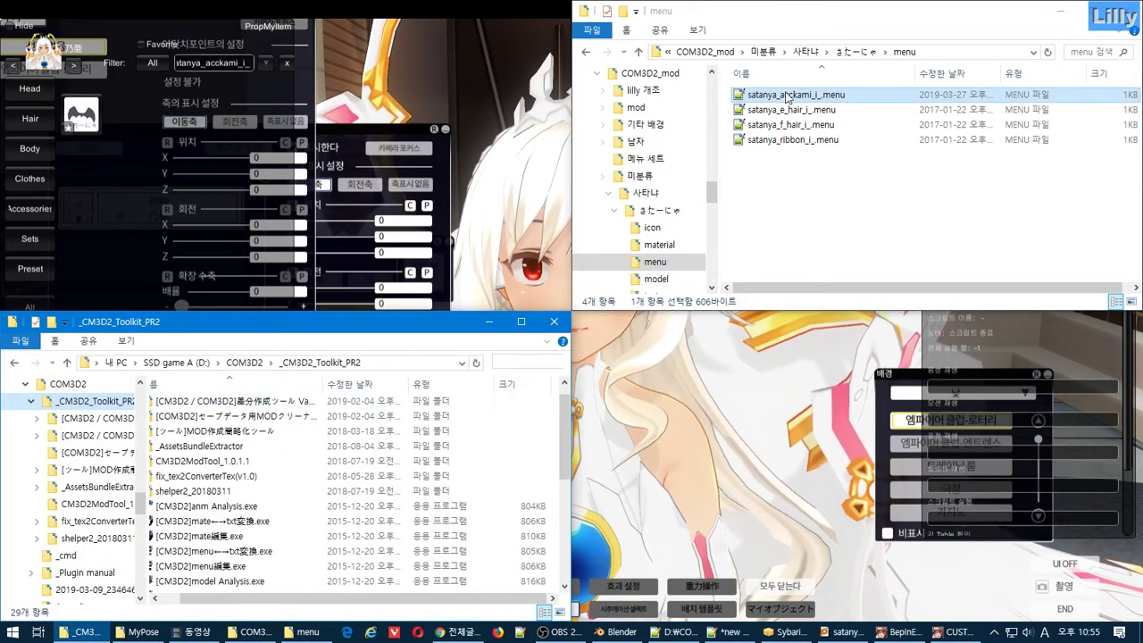
pyautogui.moveTo(787, 96); pyautogui.dragTo(361, 548)
pyautogui.moveTo(804, 96); pyautogui.dragTo(369, 541)
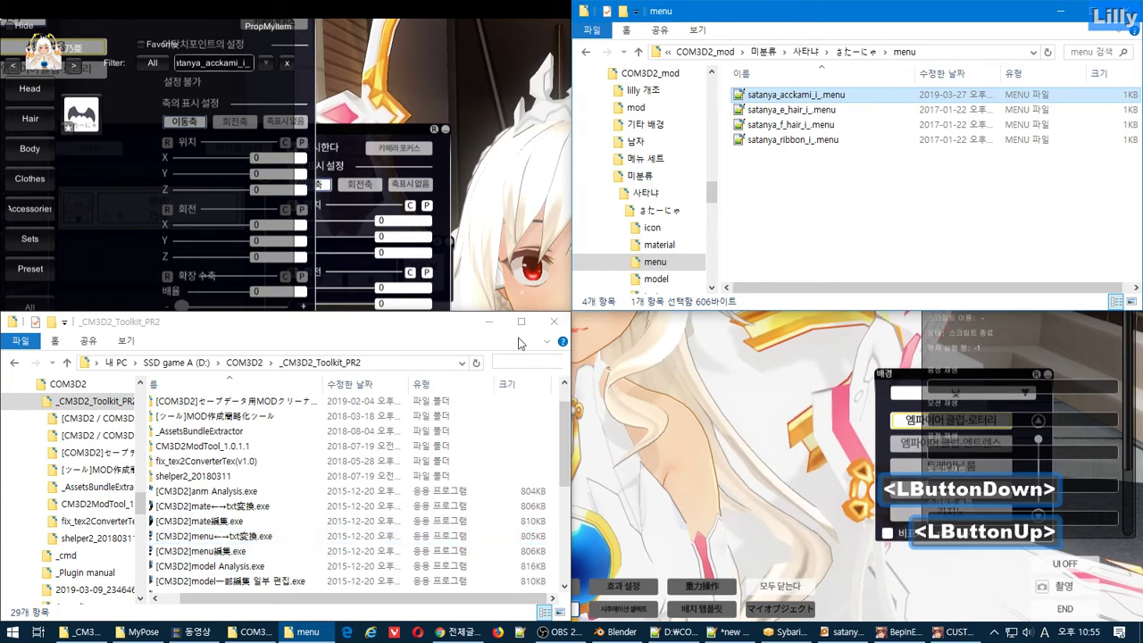
# Open satanya_acckami_i_.menu.txt and check the slot and motion names in its anime line against the files in the model folder.
pyautogui.doubleClick(768, 110)
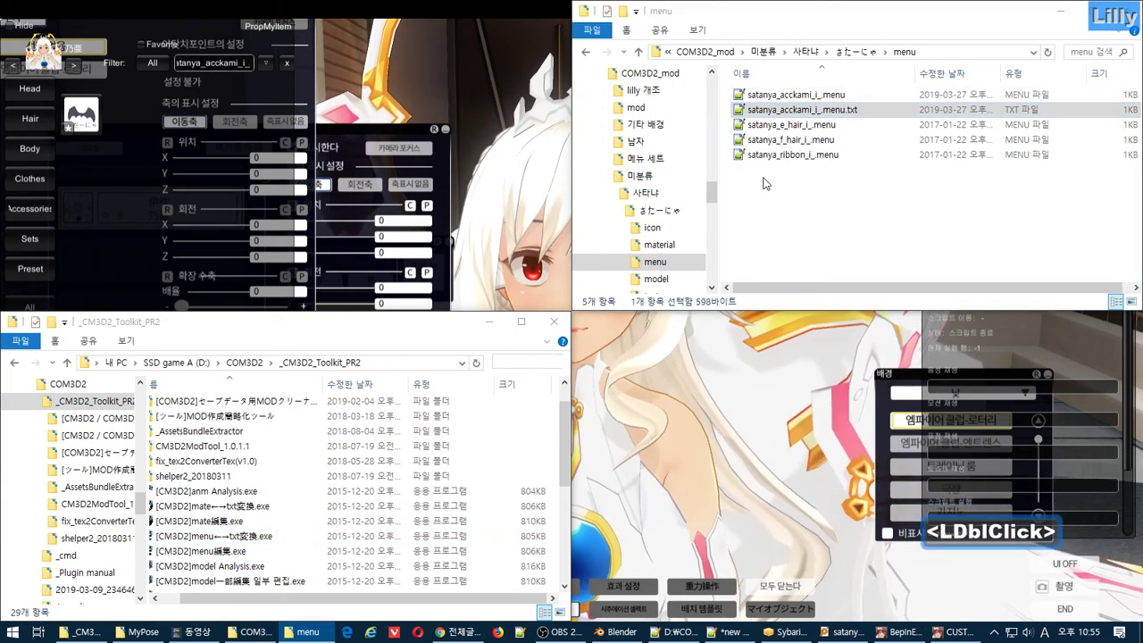
pyautogui.scroll(-3, 599, 527)
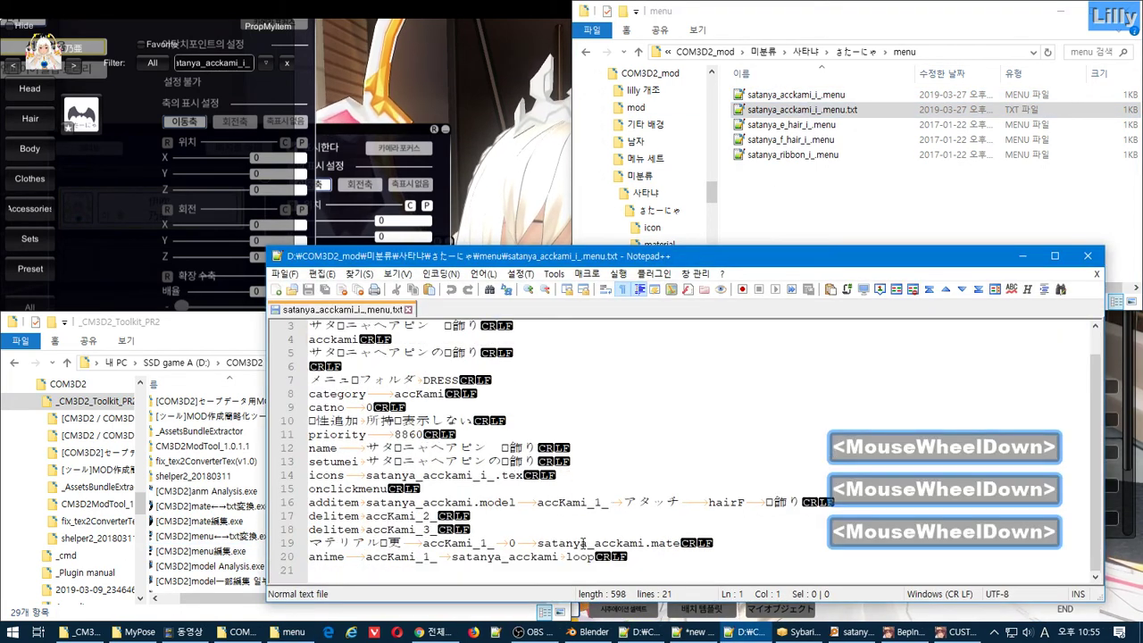
pyautogui.doubleClick(515, 558)
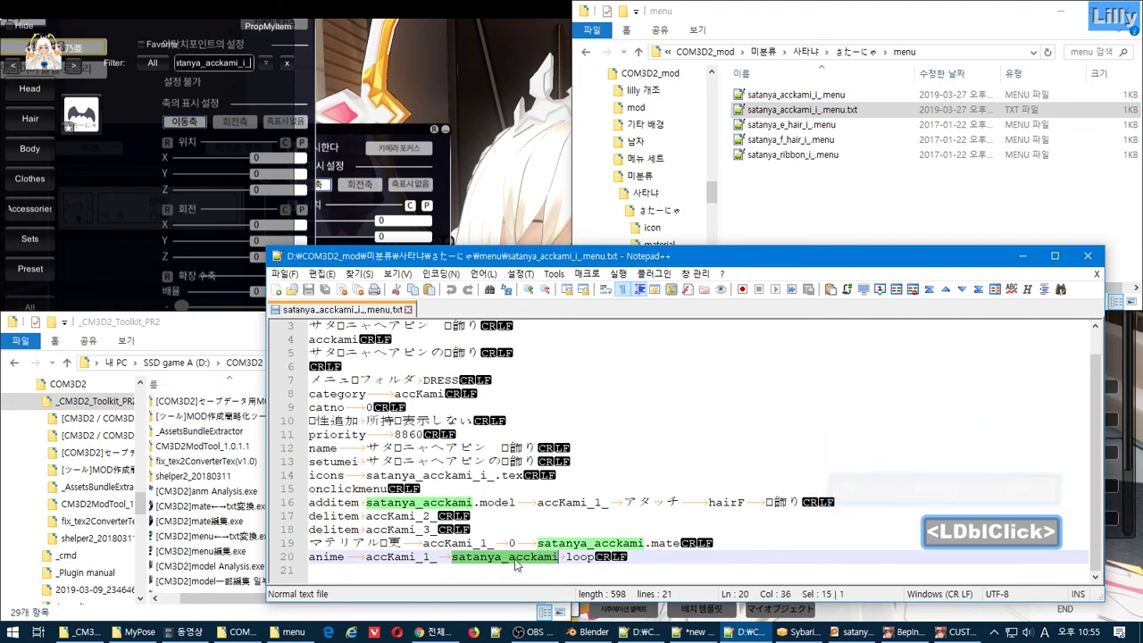
pyautogui.click(412, 556)
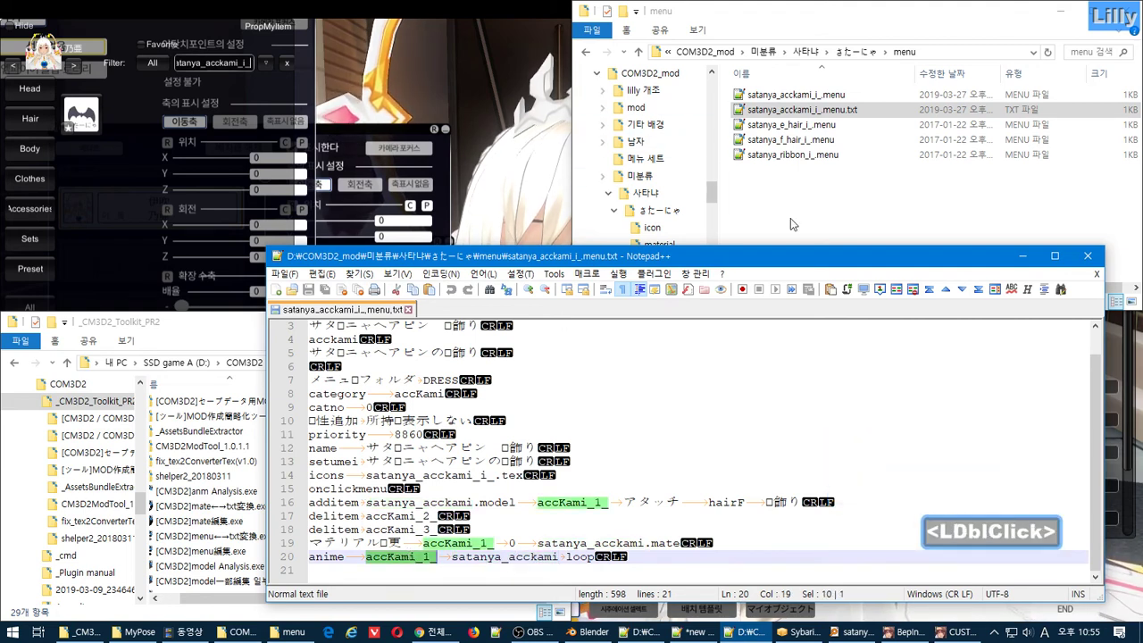
pyautogui.click(607, 239)
pyautogui.scroll(-3, 625, 237)
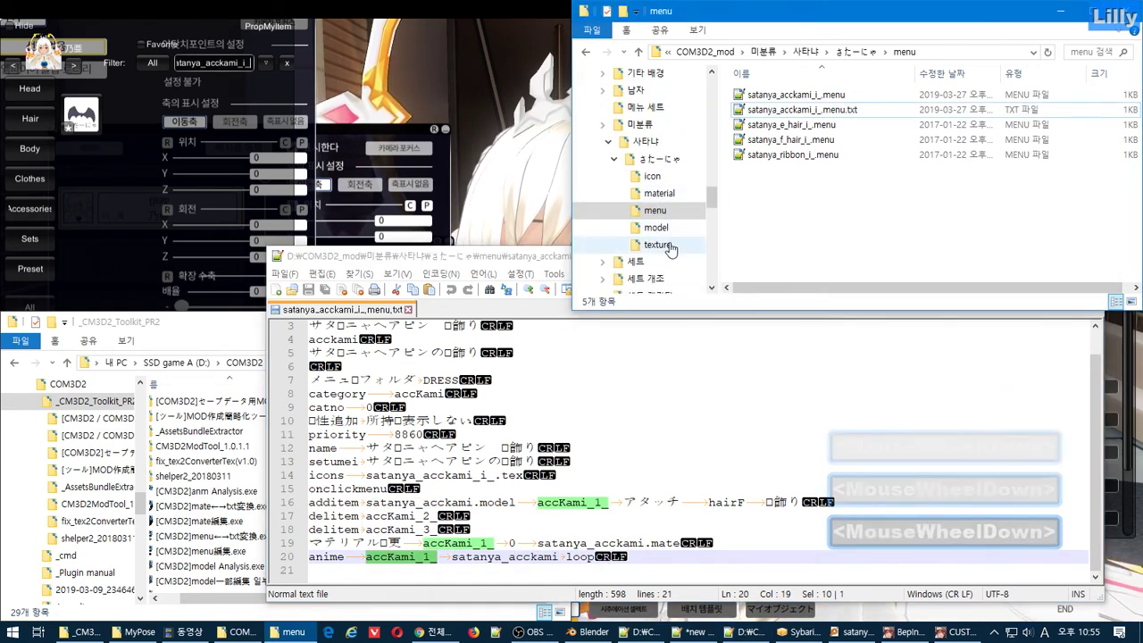
pyautogui.click(665, 228)
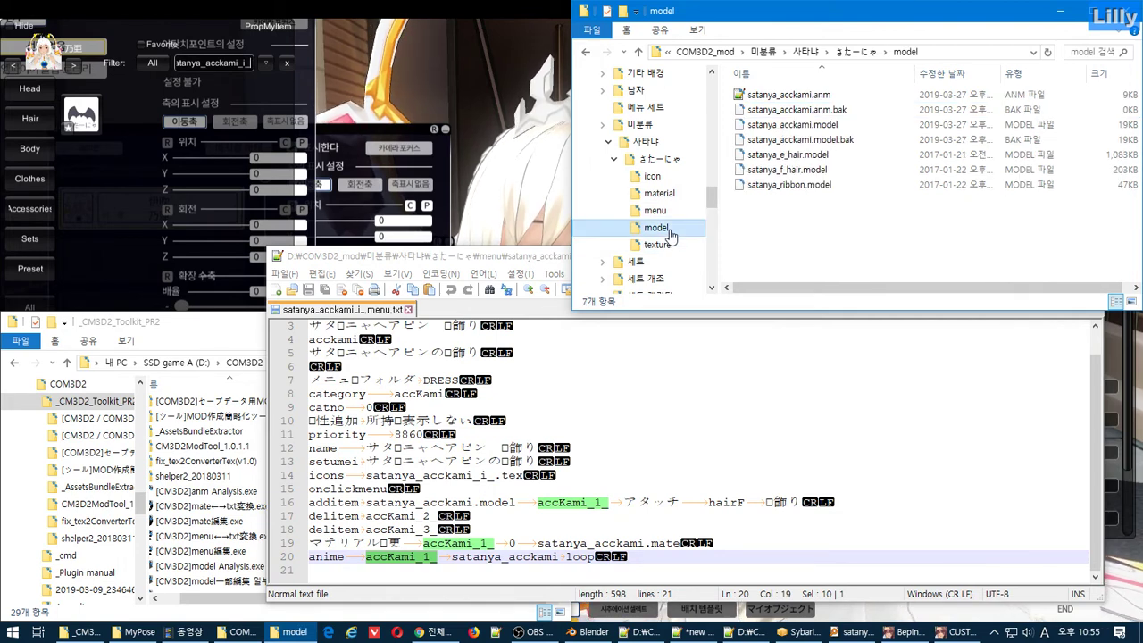
# Return to CUSTOM ORDER MAID 3D 2, reselect the bat hair accessory and clear the item filter.
pyautogui.click(104, 117)
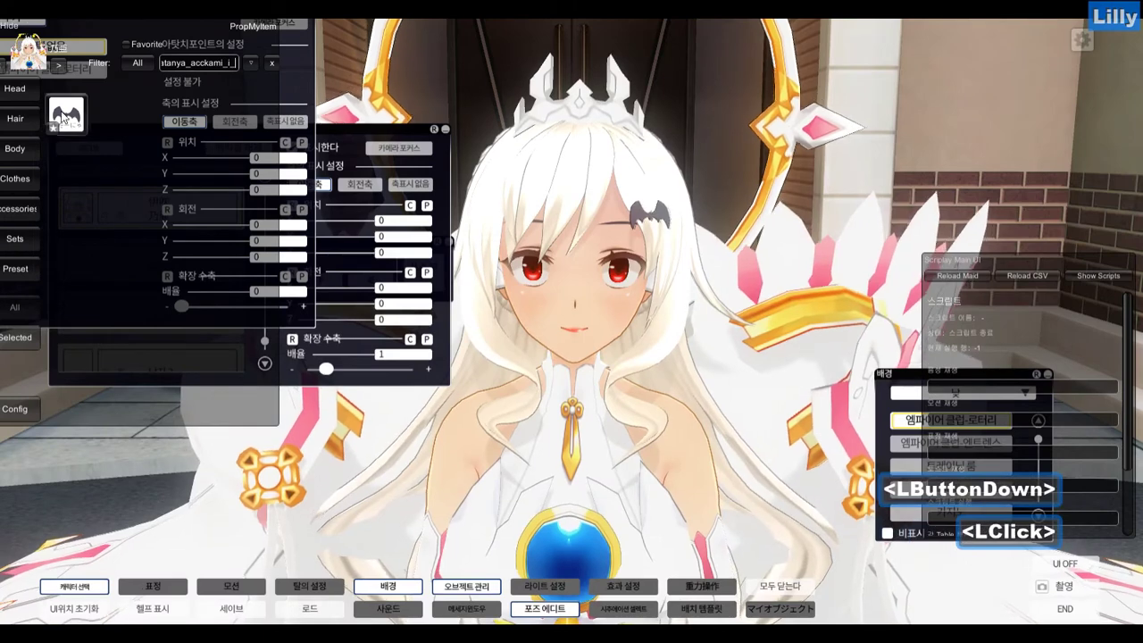
pyautogui.click(139, 81)
pyautogui.doubleClick(219, 65)
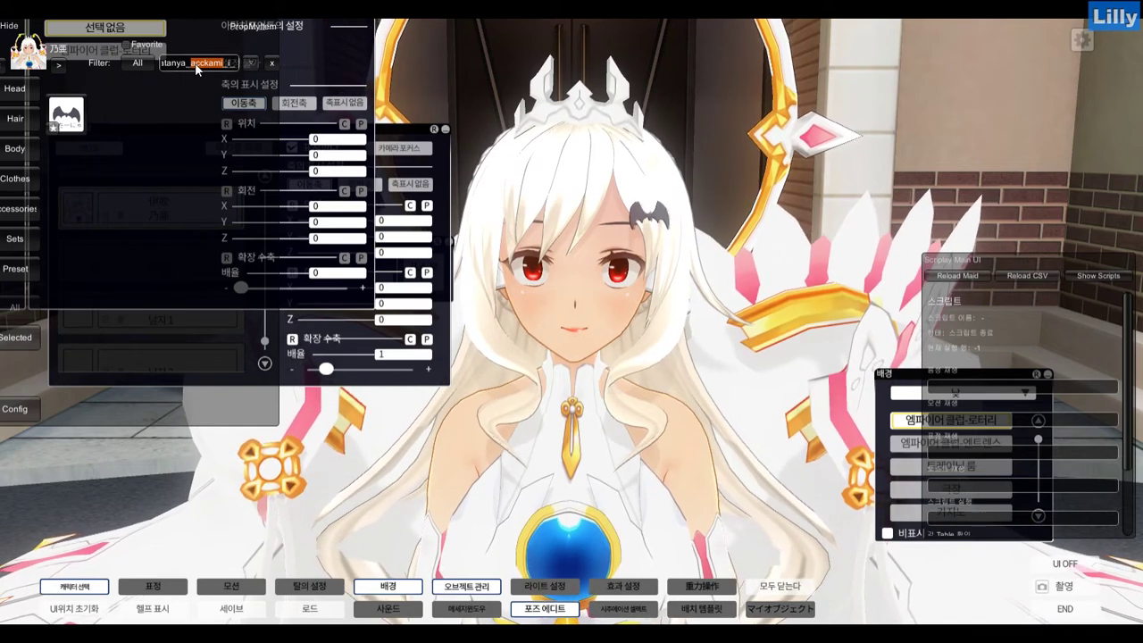
pyautogui.click(7, 211)
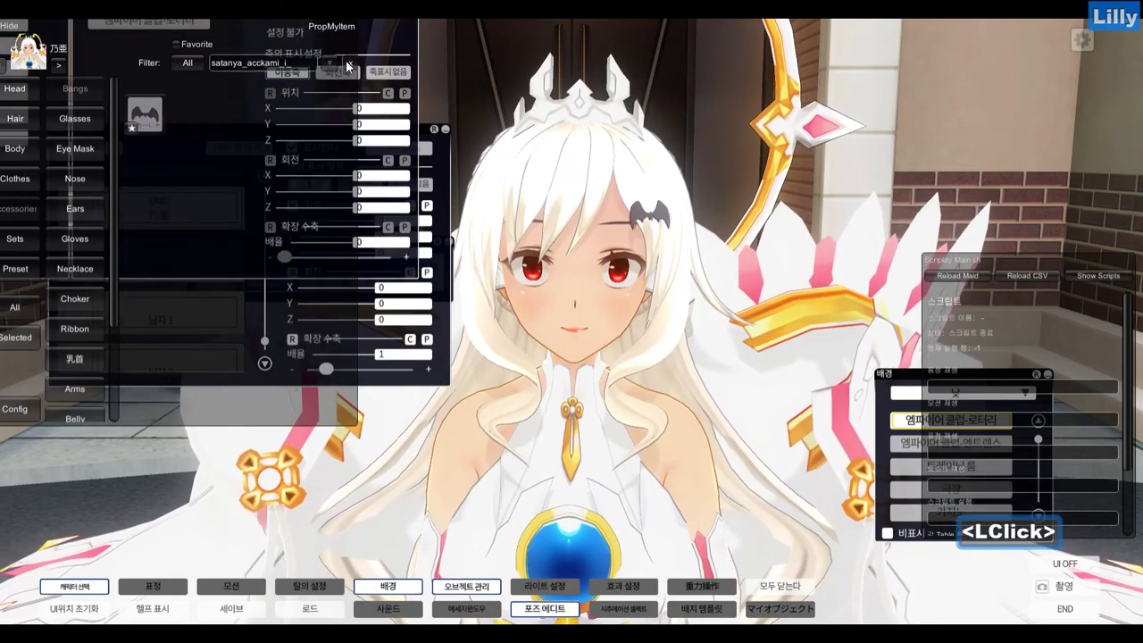
pyautogui.click(348, 65)
# Equip the black spread-wing bat ornament from the unfiltered accessory list on the maid.
pyautogui.scroll(-7, 228, 215)
pyautogui.scroll(4, 227, 214)
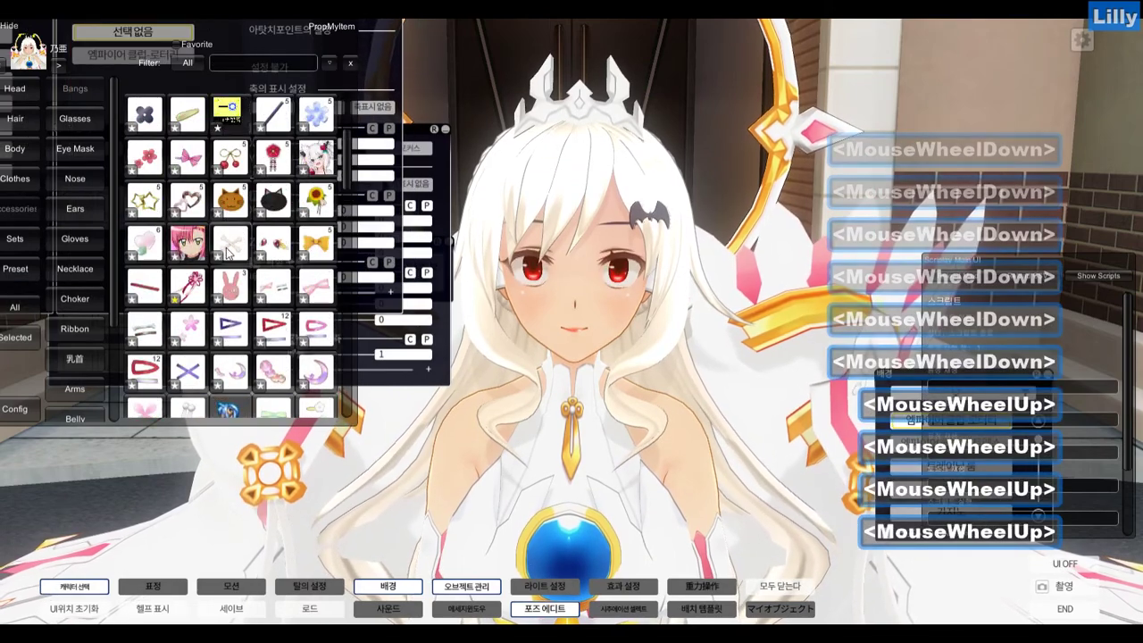
pyautogui.scroll(4, 228, 252)
pyautogui.scroll(1, 228, 254)
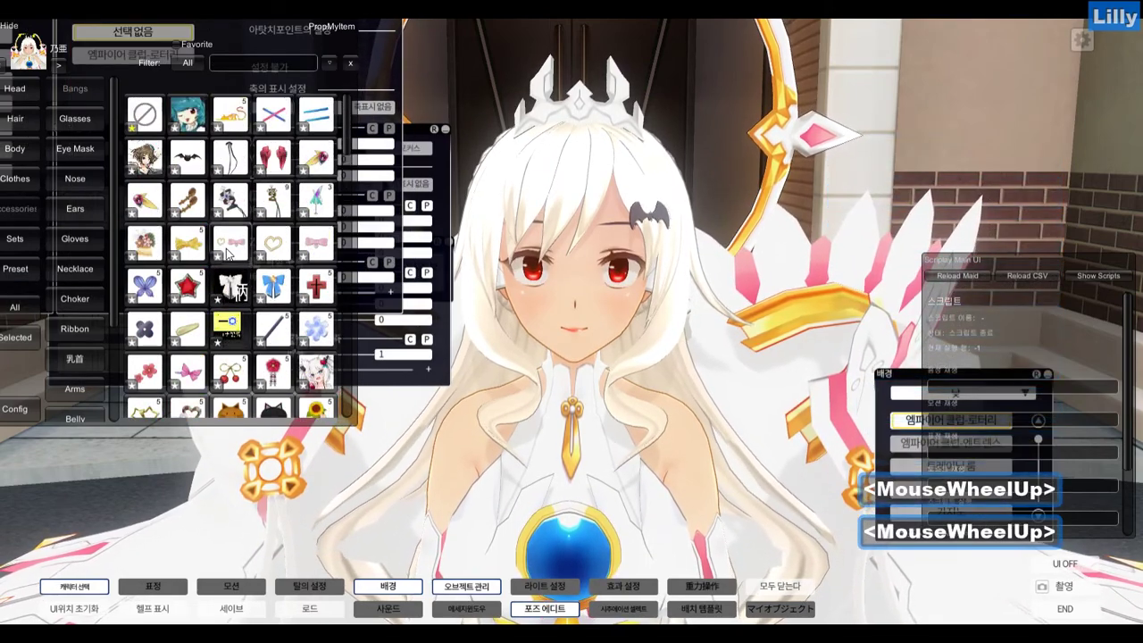
pyautogui.click(192, 158)
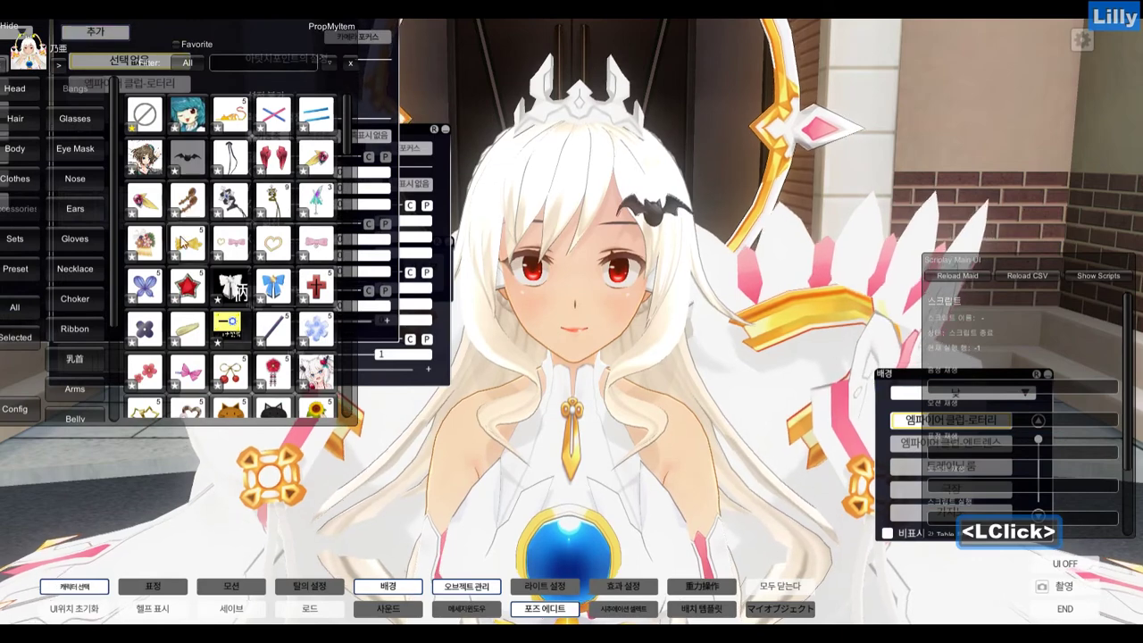
# Find the edited satanya bat hair accessory further down the list and equip it on the maid again.
pyautogui.scroll(-2, 182, 285)
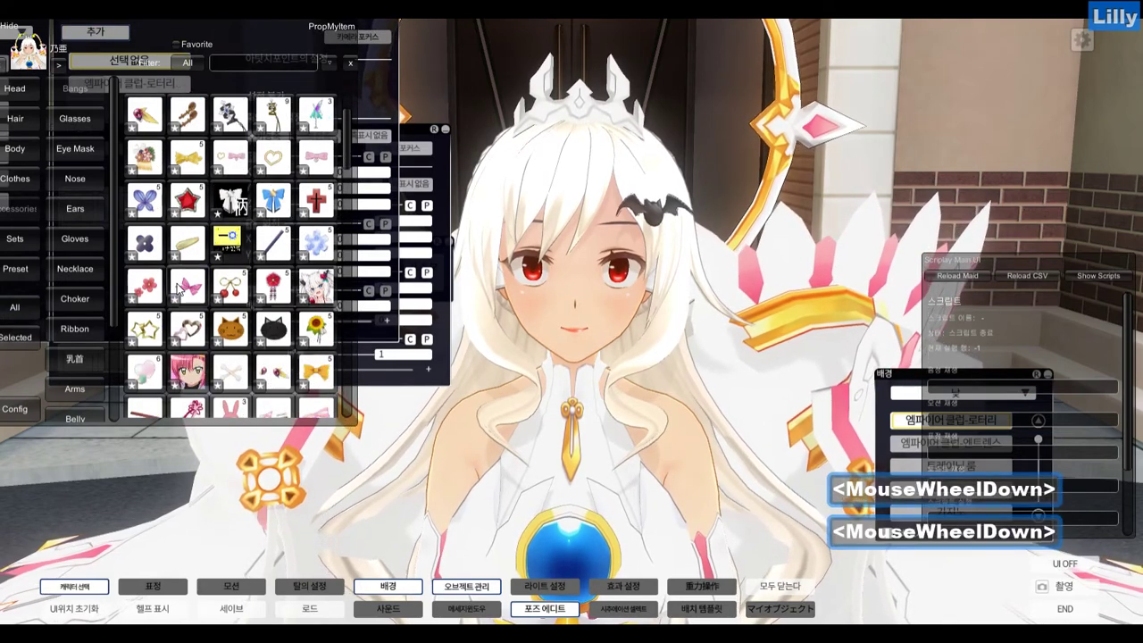
pyautogui.scroll(-10, 181, 286)
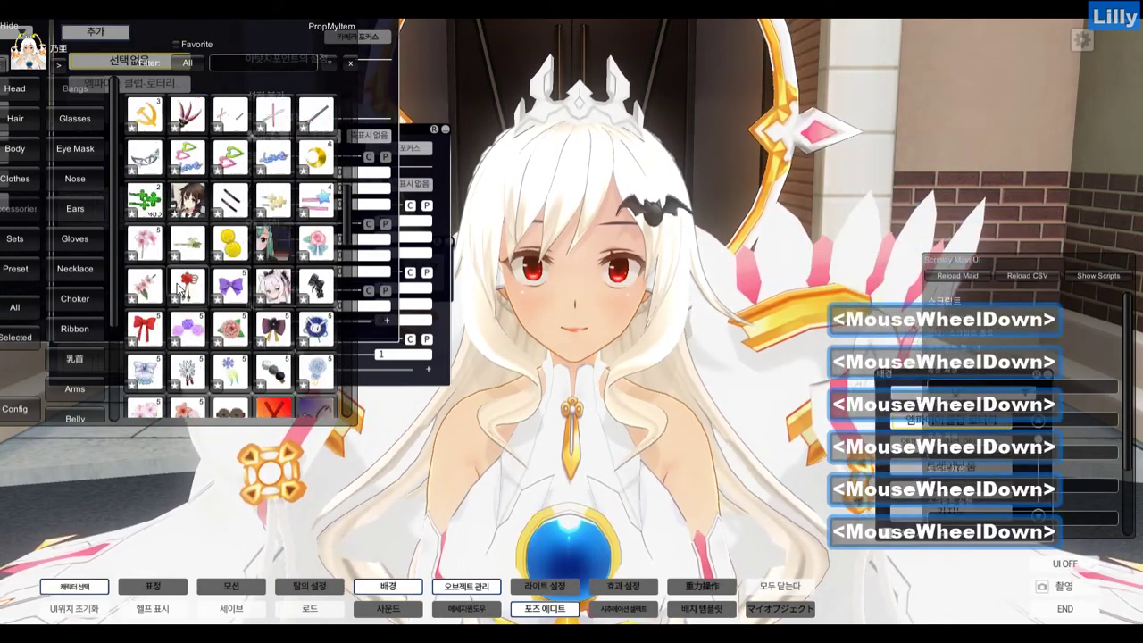
pyautogui.scroll(-10, 182, 285)
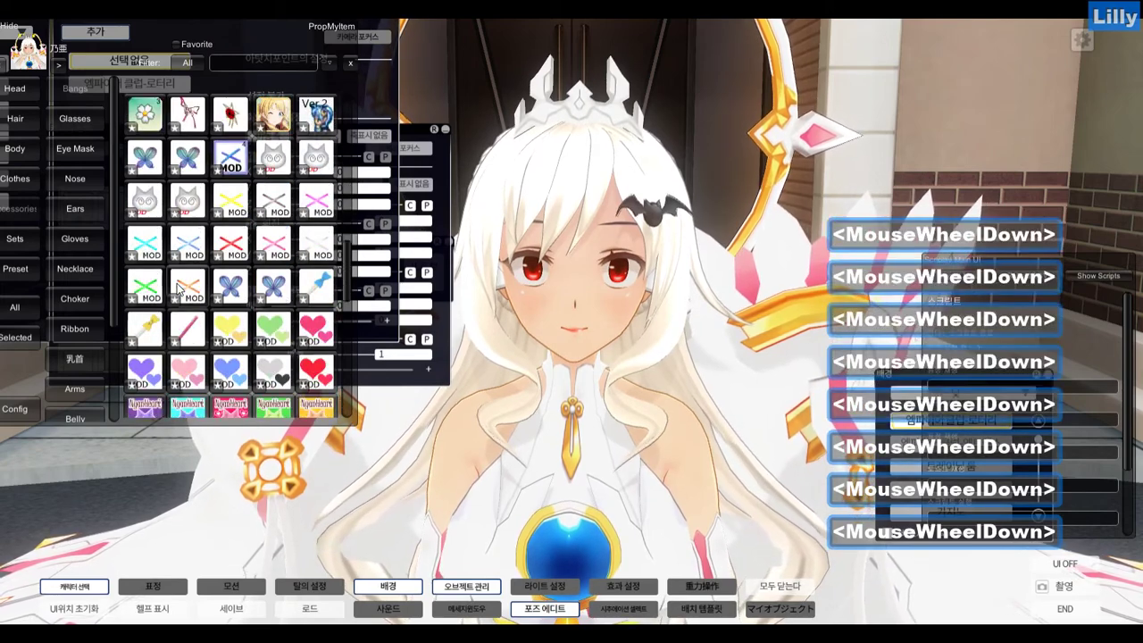
pyautogui.scroll(-10, 181, 285)
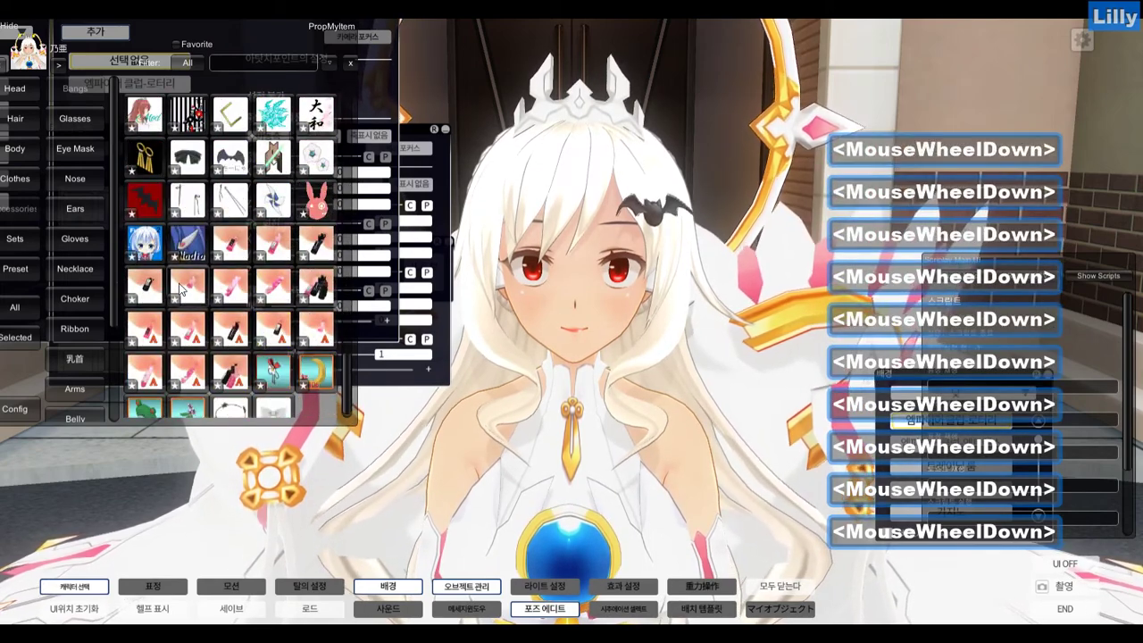
pyautogui.click(225, 161)
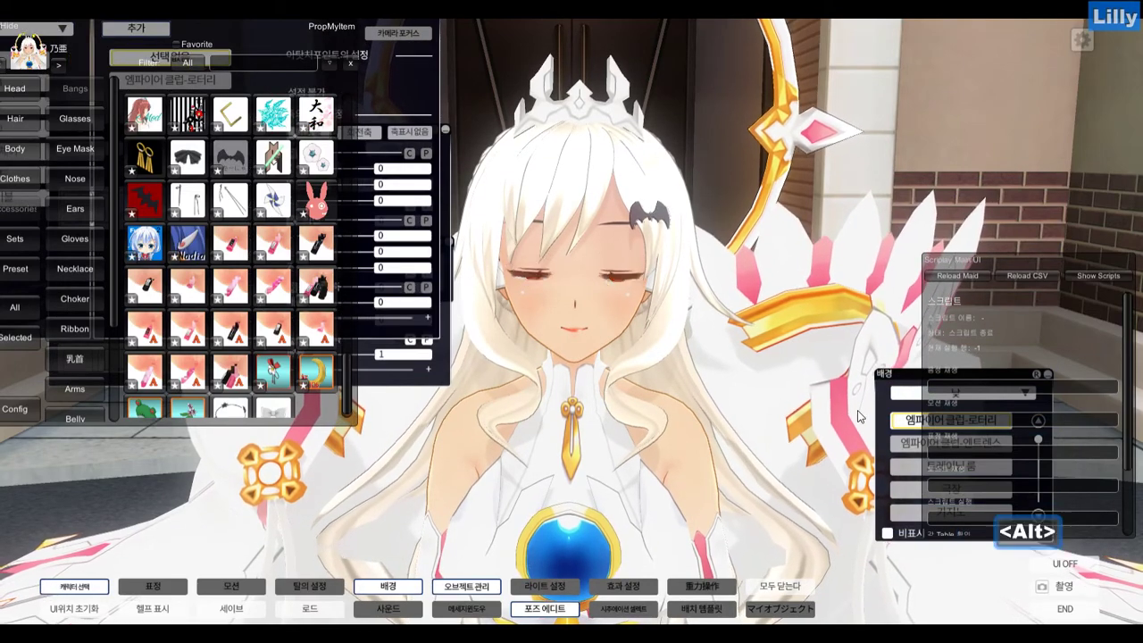
# Stay in the game and open the ACCex window for the maid.
pyautogui.hotkey('alt', 'Tab')
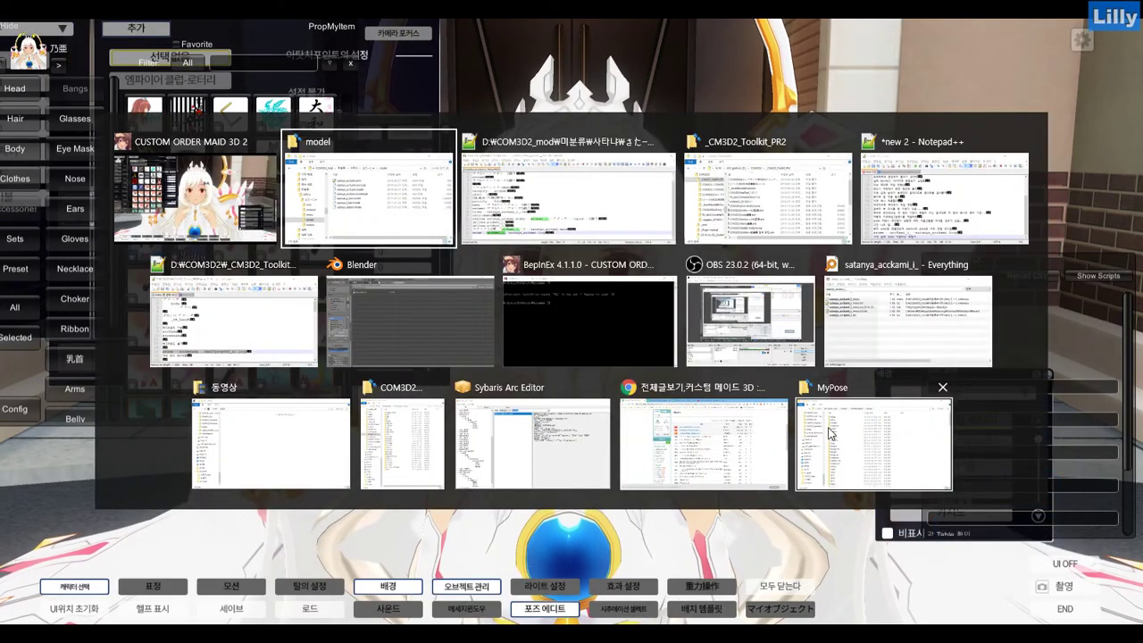
pyautogui.keyDown('alt'); pyautogui.click(804, 43); pyautogui.keyUp('alt')
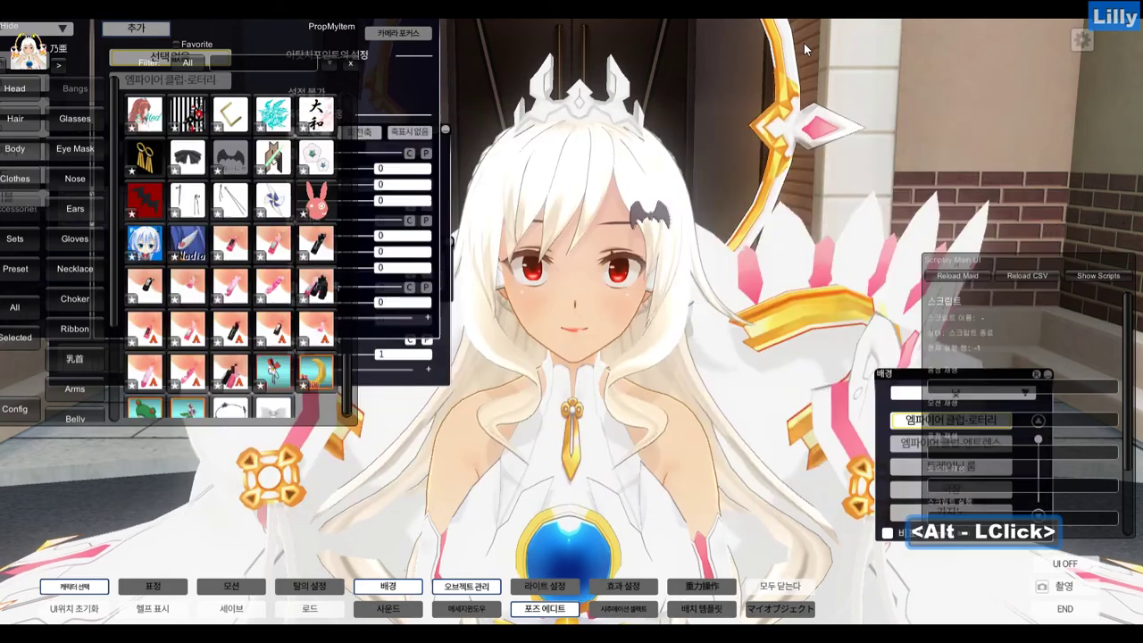
pyautogui.press('F12')
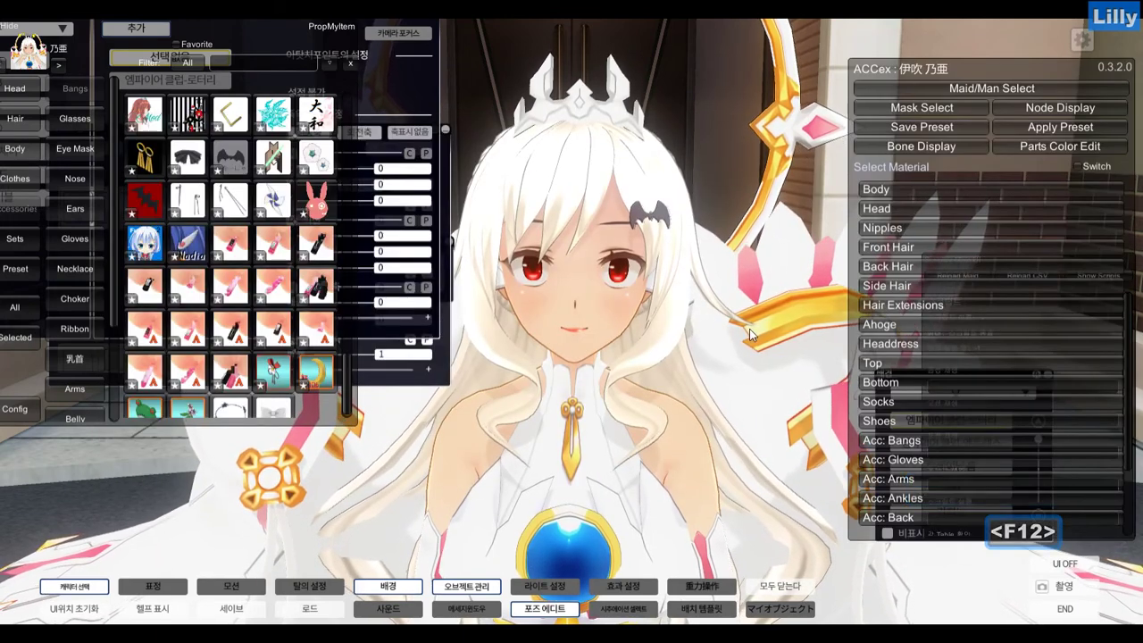
# Switch to the Notepad++ window holding the notes and reload the externally modified satanya_acckami_i_.menu.txt.
pyautogui.hotkey('alt', 'Tab')
pyautogui.hotkey('alt', 'Tab')
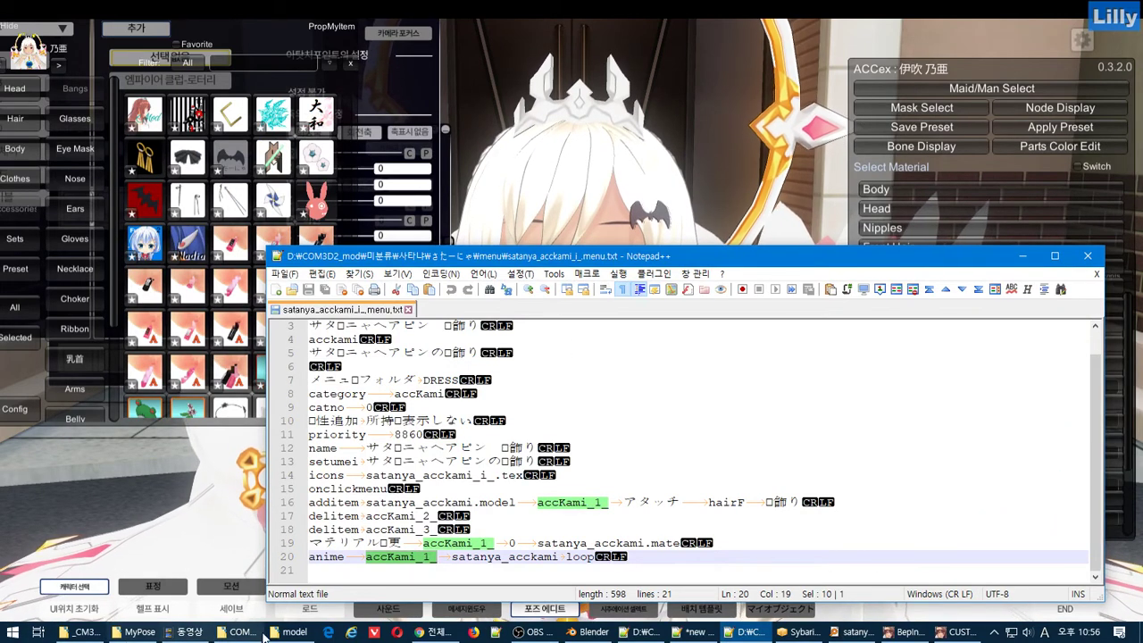
pyautogui.click(710, 635)
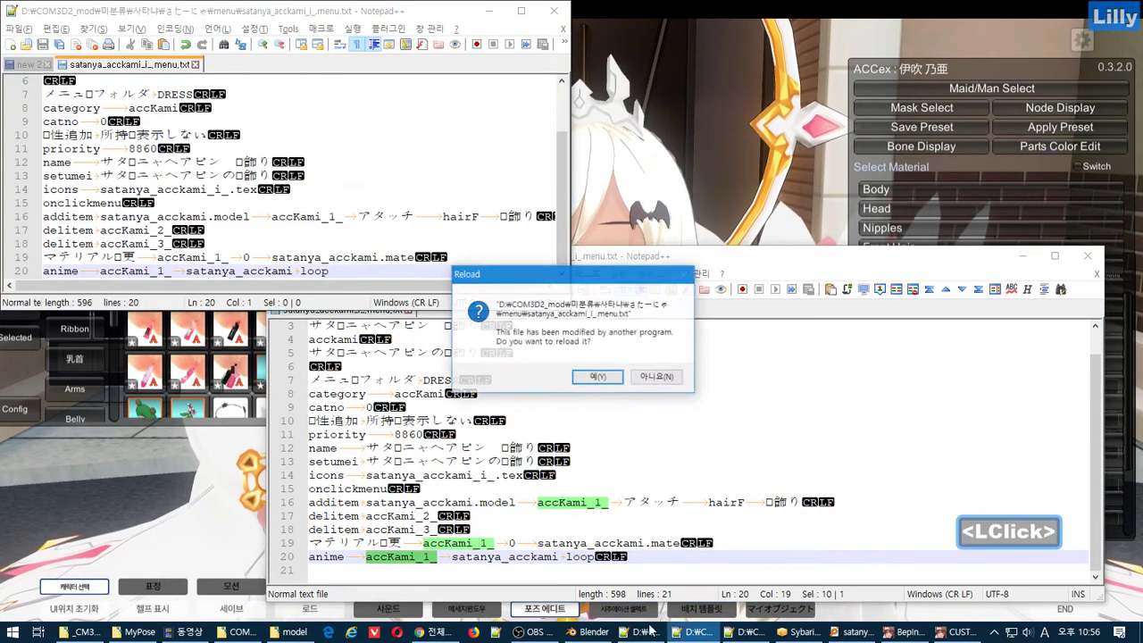
pyautogui.click(599, 377)
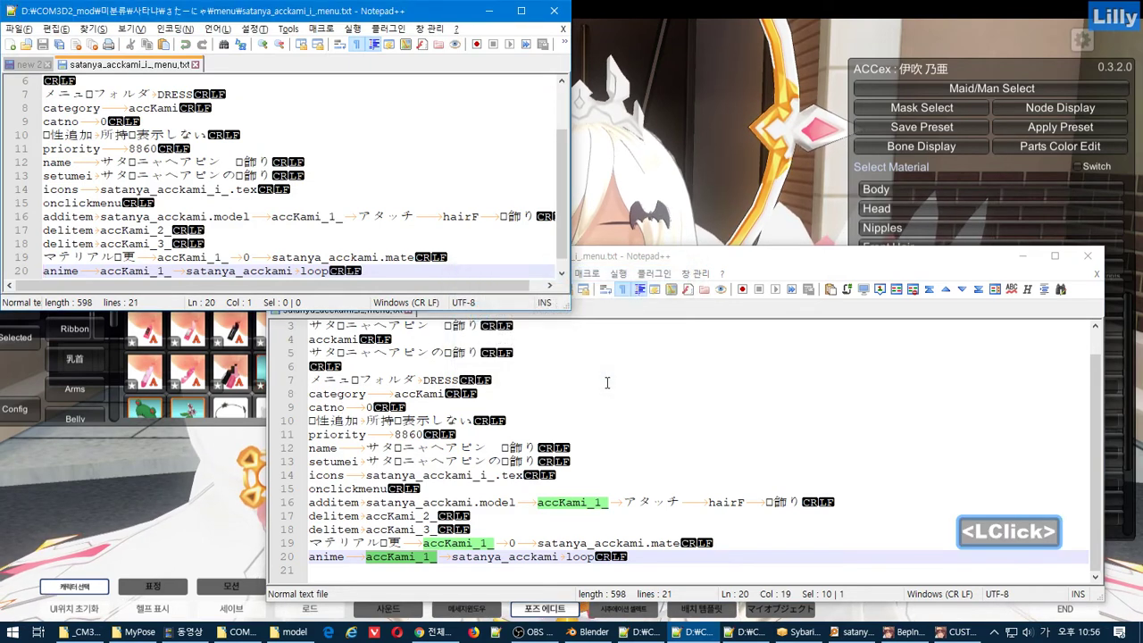
# Add the line "뭘배먹었지.." at the end of the new 2 notes.
pyautogui.click(29, 65)
pyautogui.press('Return')
pyautogui.write('뭘')
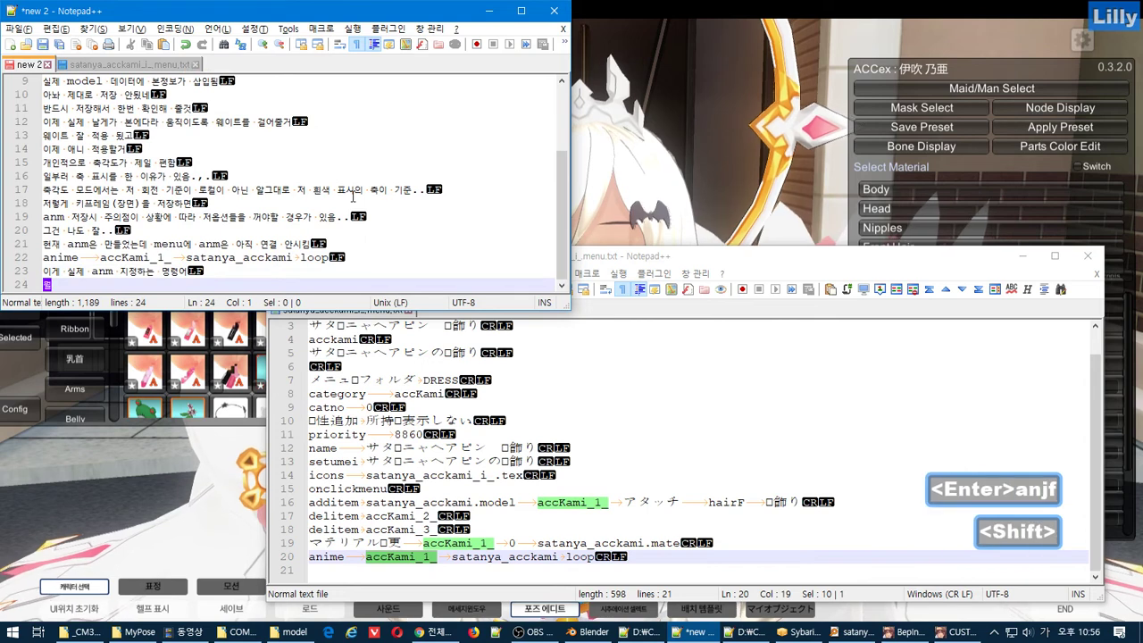
pyautogui.write('배먹ㅇ었지..')
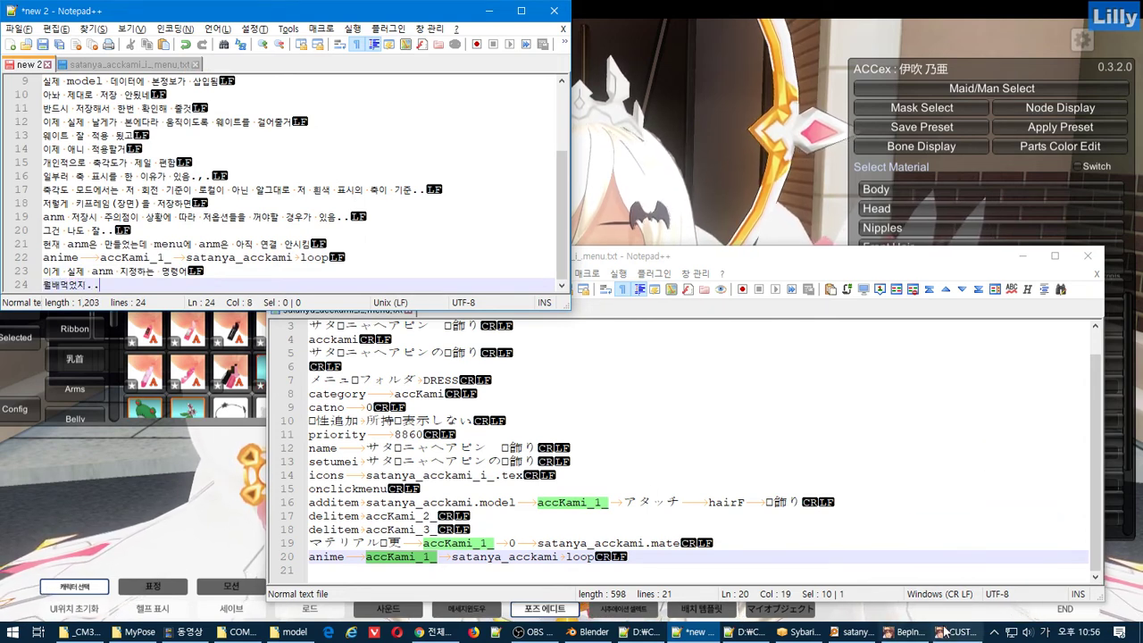
# Switch to Blender and dismiss the open .anm export file browser to get back to the bat armature.
pyautogui.click(731, 616)
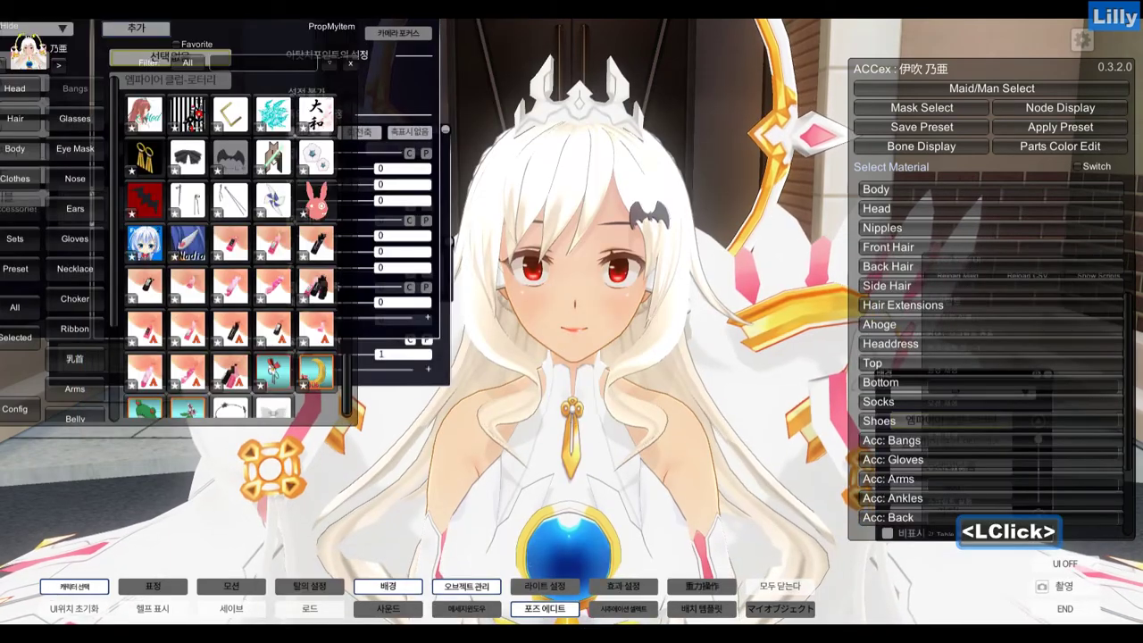
pyautogui.hotkey('alt', 'Tab')
pyautogui.keyDown('alt'); pyautogui.click(641, 311); pyautogui.keyUp('alt')
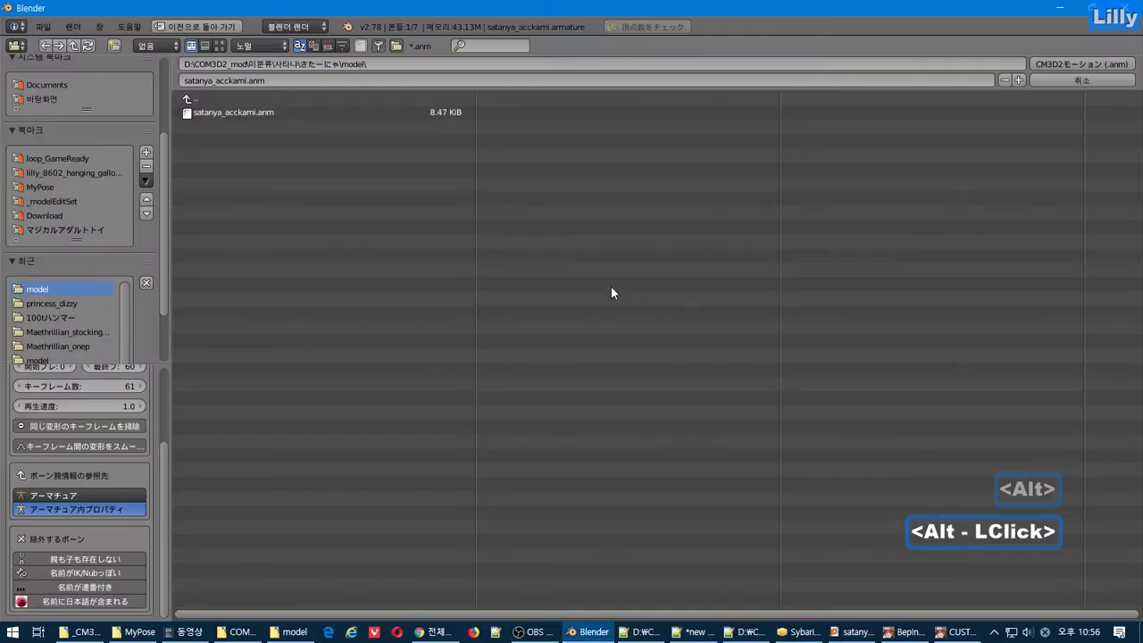
pyautogui.press('Escape')
pyautogui.scroll(-2, 211, 214)
pyautogui.scroll(3, 300, 220)
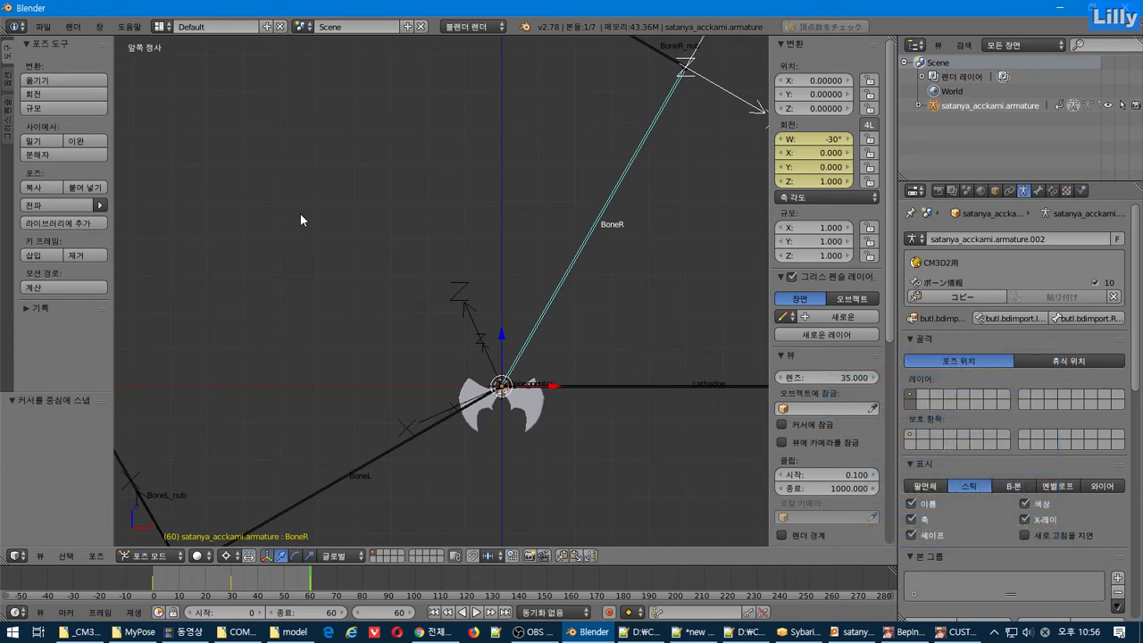
# Import satanya_acckami.model again and move the imported copy about -0.471 in X and 0.345 in Z, away from the original.
pyautogui.click(43, 25)
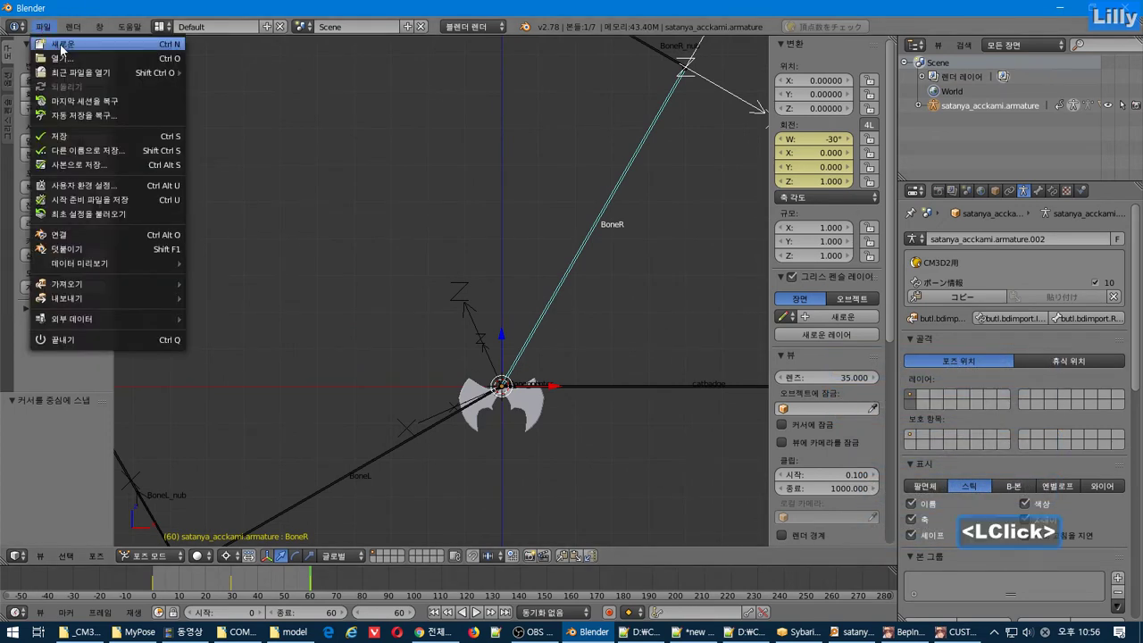
pyautogui.moveTo(161, 284)
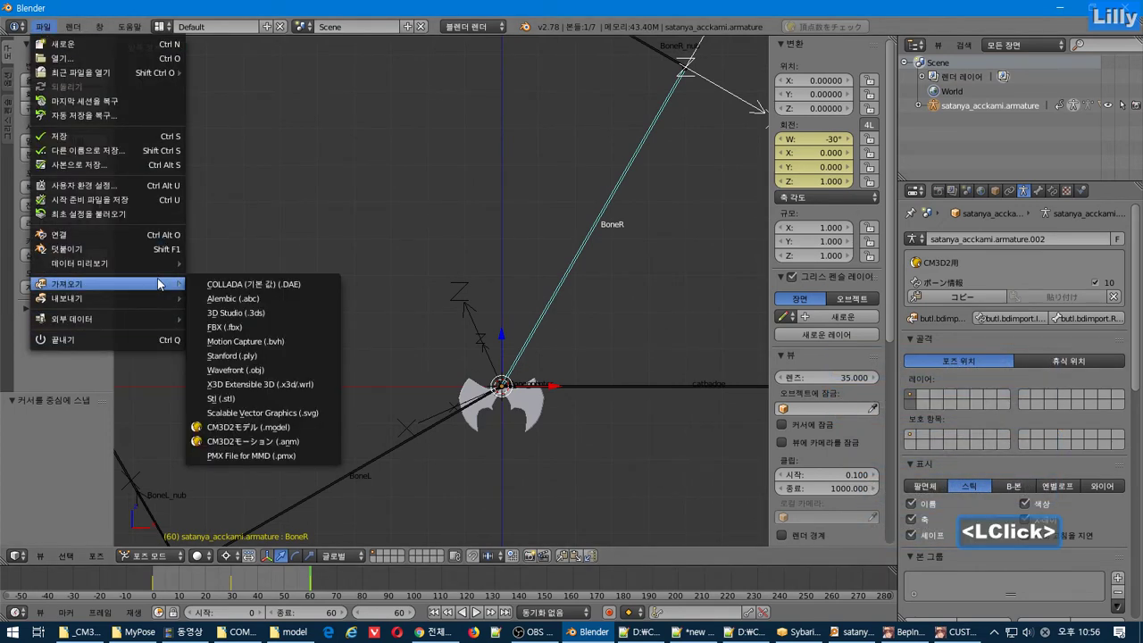
pyautogui.click(308, 428)
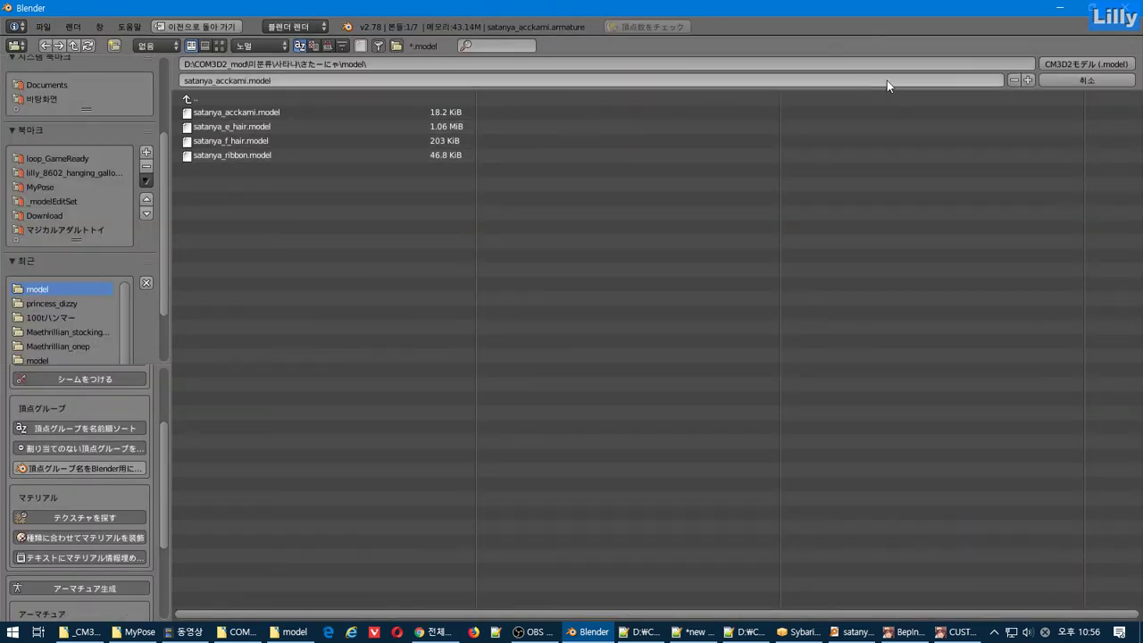
pyautogui.click(1079, 66)
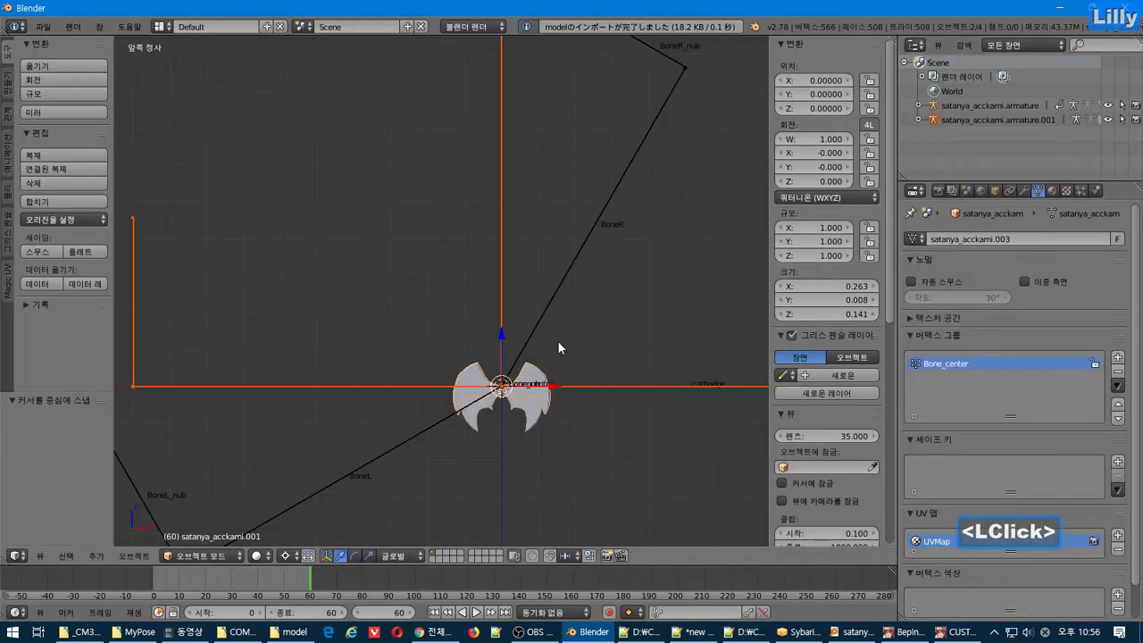
pyautogui.press('g')
pyautogui.click(384, 222)
# Select the moved copy's armature and start a CM3D2 motion (.anm) import.
pyautogui.click(43, 27)
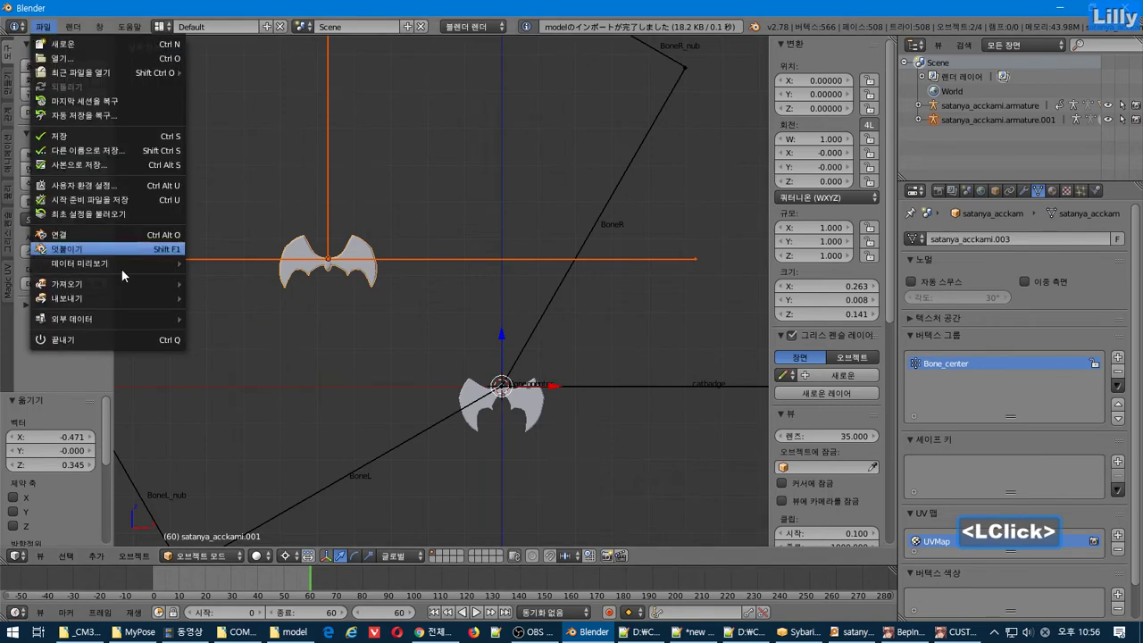
pyautogui.moveTo(140, 286)
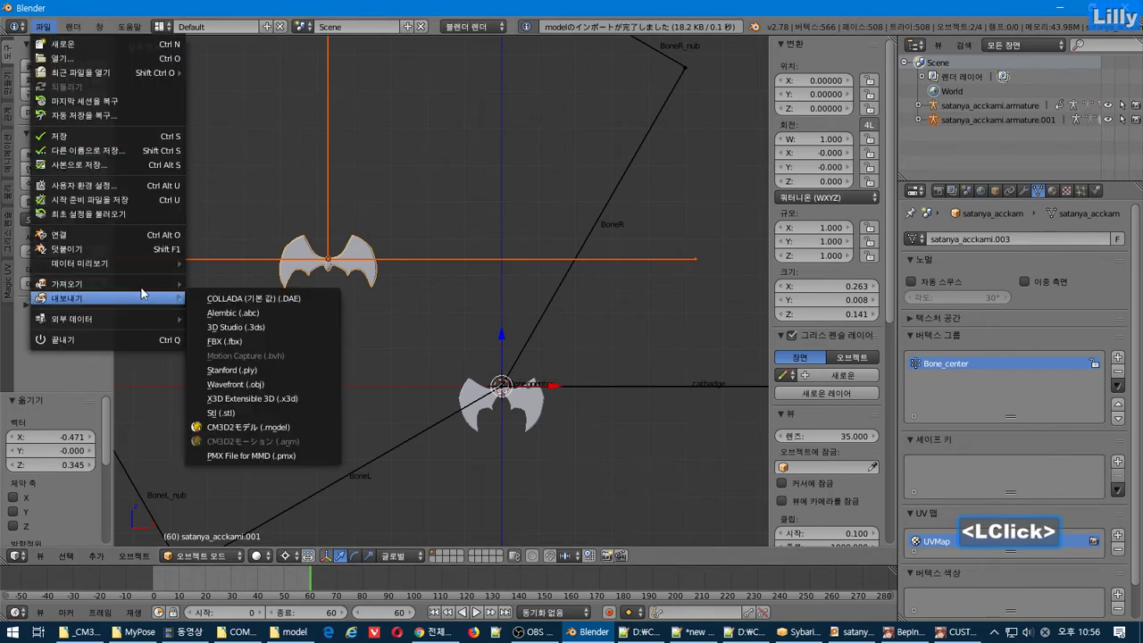
pyautogui.rightClick(329, 195)
pyautogui.click(42, 26)
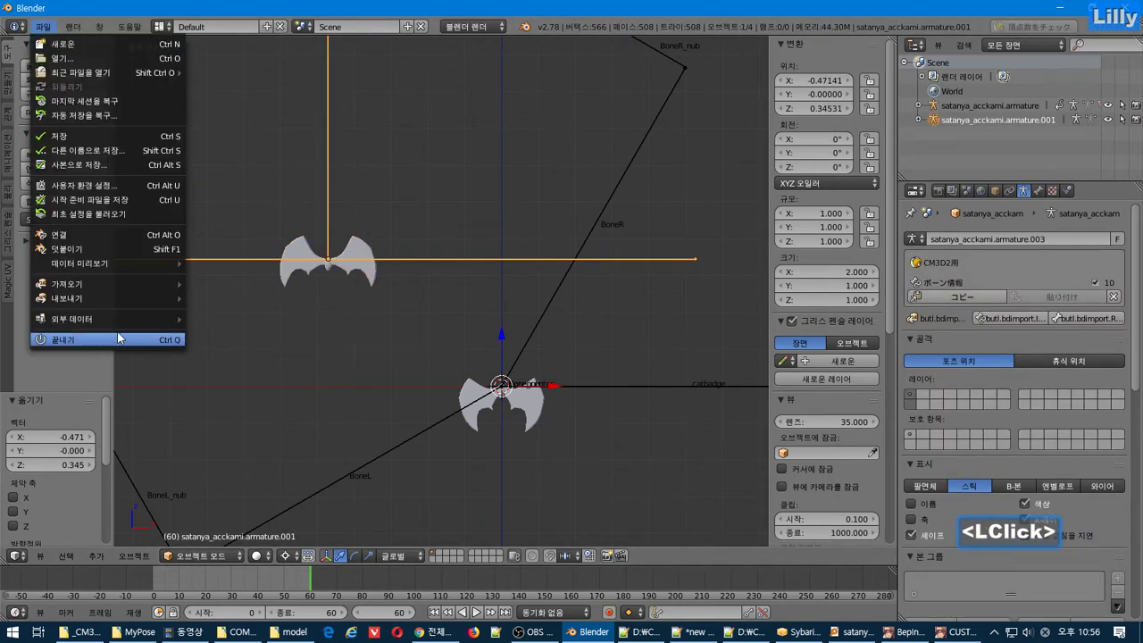
pyautogui.moveTo(139, 290)
pyautogui.click(256, 444)
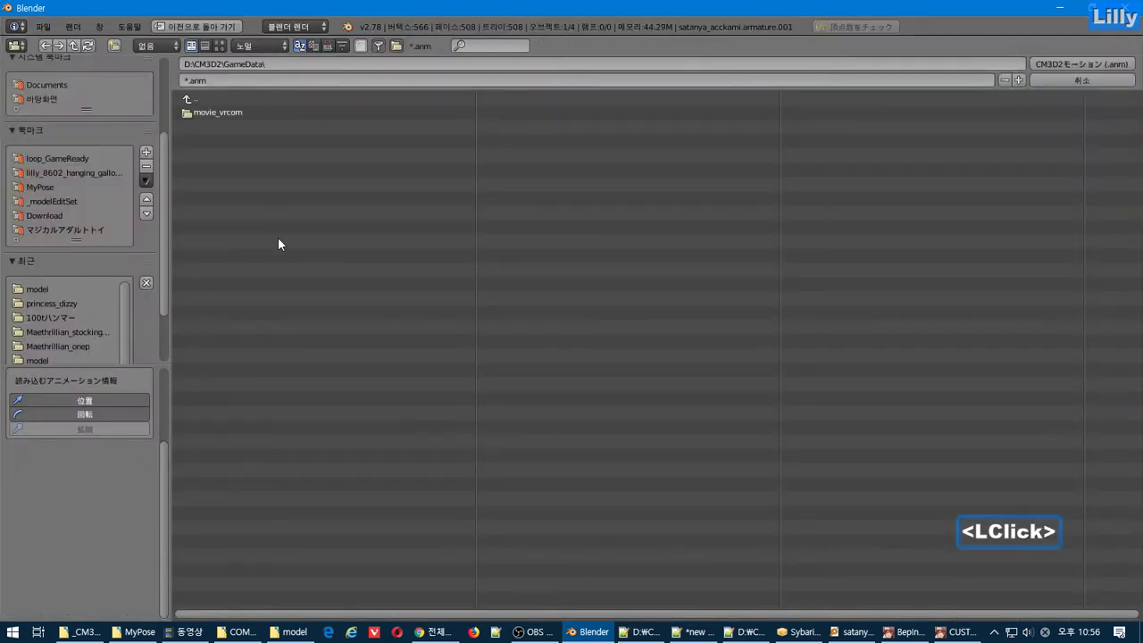
# Load satanya_acckami.anm from the mod's model folder onto the copied armature and play the animation.
pyautogui.click(85, 289)
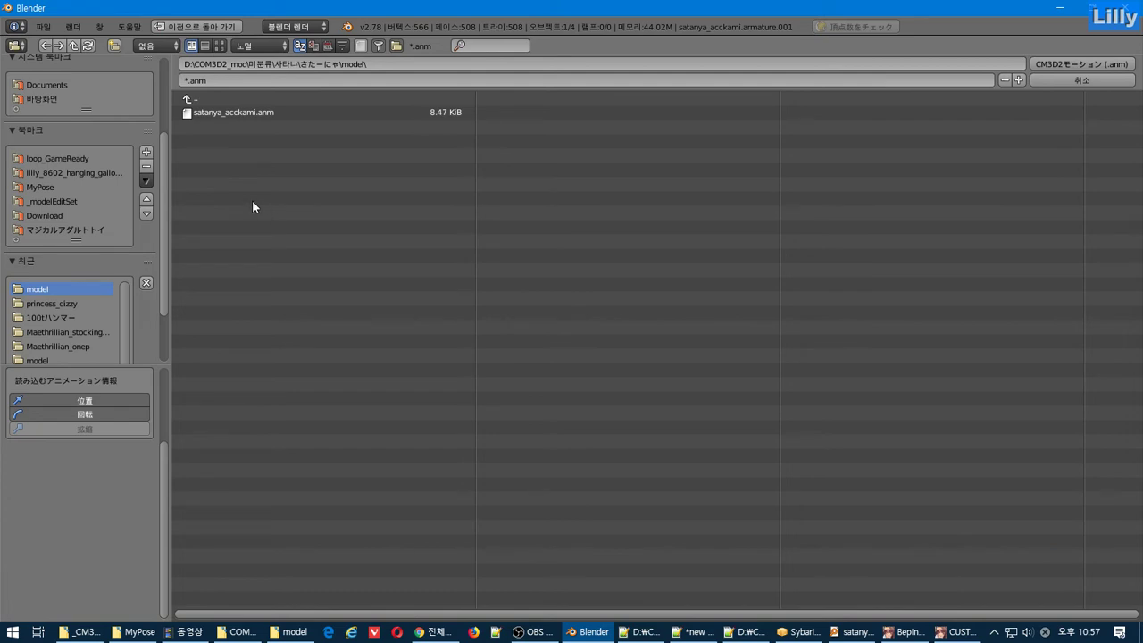
pyautogui.click(231, 96)
pyautogui.click(239, 140)
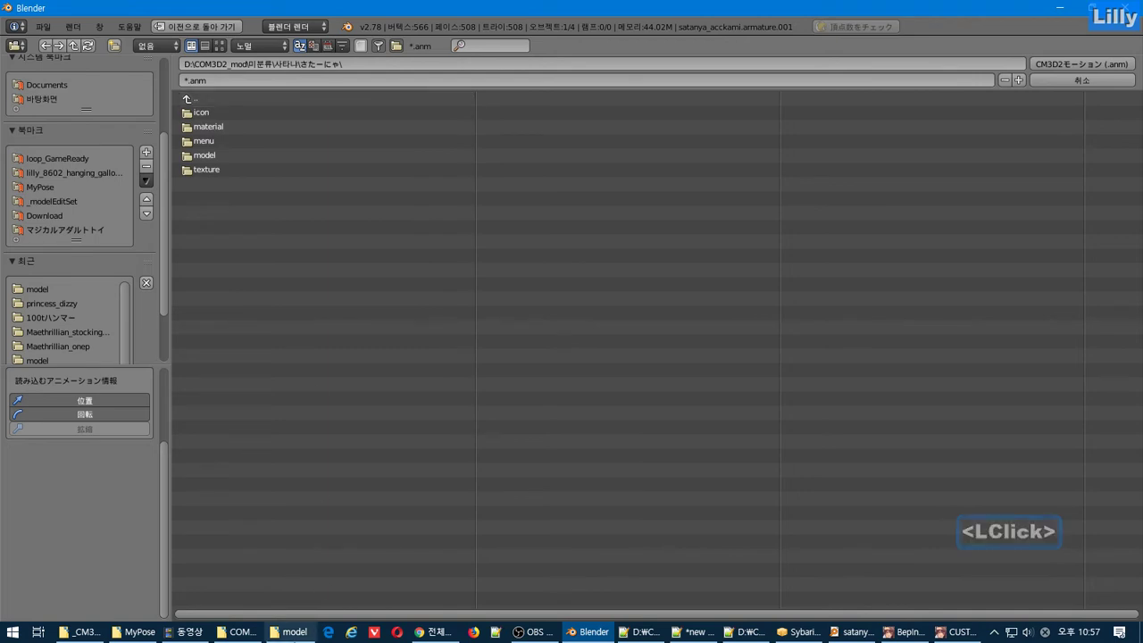
pyautogui.click(292, 634)
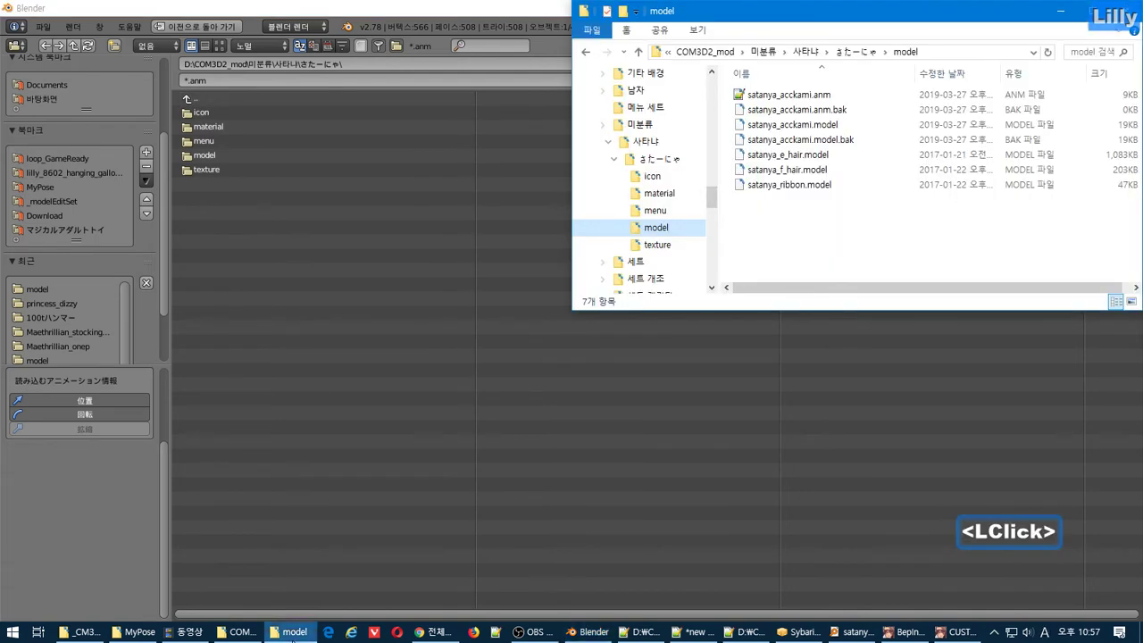
pyautogui.click(262, 157)
pyautogui.doubleClick(256, 111)
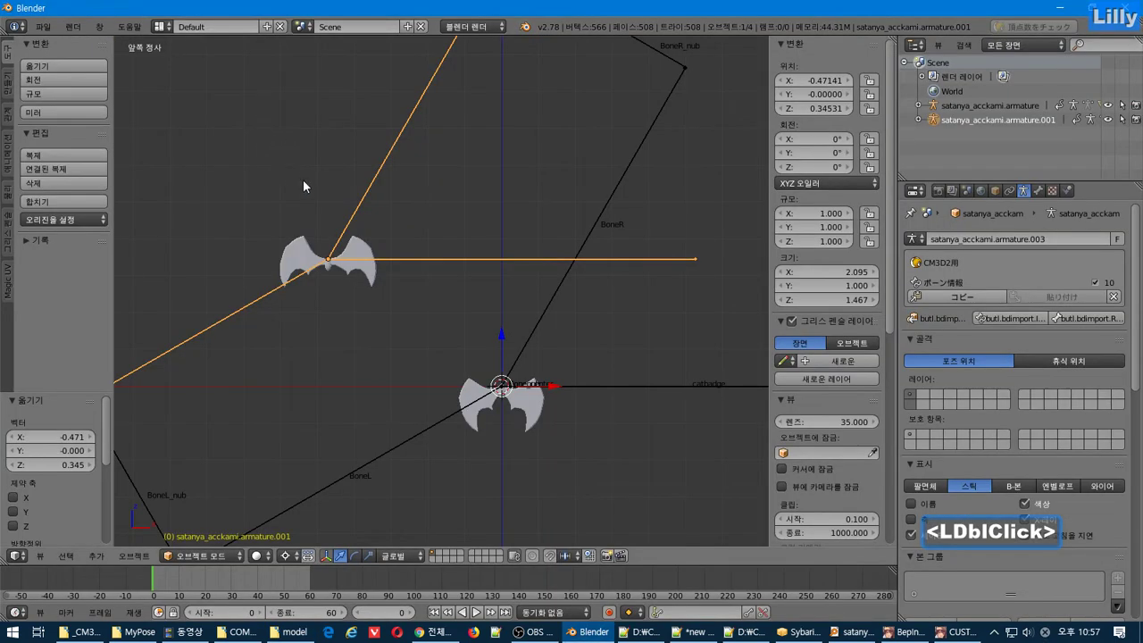
pyautogui.click(478, 613)
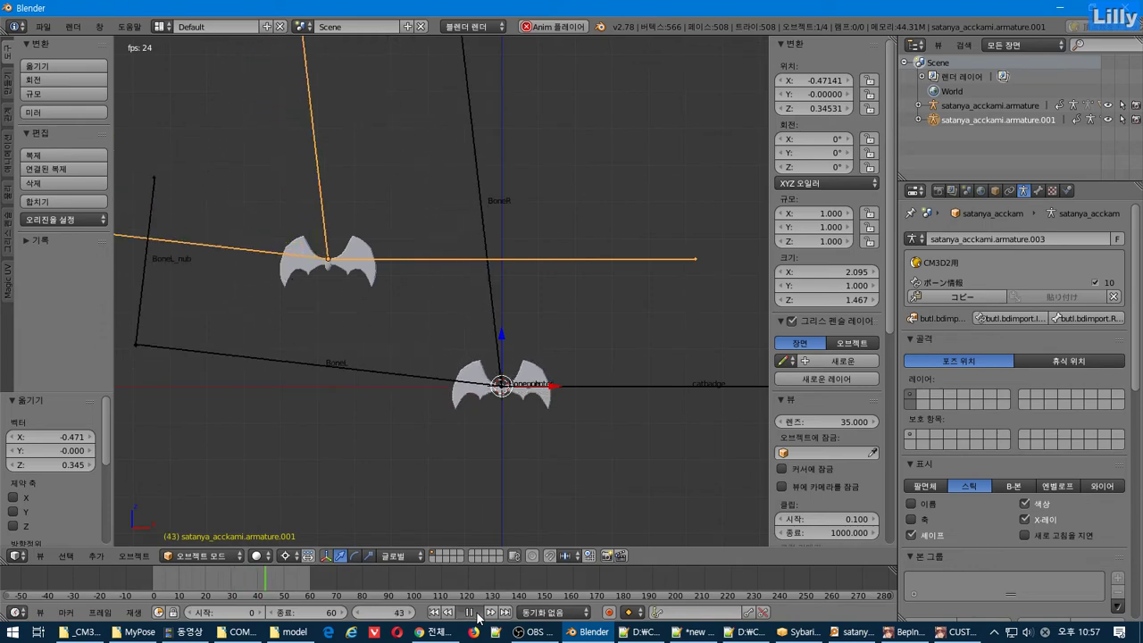
# Stop the animation and add the note "아 모델에 웨이트 적용한걸 저장 안했네" on a new line in Notepad++.
pyautogui.click(477, 612)
pyautogui.hotkey('alt', 'Tab')
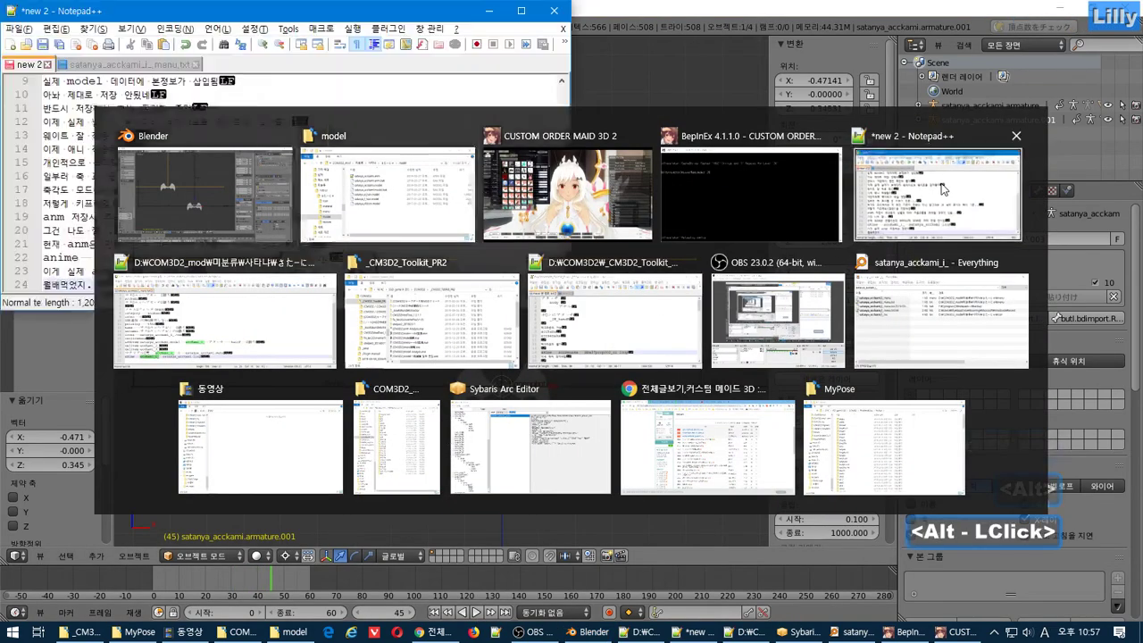
pyautogui.click(937, 194)
pyautogui.press('Return')
pyautogui.write('ㅇ ')
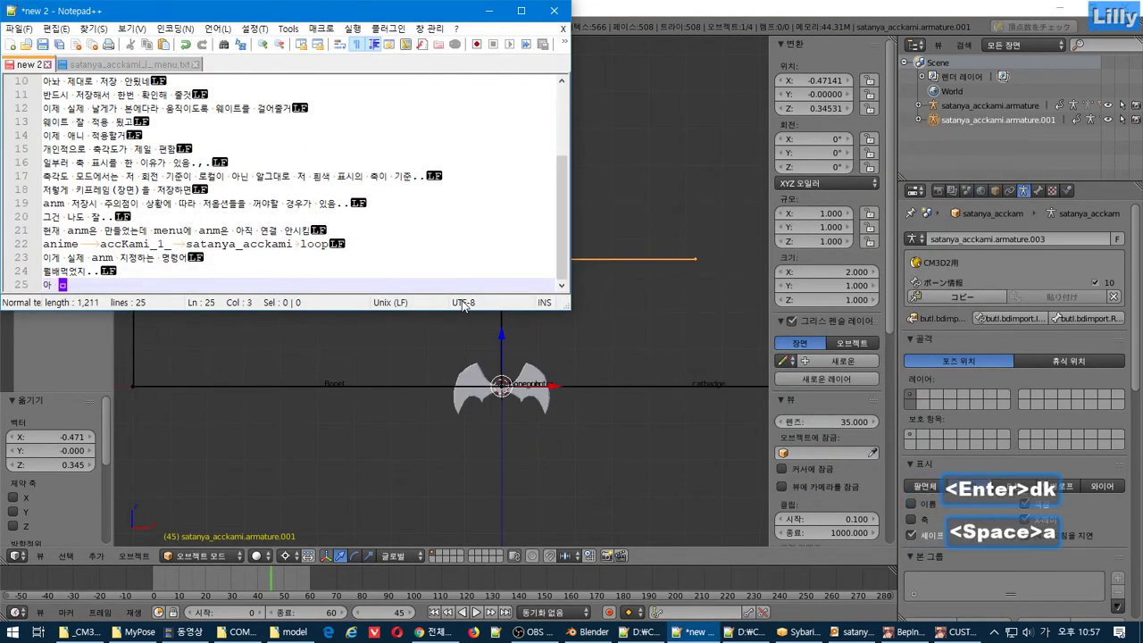
pyautogui.write('모델에 웨이트')
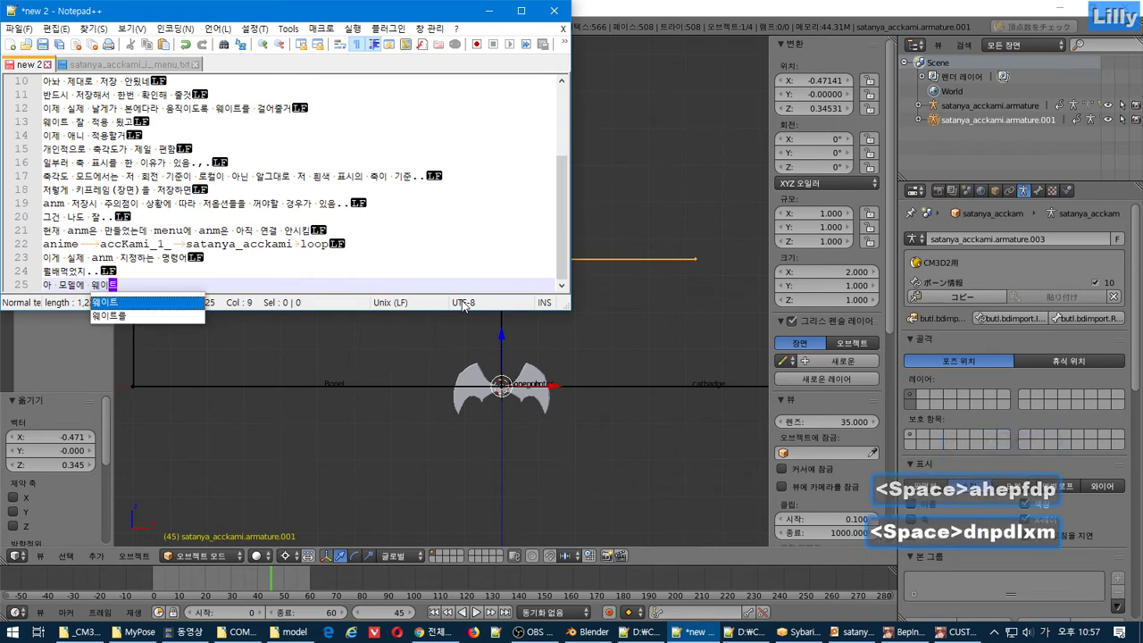
pyautogui.write(' 적용한')
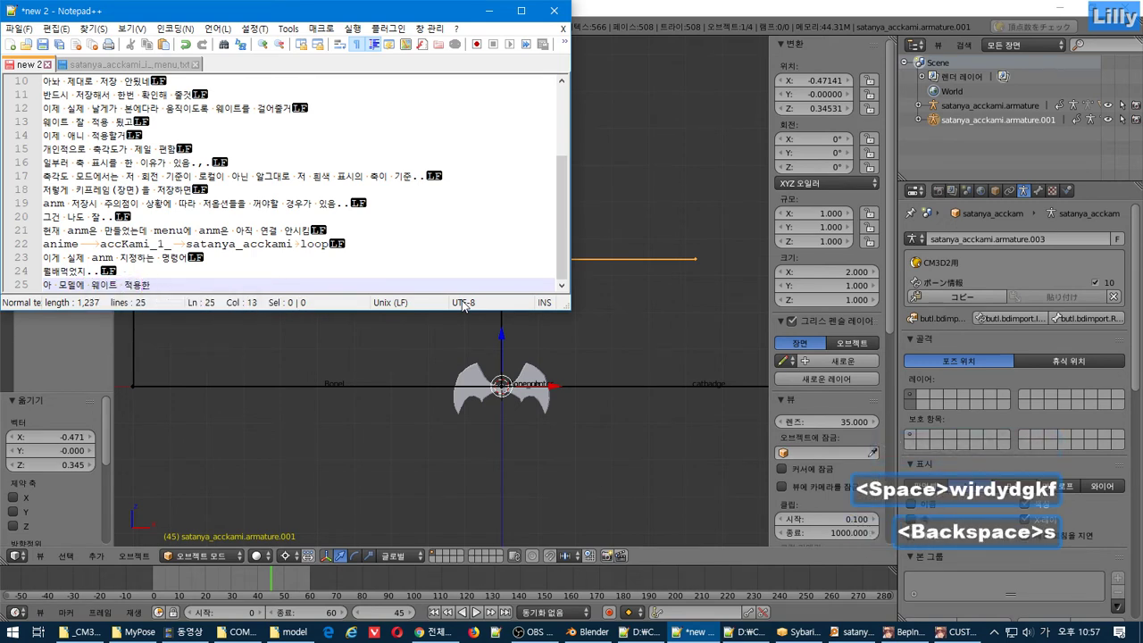
pyautogui.write('걸 저장 안했네')
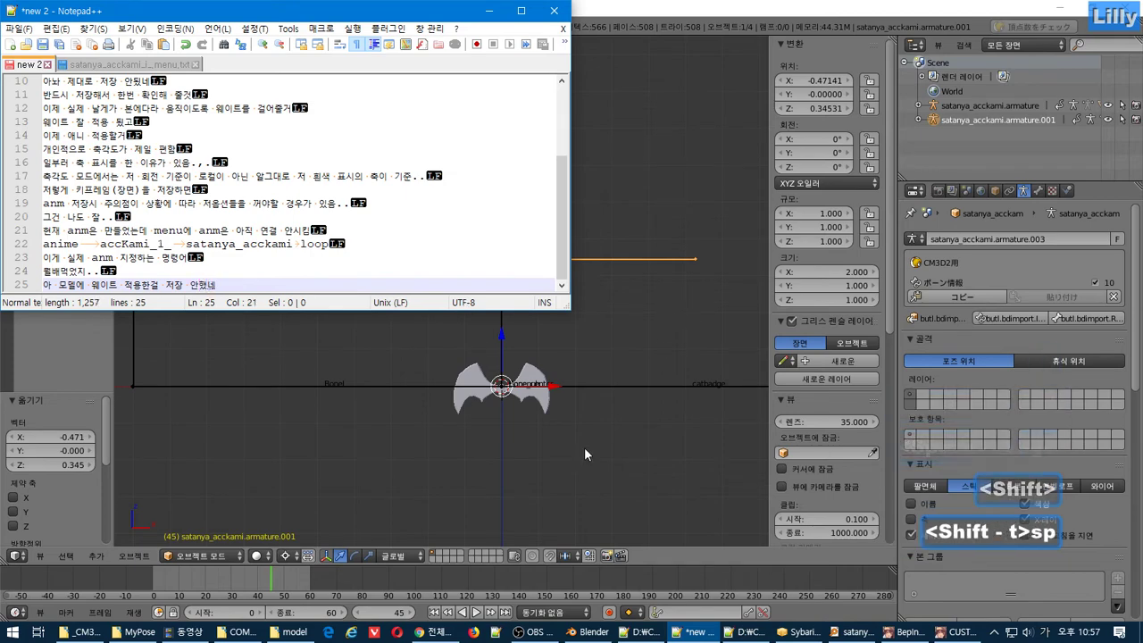
# Return to Blender and compare the original bat mesh's vertex groups with the imported copy's, viewing the copy in Weight Paint mode.
pyautogui.click(584, 449)
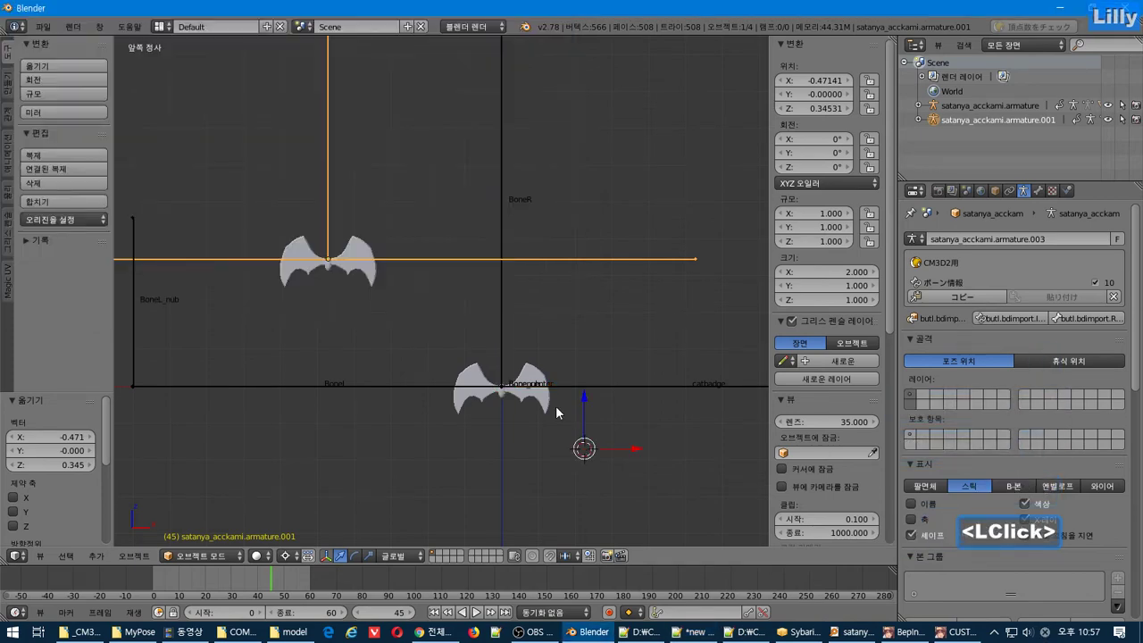
pyautogui.rightClick(547, 404)
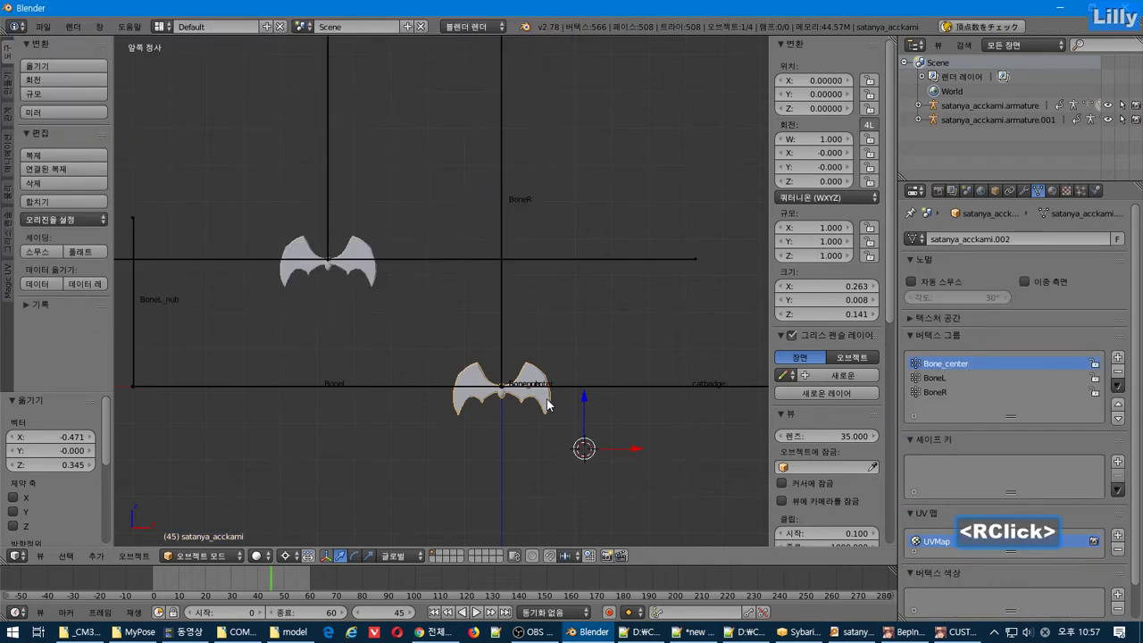
pyautogui.click(52, 28)
pyautogui.moveTo(136, 306)
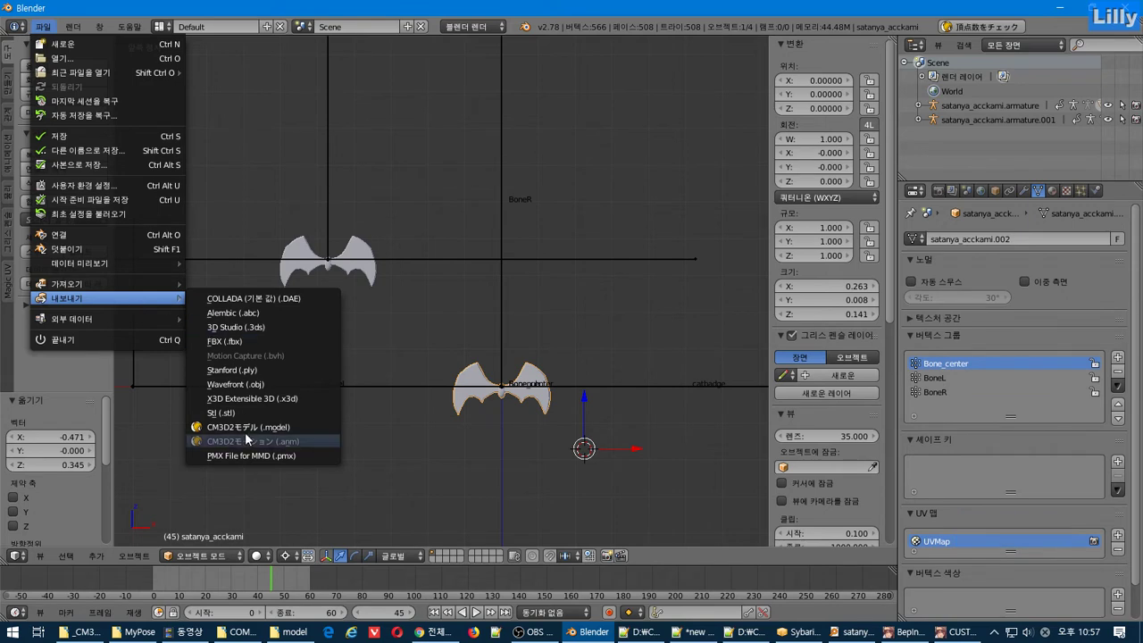
pyautogui.rightClick(362, 250)
pyautogui.click(202, 556)
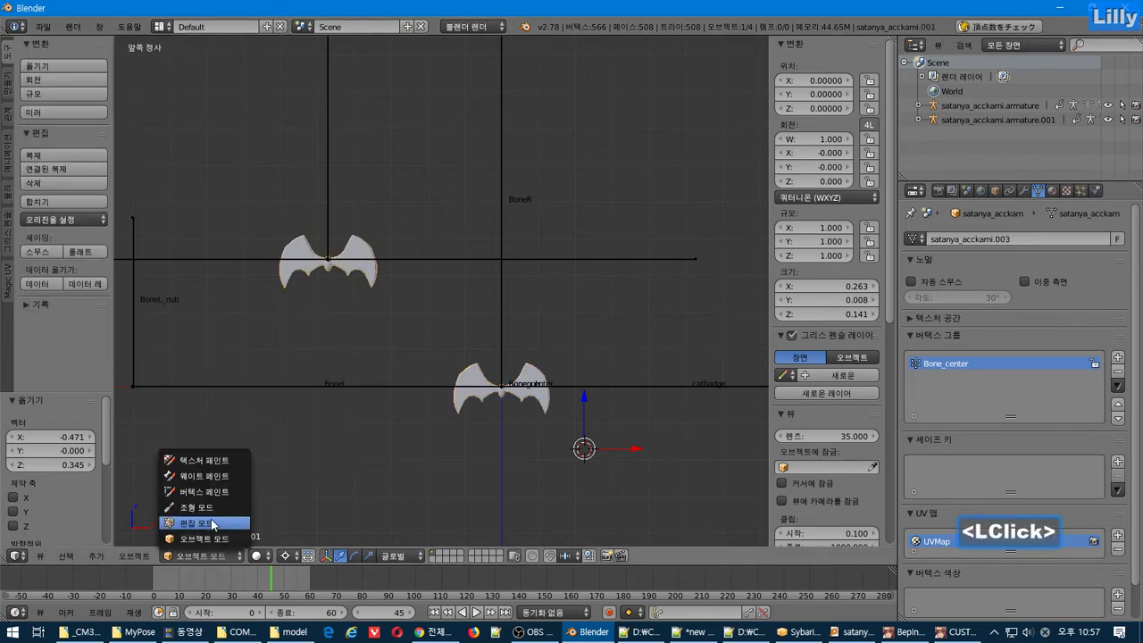
pyautogui.click(218, 478)
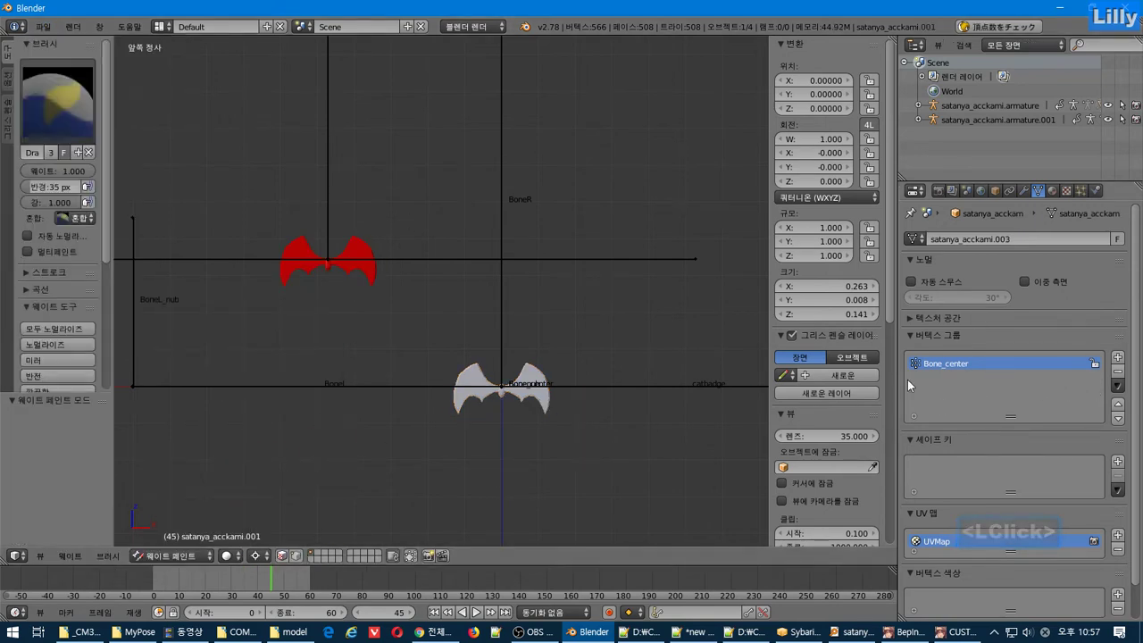
# Export the original weighted bat mesh as a CM3D2 model, overwriting satanya_acckami.model in the mod's model folder.
pyautogui.rightClick(544, 394)
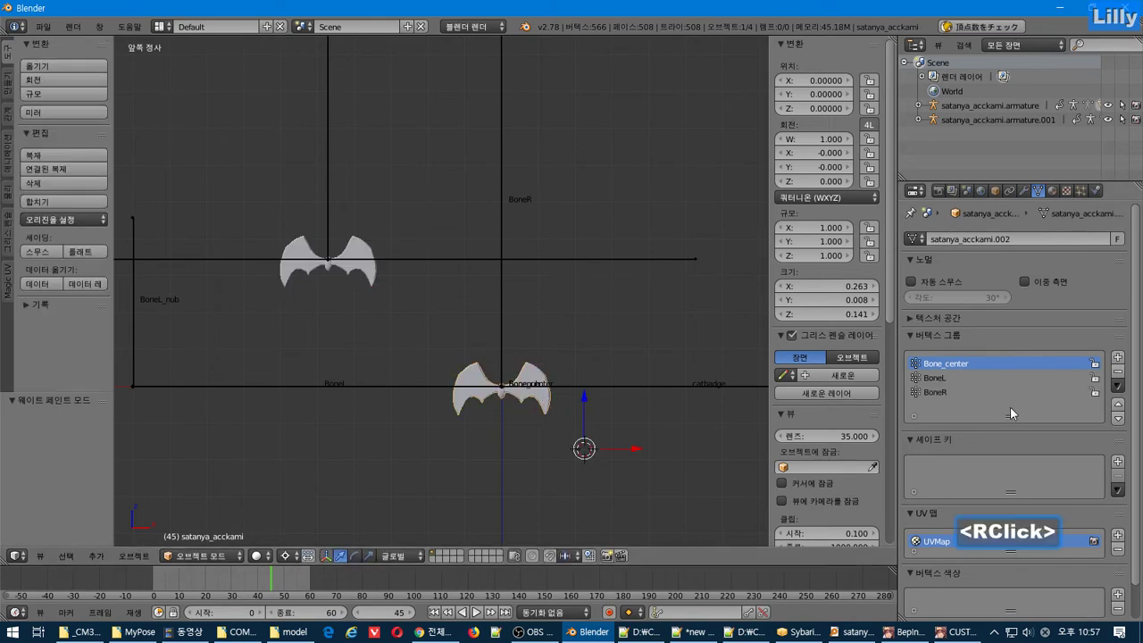
pyautogui.click(43, 26)
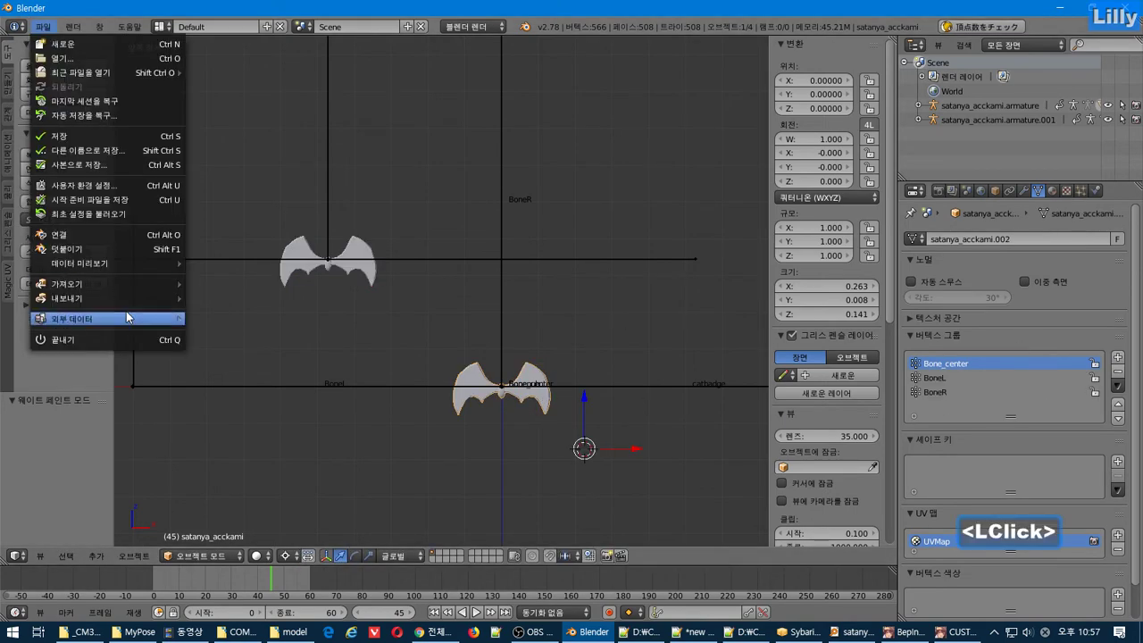
pyautogui.moveTo(128, 304)
pyautogui.click(244, 429)
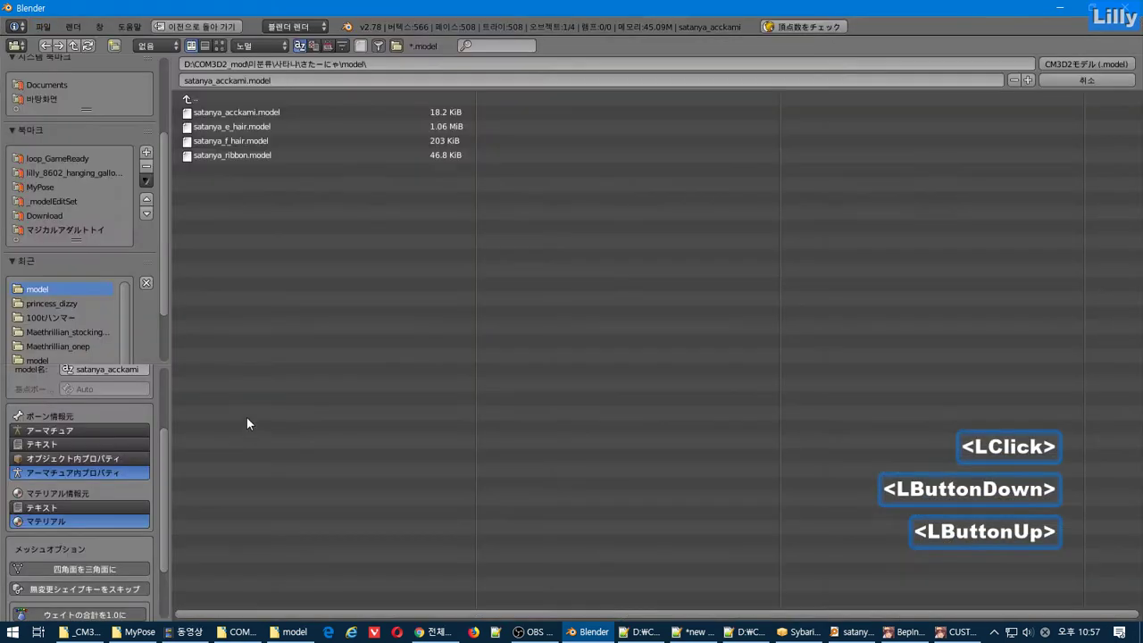
pyautogui.press('Return')
# Delete the previously imported bat copy together with its armature.
pyautogui.rightClick(315, 257)
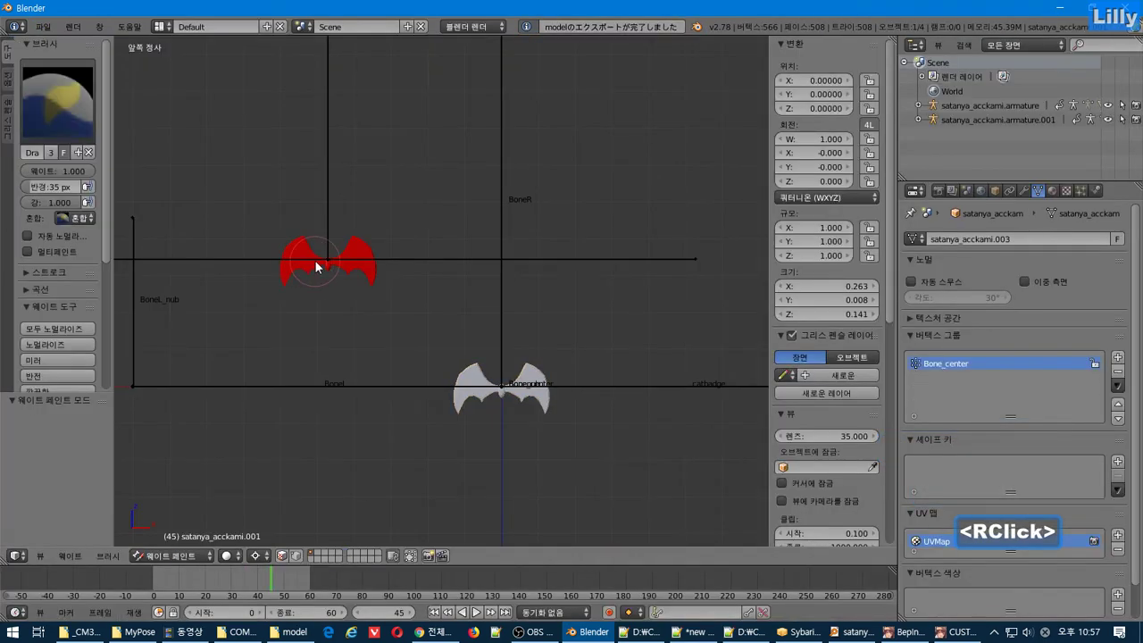
pyautogui.keyDown('shift'); pyautogui.rightClick(331, 229); pyautogui.keyUp('shift')
pyautogui.press('Delete')
pyautogui.press('Return')
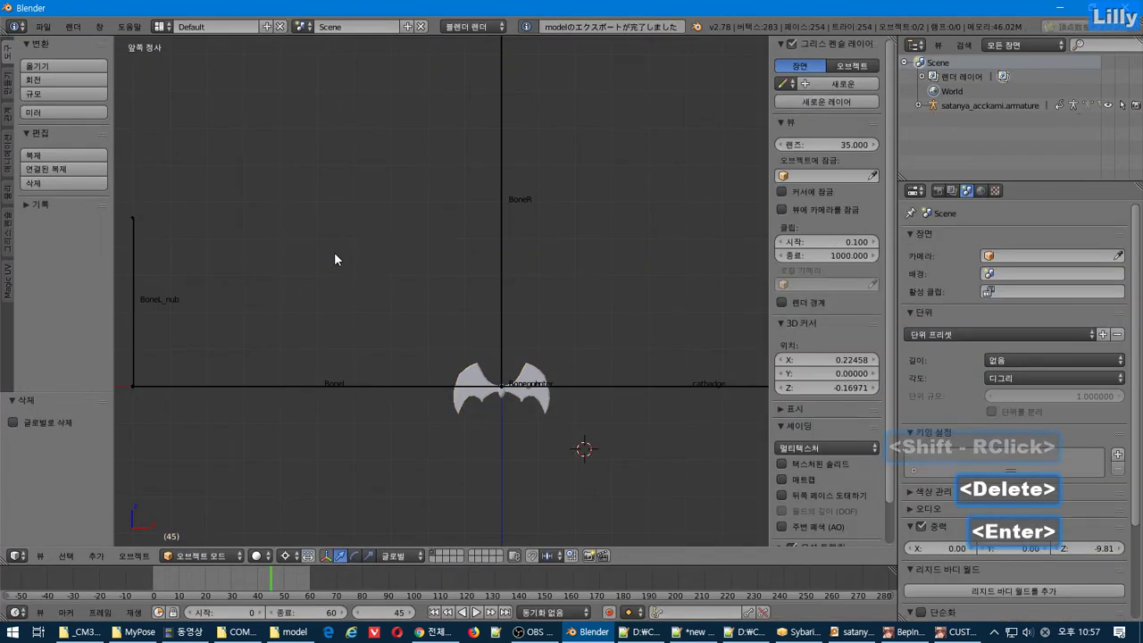
# Import satanya_acckami.model again and move the copy about -0.458 in X and 0.417 in Z, away from the original.
pyautogui.click(42, 26)
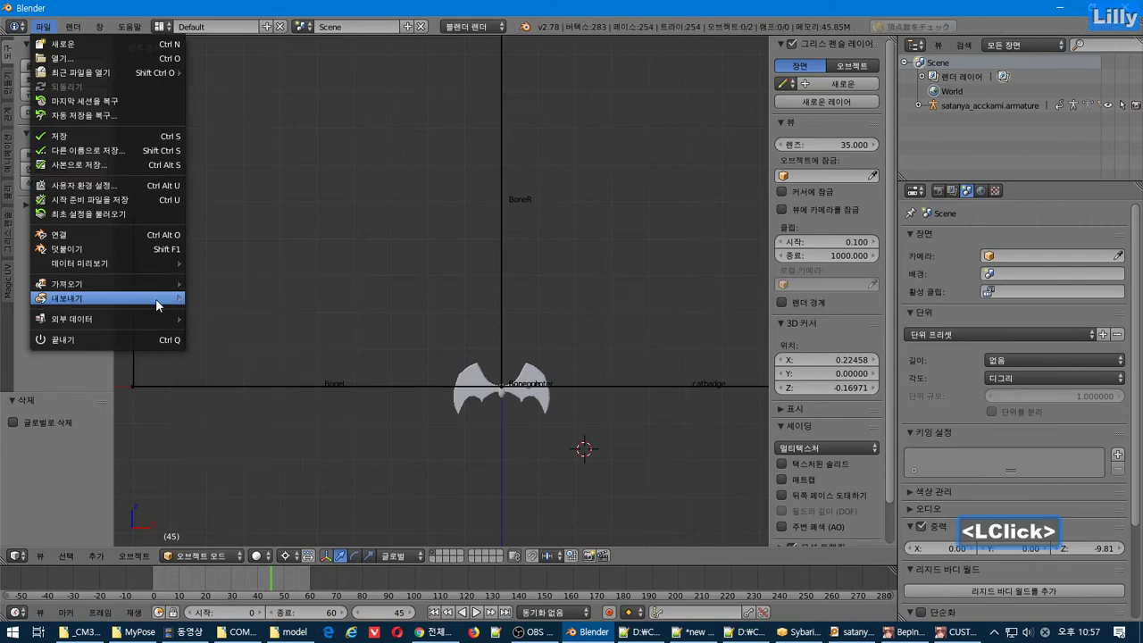
pyautogui.click(155, 283)
pyautogui.click(243, 426)
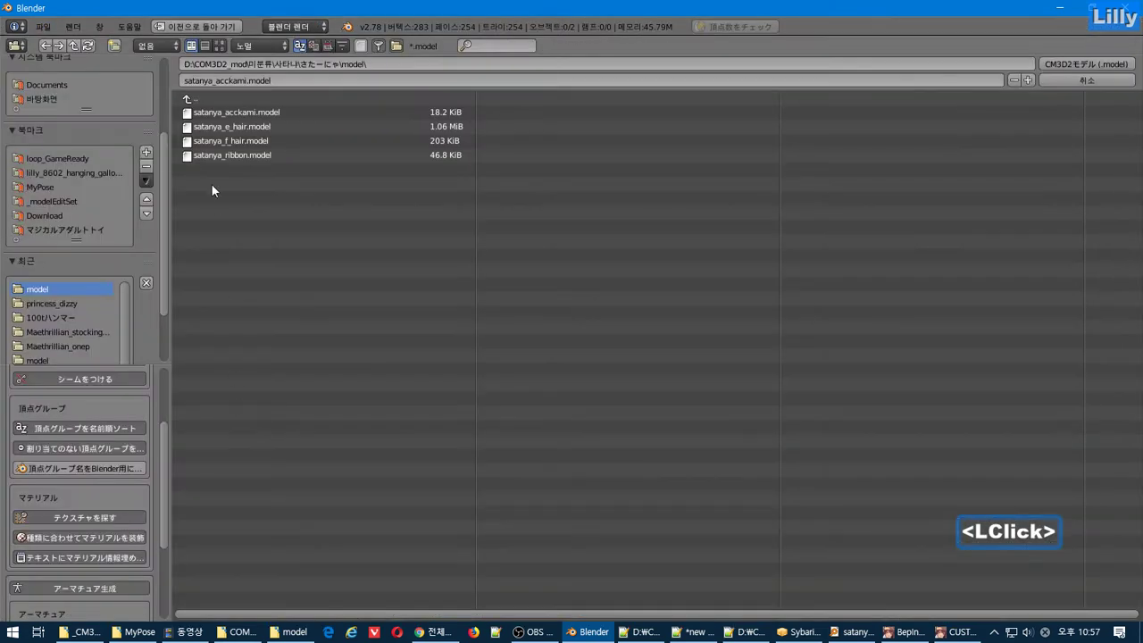
pyautogui.click(1050, 60)
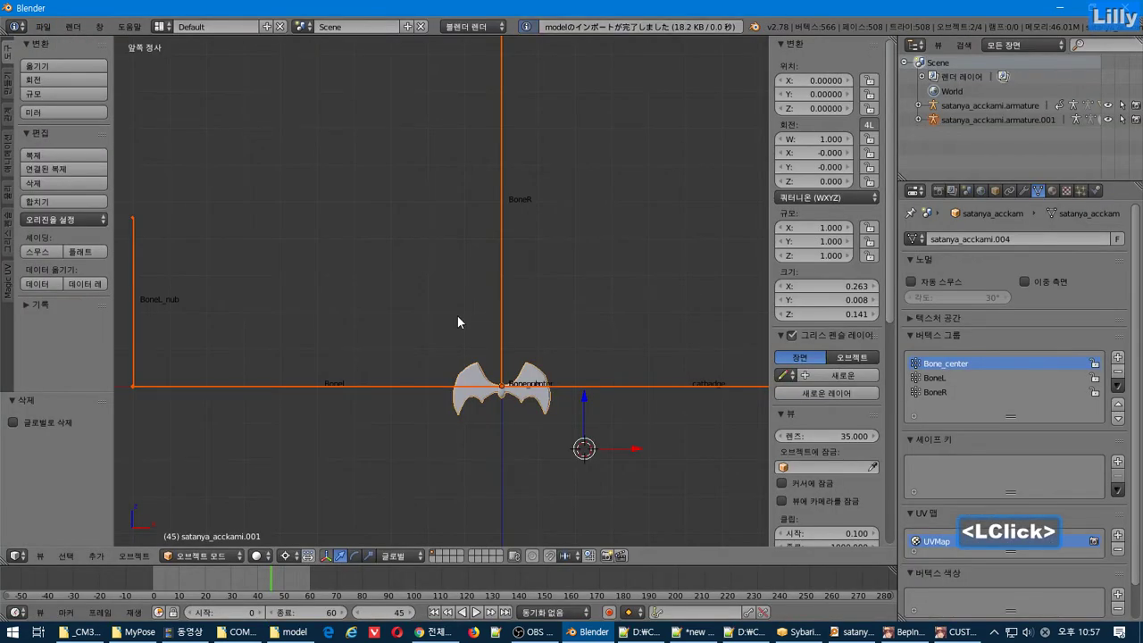
pyautogui.press('g')
pyautogui.click(315, 184)
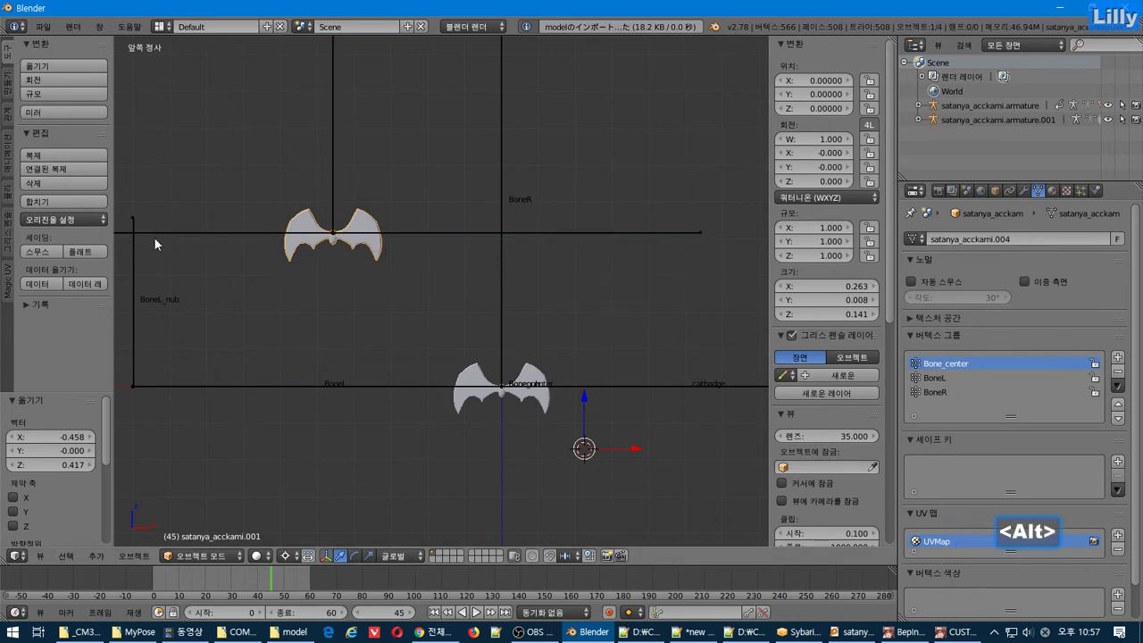
# Switch to the Custom Order Maid 3D 2 game and reapply the bat hair accessory to the character.
pyautogui.hotkey('alt', 'Tab')
pyautogui.hotkey('alt', 'Tab')
pyautogui.hotkey('alt', 'Tab')
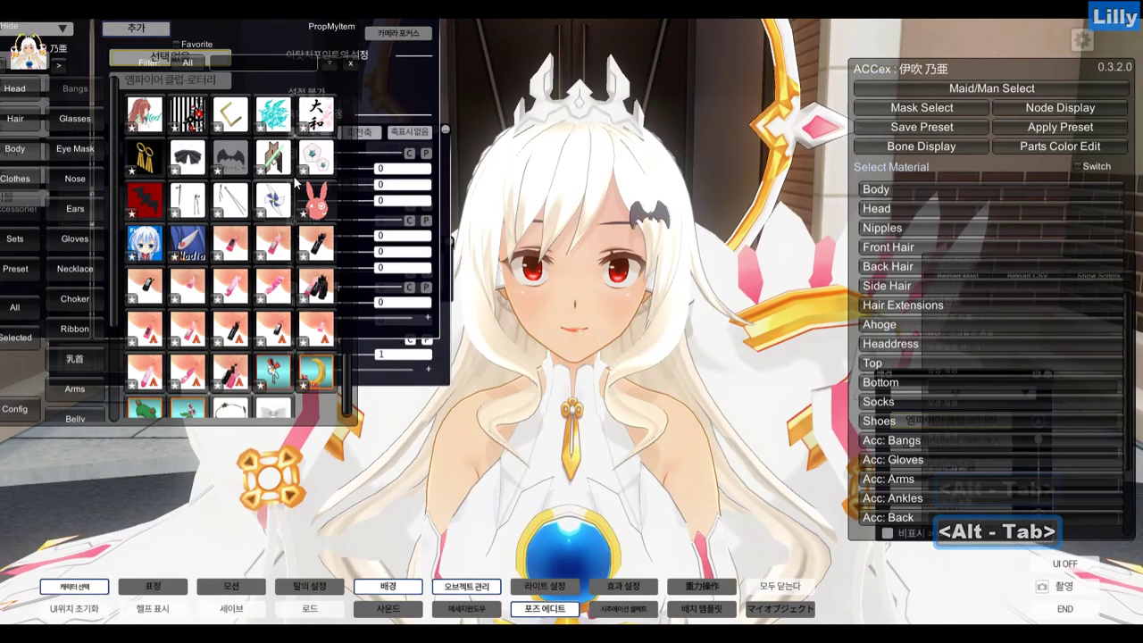
pyautogui.click(230, 159)
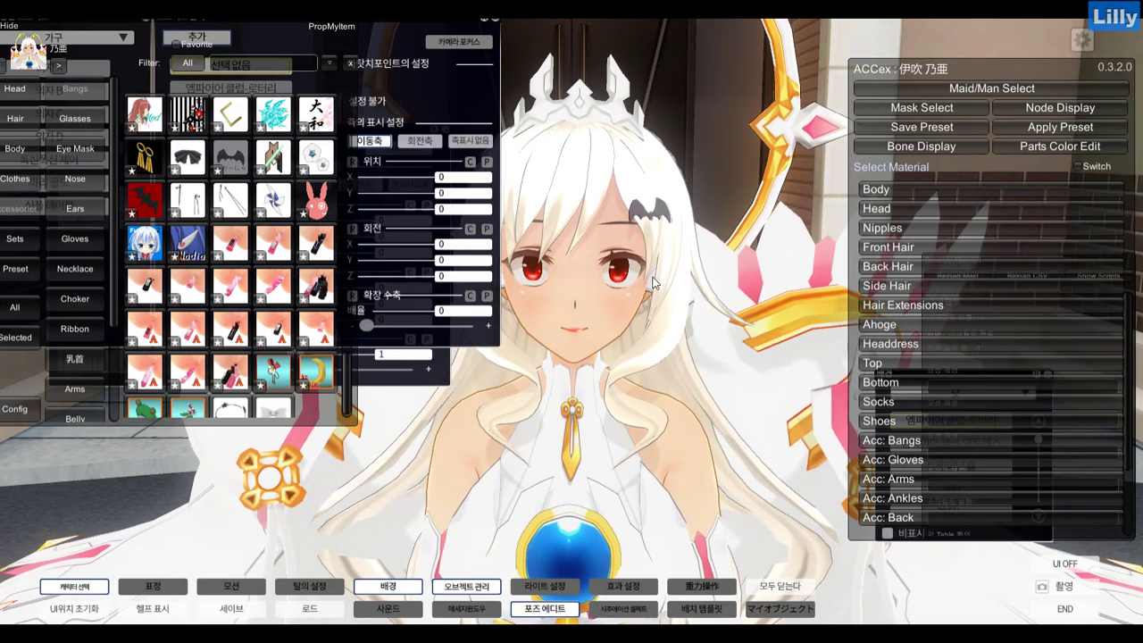
# Examine the bat hair accessory on the character's head up close and from several angles for wing motion.
pyautogui.moveTo(691, 285); pyautogui.dragTo(669, 278, button='middle')
pyautogui.scroll(6, 661, 277)
pyautogui.moveTo(652, 276); pyautogui.dragTo(641, 328, button='right')
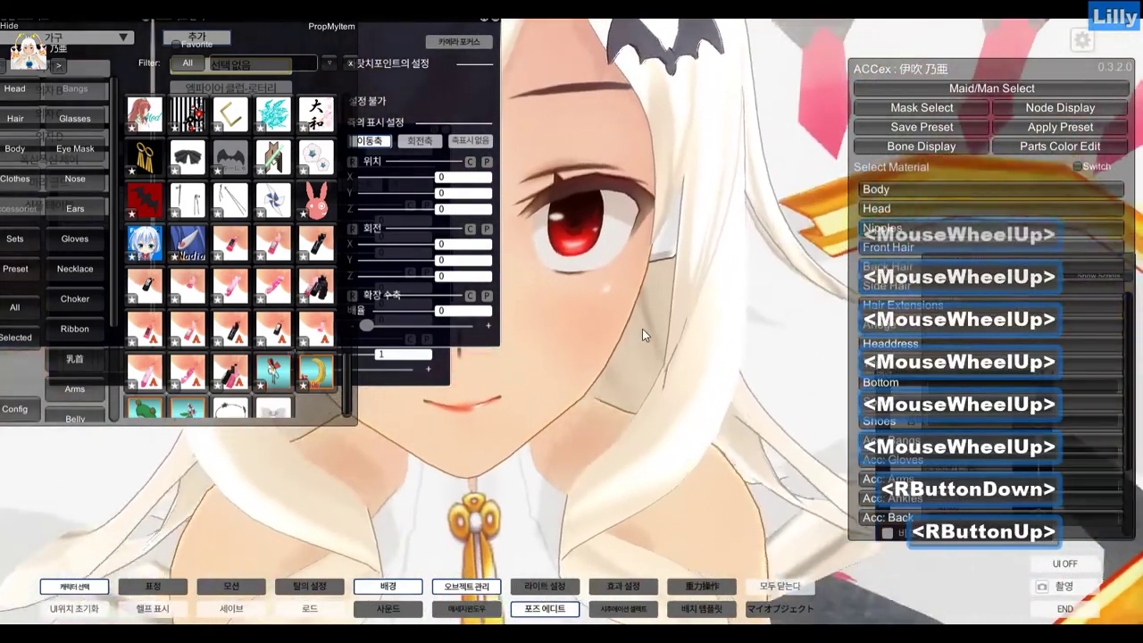
pyautogui.scroll(-2, 643, 304)
pyautogui.moveTo(645, 299); pyautogui.dragTo(625, 357, button='middle')
pyautogui.scroll(2, 654, 302)
pyautogui.moveTo(625, 357); pyautogui.dragTo(589, 358, button='right')
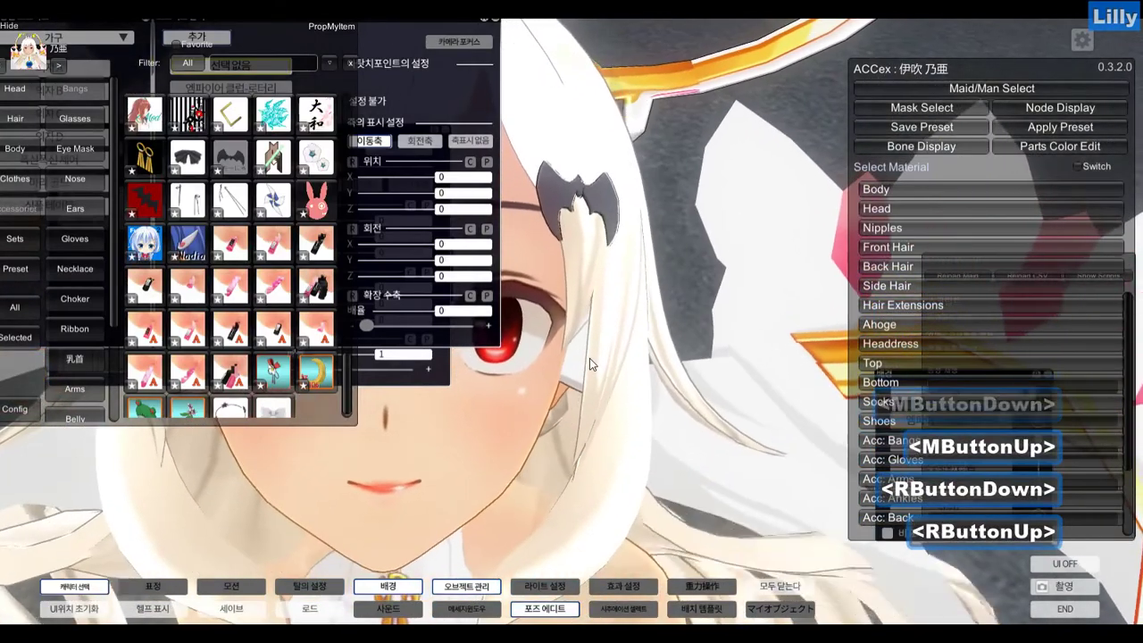
pyautogui.scroll(-3, 589, 357)
pyautogui.keyDown('shift'); pyautogui.moveTo(589, 357); pyautogui.dragTo(628, 382, button='middle'); pyautogui.keyUp('shift')
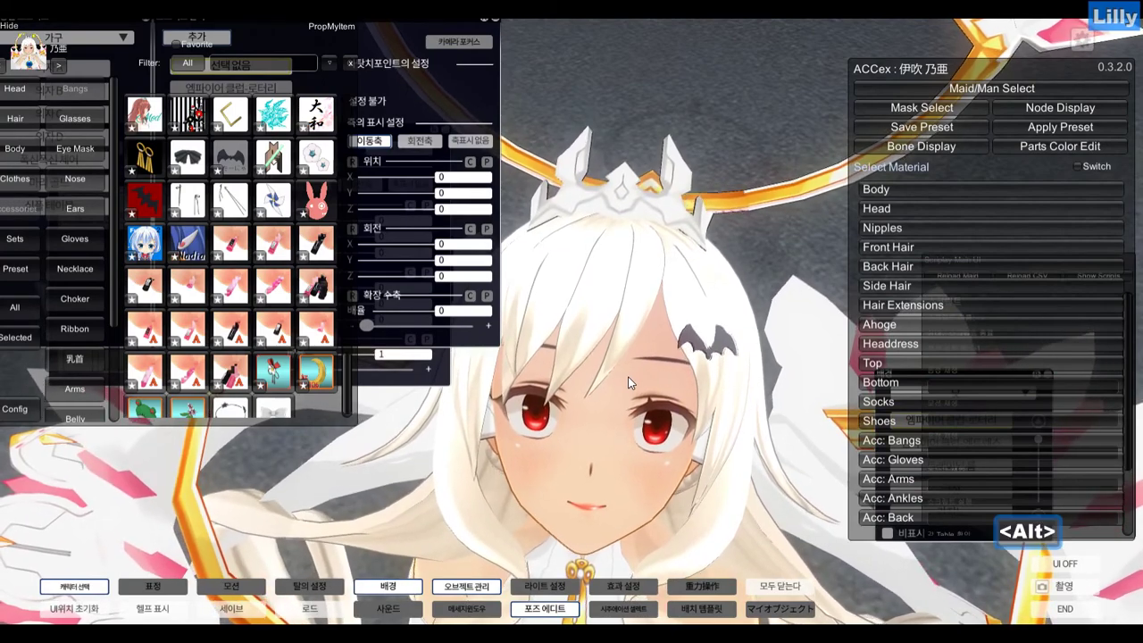
# Switch back to Blender and delete the newly imported bat copy and its armature.
pyautogui.hotkey('alt', 'Tab')
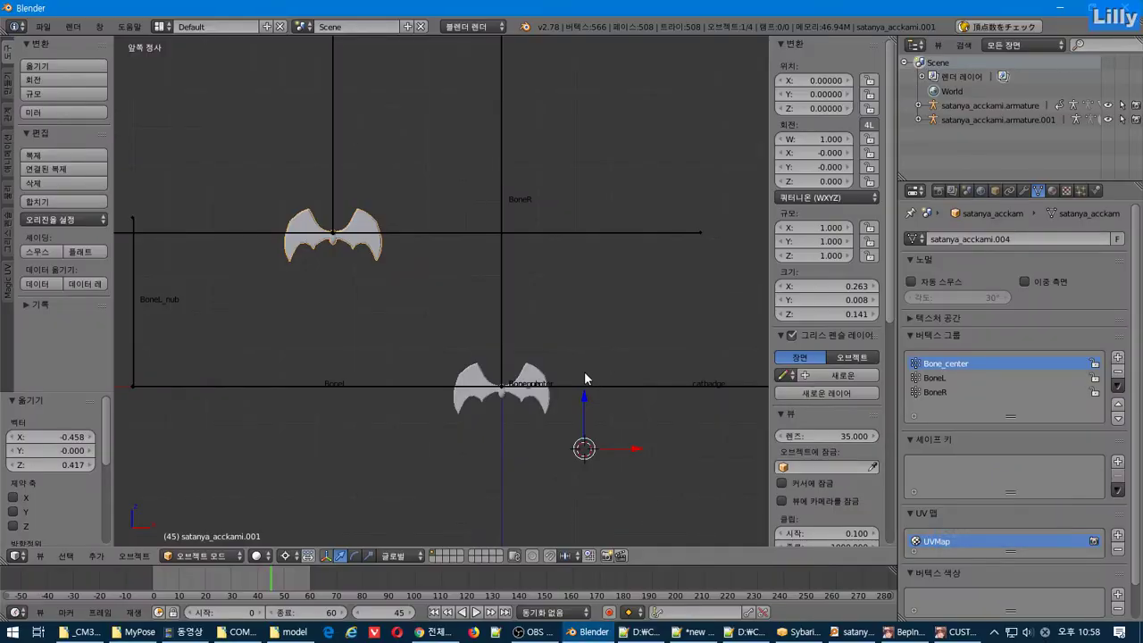
pyautogui.press('Delete')
pyautogui.press('Return')
pyautogui.rightClick(330, 229)
pyautogui.press('Delete')
pyautogui.press('Return')
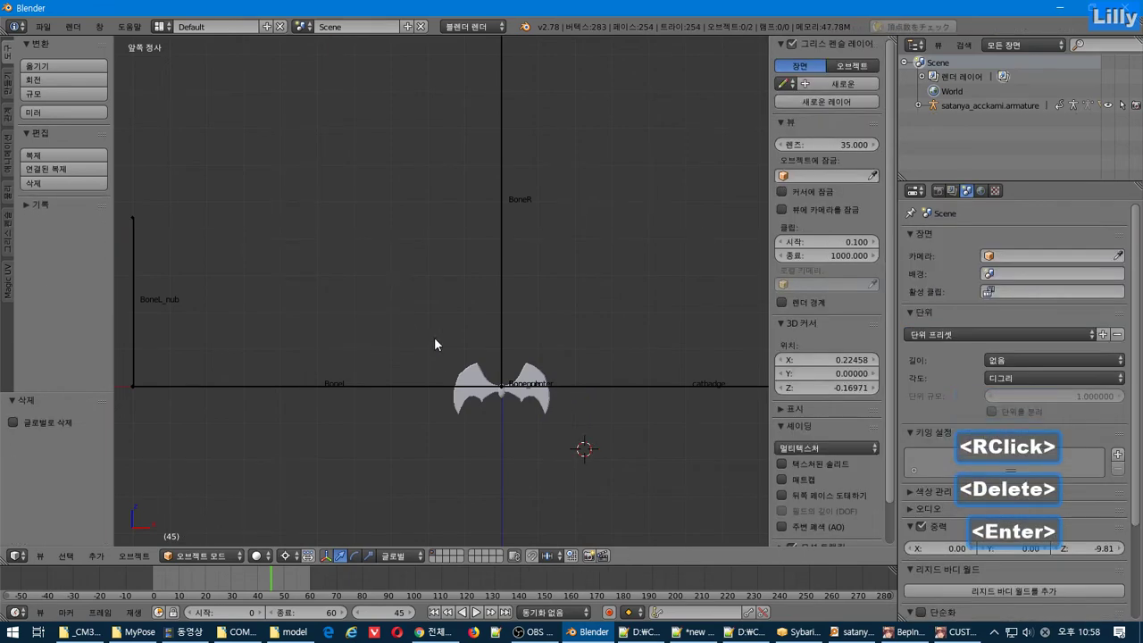
# Select the original bat armature and switch it to Pose Mode.
pyautogui.keyDown('shift'); pyautogui.moveTo(444, 339); pyautogui.dragTo(408, 287, button='middle'); pyautogui.keyUp('shift')
pyautogui.moveTo(408, 287); pyautogui.dragTo(461, 340, button='middle')
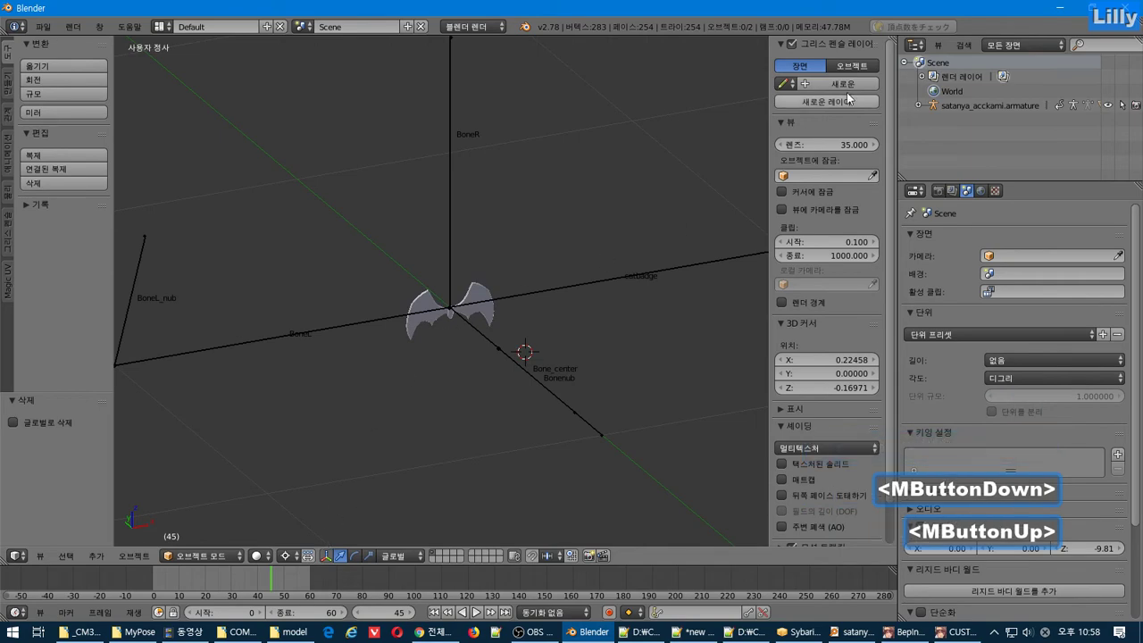
pyautogui.rightClick(452, 239)
pyautogui.rightClick(411, 339)
pyautogui.rightClick(411, 340)
pyautogui.press('Escape')
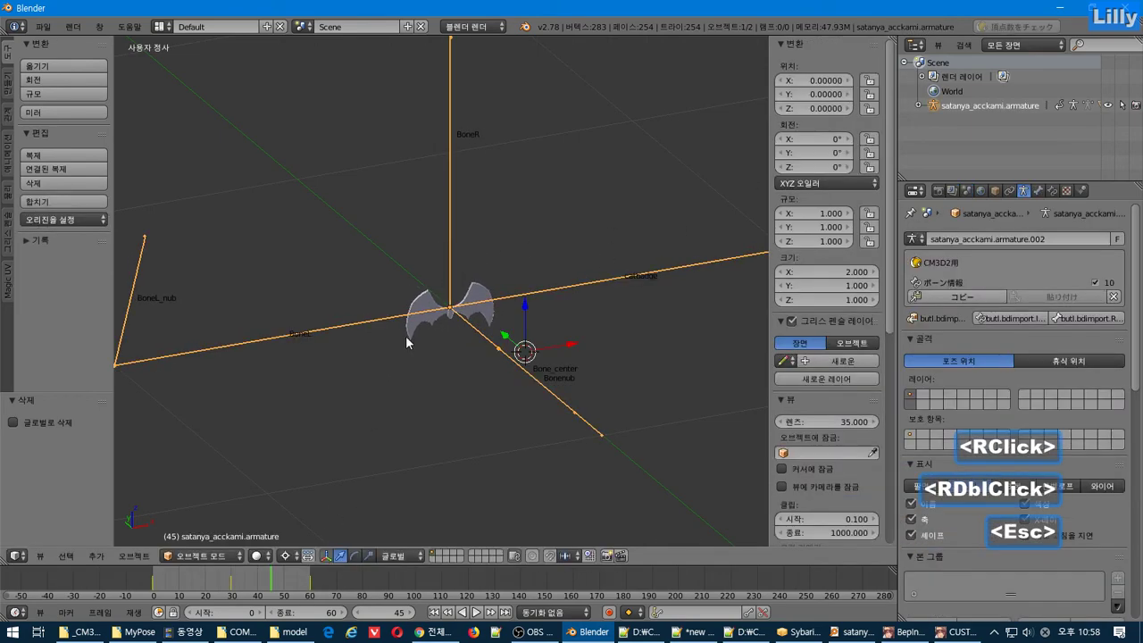
pyautogui.click(198, 507)
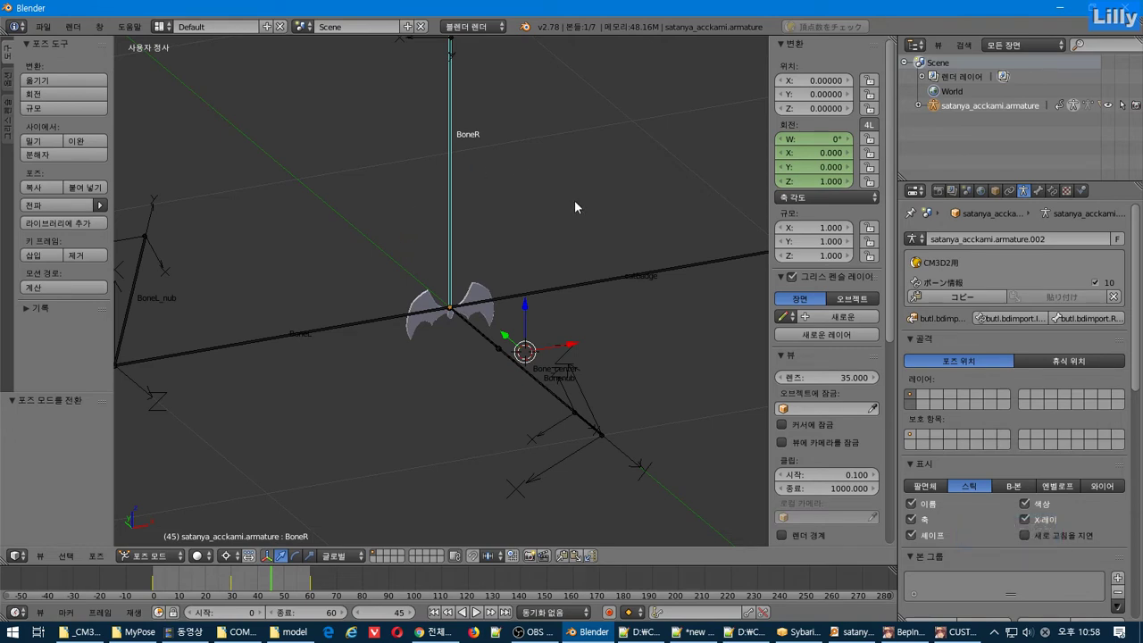
# Check BoneR's pose at keyframes 60 and 30, examining the frame 30 pose and bone axes from the top view.
pyautogui.click(496, 612)
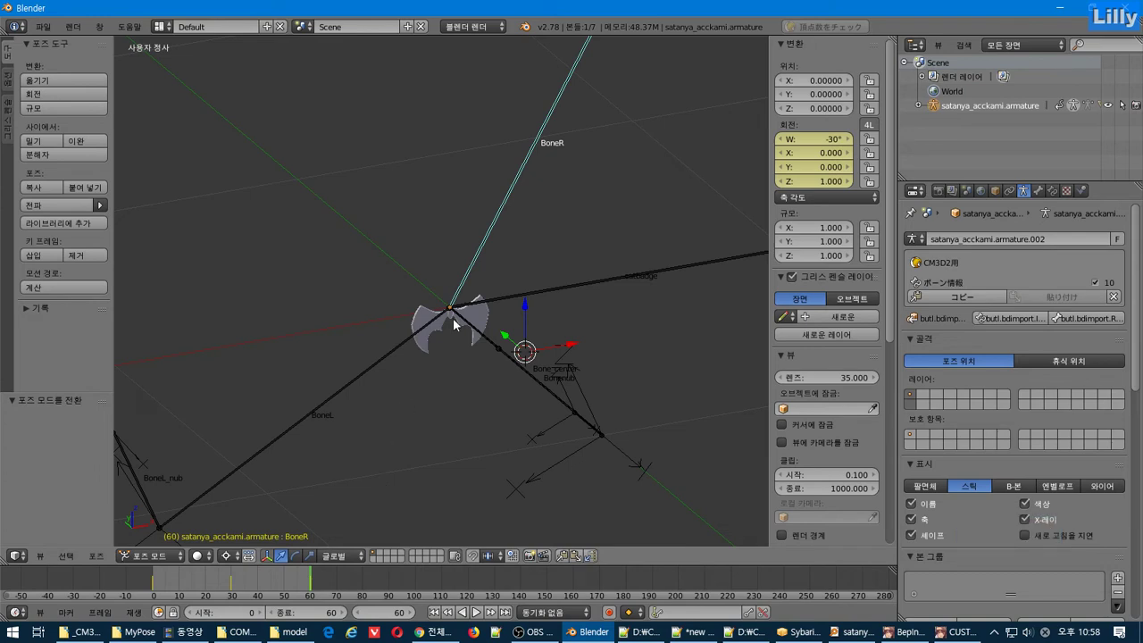
pyautogui.click(446, 611)
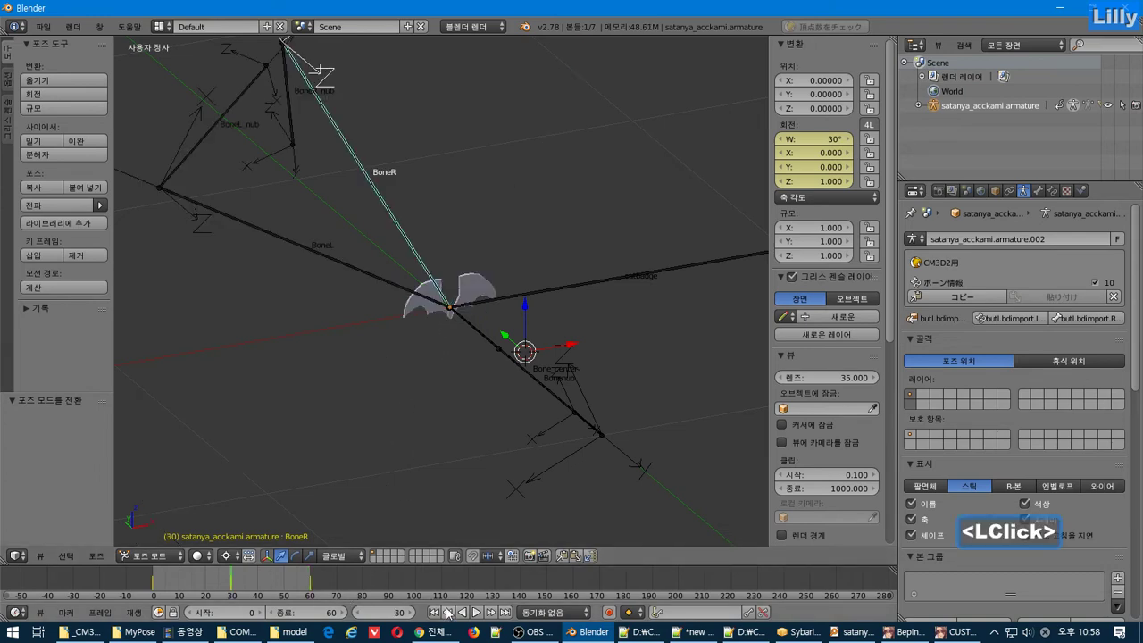
pyautogui.press('KP_7')
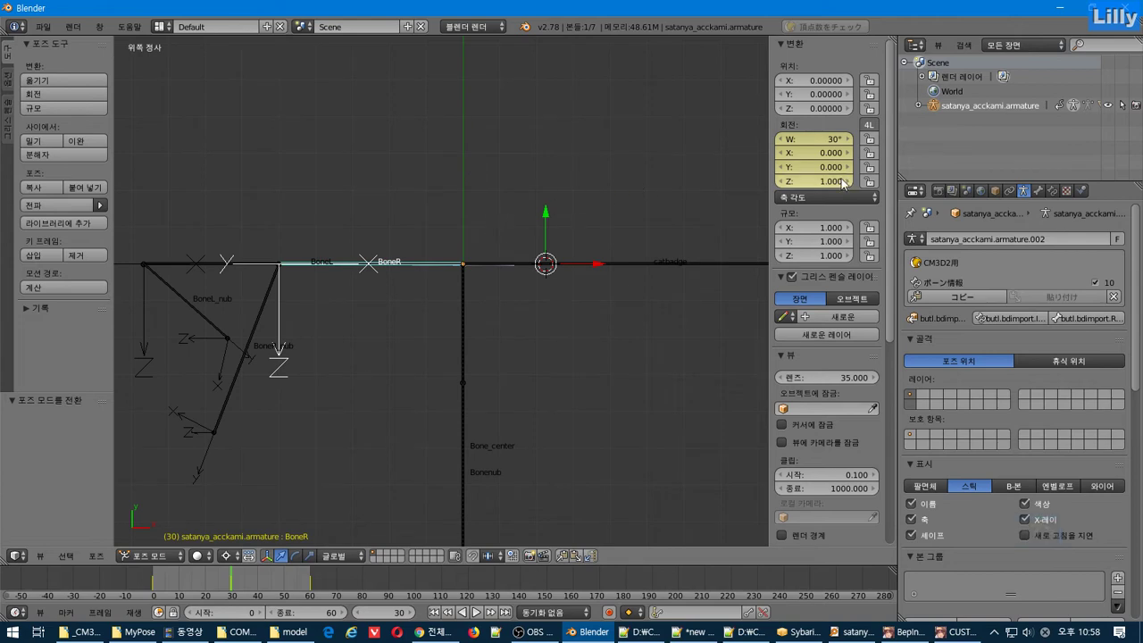
pyautogui.scroll(6, 498, 244)
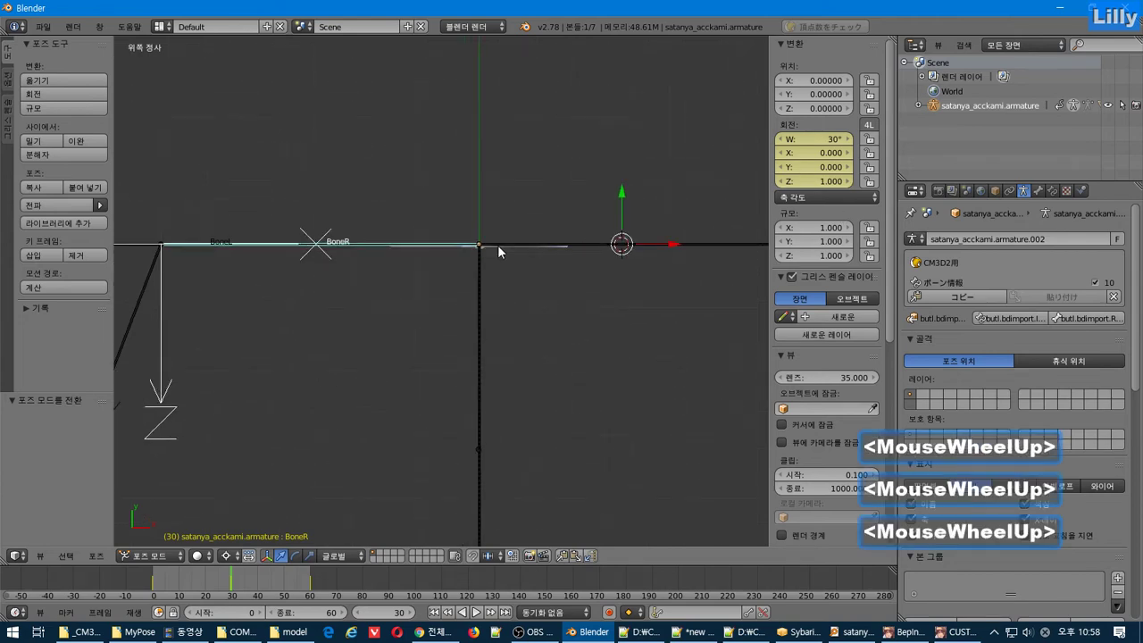
pyautogui.scroll(-2, 497, 244)
pyautogui.scroll(-1, 497, 245)
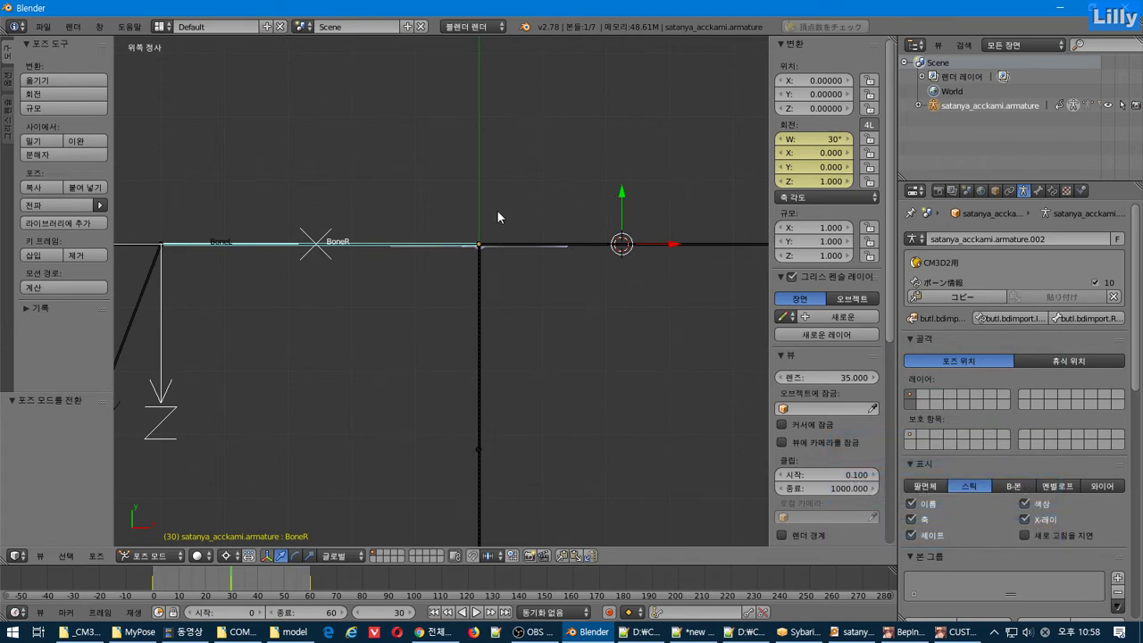
pyautogui.press('r')
pyautogui.press('Escape')
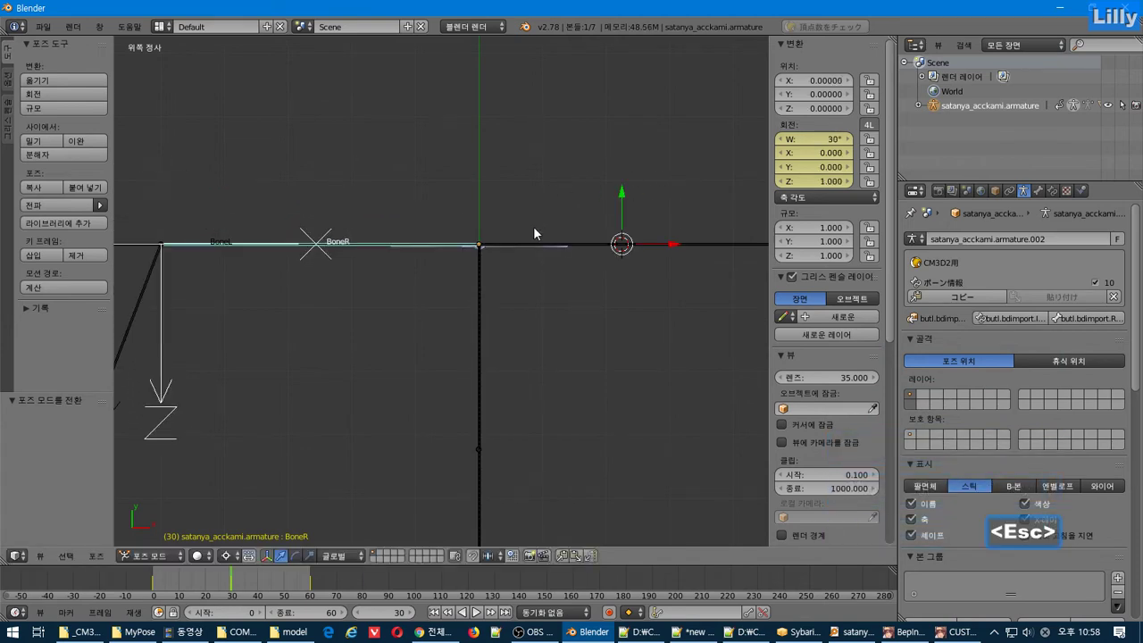
# Snap the 3D cursor to the scene center.
pyautogui.hotkey('shift', 's')
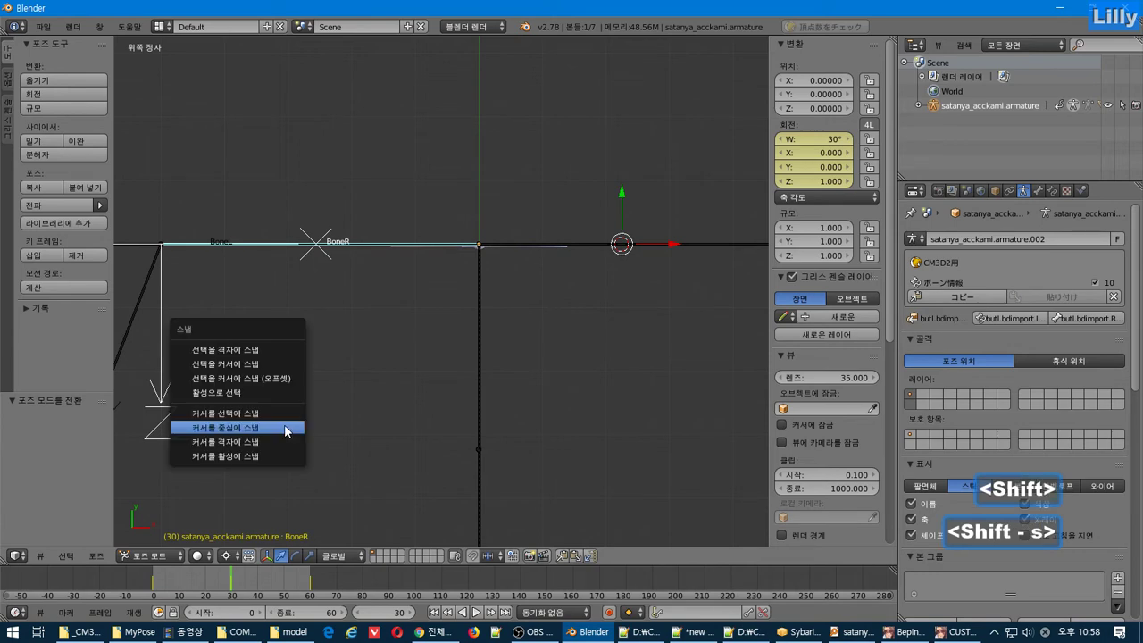
pyautogui.click(280, 428)
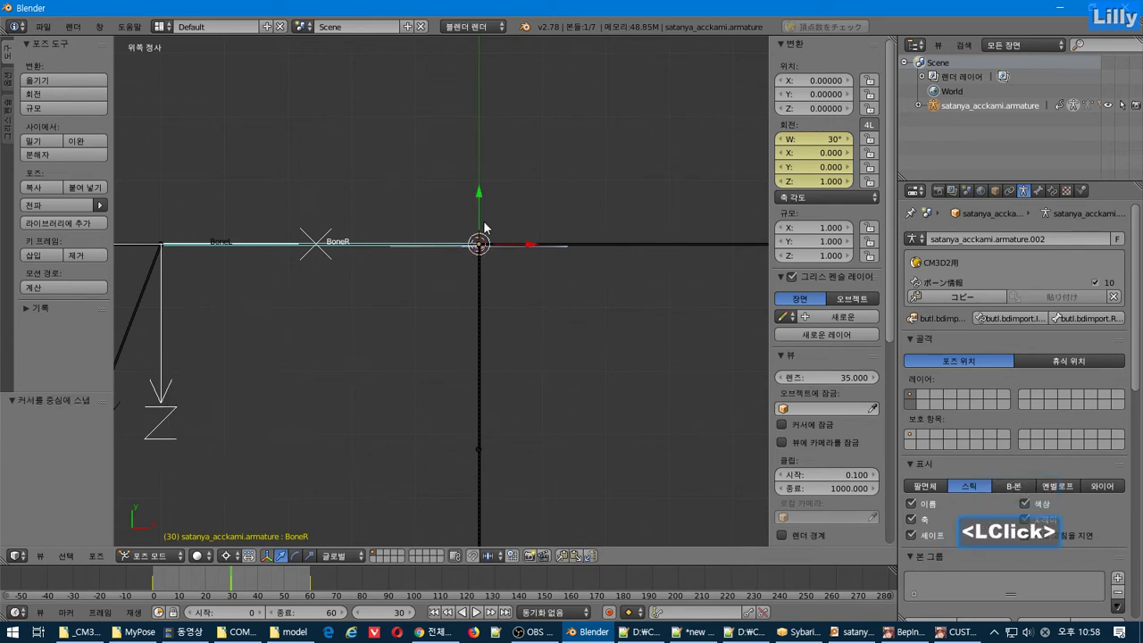
pyautogui.press('r')
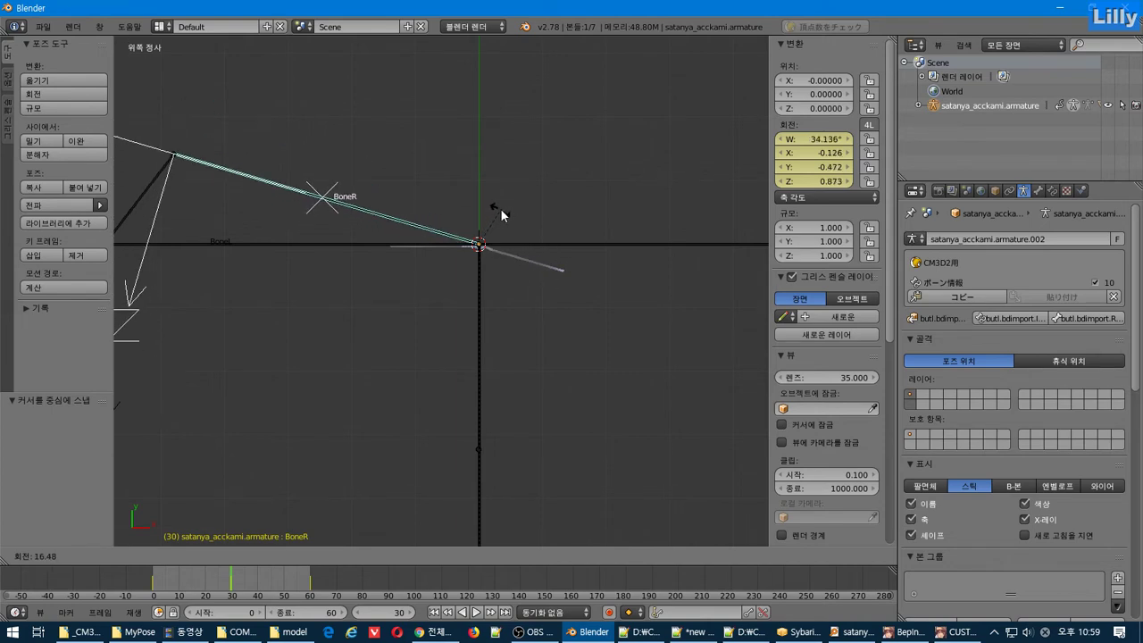
pyautogui.click(500, 215)
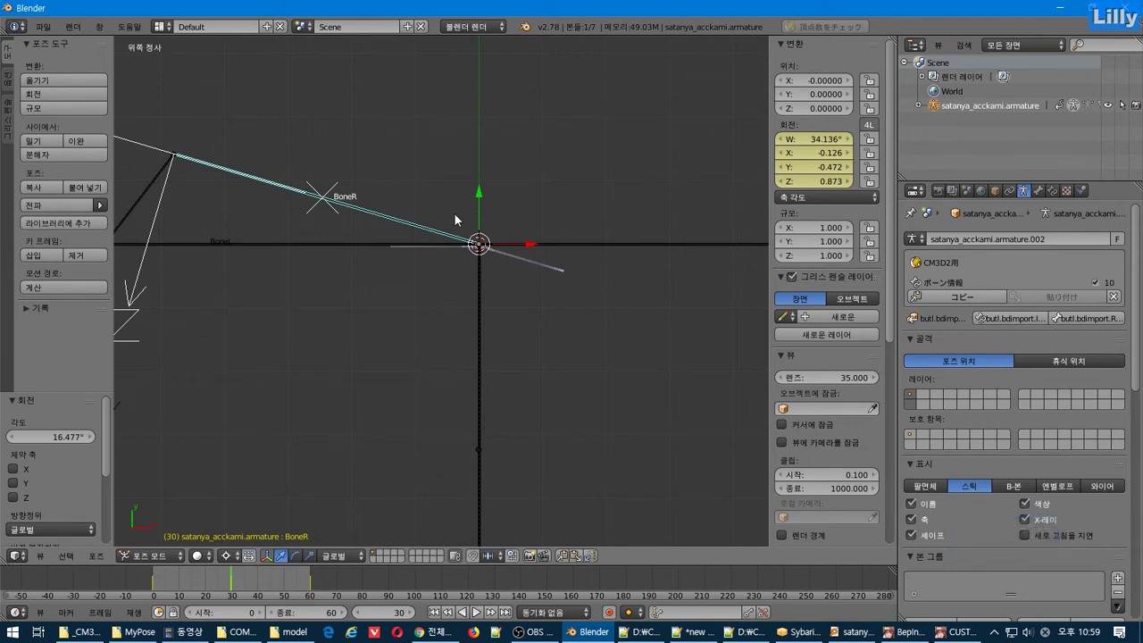
pyautogui.hotkey('ctrl', 'z')
# Rotate BoneR by 20° around the 3D cursor at frame 30 and replace its rotation keyframes.
pyautogui.press('r')
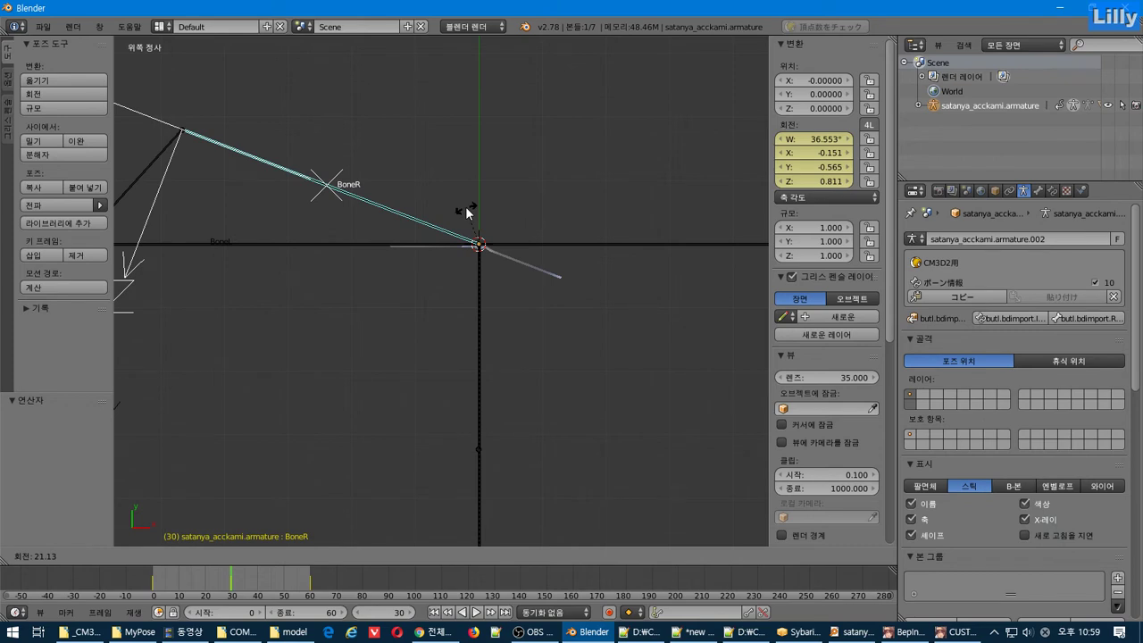
pyautogui.press('KP_2')
pyautogui.press('KP_0')
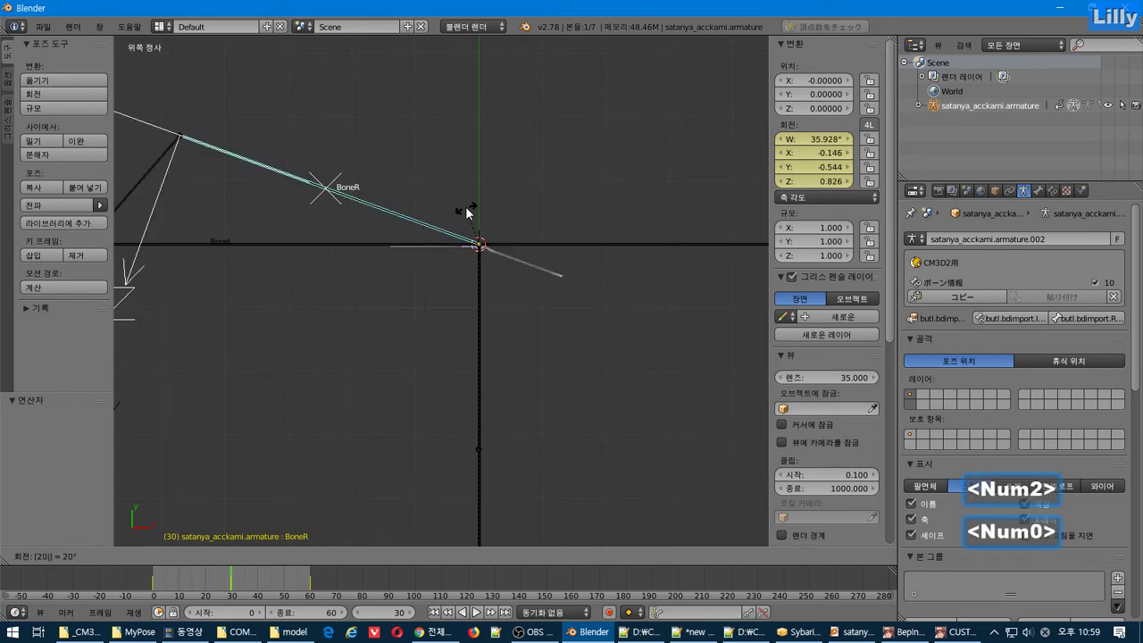
pyautogui.press('Return')
pyautogui.rightClick(808, 152)
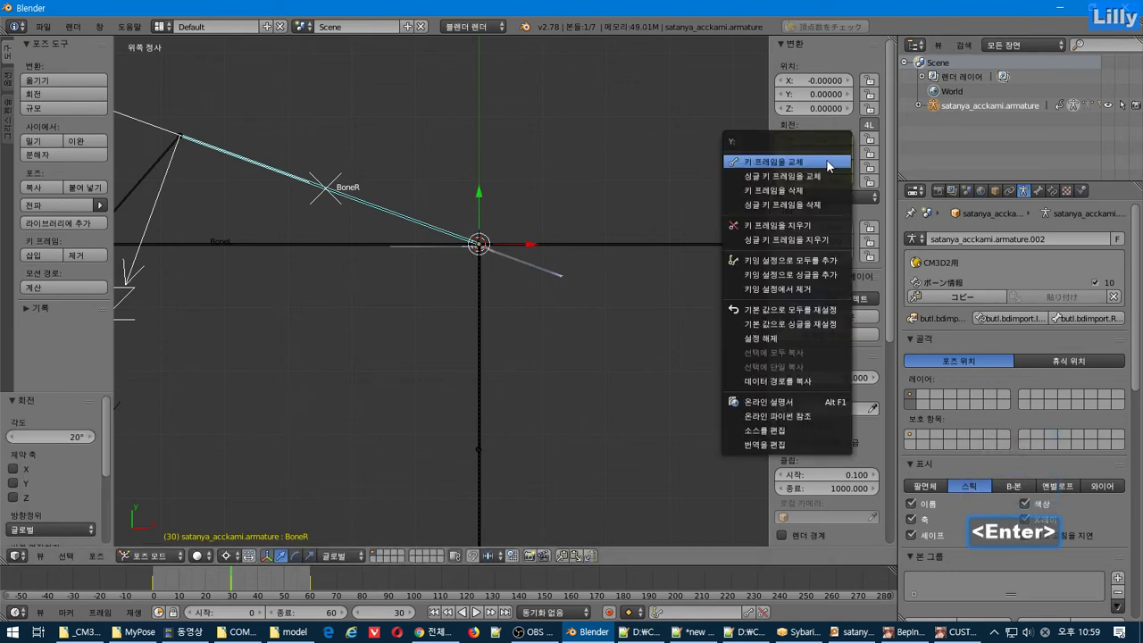
pyautogui.click(790, 158)
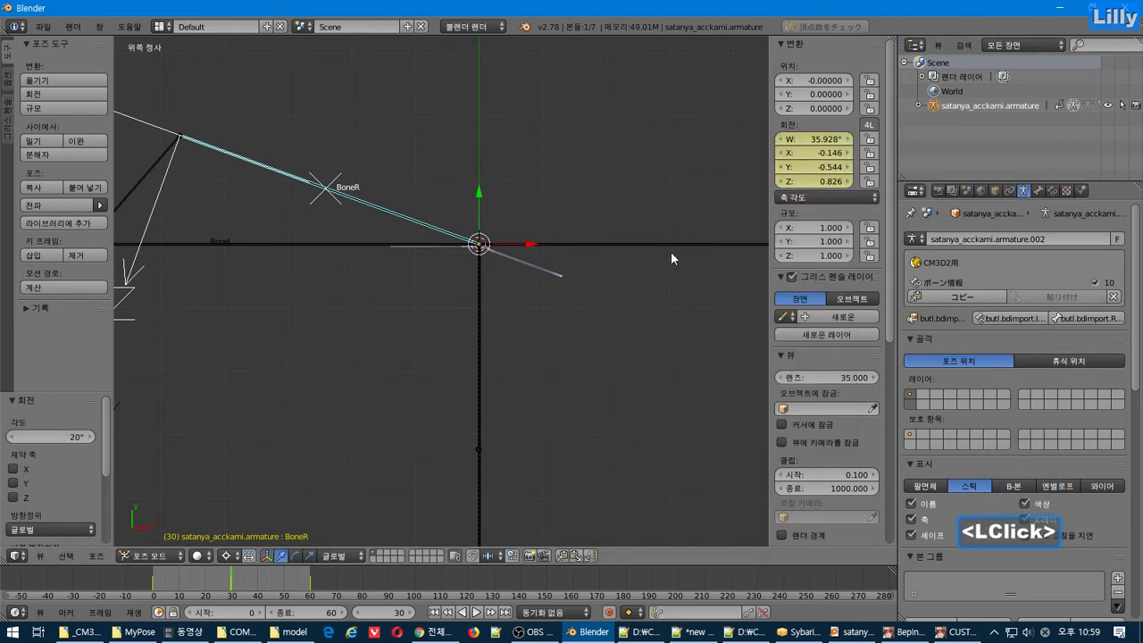
# Rotate BoneL by -20° in the top view at frame 30 and replace its rotation keyframes.
pyautogui.click(328, 243)
pyautogui.press('r')
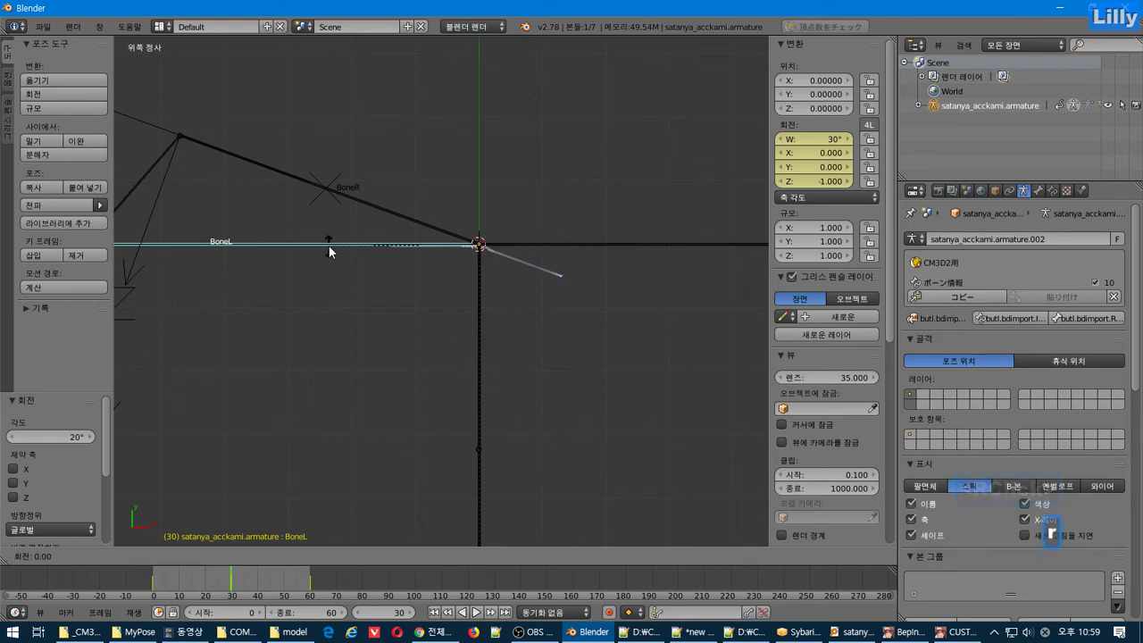
pyautogui.press('KP_2')
pyautogui.press('KP_0')
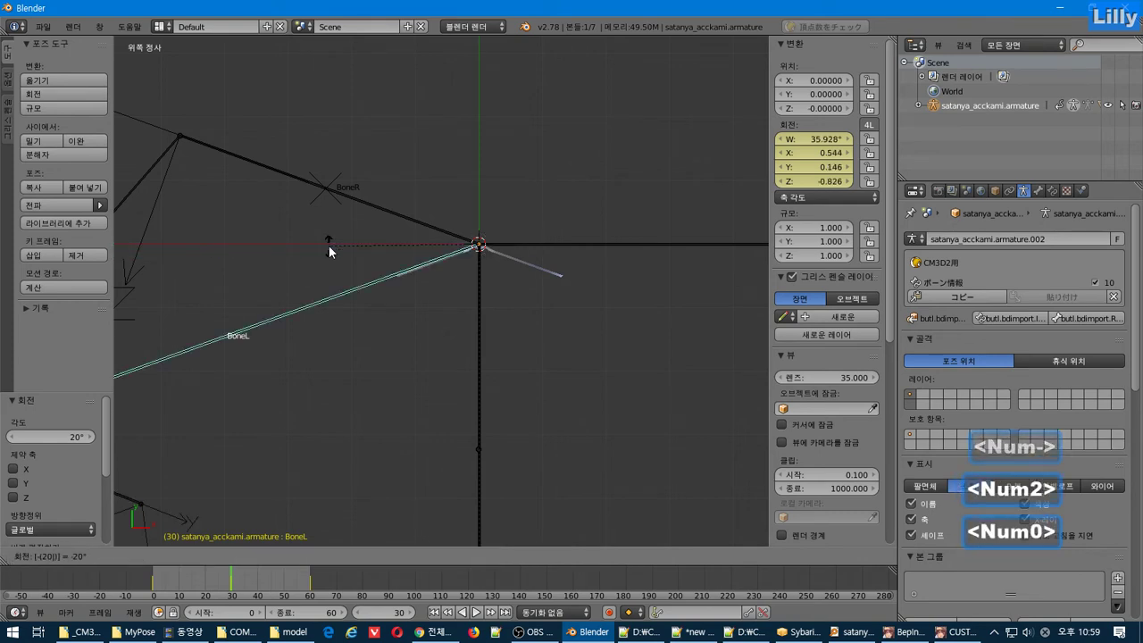
pyautogui.press('Return')
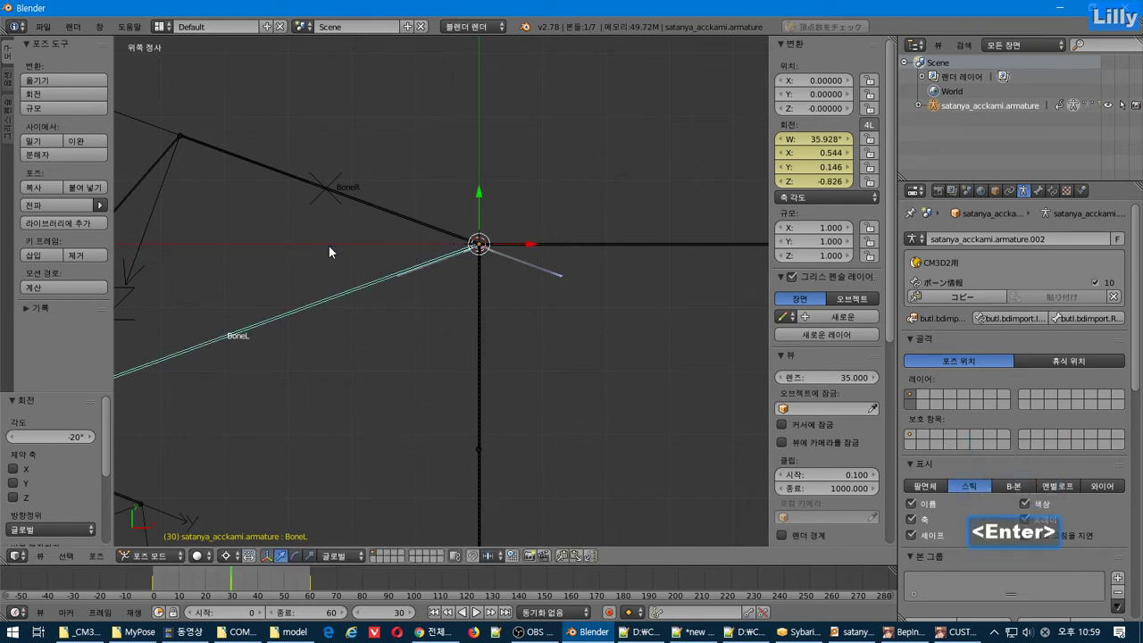
pyautogui.rightClick(777, 165)
pyautogui.click(787, 159)
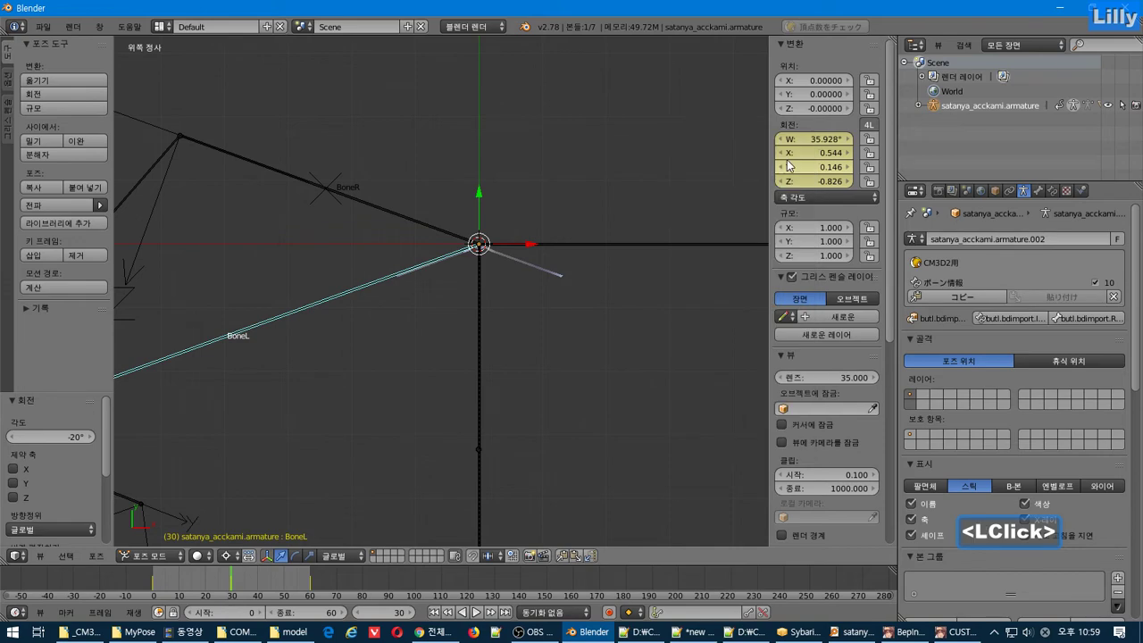
# Export the armature's animation as a CM3D2 motion (.anm) file.
pyautogui.click(43, 26)
pyautogui.click(163, 298)
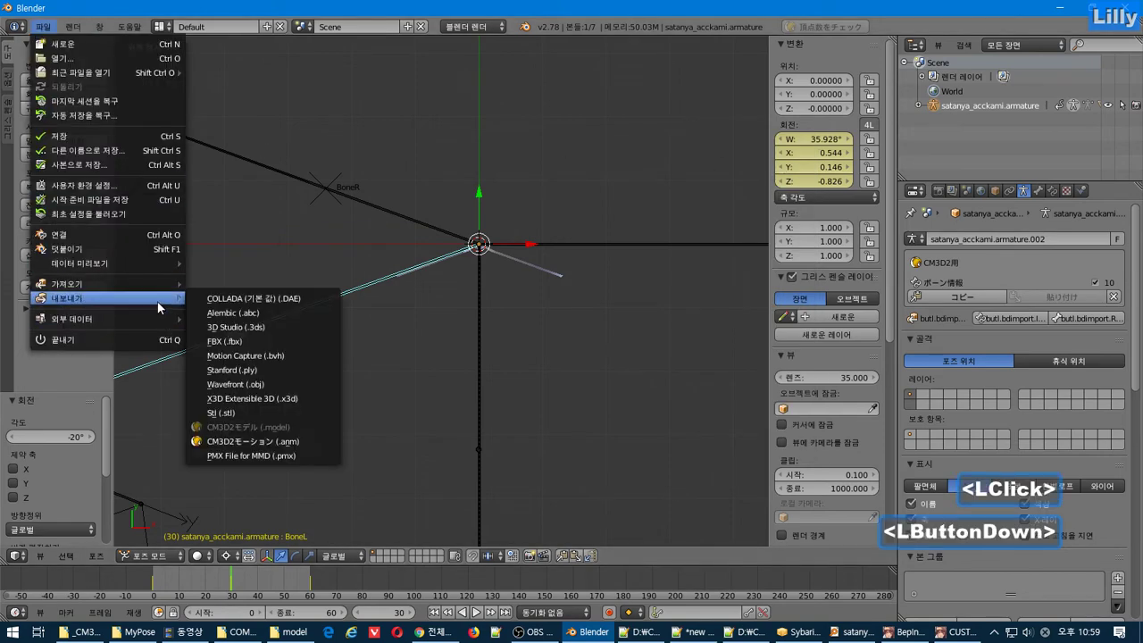
pyautogui.click(259, 439)
pyautogui.press('Return')
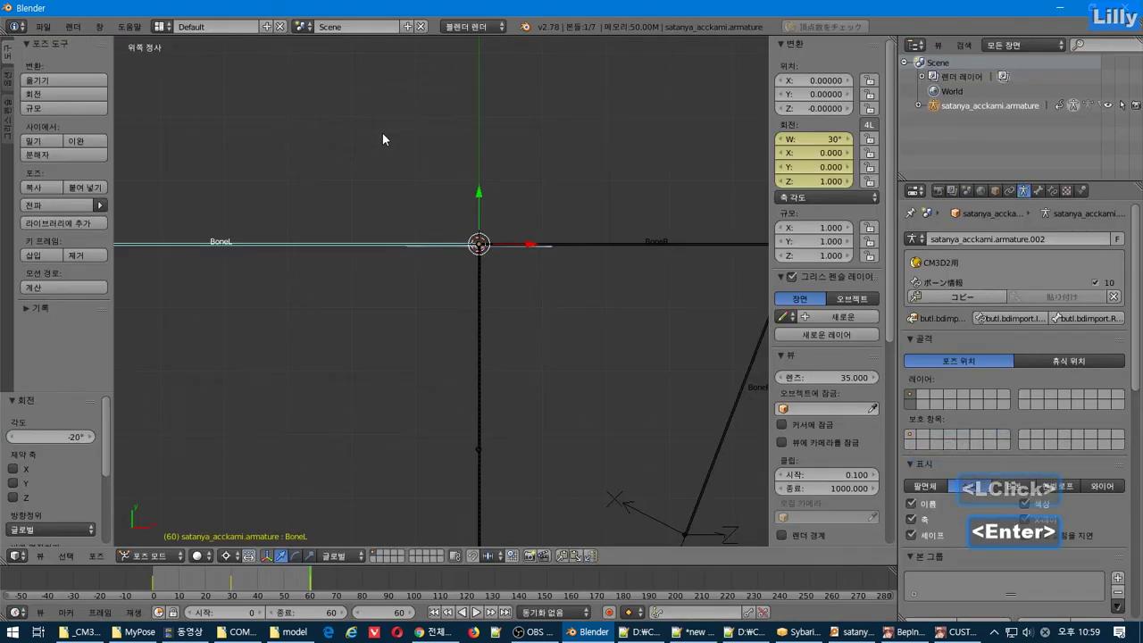
# Switch to Custom Order Maid 3D 2 and examine the bat hair accessory's wing motion up close.
pyautogui.hotkey('alt', 'Tab')
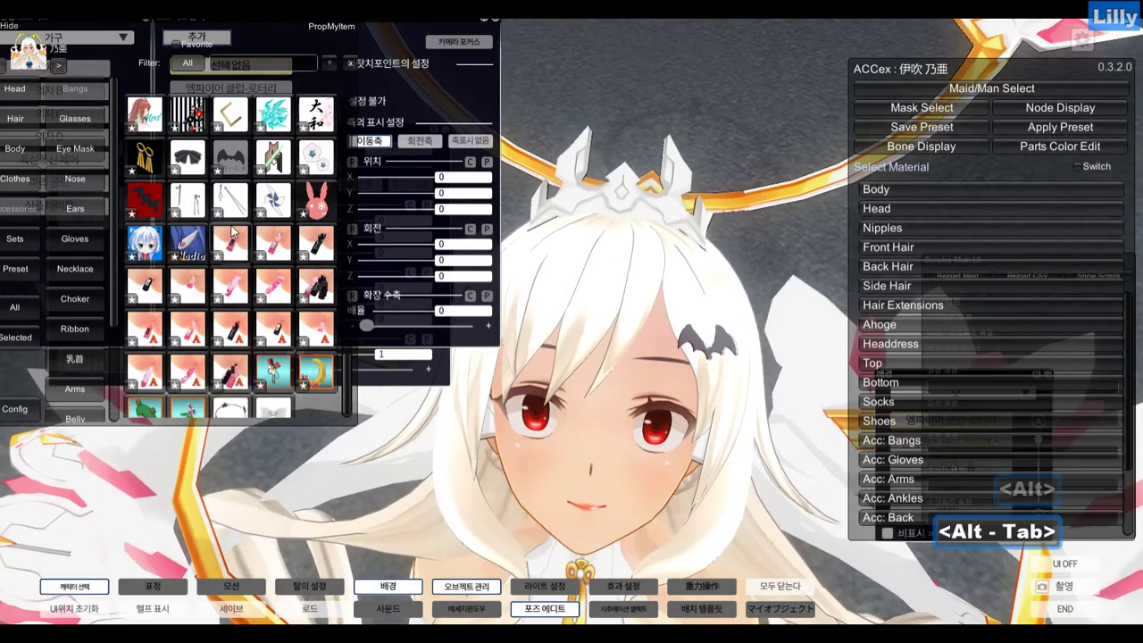
pyautogui.click(688, 354)
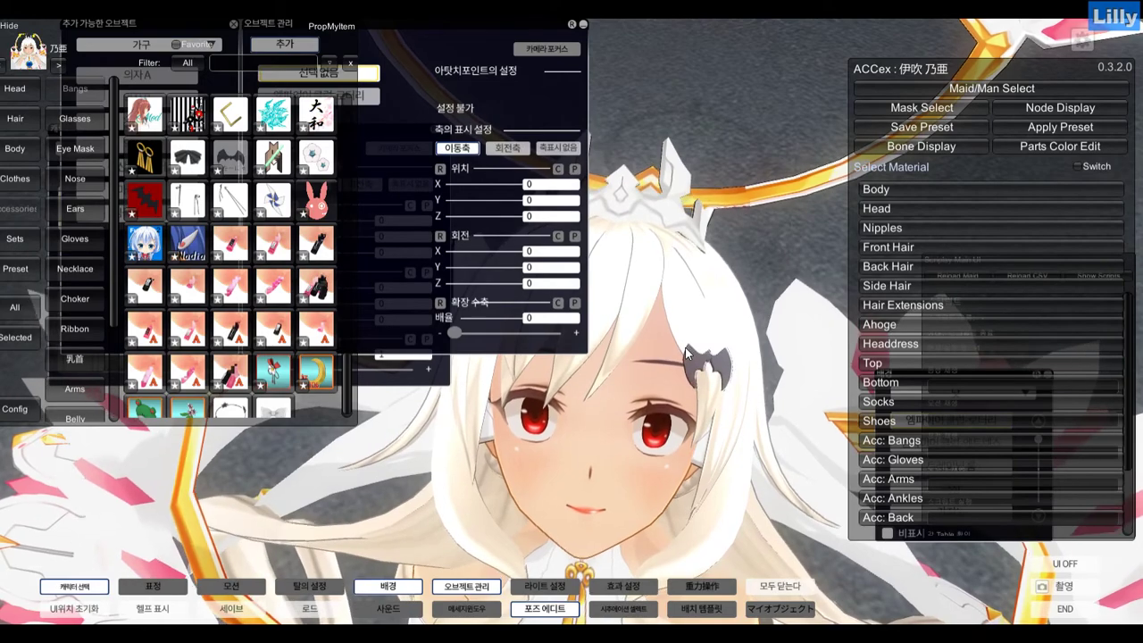
pyautogui.scroll(2, 681, 354)
pyautogui.moveTo(681, 354); pyautogui.dragTo(706, 339, button='right')
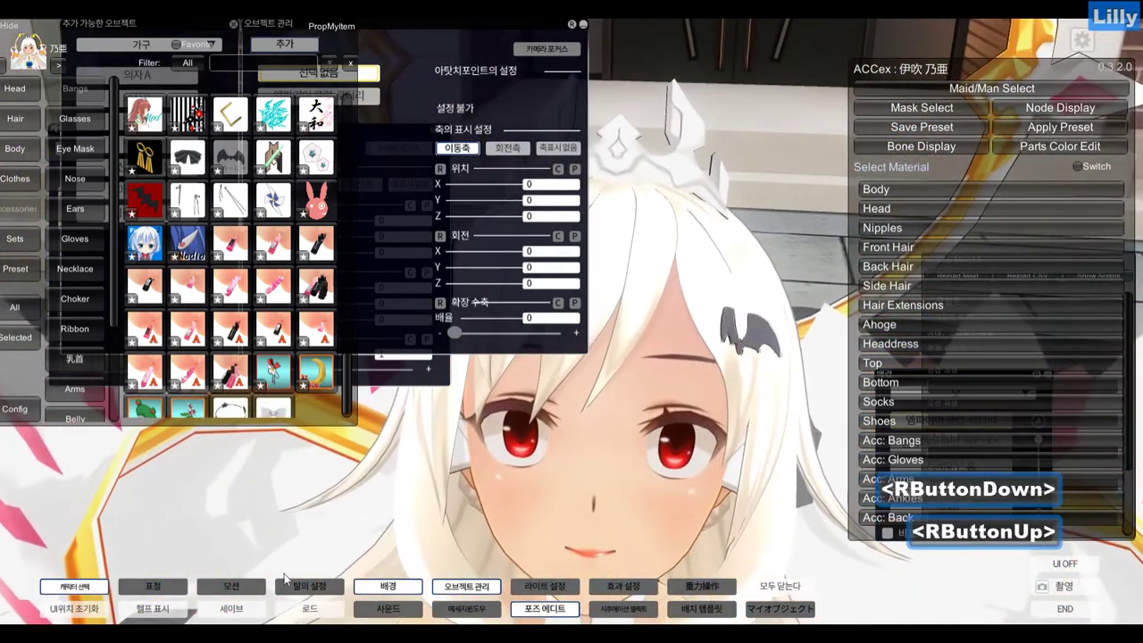
# Turn off the character's face-toward-camera option in the expression settings and inspect the bat wings from other angles.
pyautogui.click(153, 587)
pyautogui.click(719, 415)
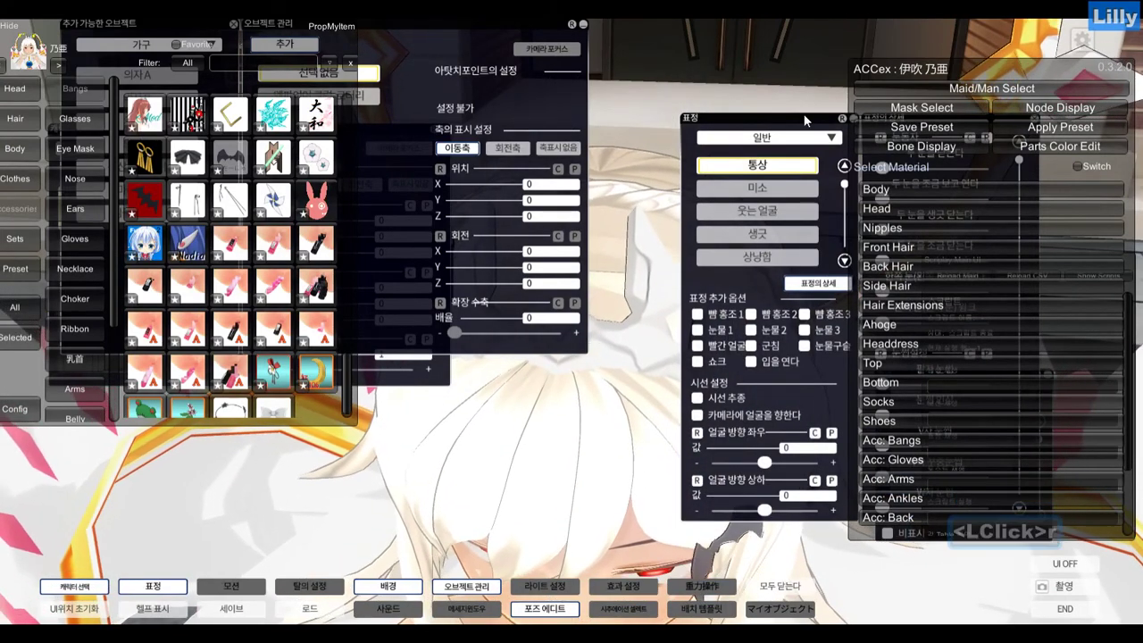
pyautogui.click(816, 284)
pyautogui.moveTo(828, 120); pyautogui.dragTo(747, 120)
pyautogui.click(771, 117)
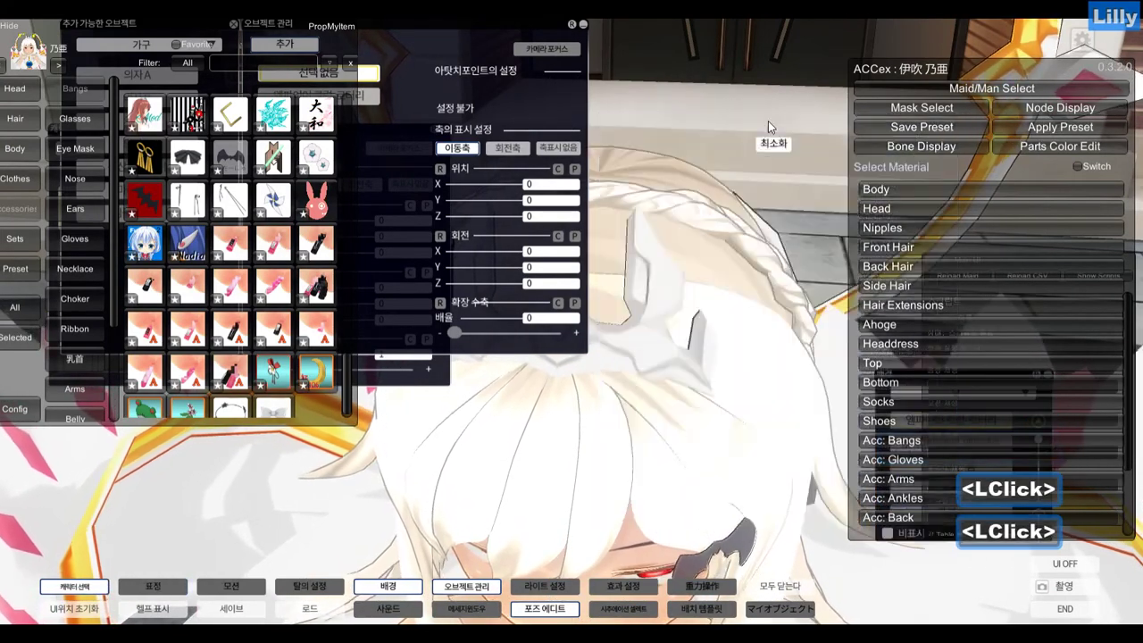
pyautogui.moveTo(750, 368); pyautogui.dragTo(750, 355, button='right')
pyautogui.moveTo(750, 355); pyautogui.dragTo(728, 340, button='middle')
pyautogui.moveTo(727, 340); pyautogui.dragTo(726, 334, button='right')
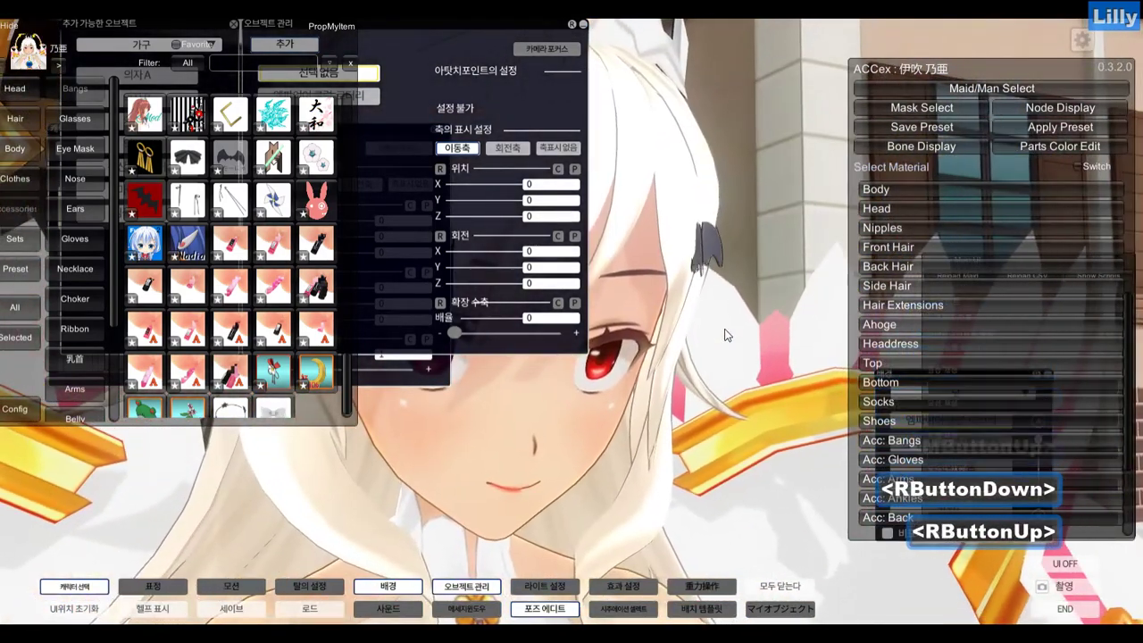
# Switch to Notepad++ and add the line "축각도 모드라서 저렇네.." to the end of the notes.
pyautogui.hotkey('alt', 'Tab')
pyautogui.hotkey('alt', 'Tab')
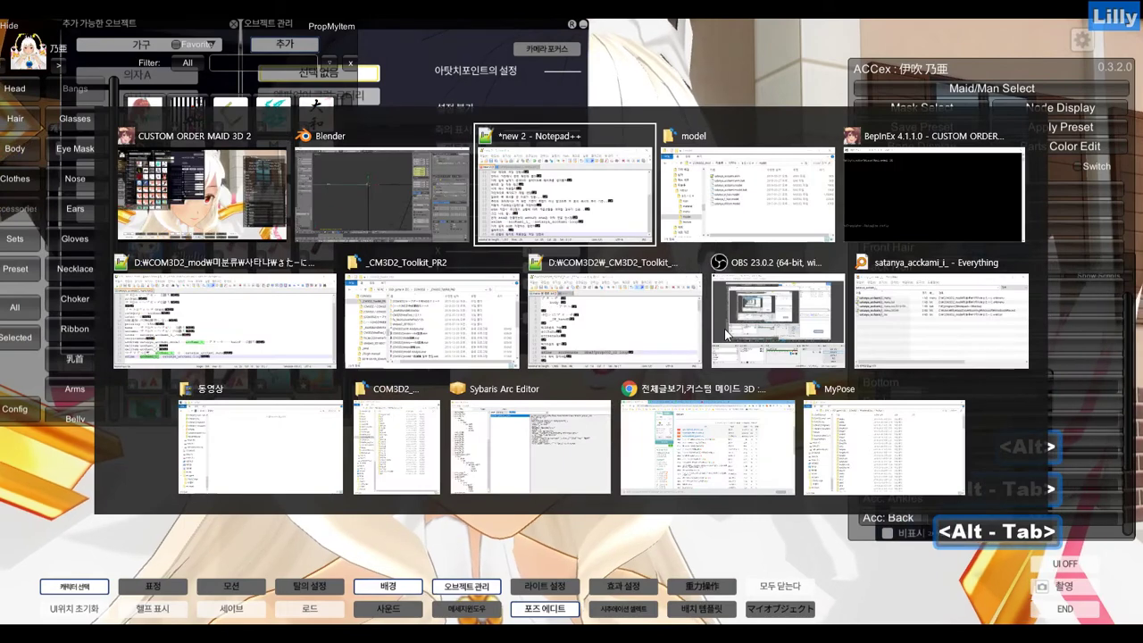
pyautogui.press('Return')
pyautogui.write('축각도 ')
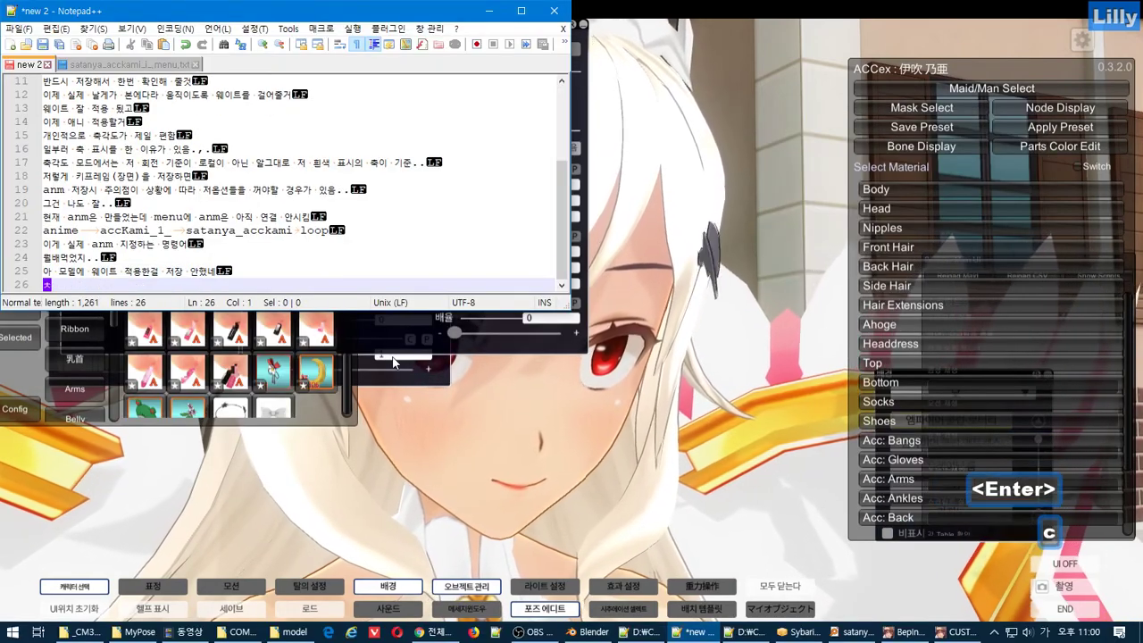
pyautogui.write('모드라서 저러')
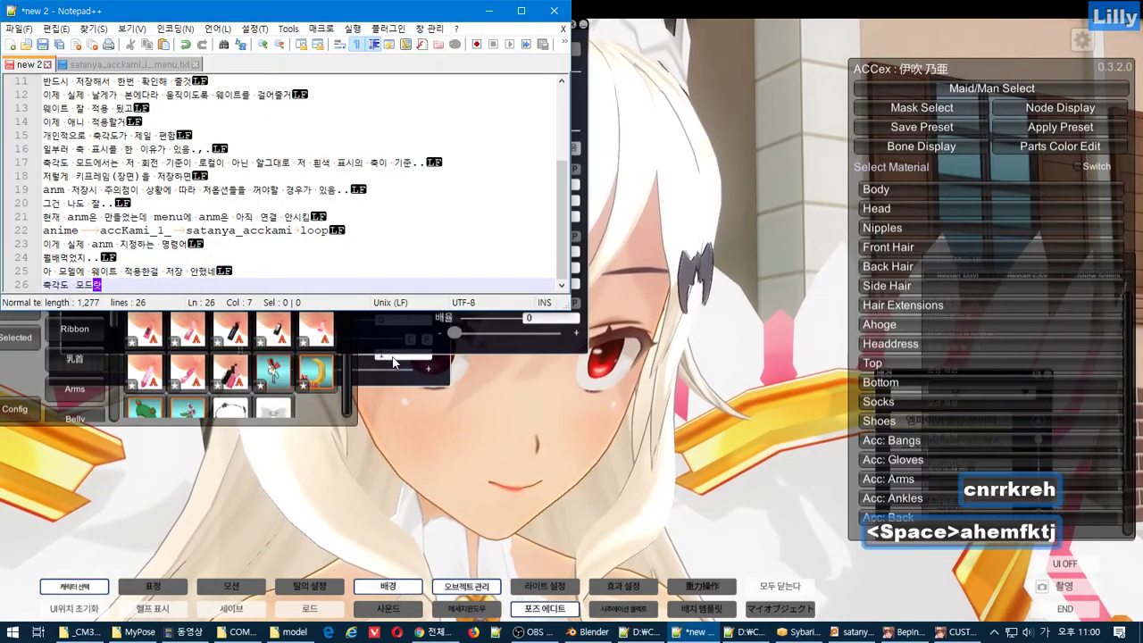
pyautogui.write('ㅎ네..')
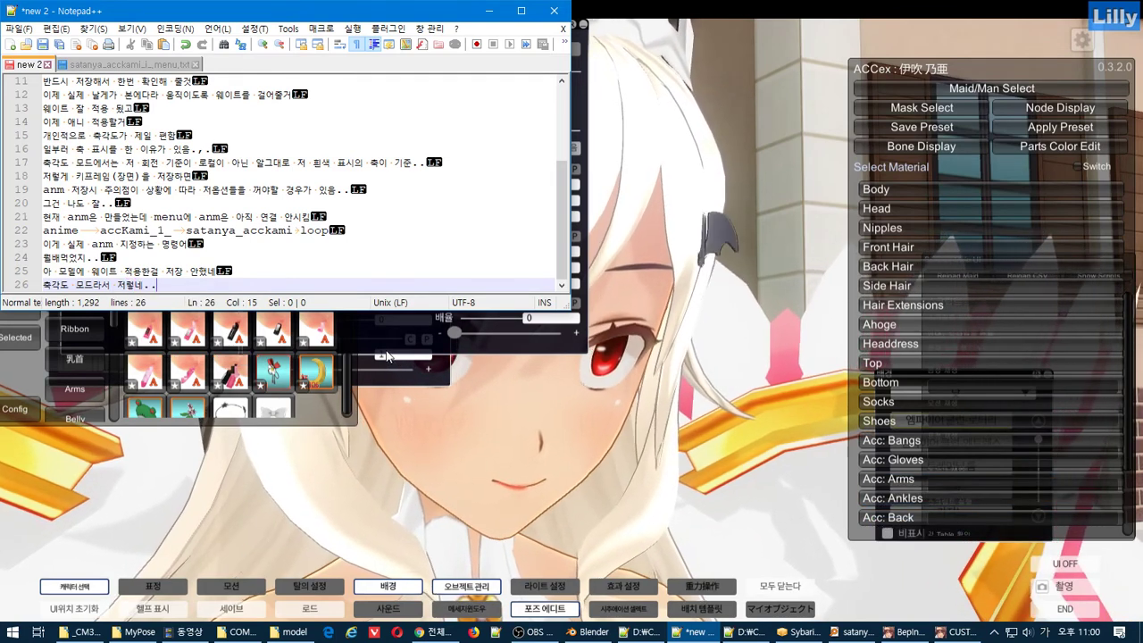
# Switch back to Blender, inspect the wing pose at frame 30 from an angled view, and play the animation.
pyautogui.hotkey('alt', 'Tab')
pyautogui.hotkey('alt', 'Tab')
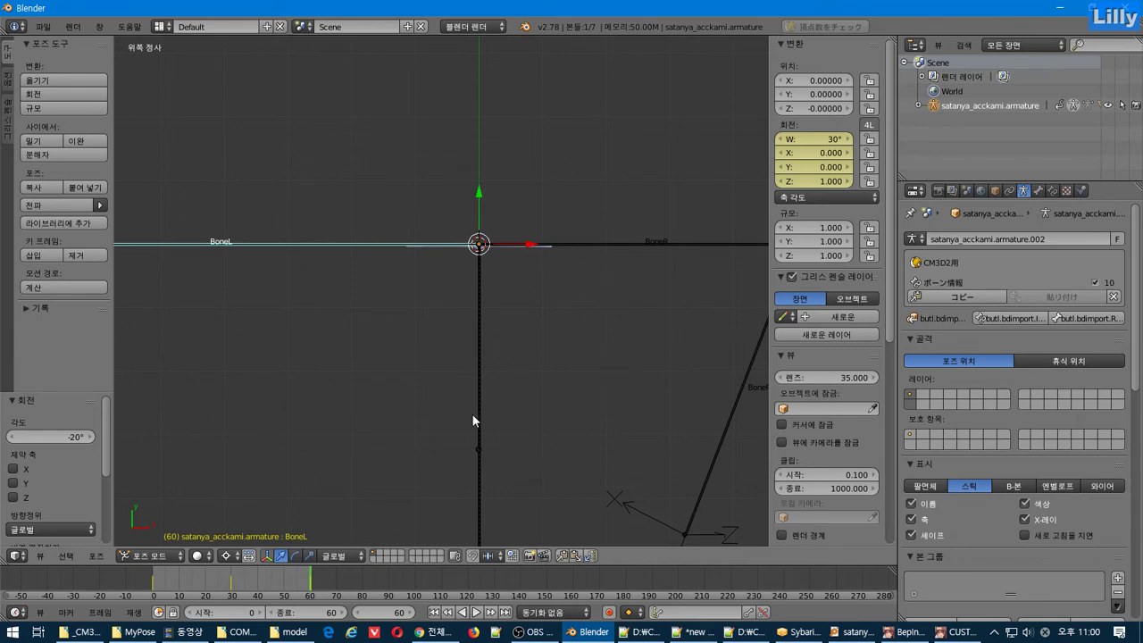
pyautogui.click(235, 586)
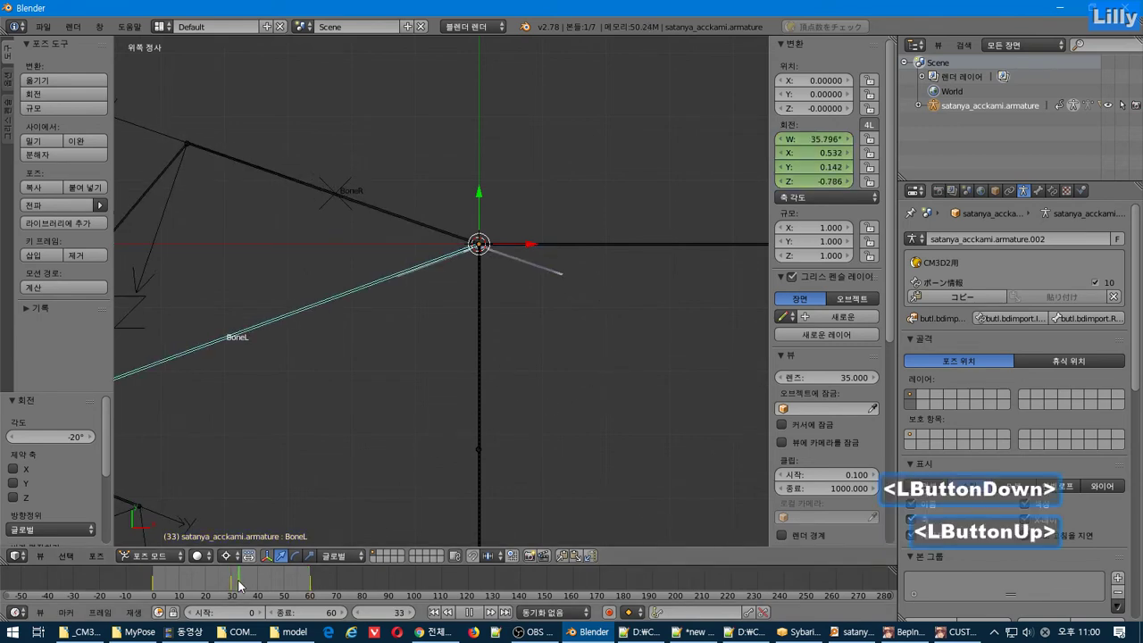
pyautogui.moveTo(235, 586); pyautogui.dragTo(232, 587)
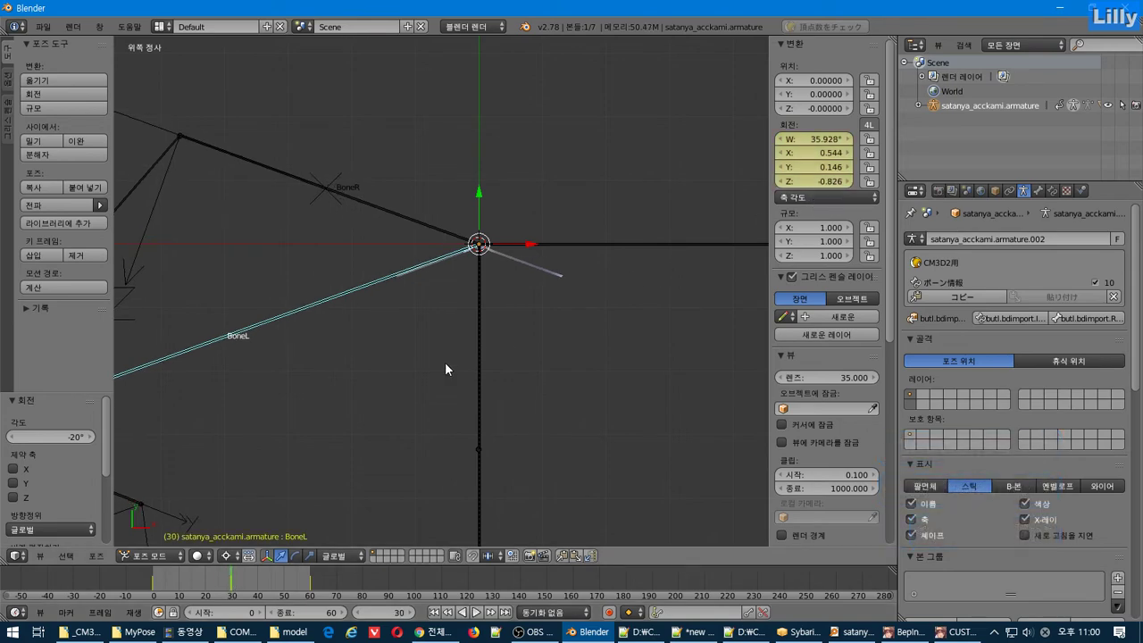
pyautogui.moveTo(447, 366); pyautogui.dragTo(583, 242, button='middle')
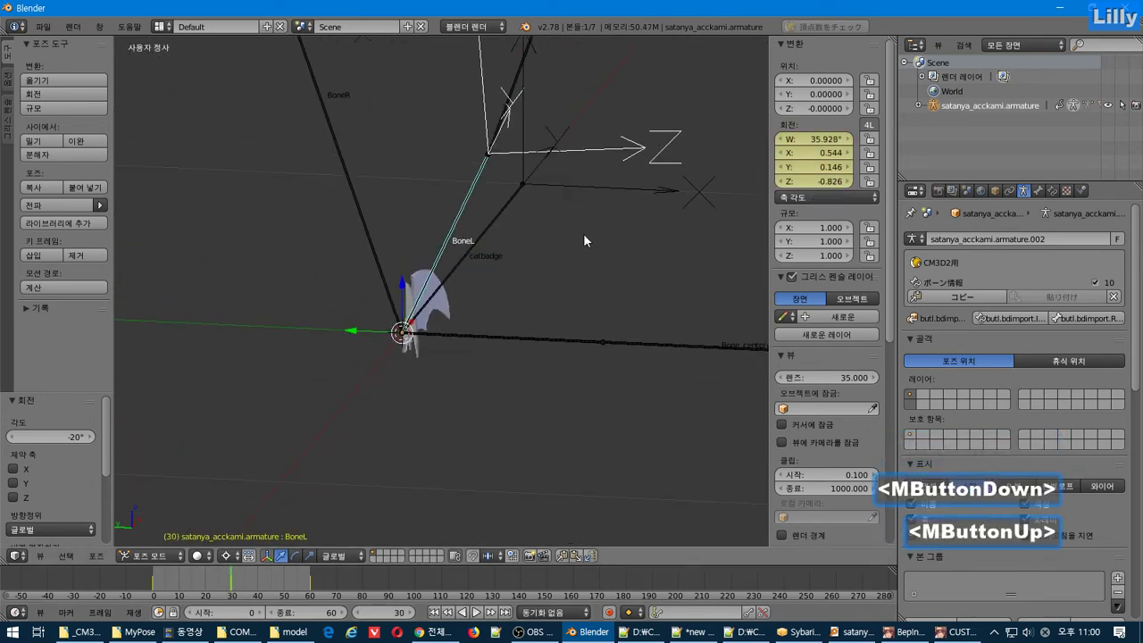
pyautogui.hotkey('alt', 'a')
# Go to frame 0 and change BoneL's rotation mode to ZYX Euler.
pyautogui.click(153, 576)
pyautogui.moveTo(154, 576)
pyautogui.mouseDown()
pyautogui.moveTo(193, 590)
pyautogui.moveTo(202, 575)
pyautogui.moveTo(196, 590)
pyautogui.moveTo(152, 581)
pyautogui.mouseUp()
pyautogui.click(819, 195)
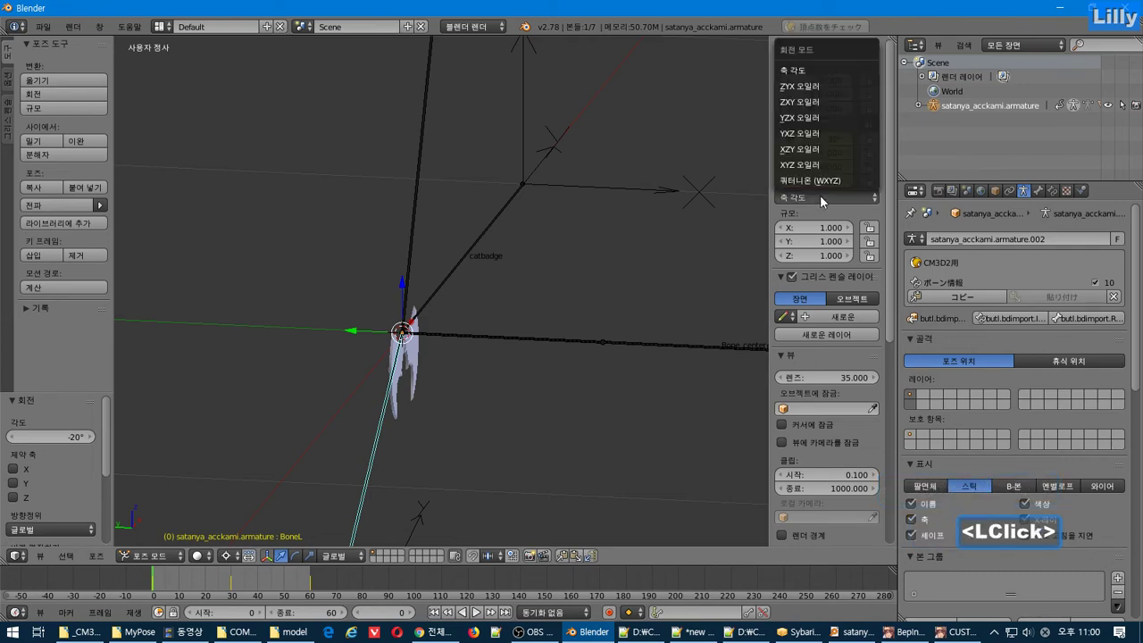
pyautogui.click(838, 86)
# Try out BoneL's Euler rotations, setting X to -1.4° and Y to 1.4°, and undo the trial Z rotation.
pyautogui.scroll(-3, 463, 472)
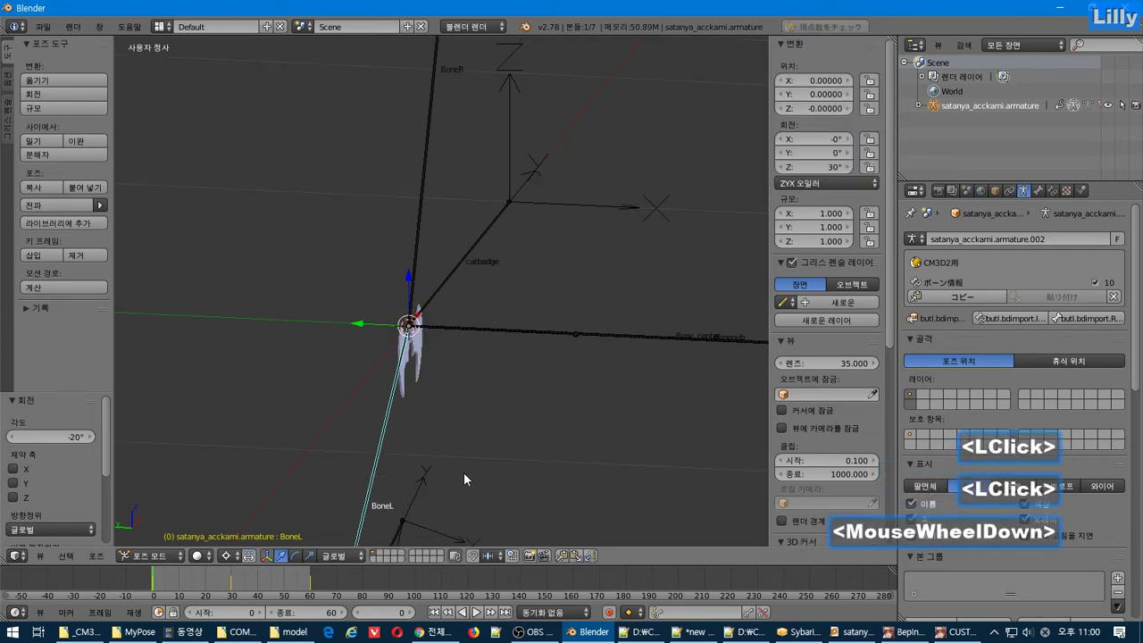
pyautogui.moveTo(463, 472); pyautogui.dragTo(611, 298, button='middle')
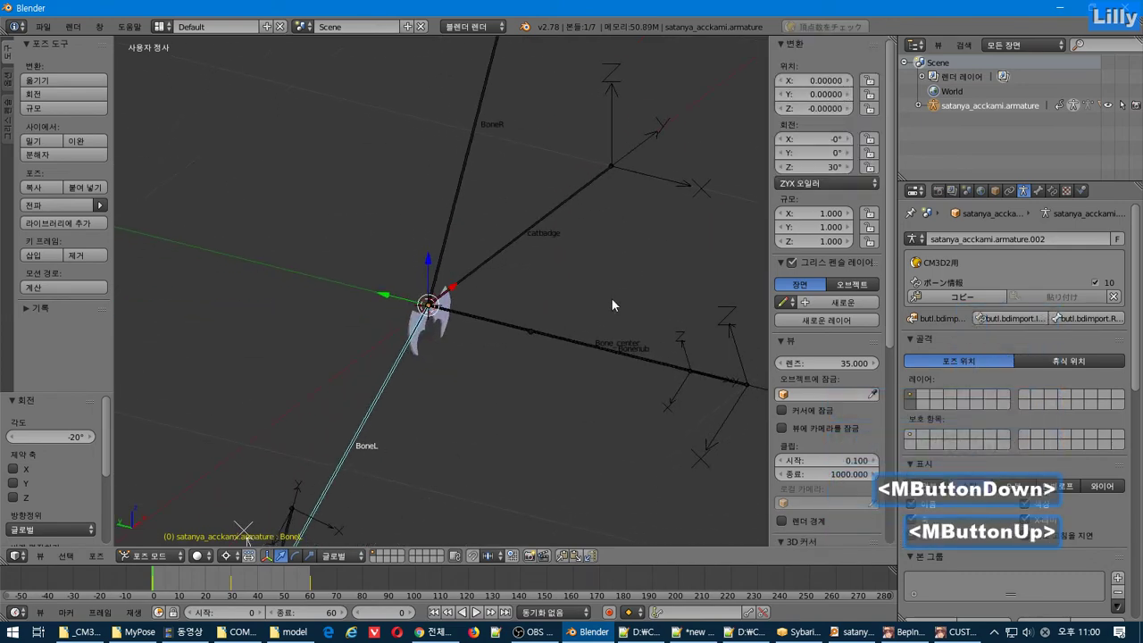
pyautogui.click(250, 530)
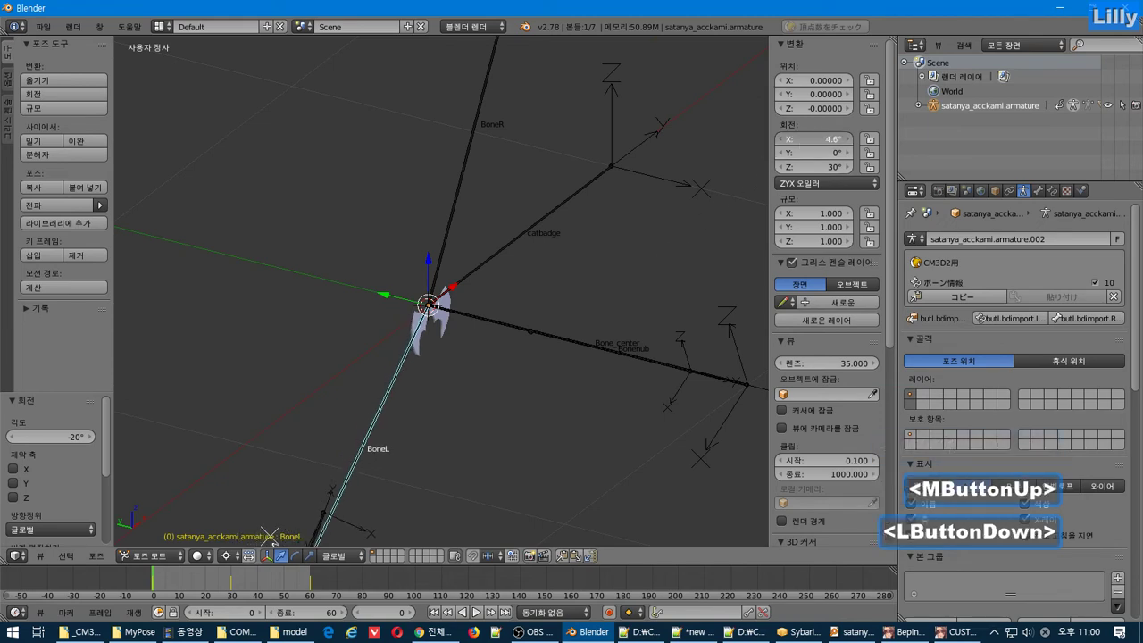
pyautogui.moveTo(270, 534); pyautogui.dragTo(233, 527)
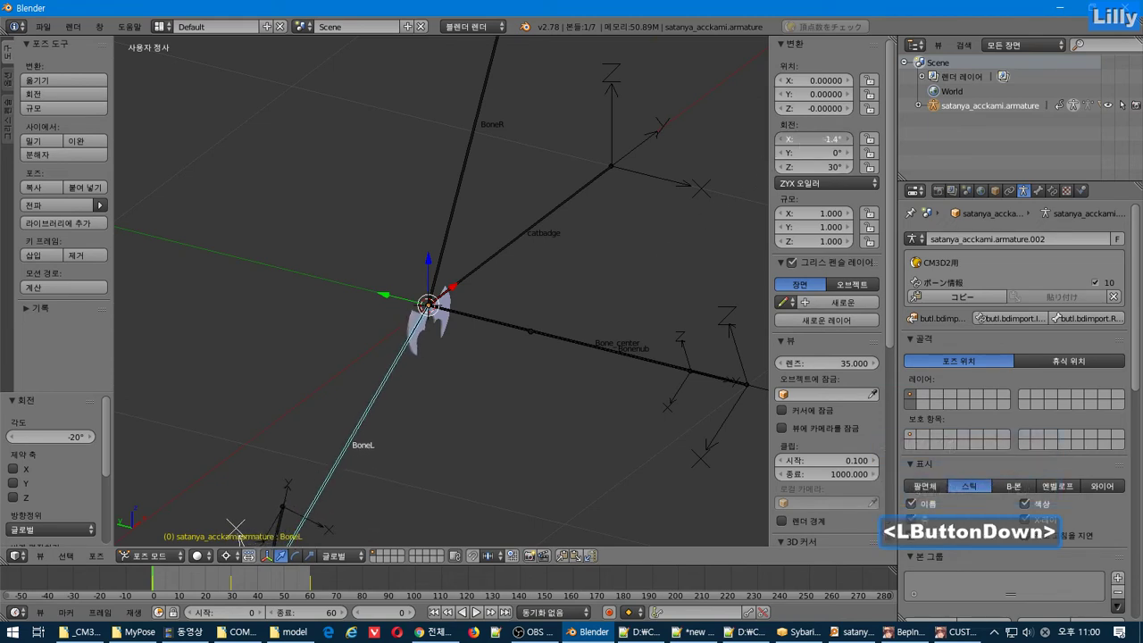
pyautogui.moveTo(826, 139); pyautogui.dragTo(827, 168)
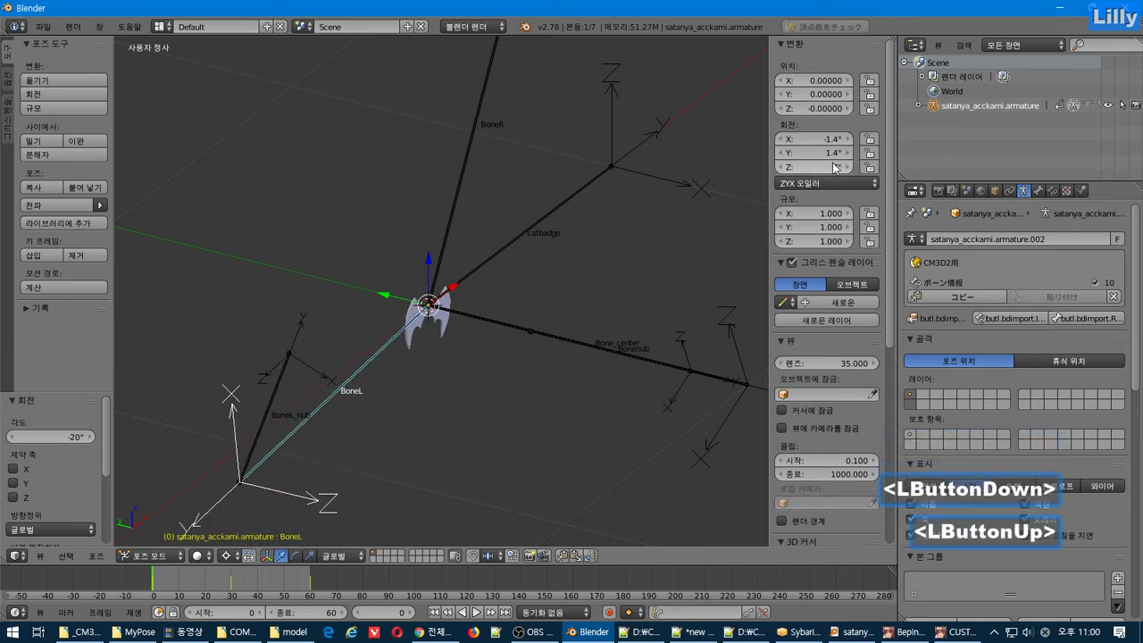
pyautogui.hotkey('ctrl', 'z')
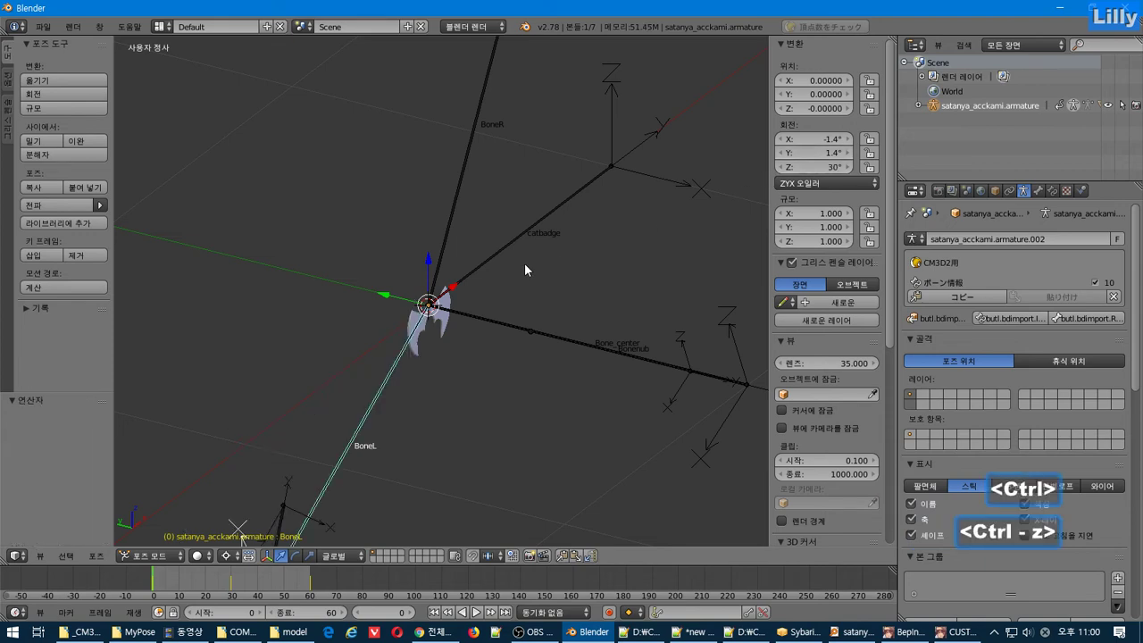
# Undo the trial X and Y rotations on BoneL.
pyautogui.hotkey('ctrl', 'z')
pyautogui.hotkey('ctrl', 'z')
pyautogui.hotkey('ctrl', 'z')
pyautogui.moveTo(514, 265); pyautogui.dragTo(435, 262, button='middle')
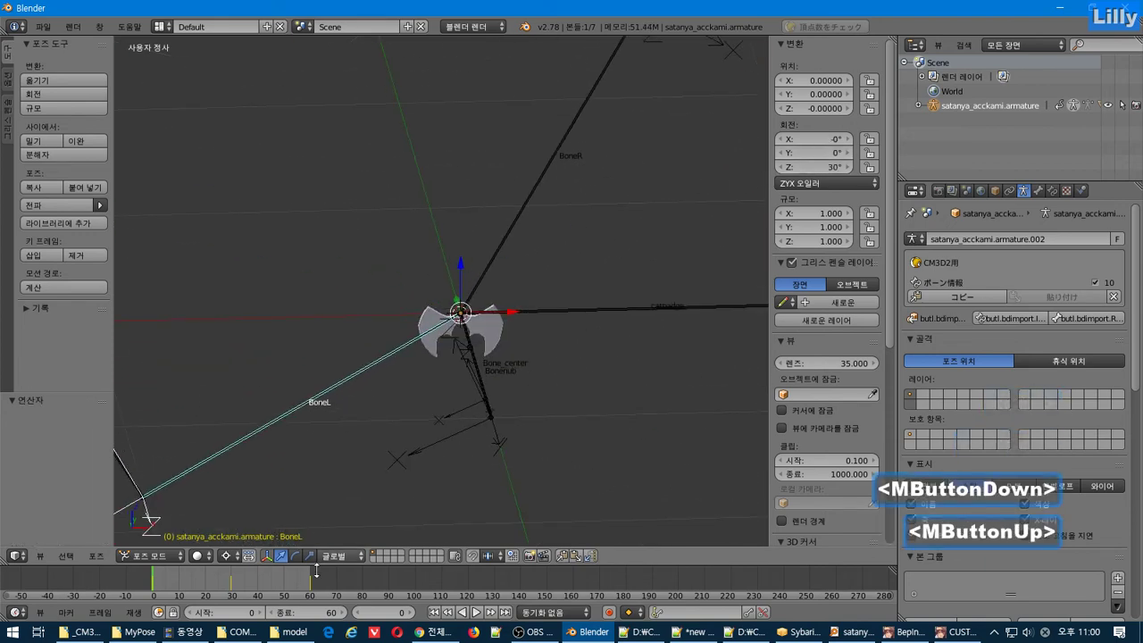
# Keyframe BoneL's Euler rotation at frame 0 and again at frame 60.
pyautogui.moveTo(223, 580); pyautogui.dragTo(131, 580)
pyautogui.rightClick(813, 148)
pyautogui.click(813, 146)
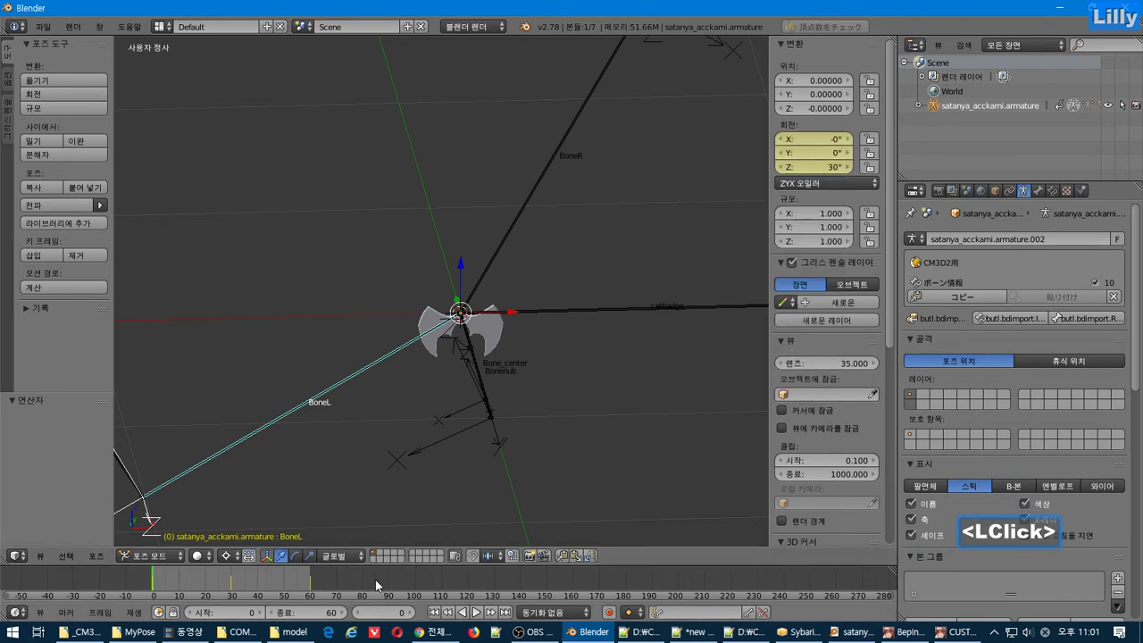
pyautogui.moveTo(375, 579); pyautogui.dragTo(311, 606)
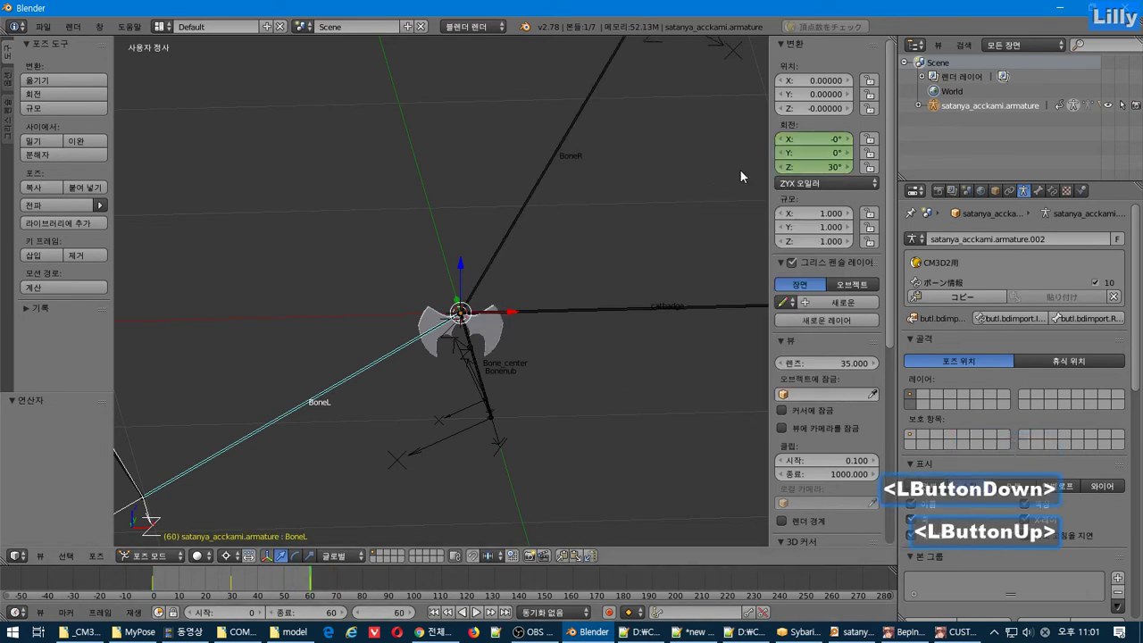
pyautogui.rightClick(820, 151)
pyautogui.click(821, 153)
# Go to frame 30 and set BoneL's Z rotation to -30°.
pyautogui.moveTo(230, 583); pyautogui.dragTo(231, 581)
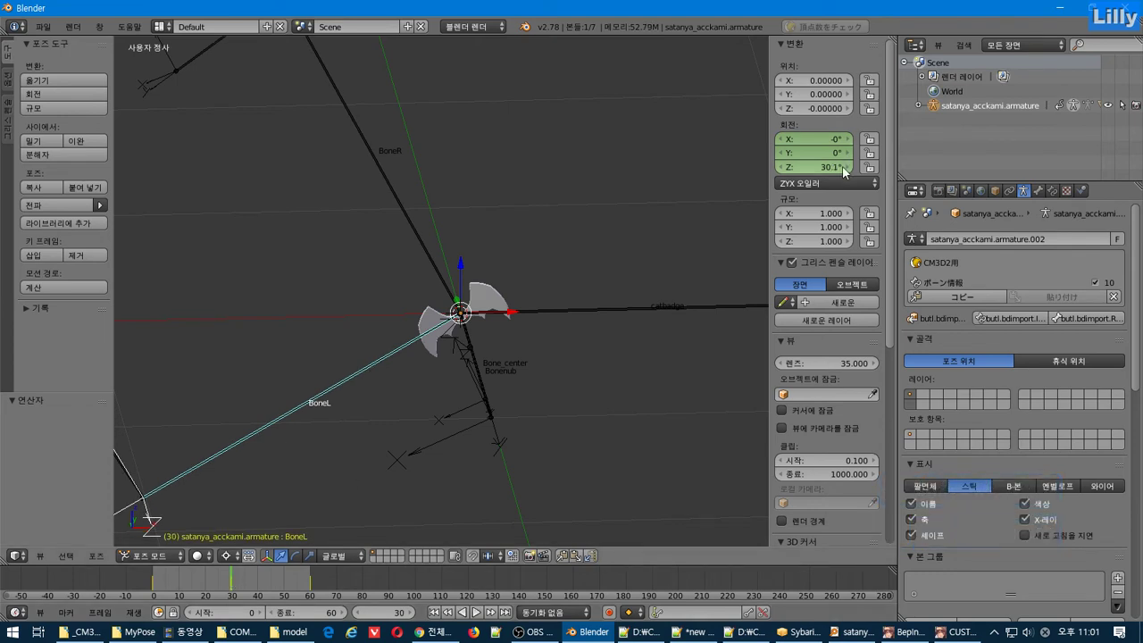
pyautogui.click(803, 169)
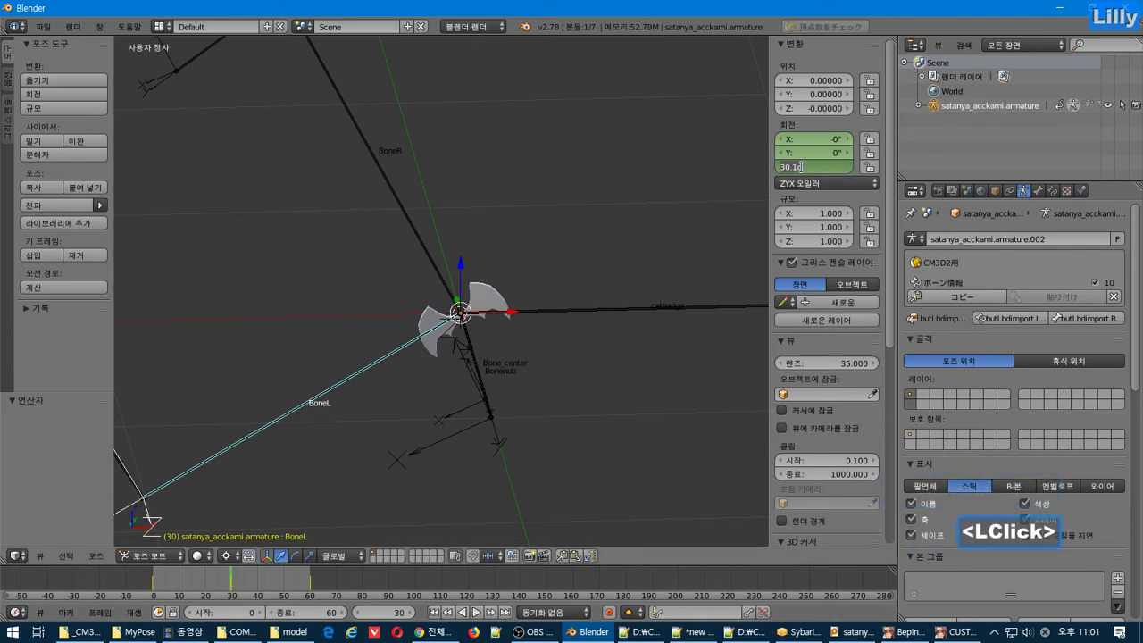
pyautogui.write('-3')
pyautogui.press('Return')
pyautogui.press('KP_0')
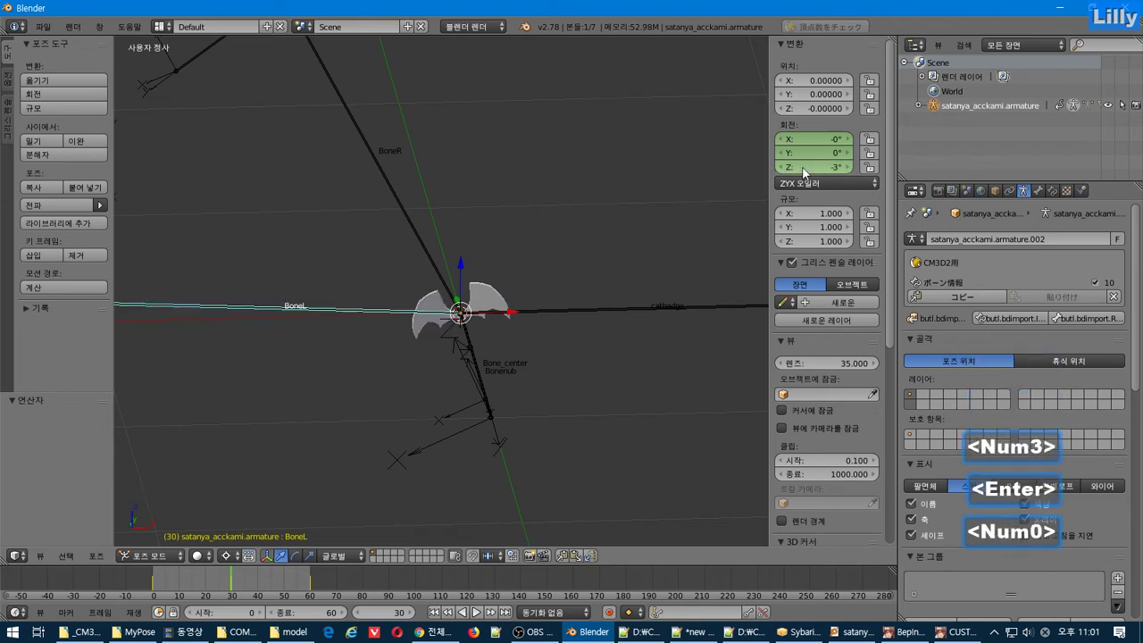
pyautogui.click(802, 170)
pyautogui.write('-30')
pyautogui.press('Return')
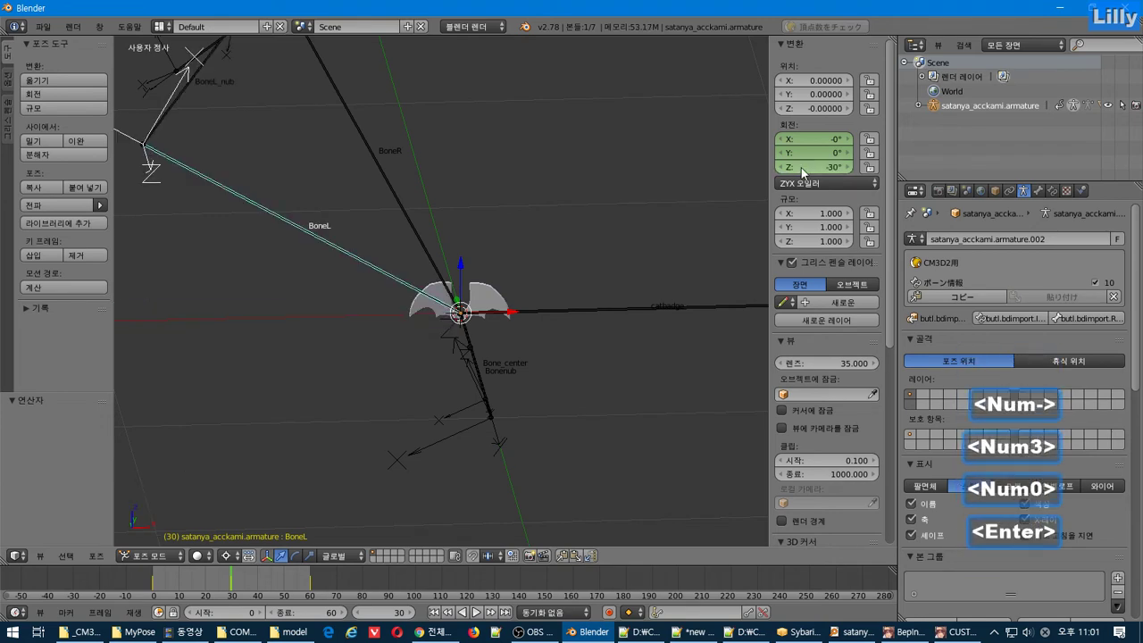
# Set BoneL's X rotation to 20° and insert a rotation keyframe at frame 30.
pyautogui.moveTo(402, 349); pyautogui.dragTo(336, 406, button='middle')
pyautogui.moveTo(808, 137)
pyautogui.mouseDown()
pyautogui.moveTo(826, 139)
pyautogui.moveTo(804, 141)
pyautogui.mouseUp()
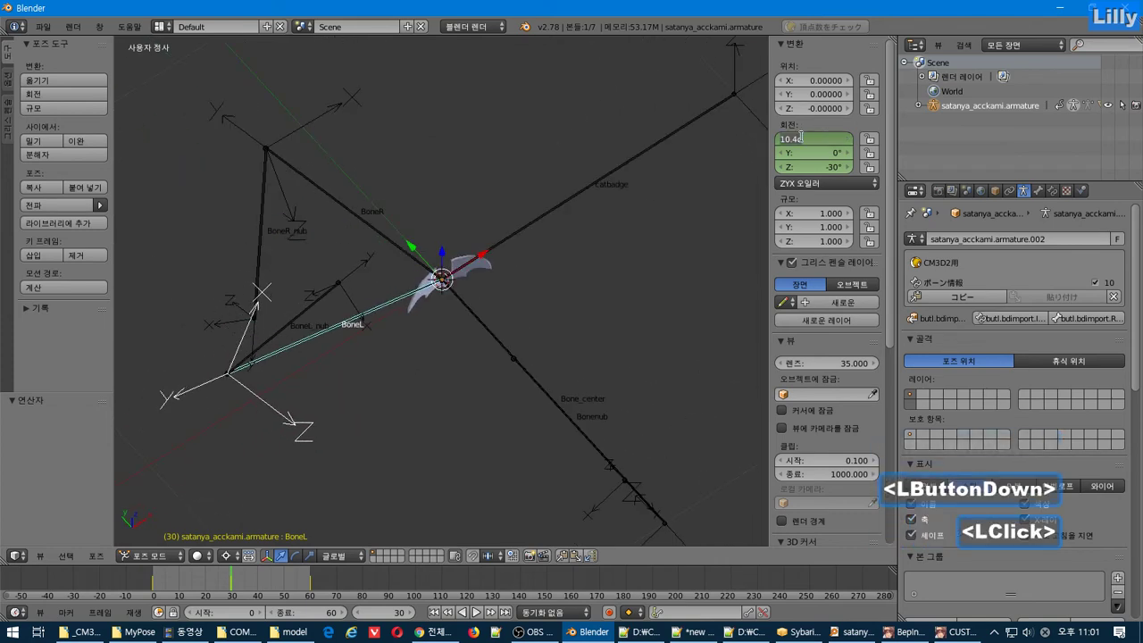
pyautogui.write('20')
pyautogui.press('Return')
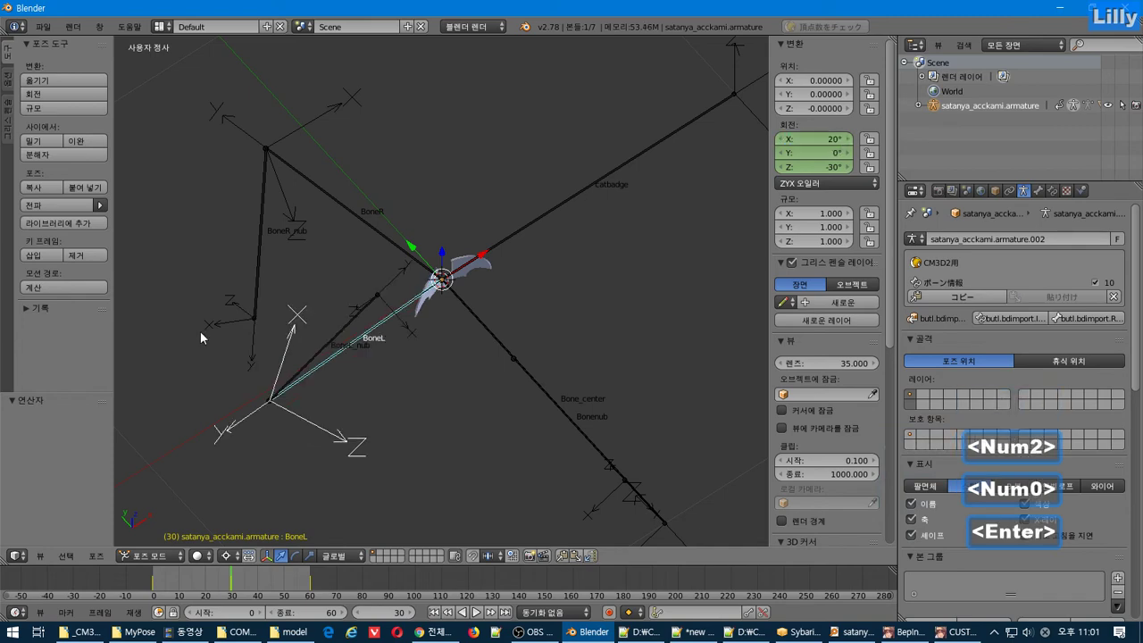
pyautogui.moveTo(200, 331); pyautogui.dragTo(420, 375, button='middle')
pyautogui.rightClick(830, 143)
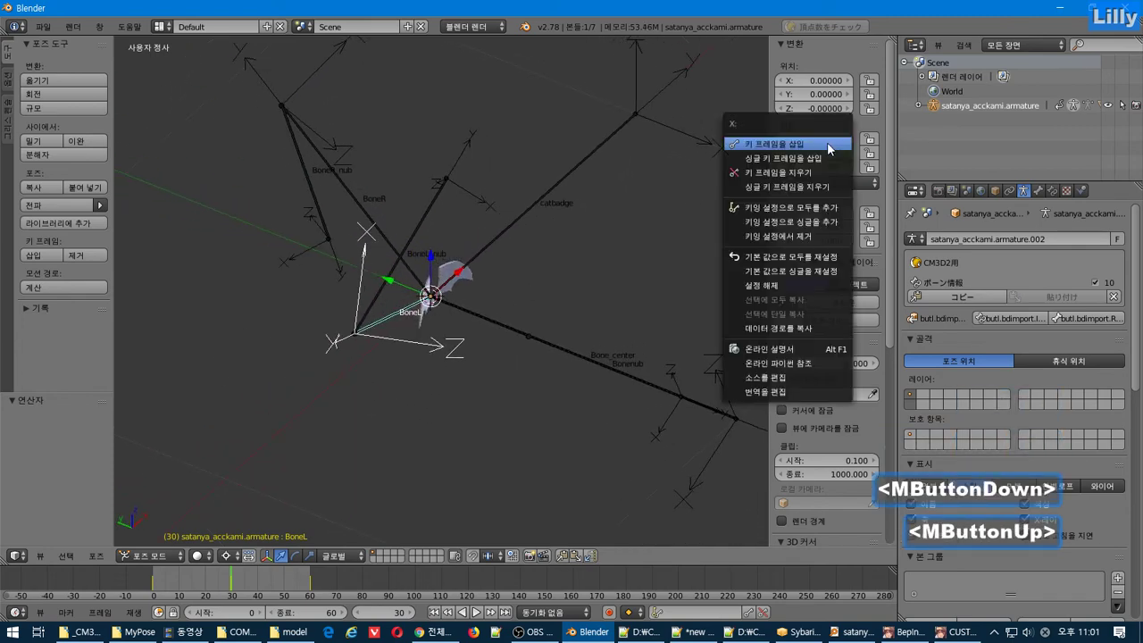
pyautogui.click(831, 144)
# Return to frame 0, select BoneR and change its rotation mode to ZYX Euler.
pyautogui.click(175, 576)
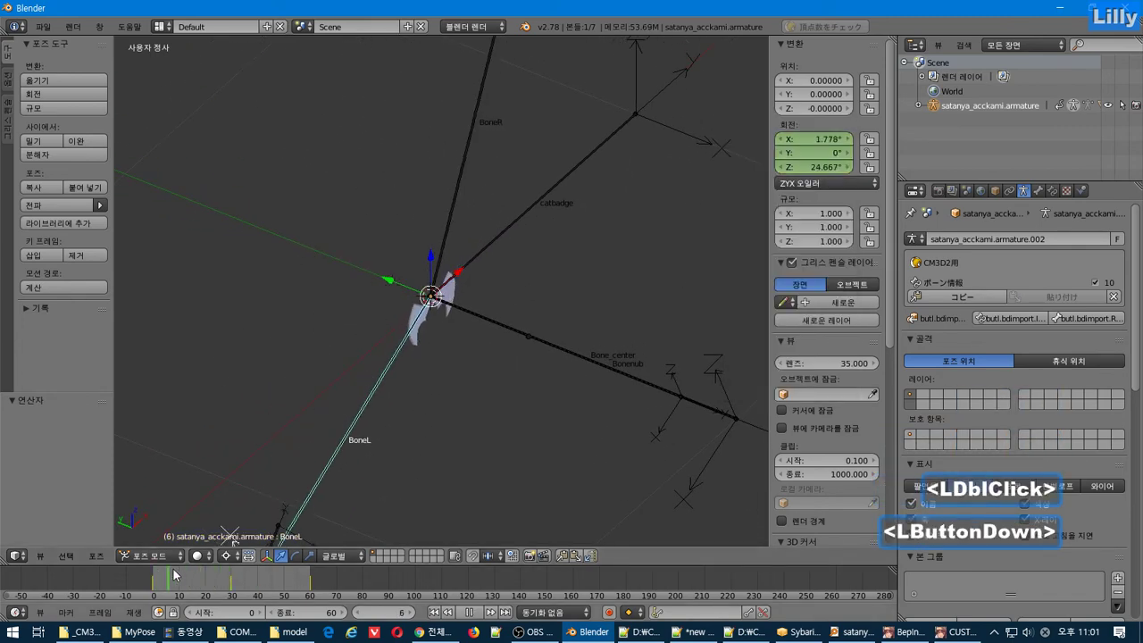
pyautogui.moveTo(175, 576); pyautogui.dragTo(154, 585)
pyautogui.moveTo(464, 267); pyautogui.dragTo(525, 214, button='middle')
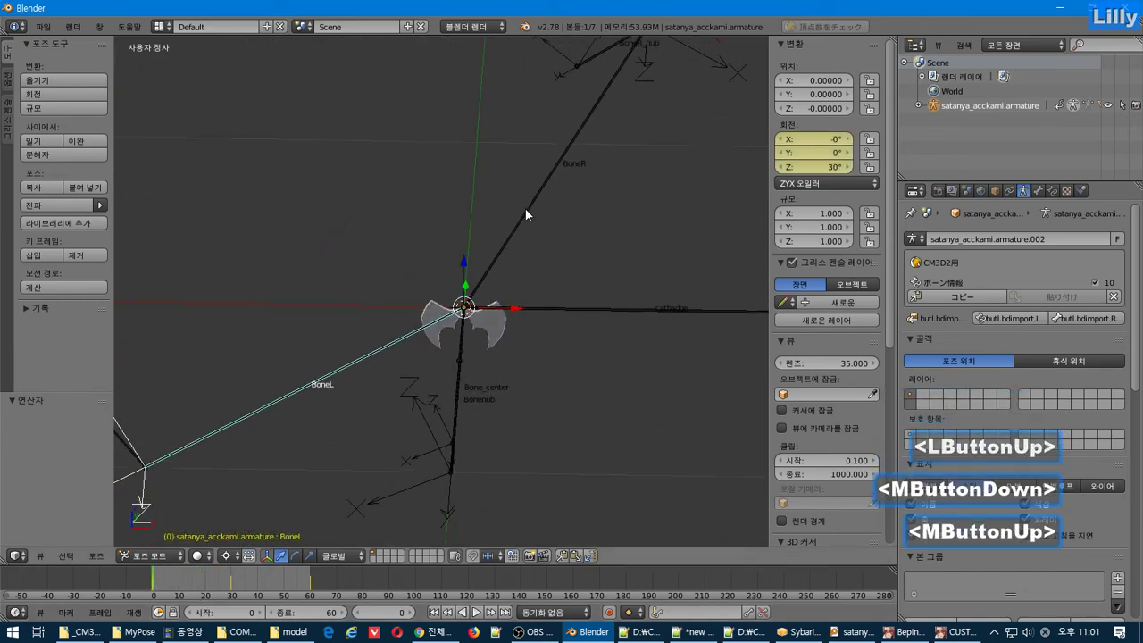
pyautogui.rightClick(525, 215)
pyautogui.click(851, 195)
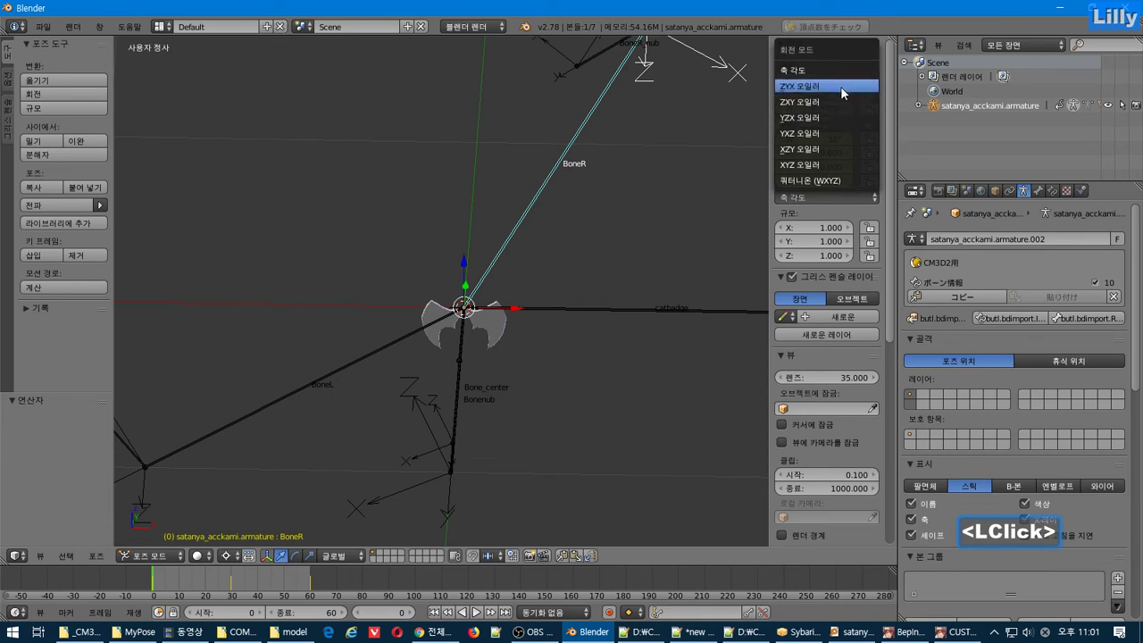
pyautogui.click(841, 86)
# Keyframe BoneR's Euler rotation at frame 0 and again at frame 60.
pyautogui.moveTo(561, 411)
pyautogui.mouseDown(button='middle')
pyautogui.moveTo(642, 401)
pyautogui.moveTo(567, 412)
pyautogui.mouseUp(button='middle')
pyautogui.rightClick(835, 155)
pyautogui.doubleClick(830, 145)
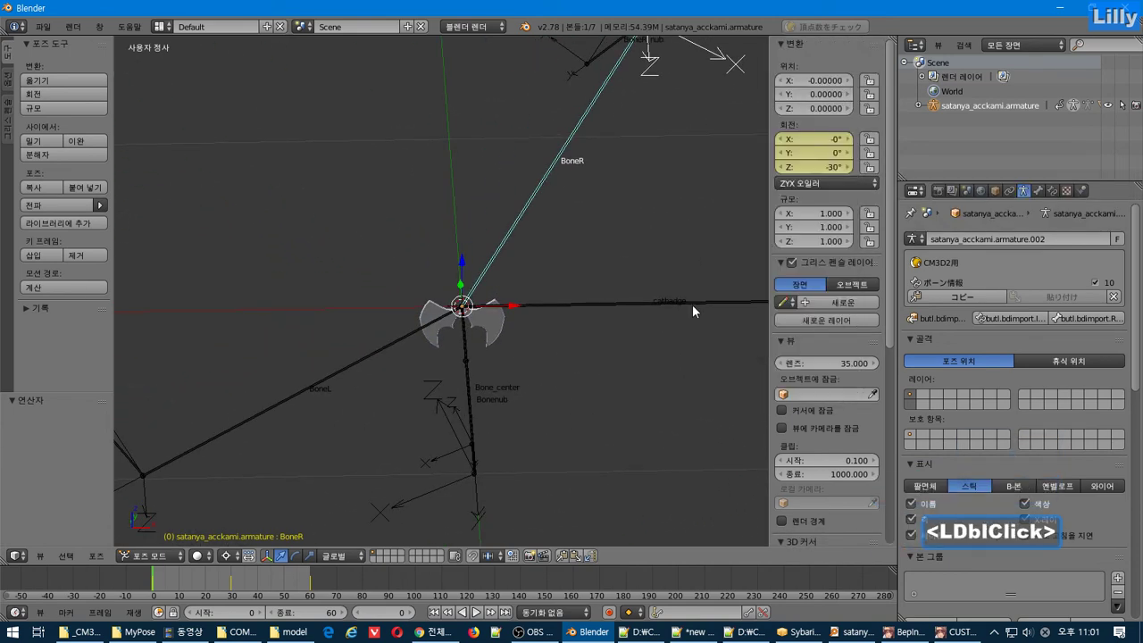
pyautogui.click(504, 612)
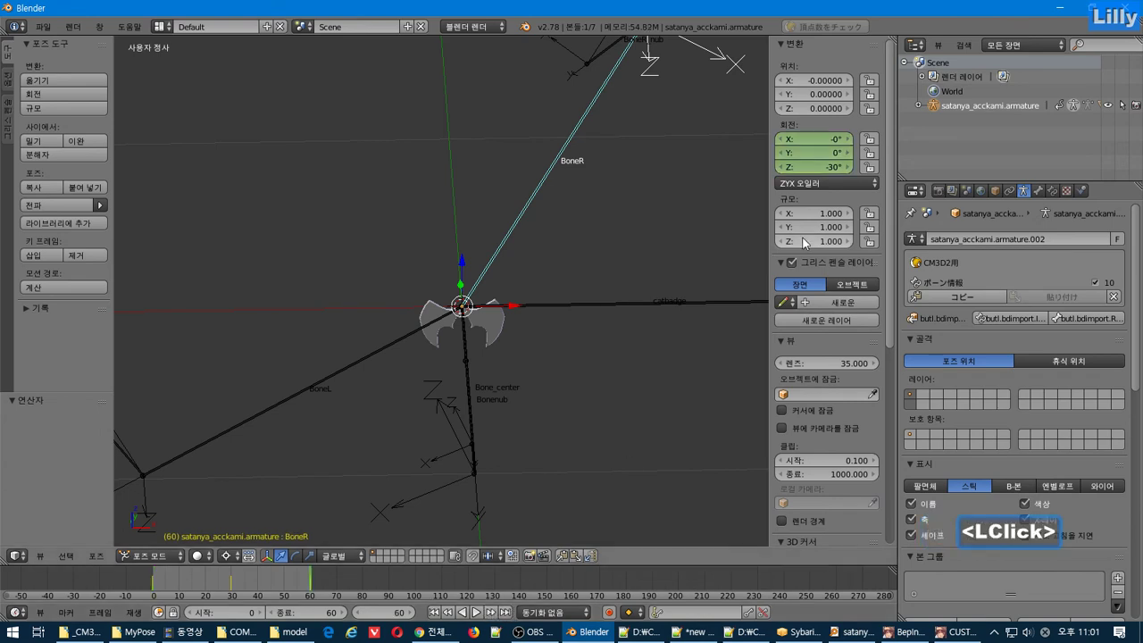
pyautogui.rightClick(853, 152)
pyautogui.click(268, 556)
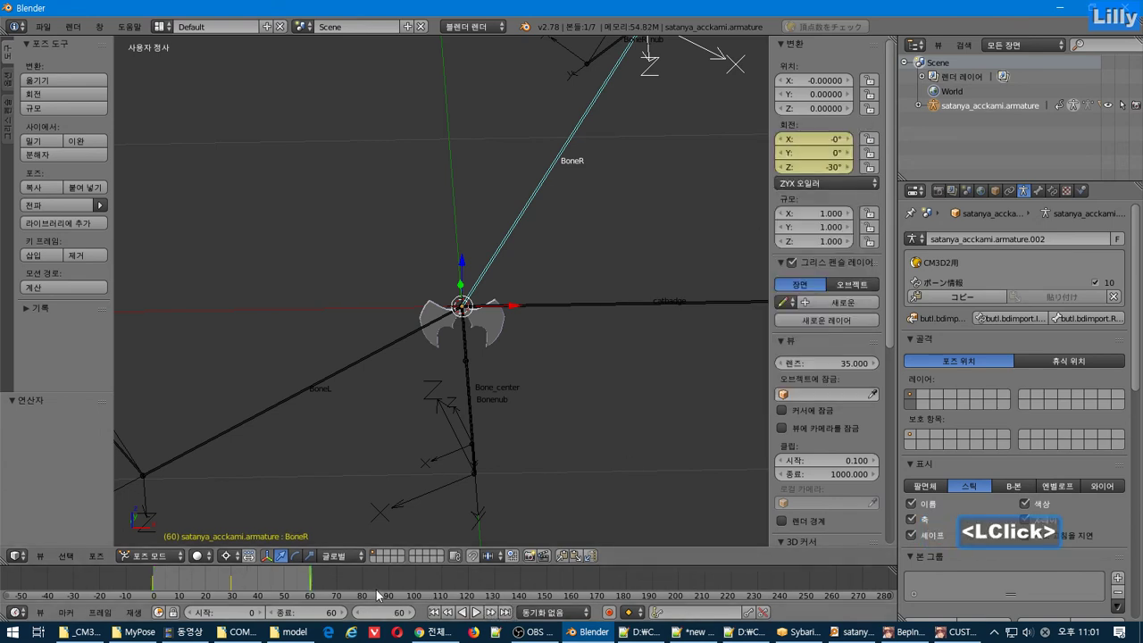
# Try out a frame 30 pose for BoneR with Z rotation 30° and X rotation 20°.
pyautogui.click(448, 615)
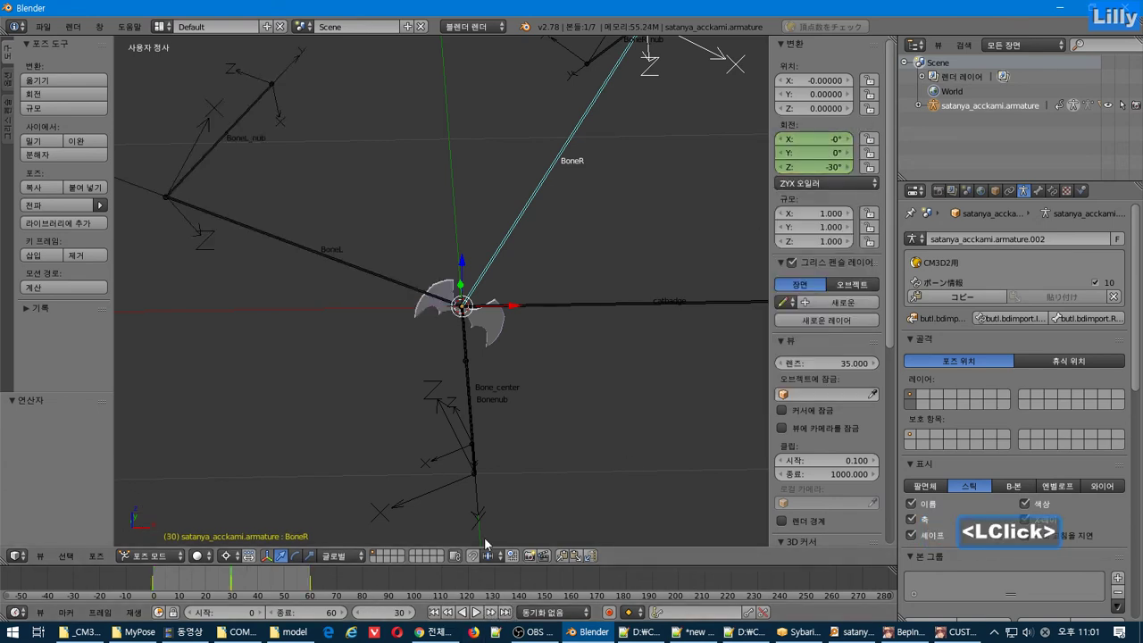
pyautogui.click(819, 167)
pyautogui.write('30')
pyautogui.press('Return')
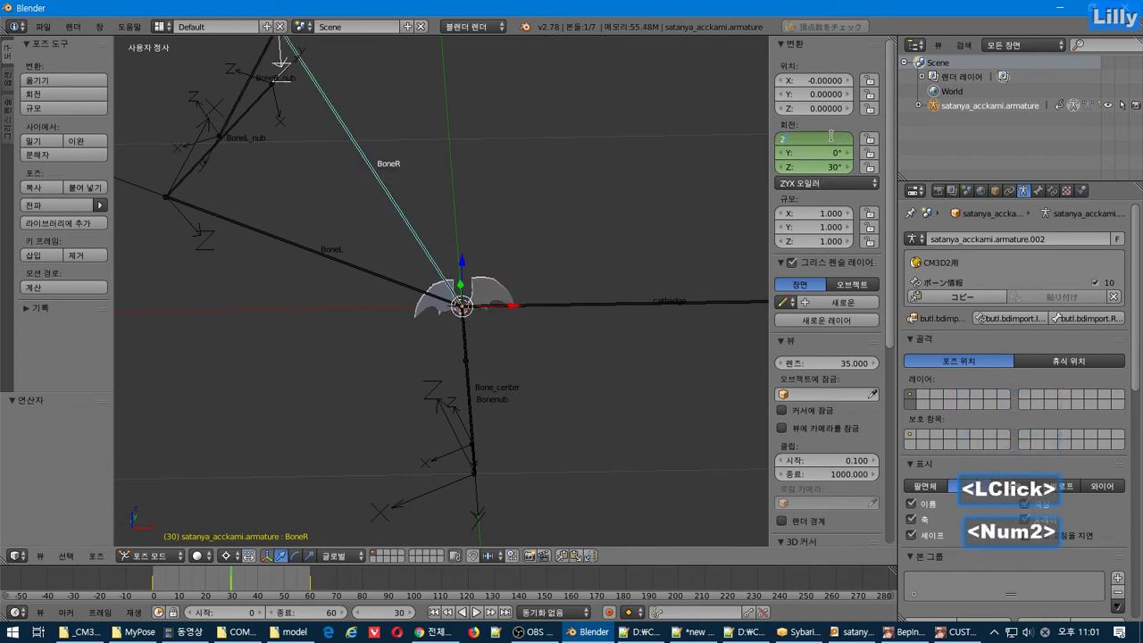
pyautogui.press('Return')
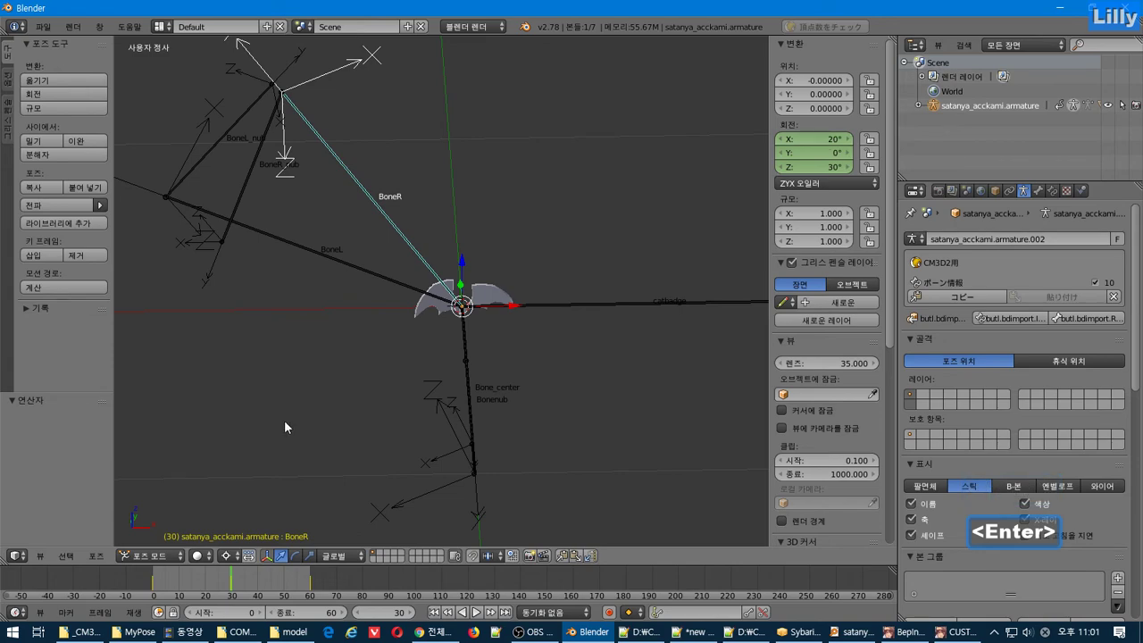
pyautogui.moveTo(286, 427); pyautogui.dragTo(341, 359, button='middle')
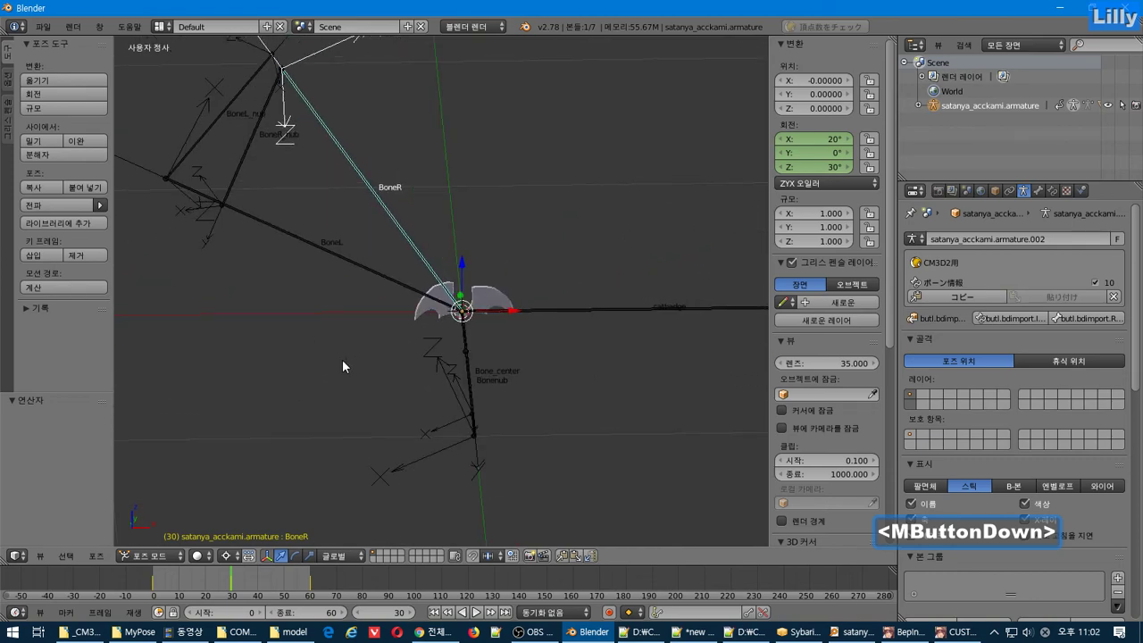
# Change BoneR's rotation mode to ZXY Euler and replace its rotation keyframe at frame 0.
pyautogui.click(812, 184)
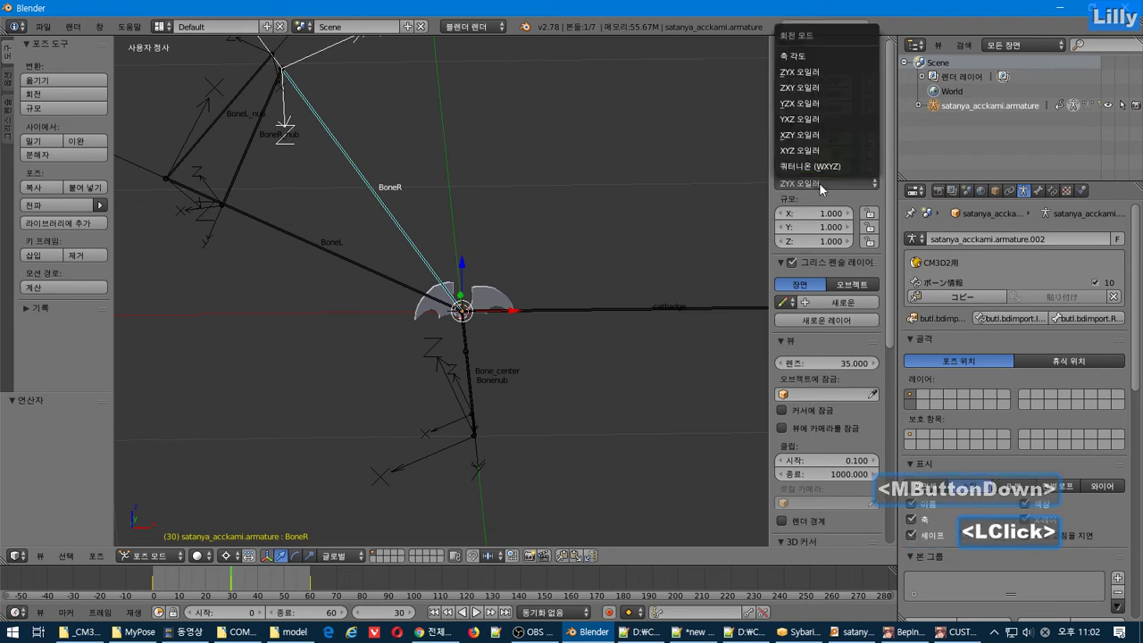
pyautogui.click(829, 113)
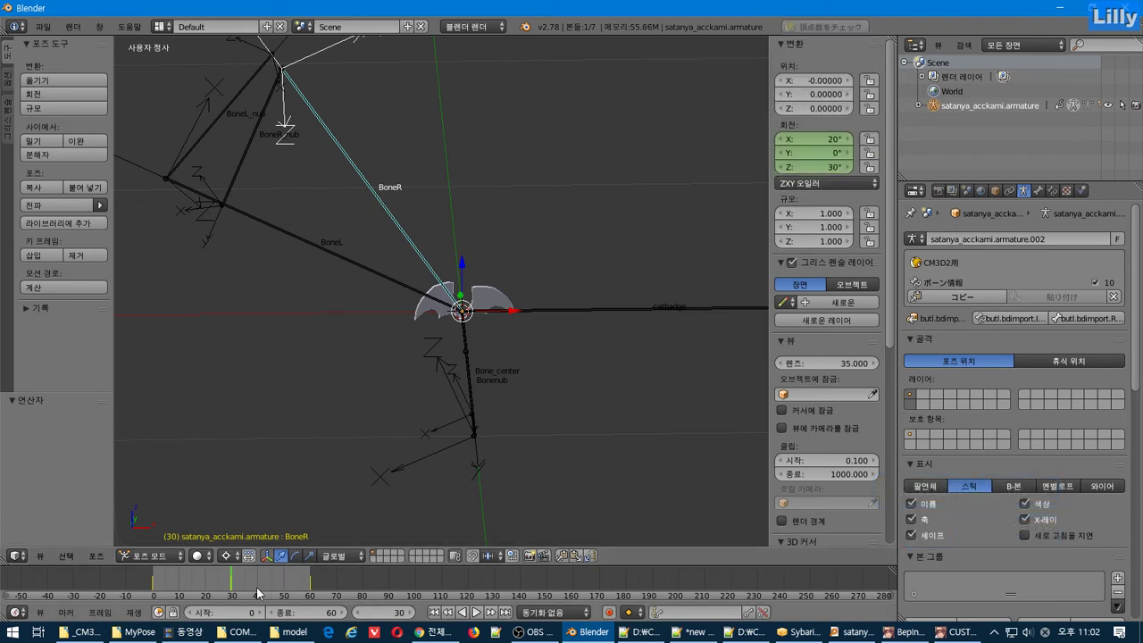
pyautogui.moveTo(174, 585); pyautogui.dragTo(137, 578)
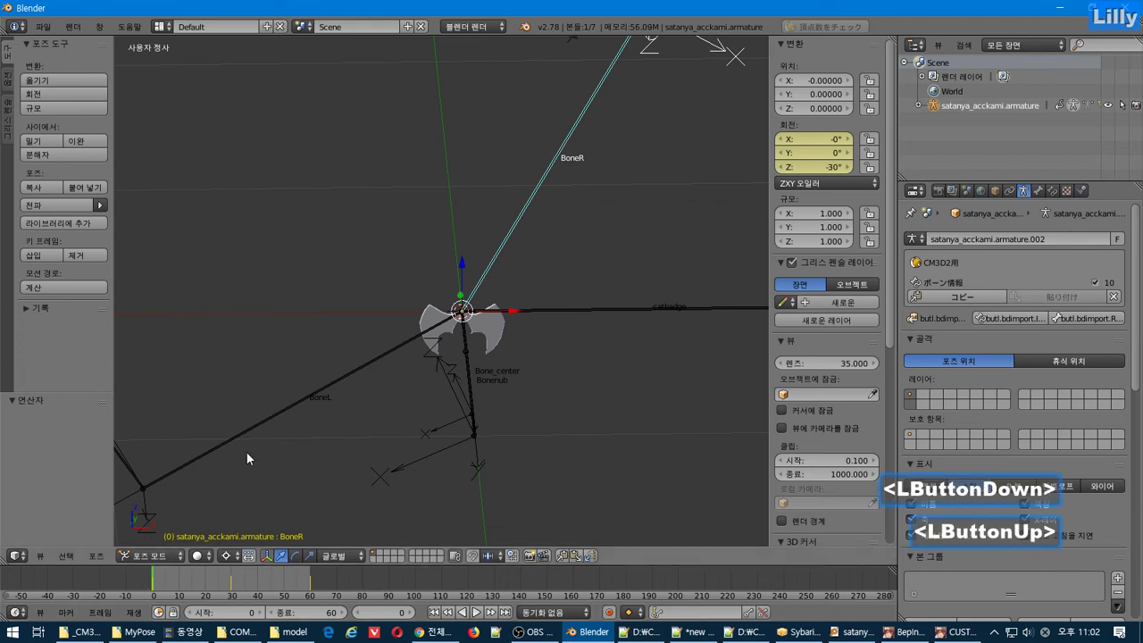
pyautogui.moveTo(250, 456); pyautogui.dragTo(238, 501, button='middle')
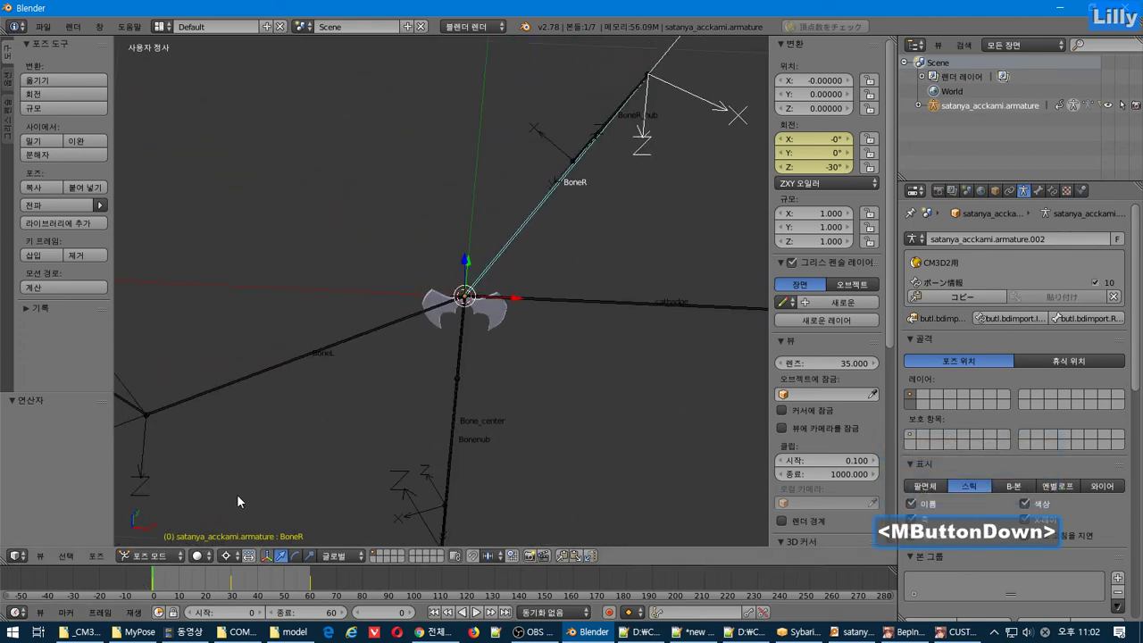
pyautogui.rightClick(826, 159)
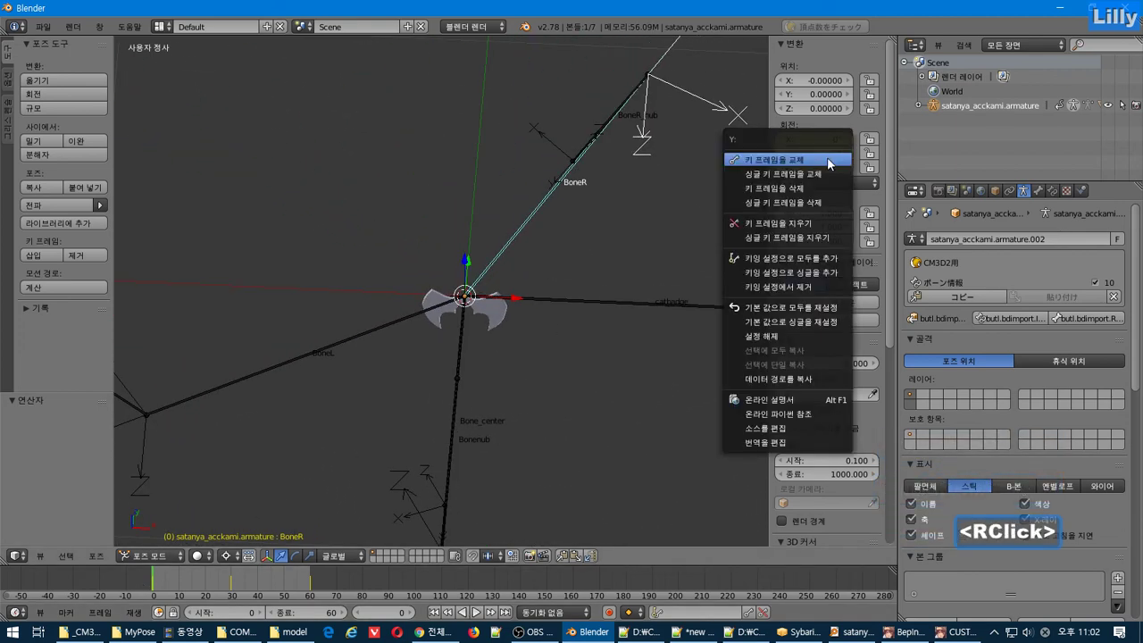
pyautogui.doubleClick(811, 182)
# Go to frame 30 and set BoneR's Z rotation to 30°.
pyautogui.moveTo(203, 592); pyautogui.dragTo(226, 582)
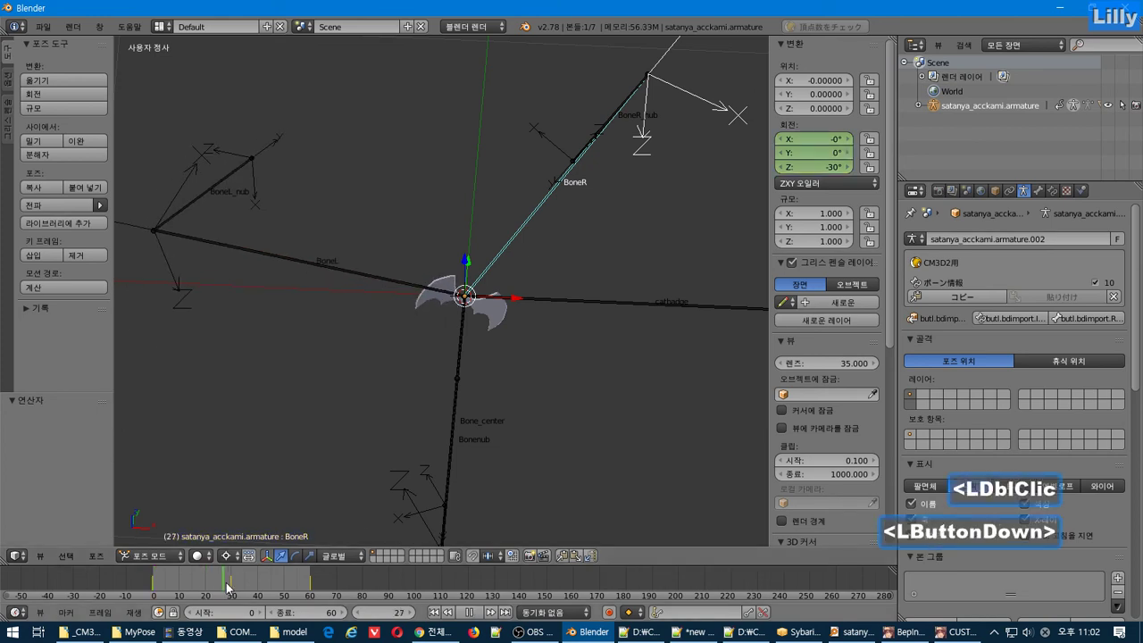
pyautogui.moveTo(303, 585); pyautogui.dragTo(233, 591)
pyautogui.moveTo(814, 150); pyautogui.dragTo(810, 177)
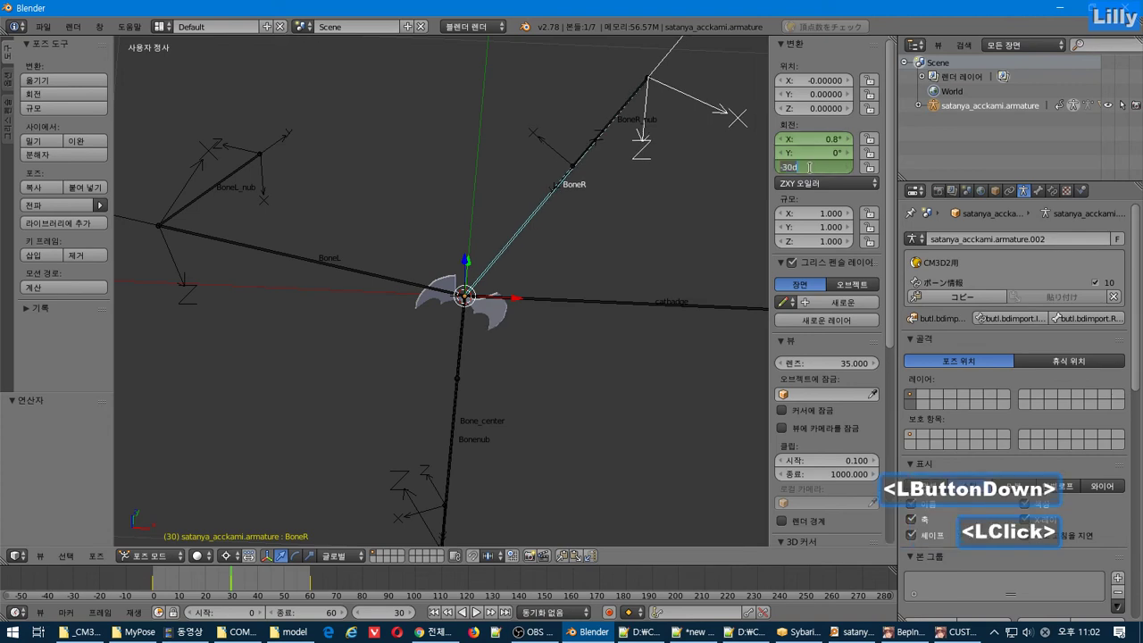
pyautogui.write('30')
pyautogui.press('Return')
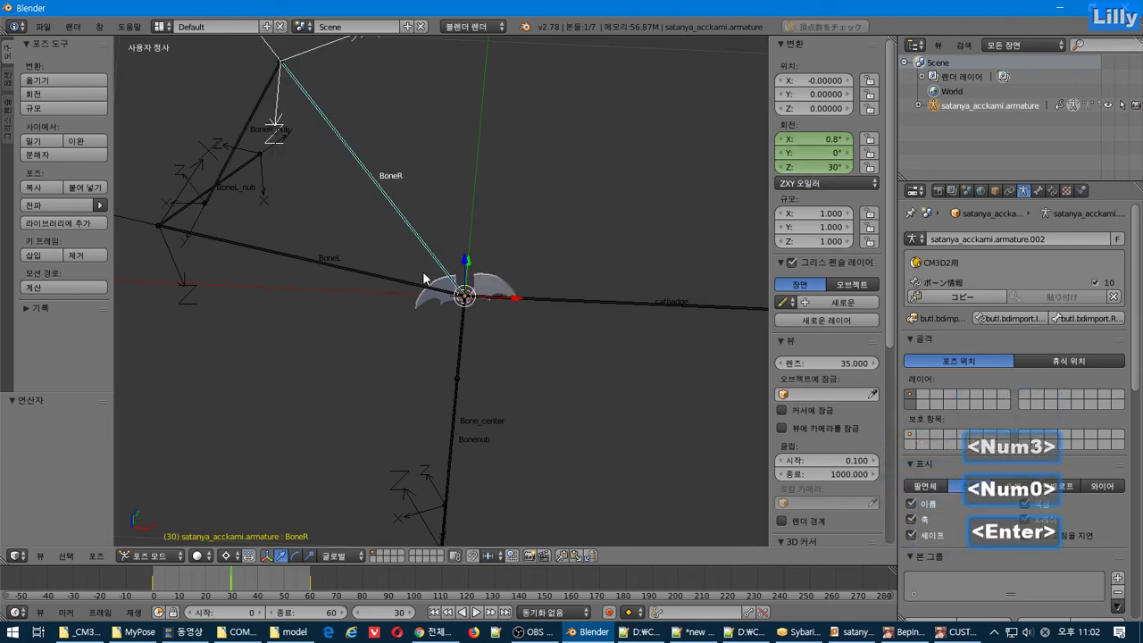
# Tilt BoneR to a Y rotation of about -18.4° and set its X rotation to 0°.
pyautogui.moveTo(423, 271); pyautogui.dragTo(588, 265, button='middle')
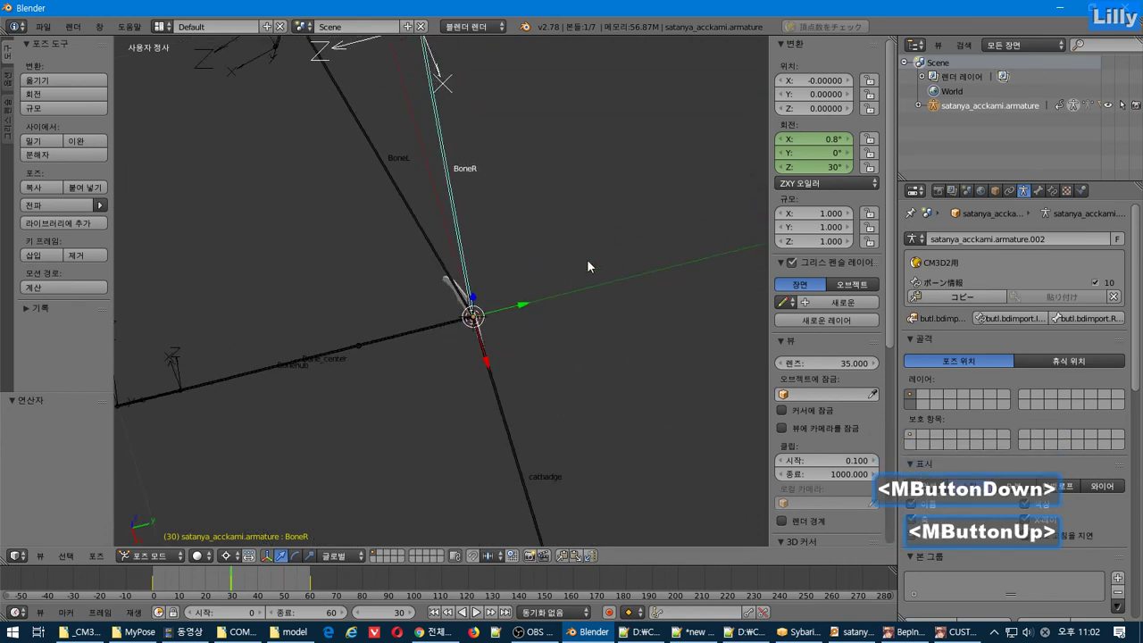
pyautogui.moveTo(819, 150)
pyautogui.mouseDown()
pyautogui.moveTo(812, 137)
pyautogui.moveTo(816, 152)
pyautogui.mouseUp()
pyautogui.click(811, 137)
pyautogui.write('0')
pyautogui.press('Return')
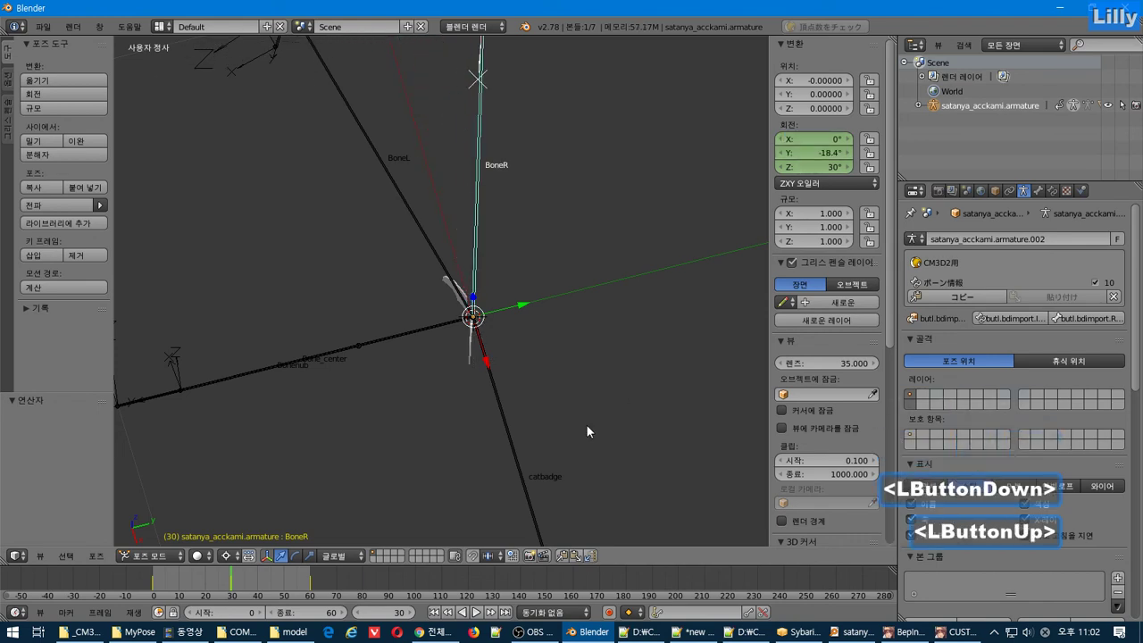
# Set BoneR's Y rotation to -20° and insert a rotation keyframe at frame 30.
pyautogui.moveTo(587, 425); pyautogui.dragTo(777, 218, button='middle')
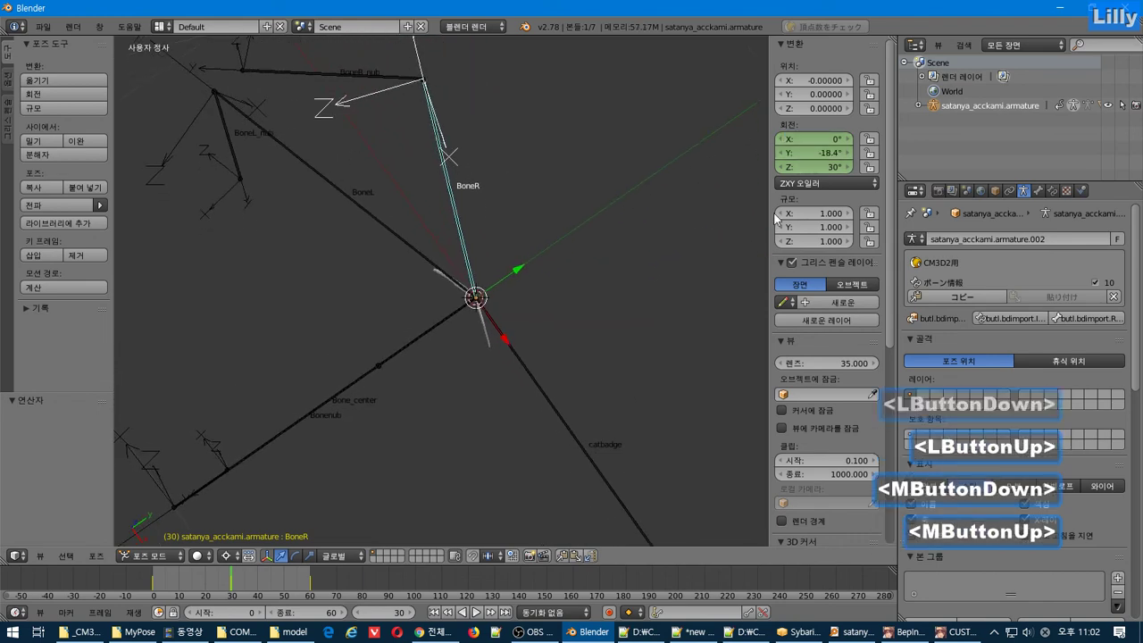
pyautogui.click(823, 156)
pyautogui.write('-20')
pyautogui.press('Return')
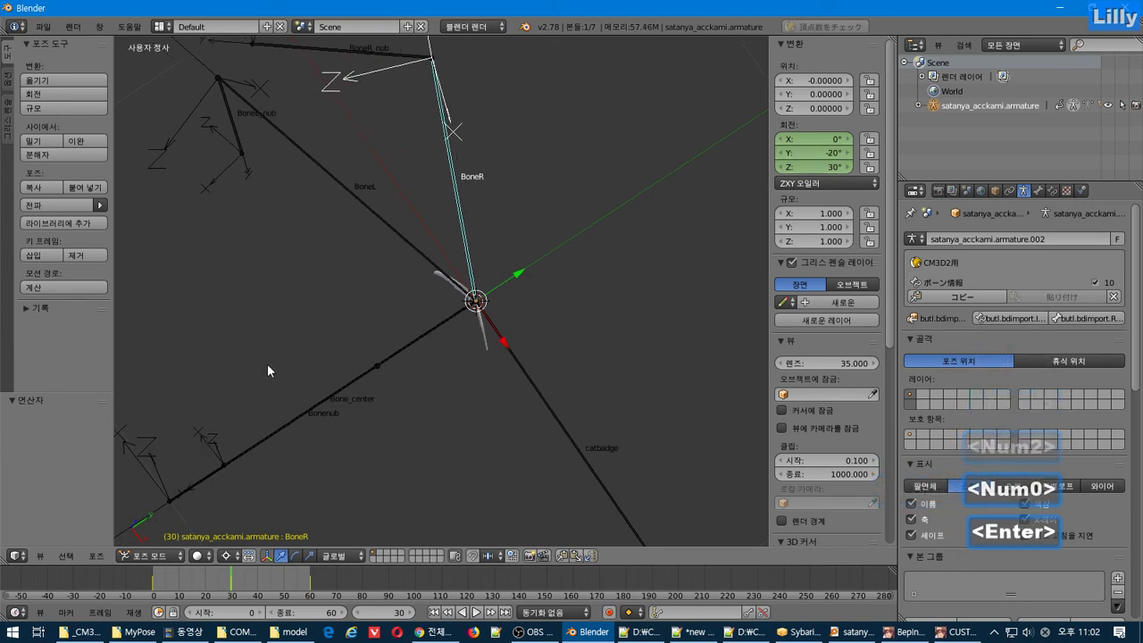
pyautogui.moveTo(268, 363); pyautogui.dragTo(384, 277, button='middle')
pyautogui.rightClick(829, 153)
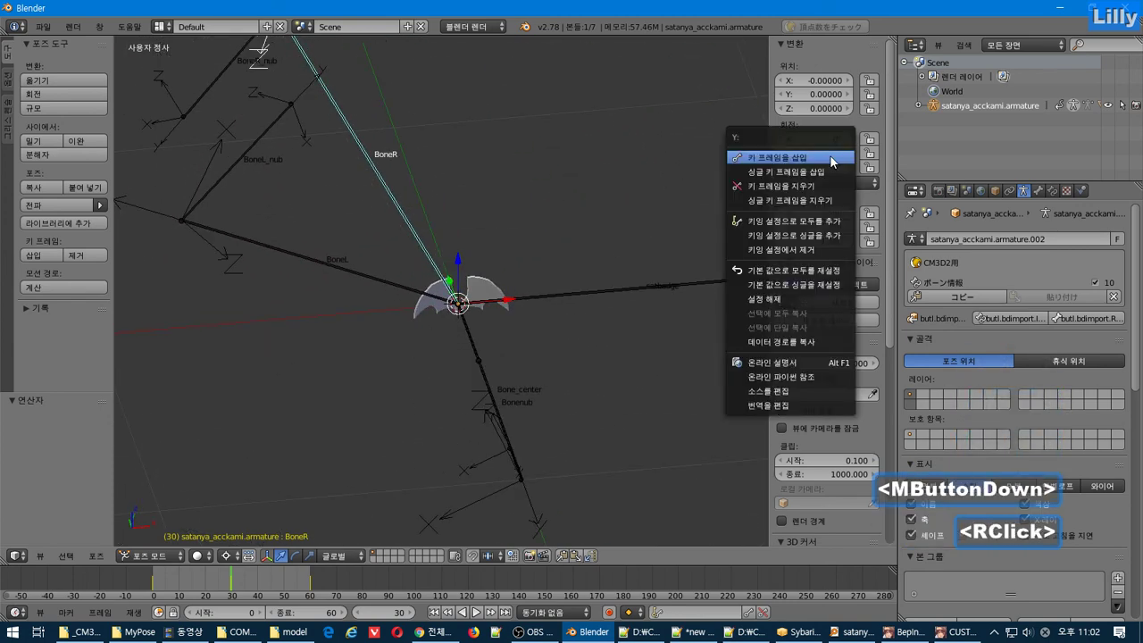
pyautogui.click(830, 155)
# Rewind to the start of the timeline and play the animation to check how both wings flap.
pyautogui.click(193, 575)
pyautogui.moveTo(193, 575); pyautogui.dragTo(127, 603)
pyautogui.click(476, 612)
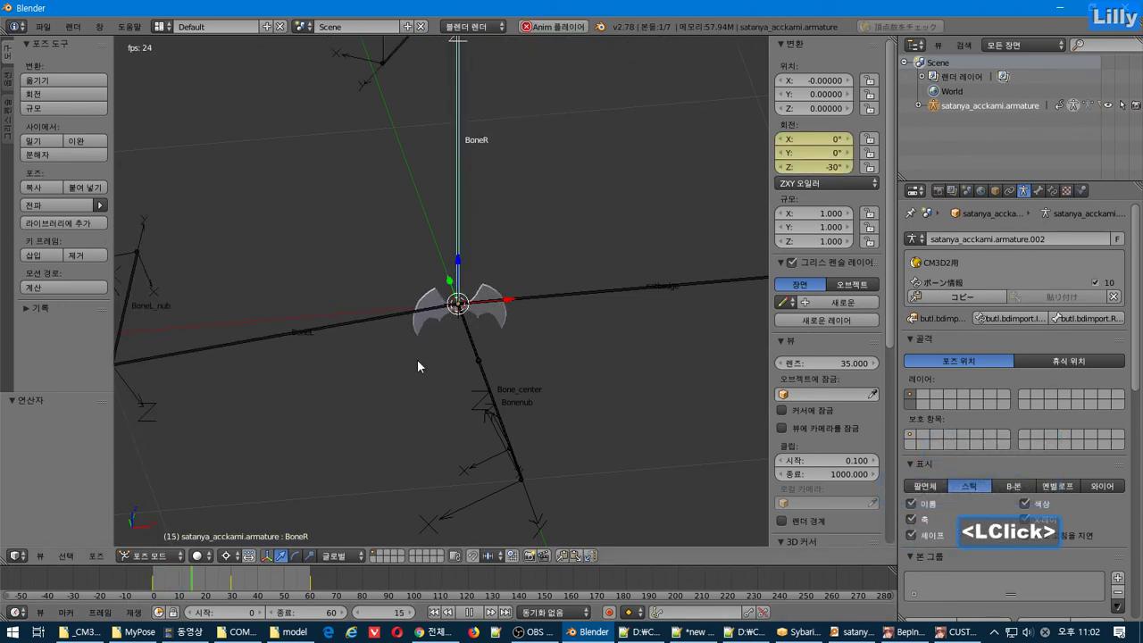
pyautogui.moveTo(417, 358)
pyautogui.mouseDown(button='middle')
pyautogui.moveTo(509, 380)
pyautogui.moveTo(566, 360)
pyautogui.moveTo(539, 416)
pyautogui.moveTo(450, 397)
pyautogui.moveTo(425, 360)
pyautogui.mouseUp(button='middle')
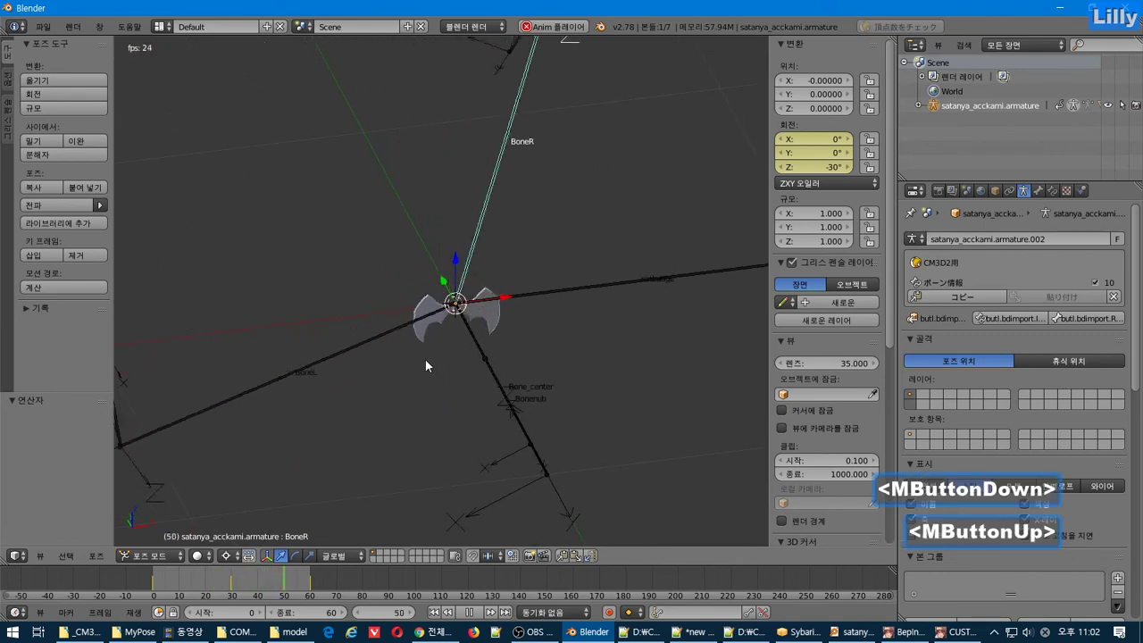
# Switch to Notepad++ and add the note line "이렇게 회전 모드는 상황에 따라....." at the end of the notes.
pyautogui.hotkey('alt', 'Tab')
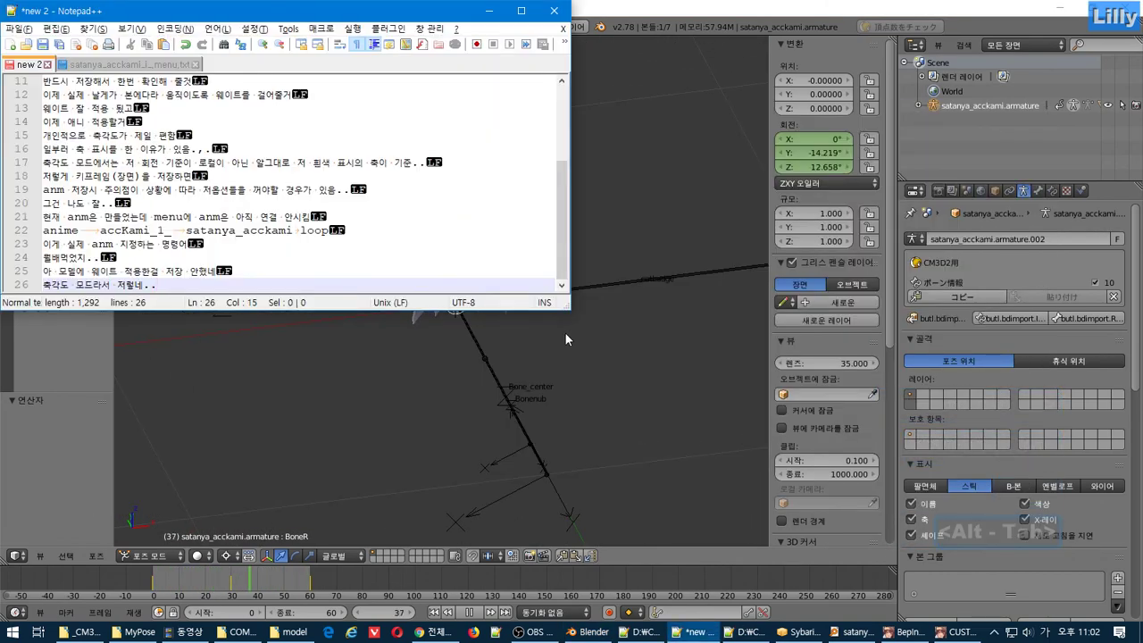
pyautogui.press('Return')
pyautogui.write('dlfjgrp ghl')
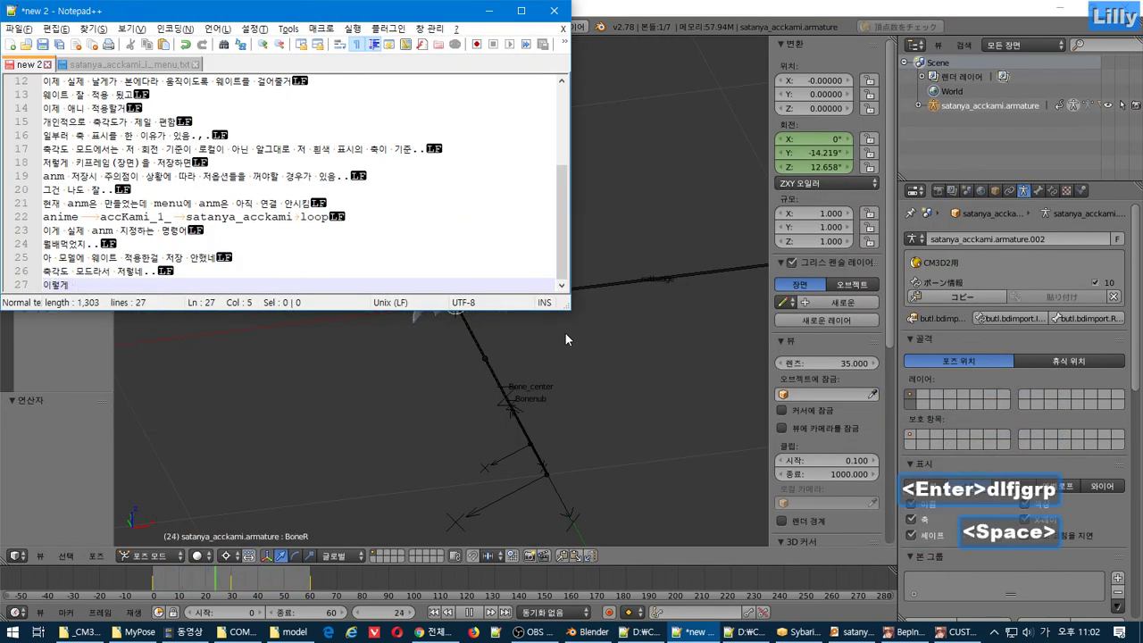
pyautogui.write('wjs ahemsms tkdghk')
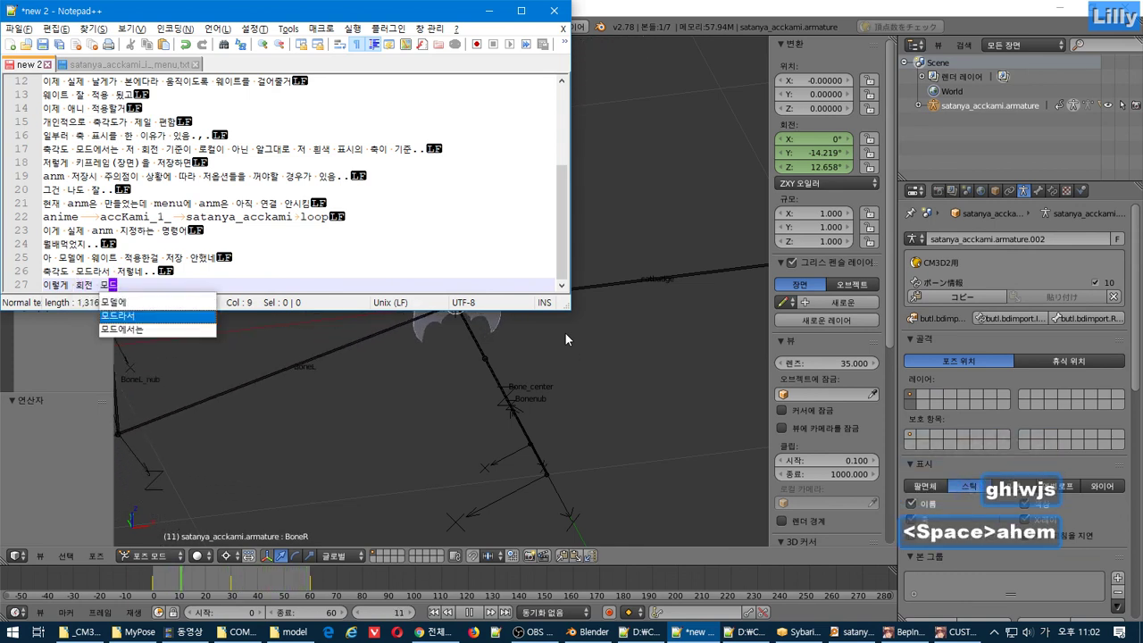
pyautogui.write('ddp Ekfk....')
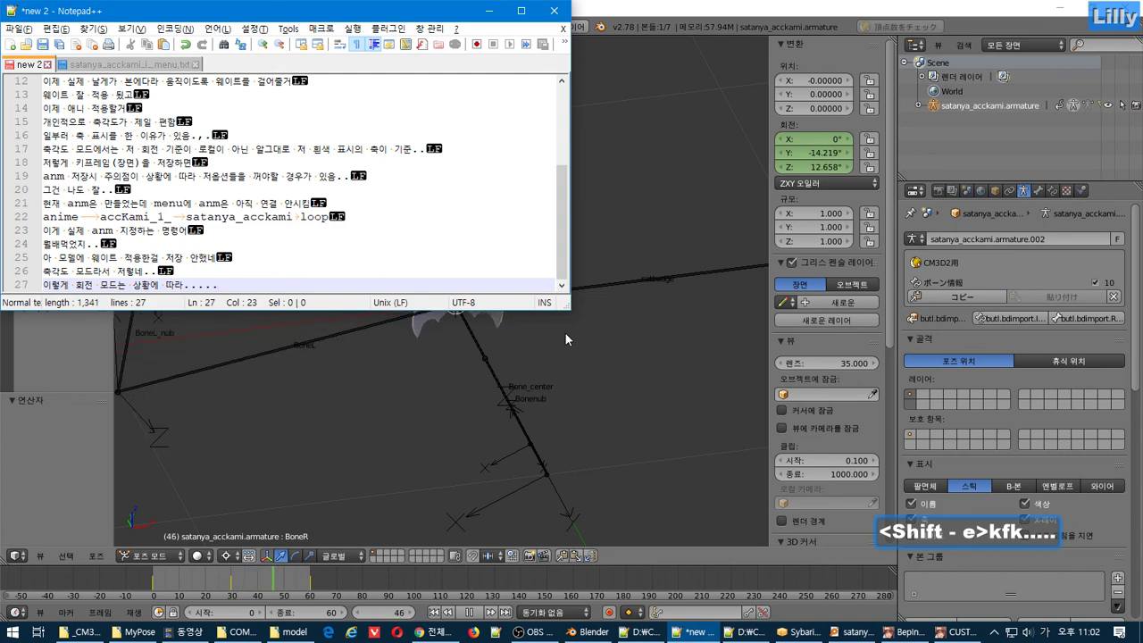
# Return to Blender and export the armature's motion as CM3D2 .anm, overwriting satanya_acckami.anm in the model folder.
pyautogui.click(594, 393)
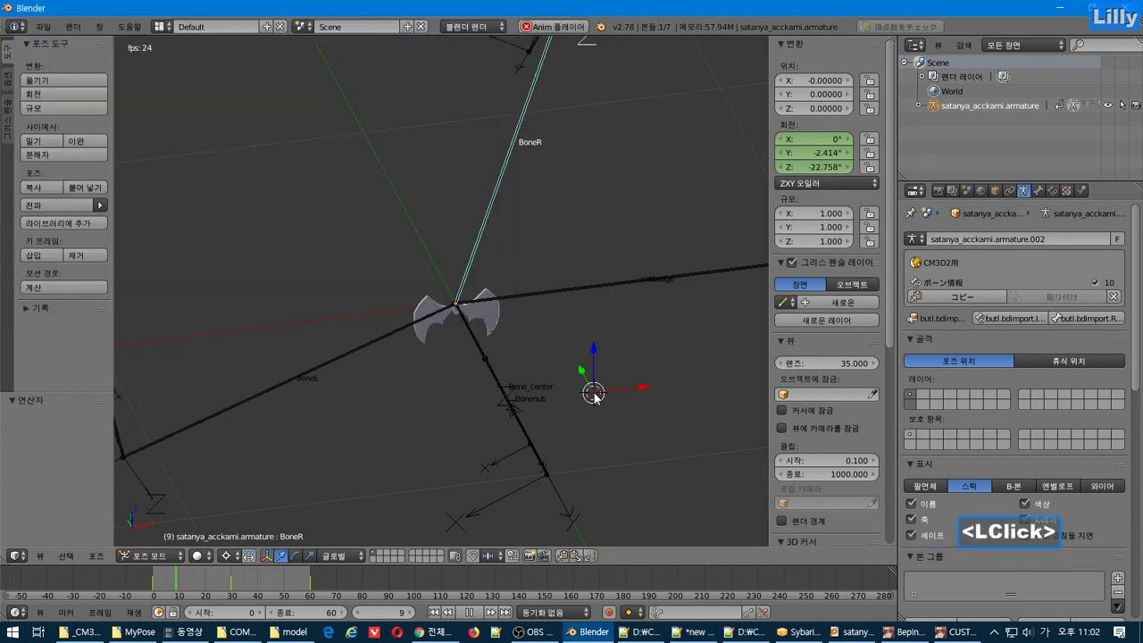
pyautogui.click(43, 26)
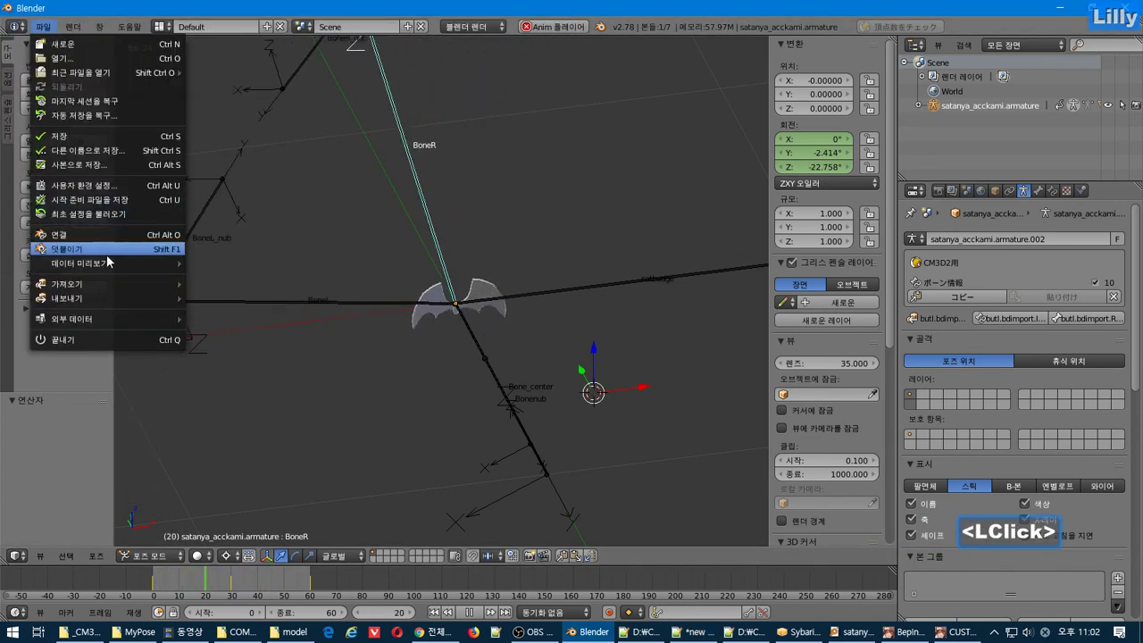
pyautogui.moveTo(153, 303)
pyautogui.click(251, 441)
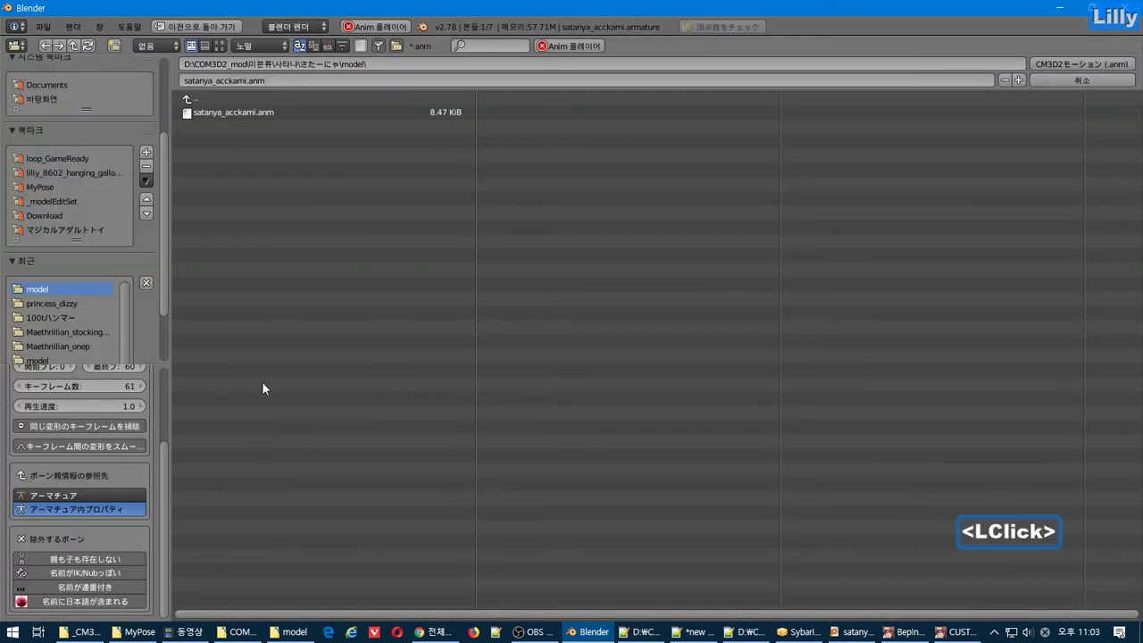
pyautogui.press('Return')
# Switch to the game, reapply the bat hair accessory and examine its wing flapping from the front.
pyautogui.hotkey('alt', 'Tab')
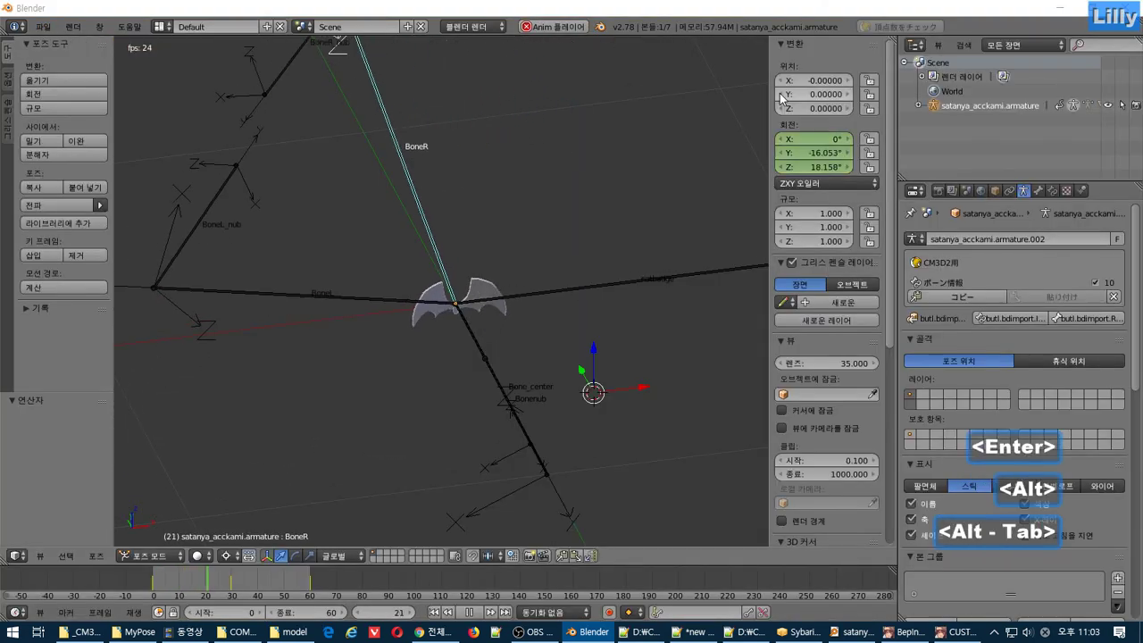
pyautogui.hotkey('alt', 'Tab')
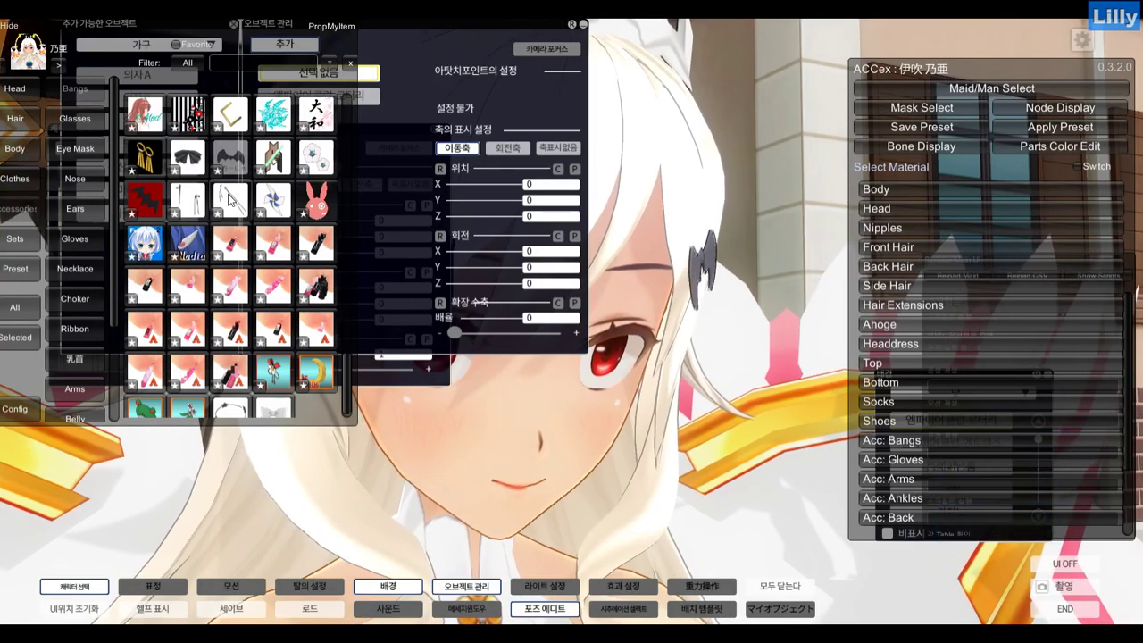
pyautogui.click(192, 158)
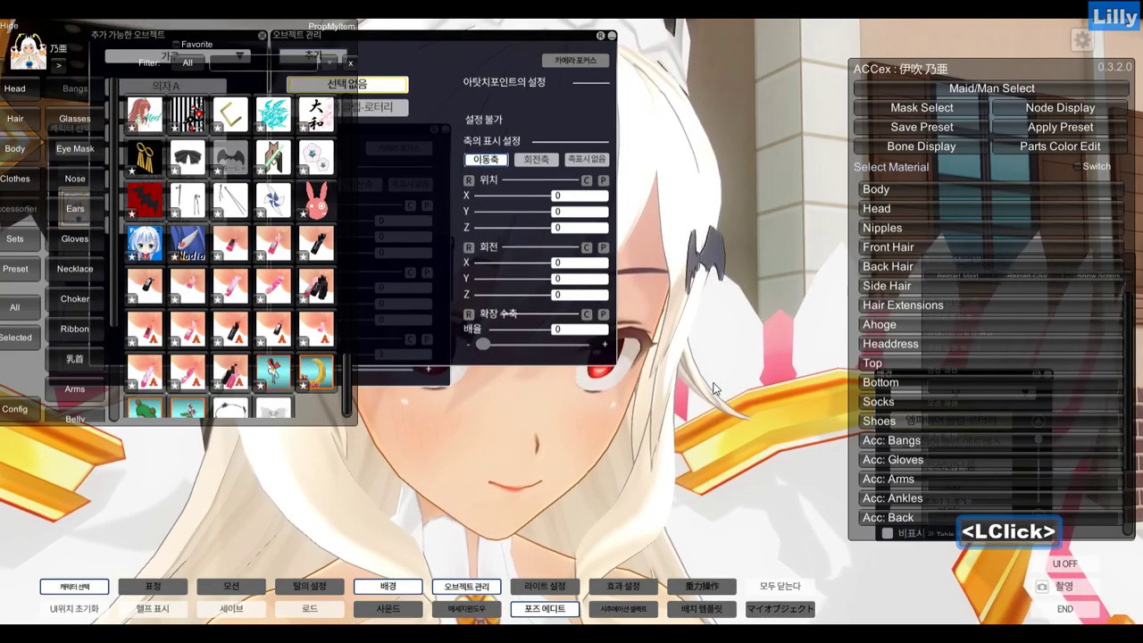
pyautogui.moveTo(689, 384); pyautogui.dragTo(629, 394, button='right')
pyautogui.moveTo(629, 393); pyautogui.dragTo(690, 416, button='middle')
pyautogui.moveTo(694, 442); pyautogui.dragTo(693, 443, button='right')
pyautogui.moveTo(694, 443); pyautogui.dragTo(680, 423, button='middle')
pyautogui.moveTo(680, 423); pyautogui.dragTo(686, 427, button='right')
pyautogui.moveTo(686, 427); pyautogui.dragTo(703, 424, button='middle')
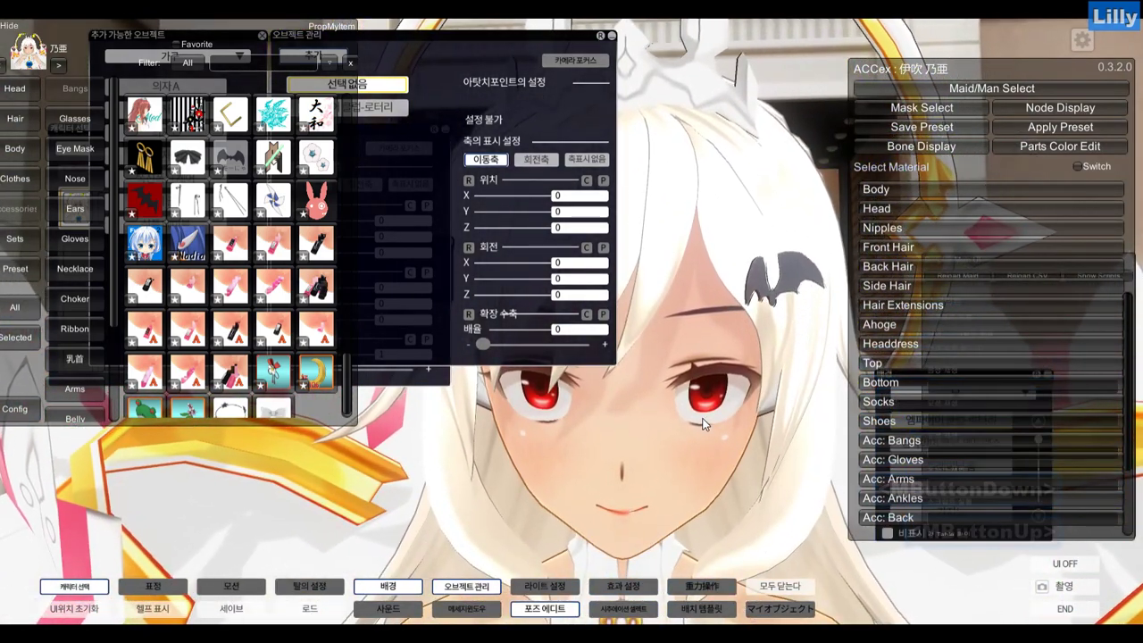
# Switch to Notepad++ and add the closing note "끝" on a new line.
pyautogui.hotkey('alt', 'Tab')
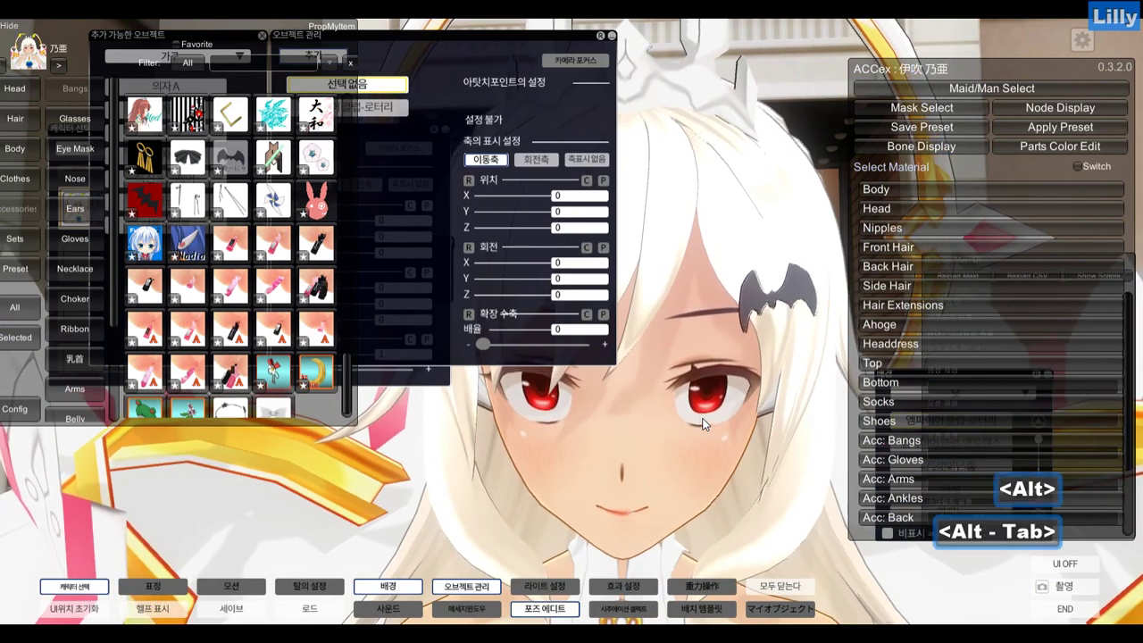
pyautogui.keyDown('alt'); pyautogui.click(603, 241); pyautogui.keyUp('alt')
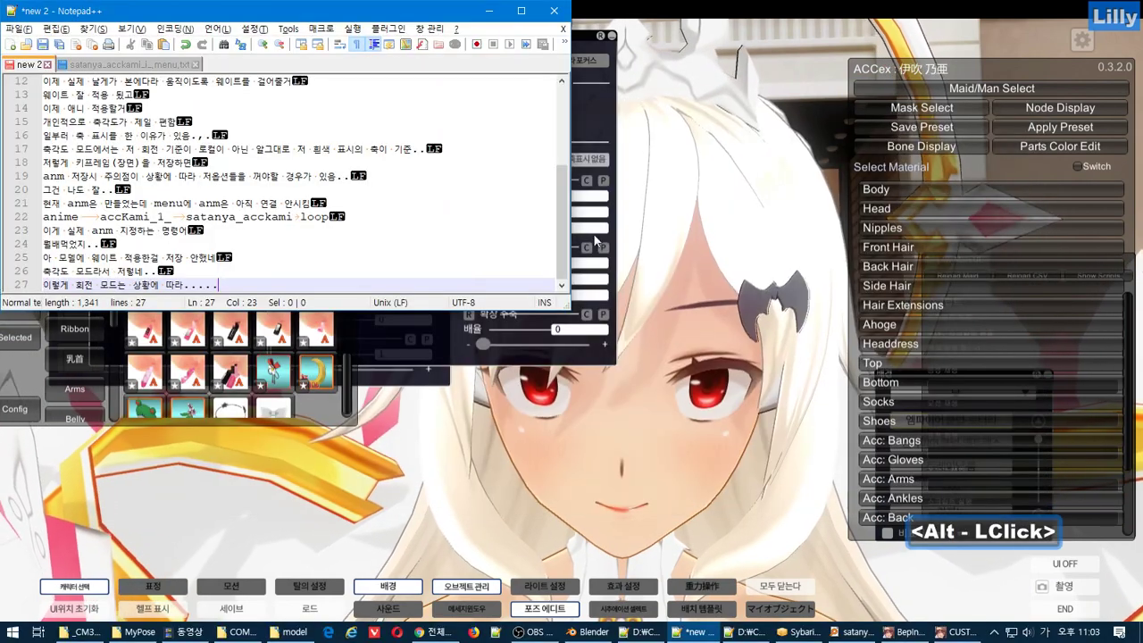
pyautogui.press('Return')
pyautogui.press('shift')
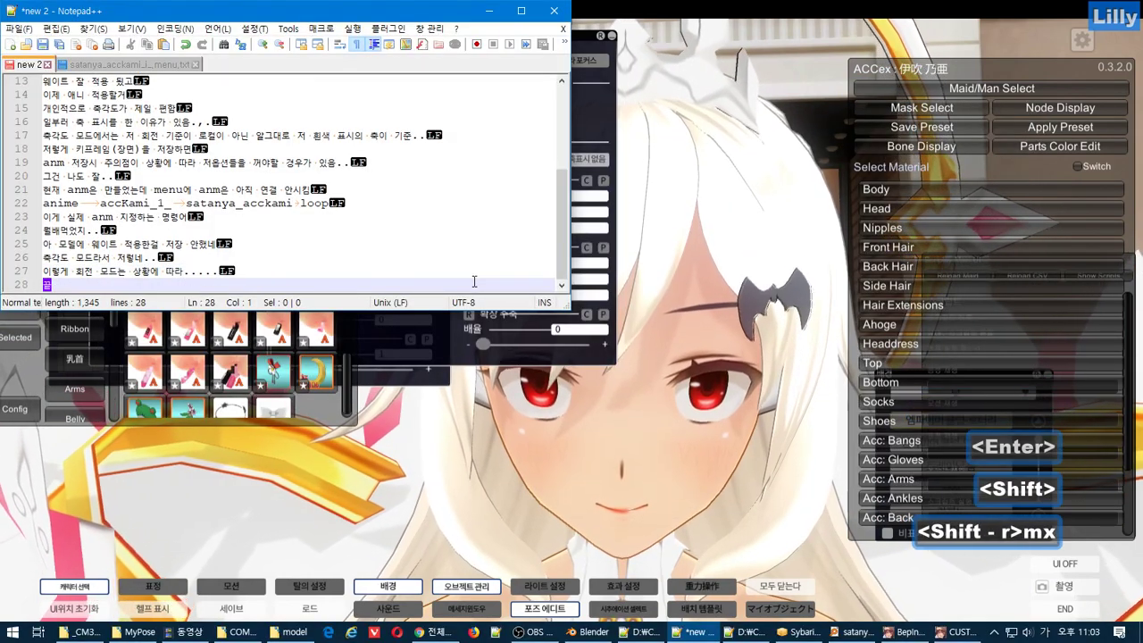
pyautogui.hotkey('alt', 'Tab')
pyautogui.keyDown('alt'); pyautogui.click(728, 304); pyautogui.keyUp('alt')
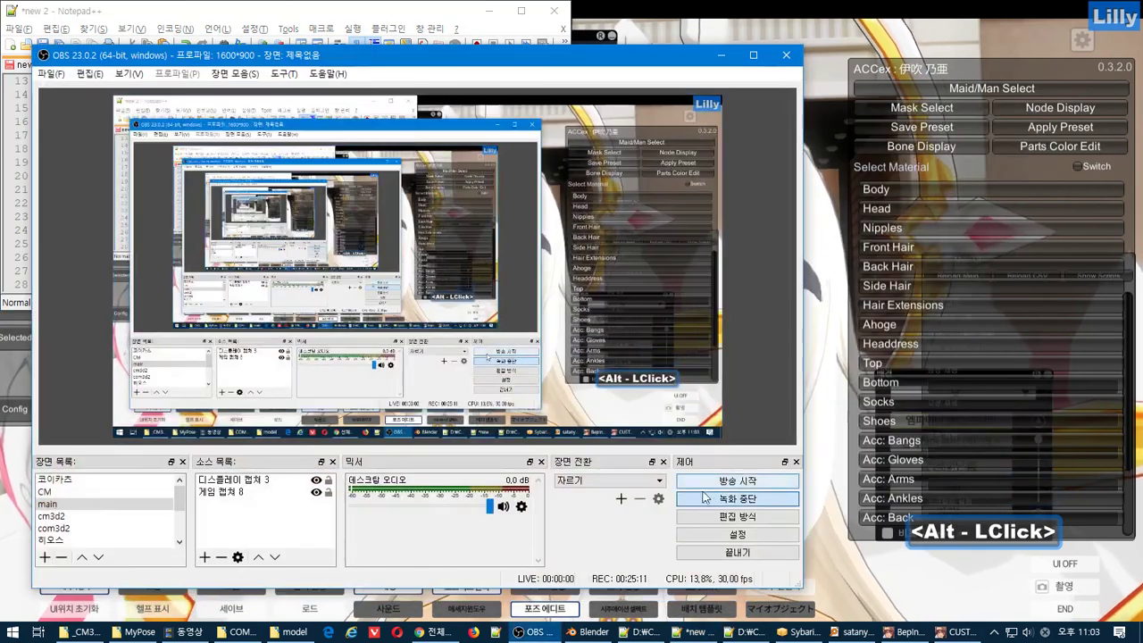